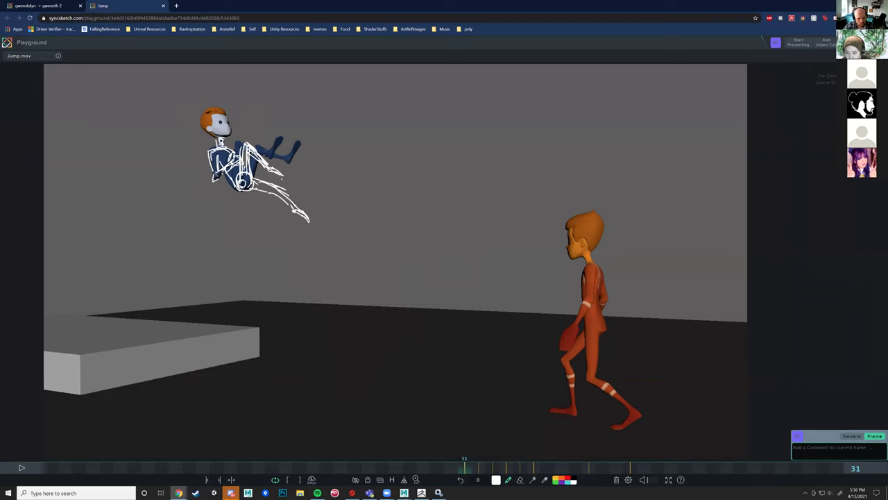
Step: Scrub the jump animation to frame 49, then back to frame 44, to review the blue character's landing
left_click_drag(464, 467, 709, 471)
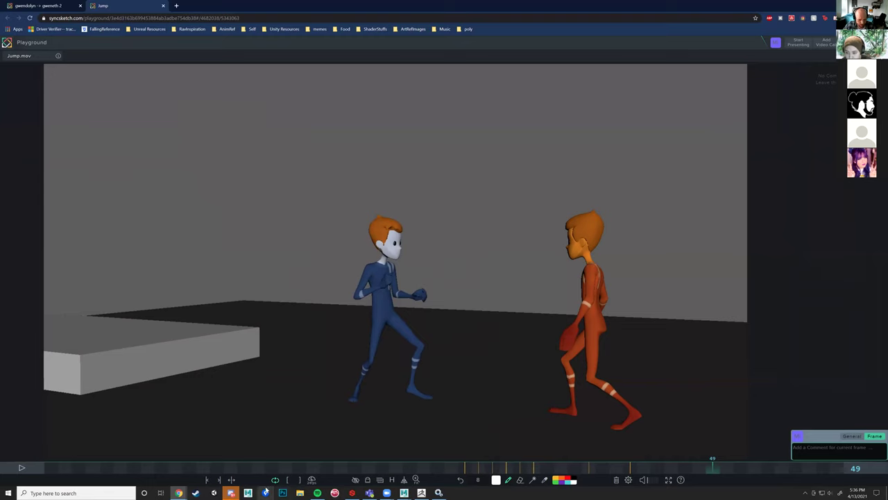
mouse_move(231, 492)
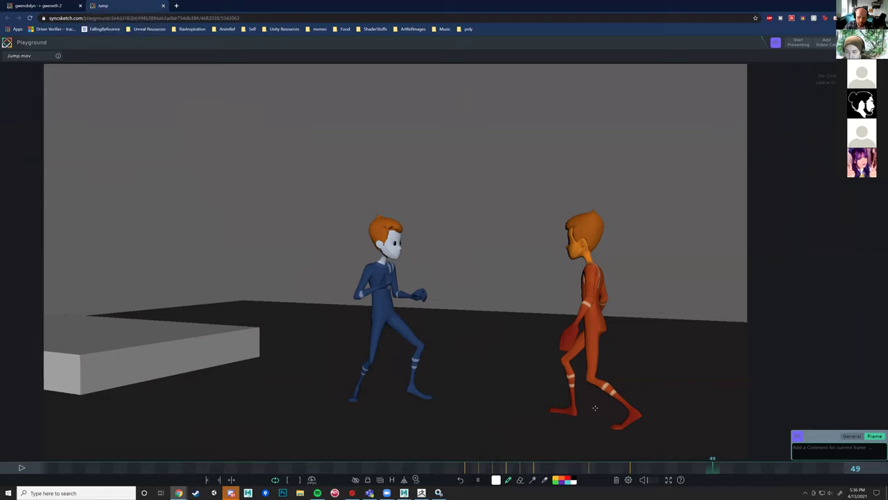
left_click(643, 471)
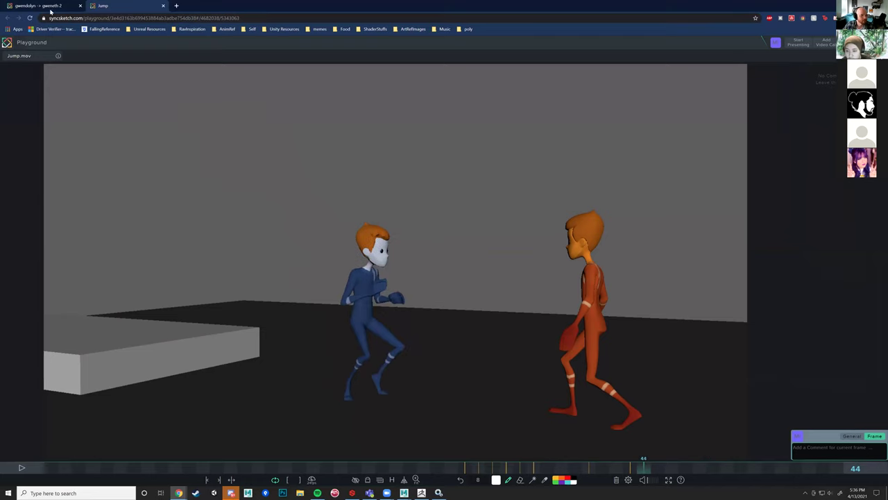
Step: Switch to Discord, find the full-body female character sculpt in the art-sharing channel, and view its enlarged image
left_click(233, 493)
scroll(295, 250, "up", 2)
scroll(295, 250, "up", 15)
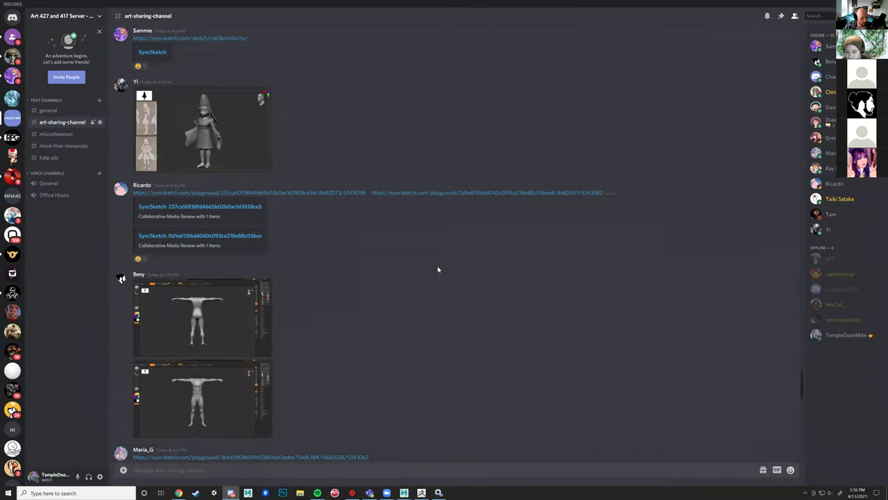
scroll(437, 269, "down", 5)
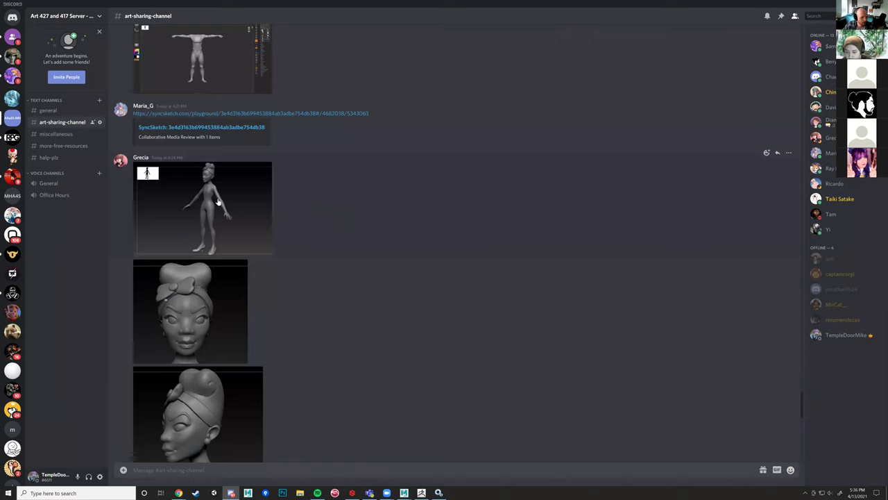
left_click(218, 202)
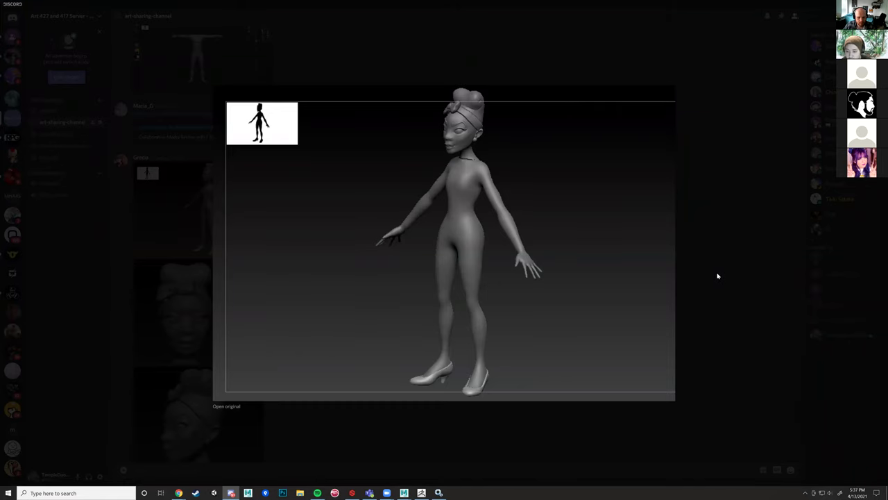
left_click(723, 276)
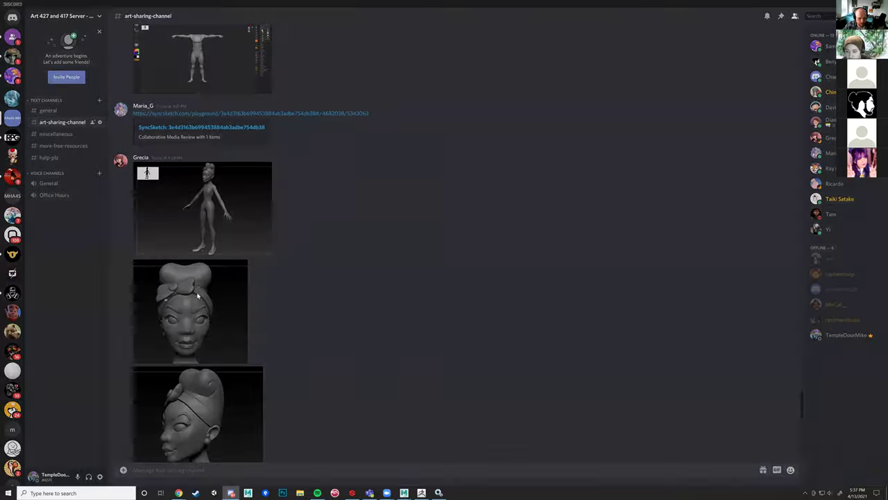
Step: Examine the enlarged front and side views of the character's sculpted head
left_click(198, 296)
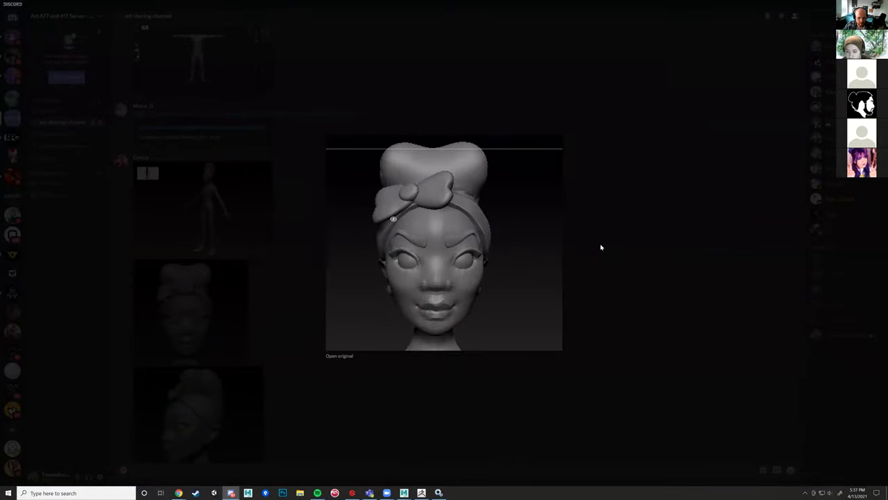
left_click(600, 247)
left_click(208, 412)
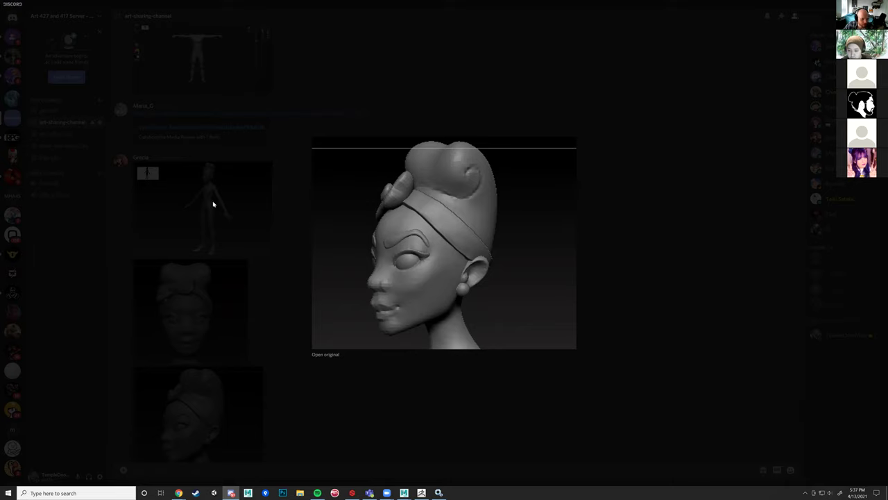
left_click(219, 304)
left_click(211, 303)
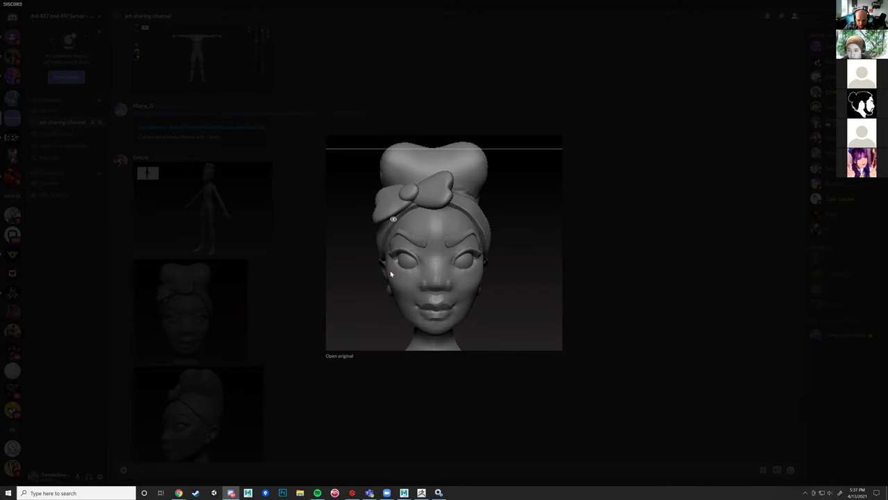
left_click(444, 372)
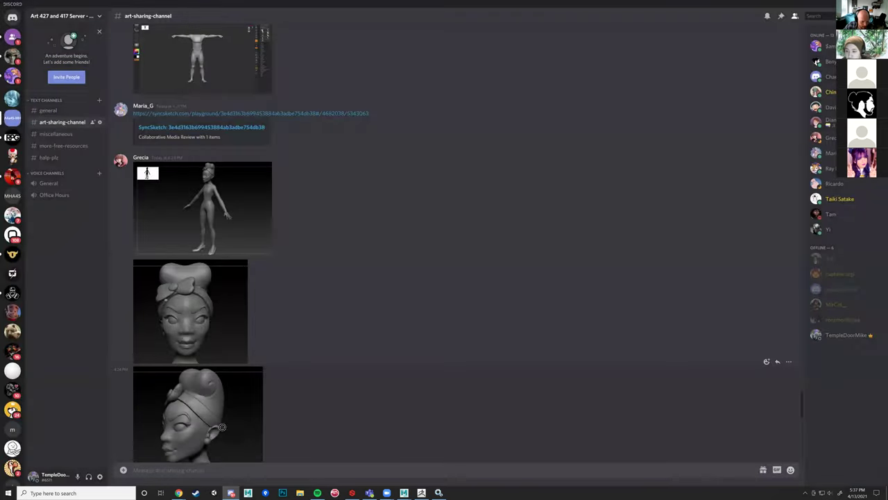
left_click(226, 428)
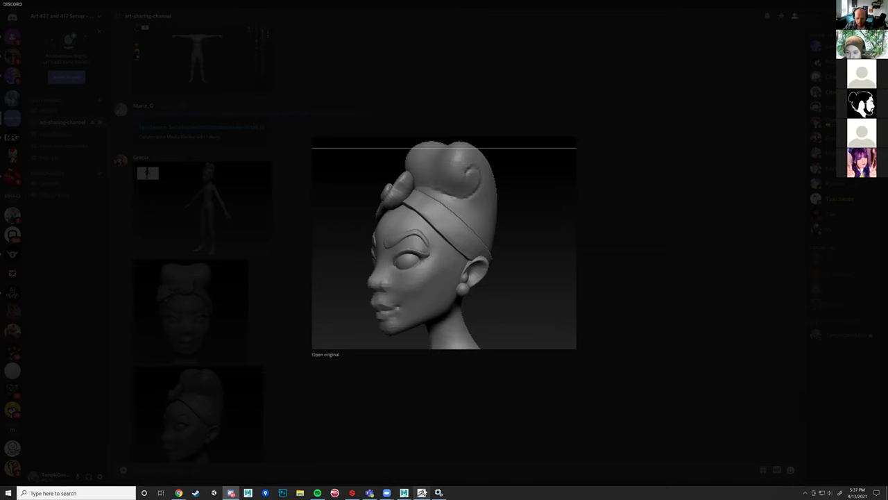
Step: Switch to ZBrush and lower the fist mesh to subdivision level 1
left_click(422, 493)
left_click_drag(484, 204, 788, 264)
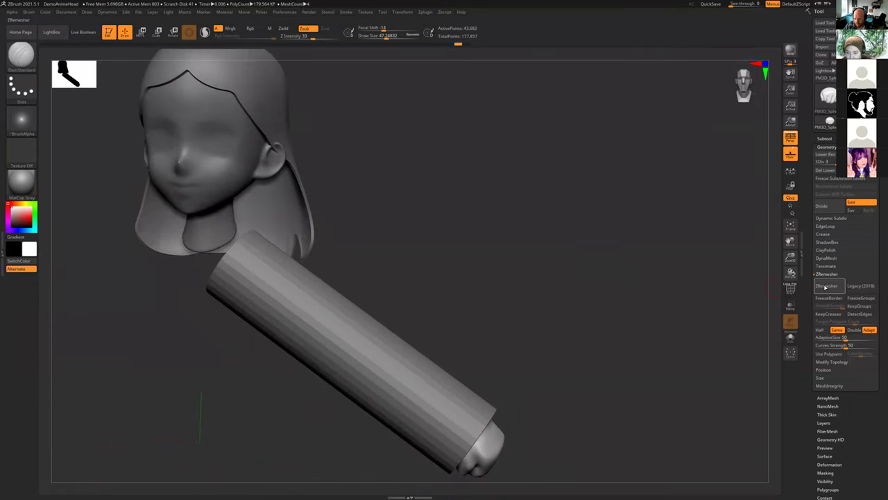
key("ctrl")
key("ctrl")
key("ctrl")
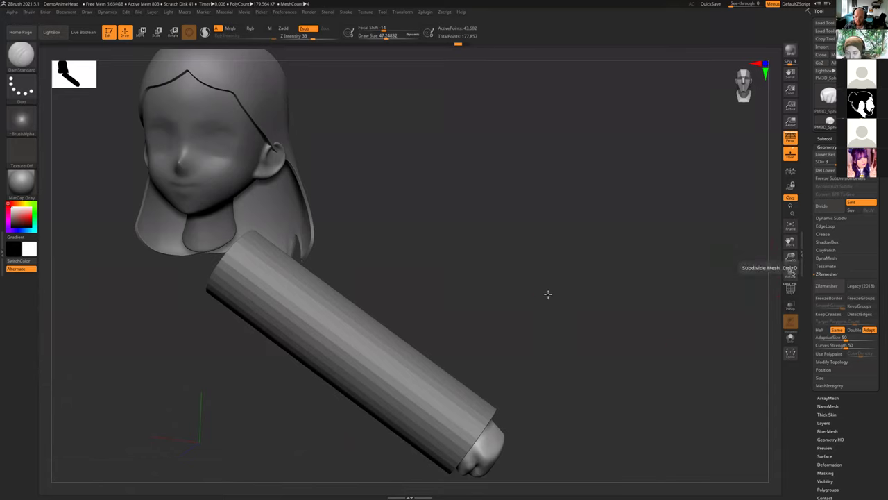
left_click_drag(548, 294, 521, 244)
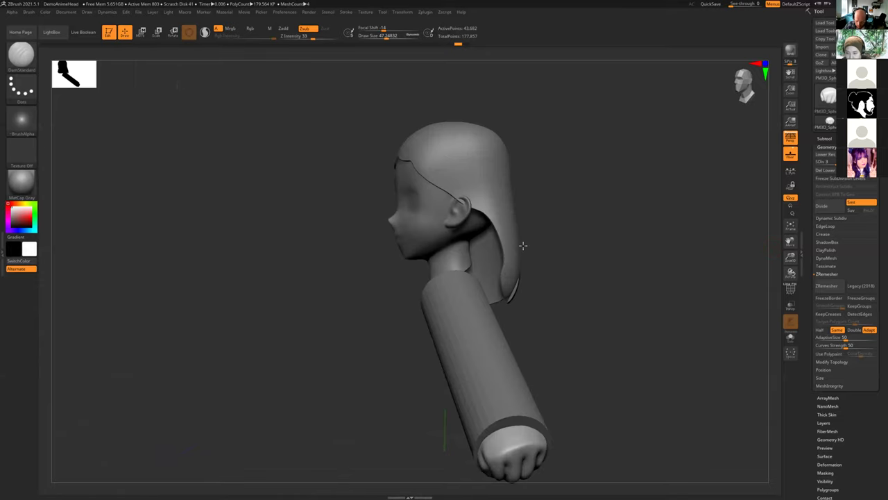
left_click_drag(601, 368, 552, 299)
left_click_drag(577, 360, 527, 286, "alt")
left_click_drag(598, 292, 792, 258, "alt")
key("shift+d")
key("shift+d")
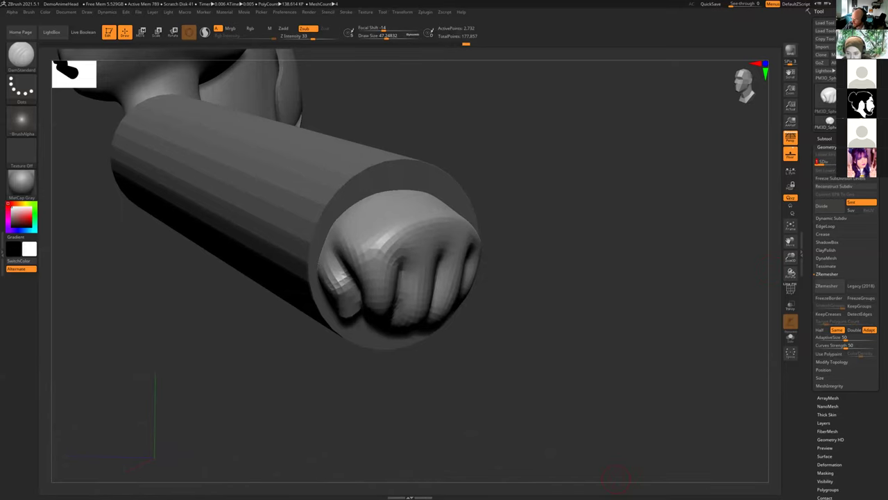
Step: Switch back to Discord, close the side-view head image, and enlarge the full-body sculpt image
key("alt+Tab")
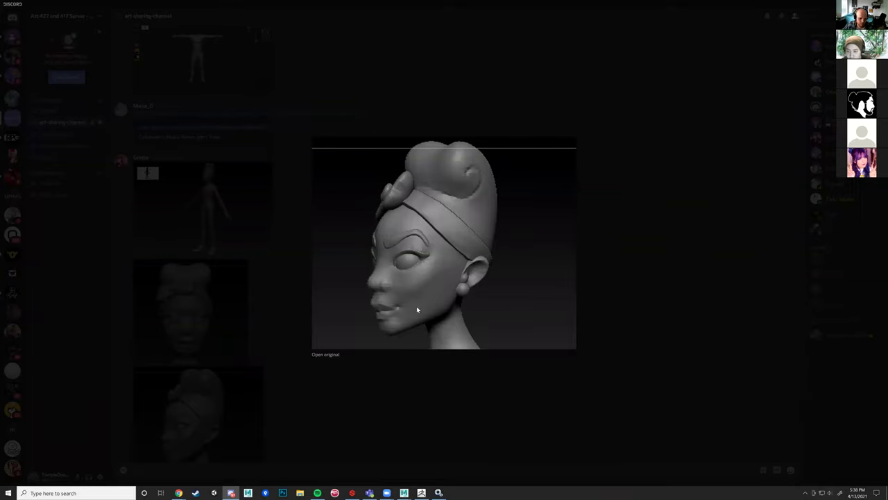
left_click(506, 428)
scroll(357, 428, "down", 6)
scroll(287, 317, "up", 10)
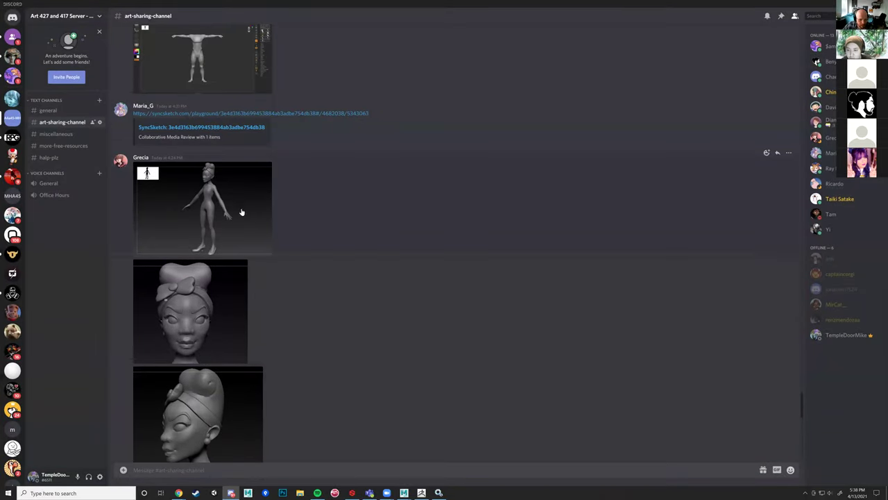
left_click(242, 212)
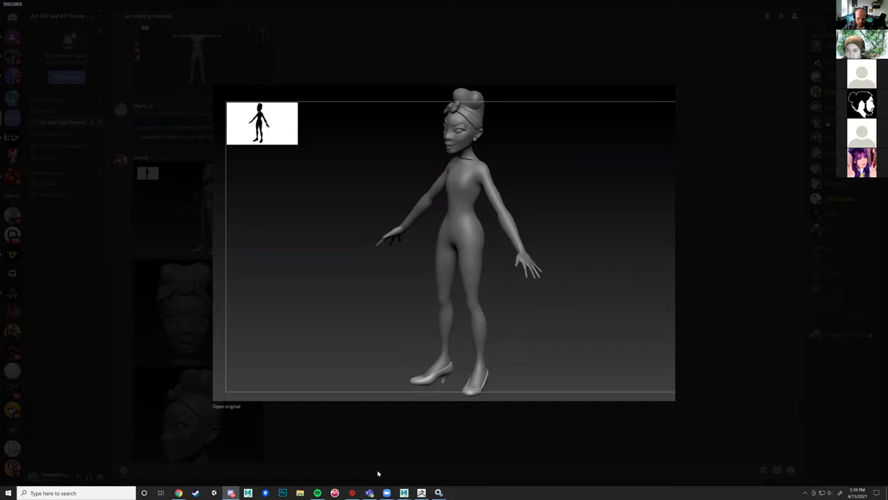
Step: Switch to ZBrush, restore the fist mesh to subdivision level 3, and expand the subtool list
left_click(421, 492)
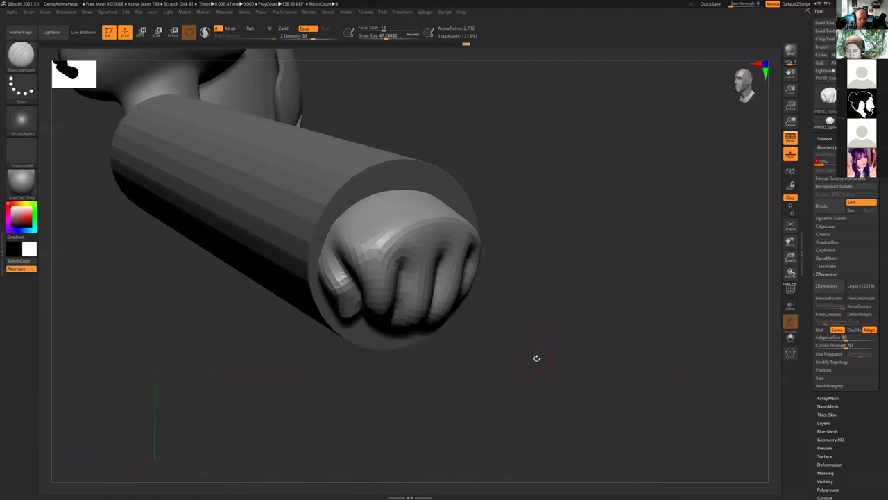
left_click_drag(513, 331, 347, 221, "alt")
mouse_move(474, 229)
right_mouse_down()
mouse_move(539, 290)
mouse_move(507, 294)
mouse_move(502, 324)
mouse_move(527, 306)
mouse_move(655, 266)
right_mouse_up()
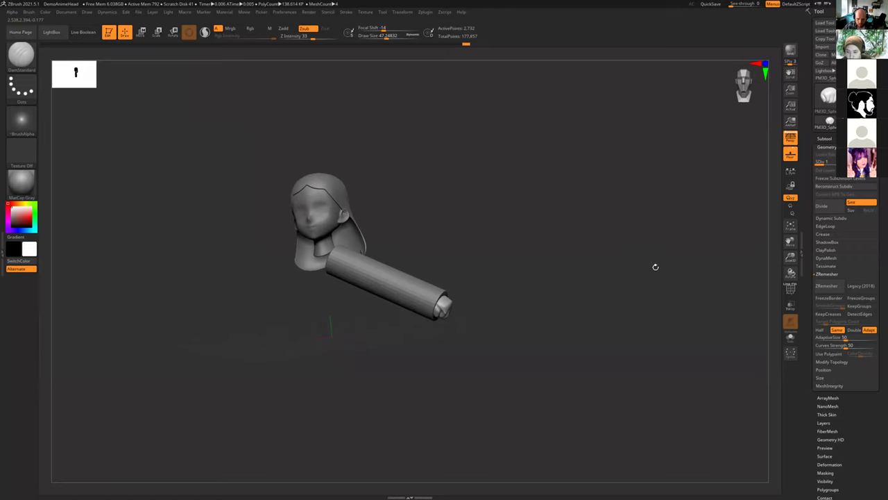
left_click(853, 162)
left_click(826, 139)
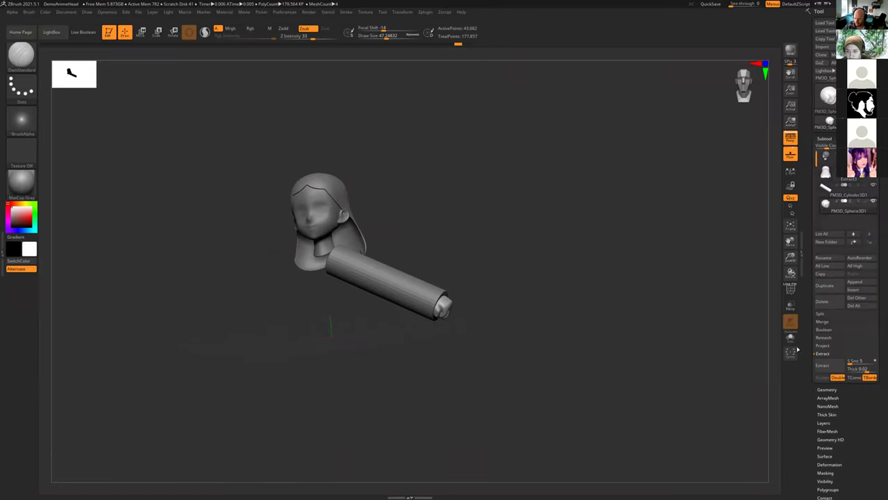
Step: Make the hair mesh Extract3 the active subtool and frame its lower end beside the neck
mouse_move(503, 284)
left_mouse_down()
mouse_move(451, 292)
mouse_move(547, 275)
mouse_move(511, 268)
left_mouse_up()
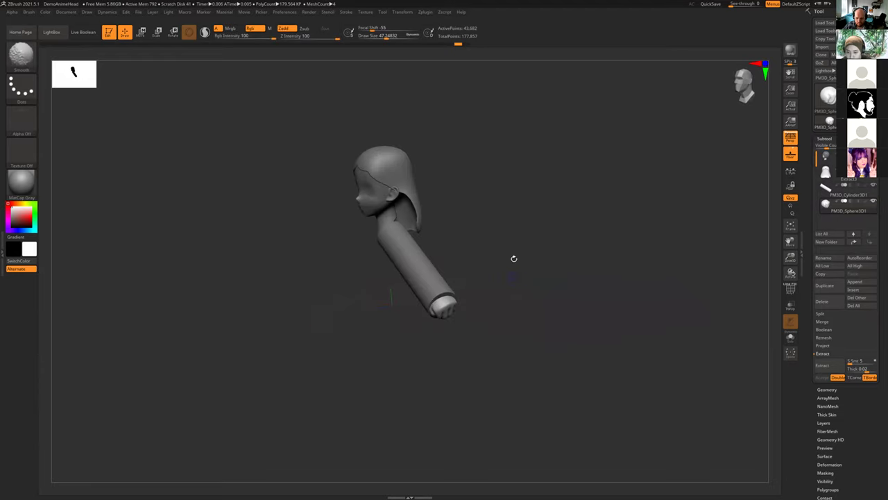
mouse_move(525, 236)
left_mouse_down("shift")
mouse_move(483, 250)
mouse_move(546, 254)
mouse_move(490, 263)
mouse_move(415, 248)
mouse_move(529, 260)
left_mouse_up("shift")
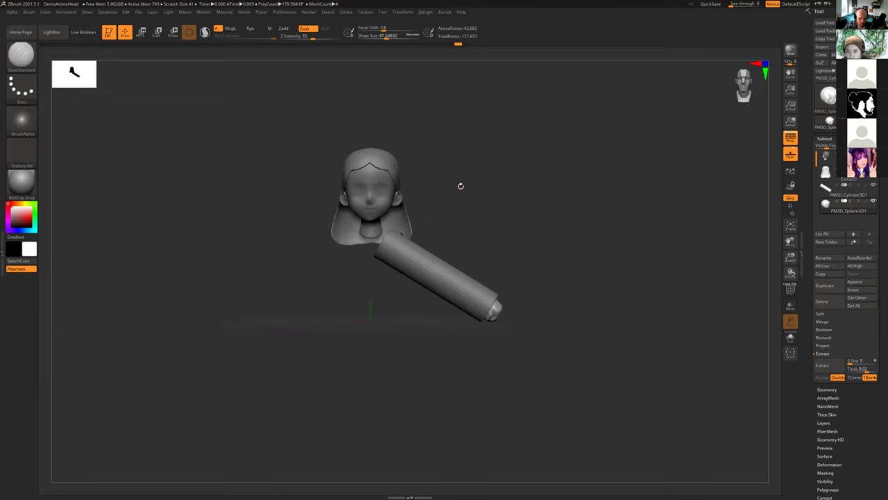
left_click_drag(460, 186, 523, 267, "alt")
left_click(524, 265, "alt")
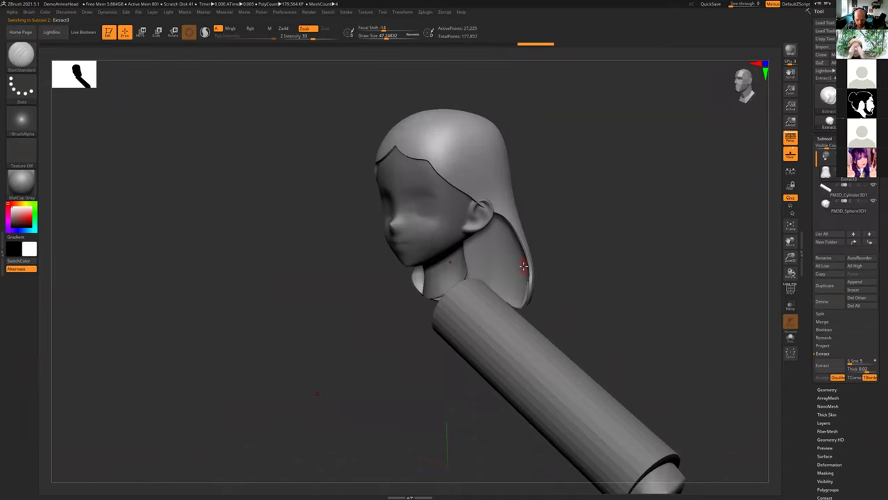
key("f")
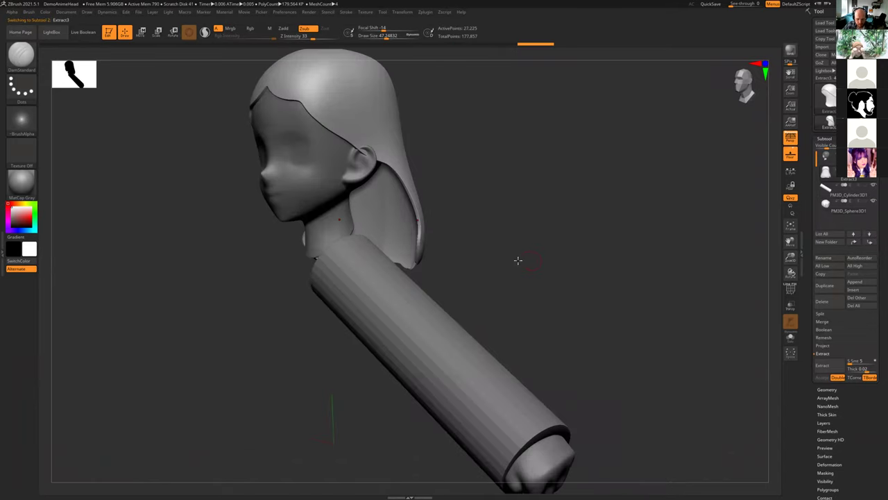
left_click_drag(517, 259, 524, 262)
mouse_move(313, 282)
left_mouse_down("alt")
mouse_move(289, 283)
mouse_move(301, 280)
left_mouse_up("alt")
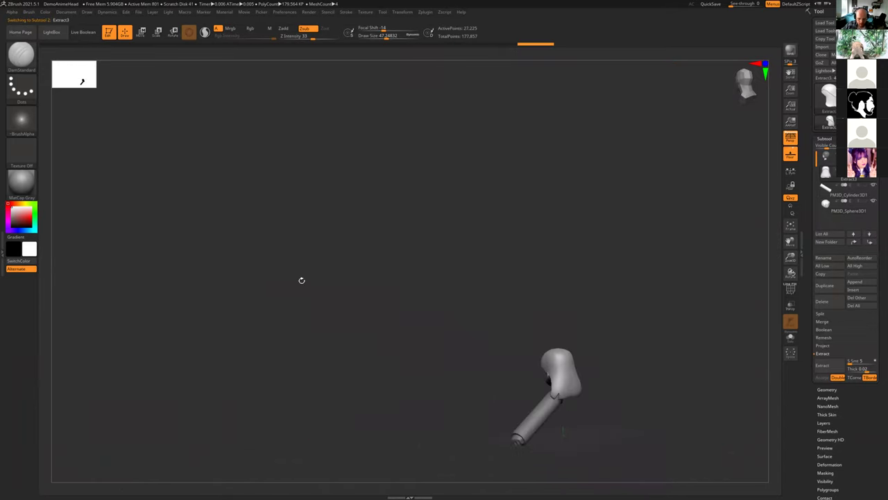
right_click_drag(495, 288, 430, 268)
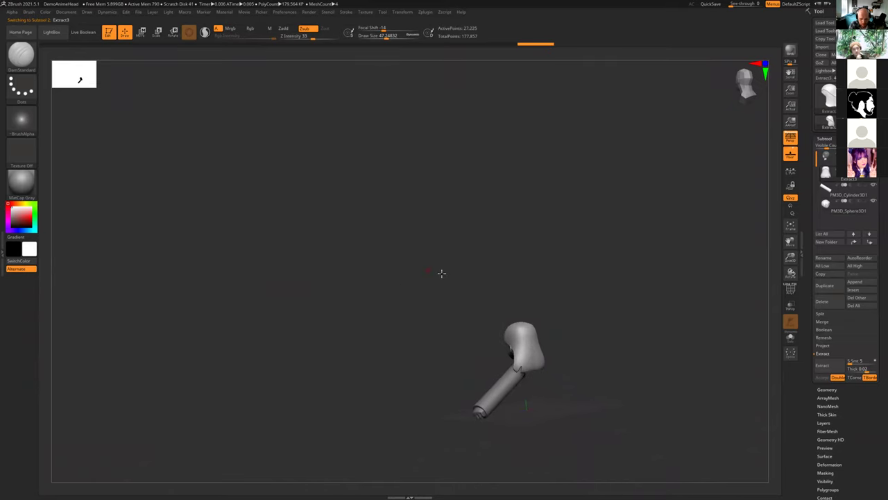
key("f")
mouse_move(393, 318)
right_mouse_down()
mouse_move(253, 313)
mouse_move(417, 271)
mouse_move(537, 222)
mouse_move(505, 299)
mouse_move(520, 279)
mouse_move(464, 298)
right_mouse_up()
mouse_move(465, 298)
left_mouse_down("shift")
mouse_move(479, 326)
mouse_move(459, 335)
mouse_move(477, 306)
left_mouse_up("shift")
mouse_move(528, 303)
right_mouse_down()
mouse_move(538, 294)
mouse_move(530, 319)
mouse_move(473, 333)
right_mouse_up()
Step: Thicken the lower edge of the hair mesh with the Inflat brush and smooth it
key("b")
key("i")
key("n")
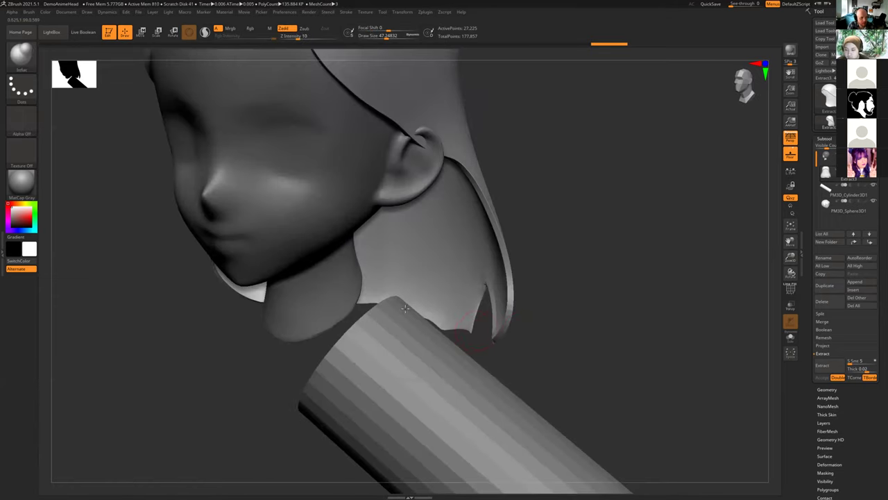
left_click(21, 58)
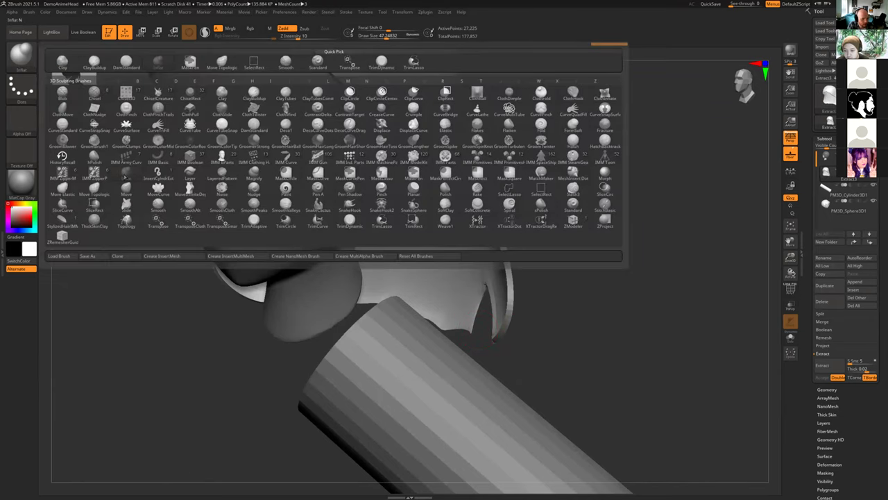
mouse_move(124, 179)
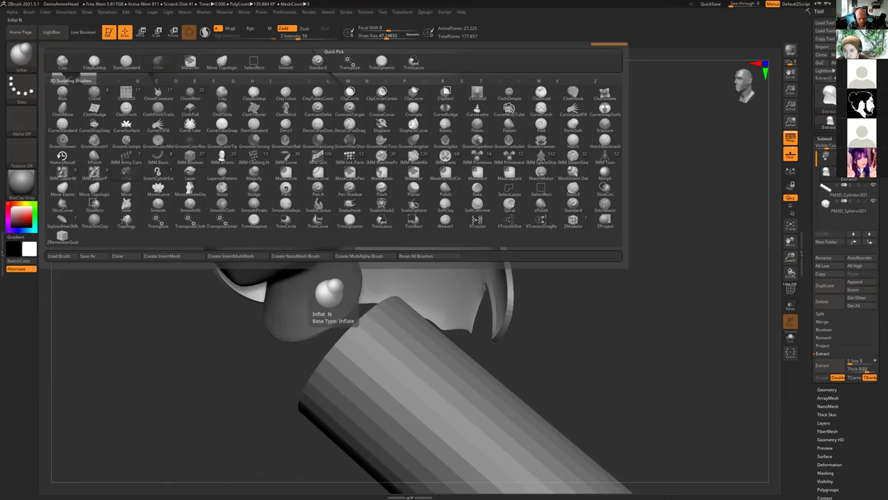
left_click(125, 173)
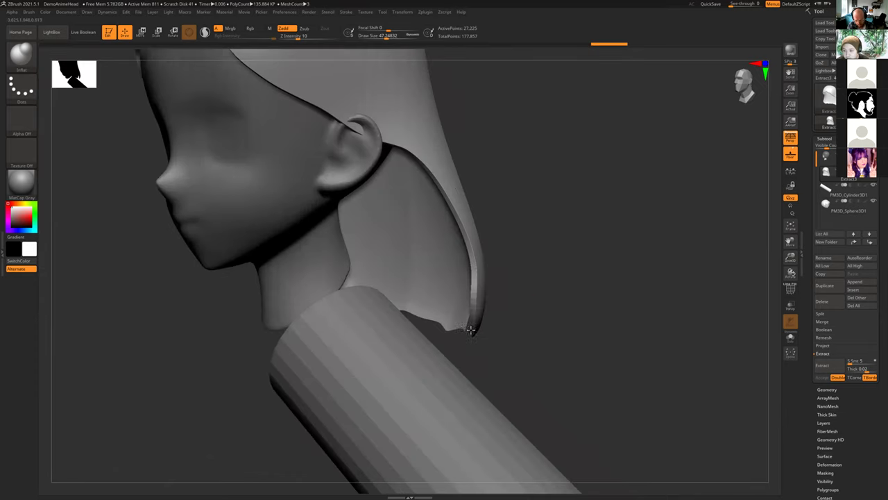
right_click_drag(471, 330, 459, 305)
mouse_move(451, 317)
left_mouse_down()
mouse_move(464, 284)
mouse_move(449, 317)
mouse_move(464, 305)
mouse_move(460, 319)
mouse_move(537, 331)
mouse_move(530, 345)
mouse_move(491, 344)
mouse_move(444, 311)
left_mouse_up()
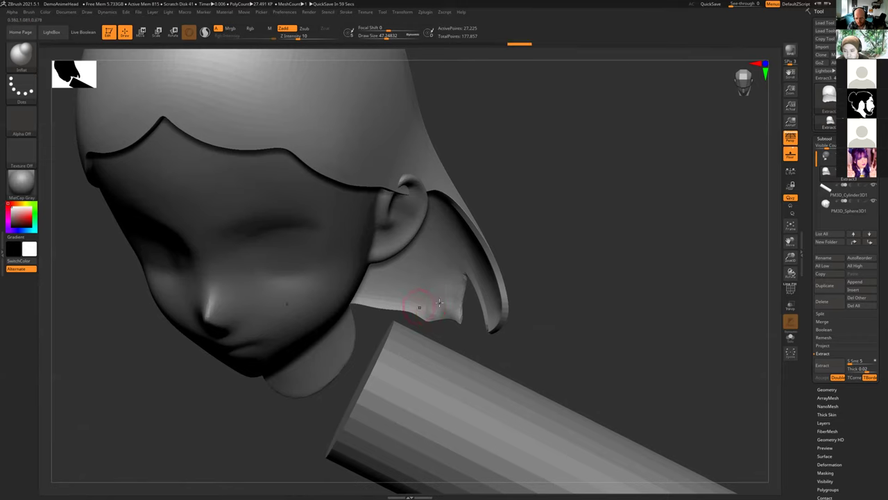
left_click_drag(444, 304, 397, 309, "shift")
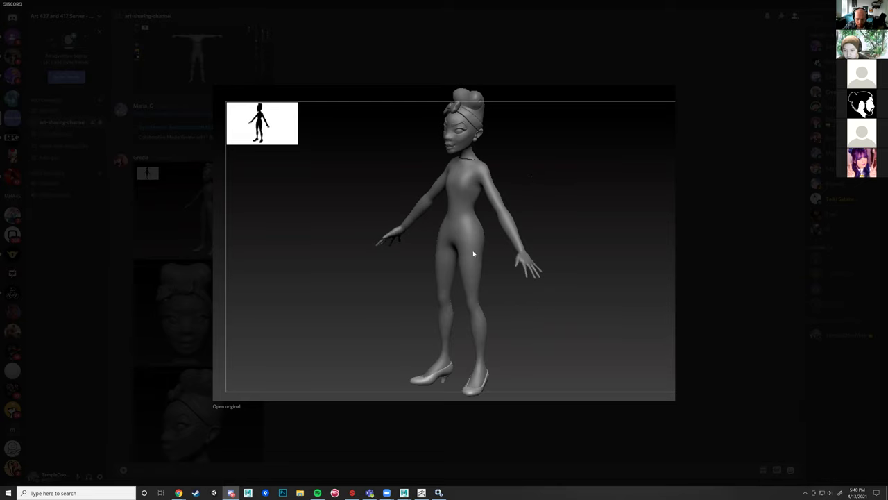
Step: Close the full-body sculpt image and examine the enlarged front-view head sculpt image, closing it when done
left_click(211, 333)
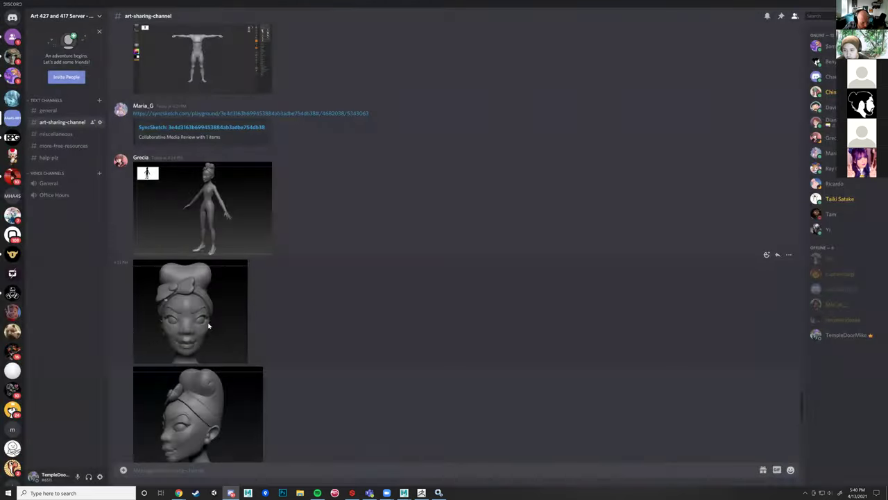
left_click(183, 309)
left_click(414, 422)
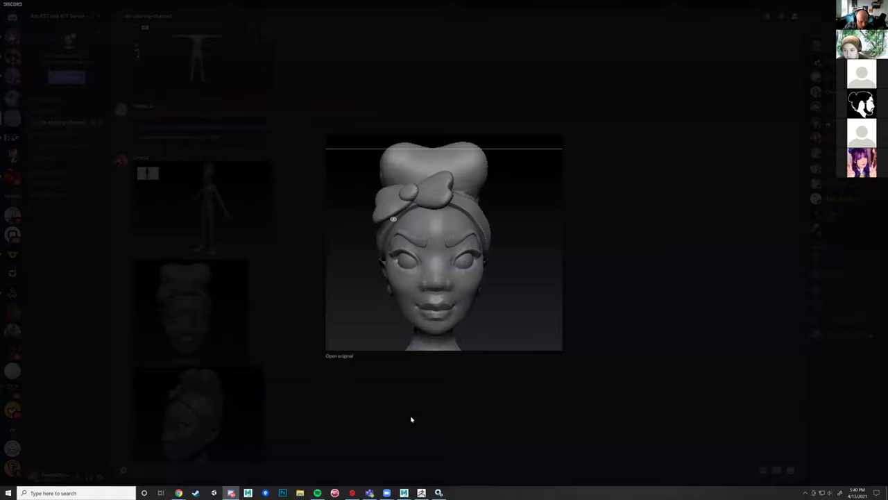
left_click(184, 308)
left_click(445, 399)
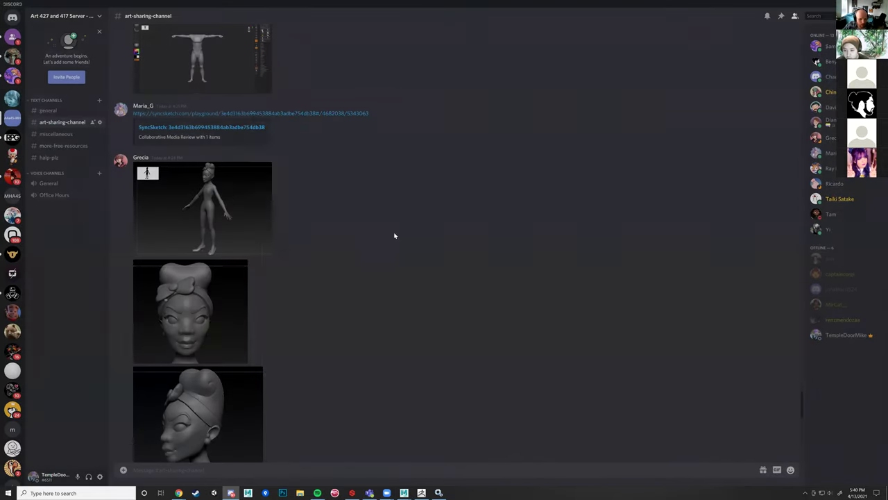
Step: Compare the enlarged full-body sculpt image with the side-view head image, and close the enlarged view
left_click(203, 208)
left_click(561, 432)
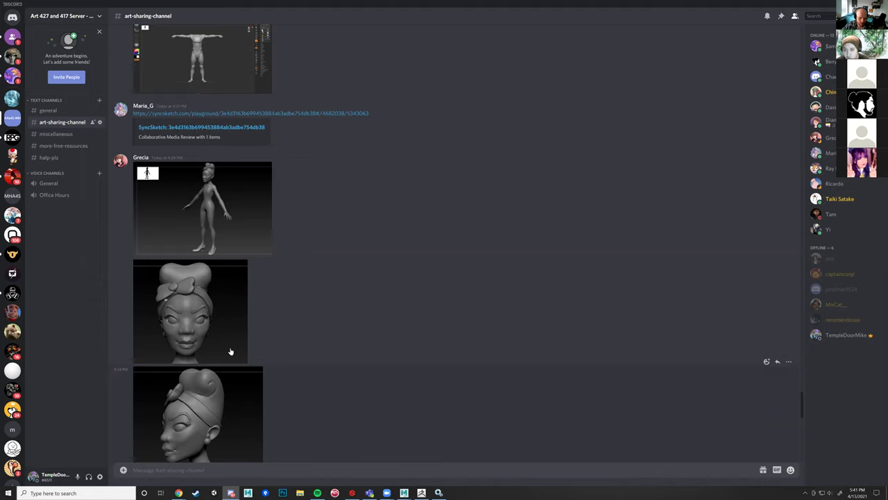
left_click(219, 407)
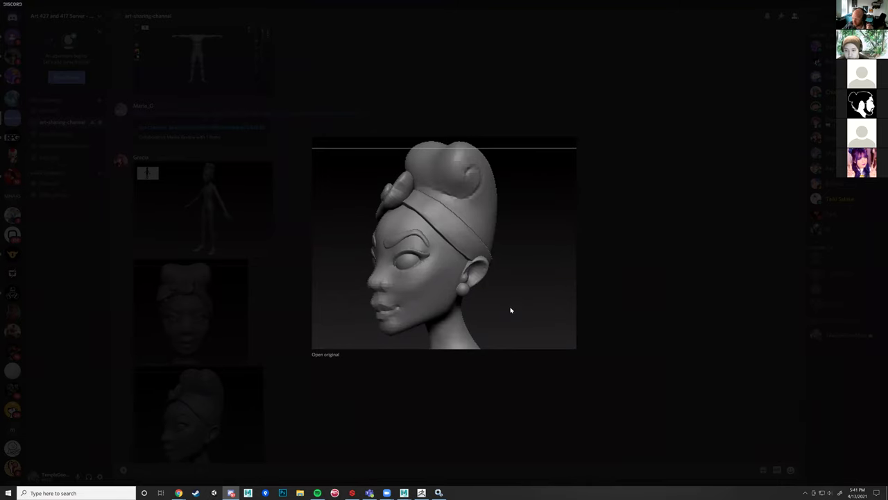
left_click(501, 385)
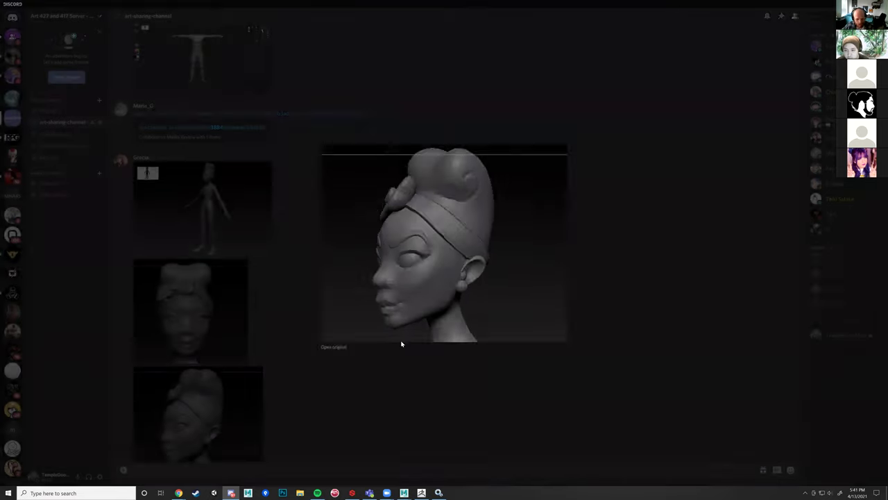
left_click(222, 213)
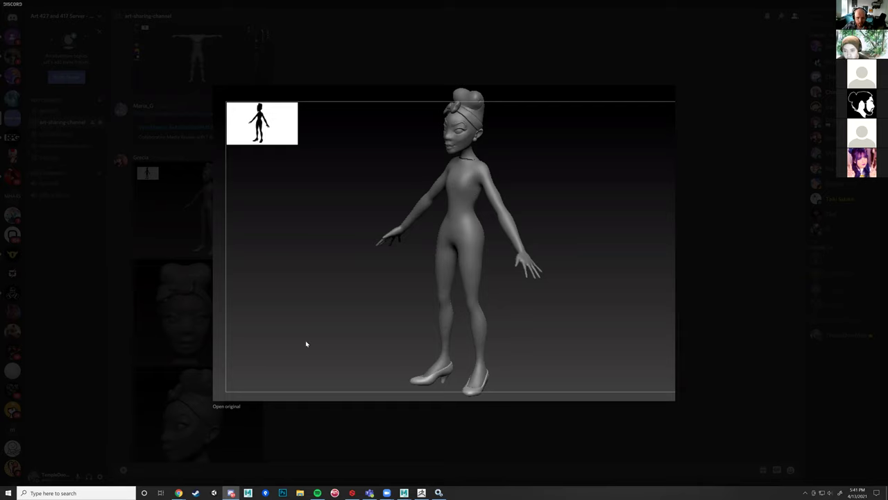
key("Escape")
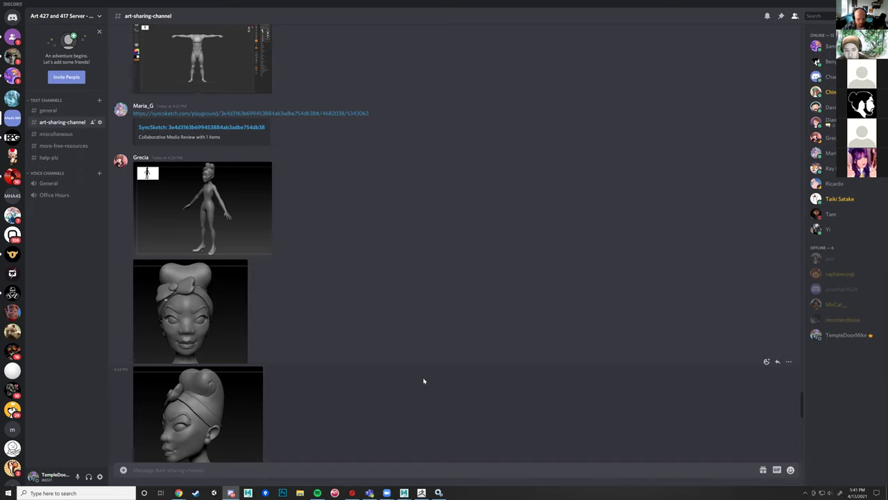
Step: Go to the retopology wireframe posts and enlarge the face image, followed by the hand image
scroll(404, 409, "down", 3)
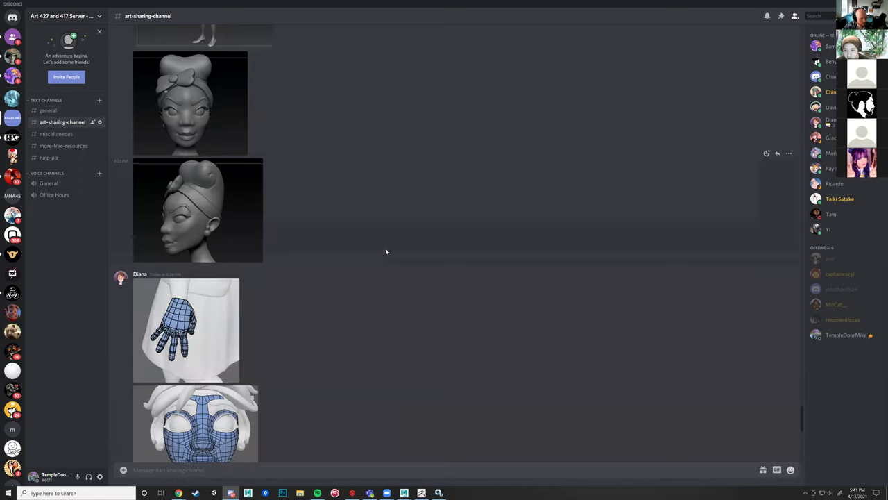
scroll(368, 255, "down", 3)
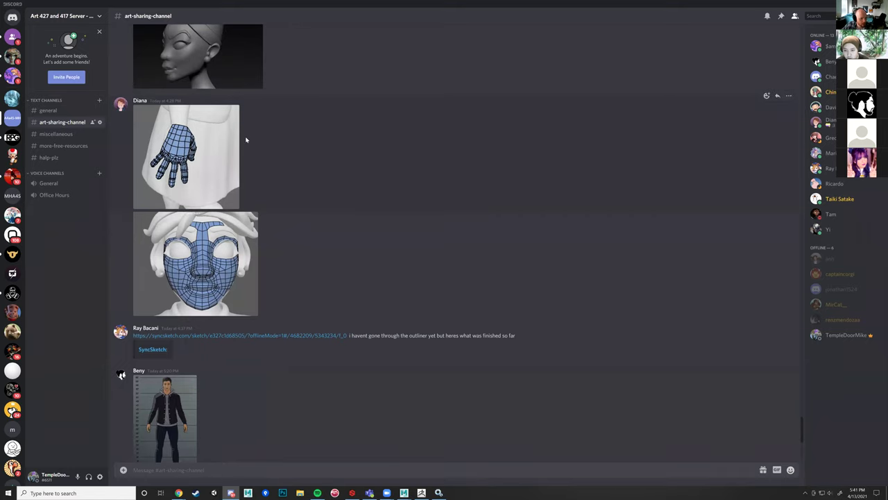
left_click(213, 277)
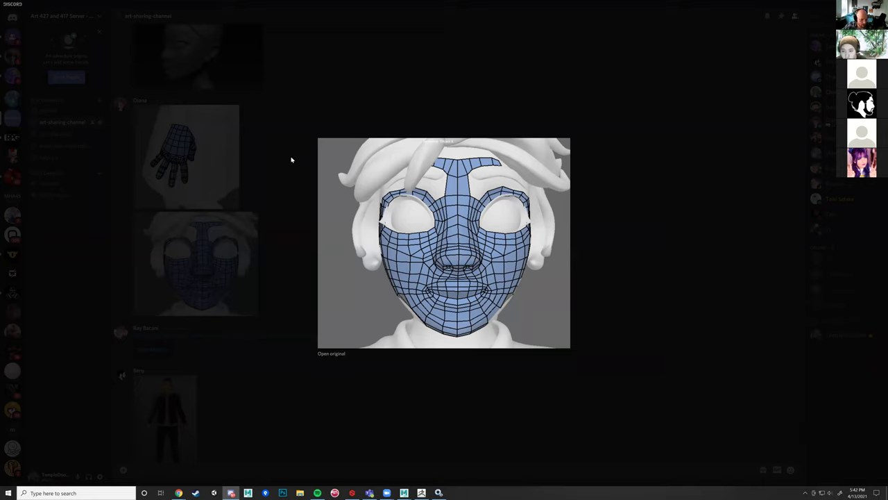
left_click(210, 154)
left_click(210, 154)
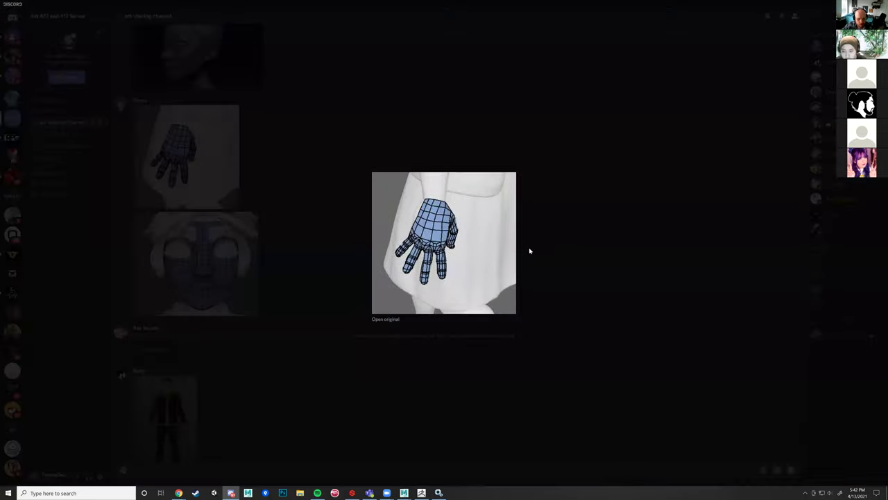
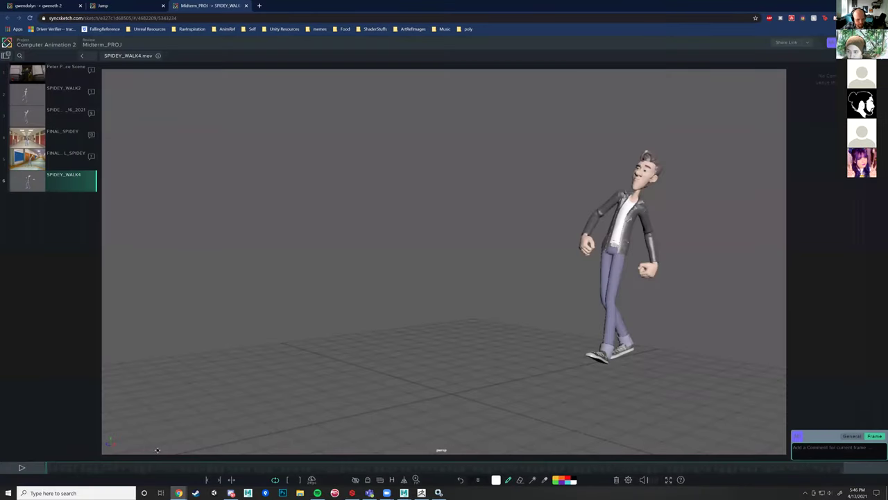
Step: Play the SPIDEY_WALK4 clip in SyncSketch, scrub back to frame 29, and replay it, pausing at frame 26
left_click(22, 468)
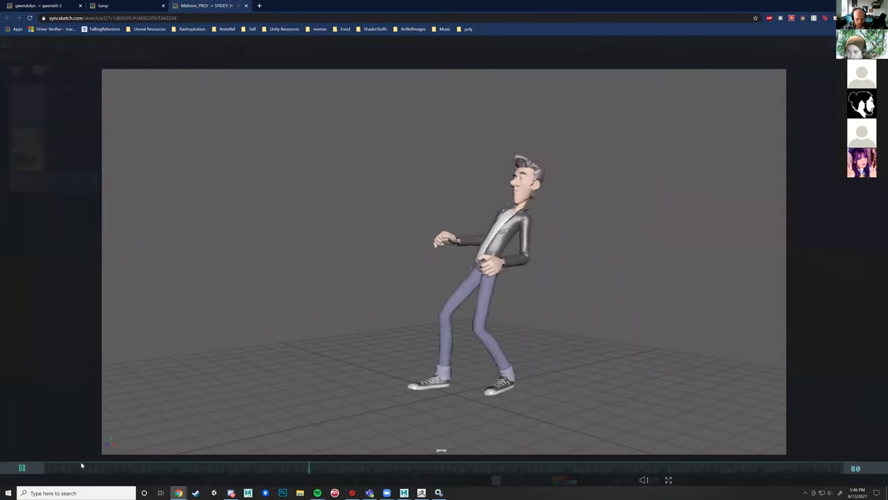
left_click(16, 468)
left_click_drag(260, 470, 138, 465)
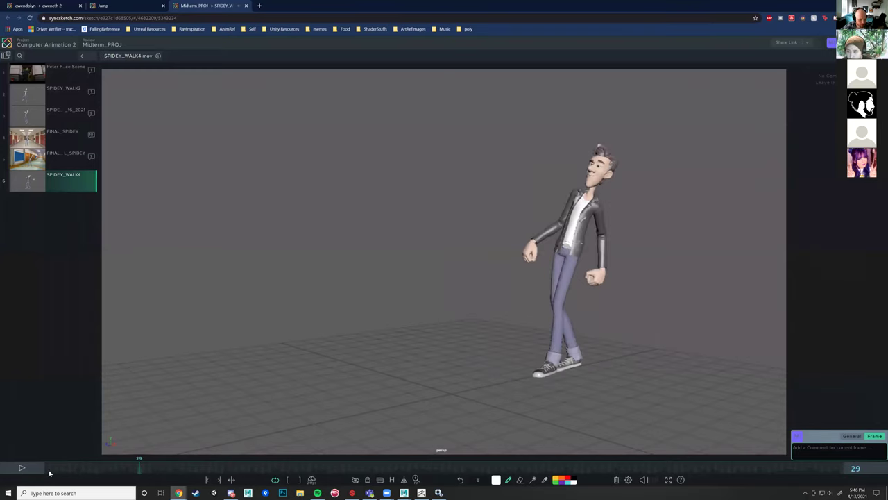
left_click(21, 468)
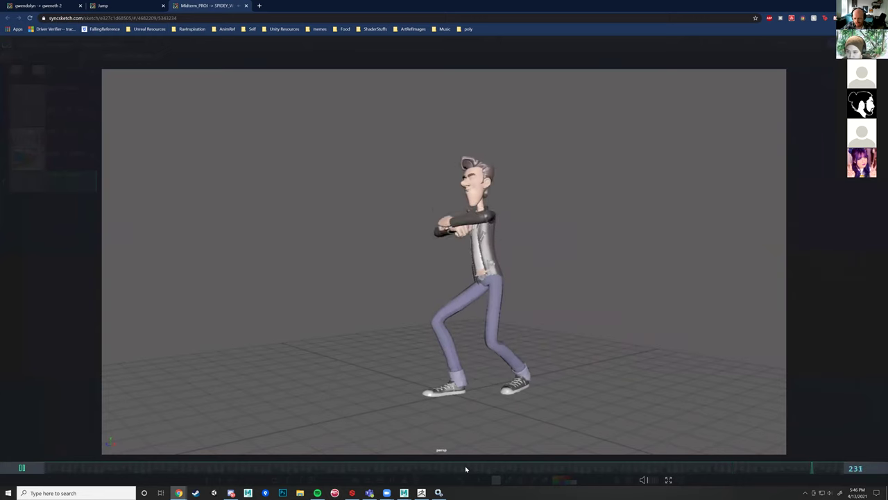
left_click(27, 469)
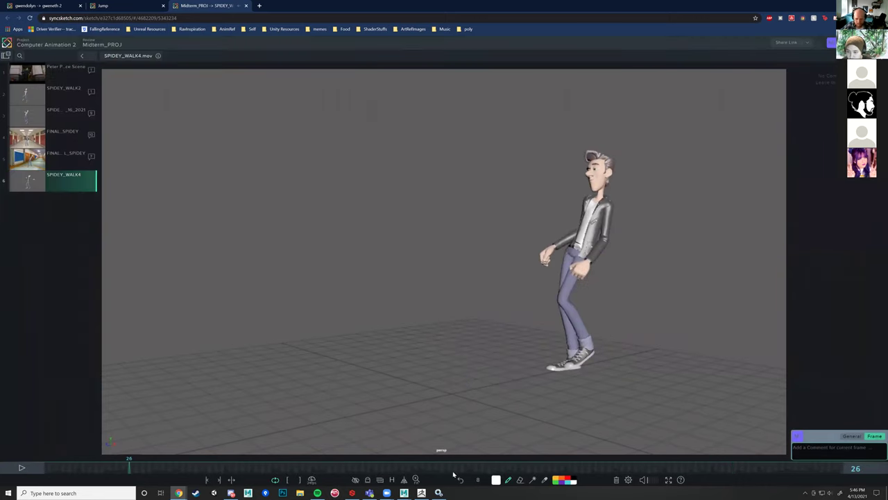
Step: Scrub SPIDEY_WALK4 forward to frame 129 and back, and play it again, pausing at frame 220
left_click_drag(152, 472, 472, 464)
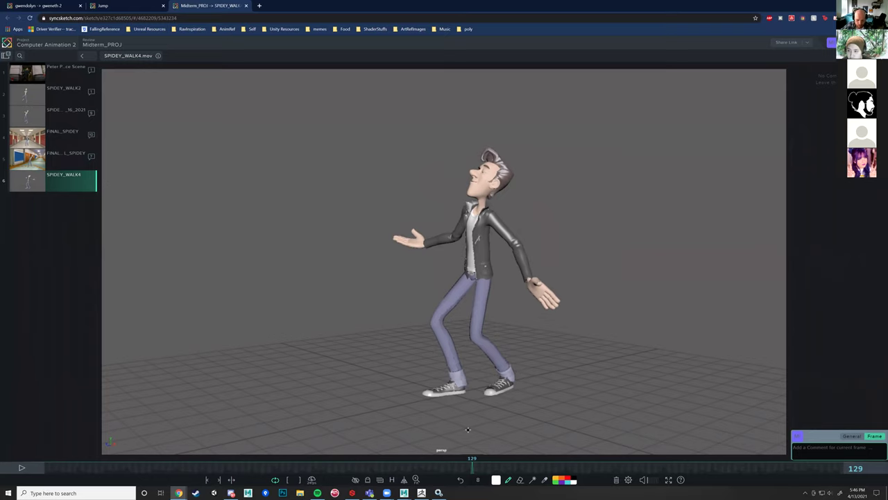
left_click_drag(464, 472, 338, 460)
key("space")
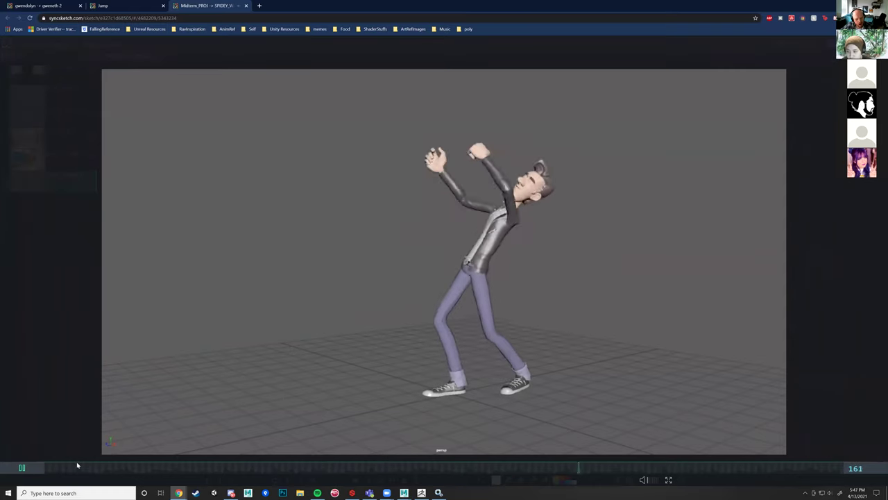
left_click(22, 468)
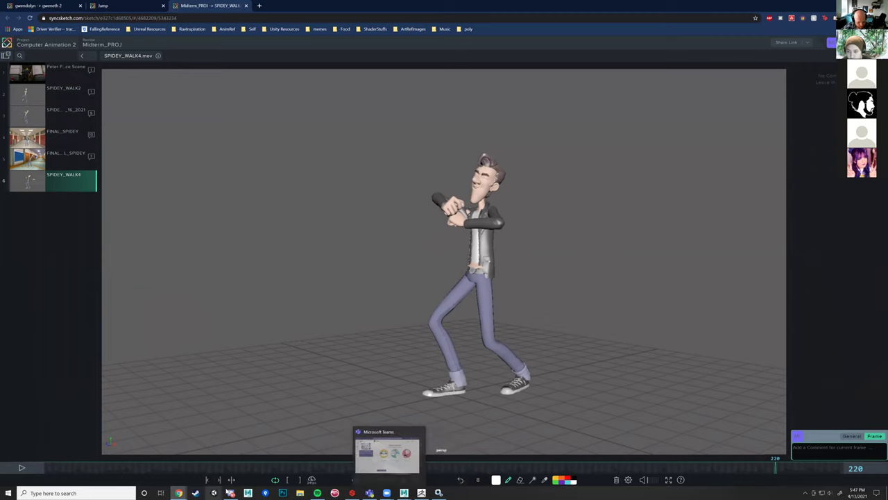
Step: Switch to Discord and look through the newest posts in the art-sharing-channel
mouse_move(231, 493)
left_click(225, 462)
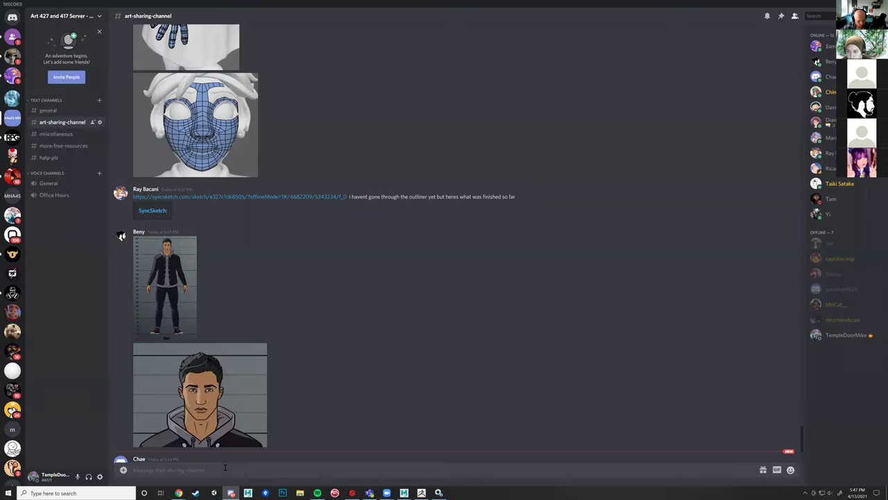
scroll(326, 218, "down", 3)
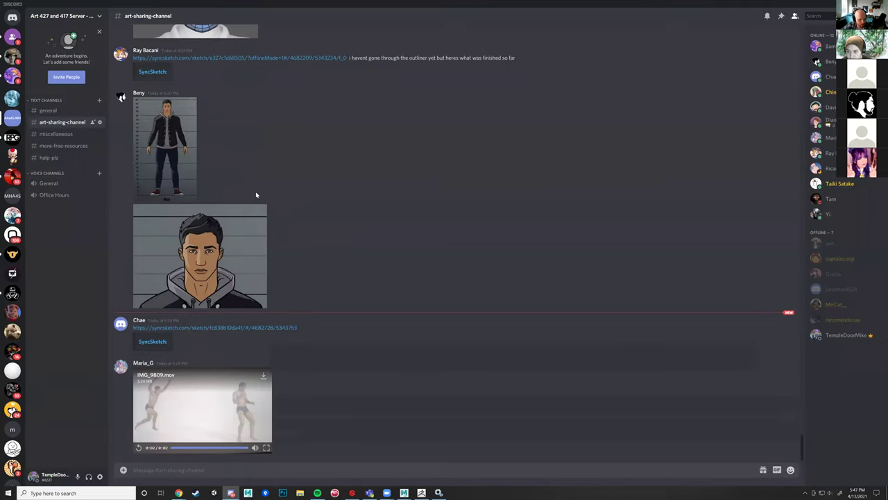
scroll(255, 194, "up", 3)
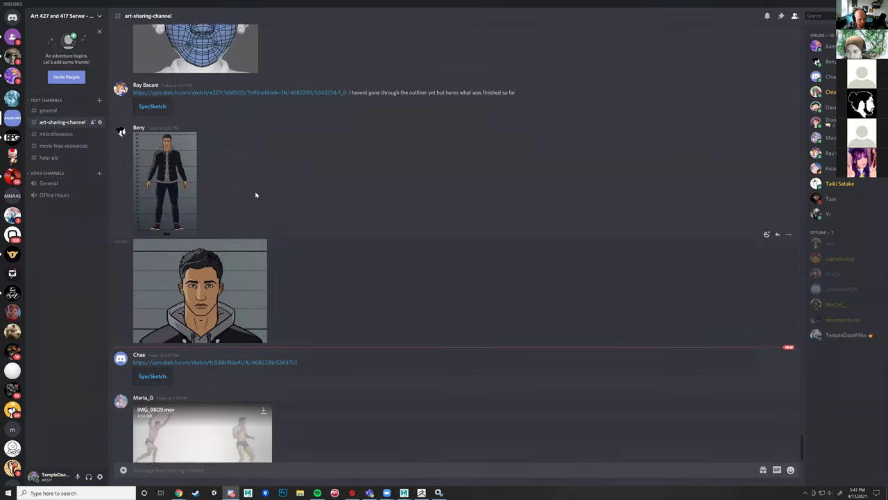
scroll(229, 207, "down", 2)
scroll(285, 226, "down", 1)
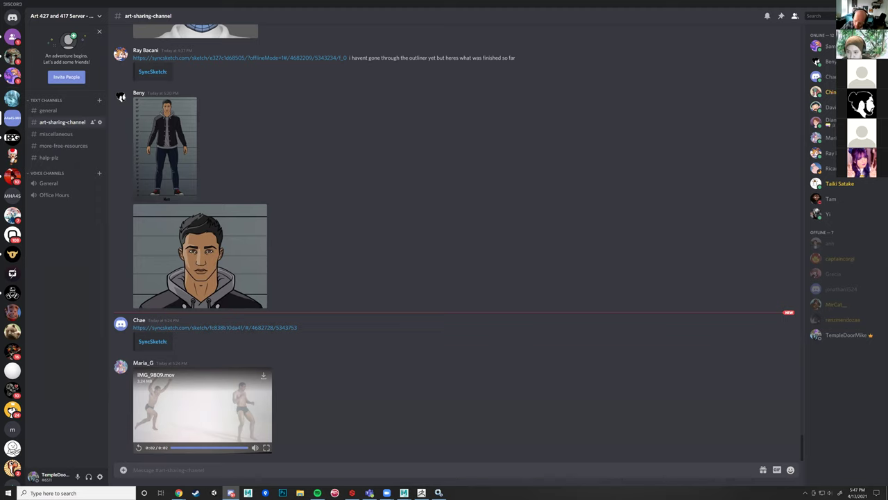
Step: Switch to the SPIDEY_WALK4 scene in Maya, close the Graph Editor and Outliner, and bring the whole character into view
mouse_move(406, 492)
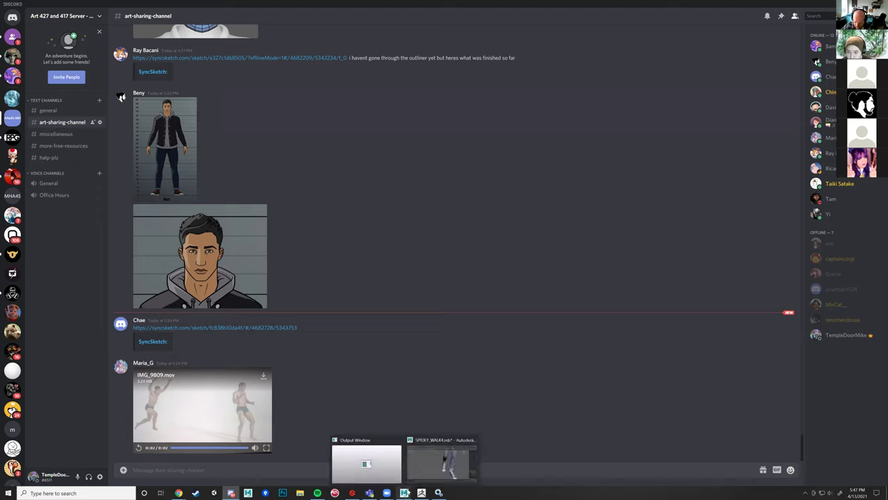
left_click(420, 473)
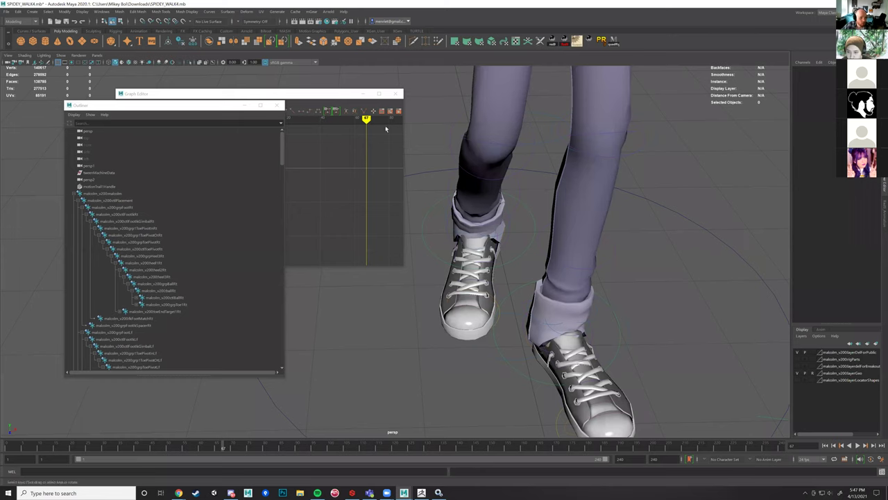
left_click(395, 93)
left_click(396, 93)
left_click(276, 105)
right_click_drag(370, 243, 111, 152, "alt")
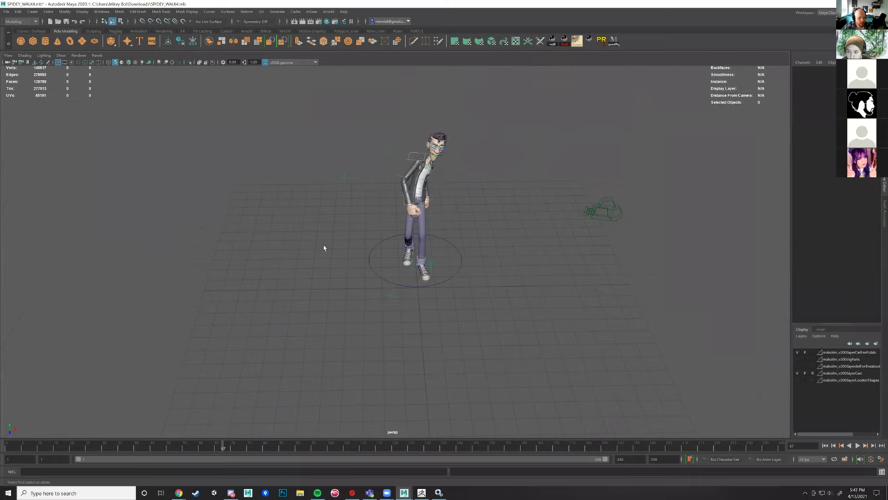
Step: Create a polygon sphere on the ground grid in front of the character
scroll(322, 247, "up", 4)
left_click_drag(415, 269, 549, 210, "alt")
key("w")
middle_click_drag(554, 202, 423, 264, "alt")
scroll(342, 283, "up", 5)
left_click_drag(343, 282, 362, 259, "alt")
middle_click_drag(361, 259, 321, 205, "alt")
scroll(388, 283, "up", 5)
middle_click_drag(382, 302, 426, 141, "alt")
left_click_drag(425, 141, 405, 133, "alt")
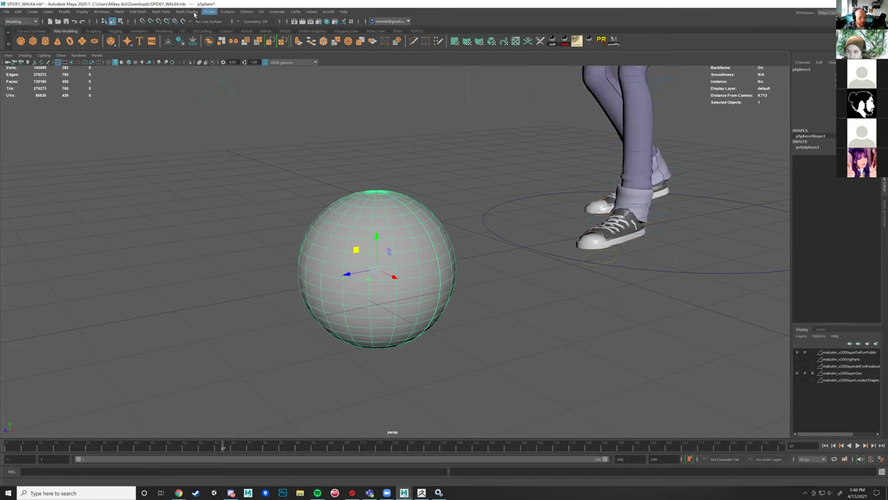
Step: Harden the sphere's edges to demonstrate faceted shading
left_click(187, 12)
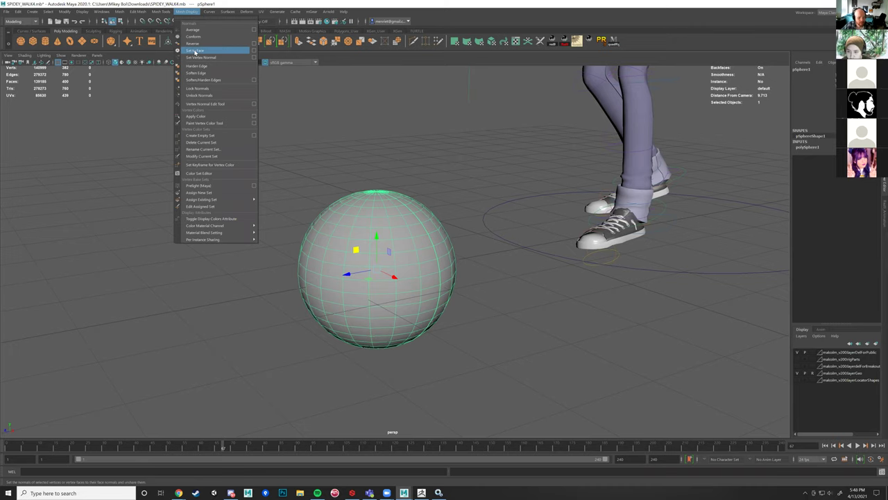
left_click(195, 50)
left_click(438, 219)
left_click_drag(438, 219, 432, 248, "alt")
left_click(432, 248)
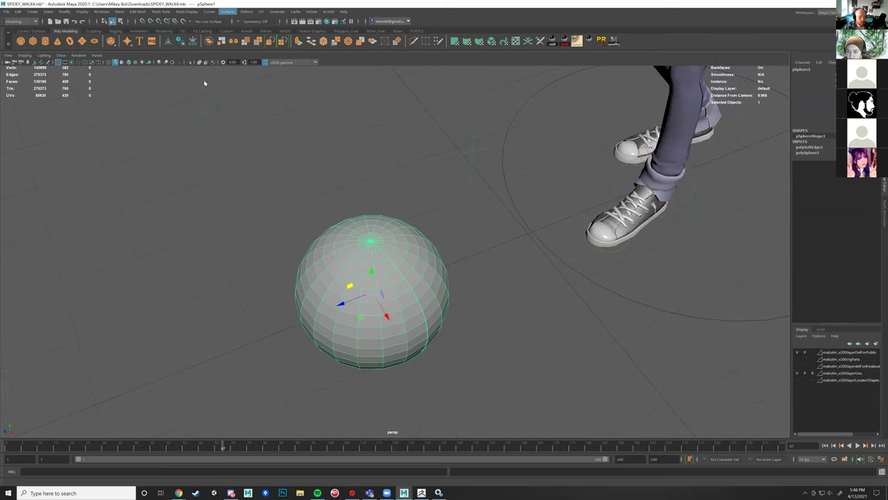
Step: Soften the sphere's edges and deselect it to demonstrate smooth shading
key("Left")
key("Left")
key("Down")
key("Down")
key("Down")
key("Escape")
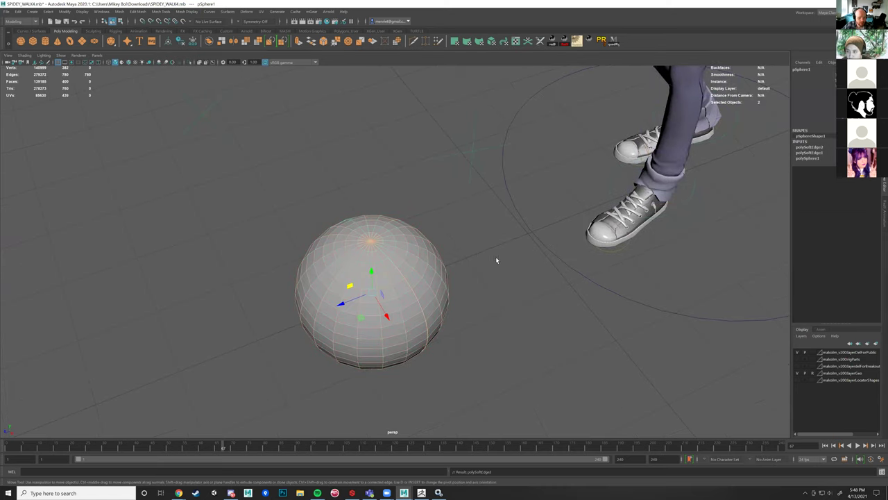
left_click(497, 260)
left_click_drag(496, 261, 549, 238, "alt")
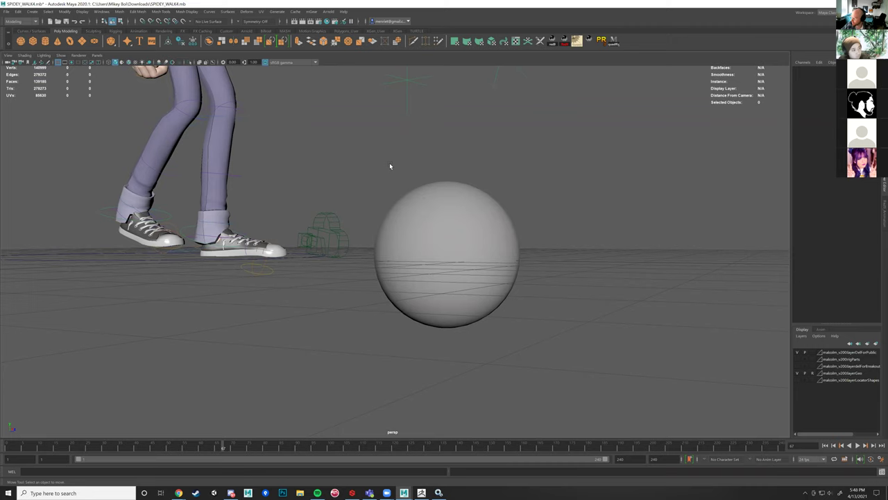
Step: Select the character's jacket mesh, inspect its wireframe up close, and deselect it to check the smooth shading
left_click_drag(500, 204, 449, 247, "alt")
left_click(385, 187)
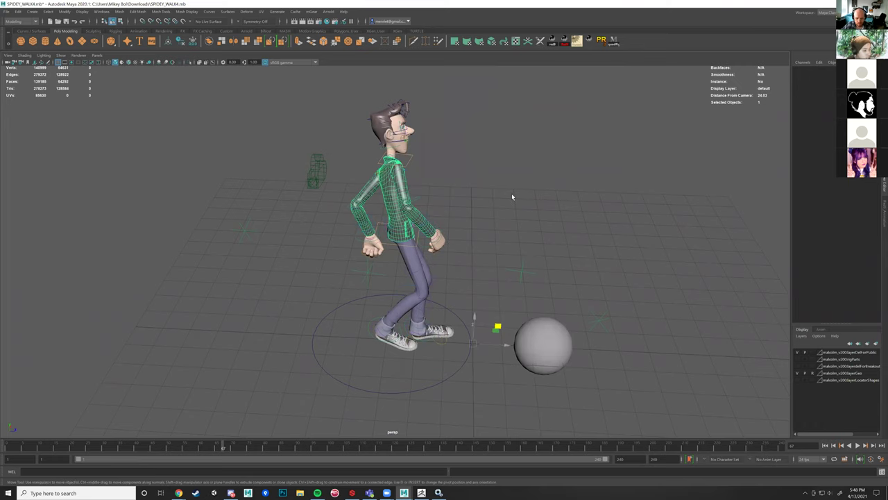
left_click_drag(511, 193, 475, 235, "alt")
key("f")
scroll(479, 248, "up", 6)
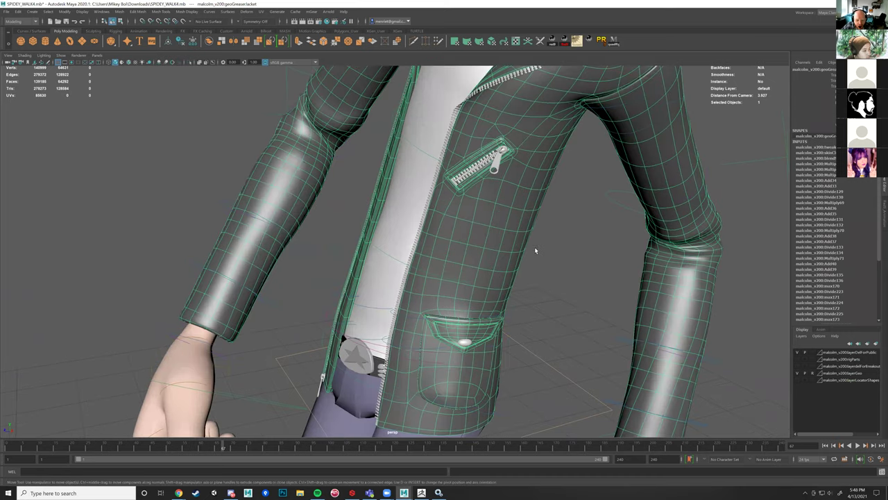
left_click(535, 250)
scroll(506, 256, "down", 5)
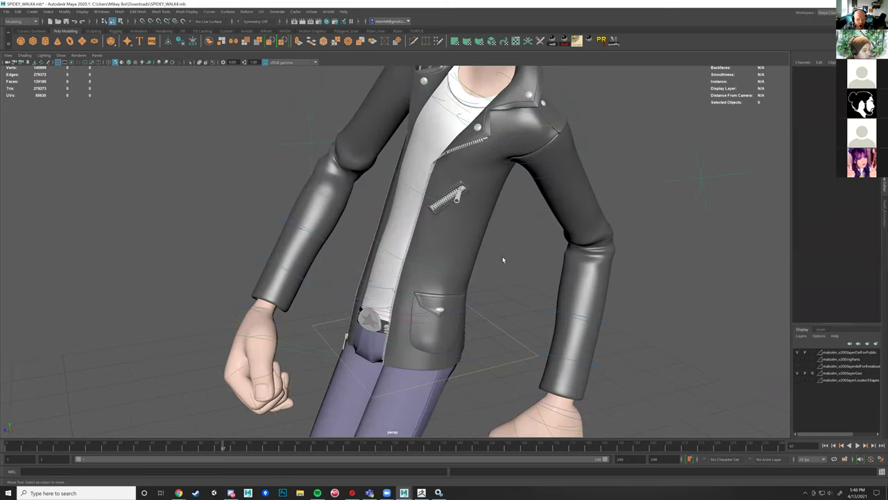
Step: Open the SyncSketch fight review from the Discord art-sharing channel and join its live meeting
middle_click_drag(503, 182, 556, 123, "alt")
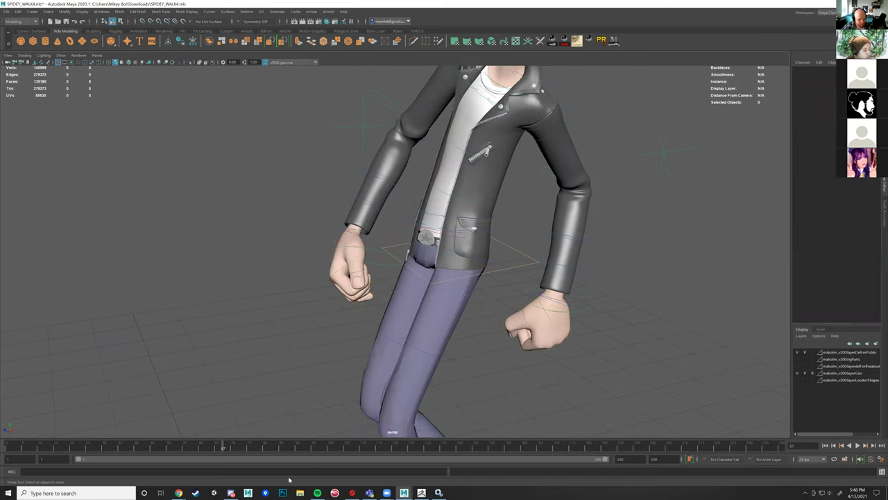
left_click(231, 493)
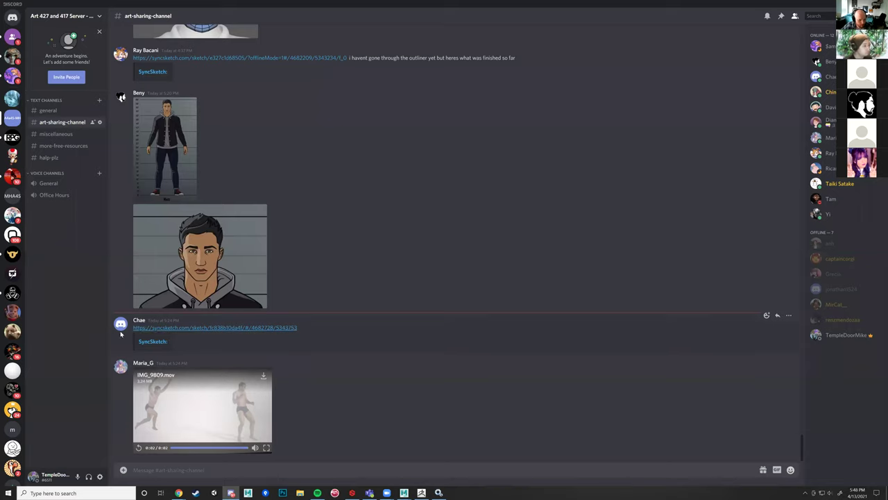
left_click(217, 327)
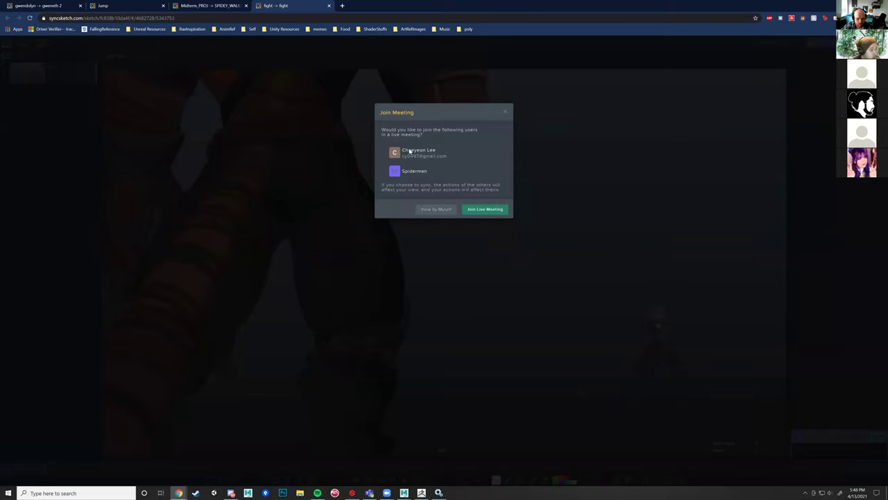
left_click(487, 208)
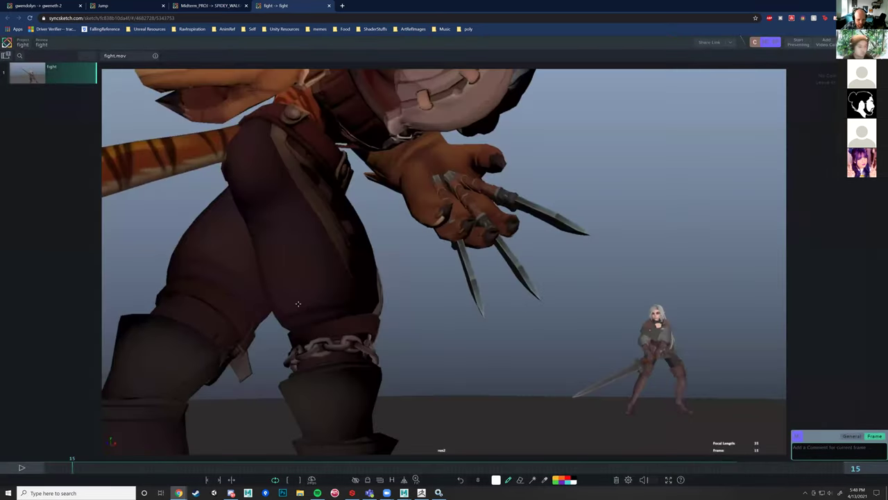
Step: Play the fight animation through to review its overall motion
left_click(21, 467)
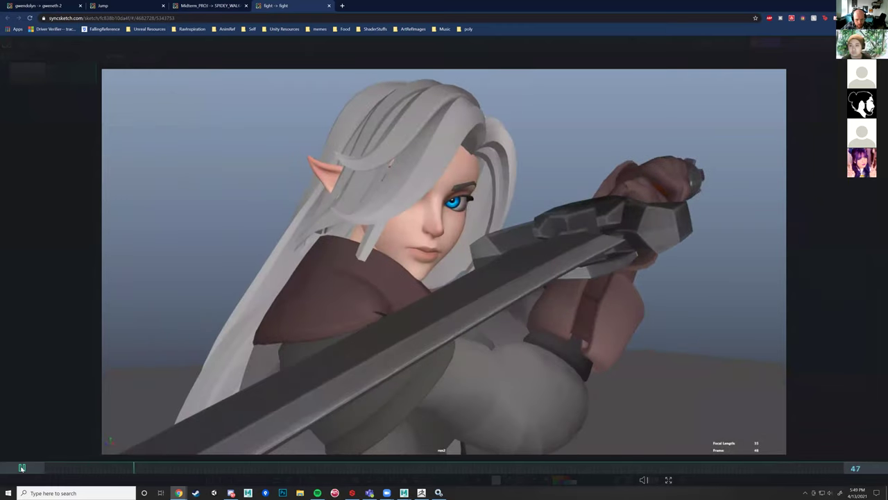
left_click(21, 469)
left_click(21, 468)
left_click(21, 468)
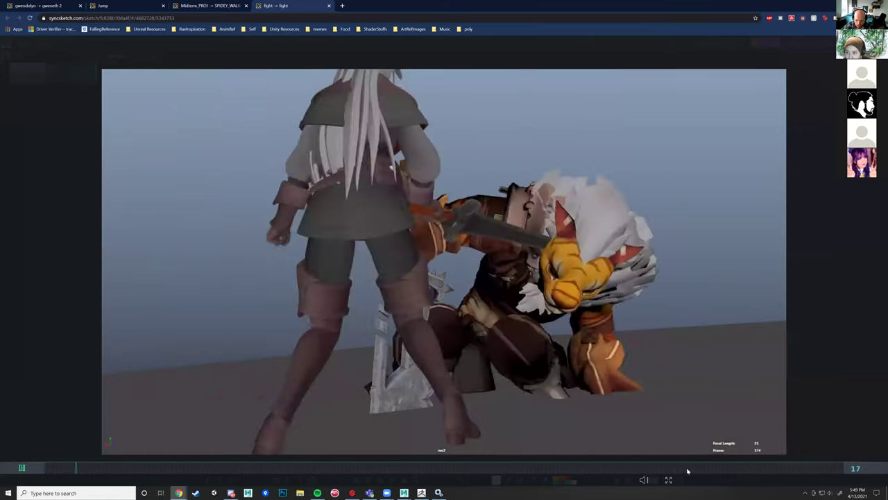
Step: Scrub back through the later fight shots to frame 280, checking the elf's poses around frames 309 and 306
left_click_drag(688, 470, 753, 479)
left_click_drag(707, 475, 639, 472)
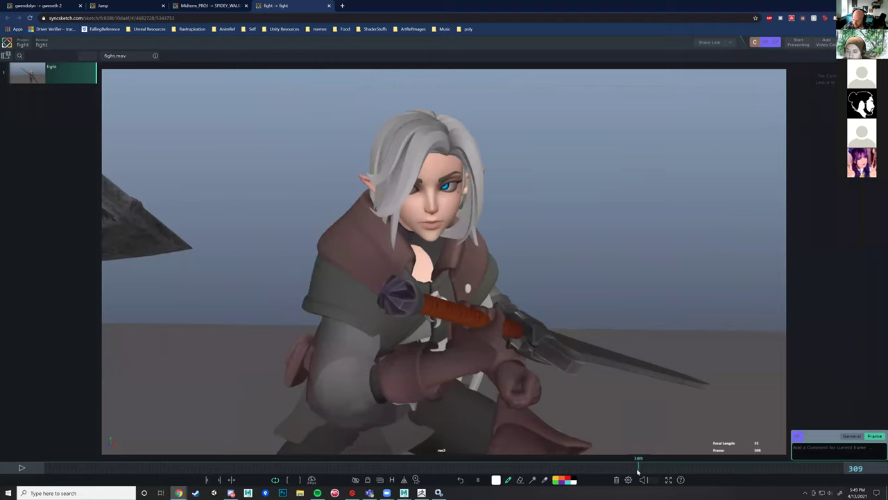
left_click_drag(639, 472, 633, 472)
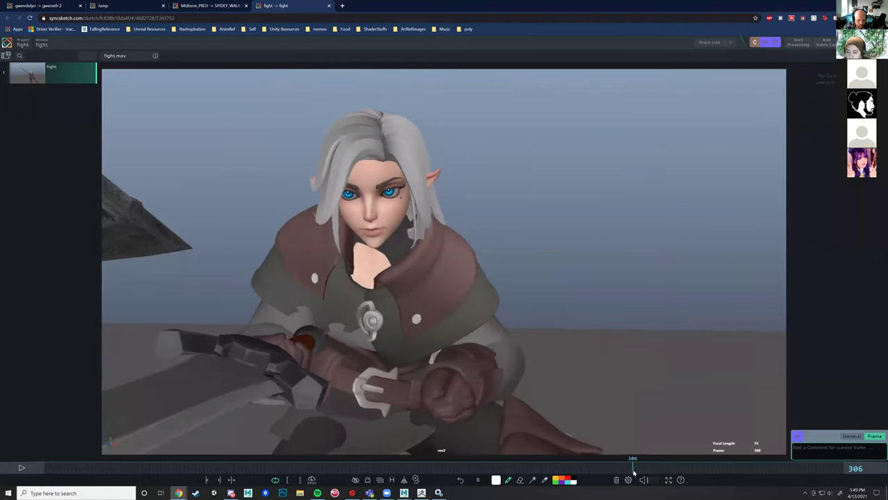
left_click_drag(634, 472, 583, 466)
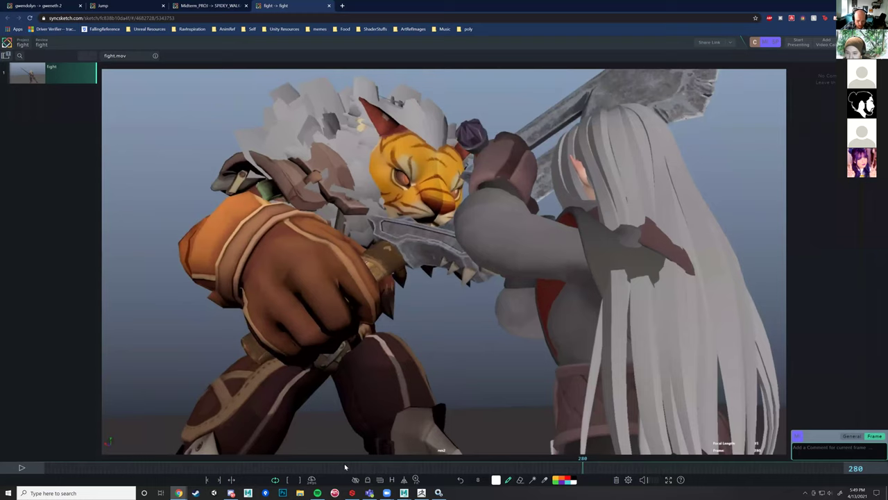
Step: Switch to Maya, open the Graph Editor and select the control at the character's wrist beside the raised fist to show its curves
mouse_move(406, 484)
left_click(425, 461)
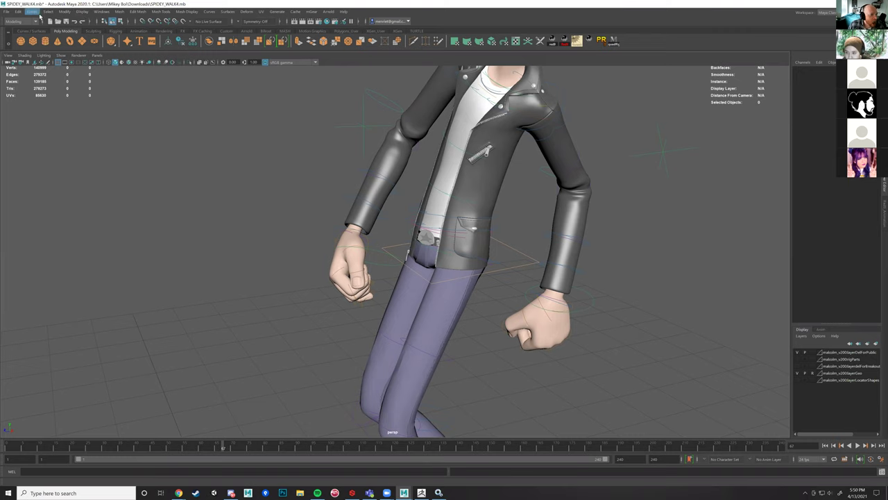
left_click(102, 12)
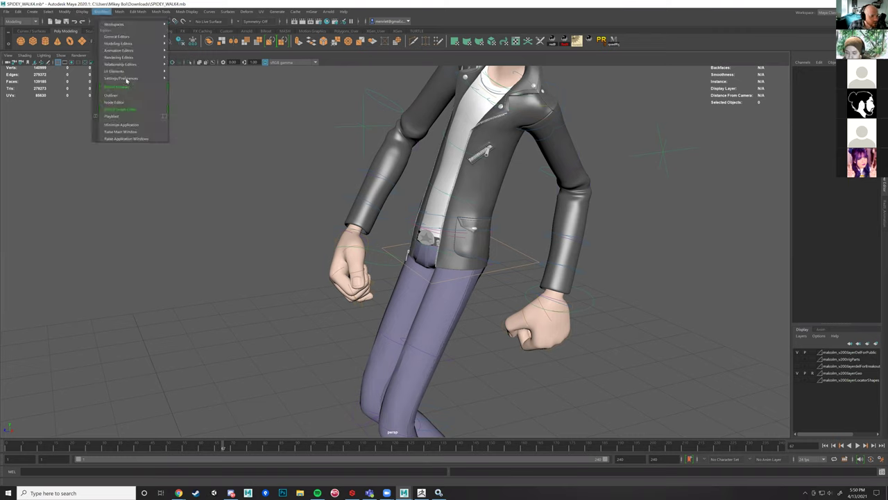
mouse_move(120, 50)
left_click(194, 51)
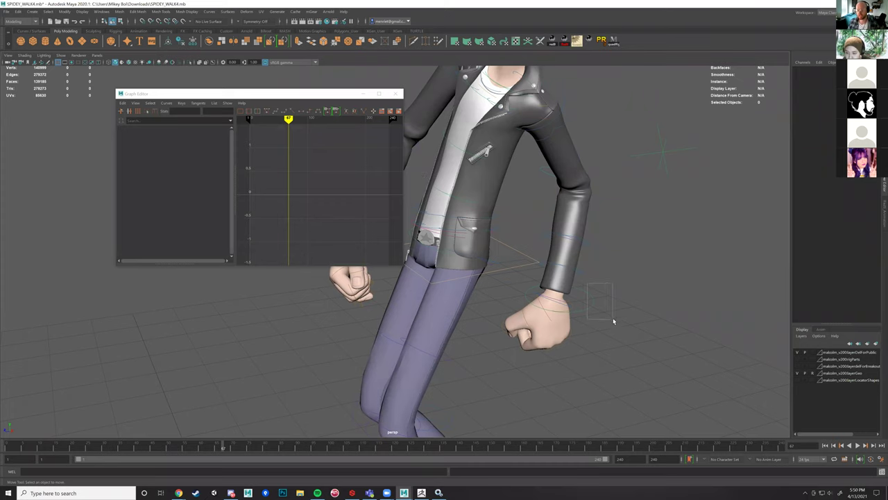
left_click_drag(588, 283, 613, 322)
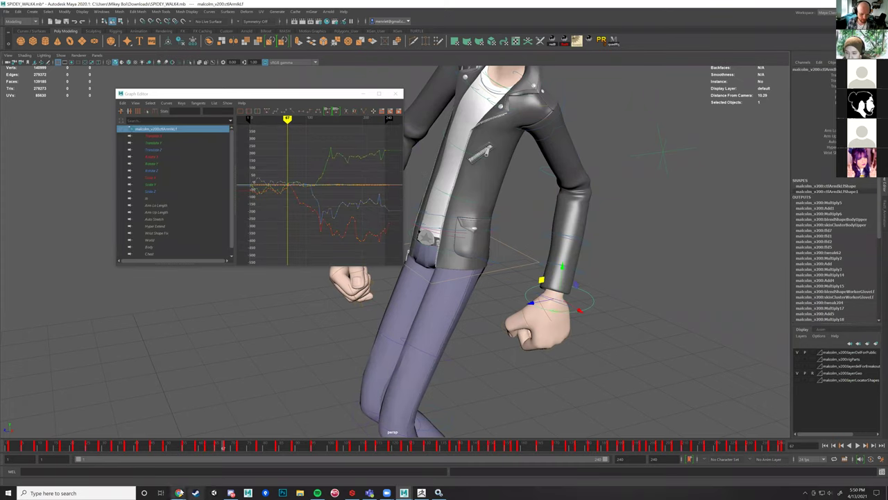
Step: Return to the fight review in the browser and scrub to frame 337 to examine the tiger character's arm rotation
mouse_move(179, 493)
left_click(219, 474)
left_click_drag(592, 472, 691, 459)
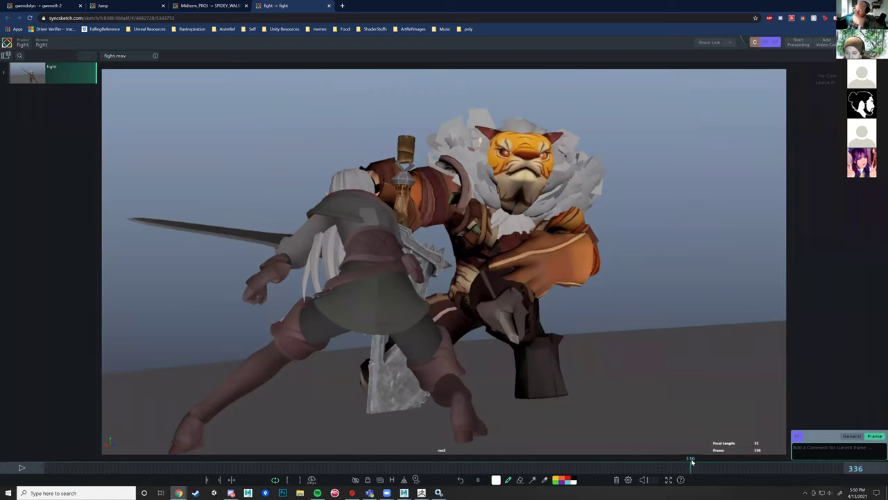
mouse_move(691, 464)
left_mouse_down()
mouse_move(670, 464)
mouse_move(693, 468)
left_mouse_up()
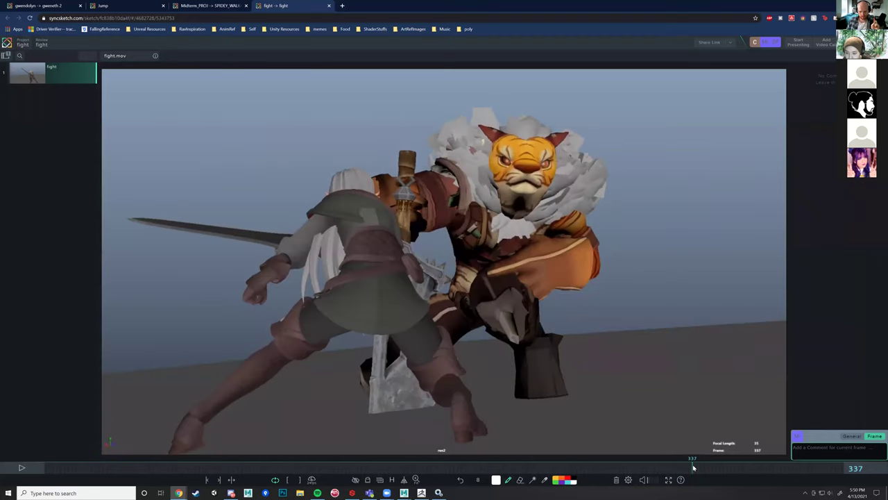
Step: Switch back to Maya and apply the Euler Filter to the selected arm control's animation curves, then deselect the curves
mouse_move(422, 493)
left_click(446, 460)
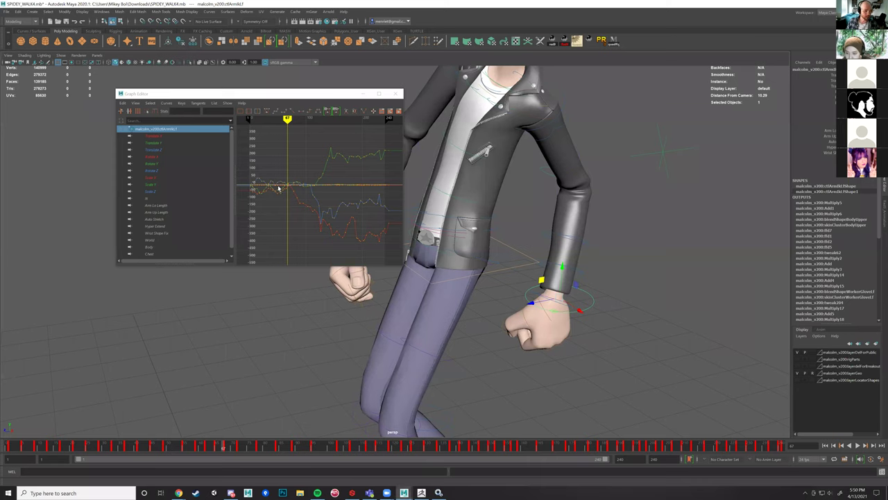
left_click(167, 102)
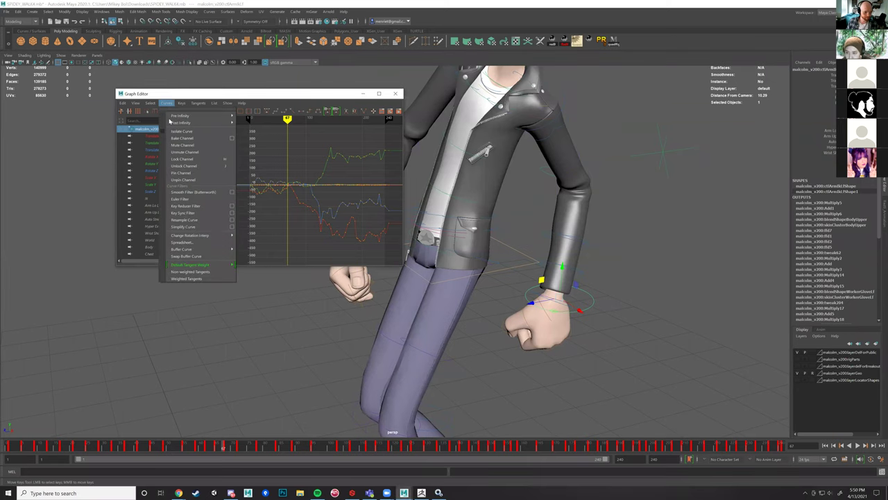
left_click(186, 199)
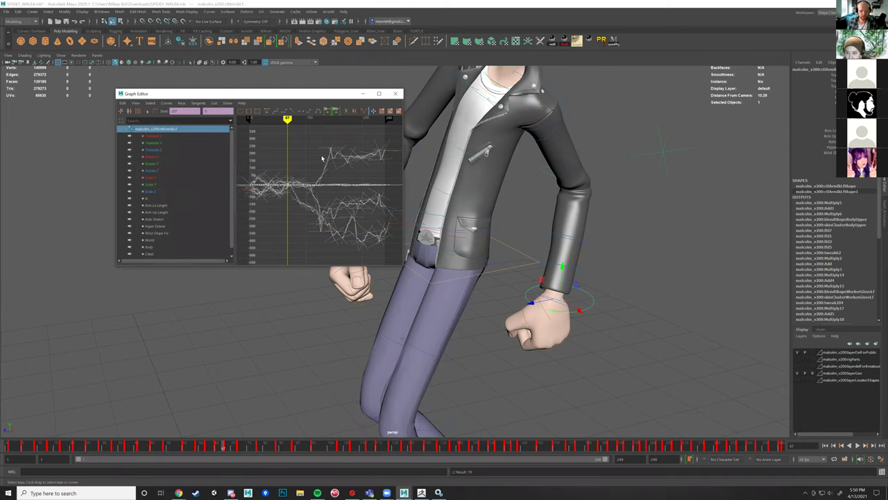
left_click(364, 182)
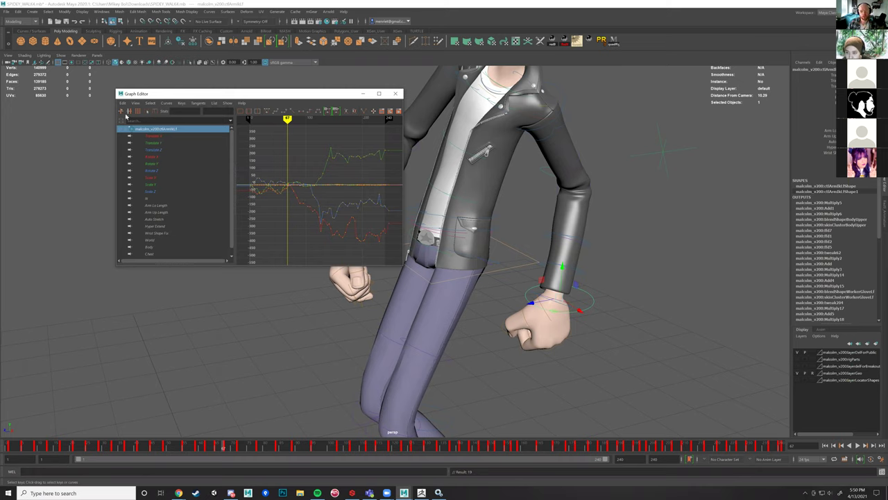
Step: Show the quaternion choices of Change Rotation Interp for the arm control's curves, including Slerp and Cubic
left_click(168, 103)
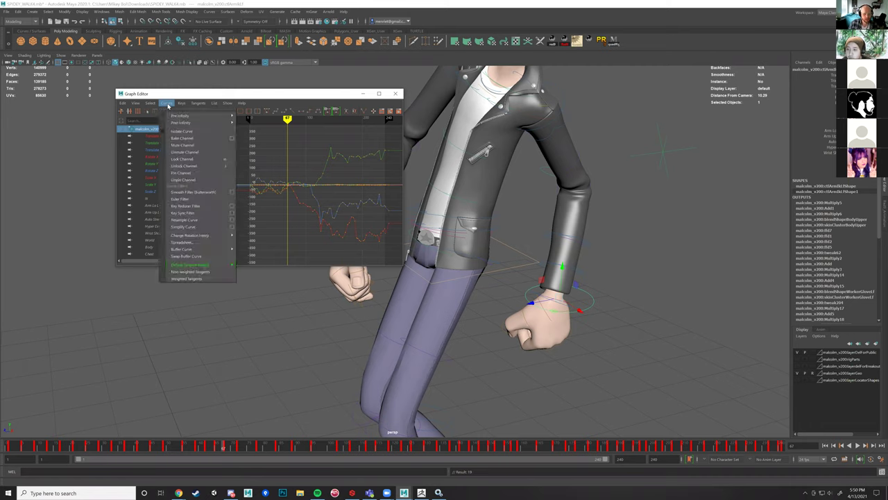
left_click(222, 235)
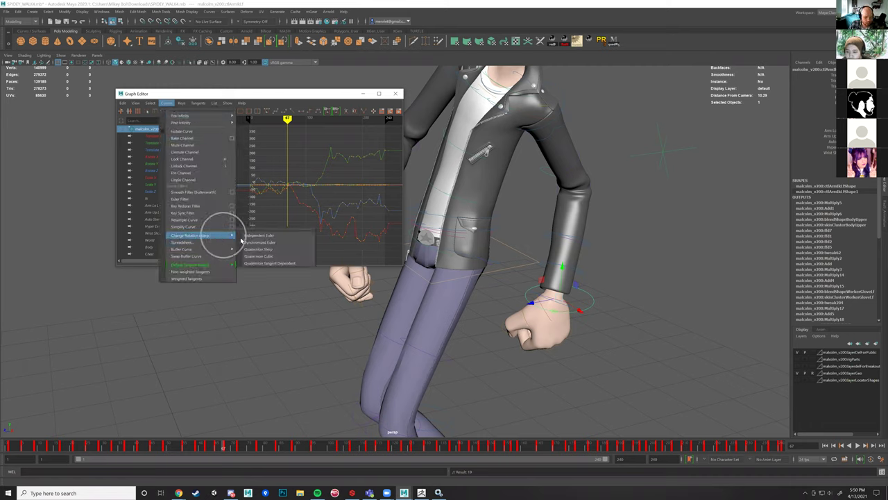
left_click(276, 260)
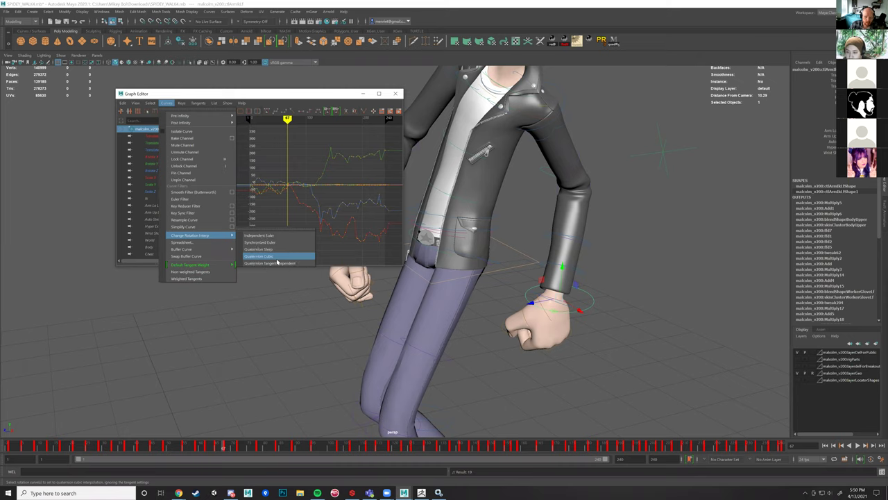
key("ctrl")
key("ctrl")
key("ctrl")
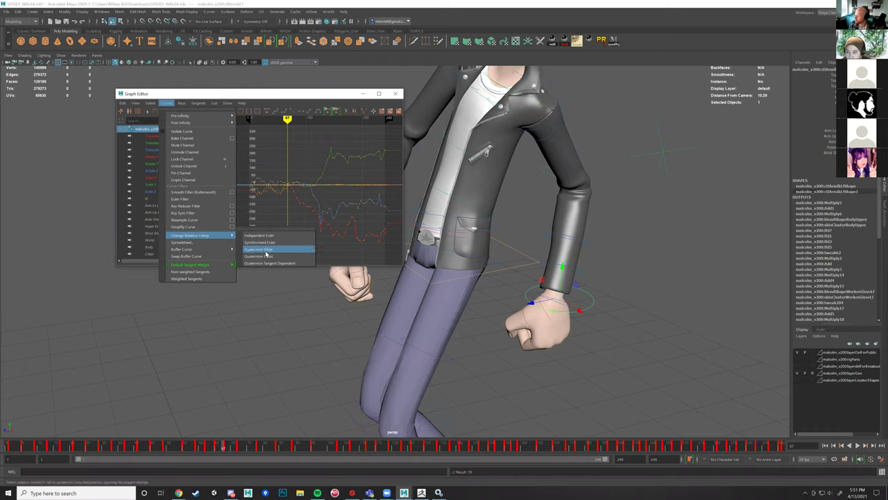
left_click(265, 254)
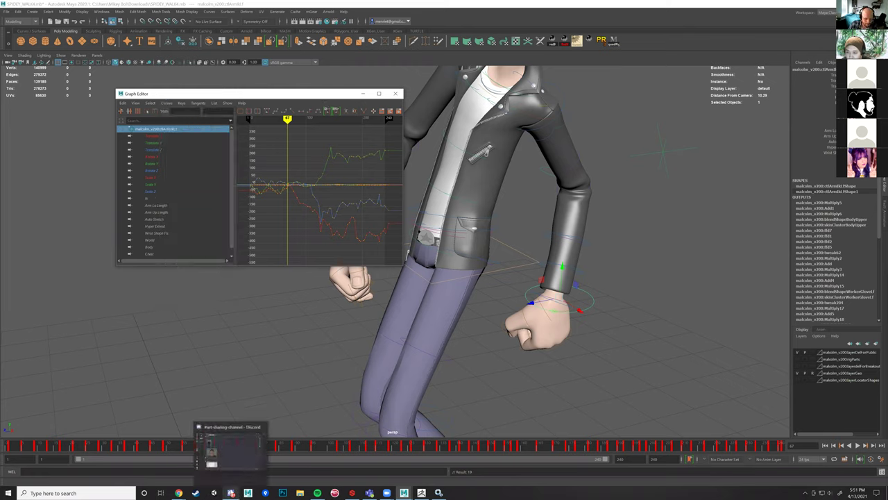
Step: Switch back to the fight review in the browser and scrub the late shots, stopping at frame 334
mouse_move(179, 493)
left_click(243, 447)
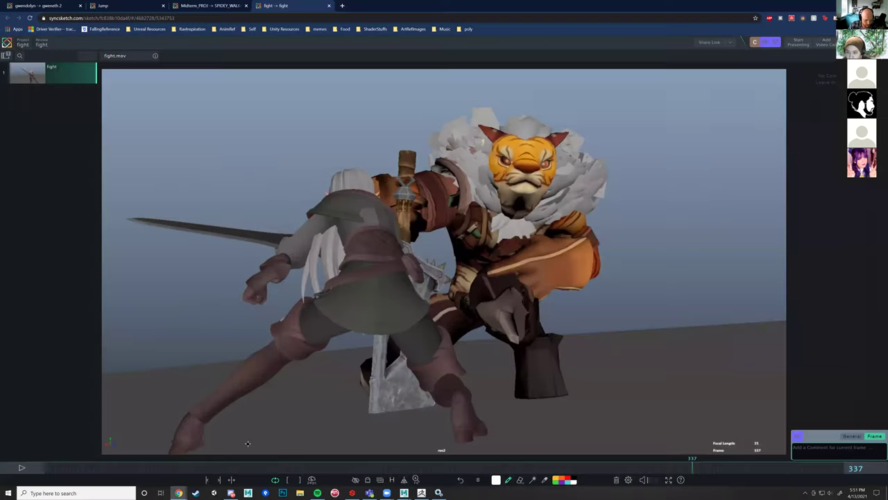
left_click_drag(556, 462, 663, 470)
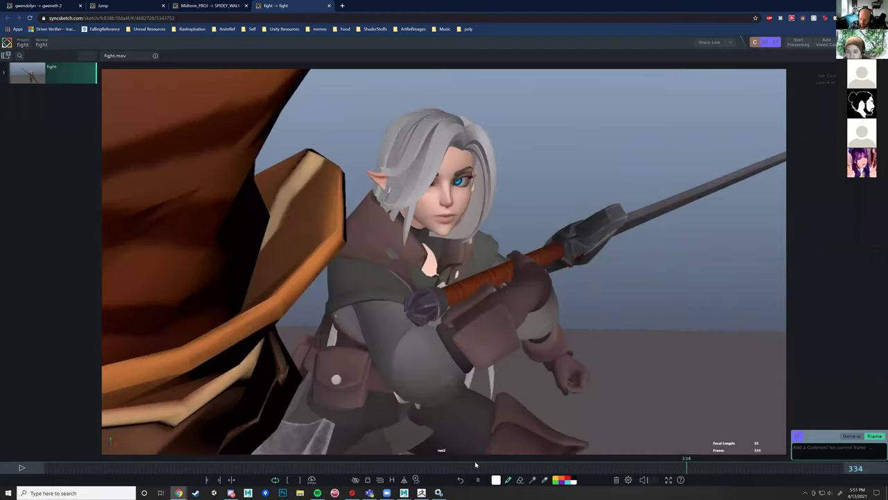
Step: Play the fight's opening and scrub through frames 35, 26, 28 and 64 to examine the timing of its first shots
left_click_drag(476, 466, 23, 470)
left_click(22, 469)
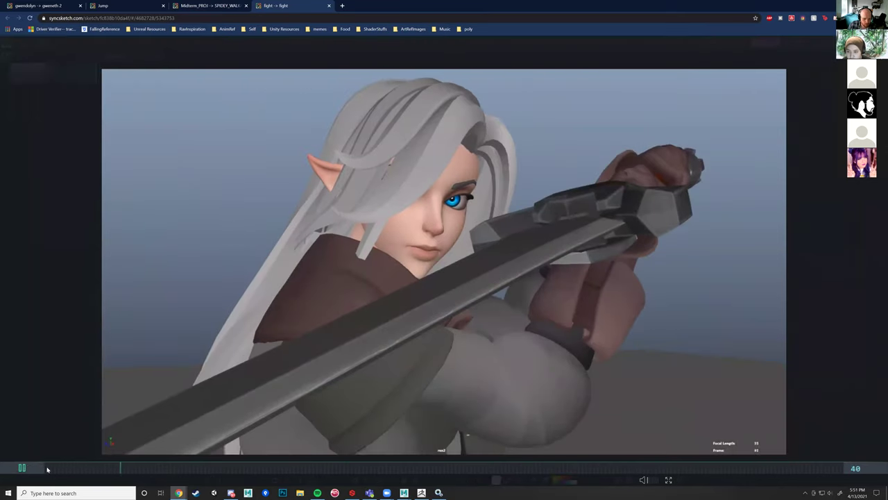
mouse_move(109, 469)
left_mouse_down()
mouse_move(46, 466)
mouse_move(110, 468)
left_mouse_up()
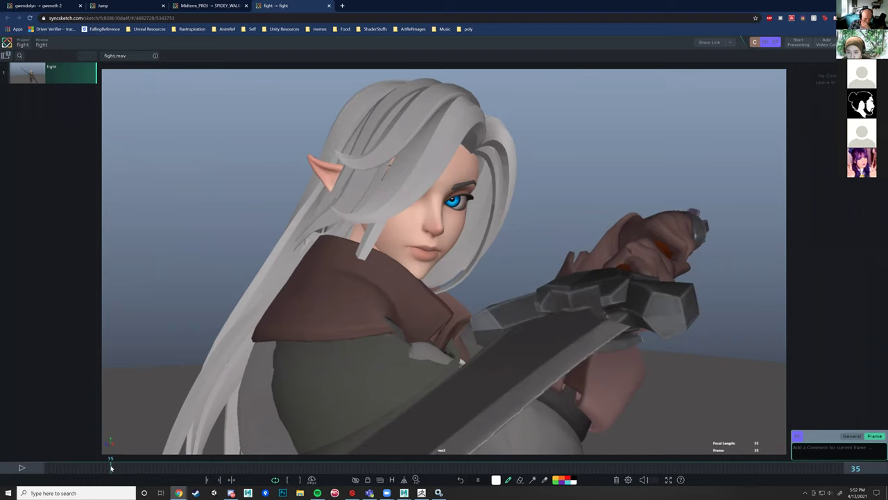
mouse_move(111, 468)
left_mouse_down()
mouse_move(67, 468)
mouse_move(94, 468)
left_mouse_up()
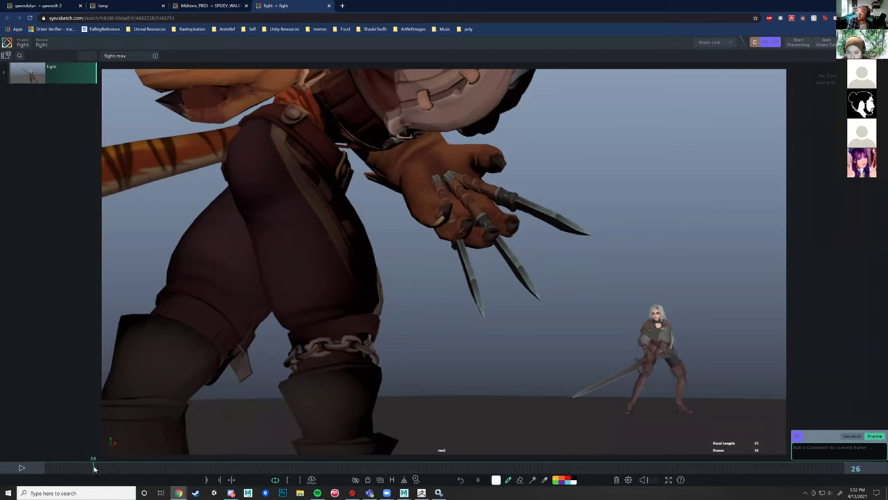
left_click_drag(95, 471, 98, 470)
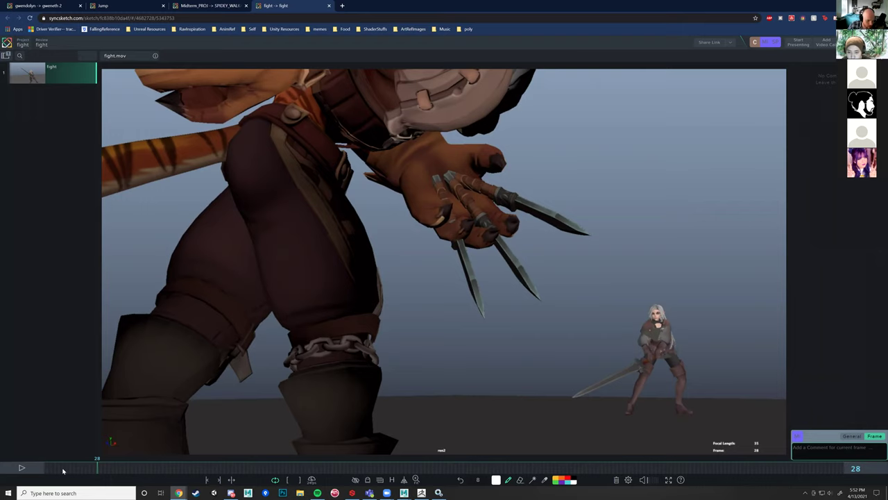
left_click(123, 474)
left_click_drag(113, 476, 177, 463)
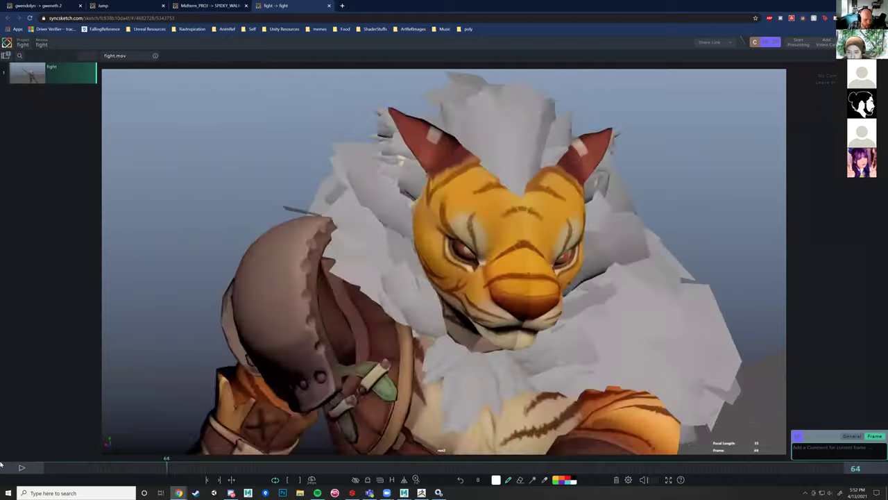
Step: Replay the opening shots several times and scrub back to the elf's close-up at frame 33
left_click(23, 467)
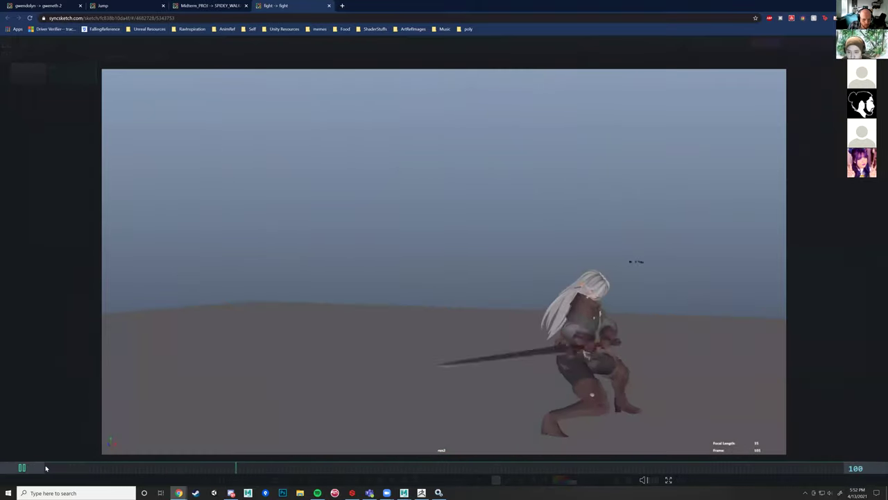
left_click_drag(222, 465, 153, 471)
left_click(22, 468)
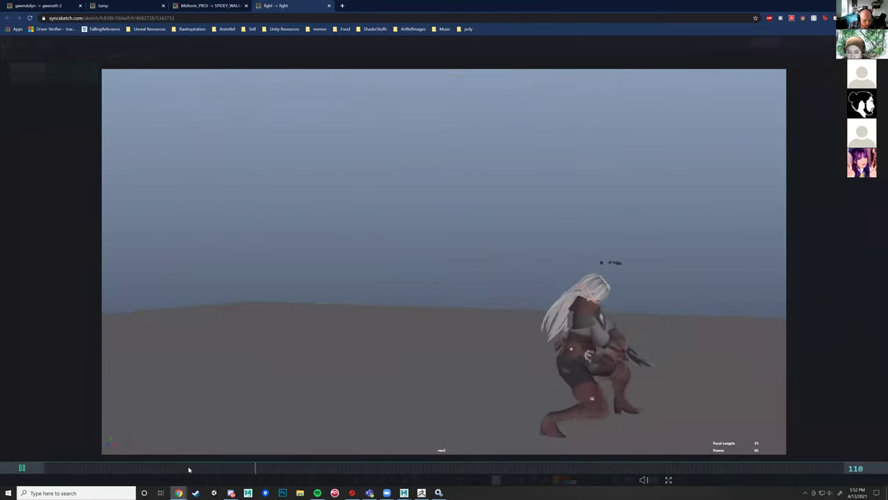
left_click(116, 467)
left_click(22, 467)
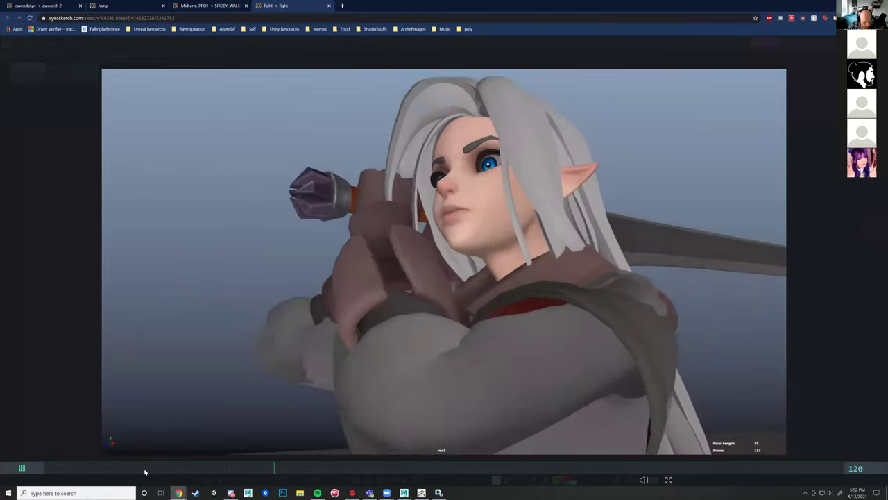
left_click_drag(144, 472, 107, 467)
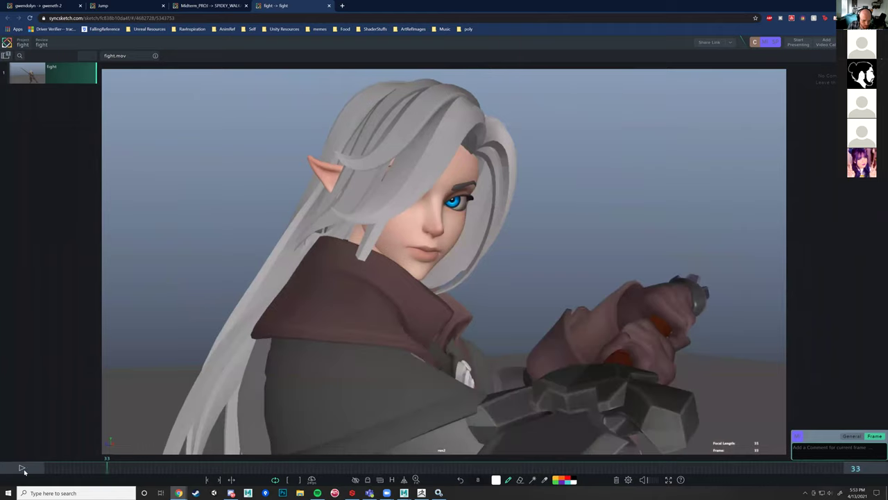
Step: Play the fight on from the elf's close-up and scrub through frame 97 to her sword wind-up at frame 118
left_click(23, 470)
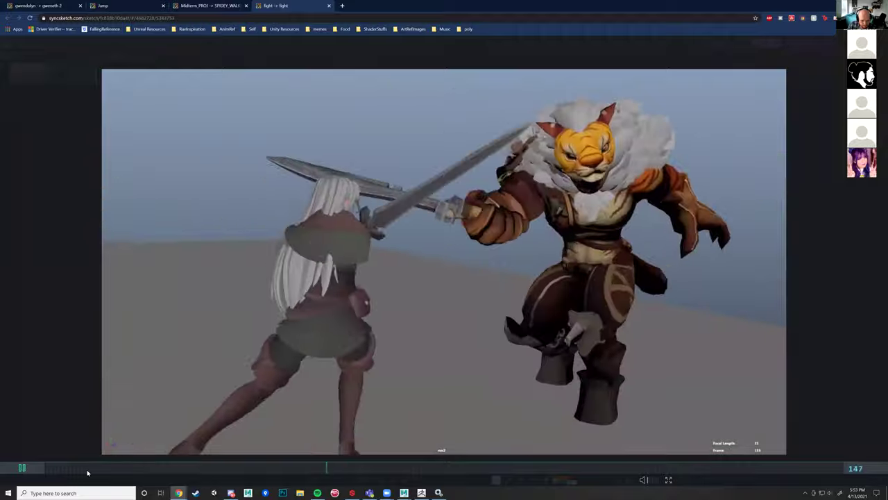
left_click_drag(319, 468, 256, 474)
left_click(21, 467)
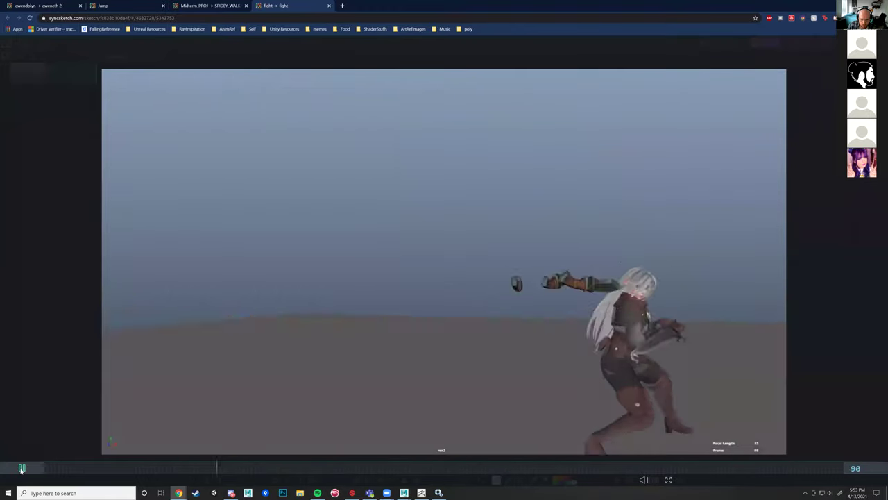
left_click(231, 468)
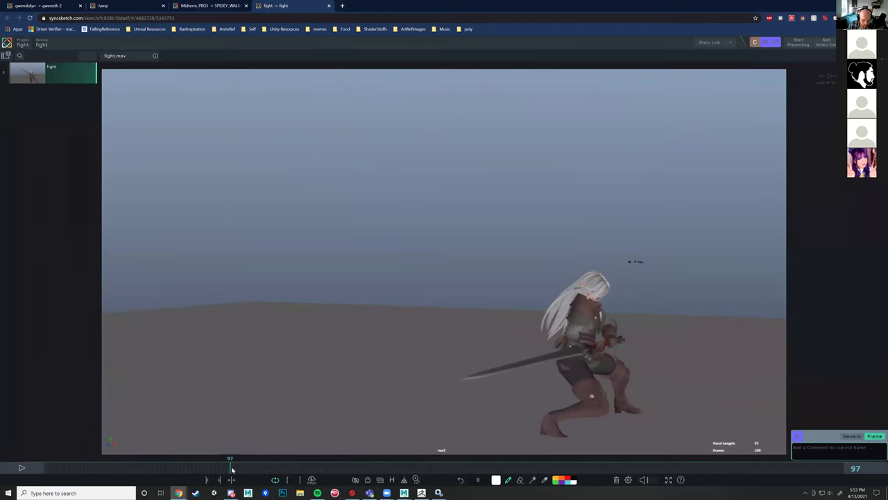
key("Left")
left_click_drag(235, 471, 272, 470)
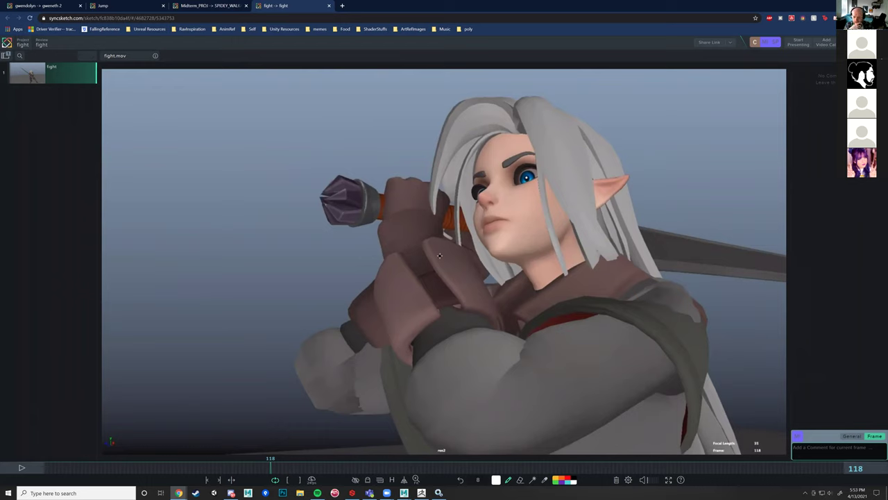
Step: Sketch on frame 118 the elf's near arm raised higher, with fists above her head and the sword blade angled behind her
mouse_move(590, 318)
left_mouse_down()
mouse_move(404, 230)
mouse_move(357, 103)
left_mouse_up()
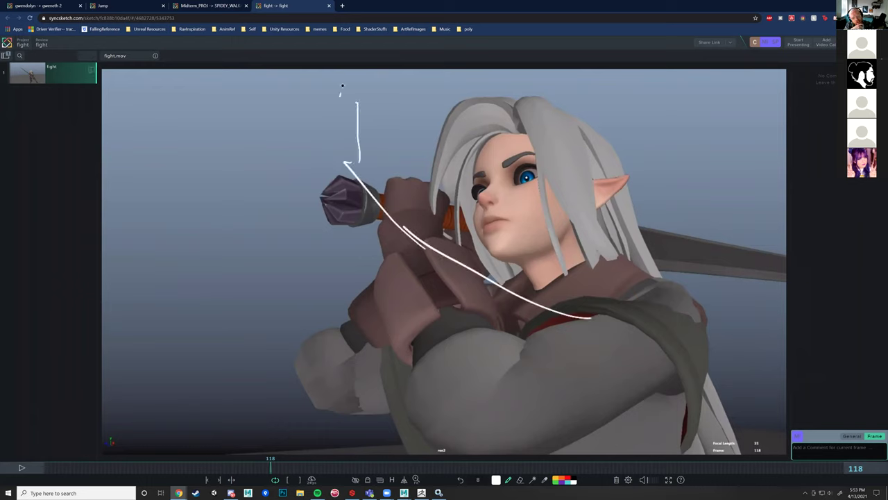
mouse_move(290, 83)
left_mouse_down()
mouse_move(346, 89)
mouse_move(309, 71)
mouse_move(326, 93)
mouse_move(331, 71)
left_mouse_up()
mouse_move(305, 101)
left_mouse_down()
mouse_move(327, 242)
mouse_move(443, 274)
left_mouse_up()
left_click_drag(344, 265, 595, 388)
left_click_drag(436, 300, 463, 331)
left_click_drag(375, 174, 384, 193)
mouse_move(551, 103)
left_mouse_down()
mouse_move(774, 188)
mouse_move(784, 255)
mouse_move(615, 150)
mouse_move(454, 79)
mouse_move(411, 119)
mouse_move(401, 143)
mouse_move(440, 72)
left_mouse_up()
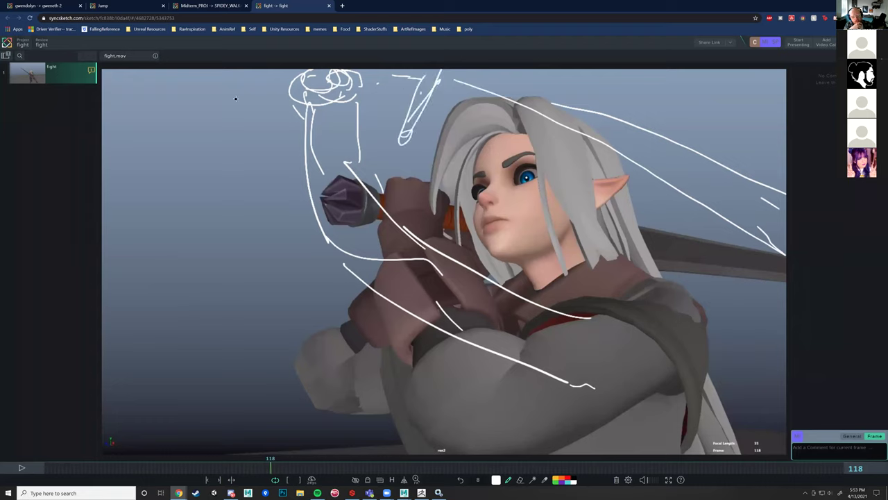
Step: Sketch the elf's far arm from the raised fists through the elbow to the shoulder, and trace her jawline on frame 118
left_click_drag(286, 106, 254, 218)
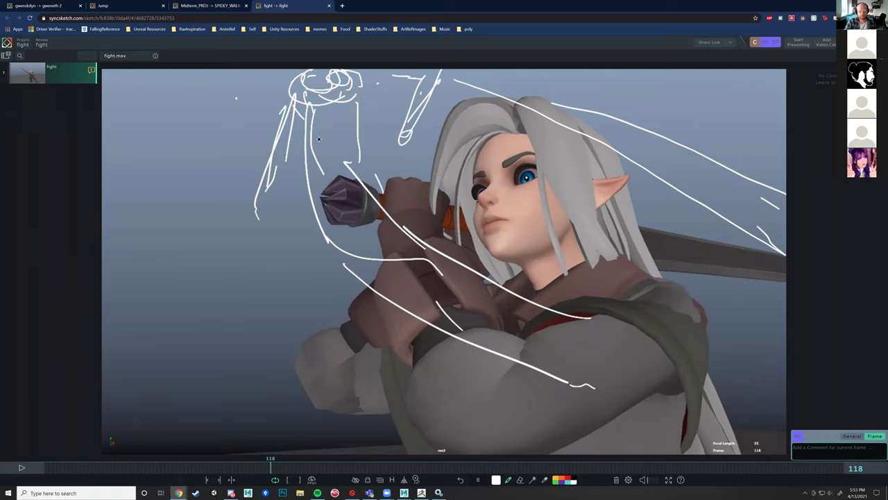
mouse_move(260, 249)
left_mouse_down()
mouse_move(266, 156)
mouse_move(261, 246)
left_mouse_up()
left_click_drag(275, 258, 434, 355)
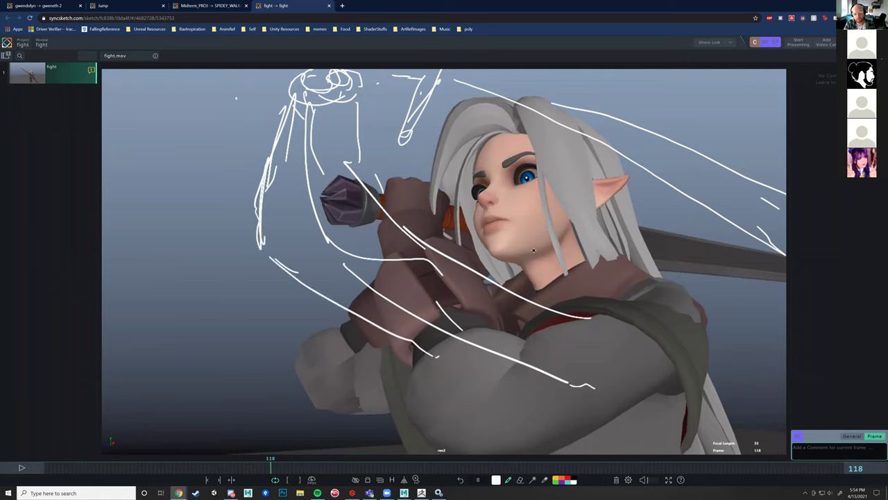
mouse_move(549, 244)
left_mouse_down()
mouse_move(486, 254)
mouse_move(475, 210)
left_mouse_up()
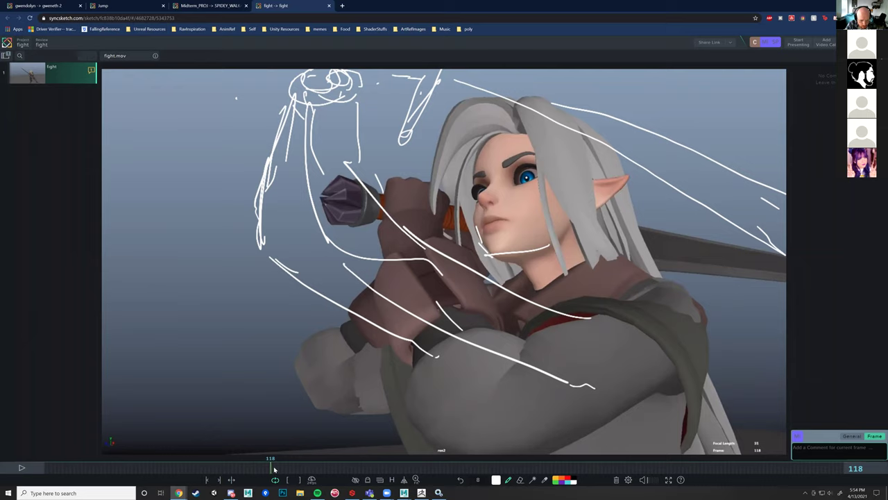
Step: Move to frame 119 and sketch the elf's near arm lifted beside her ear, with the forearm reaching up past her head
left_click(273, 468)
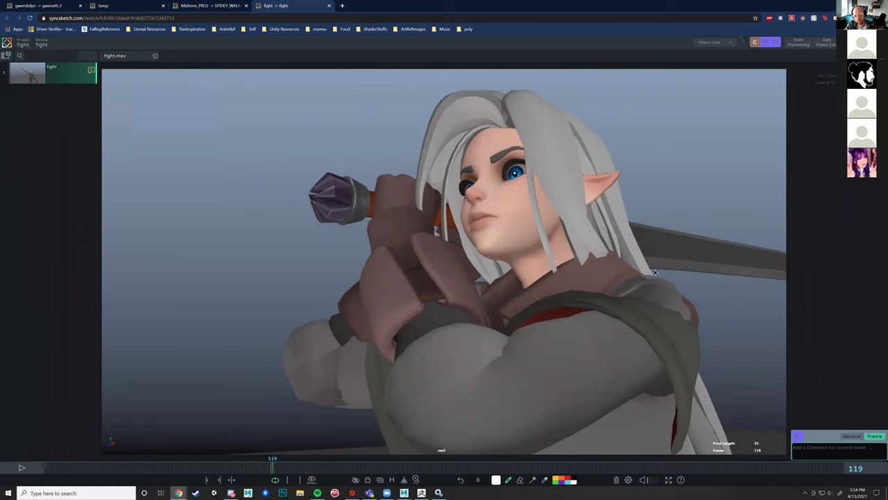
left_click_drag(670, 305, 611, 201)
left_click_drag(666, 285, 608, 176)
left_click_drag(673, 310, 593, 114)
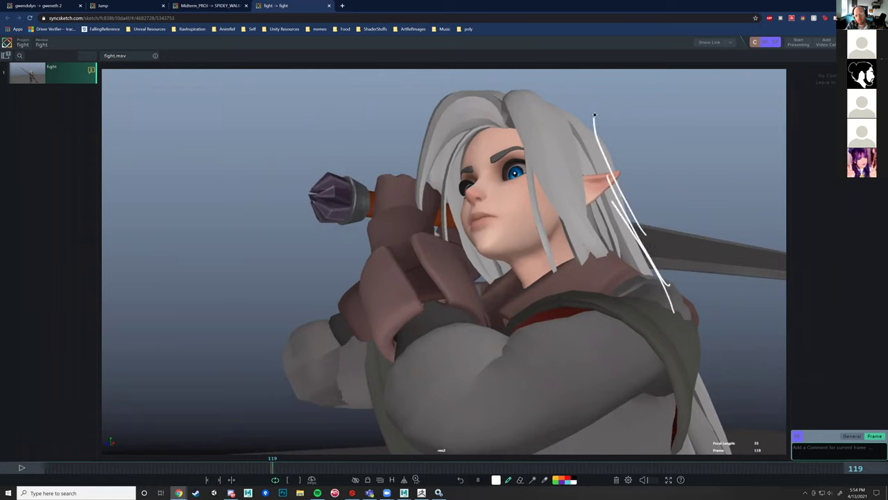
mouse_move(565, 78)
left_mouse_down()
mouse_move(553, 143)
mouse_move(562, 196)
left_mouse_up()
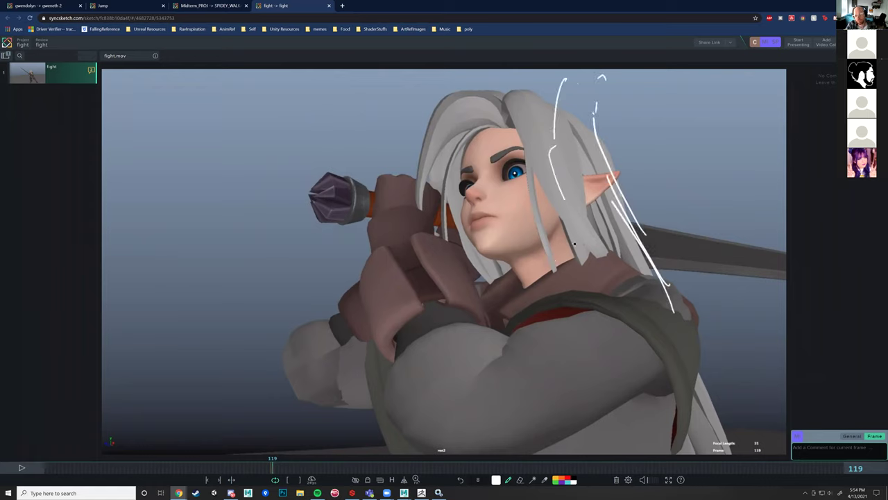
left_click_drag(583, 297, 593, 310)
mouse_move(693, 310)
left_mouse_down()
mouse_move(601, 144)
mouse_move(670, 283)
left_mouse_up()
left_click_drag(571, 245, 553, 205)
mouse_move(561, 123)
left_mouse_down()
mouse_move(562, 132)
mouse_move(552, 127)
left_mouse_up()
left_click_drag(554, 99, 556, 73)
mouse_move(617, 78)
left_mouse_down()
mouse_move(605, 132)
mouse_move(612, 129)
left_mouse_up()
Step: Sketch the elf's other arm bent over her head, shade below the near shoulder, and draw an open mouth with a lowered jaw
mouse_move(542, 72)
left_mouse_down()
mouse_move(479, 109)
mouse_move(500, 80)
left_mouse_up()
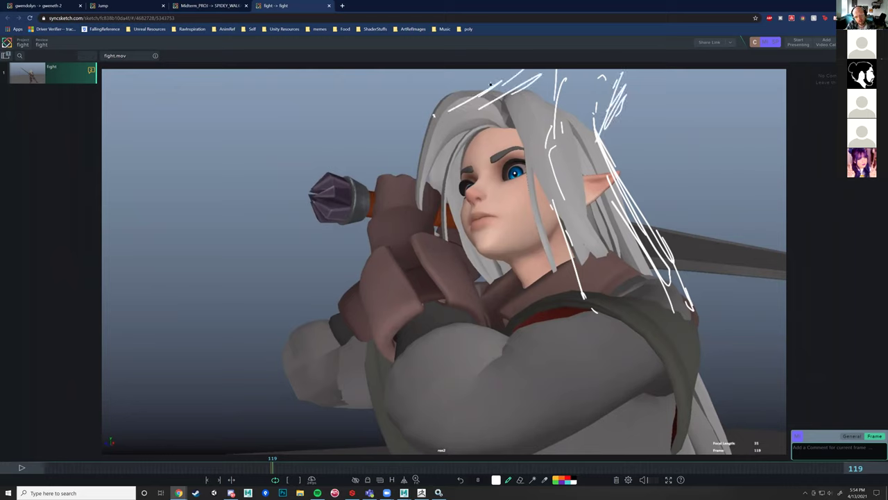
left_click_drag(443, 116, 431, 143)
mouse_move(441, 109)
left_mouse_down()
mouse_move(416, 168)
mouse_move(403, 257)
mouse_move(414, 305)
left_mouse_up()
mouse_move(413, 303)
left_mouse_down()
mouse_move(409, 309)
mouse_move(417, 304)
left_mouse_up()
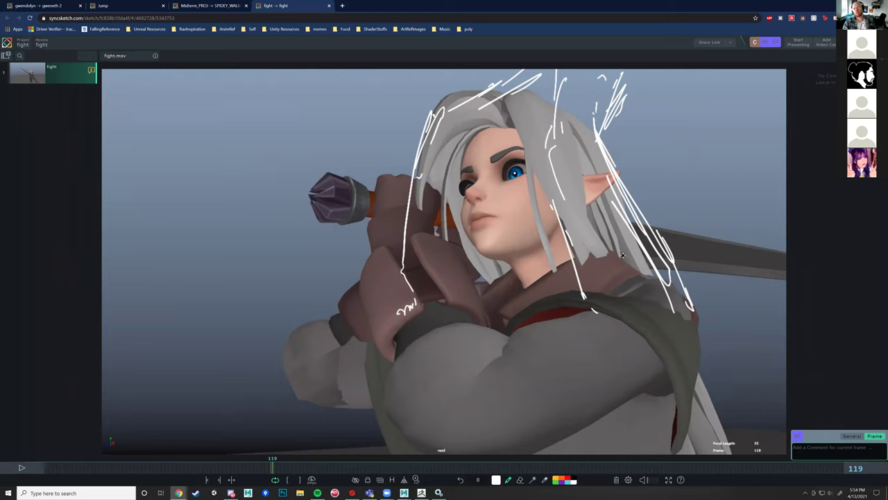
mouse_move(678, 329)
left_mouse_down()
mouse_move(659, 375)
mouse_move(640, 370)
left_mouse_up()
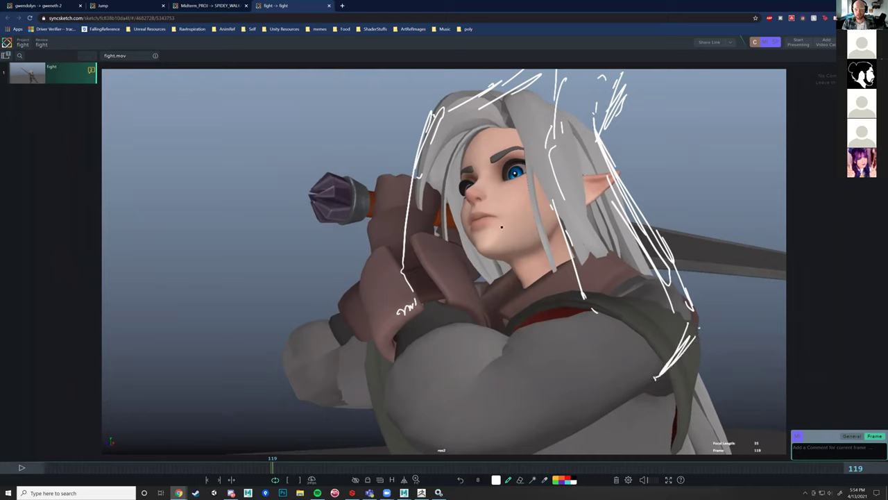
mouse_move(489, 217)
left_mouse_down()
mouse_move(479, 230)
mouse_move(527, 247)
mouse_move(490, 262)
left_mouse_up()
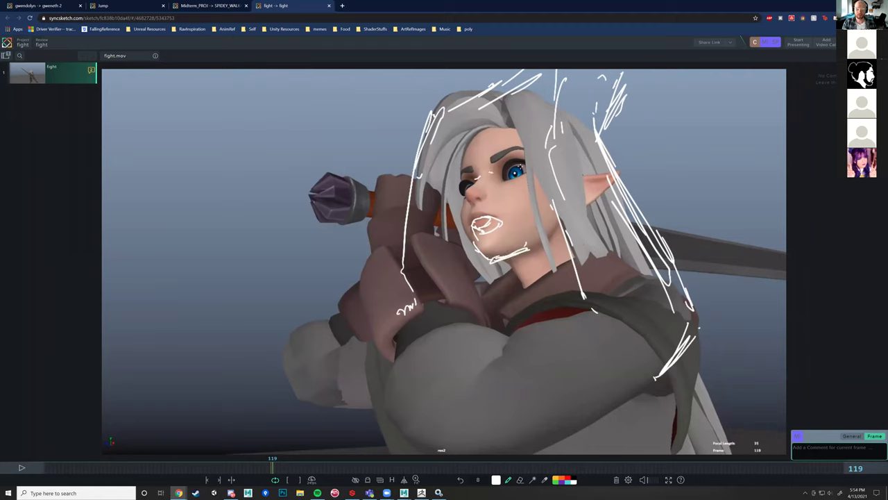
Step: Reinforce the raised forearm lines on frame 119 and sketch the sword blade slanting down behind the elf
left_click_drag(573, 80, 564, 122)
left_click_drag(634, 87, 608, 132)
left_click_drag(688, 80, 786, 212)
left_click_drag(647, 78, 777, 258)
left_click_drag(718, 161, 783, 262)
left_click_drag(706, 100, 725, 146)
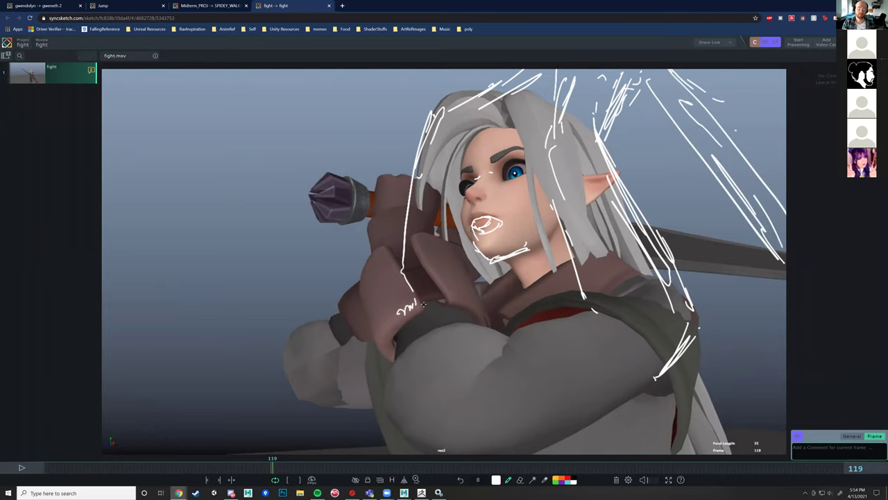
Step: Scrub ahead to the sword clash at frame 147 and back to frame 144
mouse_move(271, 469)
left_mouse_down()
mouse_move(212, 479)
mouse_move(221, 479)
mouse_move(193, 470)
mouse_move(317, 449)
mouse_move(298, 458)
mouse_move(327, 456)
mouse_move(290, 459)
mouse_move(326, 463)
left_mouse_up()
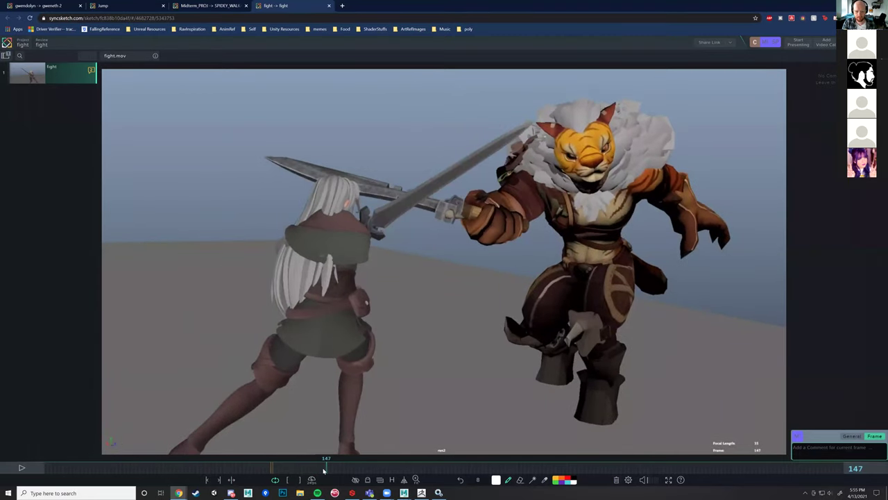
mouse_move(324, 471)
left_mouse_down()
mouse_move(309, 470)
mouse_move(335, 472)
mouse_move(319, 459)
left_mouse_up()
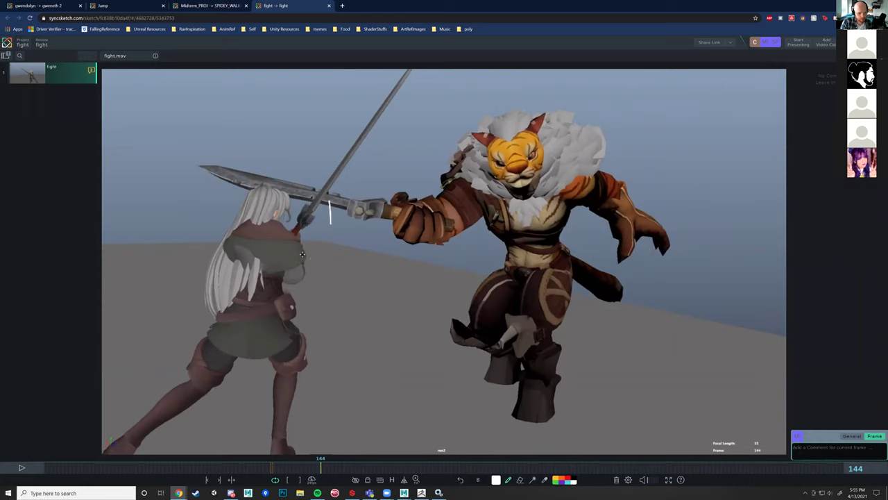
mouse_move(293, 247)
left_mouse_down()
mouse_move(227, 277)
mouse_move(239, 317)
left_mouse_up()
left_click_drag(284, 297, 286, 292)
mouse_move(270, 223)
left_mouse_down()
mouse_move(301, 263)
mouse_move(296, 284)
left_mouse_up()
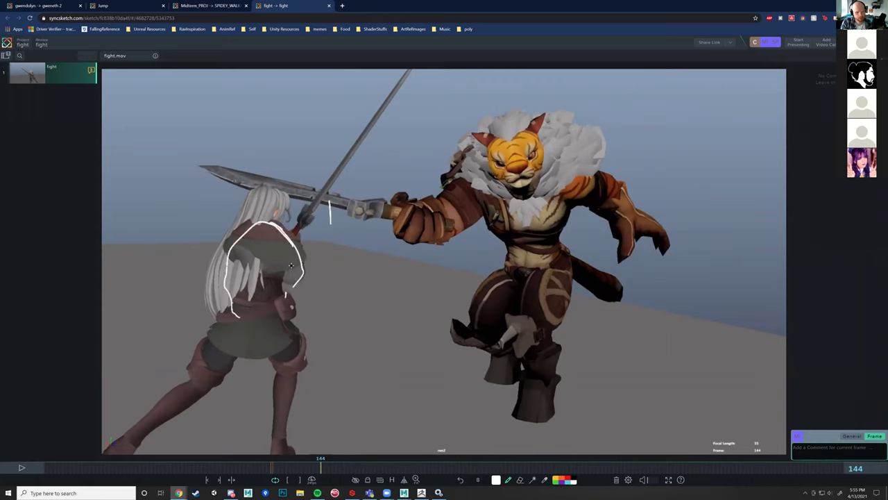
mouse_move(304, 230)
left_mouse_down()
mouse_move(367, 131)
mouse_move(300, 243)
left_mouse_up()
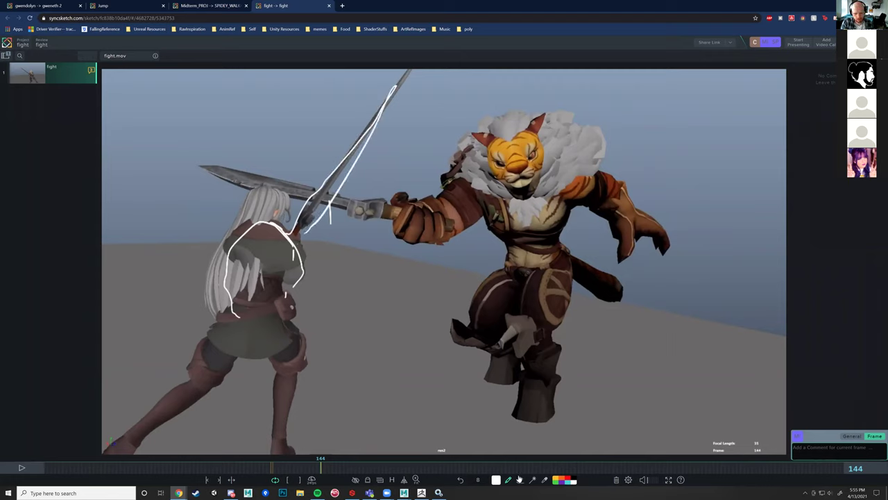
key("ctrl+z")
key("ctrl+z")
key("ctrl+z")
key("ctrl+z")
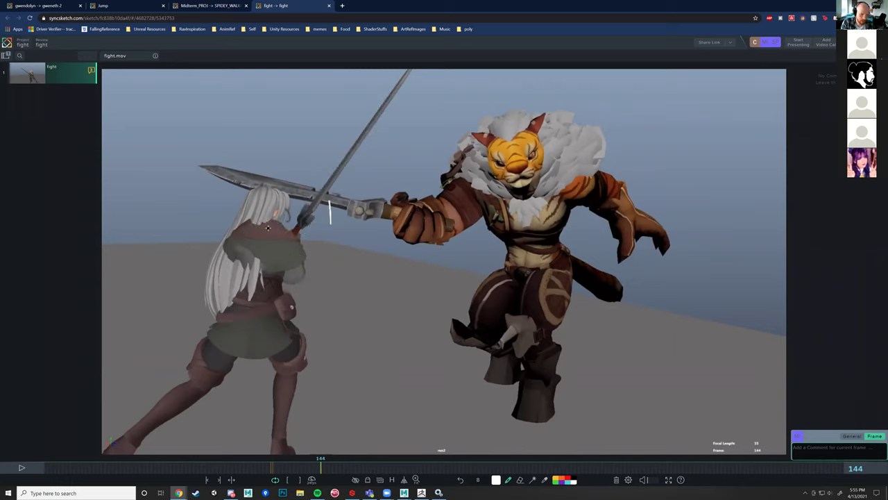
Step: Sketch on frame 144 the elf's shoulder, her forearm and hands pushed forward, and her sword raised from the new grip
left_click_drag(261, 222, 234, 255)
mouse_move(323, 233)
left_mouse_down()
mouse_move(300, 264)
mouse_move(318, 219)
mouse_move(300, 238)
mouse_move(302, 262)
left_mouse_up()
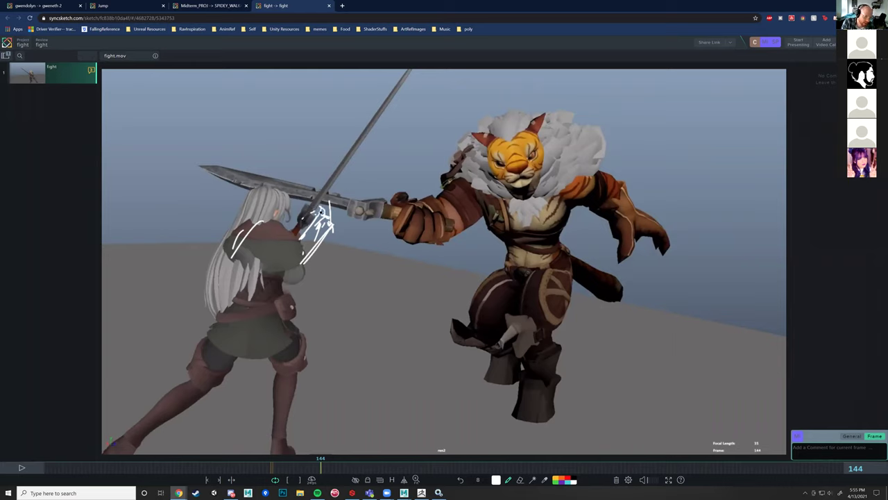
mouse_move(320, 209)
left_mouse_down()
mouse_move(404, 79)
mouse_move(331, 204)
left_mouse_up()
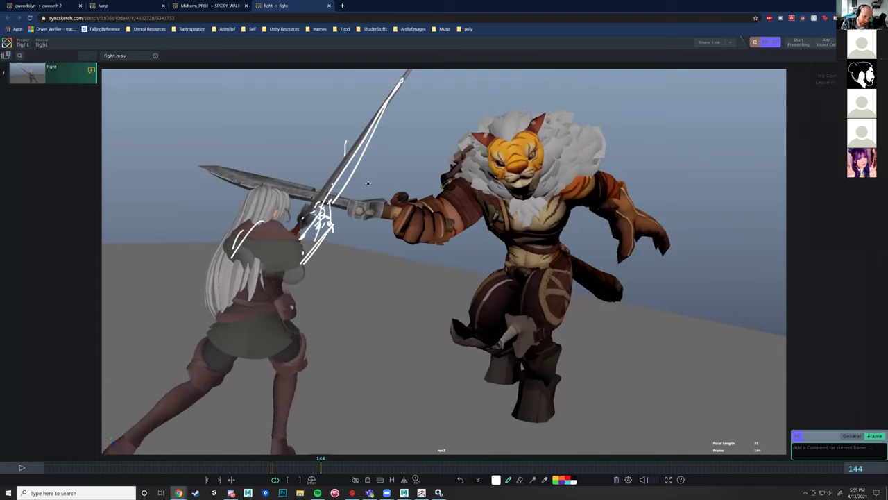
Step: Sketch the tiger fighter's blade higher across the elf's sword, and mark the contact point with a scribble and impact lines
left_click_drag(404, 194, 277, 158)
left_click_drag(349, 181, 233, 142)
left_click_drag(233, 142, 401, 198)
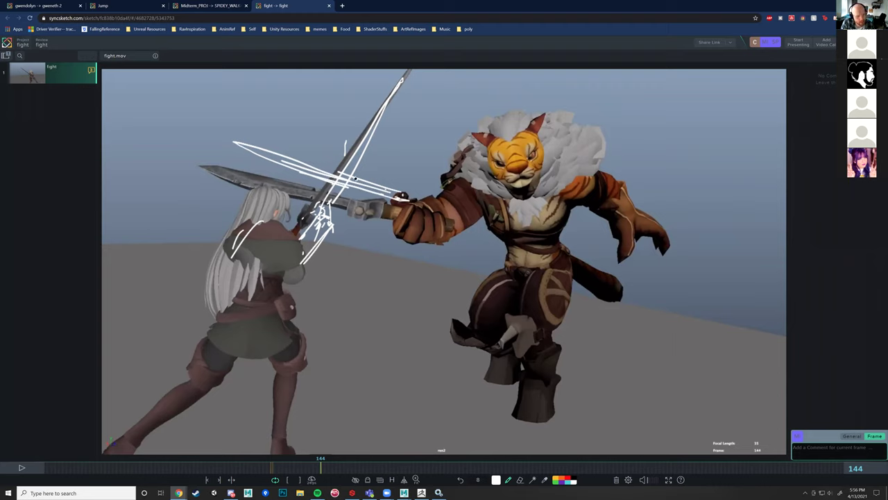
left_click_drag(336, 177, 379, 158)
left_click_drag(317, 127, 332, 158)
left_click_drag(298, 115, 314, 157)
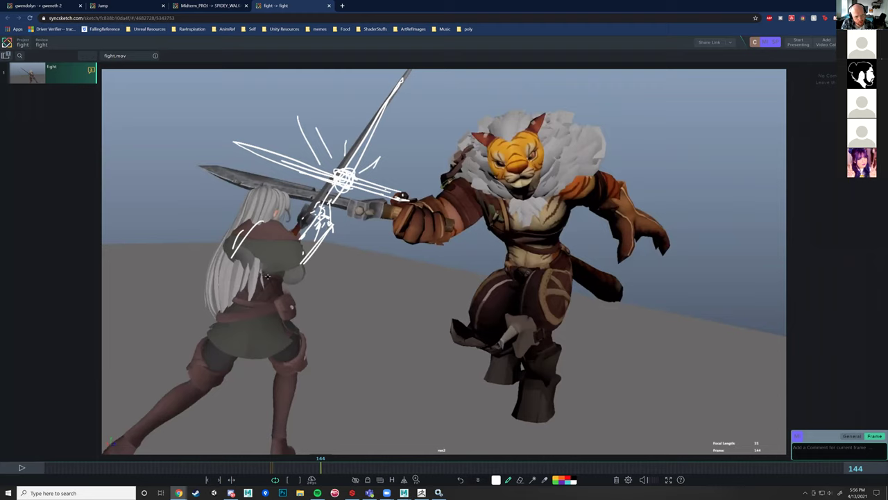
Step: Sketch the elf's shoulder line and second arm reaching to the grip, and outline her front leg with a bent knee
mouse_move(265, 223)
left_mouse_down()
mouse_move(285, 242)
mouse_move(313, 215)
left_mouse_up()
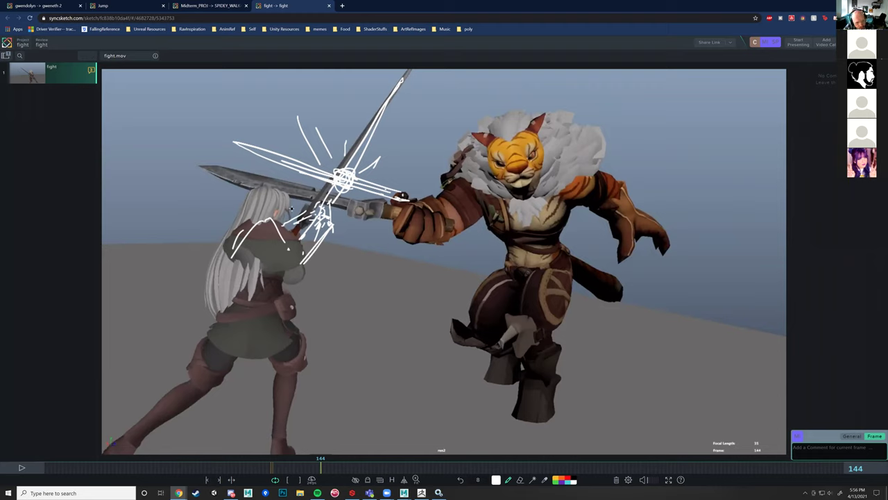
left_click_drag(290, 320, 312, 351)
left_click_drag(314, 362, 288, 430)
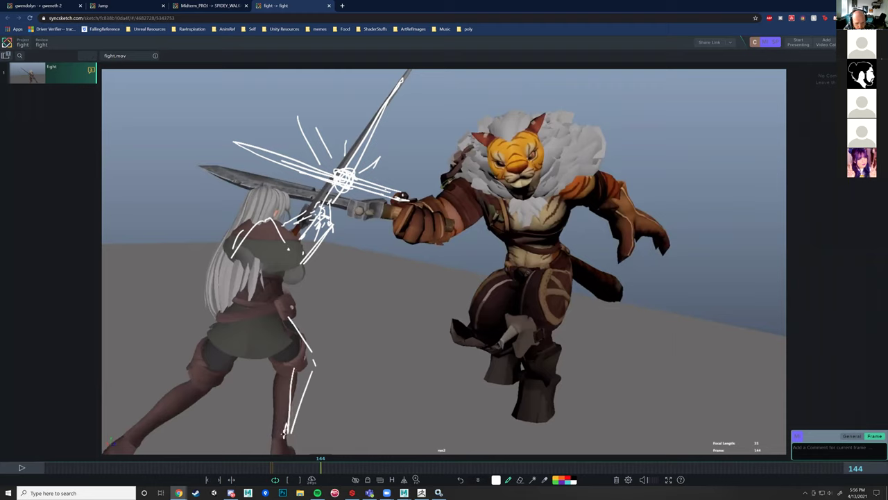
mouse_move(288, 397)
left_mouse_down()
mouse_move(293, 367)
mouse_move(265, 340)
mouse_move(308, 351)
left_mouse_up()
left_click_drag(279, 312, 299, 336)
Step: Outline the elf's hips and extended back leg on frame 144, and redraw the front thigh further forward
left_click_drag(236, 304, 213, 327)
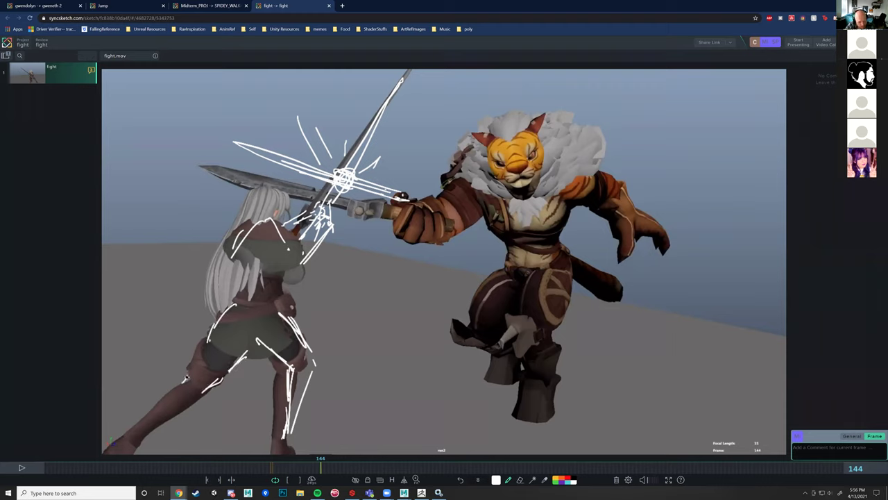
left_click_drag(189, 375, 127, 436)
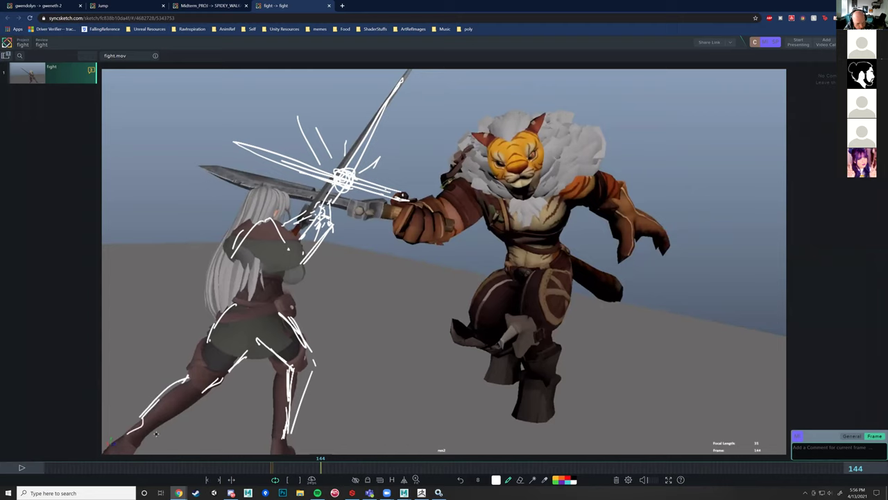
left_click_drag(171, 414, 132, 442)
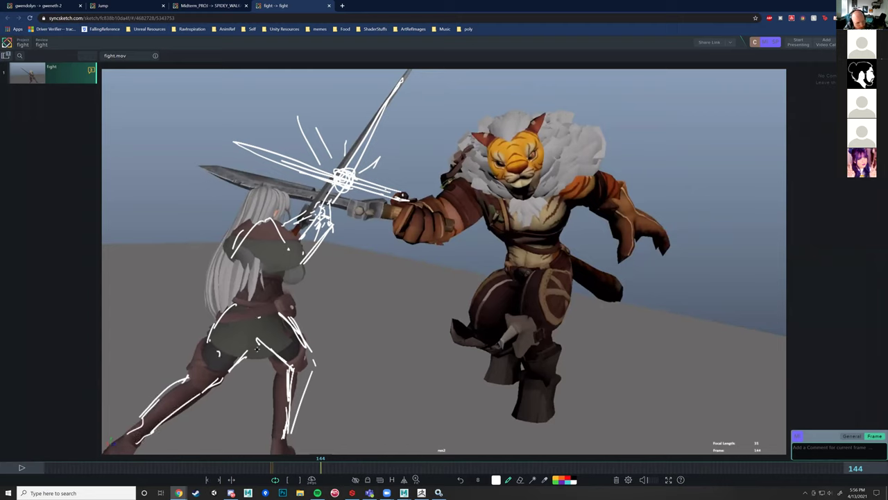
left_click_drag(223, 326, 274, 347)
left_click_drag(272, 300, 319, 352)
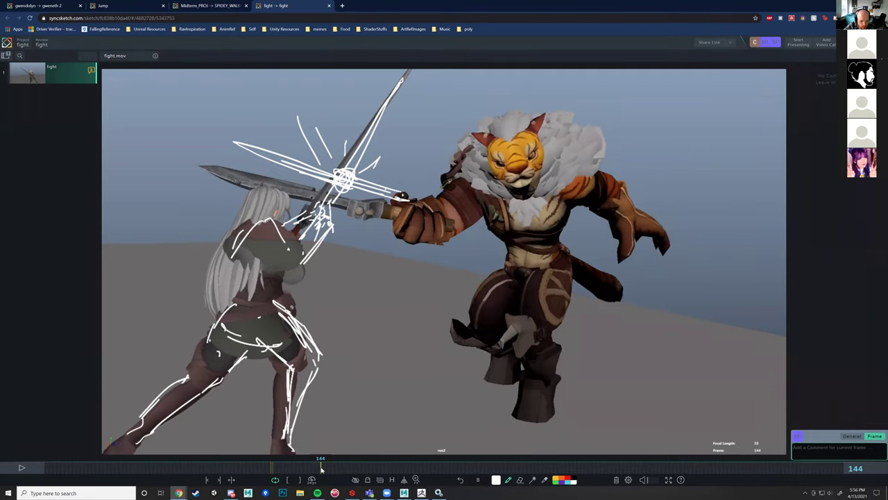
Step: Scrub ahead to the blade lock at frame 174, then back through frame 154 to frame 161 to examine the shot
mouse_move(320, 469)
left_mouse_down()
mouse_move(347, 467)
mouse_move(308, 467)
mouse_move(407, 472)
mouse_move(339, 471)
mouse_move(347, 470)
mouse_move(309, 460)
mouse_move(386, 471)
mouse_move(366, 470)
left_mouse_up()
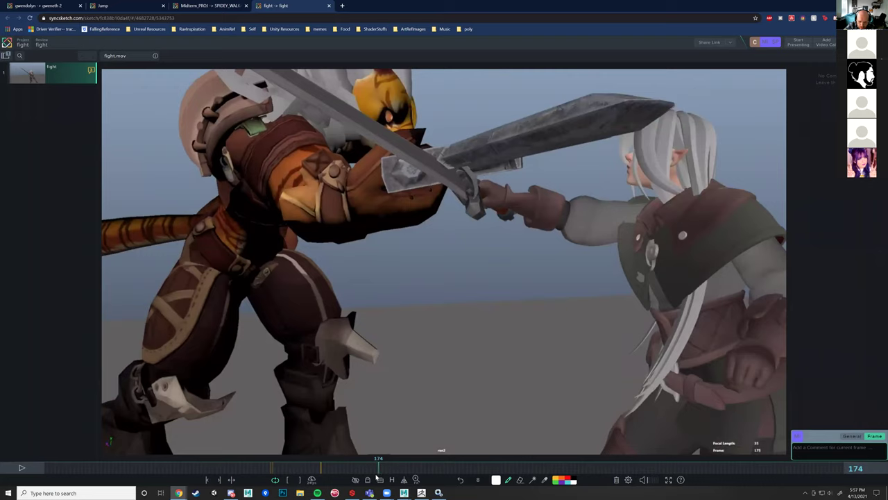
left_click_drag(380, 470, 339, 470)
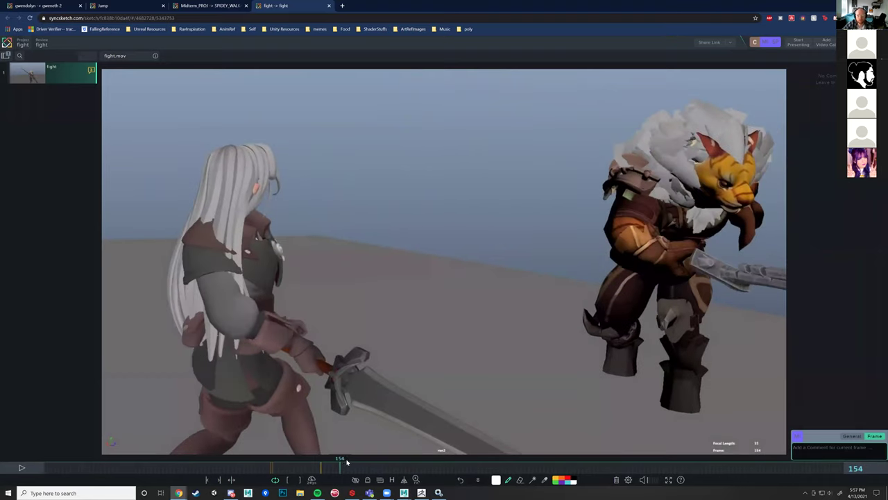
mouse_move(341, 469)
left_mouse_down()
mouse_move(369, 465)
mouse_move(326, 466)
mouse_move(376, 468)
mouse_move(332, 472)
mouse_move(359, 471)
mouse_move(350, 468)
left_mouse_up()
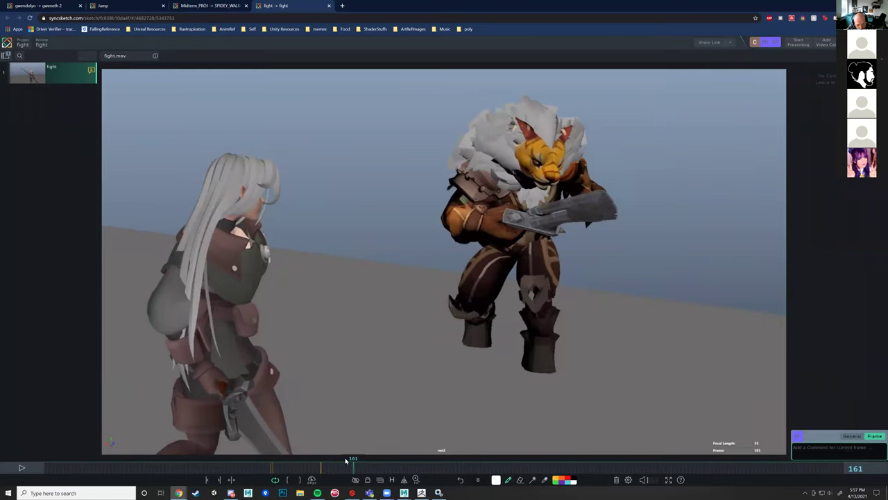
Step: On frame 163, sketch the elf's front arm arcing out to a lowered grip, with the sword blade sweeping down towards the tiger fighter
mouse_move(347, 472)
left_mouse_down()
mouse_move(319, 468)
mouse_move(366, 470)
mouse_move(351, 469)
left_mouse_up()
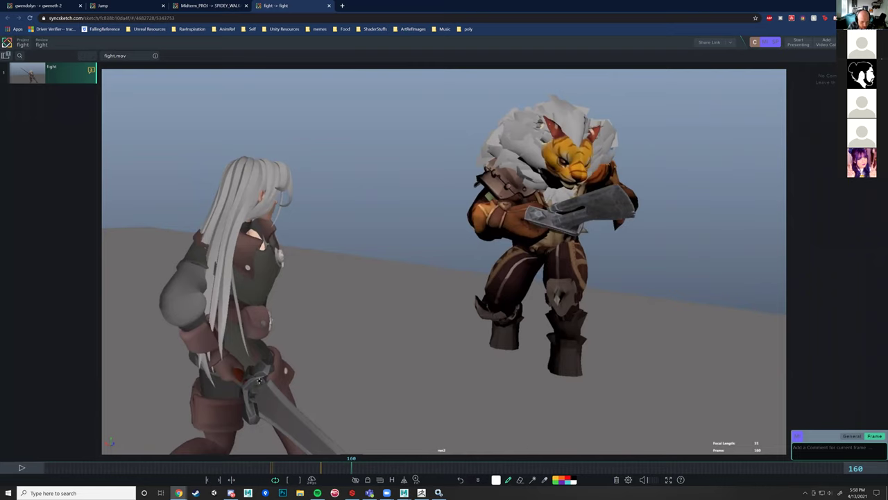
left_click_drag(353, 471, 358, 469)
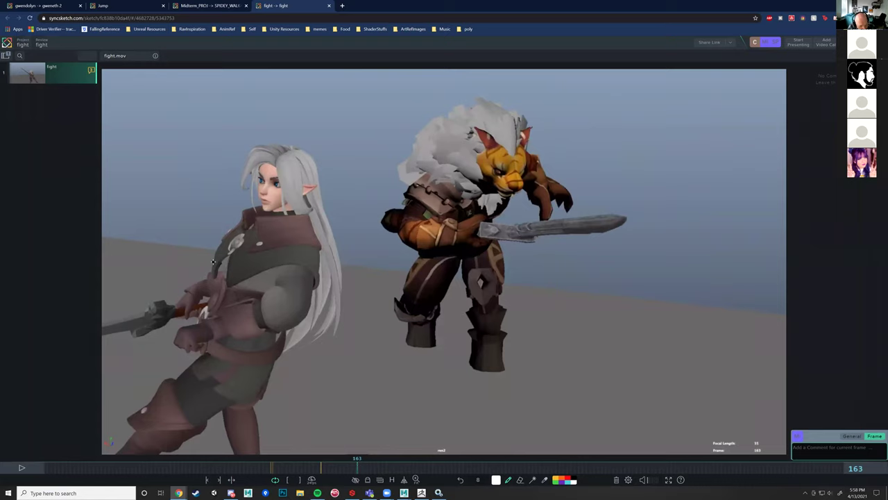
mouse_move(207, 234)
left_mouse_down()
mouse_move(236, 220)
mouse_move(154, 261)
left_mouse_up()
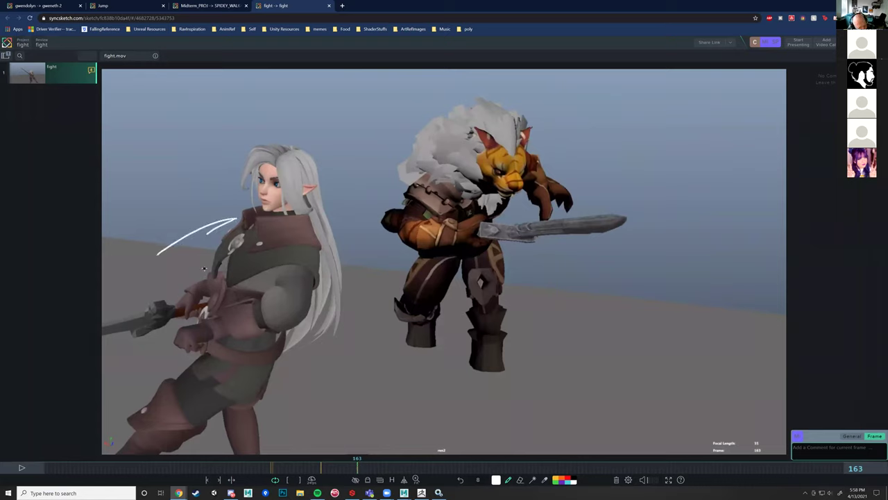
left_click_drag(212, 227, 161, 261)
mouse_move(160, 312)
left_mouse_down()
mouse_move(174, 321)
mouse_move(162, 312)
mouse_move(165, 329)
mouse_move(172, 314)
mouse_move(326, 410)
left_mouse_up()
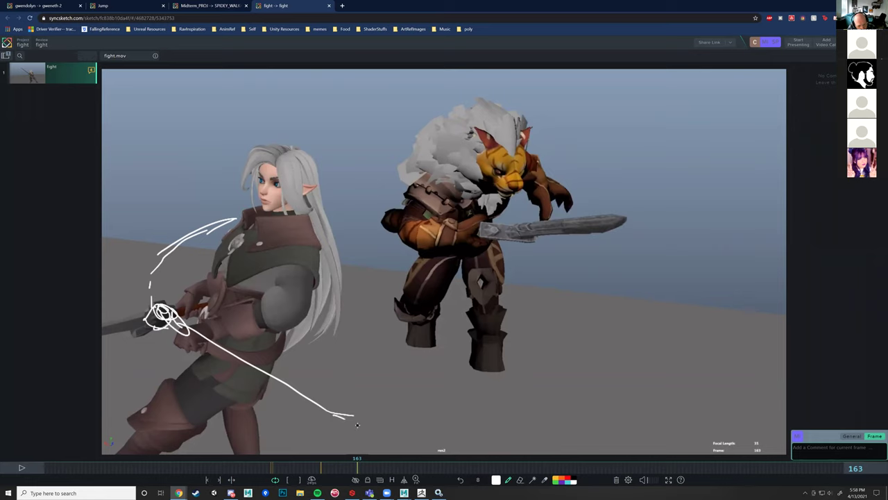
left_click_drag(171, 340, 339, 431)
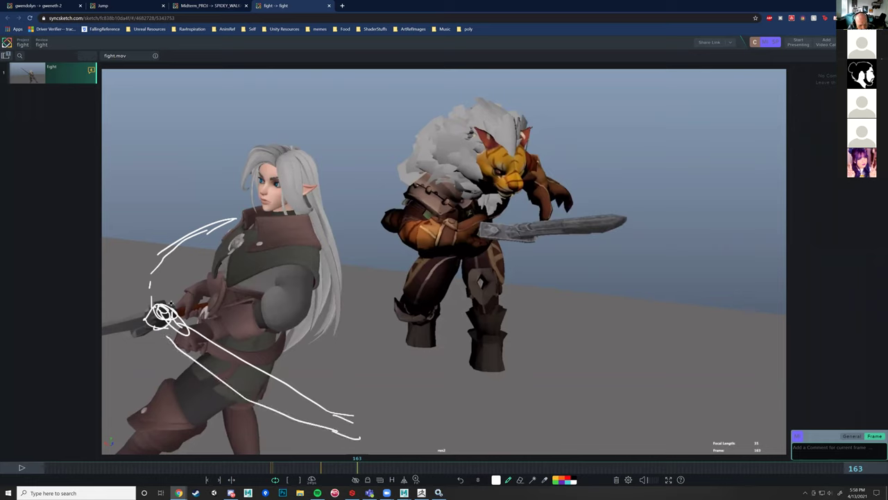
Step: Add the inner line of the elf's front arm and draw her second arm reaching across to the sword grip
mouse_move(172, 300)
left_mouse_down()
mouse_move(179, 272)
mouse_move(220, 248)
left_mouse_up()
left_click_drag(278, 251, 215, 293)
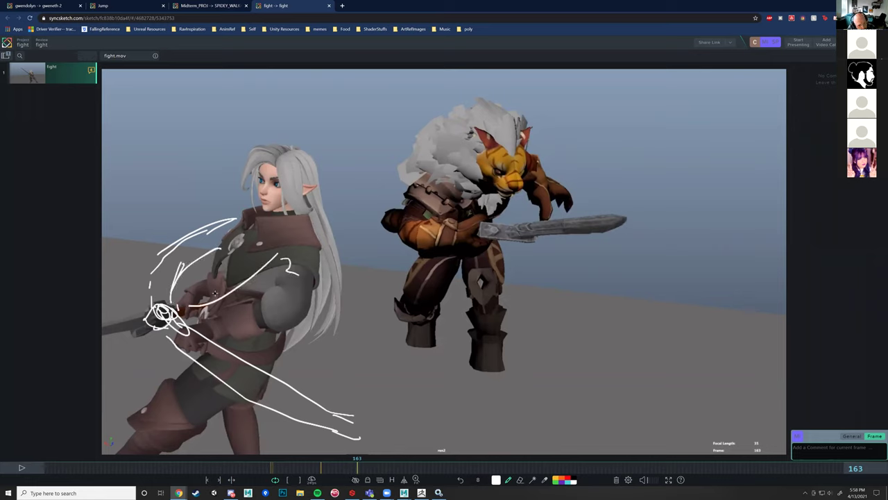
mouse_move(294, 290)
left_mouse_down()
mouse_move(196, 313)
mouse_move(172, 300)
mouse_move(196, 309)
left_mouse_up()
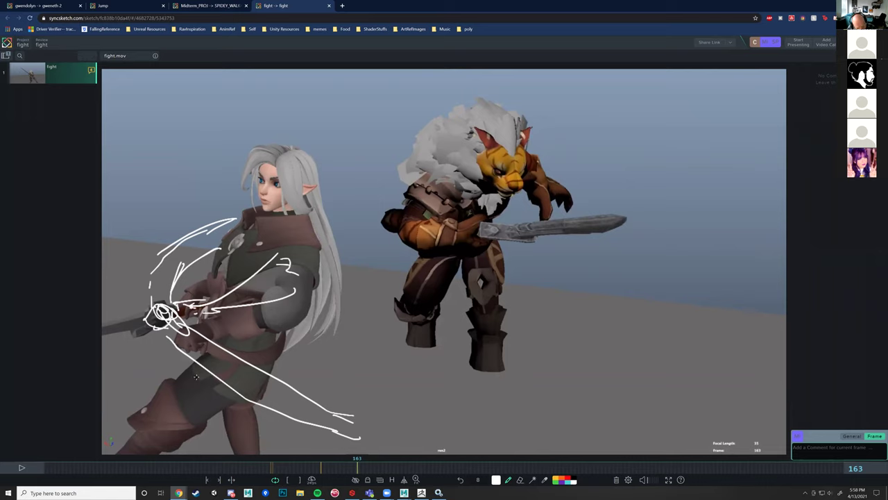
Step: On frame 169, sketch the elf's lead arm extended low, with a grip and crossguard and the blade pointing down out of frame
left_click(366, 470)
mouse_move(365, 470)
left_mouse_down()
mouse_move(355, 469)
mouse_move(369, 473)
left_mouse_up()
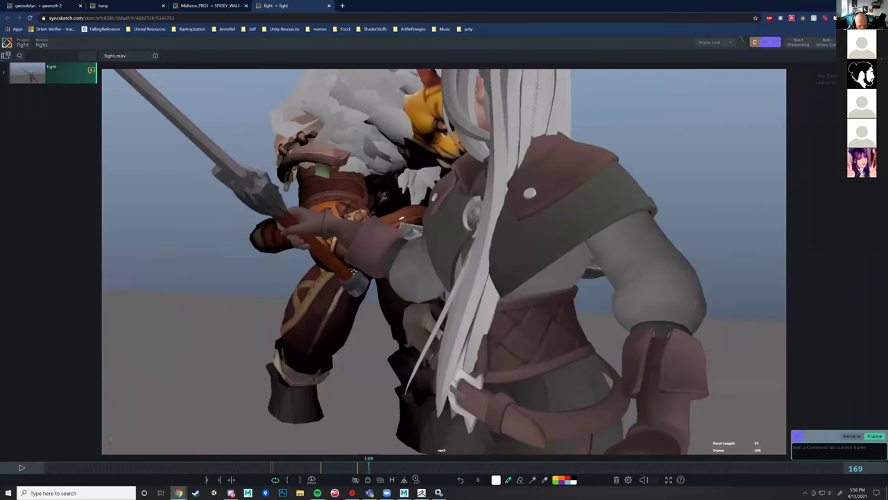
left_click_drag(426, 206, 291, 353)
mouse_move(436, 267)
left_mouse_down()
mouse_move(298, 375)
mouse_move(290, 369)
left_mouse_up()
left_click_drag(225, 370, 265, 353)
left_click_drag(220, 385, 222, 394)
mouse_move(298, 386)
left_mouse_down()
mouse_move(243, 397)
mouse_move(229, 376)
mouse_move(197, 378)
left_mouse_up()
left_click_drag(206, 387, 261, 400)
left_click_drag(238, 387, 178, 454)
mouse_move(271, 398)
left_mouse_down()
mouse_move(256, 453)
mouse_move(271, 453)
left_mouse_up()
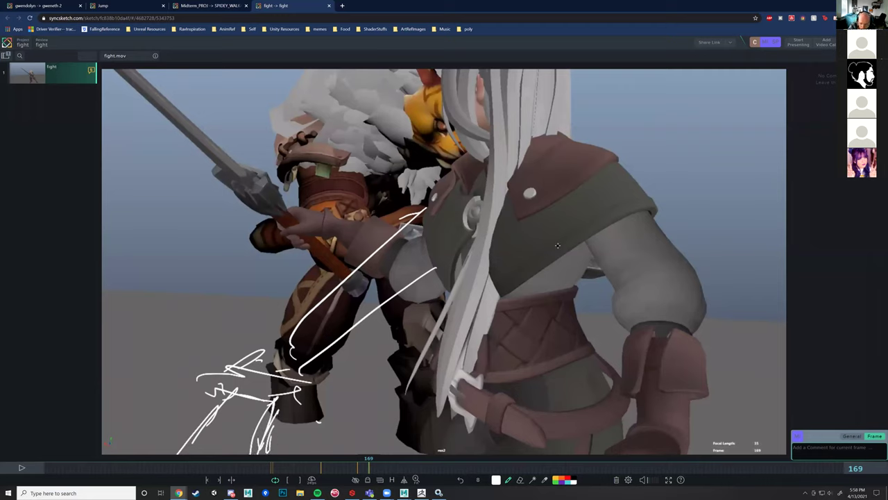
Step: Draw the elf's other arm reaching from her far shoulder across her chest to the lowered sword grip
left_click_drag(639, 228, 440, 337)
left_click_drag(392, 346, 383, 349)
left_click_drag(435, 310, 310, 362)
mouse_move(545, 223)
left_mouse_down()
mouse_move(552, 220)
mouse_move(355, 330)
mouse_move(361, 361)
mouse_move(318, 353)
left_mouse_up()
Step: On frame 170, sketch the elf's sword angled up across the tiger fighter's torso, plus her shoulder and the sweeping underside of her far arm
left_click_drag(368, 471, 371, 471)
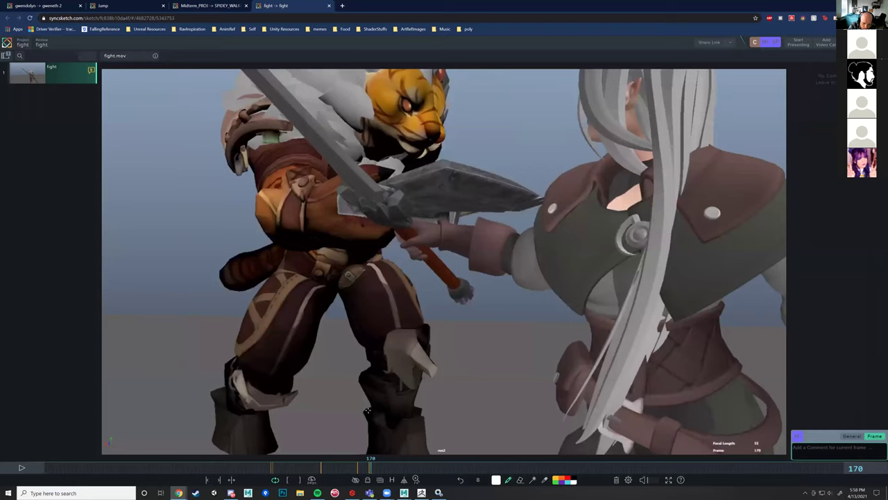
left_click_drag(481, 206, 445, 205)
left_click_drag(547, 208, 518, 220)
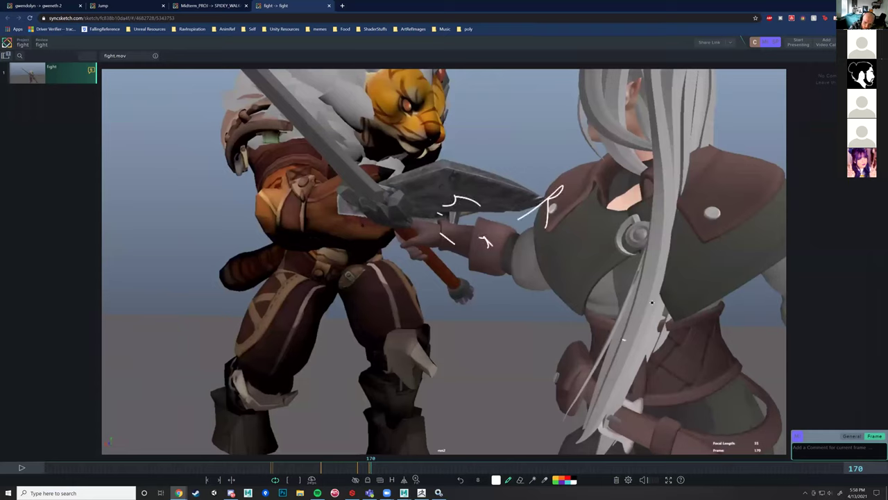
mouse_move(715, 254)
left_mouse_down()
mouse_move(498, 340)
mouse_move(419, 341)
left_mouse_up()
mouse_move(430, 234)
left_mouse_down()
mouse_move(393, 243)
mouse_move(362, 175)
left_mouse_up()
mouse_move(301, 119)
left_mouse_down()
mouse_move(340, 151)
mouse_move(385, 277)
mouse_move(410, 274)
mouse_move(420, 302)
left_mouse_up()
left_click_drag(439, 237, 425, 253)
left_click_drag(565, 169, 563, 196)
Step: Sketch both of the elf's arms converging from her shoulders on the lowered sword grip, and reinforce the underside of the far arm
left_click_drag(445, 271, 604, 154)
left_click_drag(519, 266, 502, 275)
left_click_drag(600, 218, 439, 305)
left_click_drag(652, 246, 430, 307)
left_click_drag(525, 291, 476, 296)
left_click_drag(673, 273, 624, 300)
left_click_drag(582, 318, 548, 329)
left_click_drag(414, 330, 404, 332)
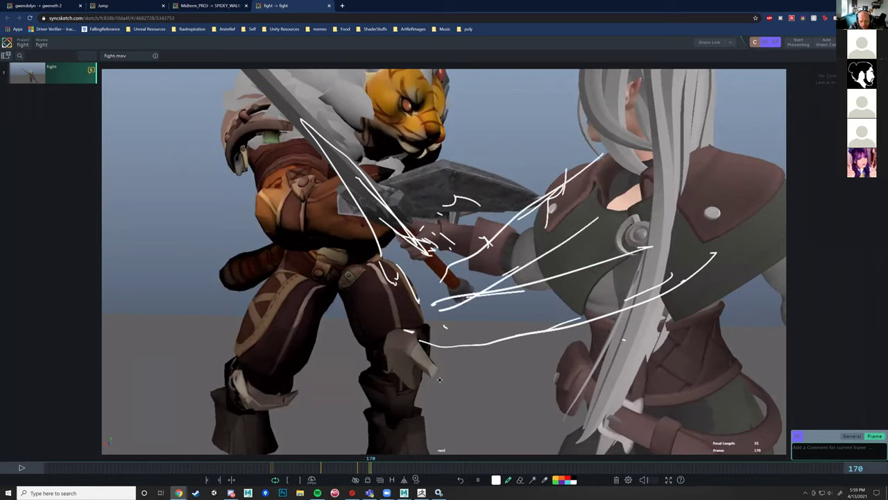
Step: On frame 158, sketch the tiger fighter's sword arm hanging forward, with the grip low and the blade pointing down away from the body
mouse_move(370, 466)
left_mouse_down()
mouse_move(327, 458)
mouse_move(317, 467)
mouse_move(347, 471)
mouse_move(305, 467)
mouse_move(375, 470)
mouse_move(345, 473)
left_mouse_up()
mouse_move(314, 471)
left_mouse_down()
mouse_move(367, 480)
mouse_move(319, 469)
mouse_move(368, 472)
mouse_move(317, 466)
mouse_move(362, 468)
mouse_move(327, 467)
mouse_move(346, 466)
left_mouse_up()
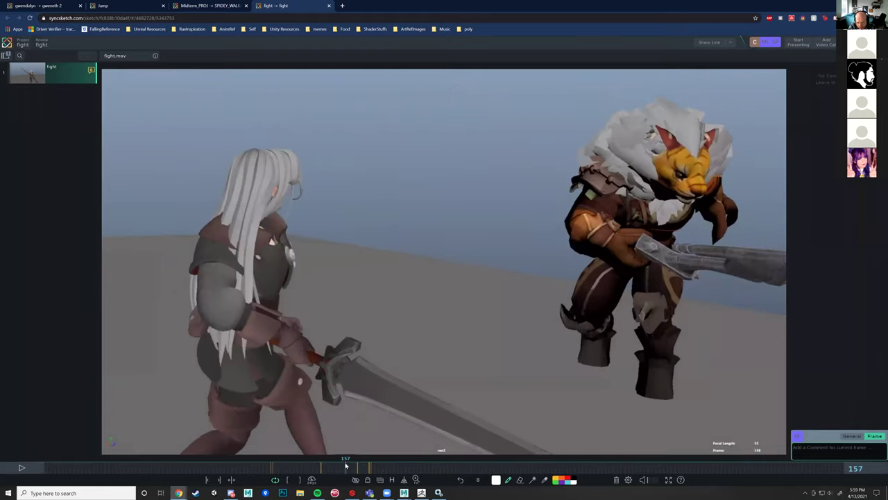
key("Right")
mouse_move(558, 194)
left_mouse_down()
mouse_move(601, 271)
mouse_move(622, 262)
mouse_move(679, 300)
left_mouse_up()
mouse_move(646, 275)
left_mouse_down()
mouse_move(748, 327)
mouse_move(712, 338)
mouse_move(679, 319)
mouse_move(649, 271)
mouse_move(627, 295)
mouse_move(653, 263)
mouse_move(630, 291)
mouse_move(580, 197)
left_mouse_up()
left_click_drag(548, 173, 559, 220)
left_click_drag(694, 165, 687, 185)
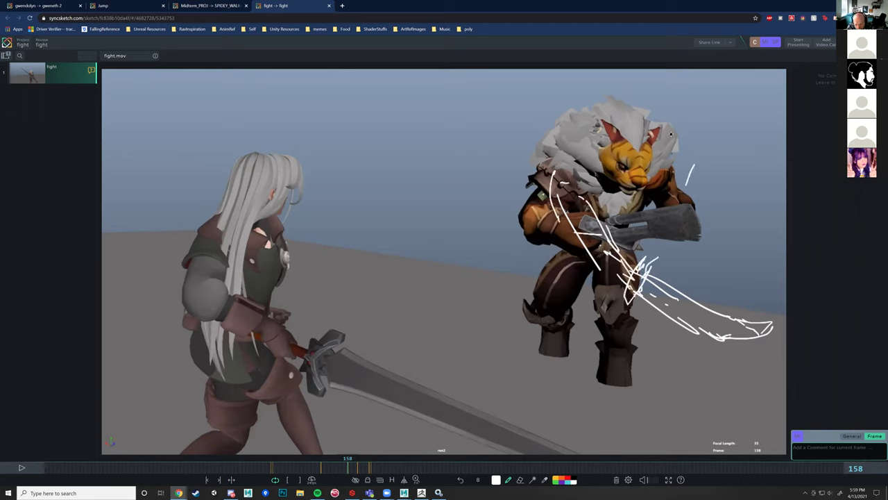
Step: Sketch the tiger fighter's far shoulder and arm further out, and add short marks around its muzzle
left_click_drag(646, 135, 710, 149)
left_click_drag(721, 173, 726, 181)
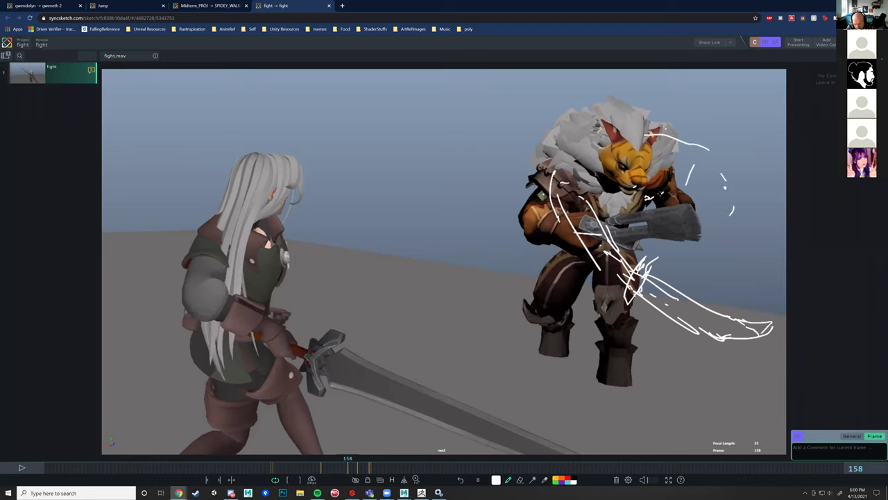
mouse_move(653, 196)
left_mouse_down()
mouse_move(642, 166)
mouse_move(636, 180)
left_mouse_up()
left_click_drag(614, 183, 622, 201)
left_click_drag(611, 186, 644, 206)
Step: On frame 163, outline the tiger fighter's sword arm from shoulder through forearm to a hand held low in front of the knee
key("Right")
key("Right")
key("Right")
key("Right")
key("Right")
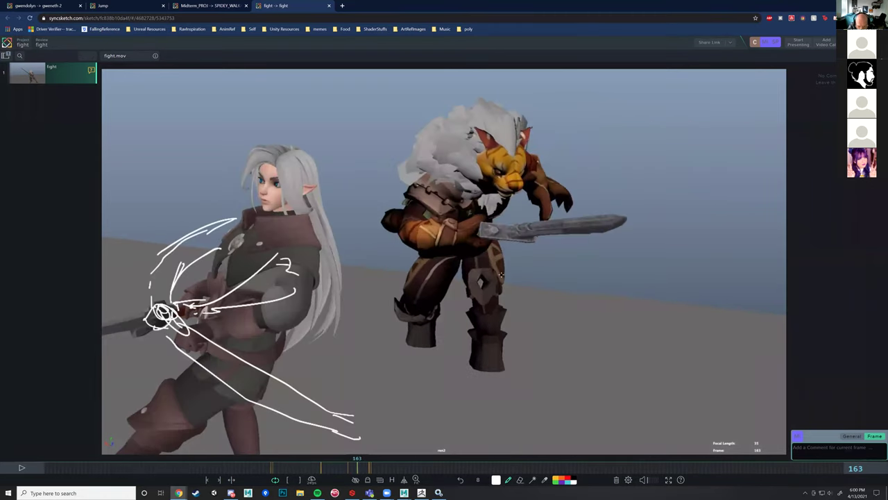
left_click_drag(442, 199, 452, 190)
left_click_drag(455, 250, 488, 281)
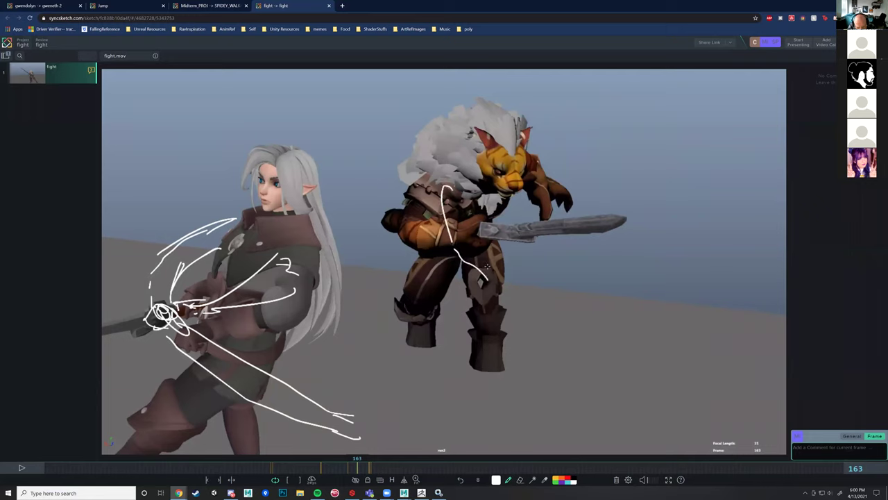
left_click_drag(490, 210, 485, 247)
left_click_drag(469, 234, 506, 275)
left_click_drag(489, 250, 511, 280)
mouse_move(492, 285)
left_mouse_down()
mouse_move(525, 302)
mouse_move(511, 276)
mouse_move(521, 303)
left_mouse_up()
left_click_drag(530, 306, 536, 306)
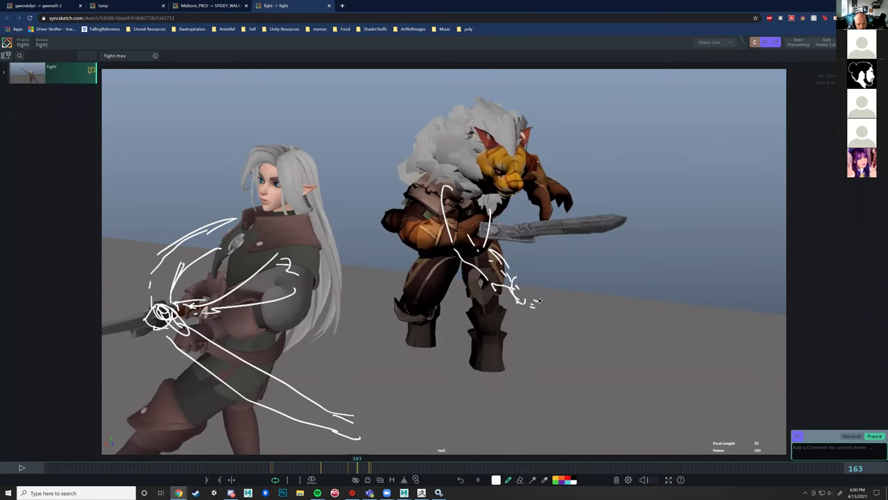
Step: Draw the tiger fighter's lowered sword with its guard and down-angled blade, and sketch its head turned towards the elf
mouse_move(541, 271)
left_mouse_down()
mouse_move(523, 307)
mouse_move(544, 316)
left_mouse_up()
mouse_move(569, 319)
left_mouse_down()
mouse_move(621, 374)
mouse_move(654, 372)
mouse_move(552, 292)
left_mouse_up()
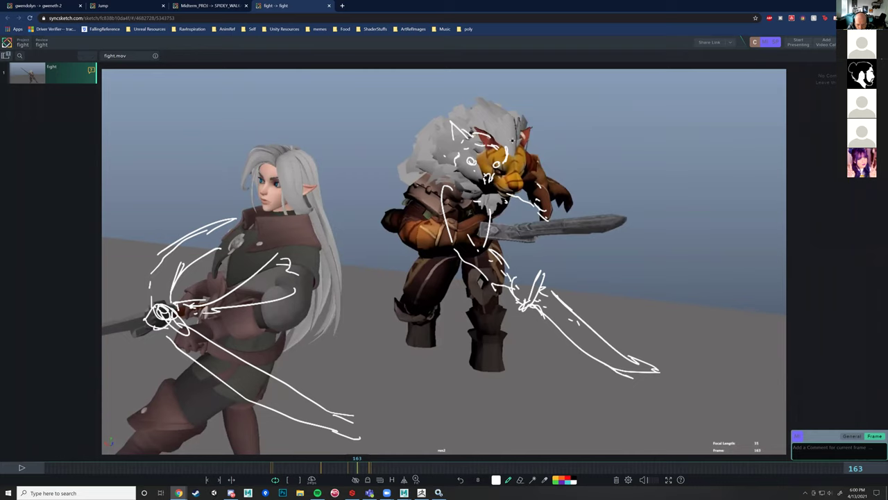
left_click_drag(524, 133, 478, 191)
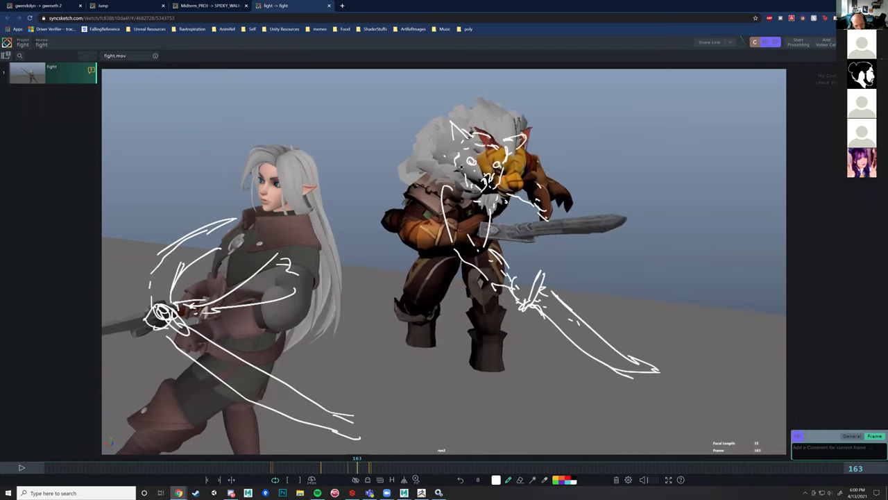
Step: Return to frame 170 and sketch the tiger fighter's blade angled upwards, with the forearm behind it
left_click_drag(360, 470, 375, 470)
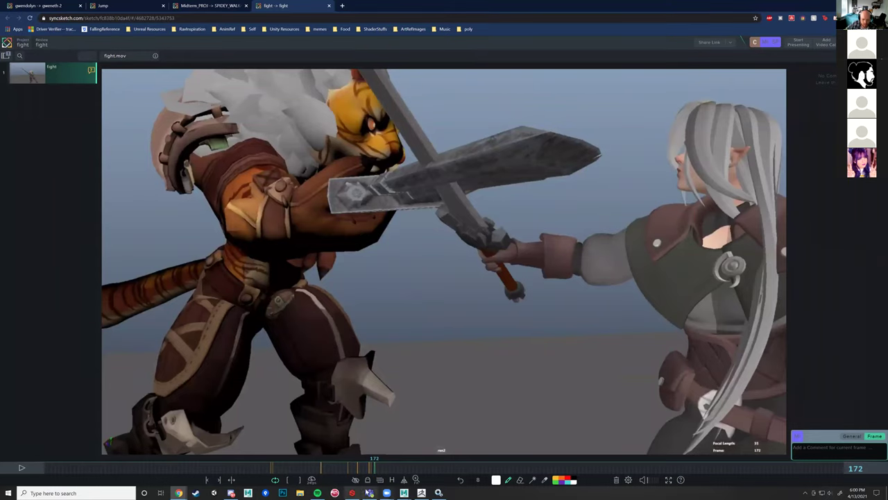
mouse_move(373, 470)
left_mouse_down()
mouse_move(347, 468)
mouse_move(371, 468)
left_mouse_up()
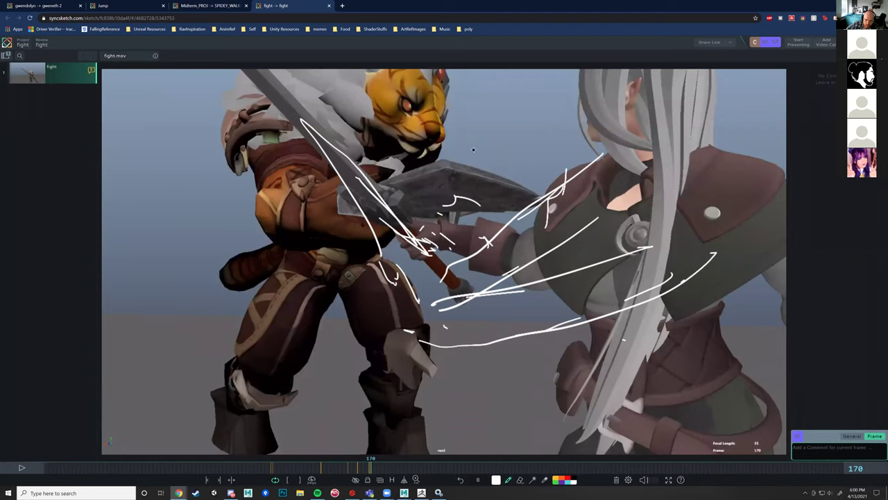
mouse_move(465, 155)
left_mouse_down()
mouse_move(534, 124)
mouse_move(507, 172)
mouse_move(434, 216)
mouse_move(408, 217)
mouse_move(386, 175)
left_mouse_up()
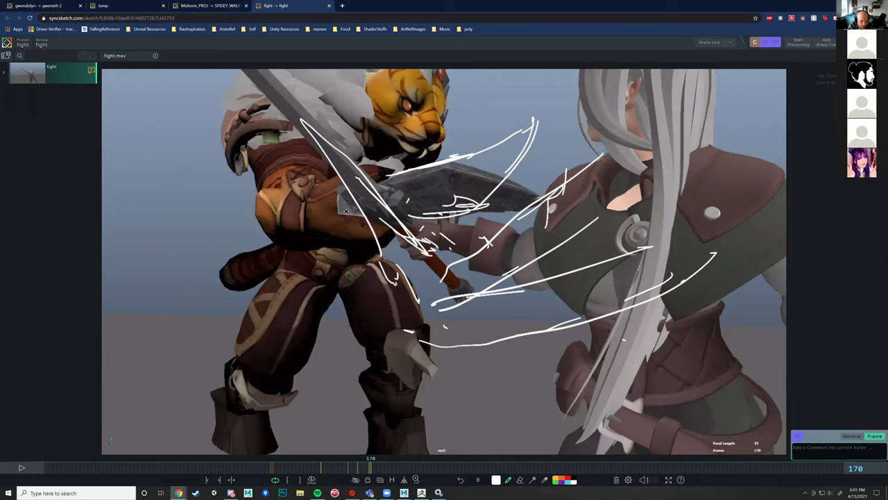
mouse_move(287, 203)
left_mouse_down()
mouse_move(317, 191)
mouse_move(286, 210)
left_mouse_up()
left_click_drag(350, 190, 283, 209)
left_click_drag(375, 234, 290, 255)
Step: Sketch the tiger fighter's elbow pulled back behind the body, joined by the upper arm to the shoulder
mouse_move(258, 225)
left_mouse_down()
mouse_move(263, 212)
mouse_move(215, 269)
mouse_move(268, 248)
mouse_move(236, 267)
mouse_move(211, 263)
mouse_move(223, 218)
left_mouse_up()
mouse_move(207, 262)
left_mouse_down()
mouse_move(221, 211)
mouse_move(210, 228)
left_mouse_up()
mouse_move(205, 237)
left_mouse_down()
mouse_move(222, 173)
mouse_move(243, 209)
mouse_move(232, 170)
left_mouse_up()
left_click_drag(232, 122, 210, 175)
mouse_move(221, 128)
left_mouse_down()
mouse_move(214, 159)
mouse_move(244, 110)
left_mouse_up()
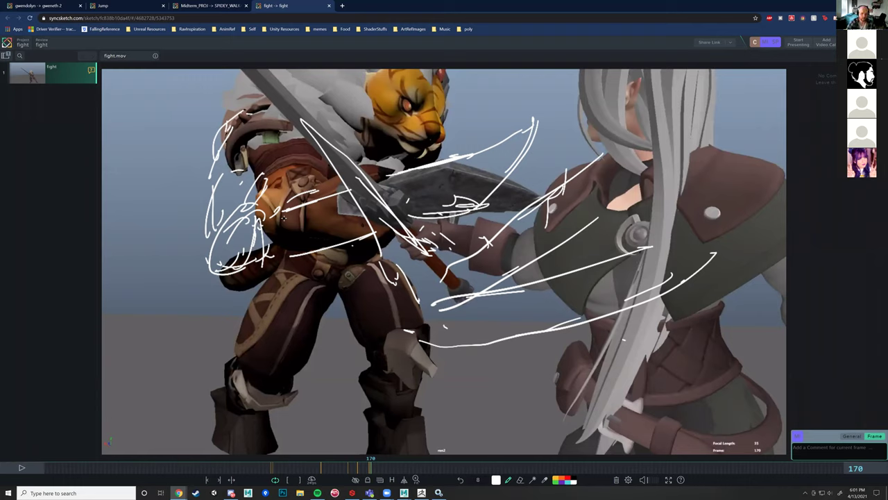
left_click_drag(264, 176, 255, 211)
left_click_drag(278, 154, 254, 182)
left_click_drag(268, 133, 229, 121)
Step: Scrub between frames 184 and 195, and play the rest of the fight to examine the following poses
left_click_drag(370, 472, 420, 466)
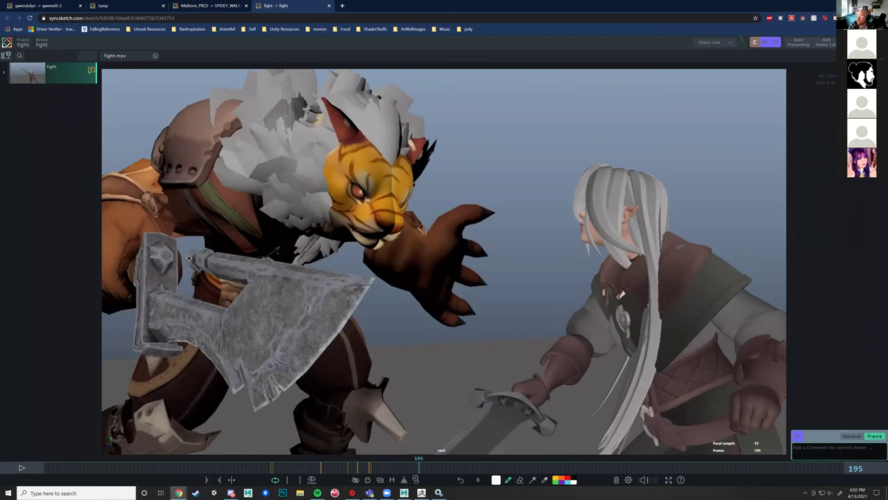
mouse_move(418, 467)
left_mouse_down()
mouse_move(433, 473)
mouse_move(403, 475)
left_mouse_up()
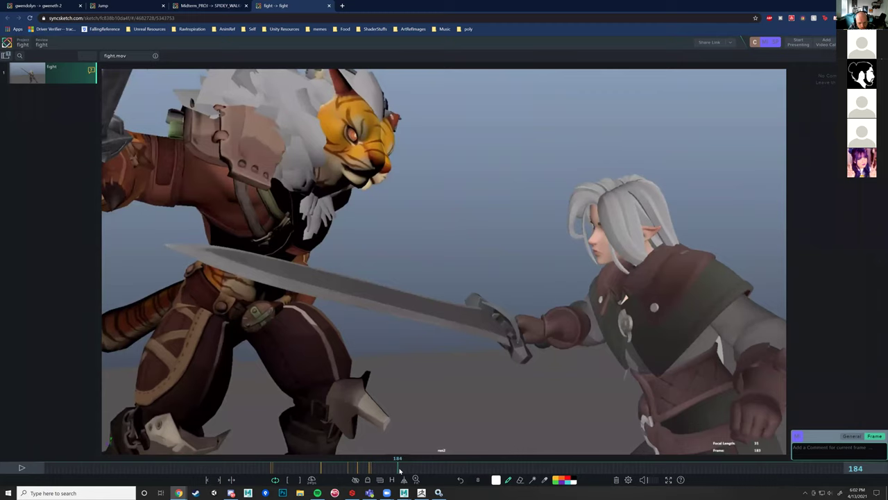
mouse_move(411, 470)
left_mouse_down()
mouse_move(540, 454)
mouse_move(416, 470)
left_mouse_up()
left_click(22, 467)
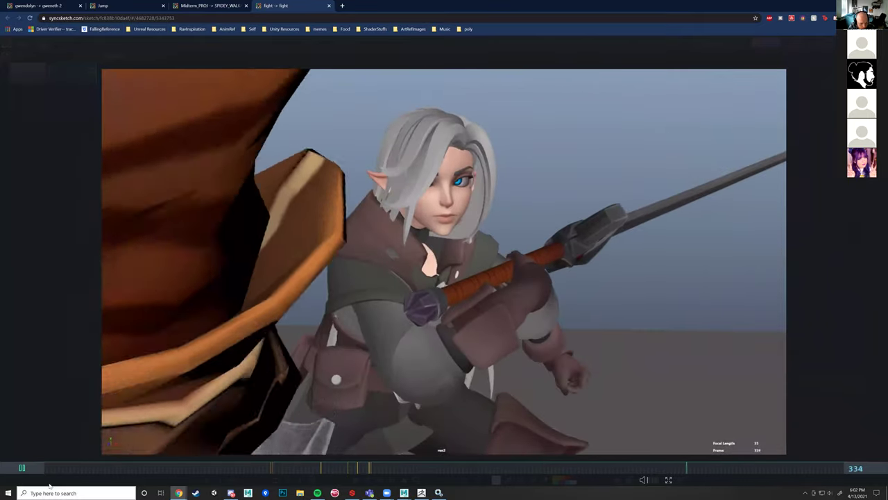
key("space")
Step: On frame 236, sketch rough strokes in the empty space beneath the airborne tiger fighter's boots
left_click_drag(620, 472, 525, 471)
left_click_drag(486, 474, 497, 467)
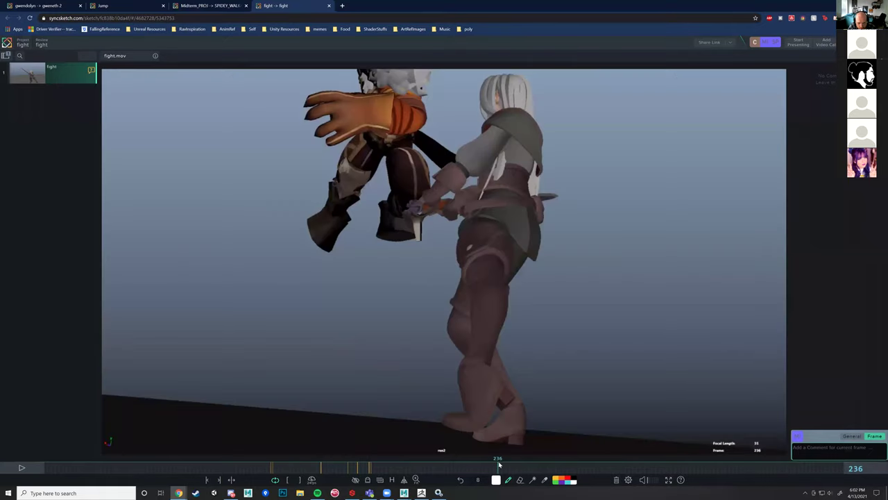
left_click(307, 317)
left_click_drag(327, 323, 340, 261)
mouse_move(344, 305)
left_mouse_down()
mouse_move(358, 267)
mouse_move(302, 300)
mouse_move(294, 316)
left_mouse_up()
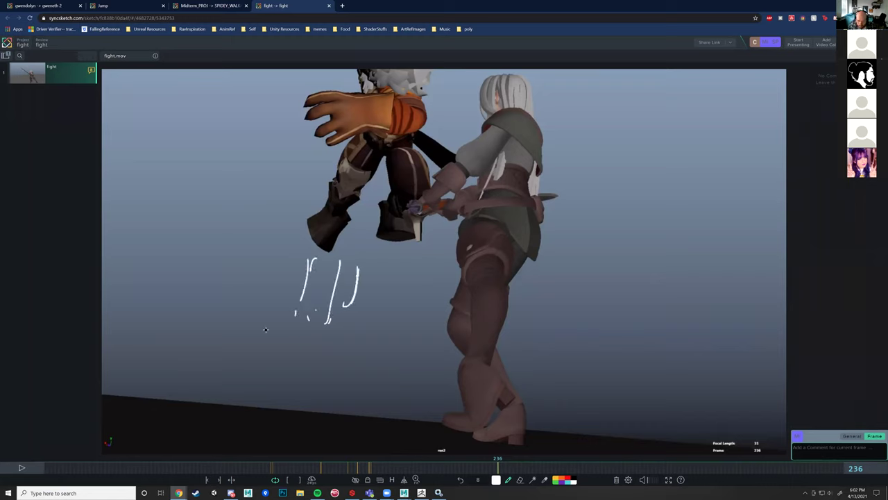
left_click_drag(362, 236, 405, 313)
mouse_move(389, 263)
left_mouse_down()
mouse_move(401, 306)
mouse_move(405, 285)
left_mouse_up()
mouse_move(379, 297)
left_mouse_down()
mouse_move(403, 283)
mouse_move(361, 310)
left_mouse_up()
left_click_drag(323, 328, 333, 342)
mouse_move(352, 303)
left_mouse_down()
mouse_move(373, 290)
mouse_move(340, 306)
left_mouse_up()
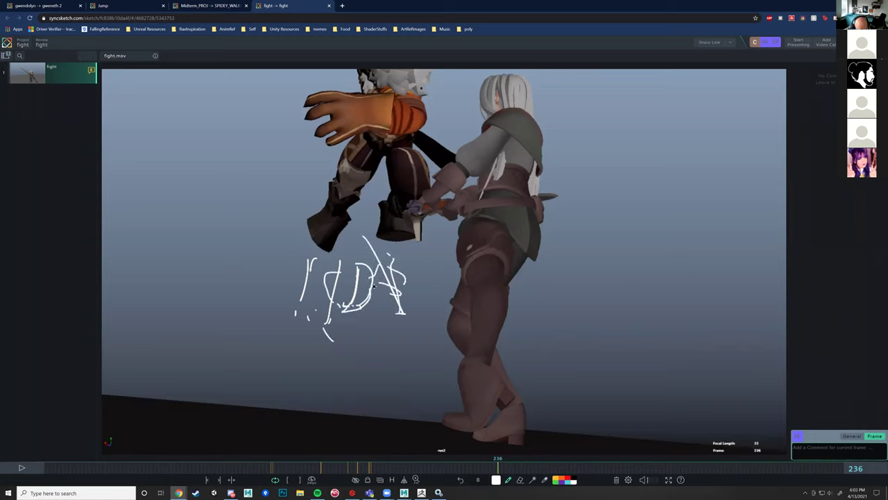
Step: Extend the sketch beneath the tiger fighter with longer diagonal strokes and marks out to both sides
mouse_move(321, 269)
left_mouse_down()
mouse_move(336, 270)
mouse_move(327, 285)
left_mouse_up()
mouse_move(326, 285)
left_mouse_down()
mouse_move(401, 312)
mouse_move(414, 340)
left_mouse_up()
left_click_drag(410, 347, 414, 359)
mouse_move(406, 273)
left_mouse_down()
mouse_move(440, 316)
mouse_move(426, 346)
left_mouse_up()
left_click_drag(386, 273, 409, 350)
left_click_drag(277, 283, 292, 259)
left_click_drag(292, 267, 270, 303)
Step: Scrub to frame 244, rewind, and play the tiger fighter's leap and landing up to frame 250
left_click_drag(503, 469, 514, 471)
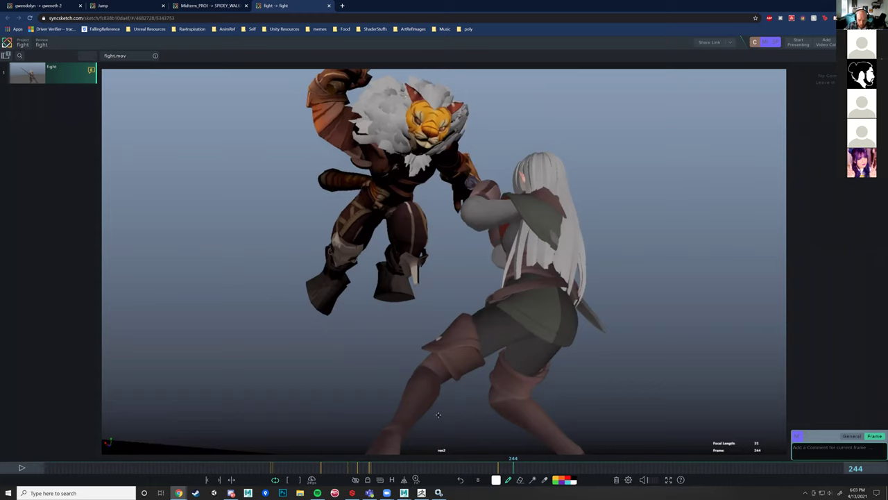
left_click_drag(508, 471, 398, 478)
left_click(22, 468)
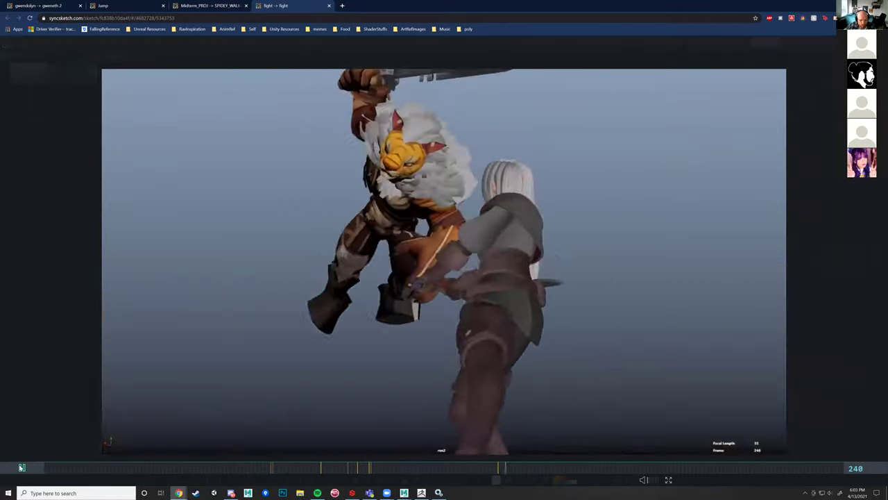
left_click(21, 467)
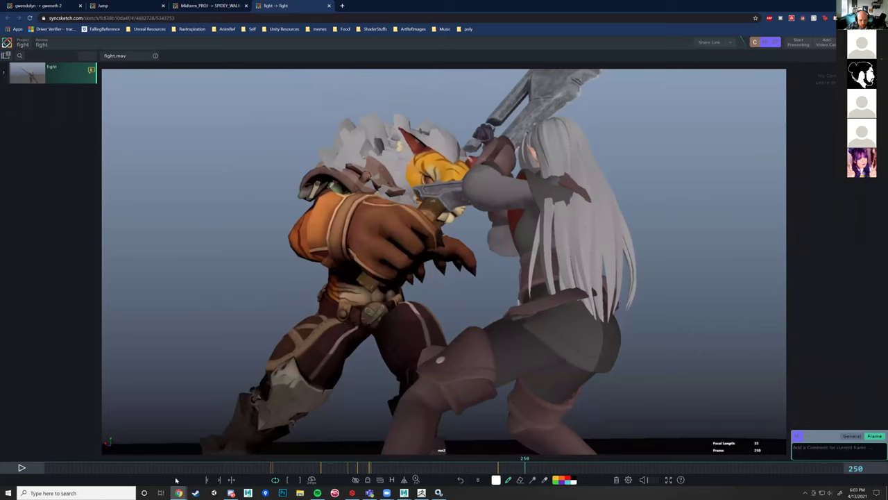
Step: On frame 238, sketch white strokes over the tiger fighter's outstretched hand and chest, with a long diagonal across the arm
mouse_move(516, 471)
left_mouse_down()
mouse_move(467, 471)
mouse_move(518, 475)
mouse_move(503, 476)
left_mouse_up()
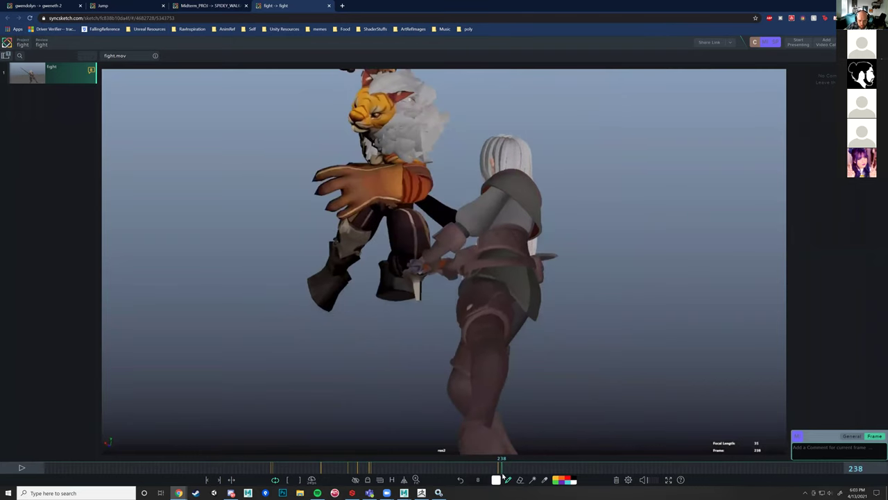
mouse_move(366, 153)
left_mouse_down()
mouse_move(373, 145)
mouse_move(365, 159)
mouse_move(408, 166)
left_mouse_up()
left_click_drag(343, 211, 348, 213)
mouse_move(376, 194)
left_mouse_down()
mouse_move(397, 179)
mouse_move(364, 192)
mouse_move(329, 183)
mouse_move(340, 155)
mouse_move(320, 152)
left_mouse_up()
scroll(317, 145, "down", 3)
left_click_drag(416, 183, 316, 145)
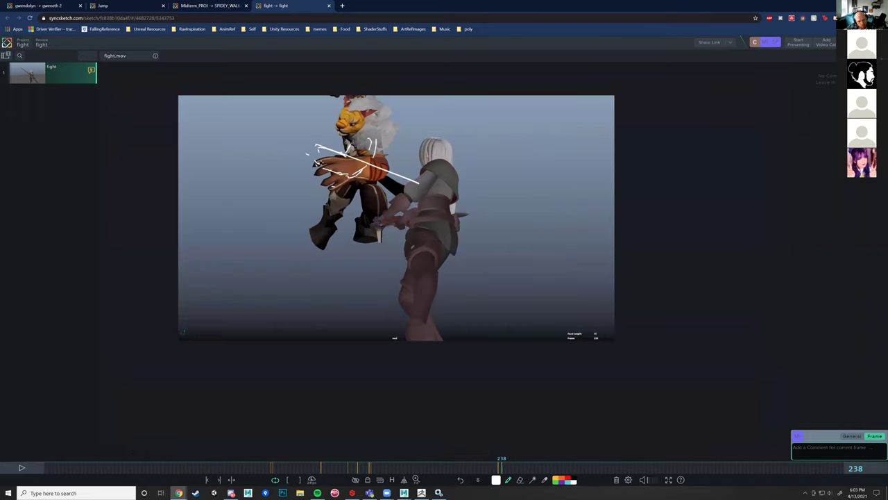
Step: Erase the arm line's overhang toward the elf, and sketch a hand outline reaching out beyond the tiger fighter's claws
middle_click_drag(327, 148, 338, 157)
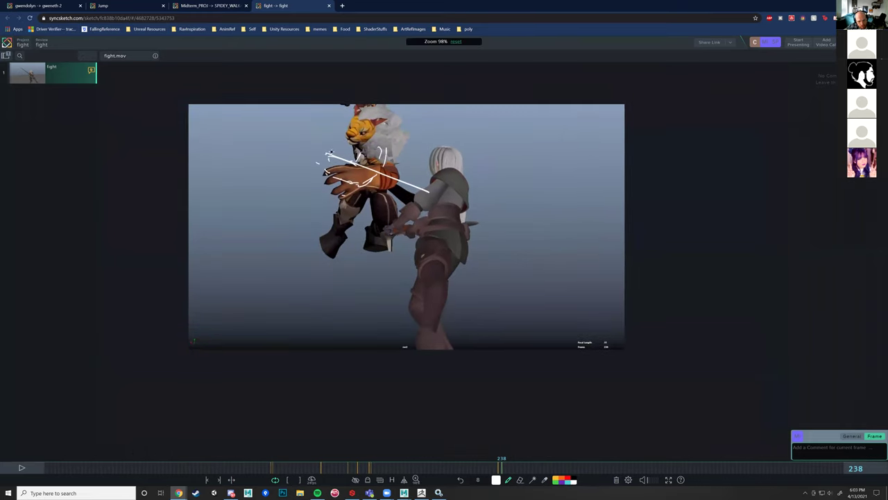
scroll(318, 159, "up", 3)
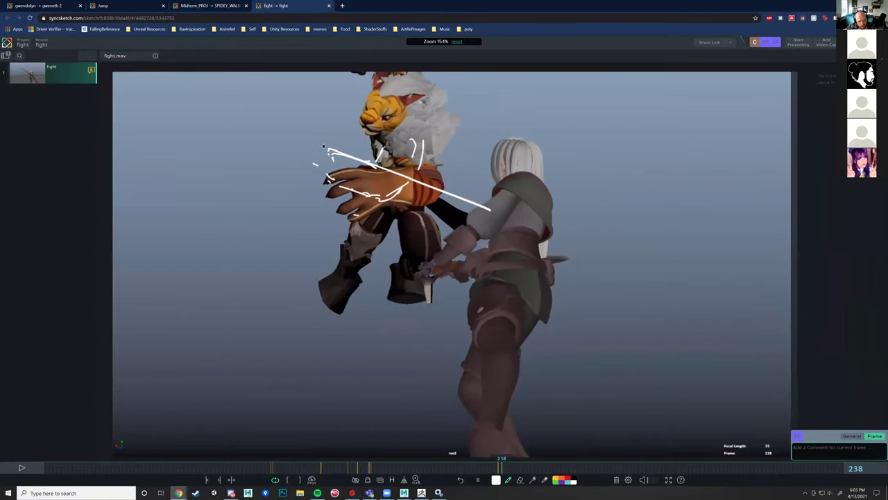
left_click(520, 479)
left_click_drag(475, 206, 415, 180)
left_click(508, 480)
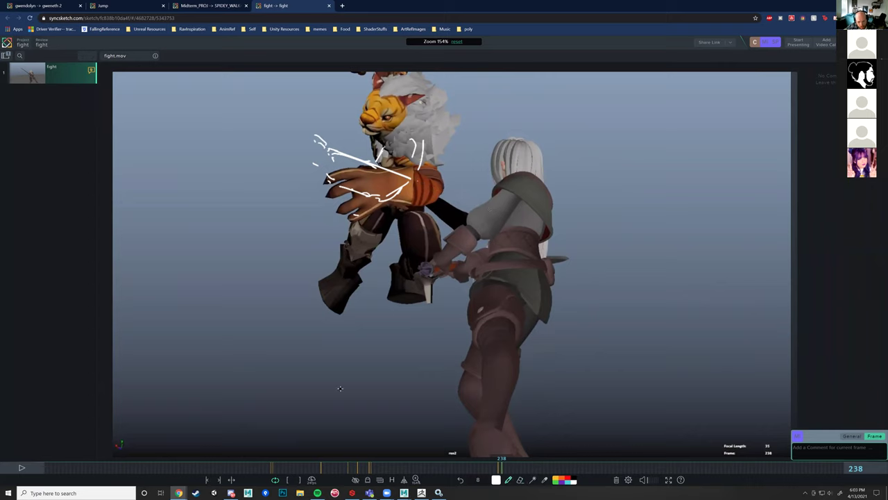
mouse_move(312, 138)
left_mouse_down()
mouse_move(290, 153)
mouse_move(325, 185)
mouse_move(307, 164)
left_mouse_up()
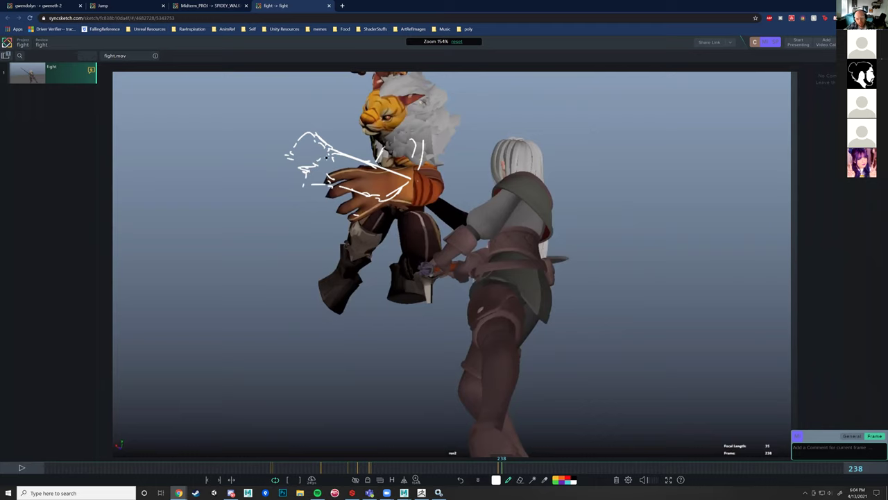
Step: Sketch outlines over the tiger fighter's torso, both legs and boots, with small marks on the face
left_click_drag(420, 210, 431, 156)
mouse_move(419, 197)
left_mouse_down()
mouse_move(436, 186)
mouse_move(441, 194)
mouse_move(437, 249)
mouse_move(397, 258)
mouse_move(428, 270)
left_mouse_up()
mouse_move(403, 239)
left_mouse_down()
mouse_move(405, 228)
mouse_move(400, 253)
left_mouse_up()
left_click_drag(393, 217, 356, 277)
left_click_drag(358, 220, 321, 299)
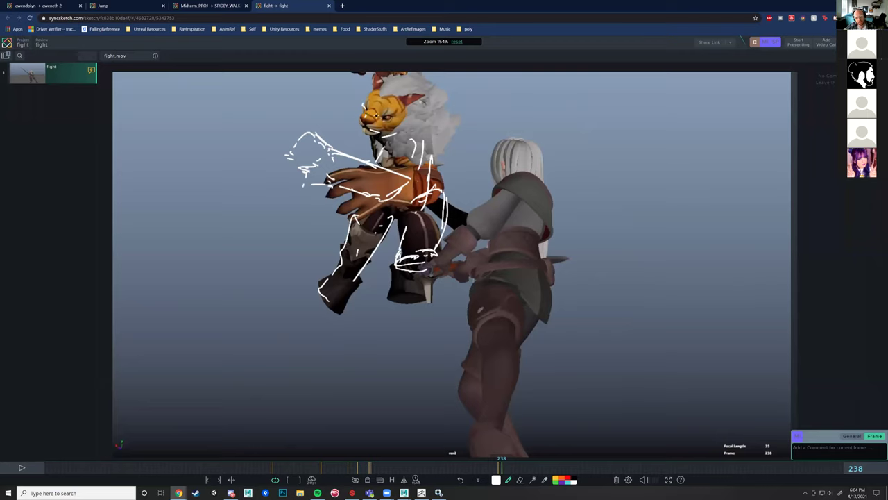
Step: On frame 245, sketch strokes over the tiger fighter's mane and shoulder beside the raised weapon arm
left_click_drag(502, 468, 516, 465)
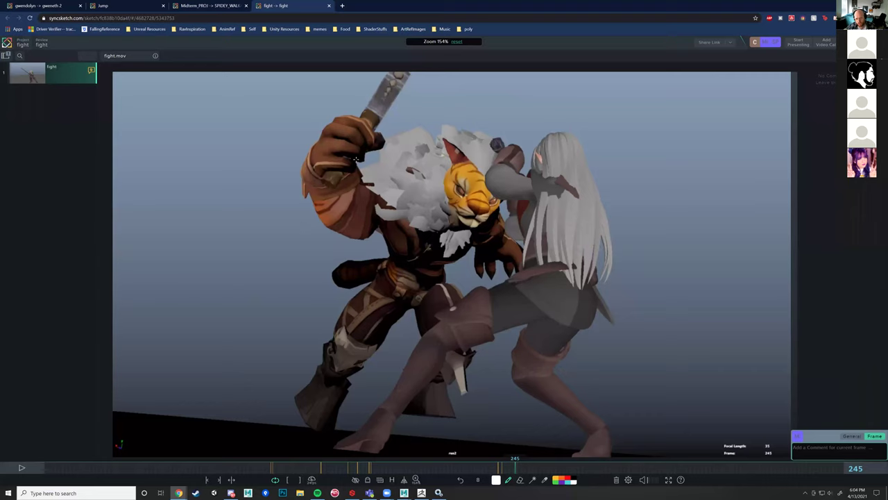
left_click_drag(413, 145, 405, 96)
left_click_drag(427, 140, 438, 144)
left_click_drag(377, 186, 383, 222)
mouse_move(424, 196)
left_mouse_down()
mouse_move(415, 152)
mouse_move(424, 196)
left_mouse_up()
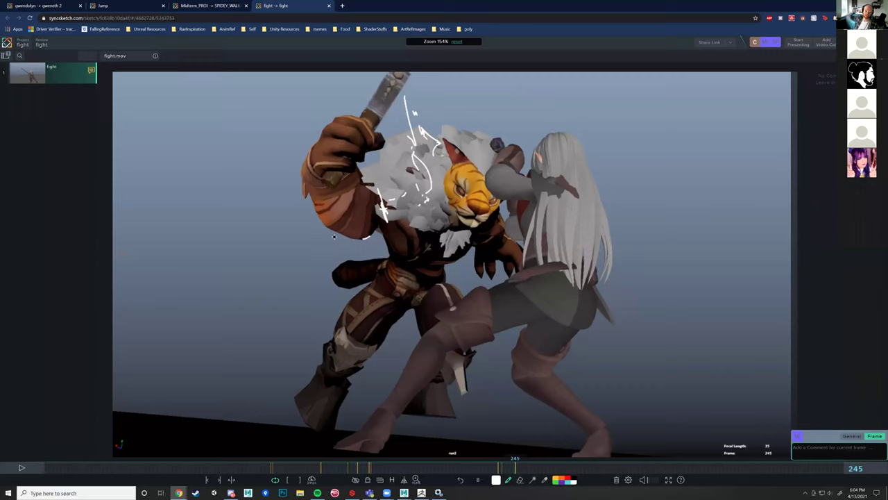
Step: Extend the sketch down the tiger fighter's torso, and draw a raised arm outline with hatching up to the weapon
left_click_drag(380, 199, 387, 258)
left_click_drag(444, 276, 449, 262)
mouse_move(377, 204)
left_mouse_down()
mouse_move(375, 137)
mouse_move(394, 113)
mouse_move(382, 128)
left_mouse_up()
mouse_move(410, 174)
left_mouse_down()
mouse_move(418, 117)
mouse_move(410, 83)
mouse_move(386, 85)
mouse_move(426, 103)
mouse_move(450, 71)
left_mouse_up()
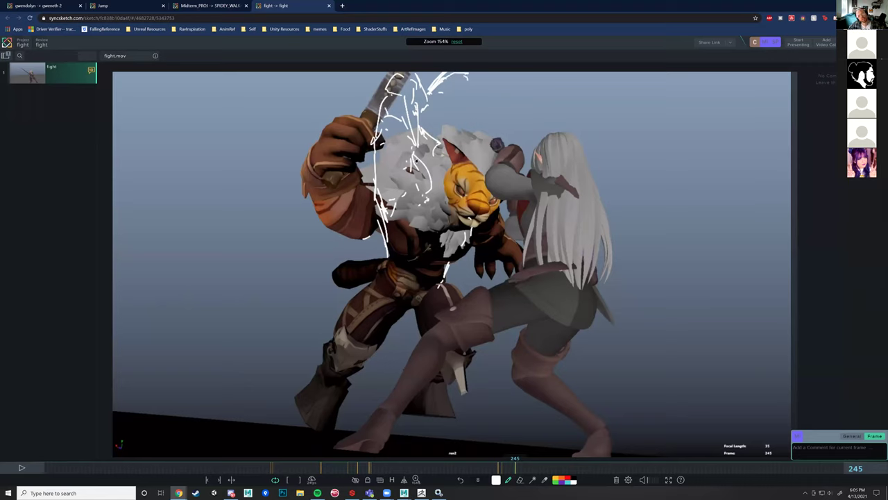
mouse_move(376, 160)
left_mouse_down()
mouse_move(391, 164)
mouse_move(420, 147)
mouse_move(404, 154)
mouse_move(409, 114)
mouse_move(379, 128)
mouse_move(407, 96)
mouse_move(387, 101)
left_mouse_up()
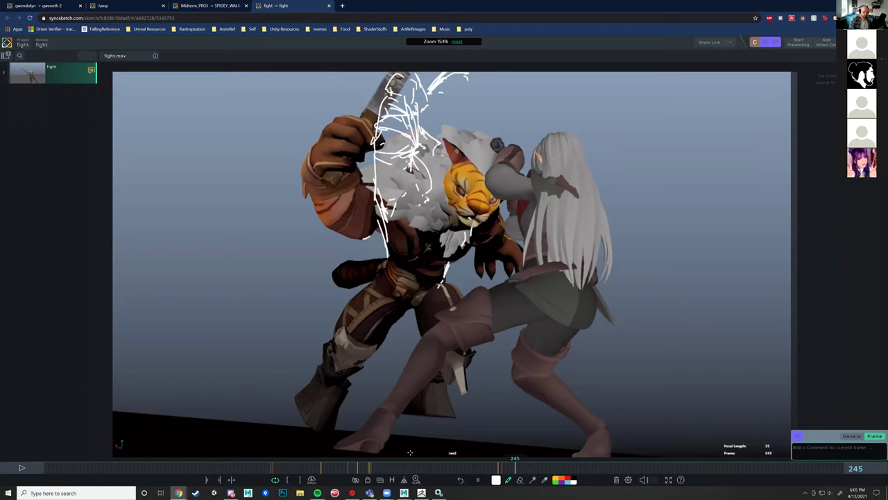
Step: Scrub to frame 305, return to frame 289, and play the fight's closing shots up to frame 407
mouse_move(514, 471)
left_mouse_down()
mouse_move(613, 491)
mouse_move(609, 469)
mouse_move(653, 473)
mouse_move(623, 472)
mouse_move(644, 470)
mouse_move(631, 474)
left_mouse_up()
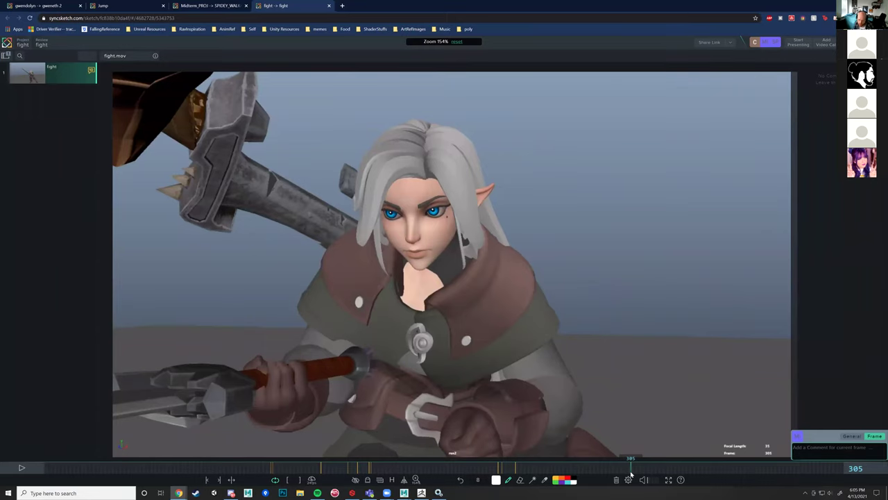
key("space")
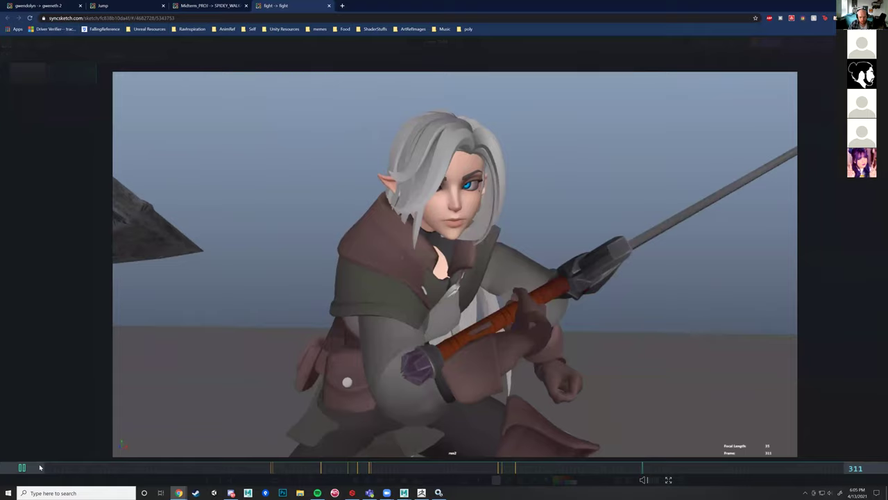
key("space")
left_click_drag(655, 469, 601, 470)
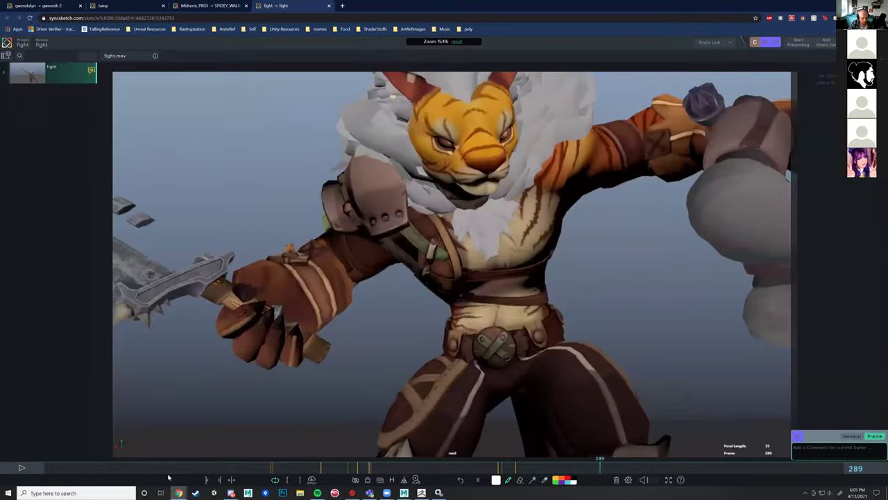
left_click(36, 467)
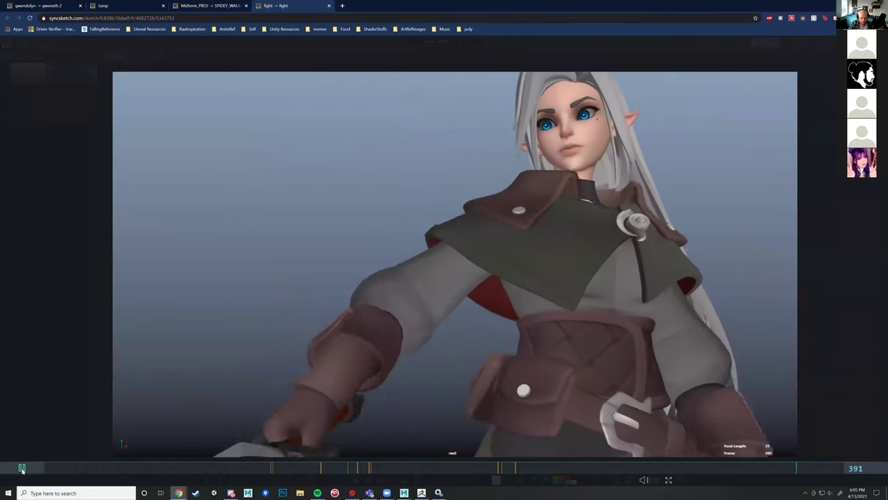
left_click(22, 469)
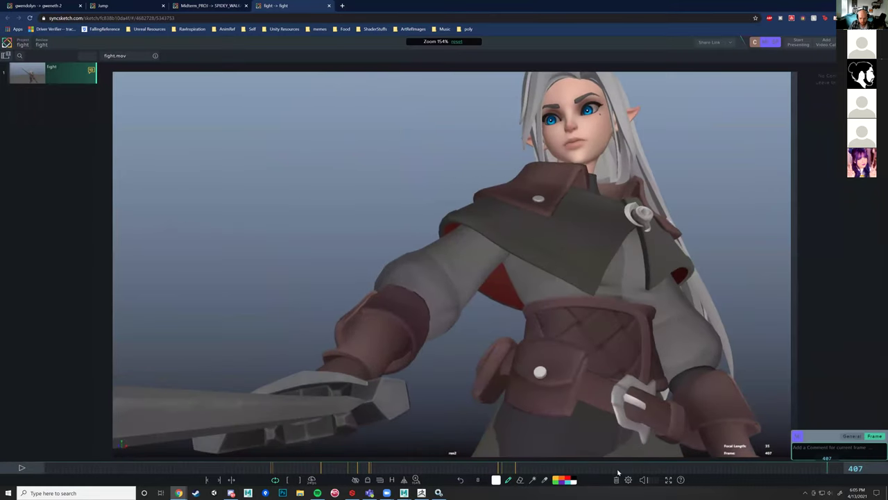
Step: Replay the fight's ending into the looped opening, and scrub back through the elf's final pose around frame 390
left_click(669, 467)
left_click(630, 468)
left_click(21, 468)
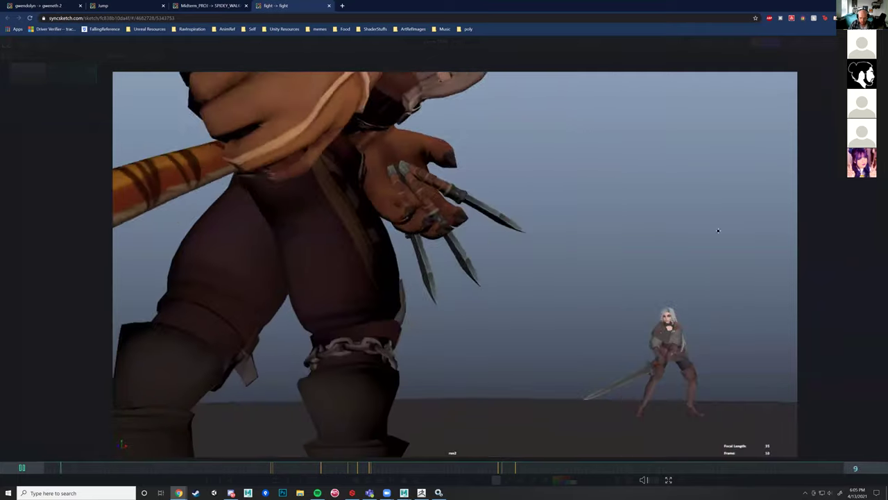
left_click(837, 469)
left_click_drag(837, 472, 738, 470)
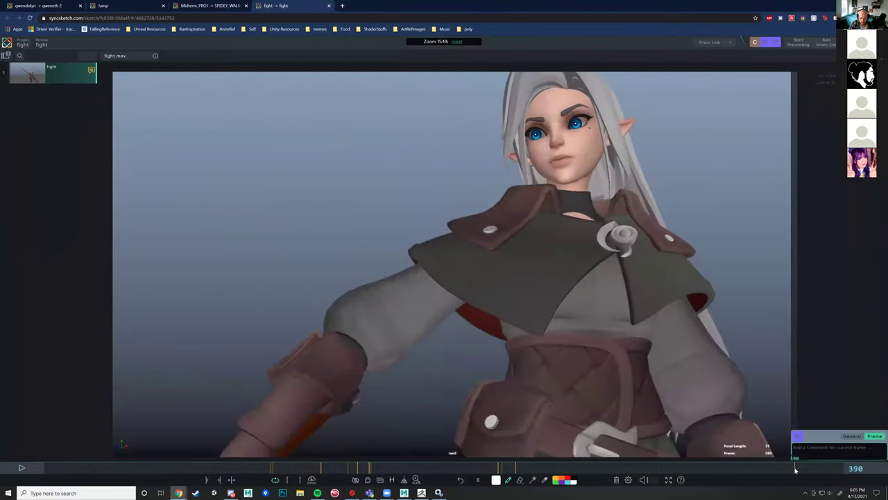
Step: Scrub the fight from the opening through frames 143 and 159 to frame 301 to examine the fighters' poses
left_click_drag(70, 471, 241, 467)
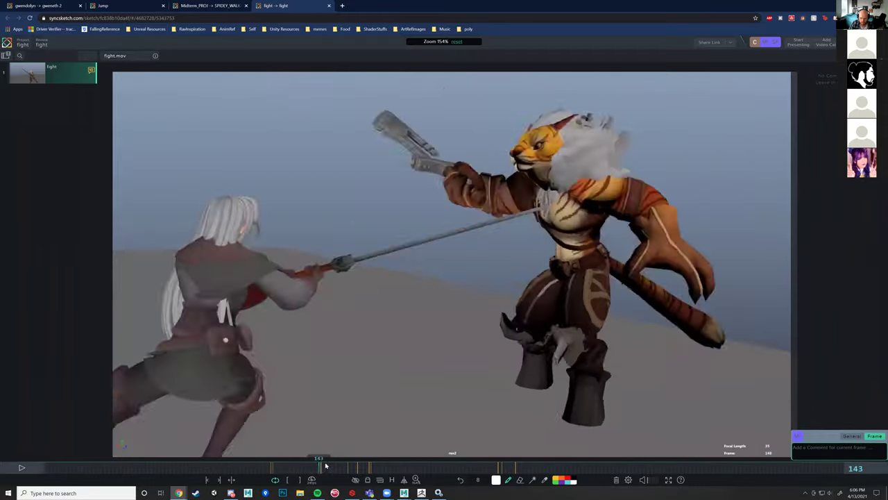
mouse_move(325, 465)
left_mouse_down()
mouse_move(353, 465)
mouse_move(276, 467)
mouse_move(354, 474)
left_mouse_up()
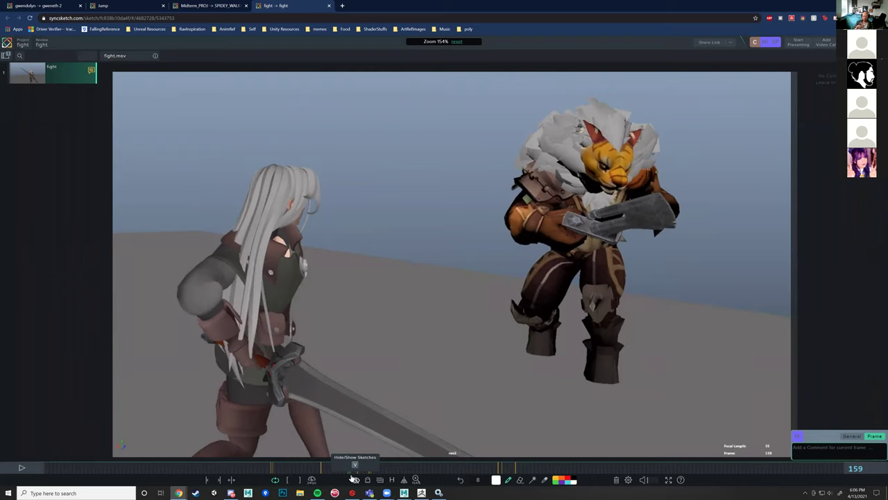
left_click(354, 479)
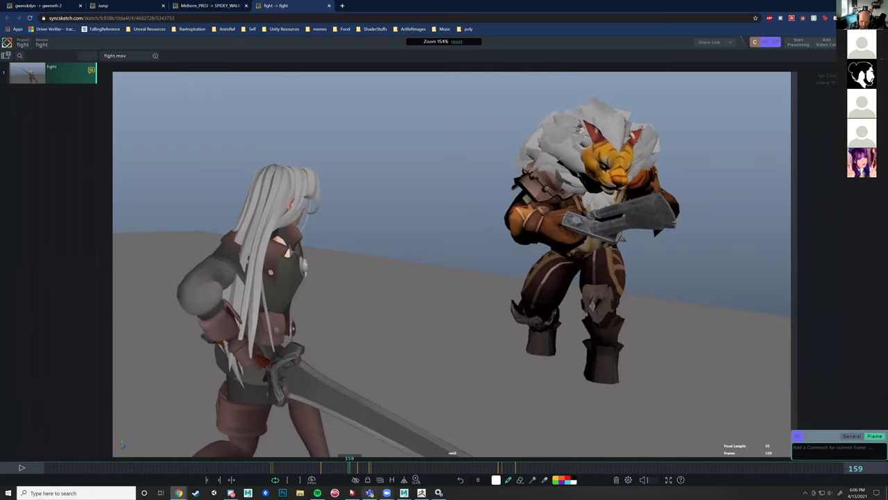
left_click(371, 468)
left_click_drag(383, 470, 643, 479)
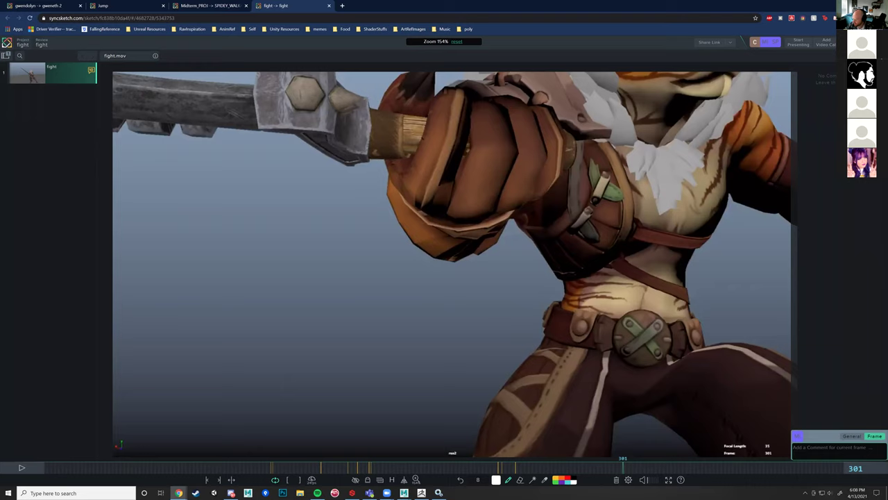
Step: Switch to Maya and scrub the ballet animation back from frame 140 to frame 88
key("alt+Tab")
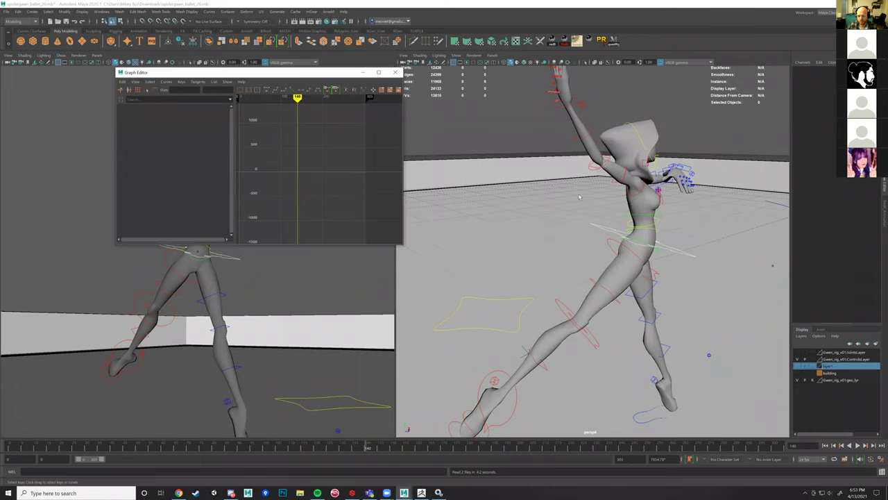
left_click_drag(549, 200, 540, 203, "alt")
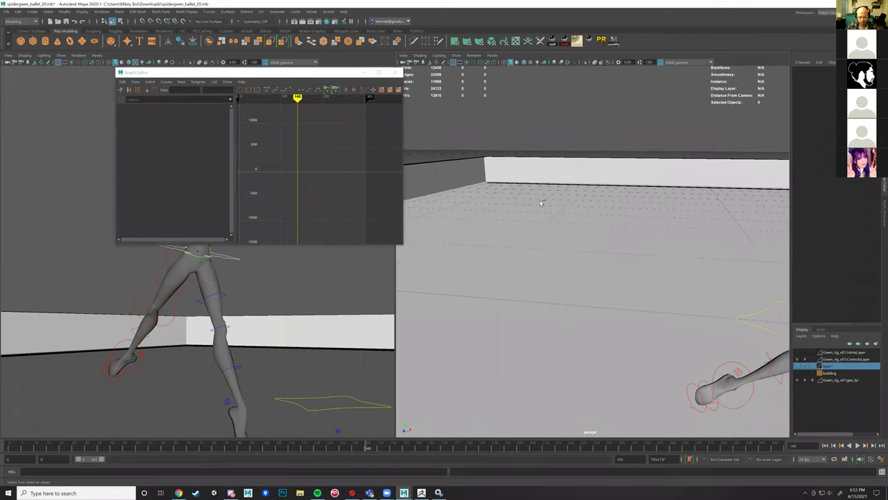
scroll(541, 202, "up", 3)
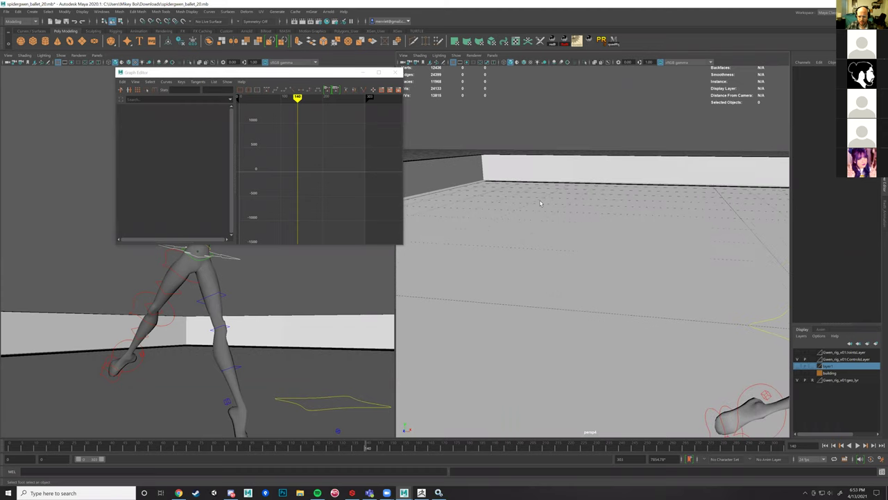
scroll(541, 203, "down", 6)
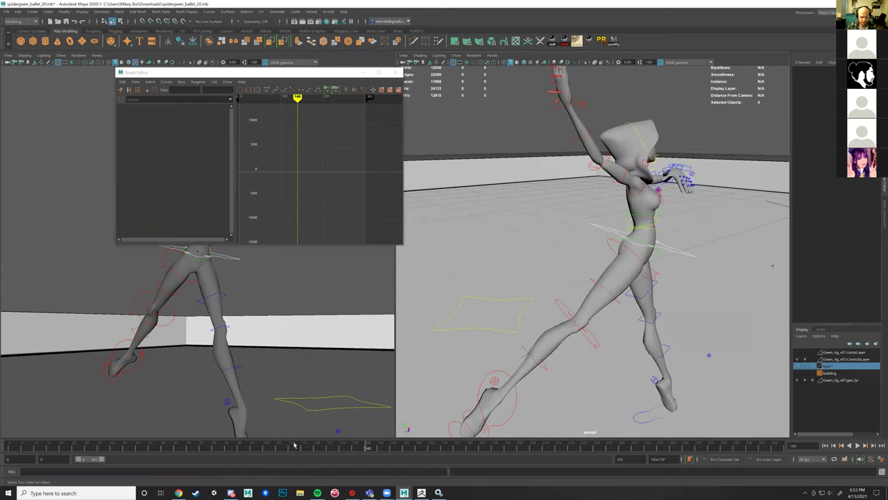
mouse_move(372, 448)
left_mouse_down()
mouse_move(58, 426)
mouse_move(234, 432)
left_mouse_up()
Step: Show the wider perspective viewport alone, and move the Graph Editor clear of the ballet dancer
key("space")
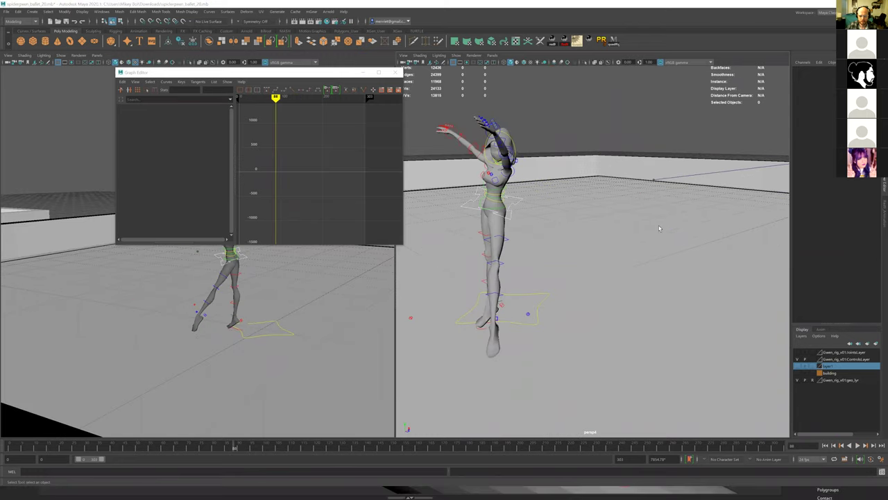
left_click_drag(293, 76, 662, 119)
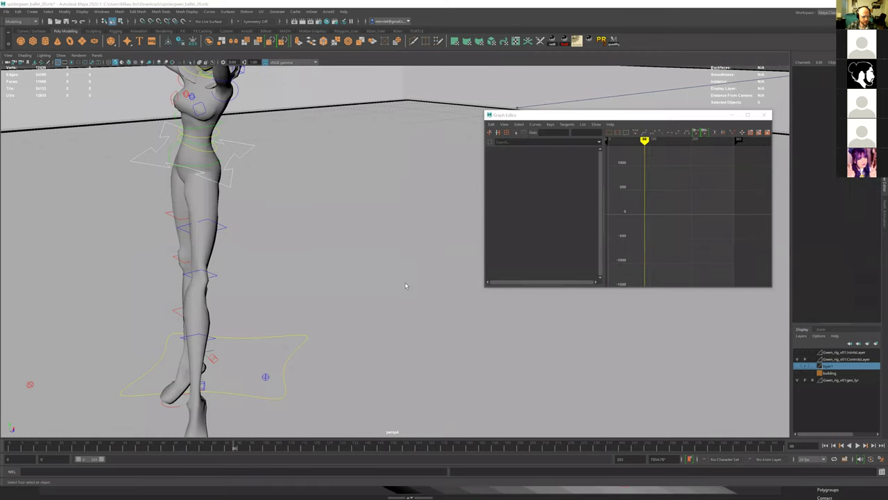
key("space")
key("space")
key("space")
Step: Scrub and play the ballet animation from its early frames, with the Graph Editor moved aside, stopping at frame 92
left_click_drag(219, 447, 152, 437)
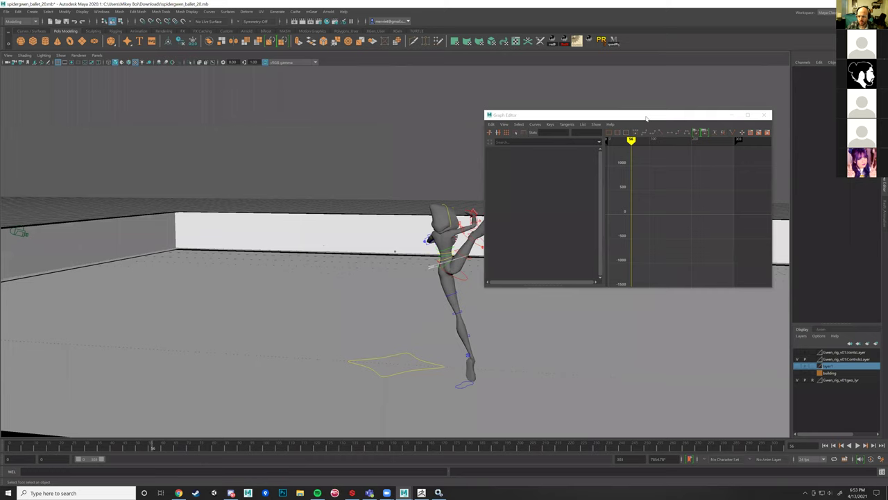
left_click_drag(646, 118, 763, 91)
left_click_drag(154, 447, 55, 448)
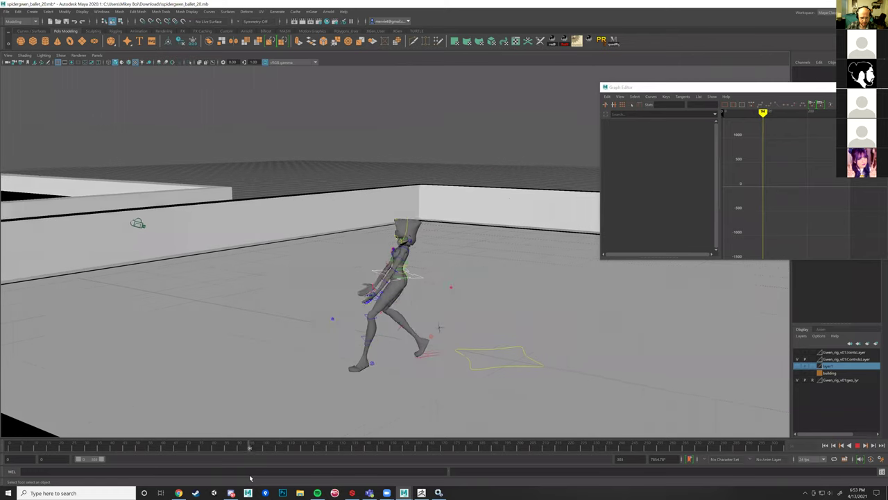
mouse_move(251, 472)
left_mouse_down()
mouse_move(205, 469)
mouse_move(234, 451)
mouse_move(187, 444)
mouse_move(245, 444)
left_mouse_up()
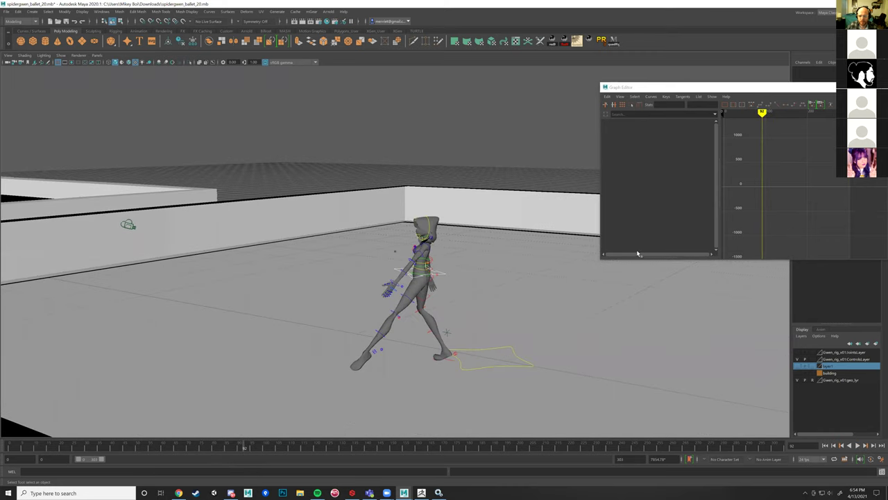
Step: Select the dancer's ROOT_Ctrl and isolate its Translate X, Y and Z curves in the Graph Editor
left_click(442, 272)
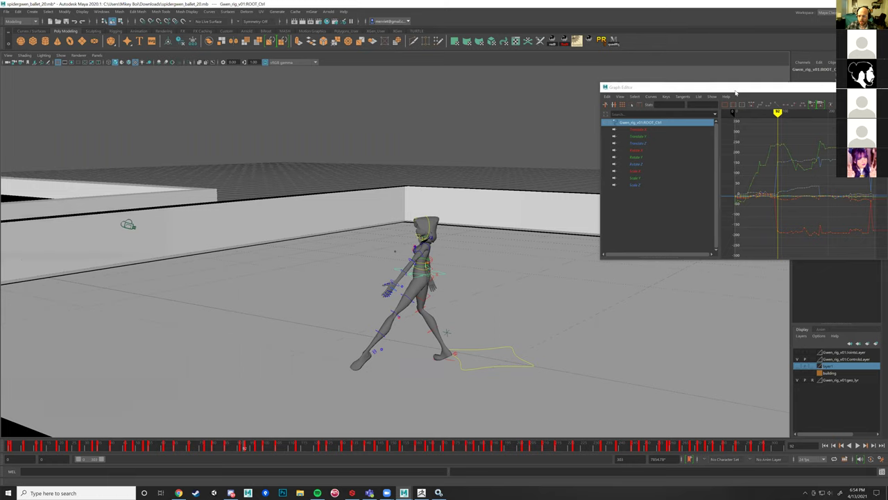
left_click_drag(636, 87, 520, 107)
left_click(525, 149)
left_click(528, 162, "shift")
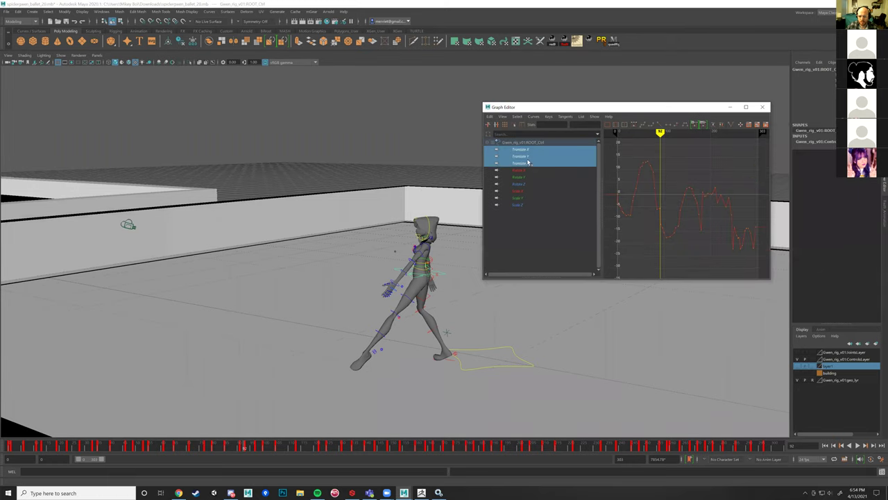
Step: Scrub around frame 94 to examine the dancer's position jump against the root control's translate curves
left_click(238, 448)
left_click_drag(237, 448, 250, 449)
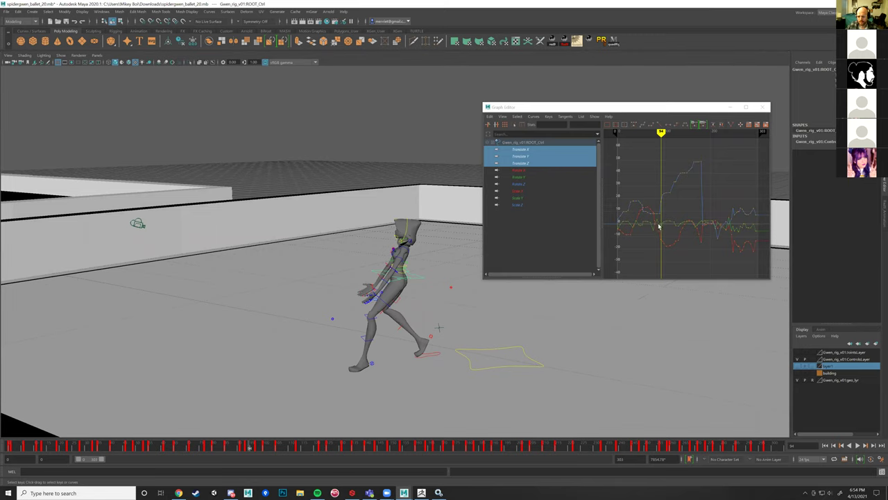
middle_click_drag(654, 205, 661, 202, "alt")
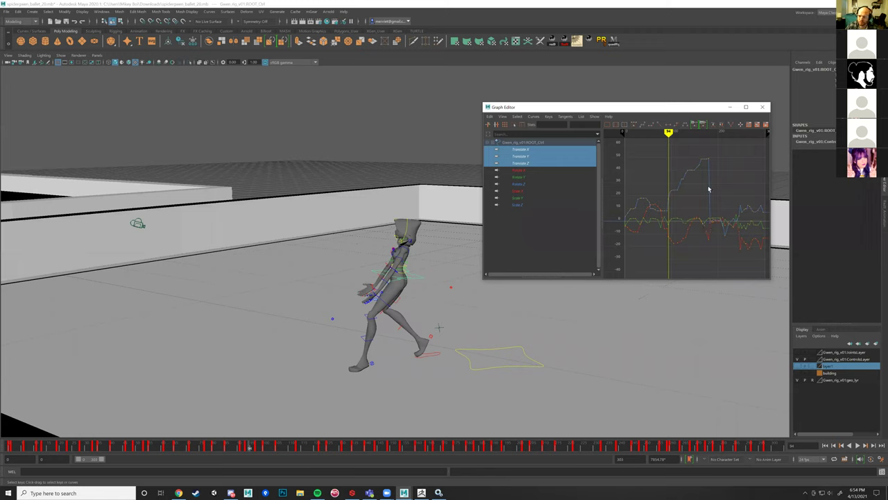
Step: Examine the root control's Translate X, Y and Z curves around frame 94 and through the earlier frames of the animation
left_click(710, 223)
right_click_drag(671, 199, 666, 204, "alt+shift")
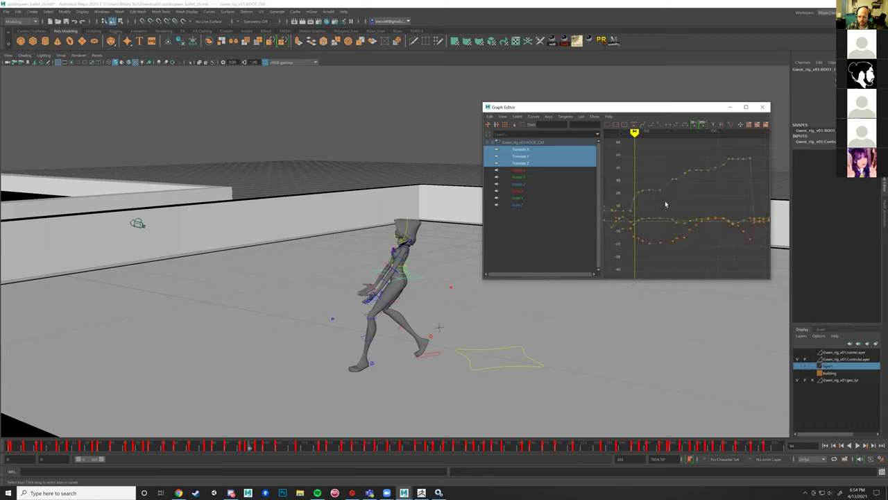
middle_click_drag(626, 205, 733, 190, "alt")
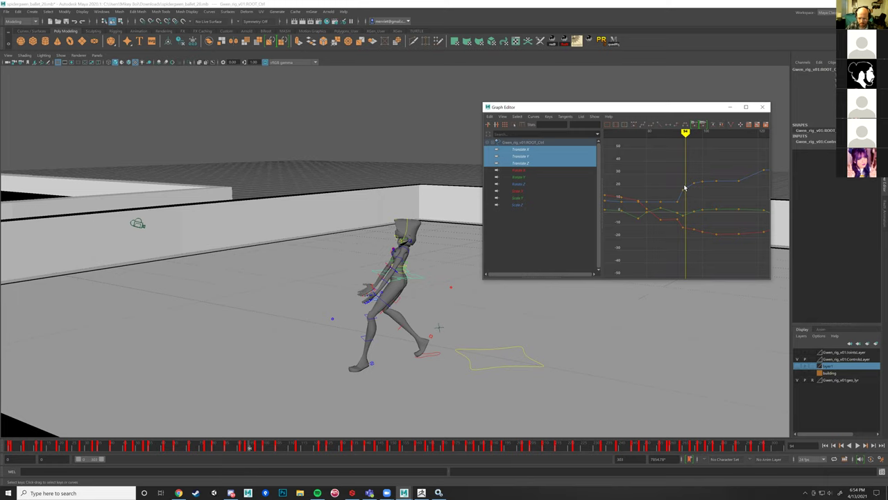
right_click_drag(688, 190, 685, 183, "alt")
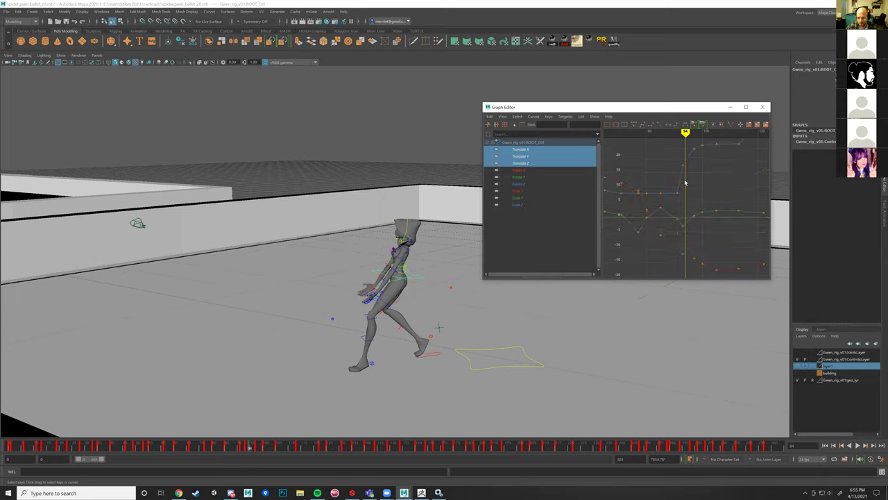
scroll(715, 193, "down", 5)
scroll(677, 197, "up", 5)
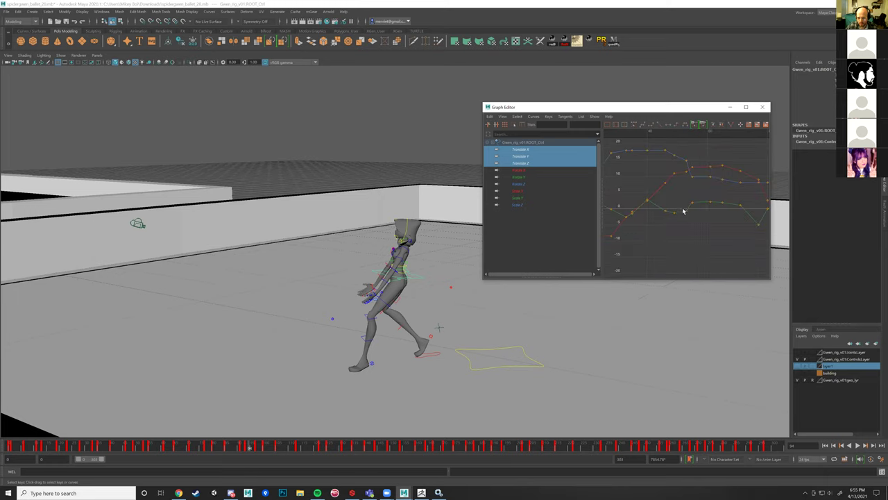
mouse_move(692, 214)
right_mouse_down("alt")
mouse_move(724, 218)
mouse_move(646, 209)
right_mouse_up("alt")
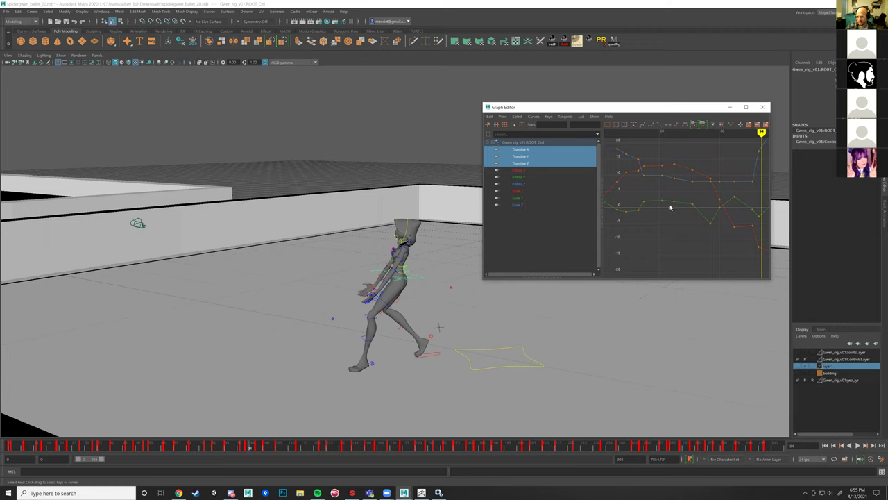
mouse_move(669, 207)
middle_mouse_down("alt")
mouse_move(664, 216)
mouse_move(622, 203)
mouse_move(700, 212)
middle_mouse_up("alt")
scroll(674, 215, "down", 4)
scroll(690, 214, "up", 5)
scroll(678, 212, "down", 4)
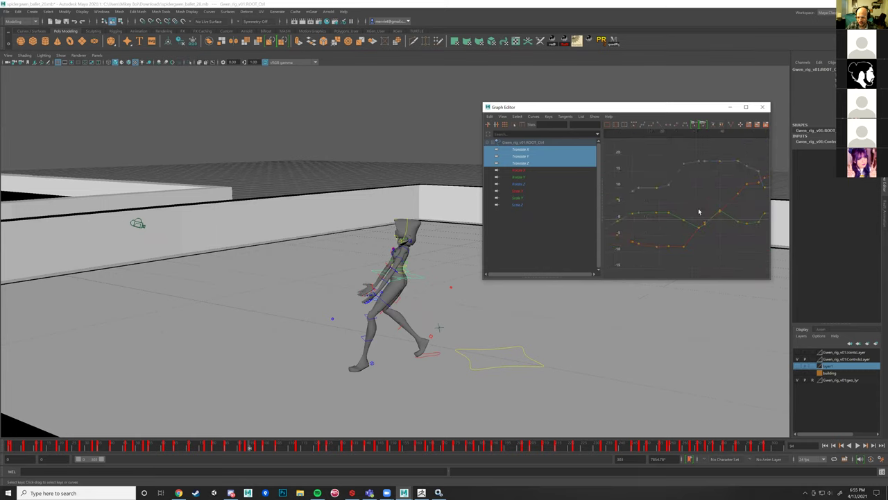
scroll(677, 225, "up", 5)
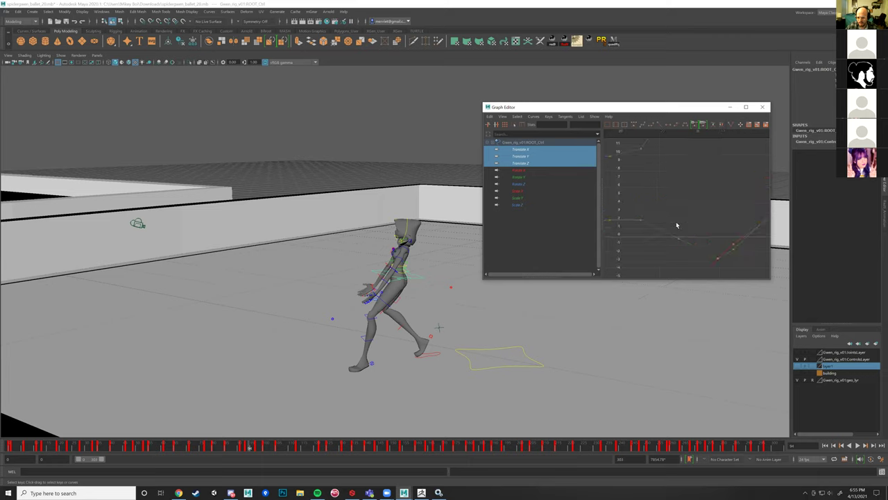
Step: Try auto tangents on the root's Translate Y key where the curve starts descending, undo it, and frame all the curves
left_click(640, 218)
scroll(670, 229, "up", 3)
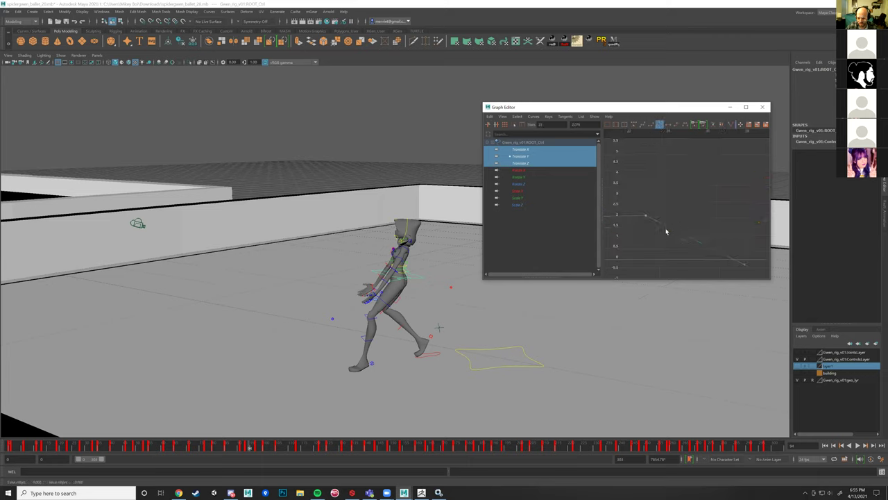
scroll(690, 213, "down", 6)
scroll(655, 221, "up", 5)
middle_click_drag(698, 236, 746, 232, "alt")
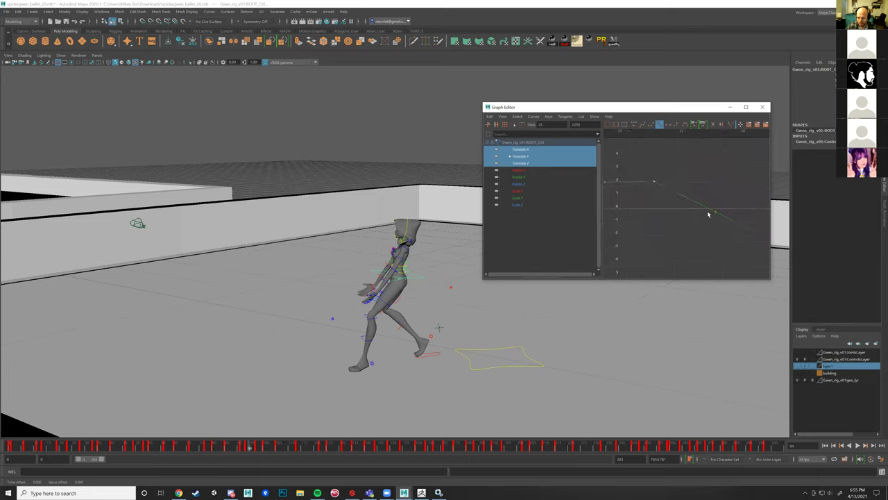
right_click_drag(730, 230, 639, 188, "alt")
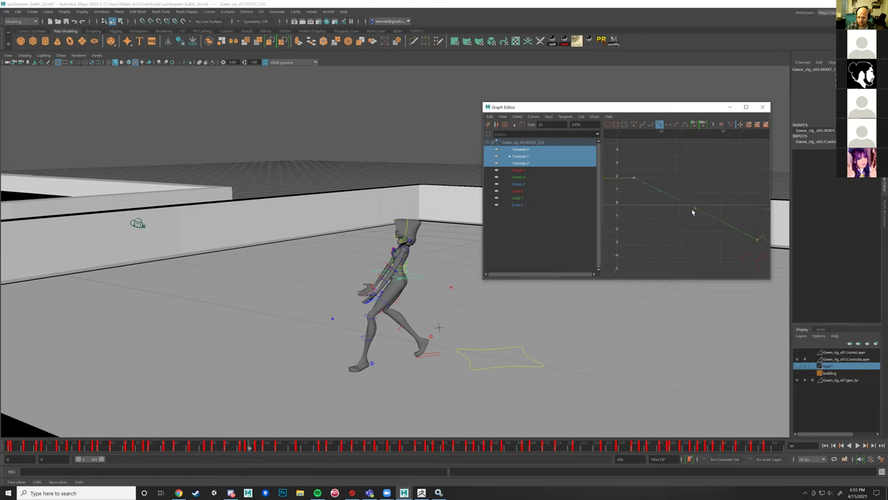
left_click(634, 126)
key("ctrl+z")
key("a")
middle_click_drag(731, 224, 667, 226, "alt")
right_click_drag(667, 226, 533, 287, "alt")
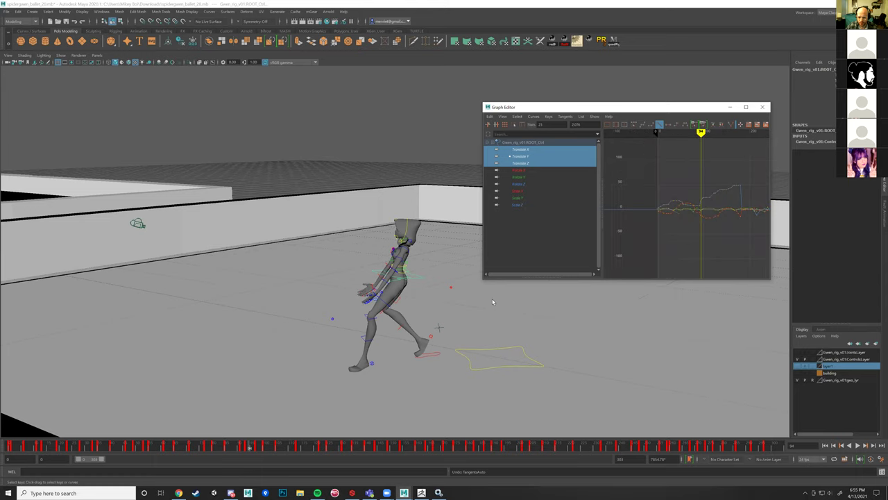
Step: Add the dancer's spine controls around the waist and torso to the root control selection
left_click_drag(406, 276, 405, 215, "alt")
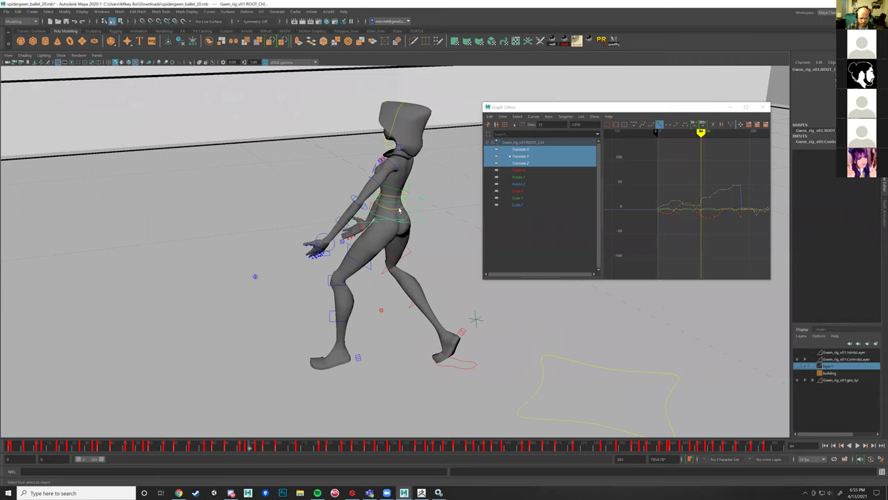
left_click(400, 208, "shift")
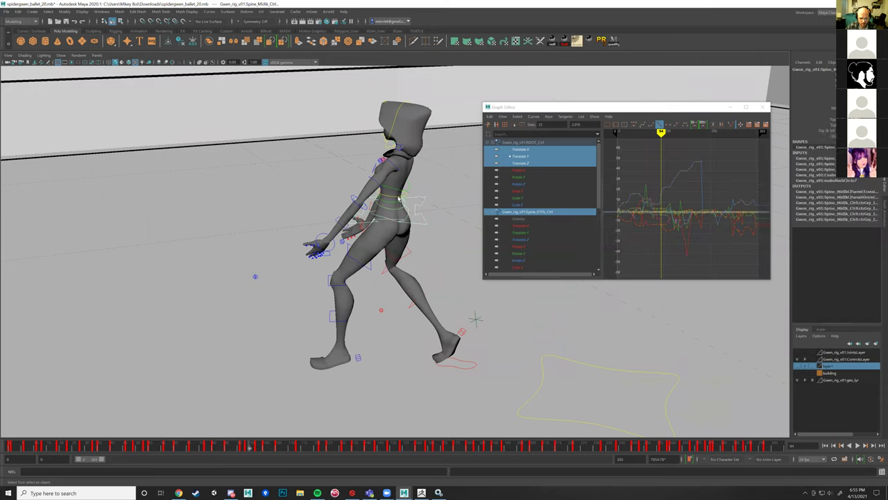
left_click(398, 197, "shift")
left_click(400, 191, "shift")
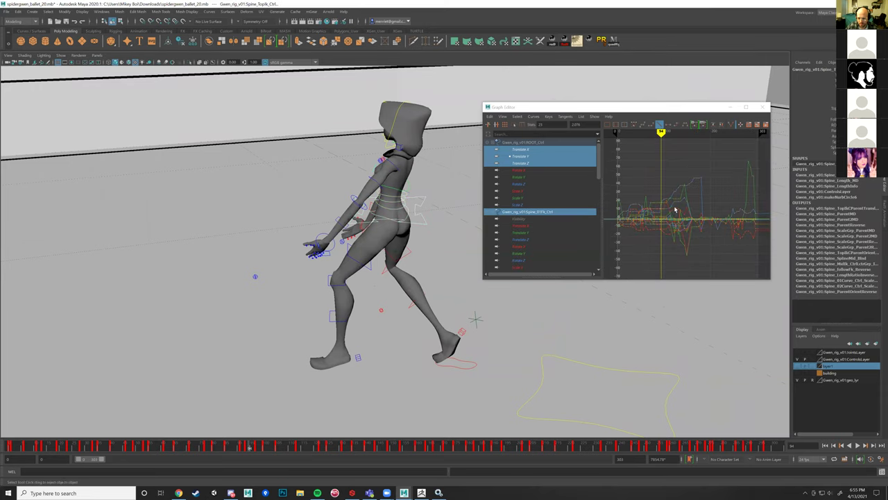
middle_click_drag(424, 350, 339, 255, "alt")
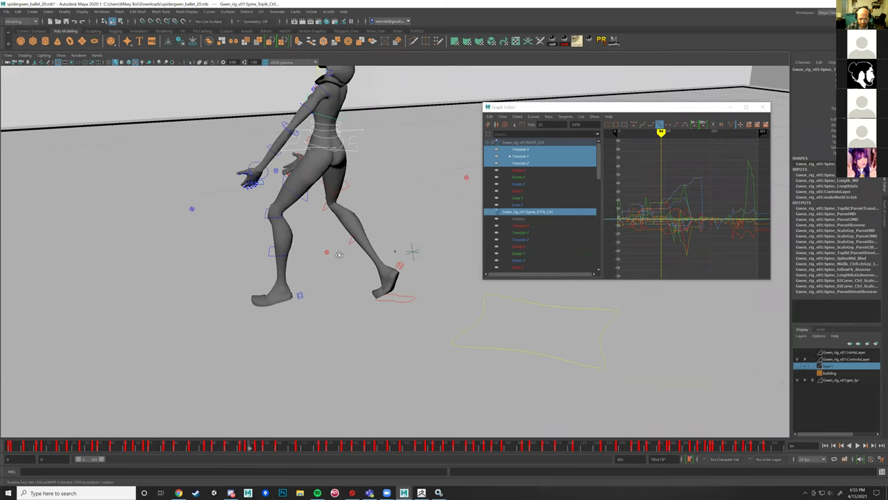
left_click_drag(340, 255, 386, 296, "alt")
middle_click_drag(386, 296, 476, 352, "alt")
middle_click_drag(374, 315, 514, 335, "alt")
left_click_drag(374, 326, 647, 195, "alt")
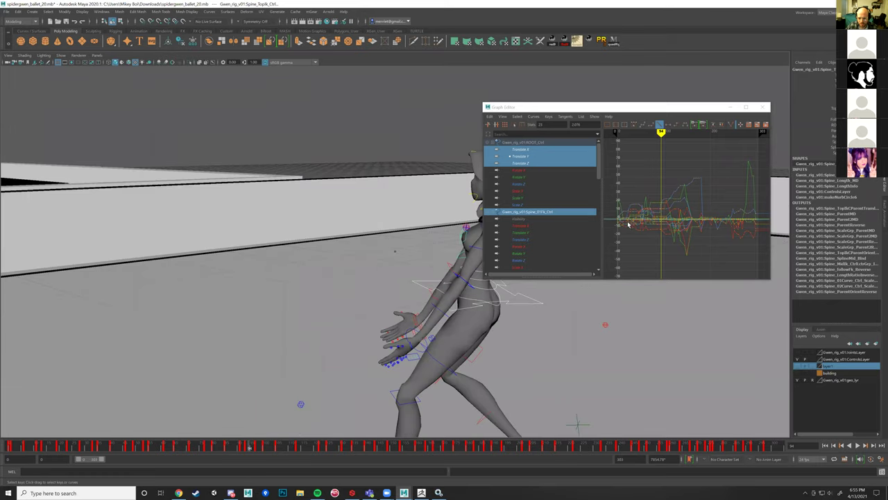
Step: Select the root and spine controls' keys from the start through the stretch after frame 94 and apply auto tangents
scroll(632, 229, "up", 4)
scroll(710, 206, "down", 2)
middle_click_drag(654, 233, 738, 195, "alt")
scroll(674, 212, "up", 3)
scroll(673, 212, "down", 3)
scroll(646, 212, "down", 4)
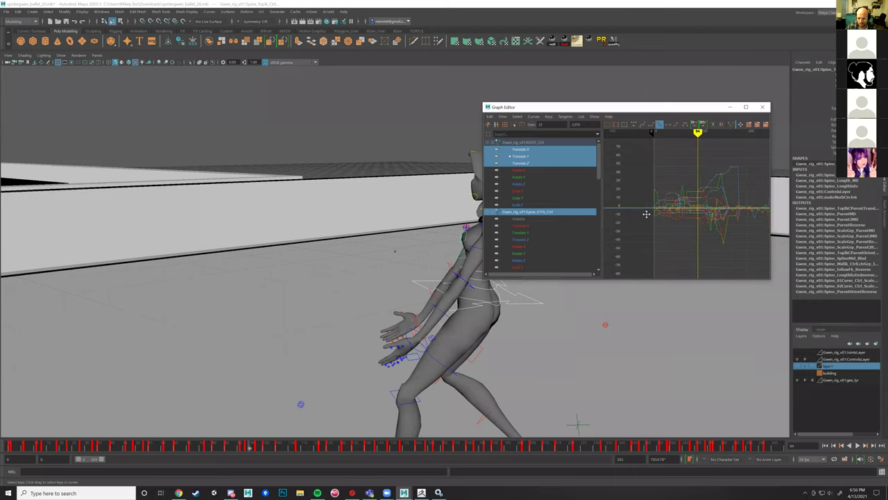
left_click_drag(649, 168, 702, 262)
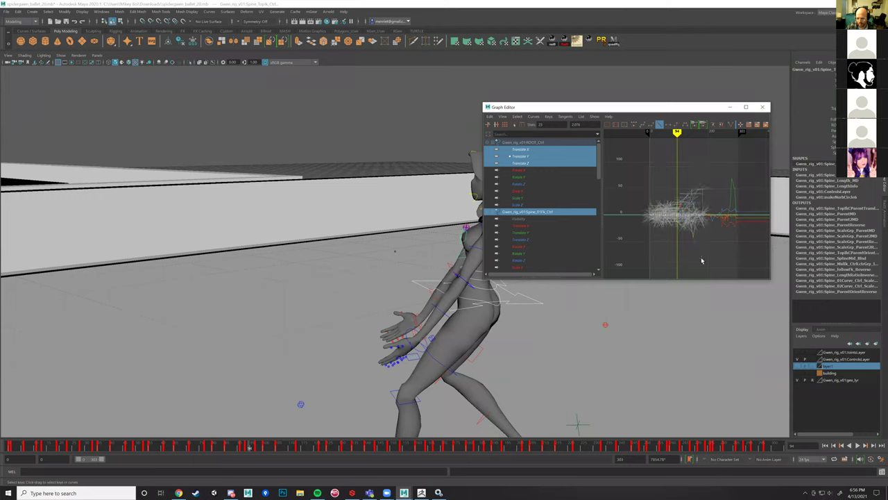
key("f")
right_click_drag(741, 207, 627, 208, "alt")
left_click(634, 127)
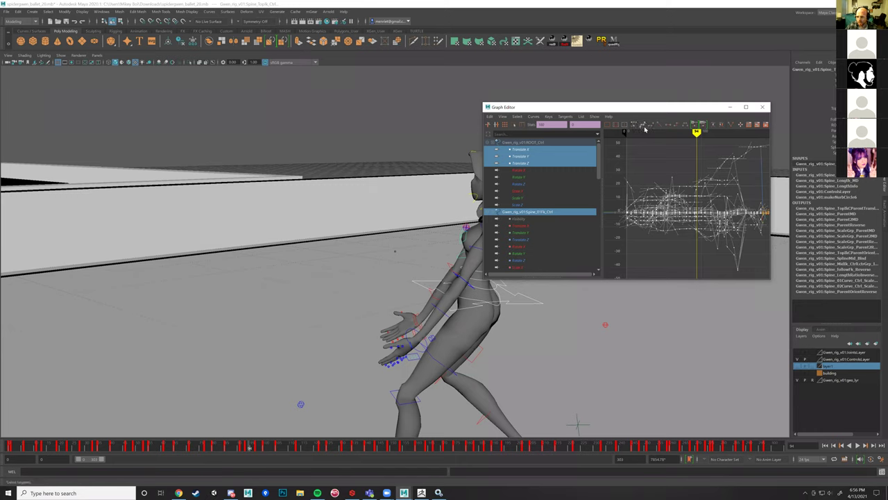
left_click(642, 126)
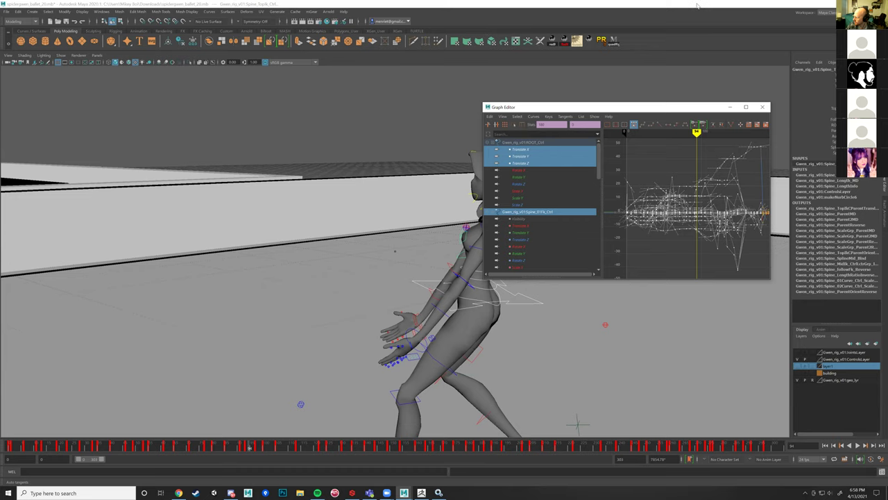
Step: Examine the root and spine curves with auto tangents, briefly enlarging the Graph Editor to full screen
key("super+Up")
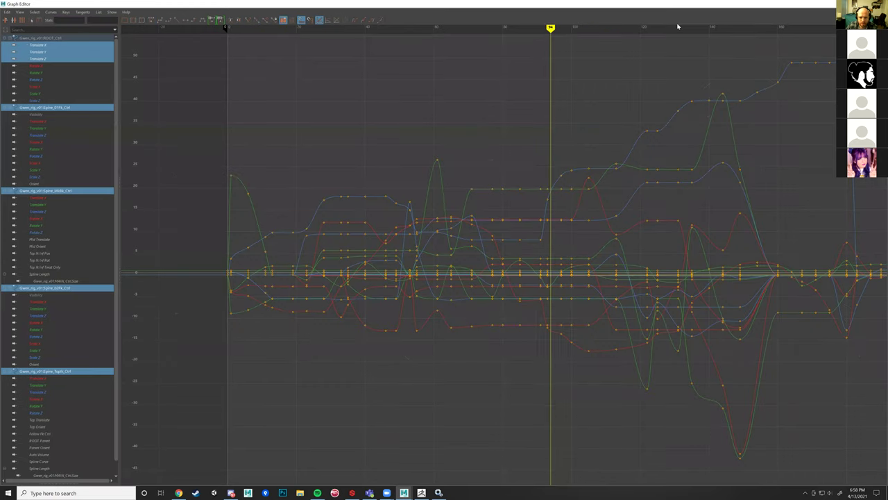
double_click(817, 6)
scroll(682, 201, "up", 5)
scroll(680, 202, "down", 4)
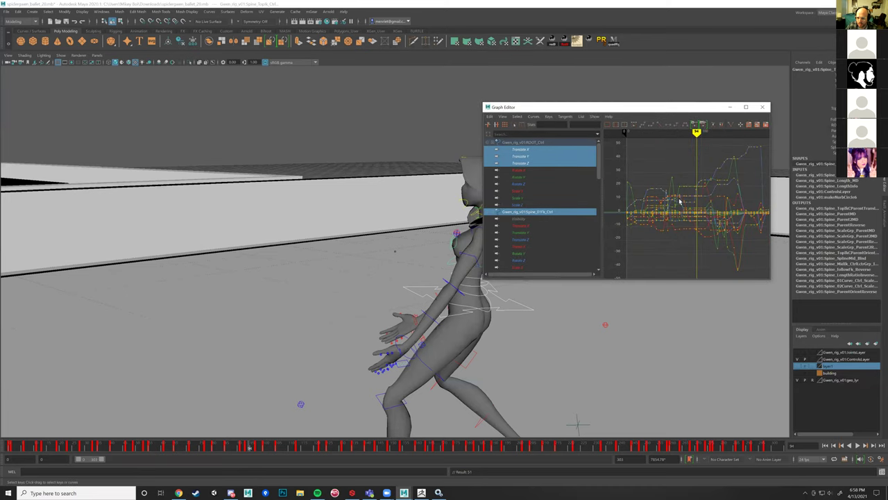
scroll(679, 197, "up", 4)
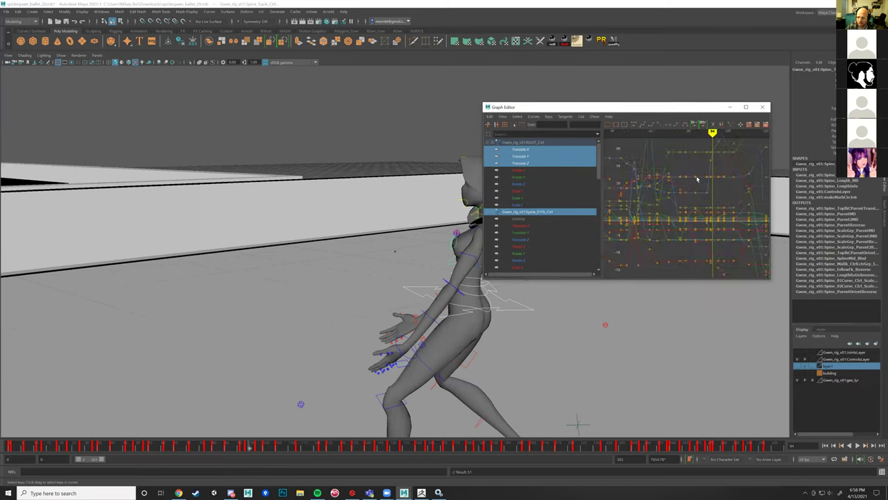
middle_click_drag(697, 177, 635, 171, "alt")
scroll(685, 198, "up", 5)
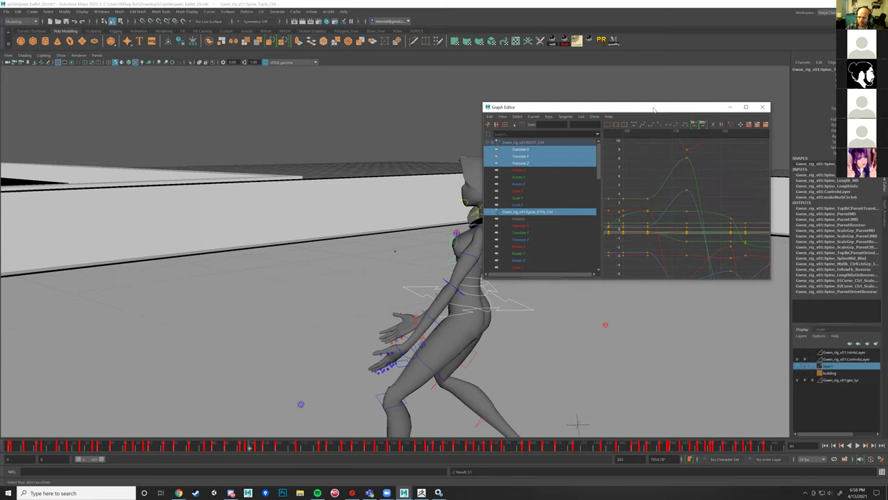
Step: Move the Graph Editor clear of the dancer and scrub the animation around frame 93
left_click_drag(663, 107, 690, 100)
scroll(715, 226, "down", 5)
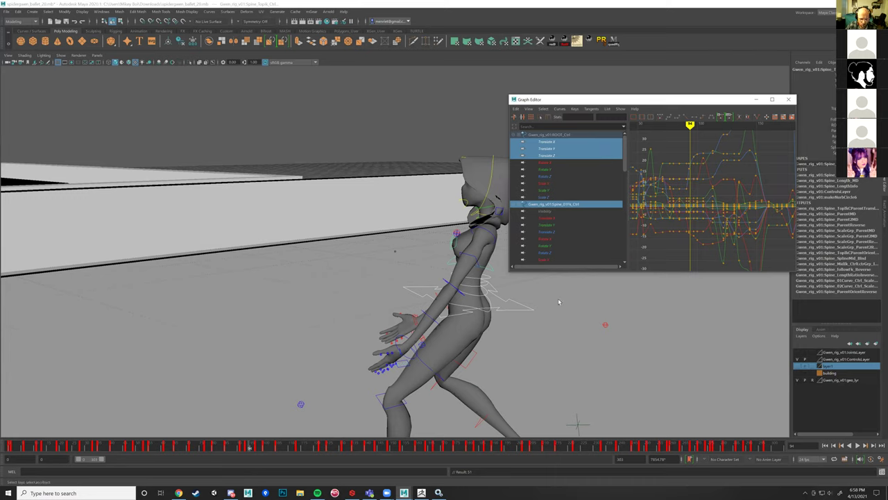
left_click_drag(639, 99, 730, 111)
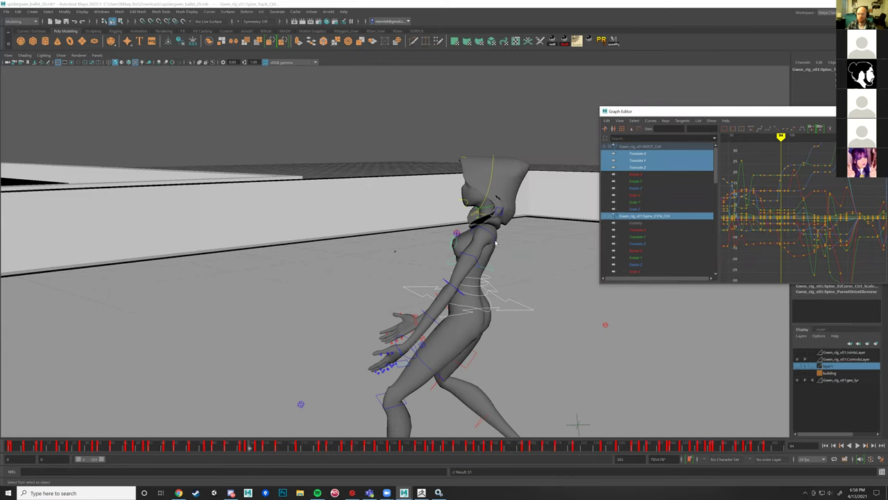
right_click_drag(331, 407, 337, 385, "alt")
left_click_drag(248, 448, 241, 448)
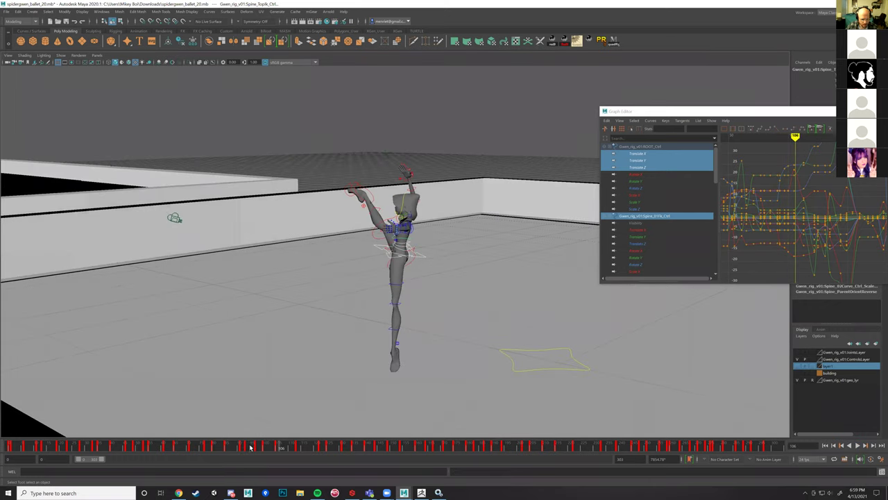
left_click(244, 448)
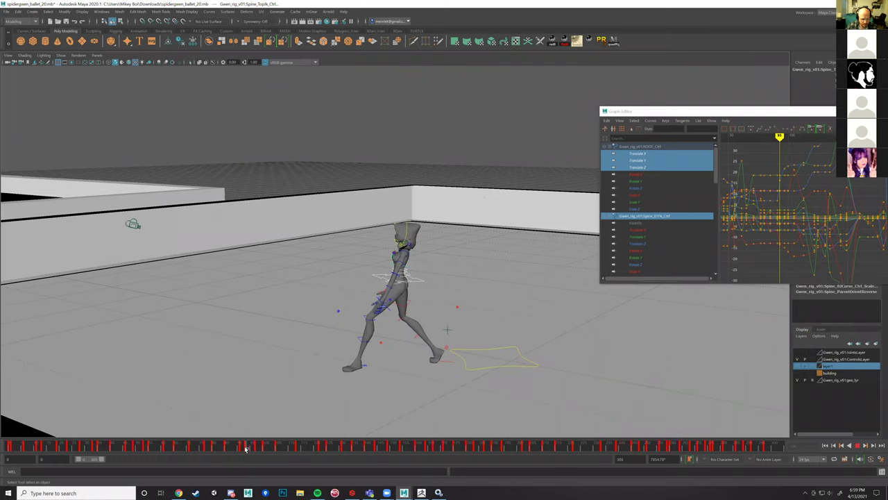
Step: Try deleting the selected controls' keys at frame 93, play the animation to check it, and undo the deletion
right_click(246, 447)
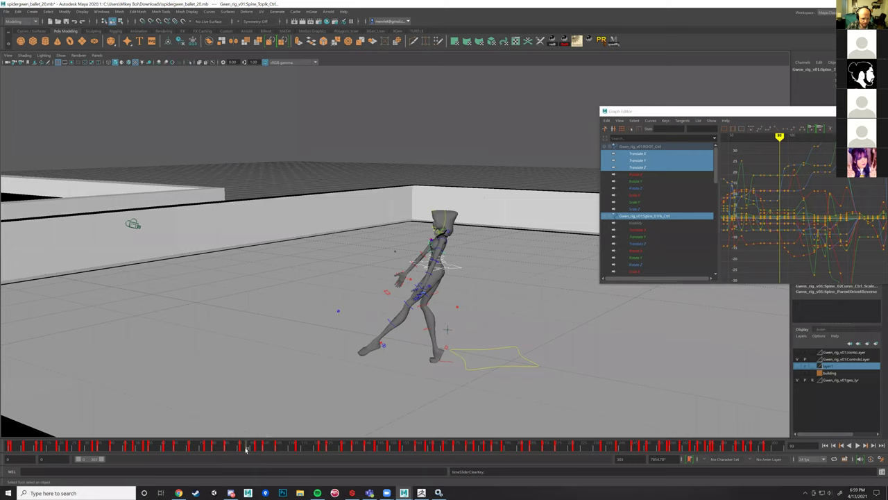
key("alt+v")
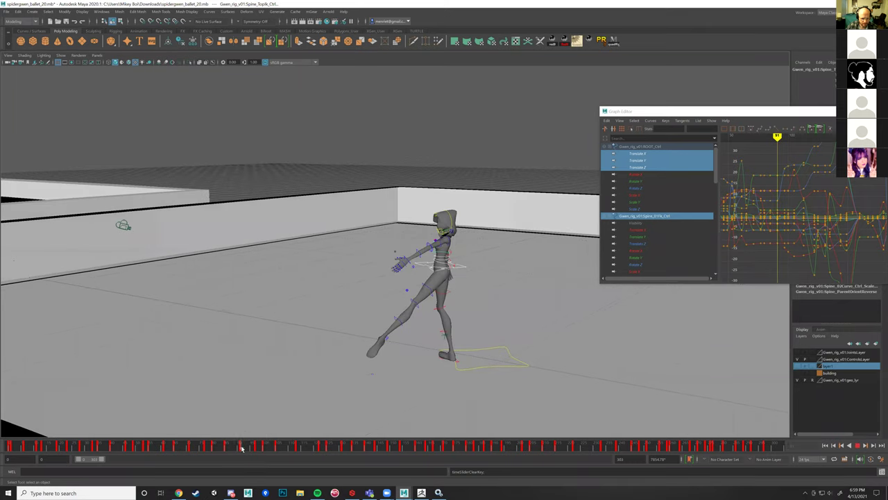
key("alt+v")
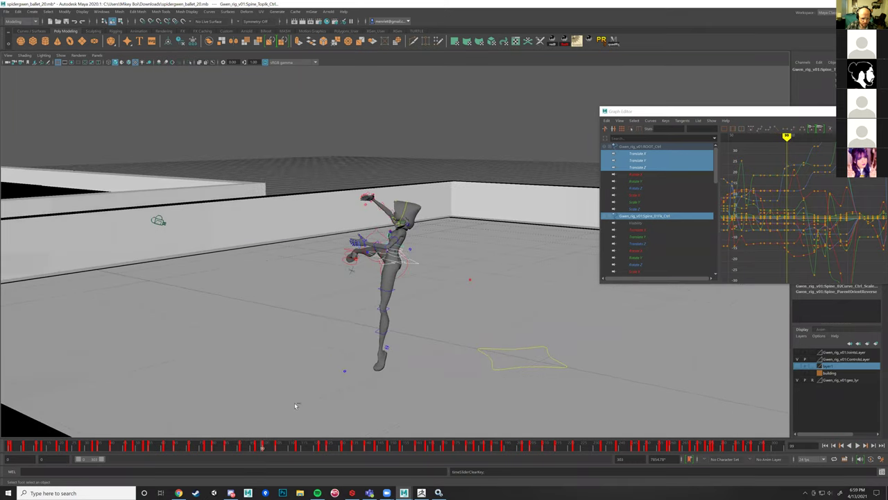
key("ctrl+z")
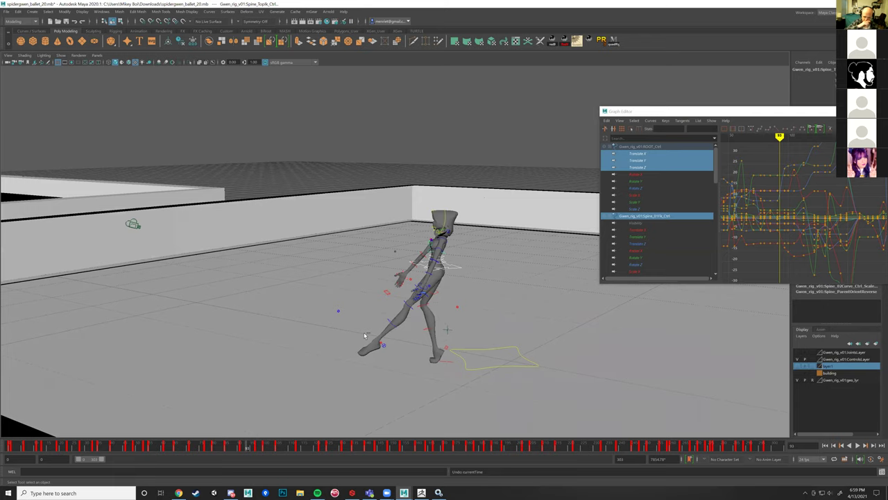
key("ctrl+z")
Step: Select the dancer's root control, delete its key at frame 91, and play back the nearby frames to check the motion
key("alt+v")
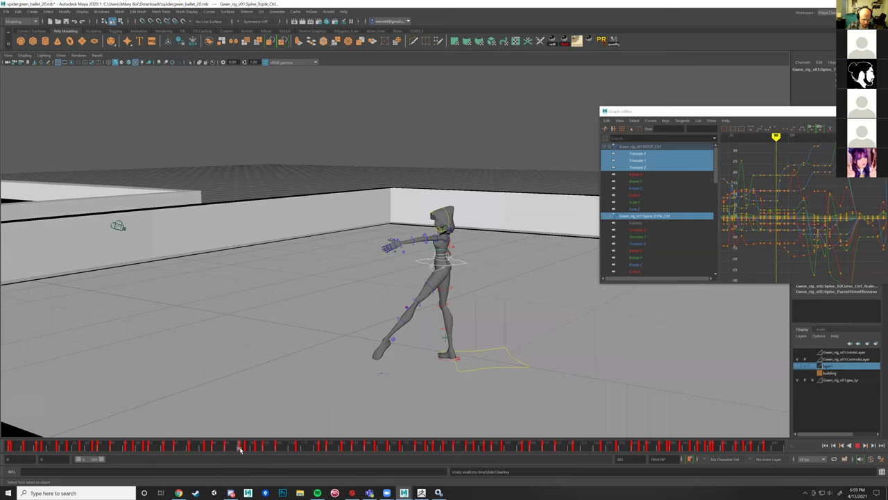
key("alt+v")
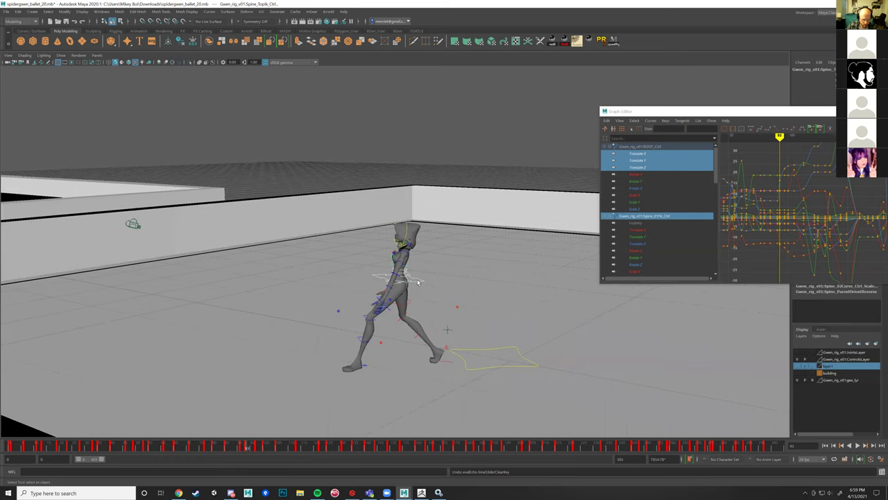
left_click(417, 279)
left_click(418, 281)
key("w")
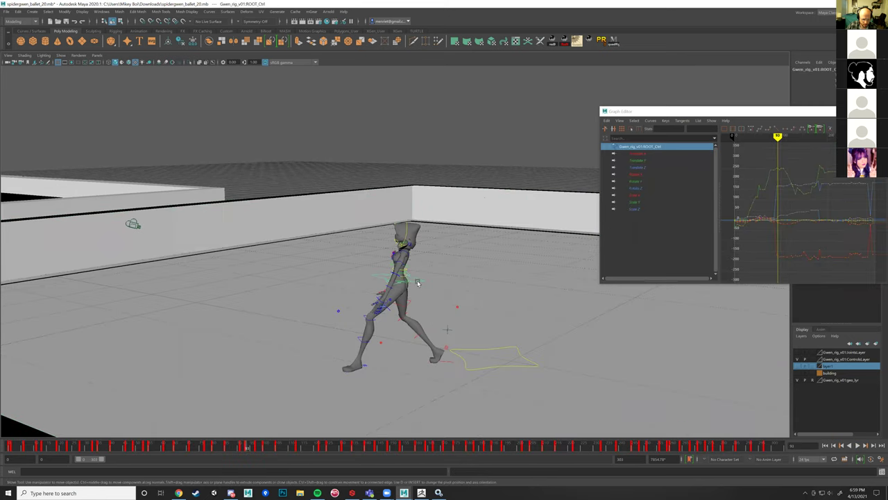
key("alt+v")
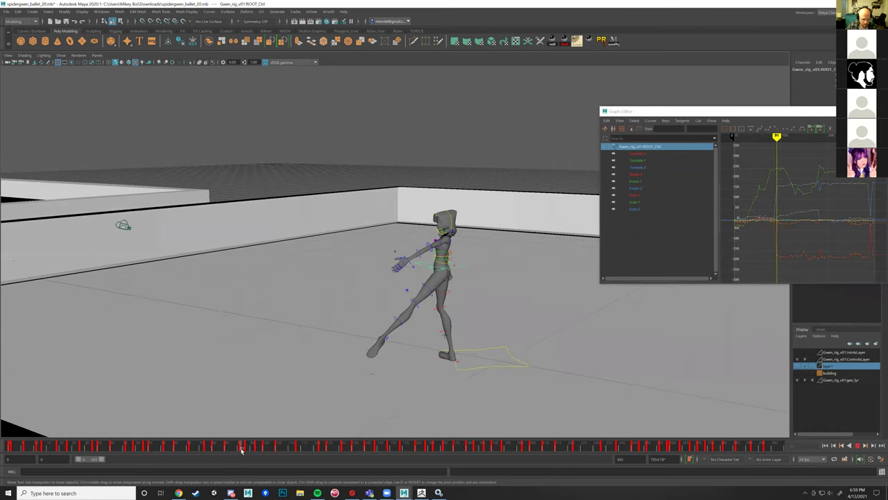
right_click(243, 450)
left_click(263, 341)
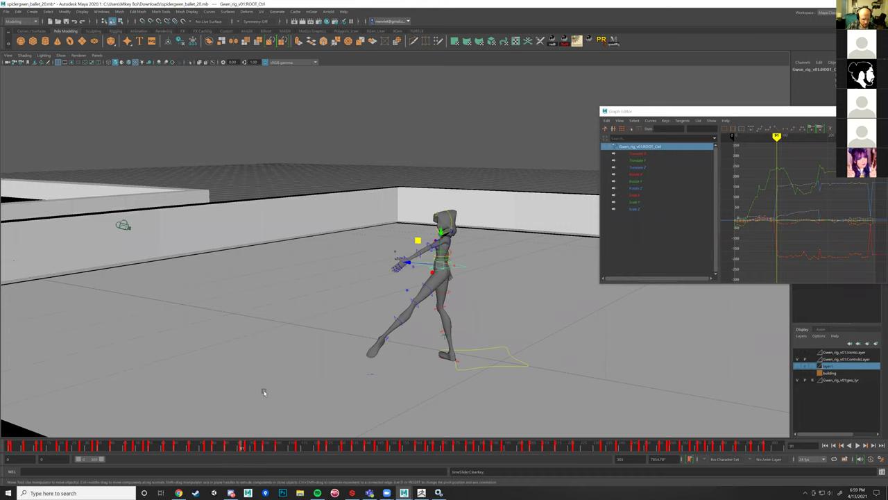
key("alt+v")
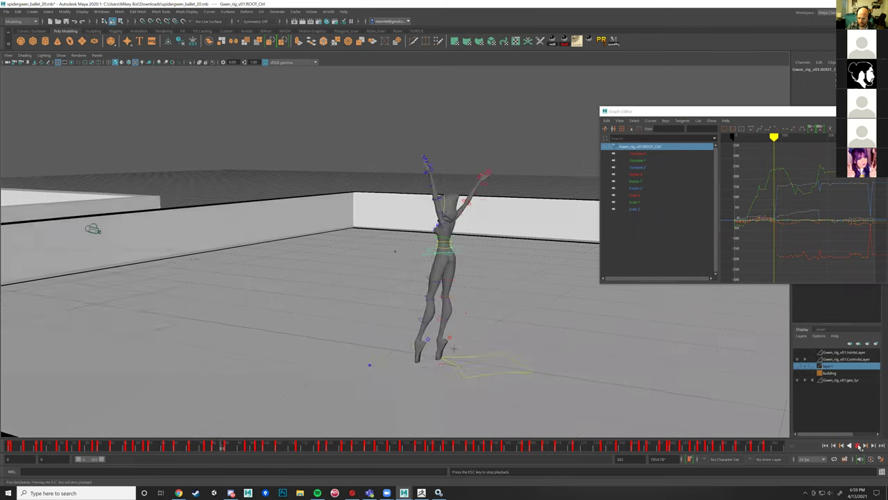
key("Escape")
key("alt+v")
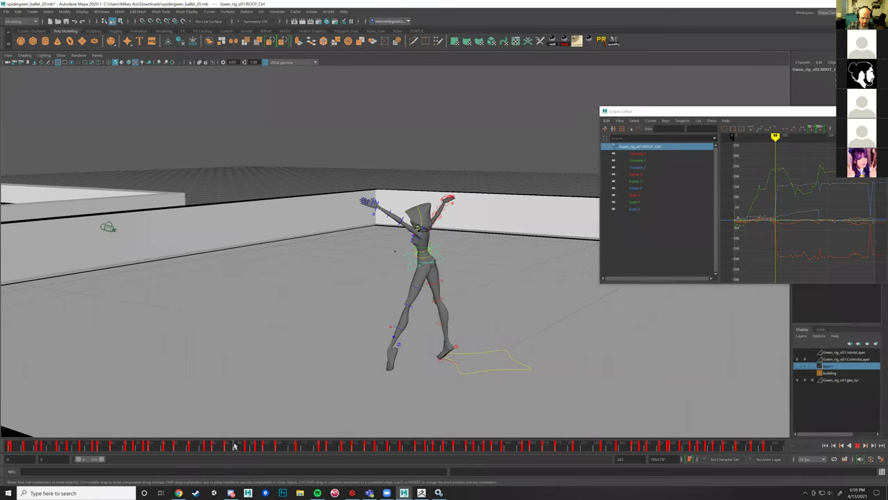
Step: Put the selected environment mesh on a new display layer and set that layer to reference so it cannot be selected
left_click(426, 374)
left_click(428, 375)
left_click(313, 214)
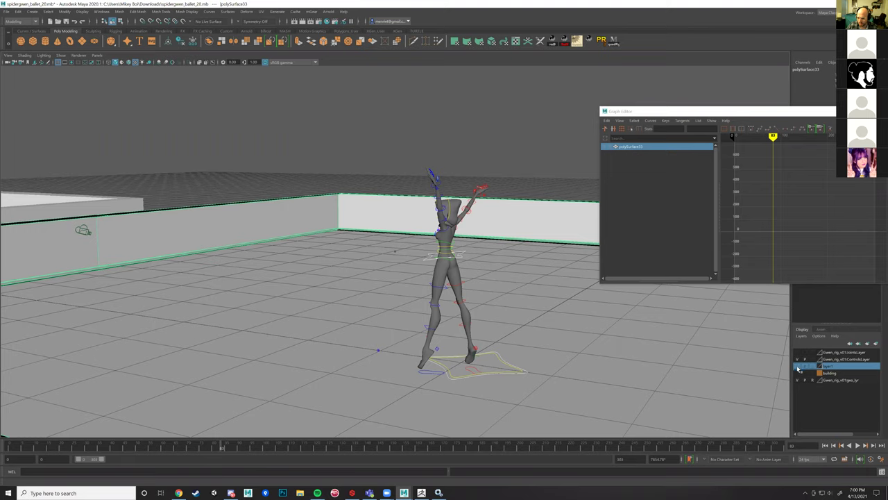
left_click(876, 344)
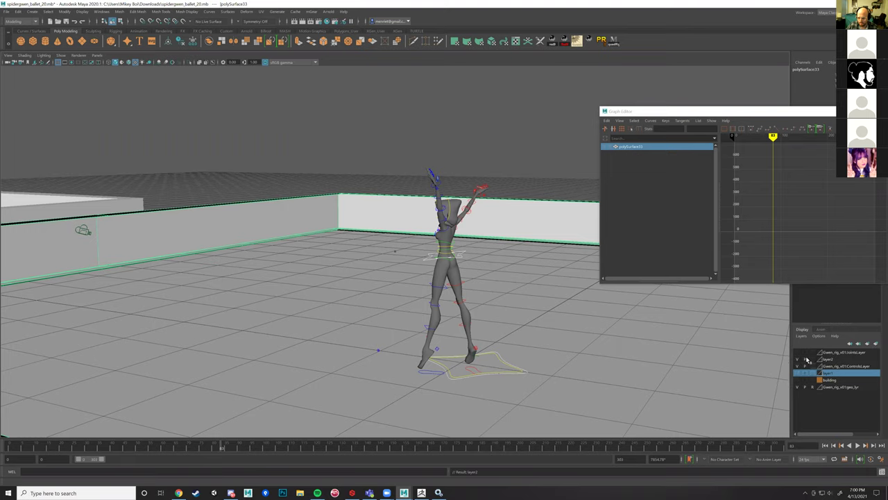
left_click(813, 360)
left_click(813, 360)
left_click(573, 322)
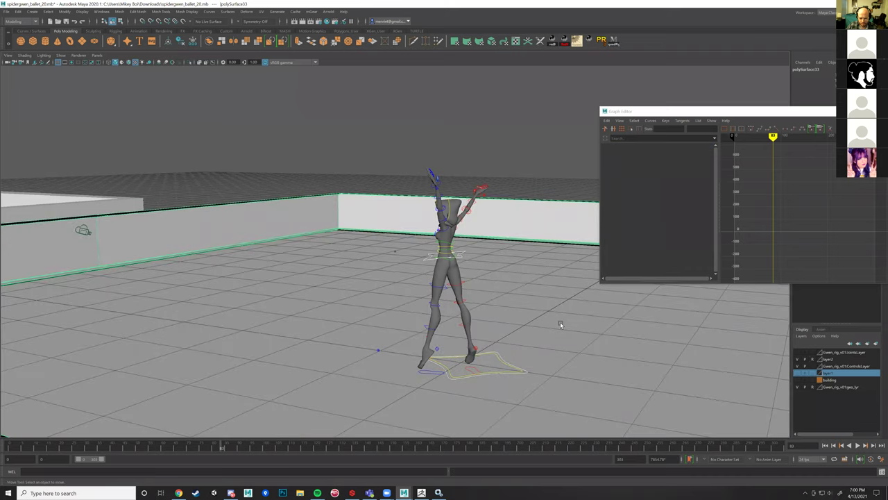
Step: Raise the left foot IK control slightly at frame 82 and turn on automatic keyframing
left_click(427, 377)
left_click_drag(211, 449, 218, 448)
key("alt+v")
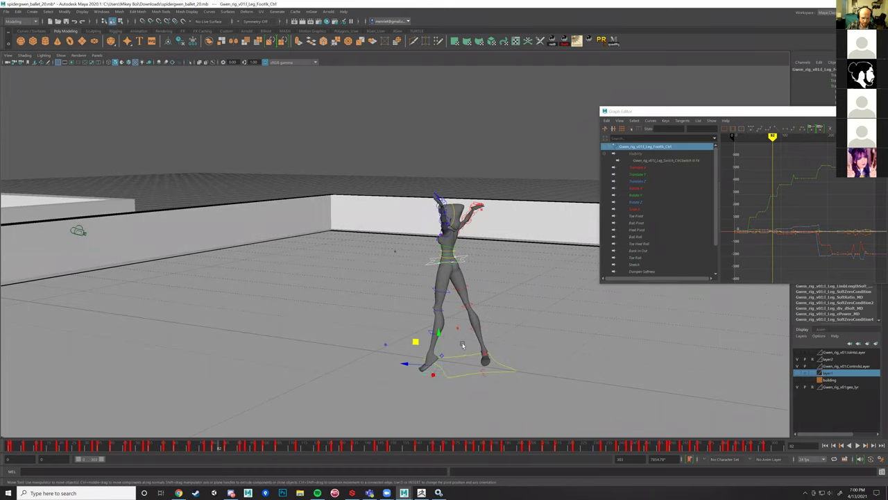
left_click_drag(439, 332, 440, 332)
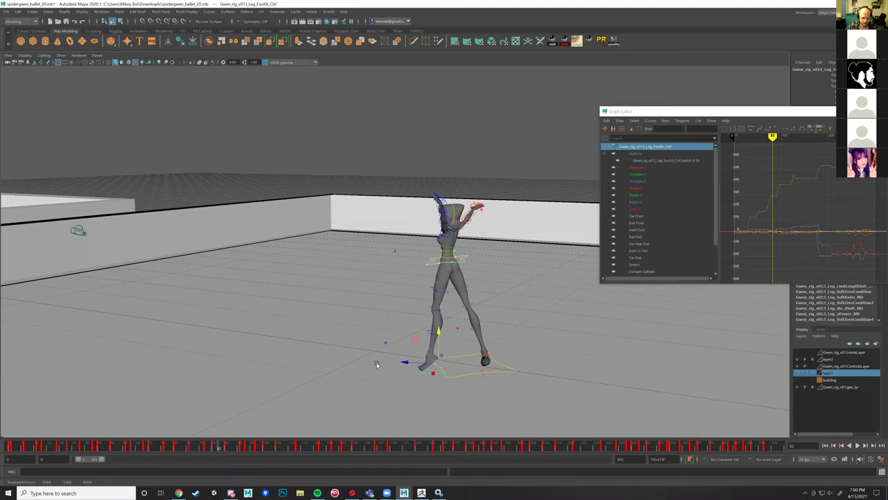
left_click(871, 459)
key("alt+v")
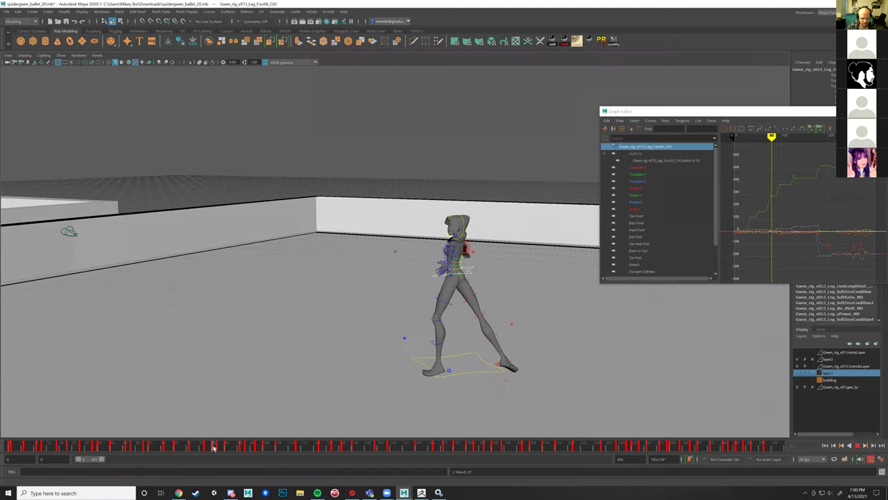
Step: Raise the left foot IK control a little further at frame 82, comparing the pose with the neighbouring keys
left_click(219, 447)
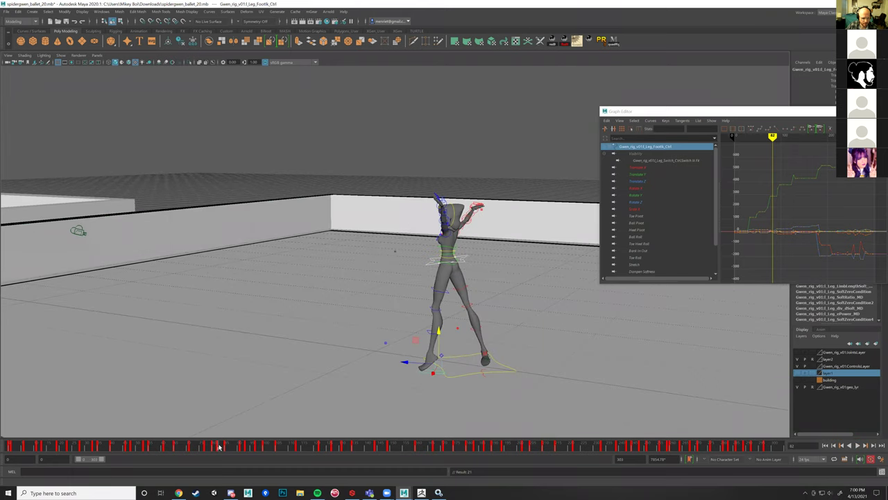
key("comma")
key("period")
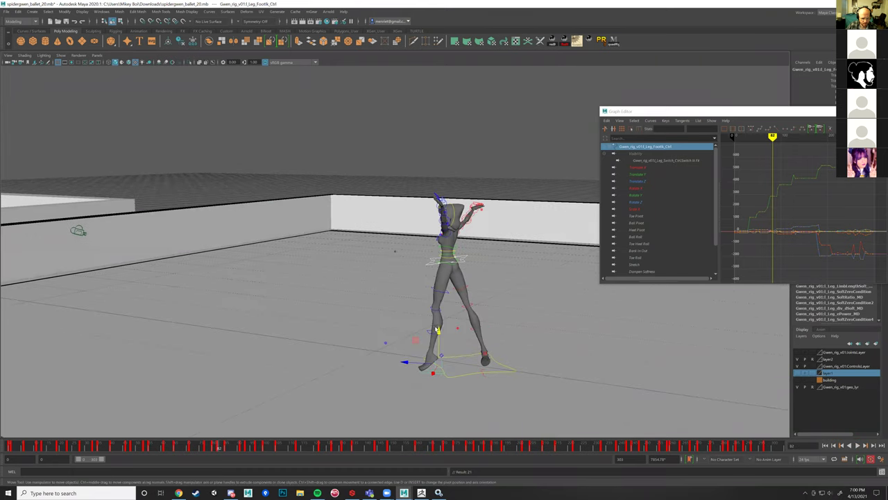
left_click_drag(438, 330, 439, 329)
key("comma")
key("period")
Step: Raise the left foot IK control at frame 85 and shift it slightly toward the right foot
left_click_drag(212, 447, 227, 449)
key("q")
left_click_drag(433, 325, 431, 323)
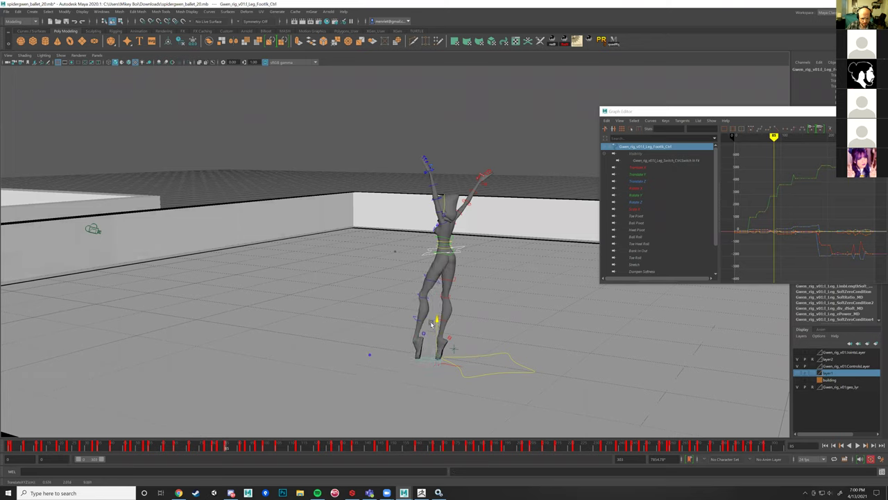
left_click_drag(416, 331, 417, 329)
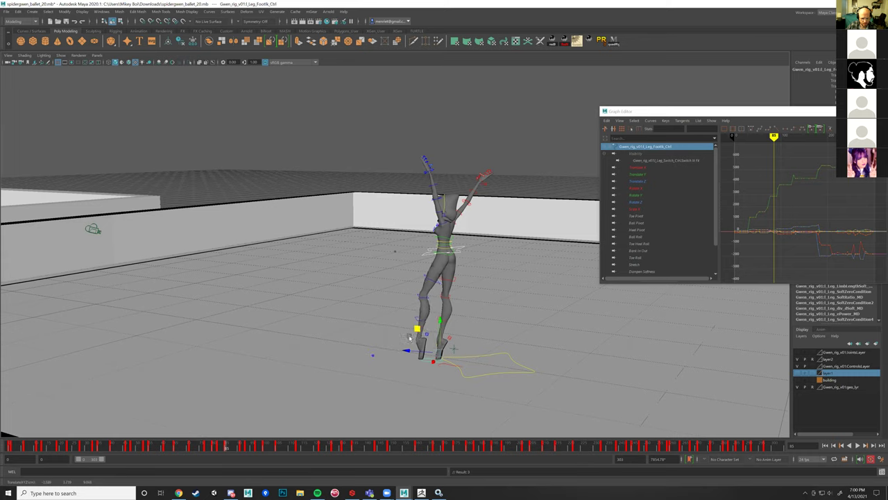
Step: Delete the left foot IK control's key at frame 91
left_click_drag(223, 445, 240, 438)
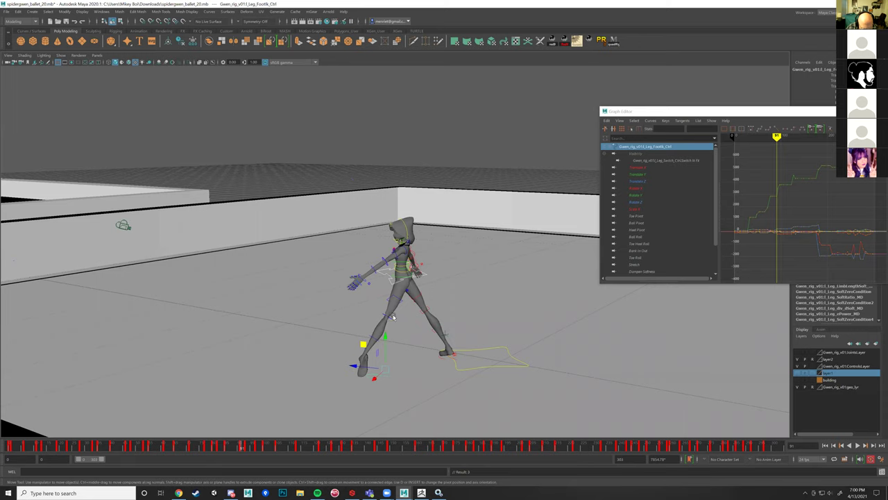
mouse_move(240, 447)
left_mouse_down()
mouse_move(231, 448)
mouse_move(245, 448)
left_mouse_up()
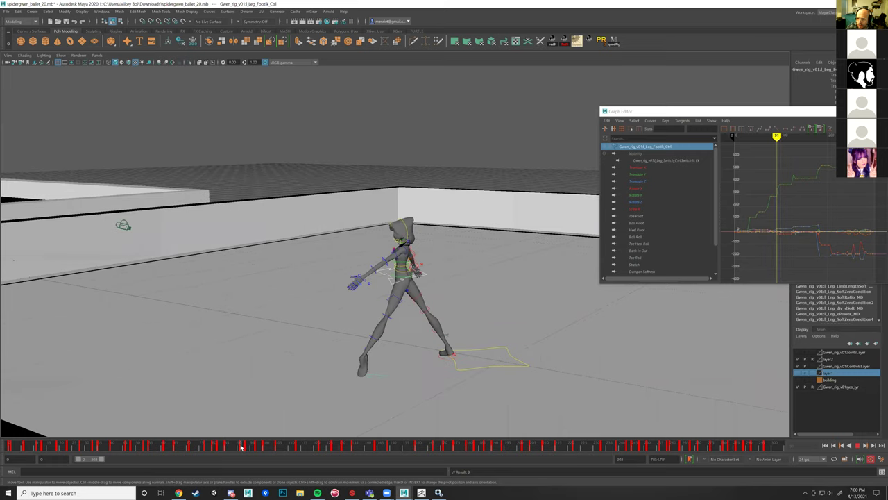
right_click(241, 448)
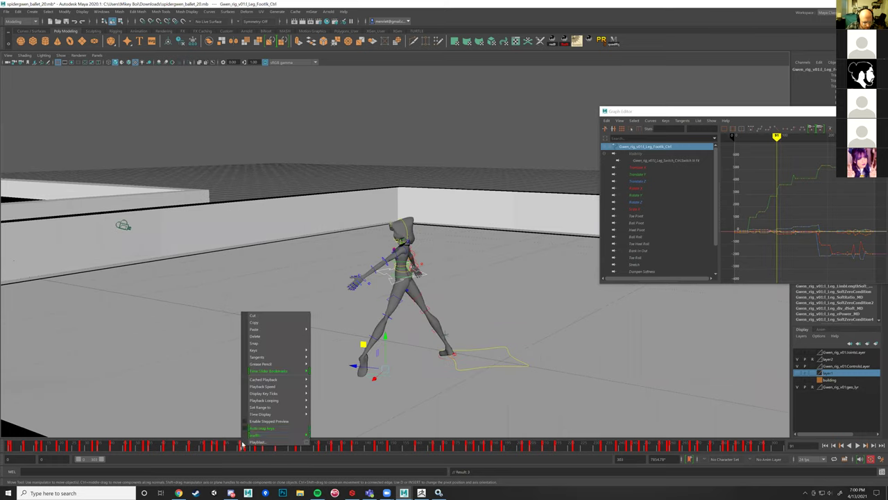
left_click(263, 339)
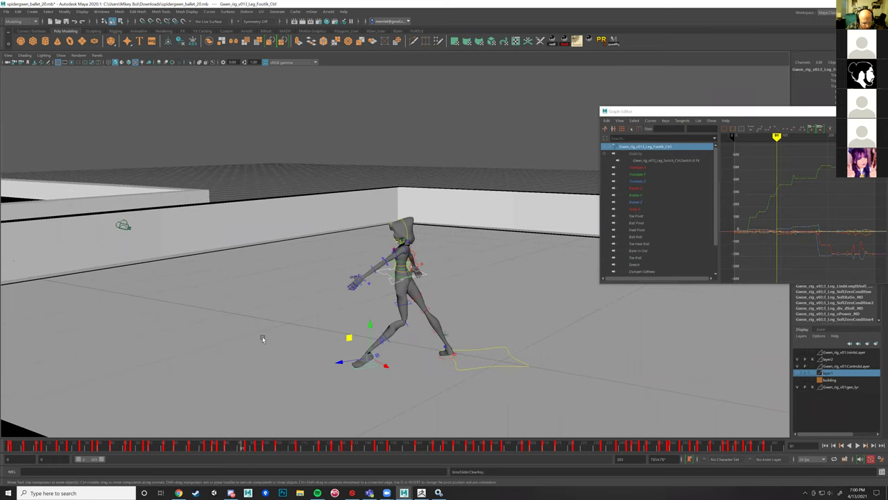
Step: Move the Graph Editor fully into view and try deleting the left knee curve control's key at frame 91
left_click(415, 336)
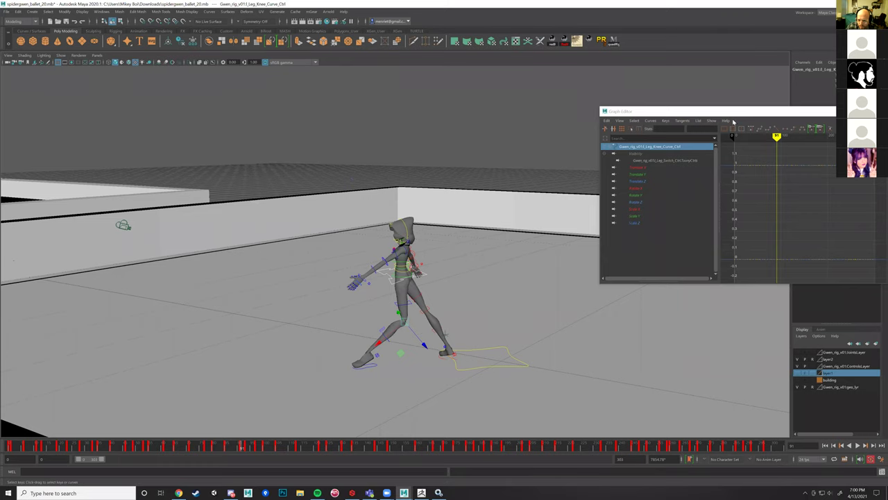
left_click(741, 114)
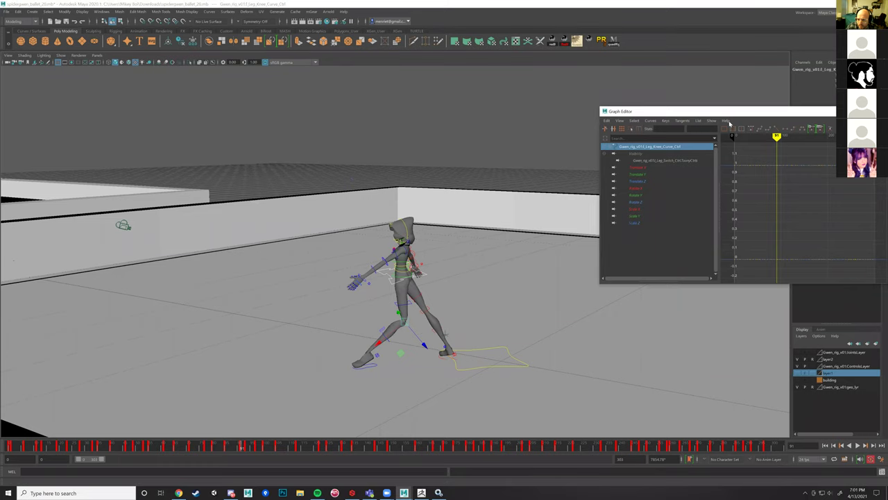
left_click_drag(729, 123, 633, 161)
right_click_drag(239, 447, 255, 338)
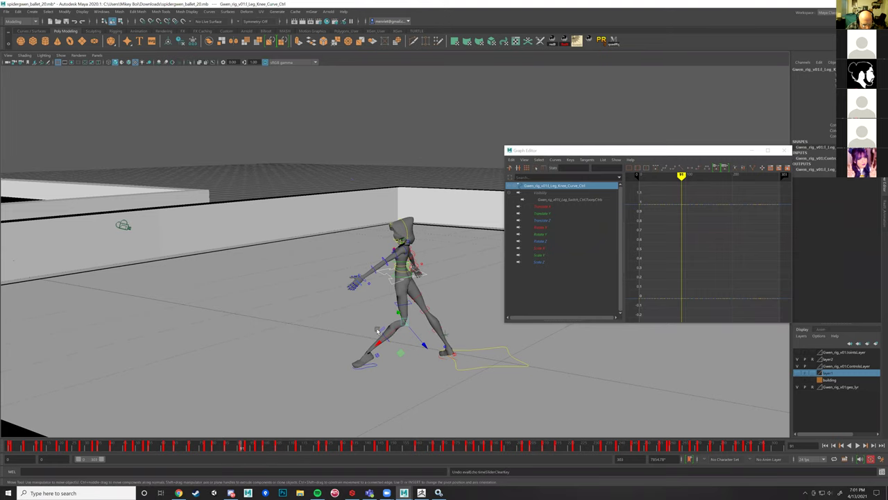
Step: Inspect the bent left leg up close in the perspective view and select its knee IK control
key("space")
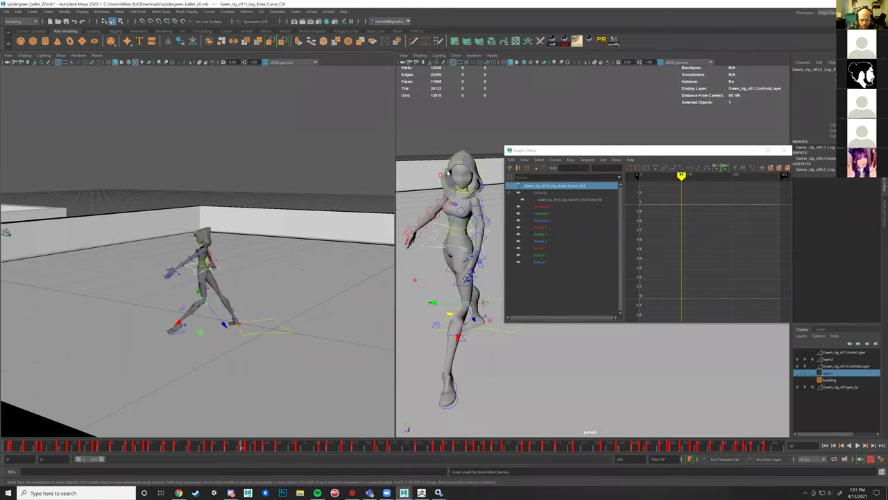
key("space")
key("f")
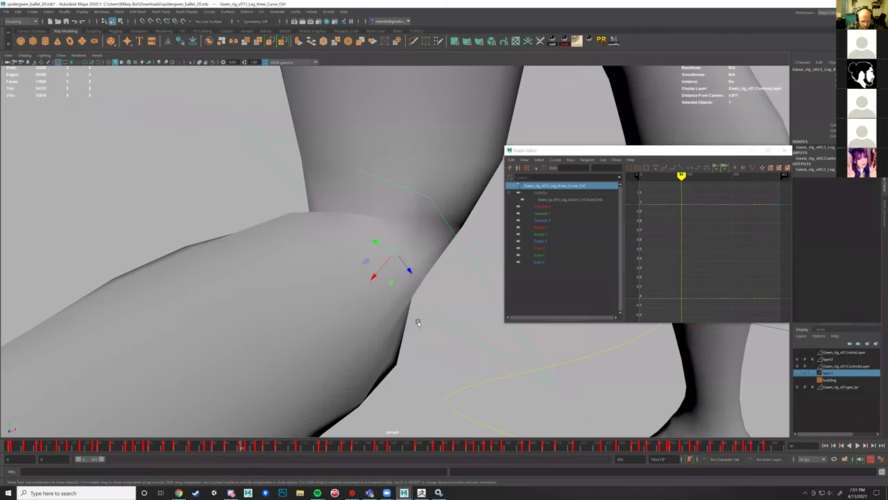
scroll(417, 320, "down", 6)
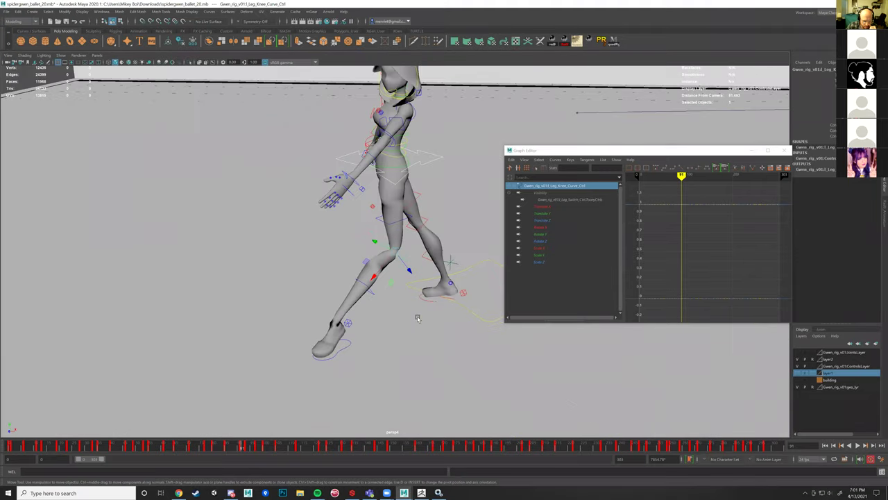
left_click_drag(406, 314, 363, 232, "alt")
left_click(450, 318)
key("space")
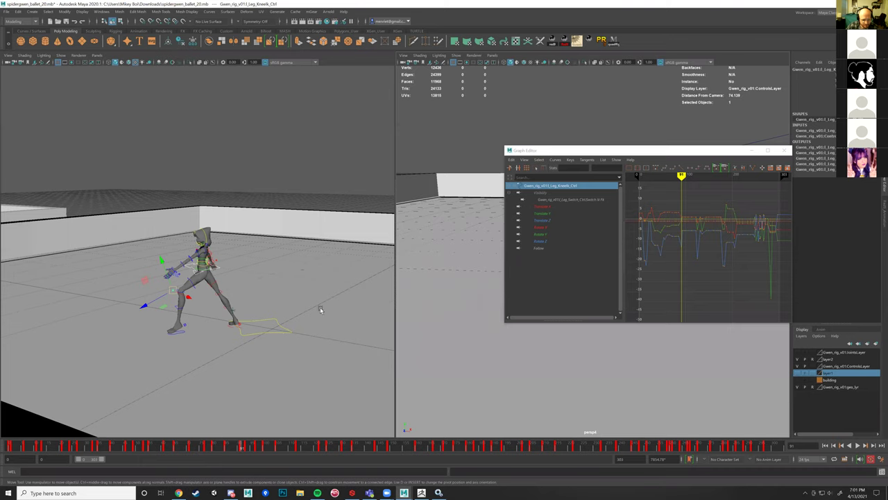
Step: Return to frame 85, select the root control for moving, and isolate its Translate X curve in the Graph Editor
mouse_move(241, 446)
left_mouse_down()
mouse_move(225, 446)
mouse_move(268, 431)
mouse_move(215, 437)
mouse_move(234, 419)
mouse_move(226, 414)
mouse_move(239, 230)
left_mouse_up()
left_click(243, 251)
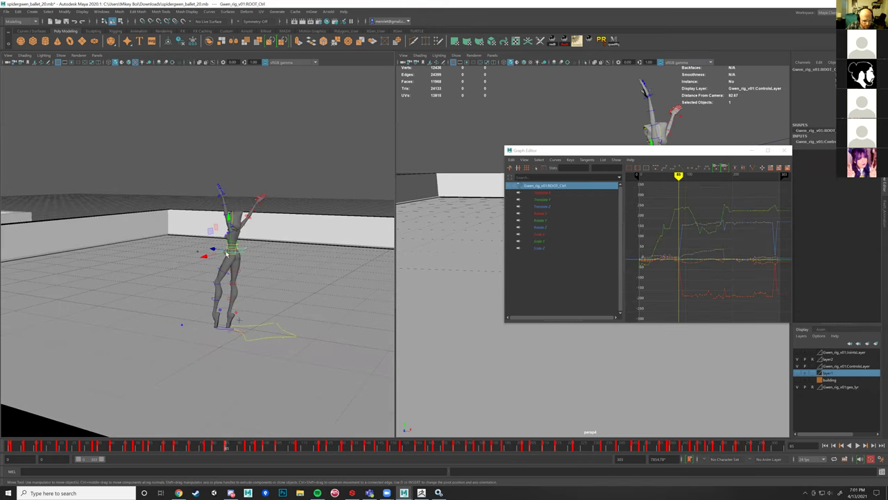
key("w")
left_click(232, 254)
left_click_drag(267, 263, 197, 254)
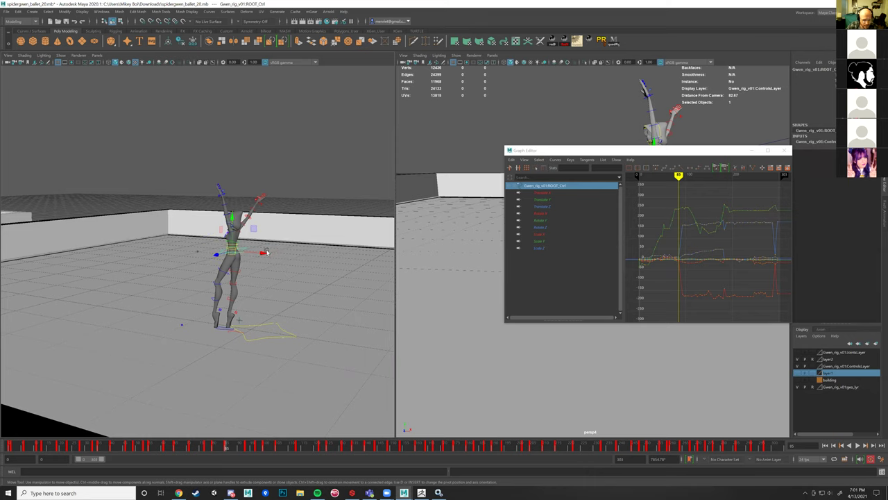
left_click(543, 193)
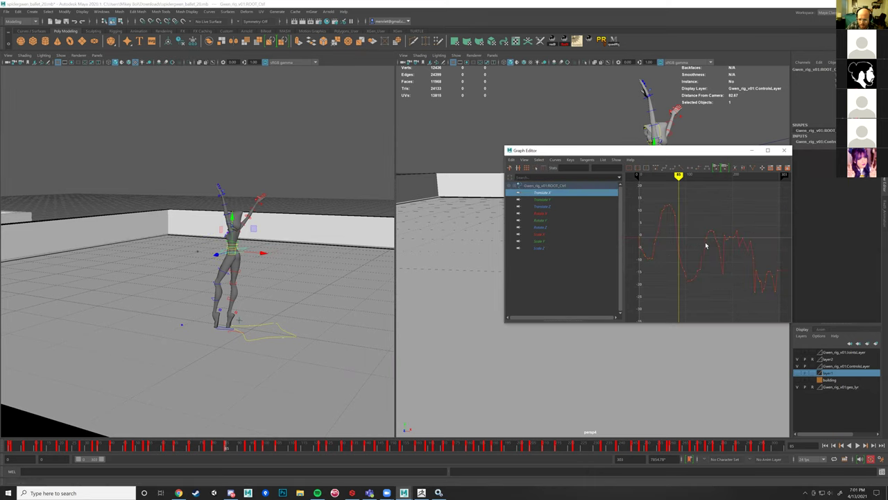
Step: Try shifting the root's Translate X keys around frame 85, undo the shift, and examine the curve's steep drop
scroll(707, 250, "up", 5)
middle_click_drag(694, 251, 781, 257, "alt")
left_click_drag(717, 234, 688, 268)
middle_click_drag(689, 270, 679, 289, "shift")
key("ctrl+z")
scroll(680, 287, "down", 4)
scroll(688, 262, "up", 4)
middle_click_drag(697, 246, 681, 234, "alt")
mouse_move(219, 446)
left_mouse_down()
mouse_move(192, 446)
mouse_move(239, 442)
mouse_move(219, 443)
mouse_move(238, 433)
mouse_move(227, 436)
left_mouse_up()
scroll(699, 259, "down", 3)
scroll(707, 268, "up", 3)
left_click(711, 270)
scroll(709, 291, "down", 4)
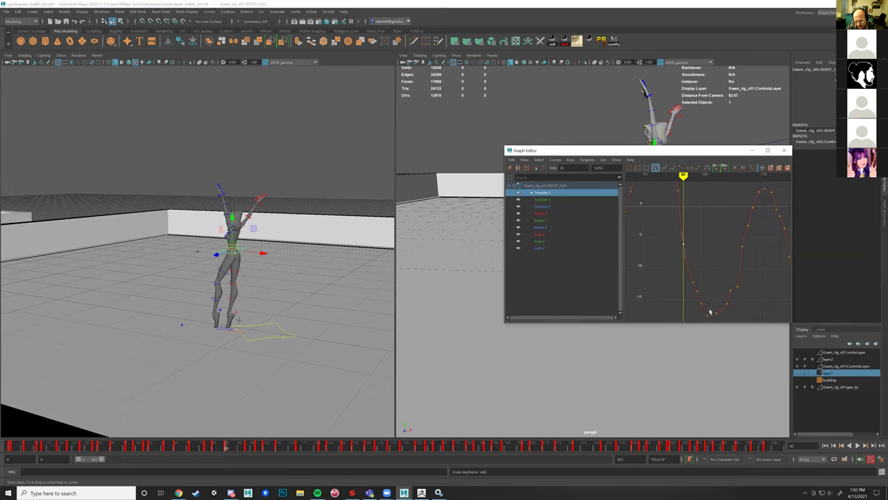
Step: Show the root's Translate Z curve alongside Translate X and delete the Translate X key just after frame 85
left_click(540, 207, "ctrl")
scroll(692, 267, "up", 3)
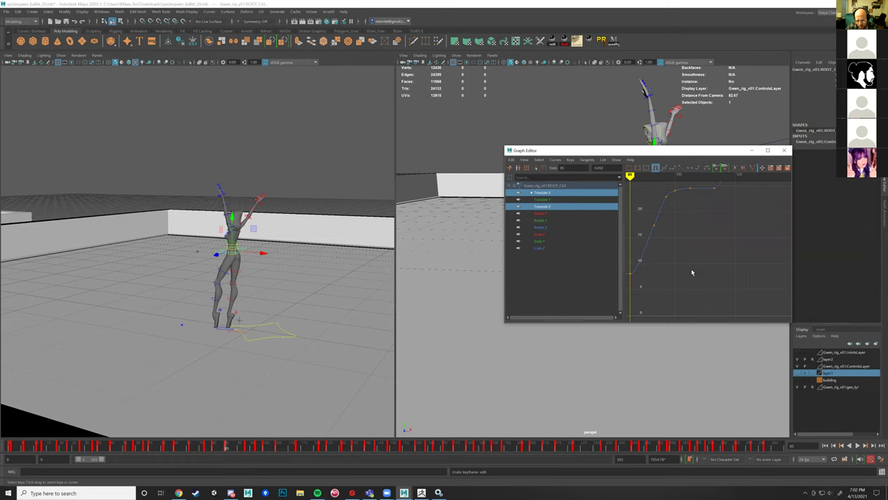
middle_click_drag(690, 271, 724, 221, "alt")
scroll(759, 256, "down", 3)
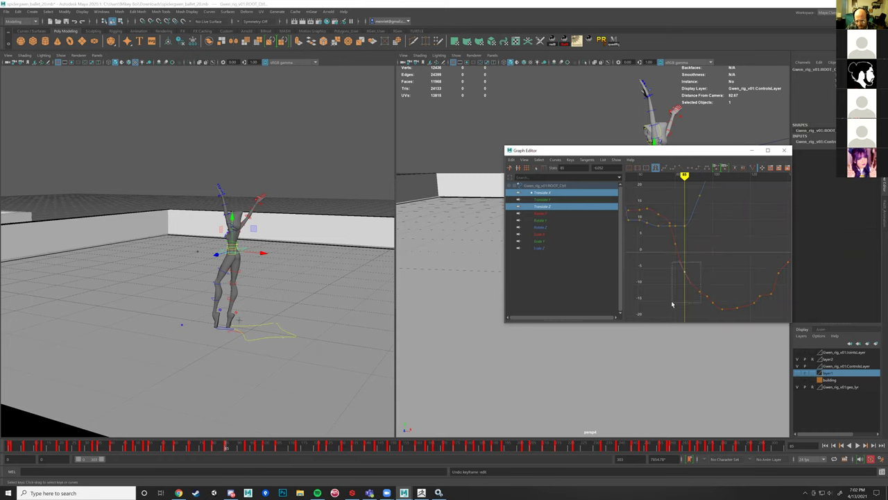
left_click(719, 308)
left_click_drag(707, 305, 695, 300)
key("Delete")
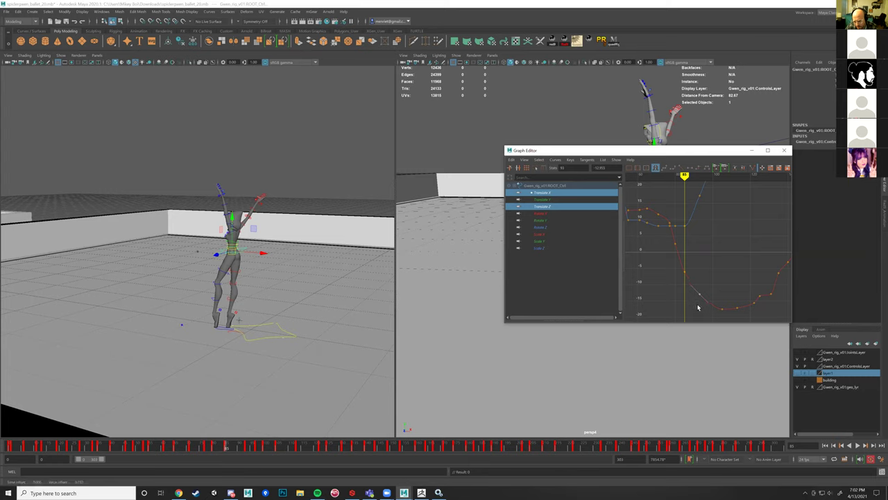
Step: Scrub the dancer's motion between frames 84 and 90 while viewing the root's path from above in the second viewport
left_click(692, 259)
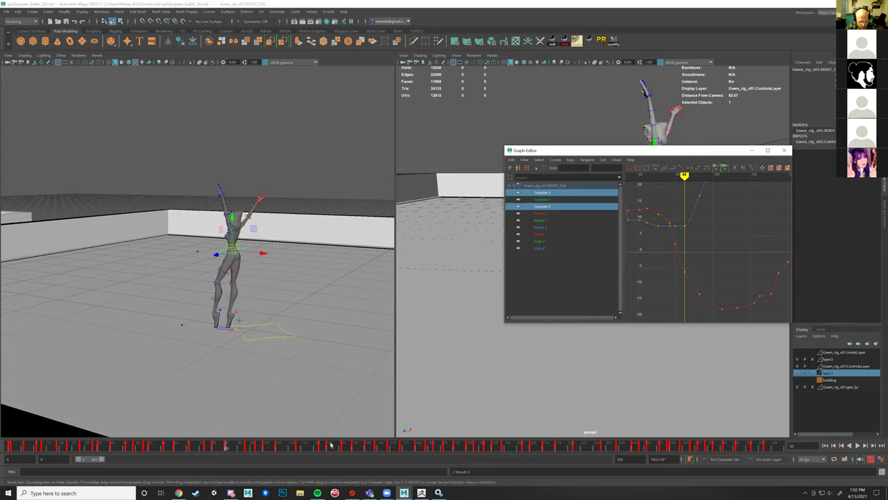
mouse_move(221, 444)
left_mouse_down()
mouse_move(203, 444)
mouse_move(236, 440)
left_mouse_up()
key("alt+v")
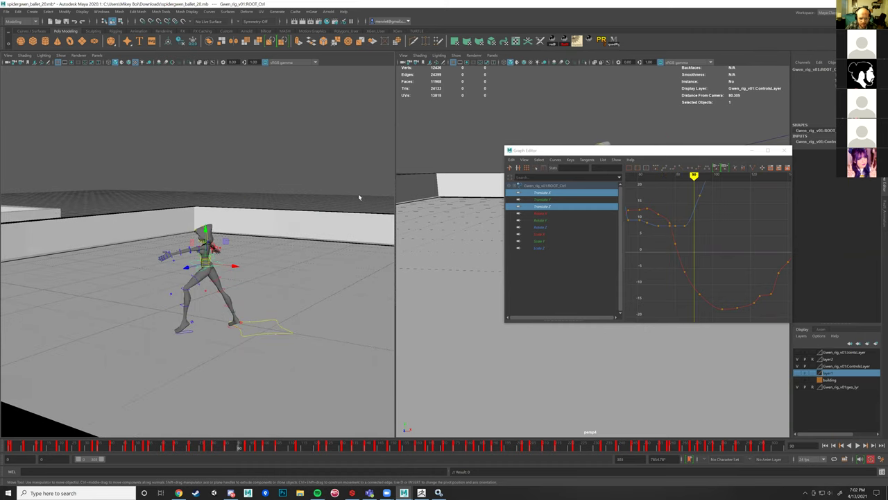
left_click_drag(639, 151, 709, 298)
left_click_drag(624, 182, 564, 194, "alt")
scroll(568, 235, "down", 5)
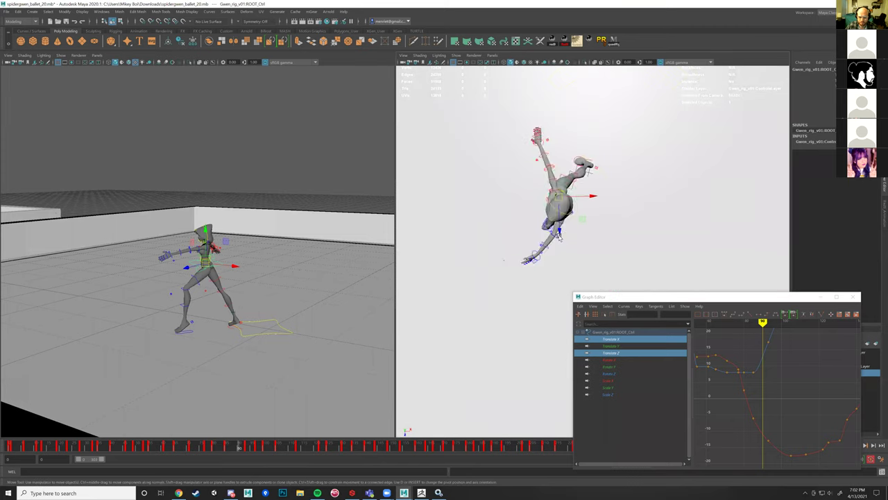
mouse_move(236, 446)
left_mouse_down()
mouse_move(250, 447)
mouse_move(224, 448)
left_mouse_up()
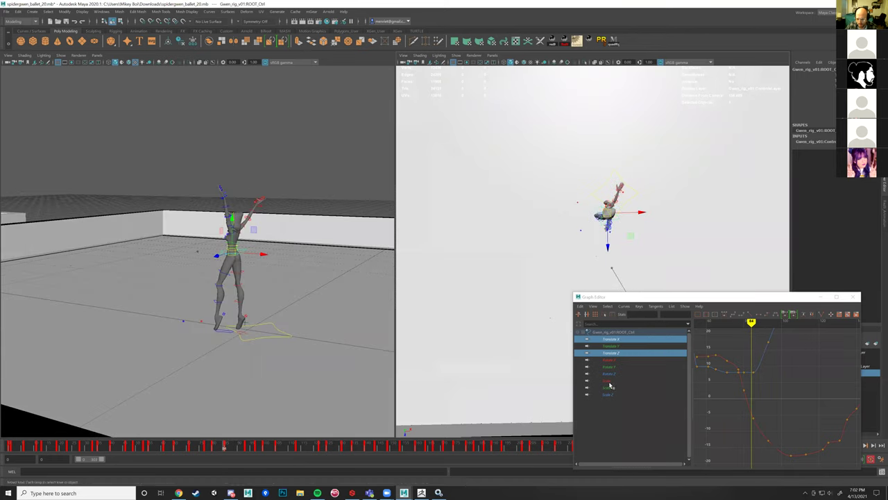
Step: Raise the root's Translate Z key at frame 85 to smooth the curve's climb, and play back the animation to check it
mouse_move(778, 378)
middle_mouse_down("alt")
mouse_move(759, 419)
mouse_move(762, 392)
middle_mouse_up("alt")
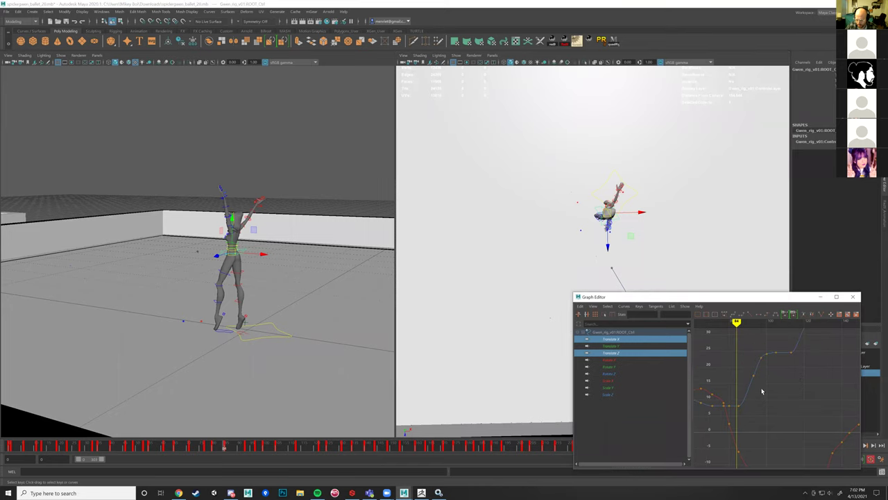
mouse_move(229, 448)
left_mouse_down()
mouse_move(203, 446)
mouse_move(244, 431)
mouse_move(223, 428)
mouse_move(228, 421)
mouse_move(228, 446)
mouse_move(250, 445)
mouse_move(236, 445)
left_mouse_up()
left_click(738, 414)
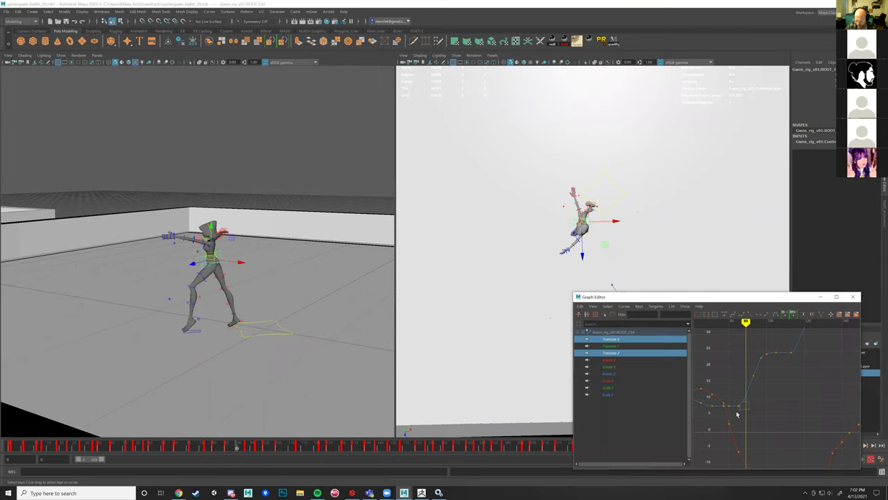
middle_click_drag(744, 410, 757, 374)
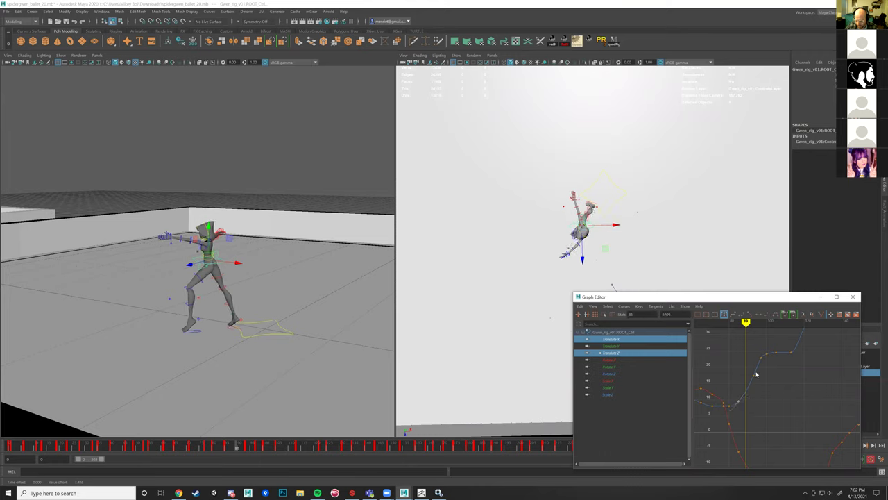
mouse_move(255, 446)
left_mouse_down()
mouse_move(209, 445)
mouse_move(226, 445)
left_mouse_up()
left_click_drag(764, 297, 697, 168)
left_click(861, 446)
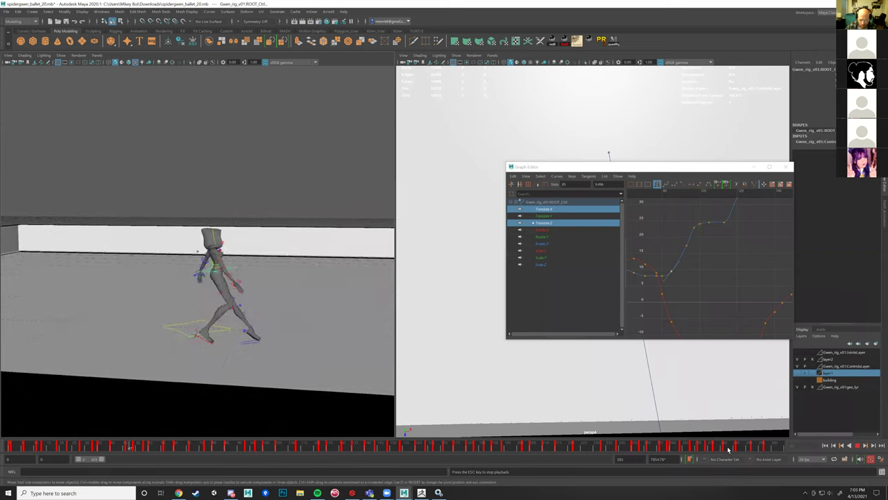
left_click(857, 446)
Step: Show the root's Rotate X, Y and Z curves, try a change on all their keys, and undo it
left_click_drag(538, 230, 543, 244)
middle_click_drag(689, 266, 756, 257, "alt")
right_click_drag(757, 257, 736, 256, "alt")
mouse_move(681, 256)
middle_mouse_down("alt")
mouse_move(623, 256)
mouse_move(706, 254)
middle_mouse_up("alt")
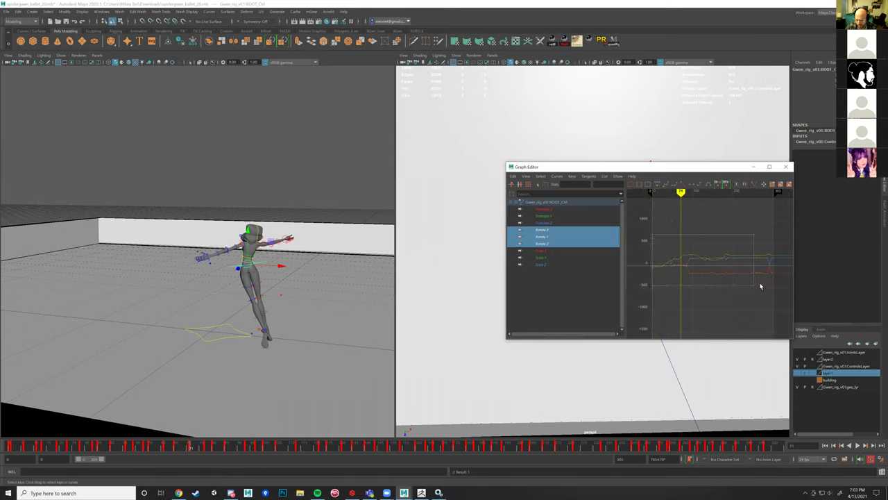
left_click_drag(766, 283, 766, 283)
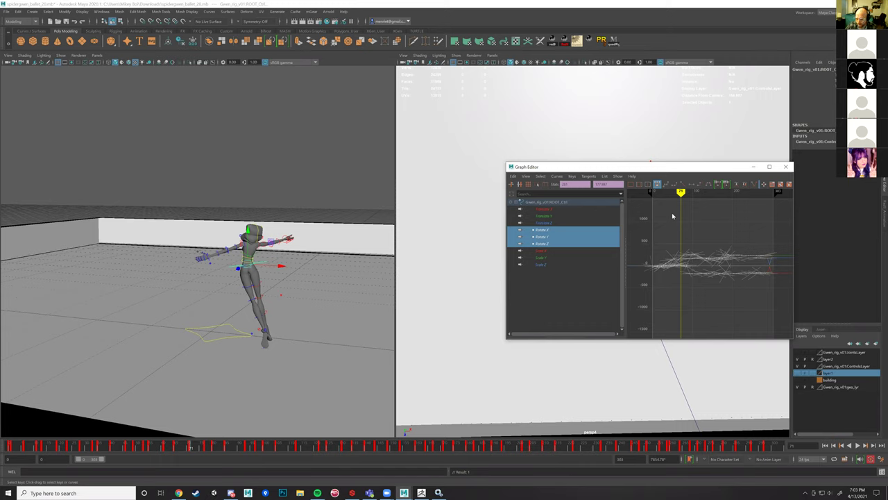
key("ctrl+z")
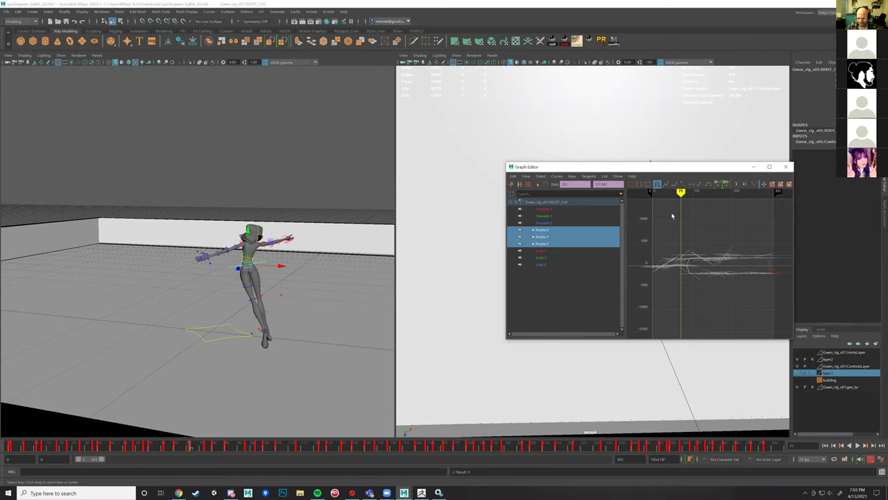
Step: Examine the root's rotation curves up close, scrub back to frame 56, and play the animation from there
left_click(717, 244)
scroll(694, 258, "up", 8)
scroll(672, 262, "down", 2)
mouse_move(682, 266)
middle_mouse_down("alt")
mouse_move(672, 262)
mouse_move(821, 279)
middle_mouse_up("alt")
scroll(728, 271, "up", 2)
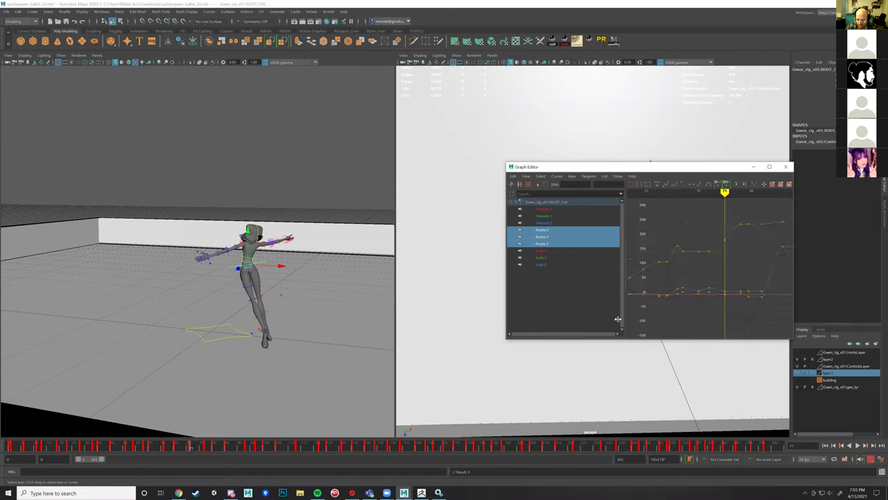
left_click_drag(188, 448, 151, 449)
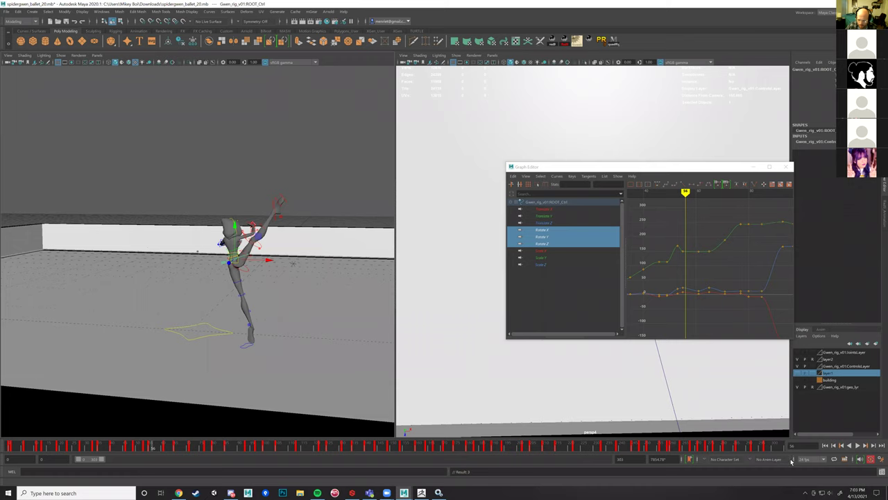
left_click(858, 445)
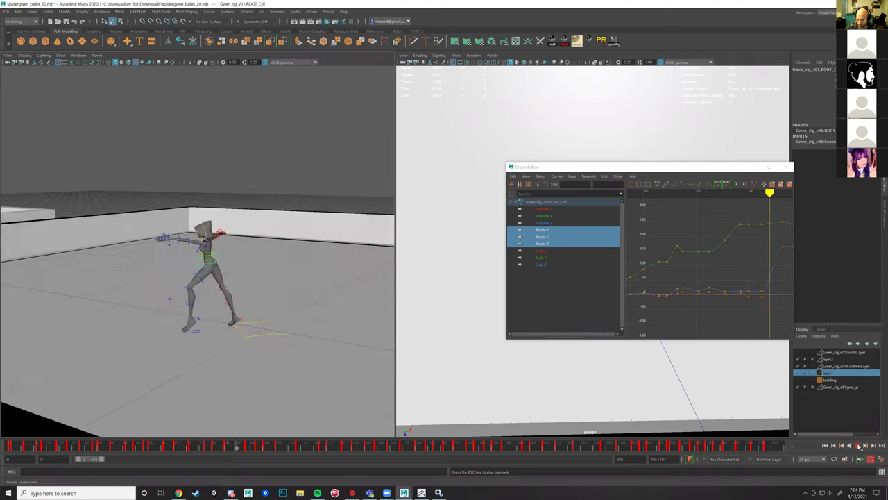
key("Escape")
key("alt+v")
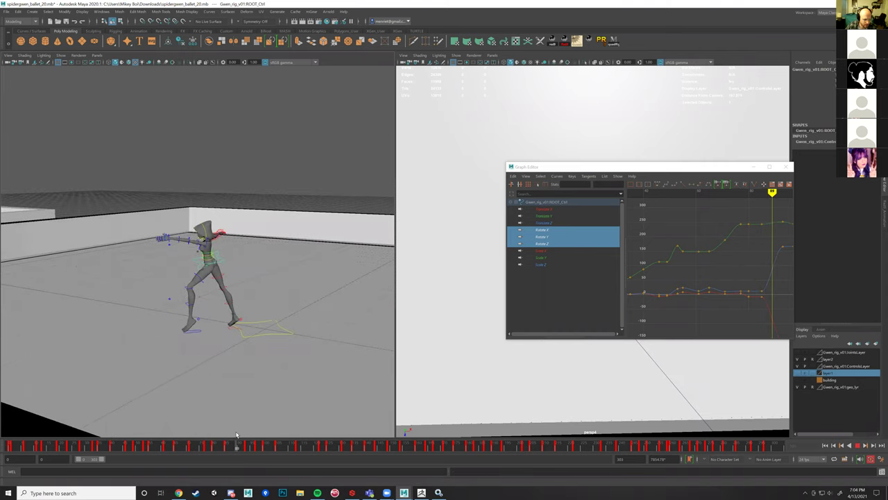
Step: Try deleting the root's Rotate X and Rotate Z keys at frame 85, check the motion, and undo the deletion
left_click_drag(231, 441, 224, 439)
middle_click_drag(703, 257, 659, 238, "alt")
scroll(705, 267, "down", 3)
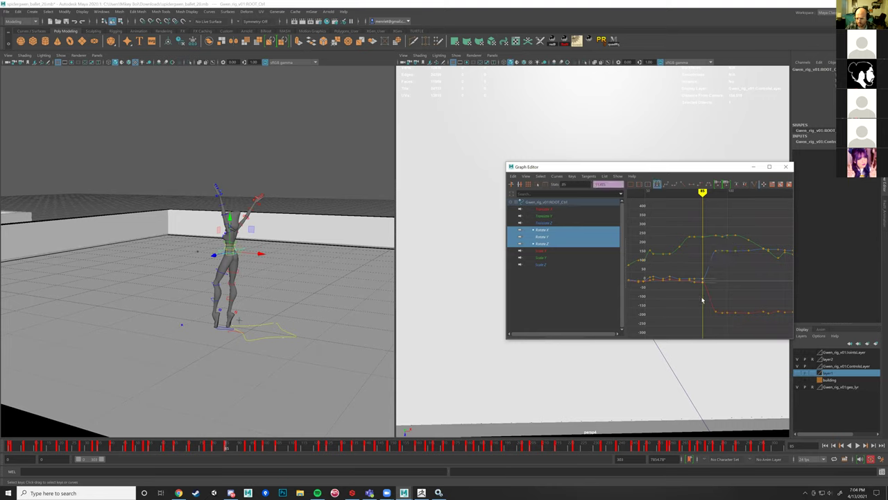
scroll(701, 295, "up", 2)
middle_click_drag(718, 261, 719, 235, "alt")
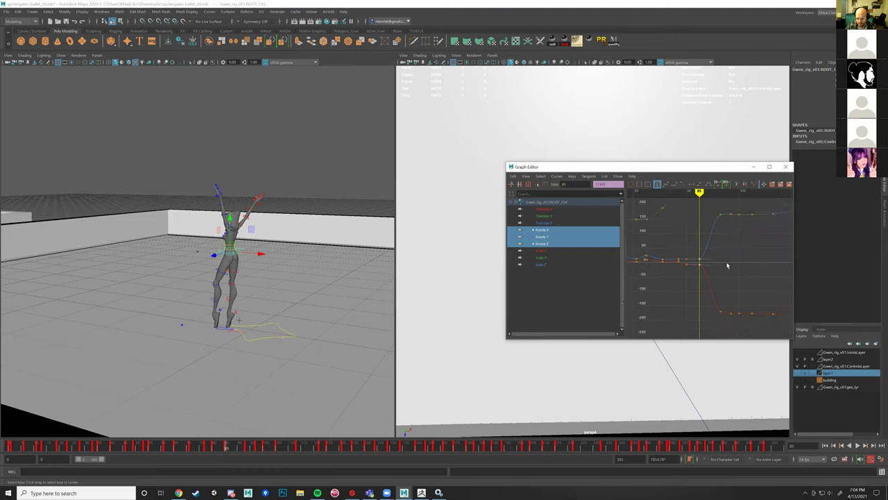
key("Delete")
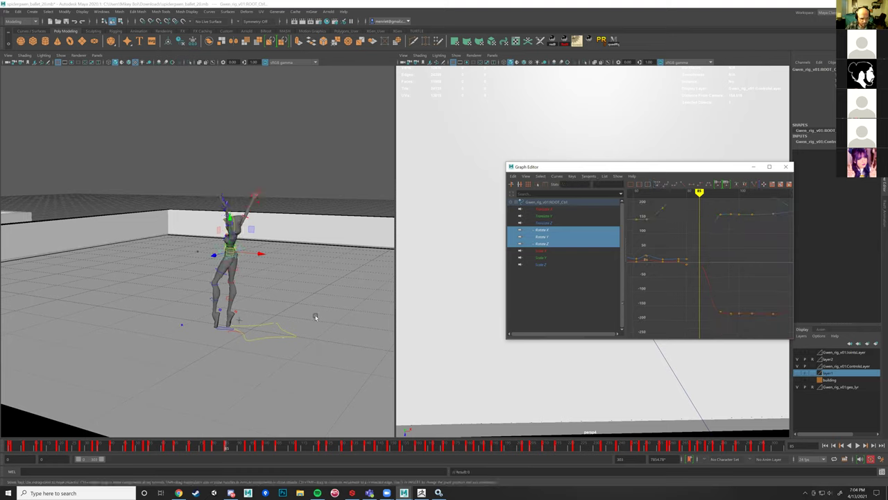
key("ctrl+z")
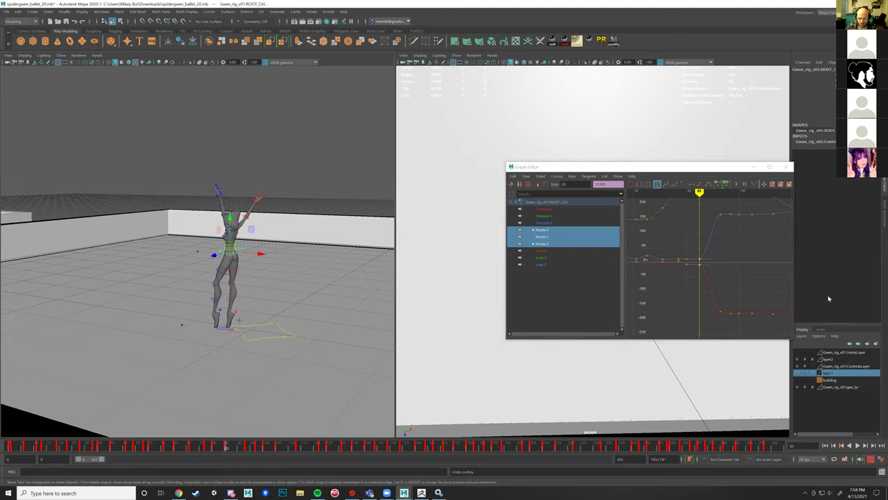
left_click(693, 275)
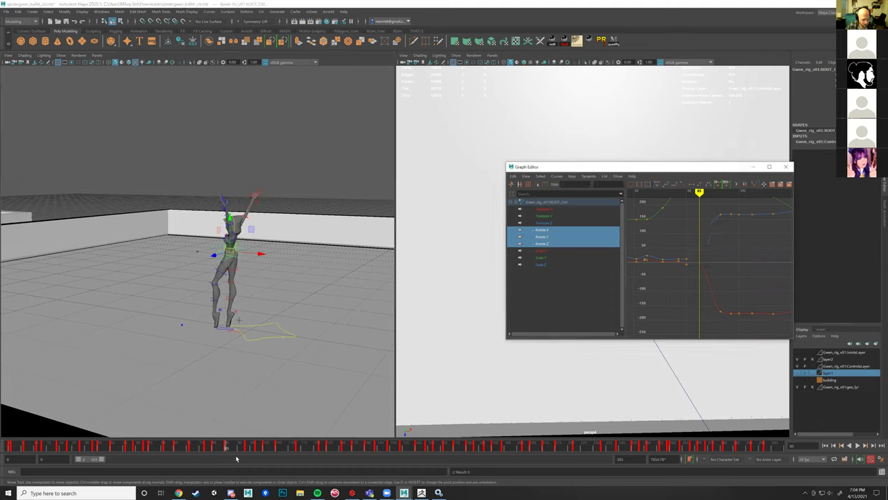
left_click_drag(217, 446, 244, 430)
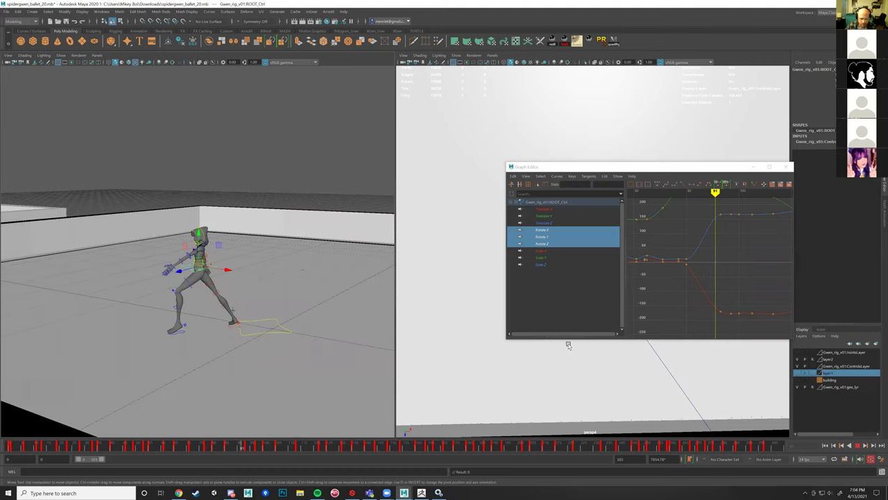
key("ctrl+z")
key("ctrl+z")
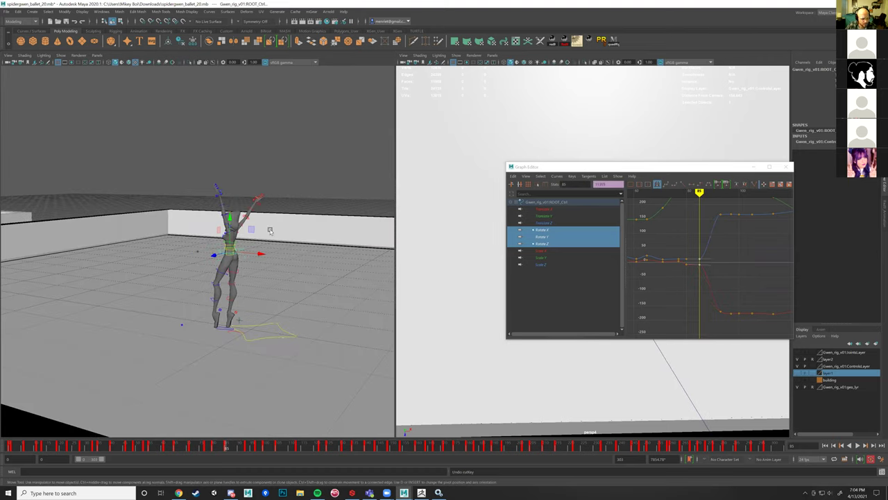
Step: Rotate the root control at frame 85 to ease into the Rotate X and Rotate Z turn, and play back the animation
key("e")
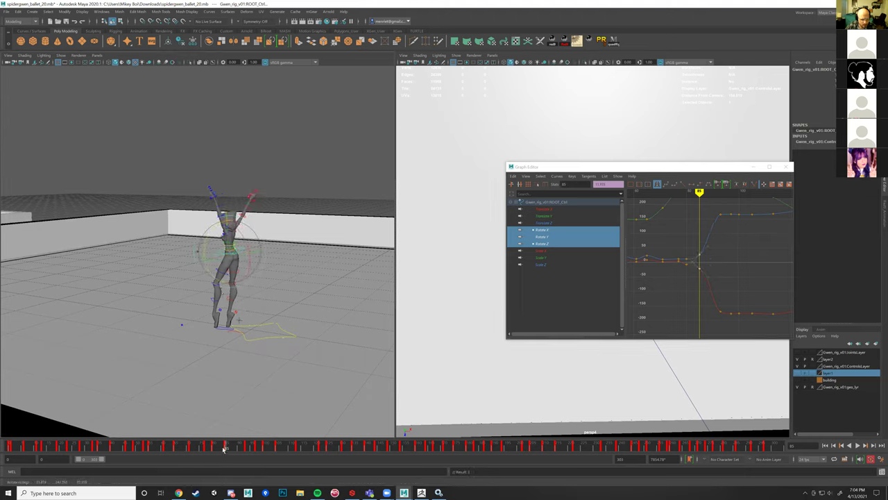
key("alt+v")
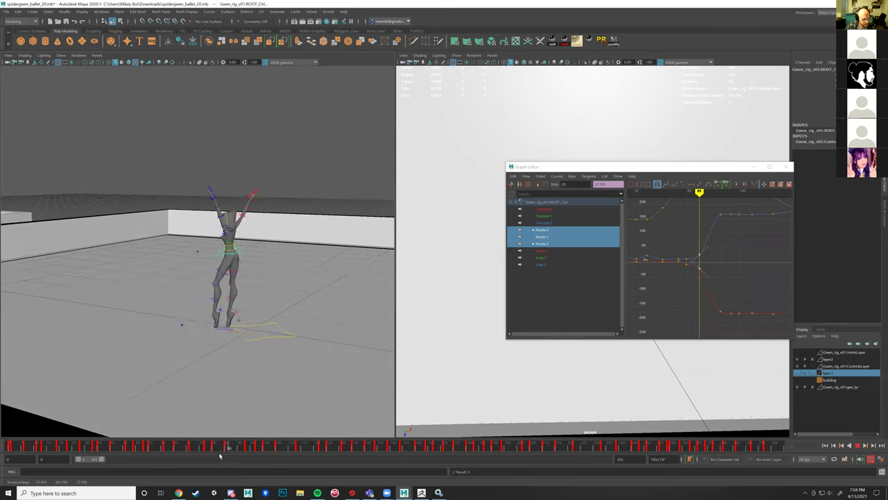
key("alt+v")
left_click(855, 445)
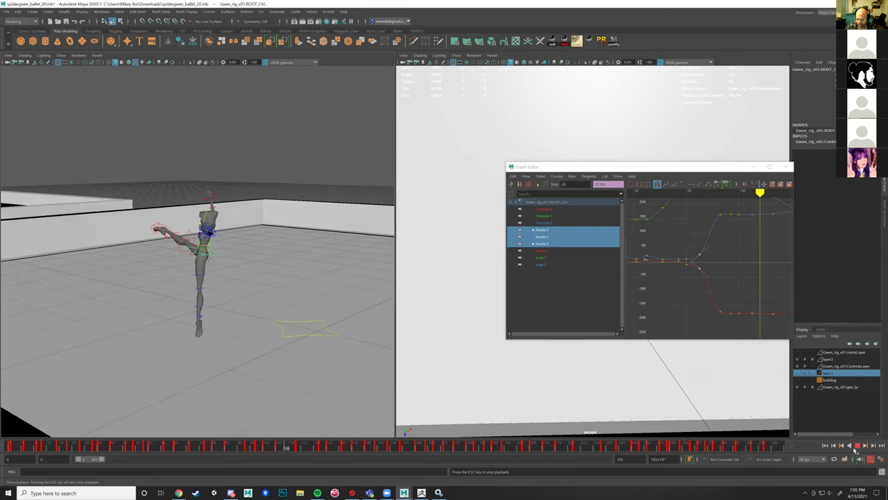
key("Escape")
key("alt+v")
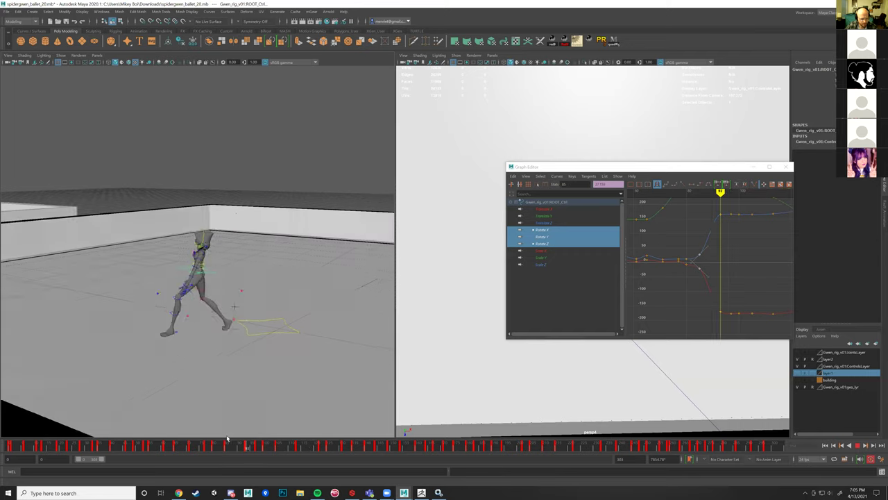
key("Escape")
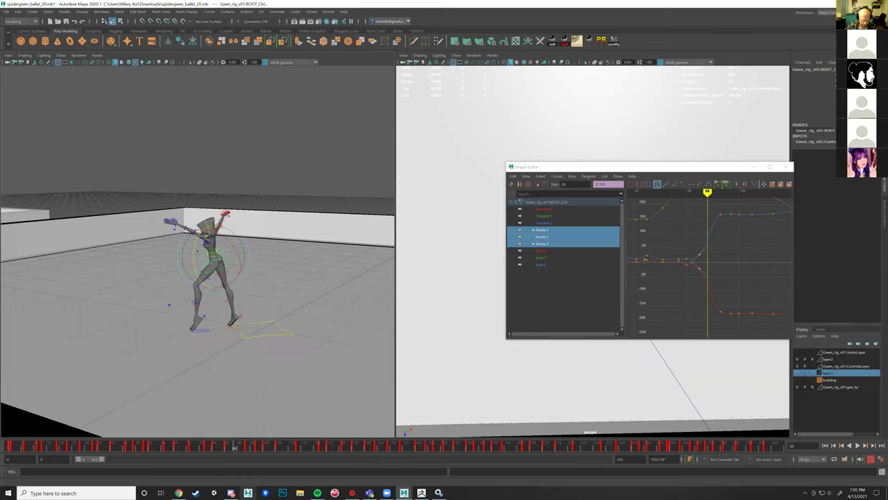
Step: Switch to Discord and open the art-sharing-channel of the Art 427 and 417 server
mouse_move(232, 492)
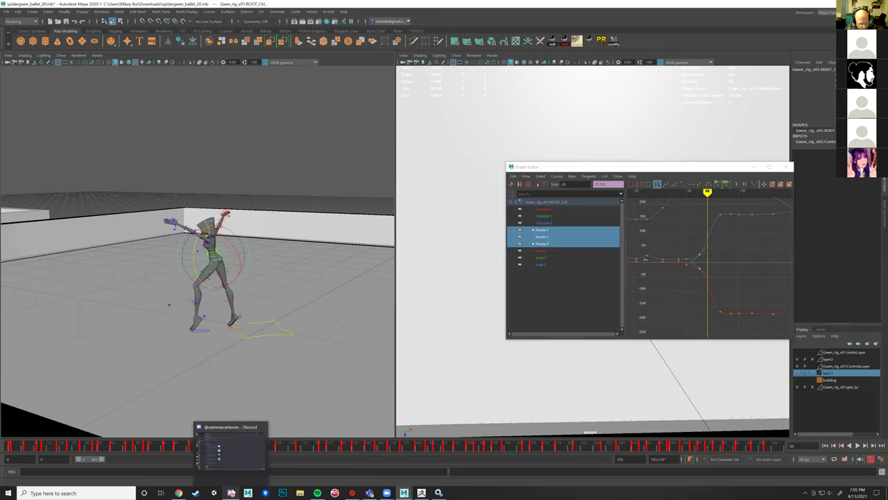
left_click(239, 457)
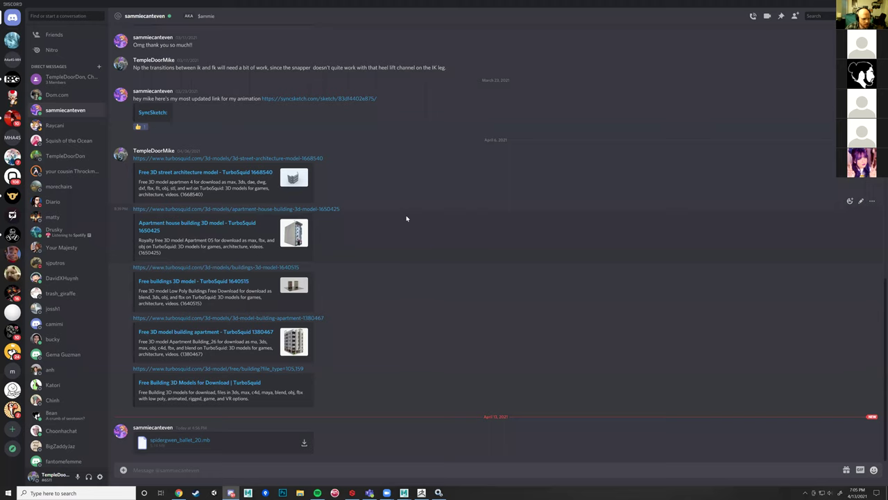
scroll(409, 222, "up", 3)
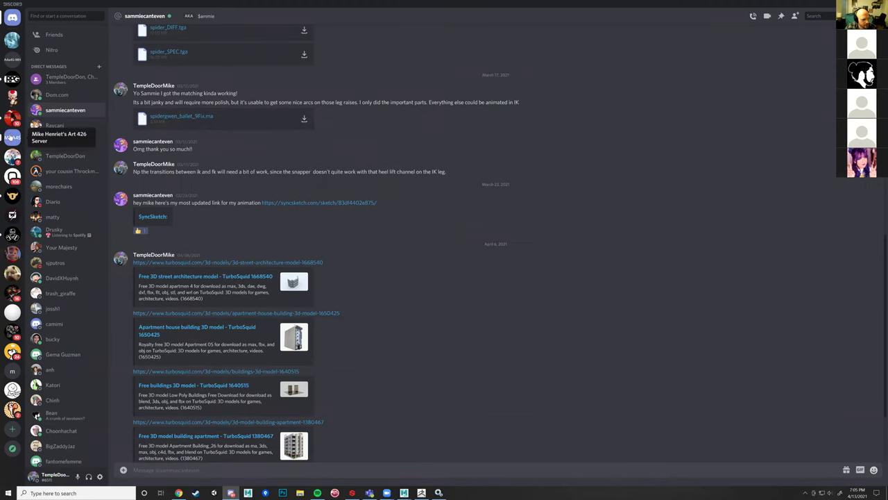
left_click(11, 137)
left_click(12, 59)
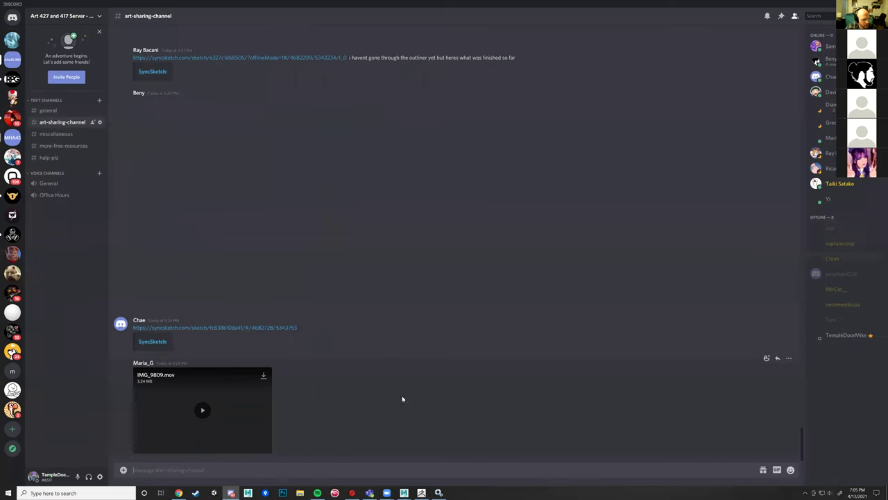
Step: Find the student's older SyncSketch animation link among the 04/06/2021 posts and open it
scroll(314, 387, "up", 15)
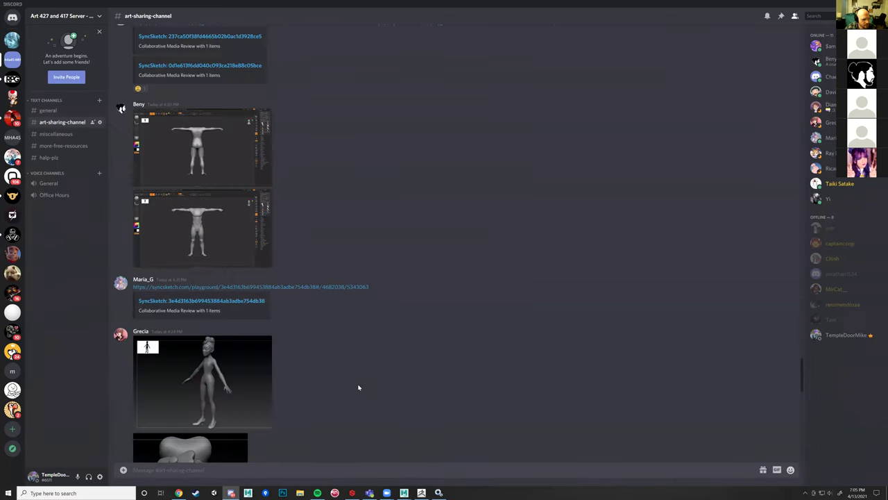
scroll(374, 390, "up", 15)
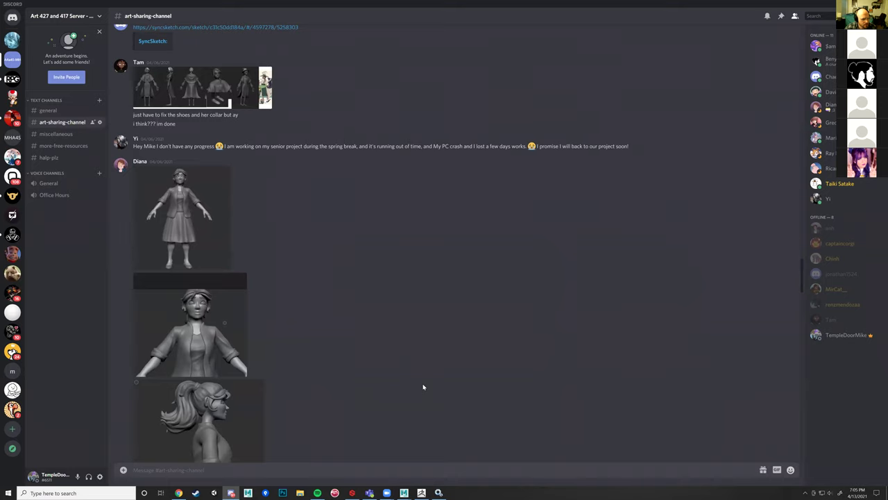
scroll(424, 387, "up", 5)
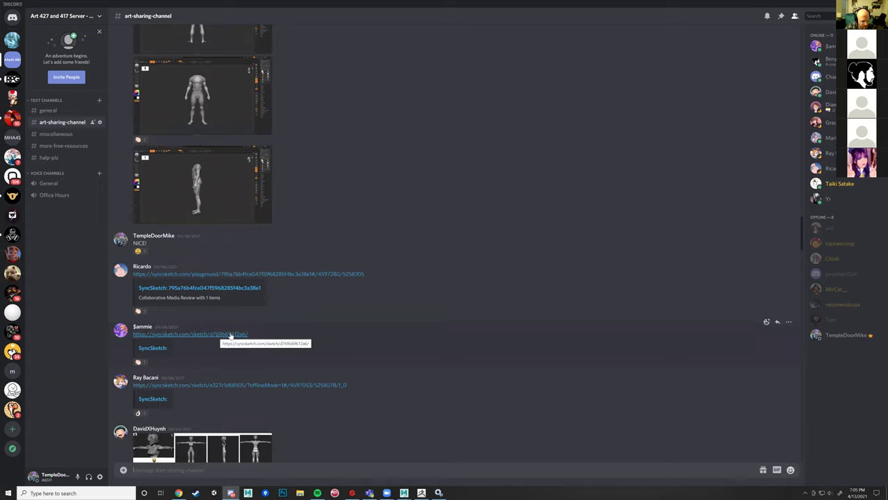
left_click(231, 334)
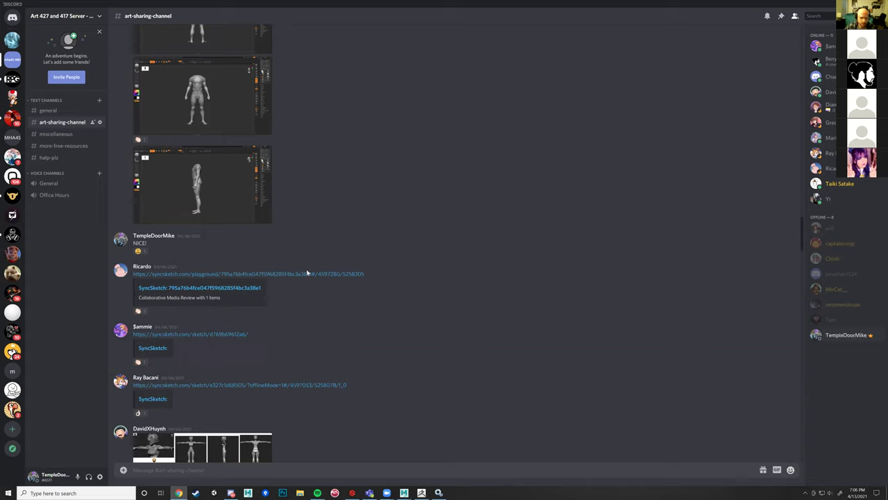
Step: Find the student's SyncSketch post farther back in the channel and open its Nutcracker Waltz of the Flowers reference clip
scroll(374, 267, "up", 8)
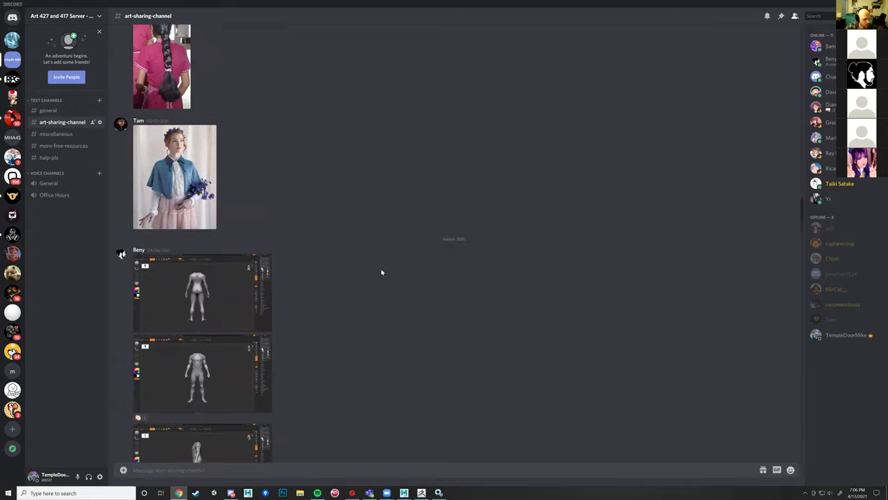
scroll(381, 272, "up", 6)
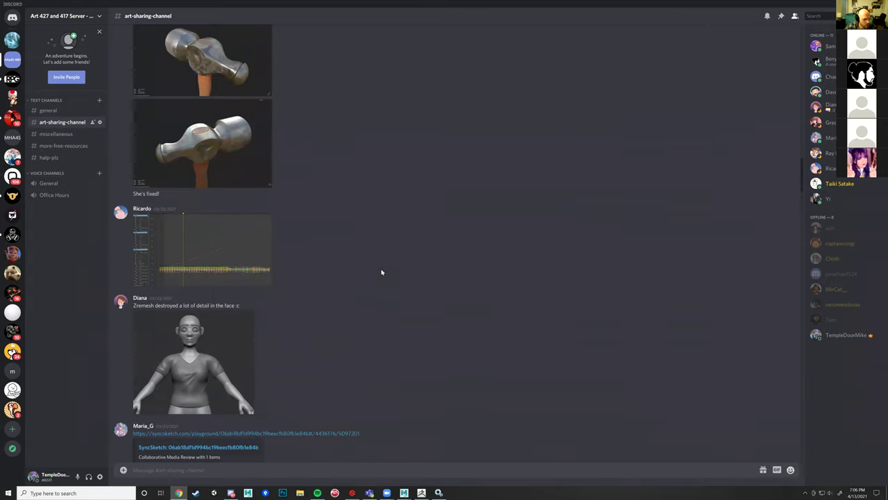
scroll(381, 272, "up", 8)
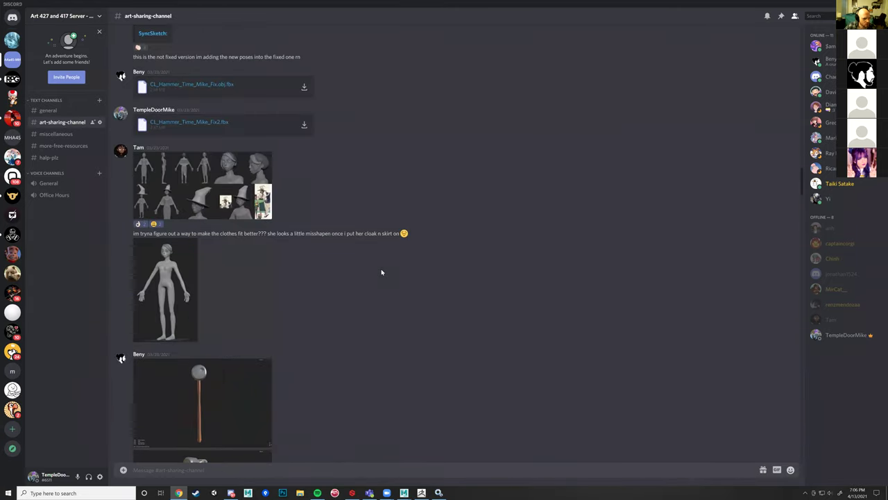
scroll(381, 272, "up", 5)
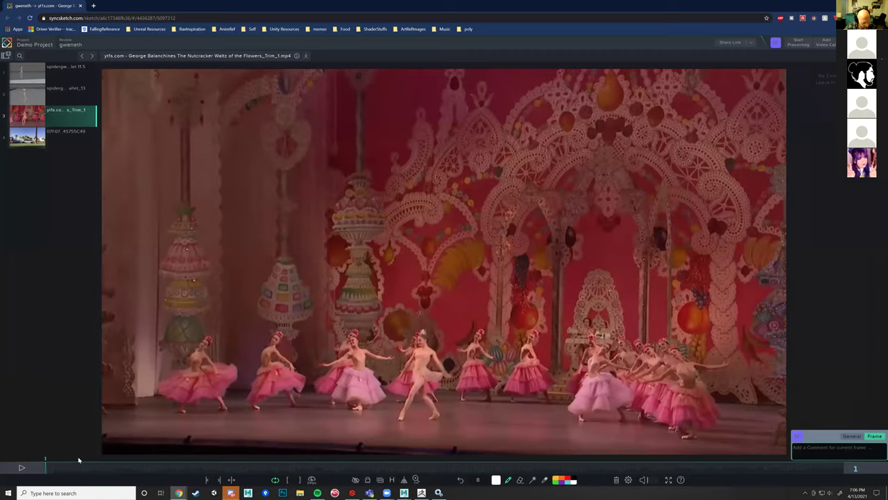
Step: Play the ballet reference clip and scrub around frames 102 to 118 to examine the lead dancer's turn
left_click(23, 468)
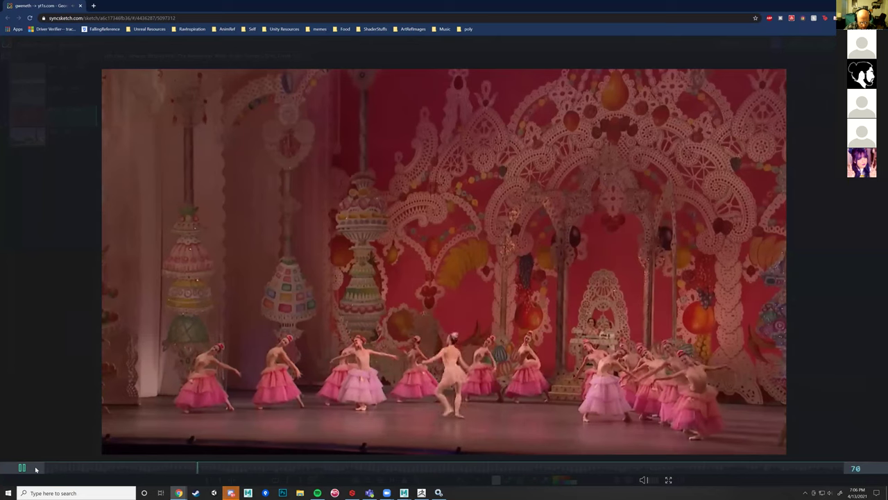
left_click(22, 469)
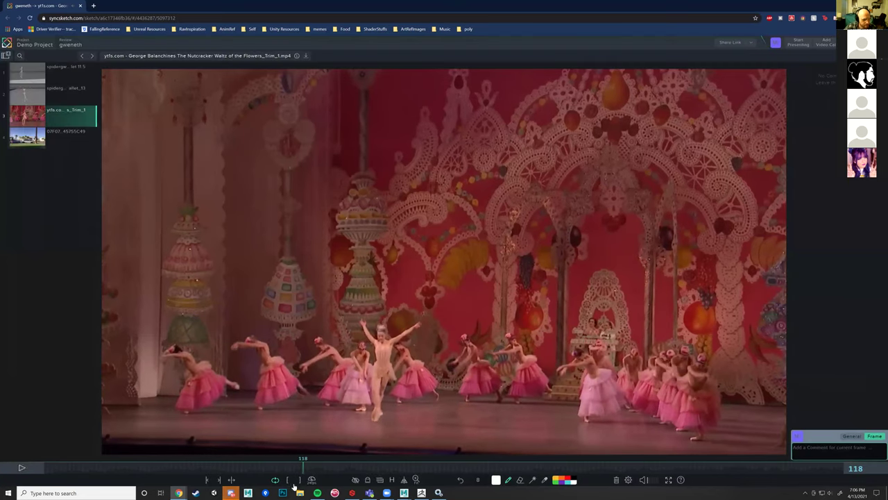
left_click_drag(294, 471, 247, 472)
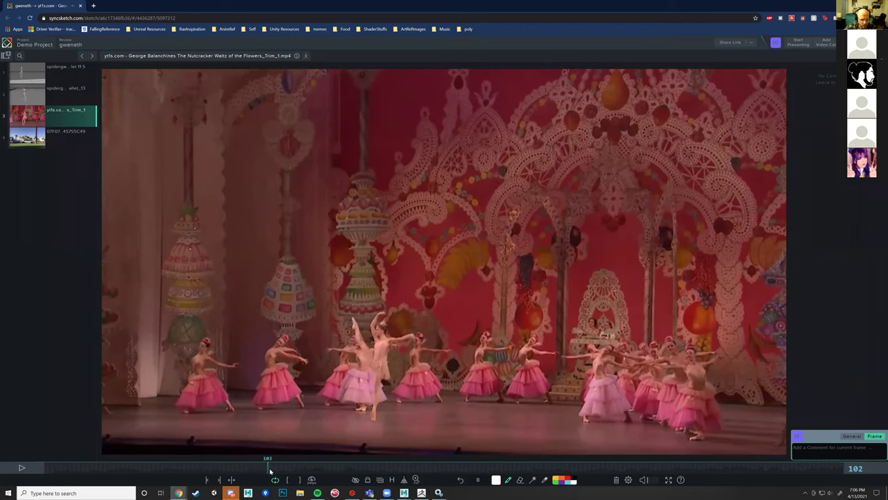
mouse_move(294, 463)
left_mouse_down()
mouse_move(311, 460)
mouse_move(283, 459)
left_mouse_up()
left_click_drag(212, 465, 93, 458)
Step: Replay the turn, stop the reference at frame 102 and sketch the lead dancer's torso and hips in white
left_click(23, 468)
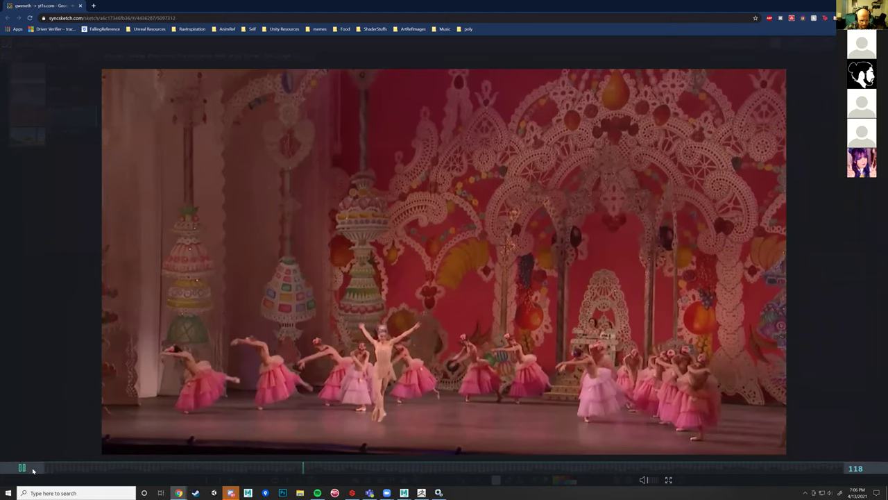
left_click(27, 469)
left_click_drag(281, 471, 190, 470)
left_click(16, 469)
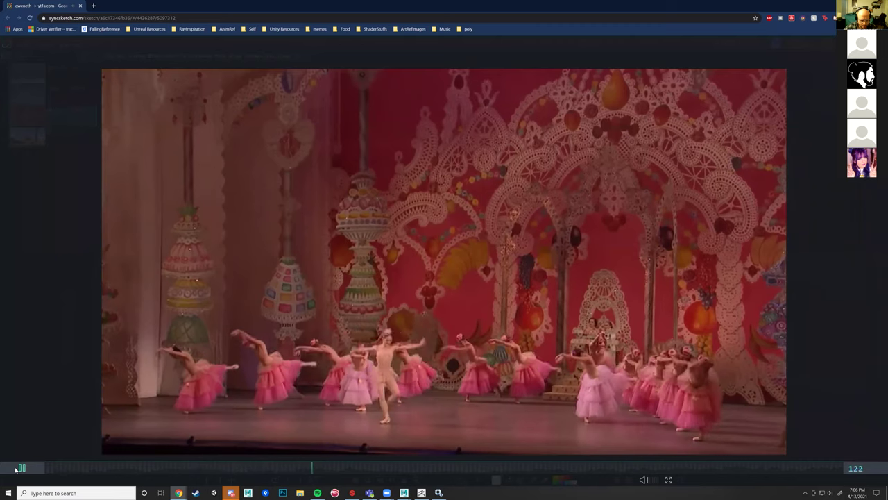
left_click_drag(248, 466, 275, 417)
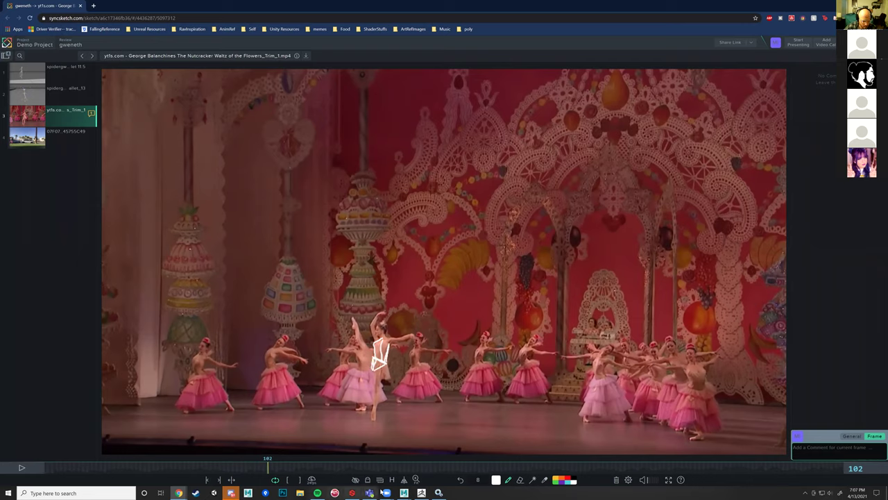
Step: Switch back to Maya and scrub the dancer's animation from frame 84 to frame 120
mouse_move(404, 492)
left_click(426, 470)
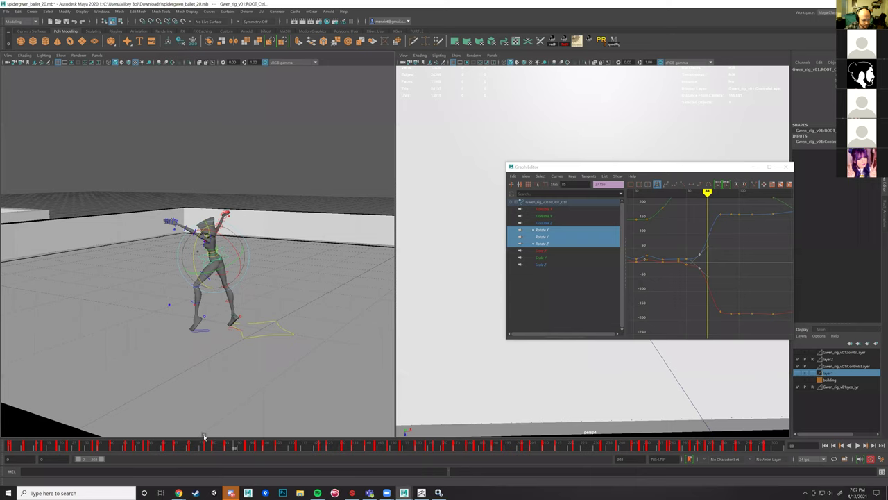
left_click_drag(241, 447, 317, 447)
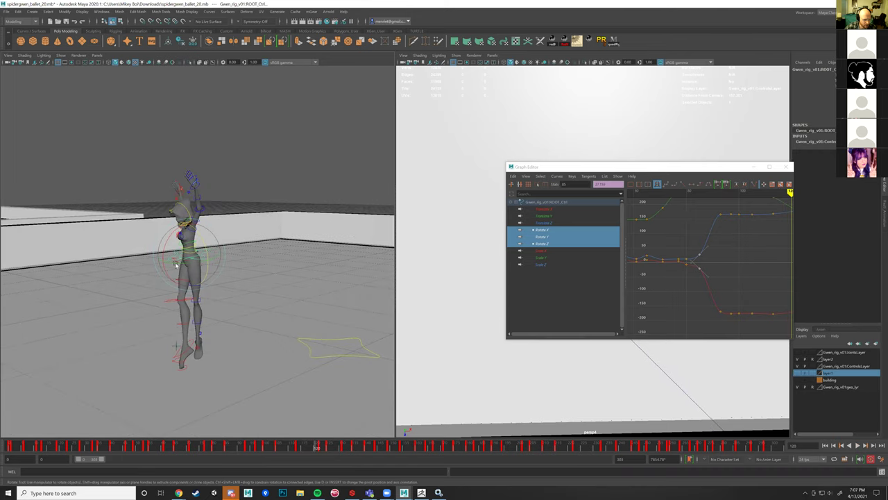
Step: Try to move the root control slightly at frame 120, and undo the move
left_click(175, 261)
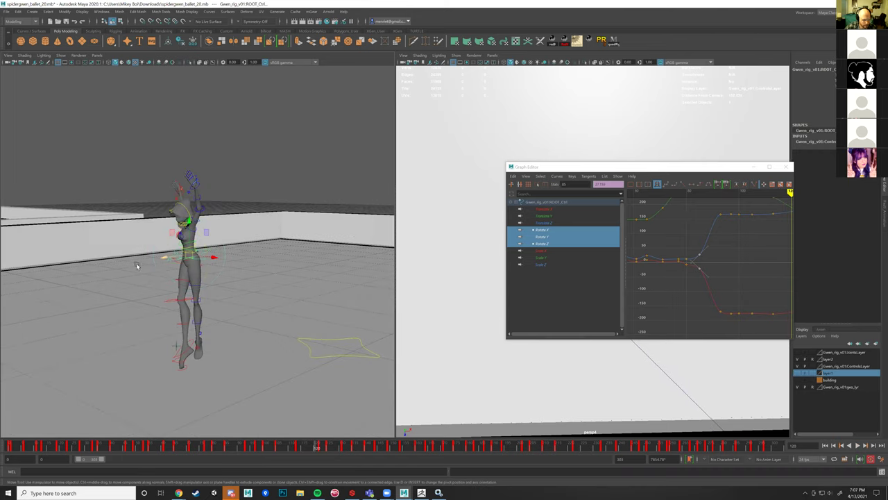
mouse_move(165, 259)
left_mouse_down()
mouse_move(152, 262)
mouse_move(159, 259)
left_mouse_up()
key("ctrl+z")
Step: Play the animation and scrub around frames 122 and 123 to check the root's motion
key("alt+v")
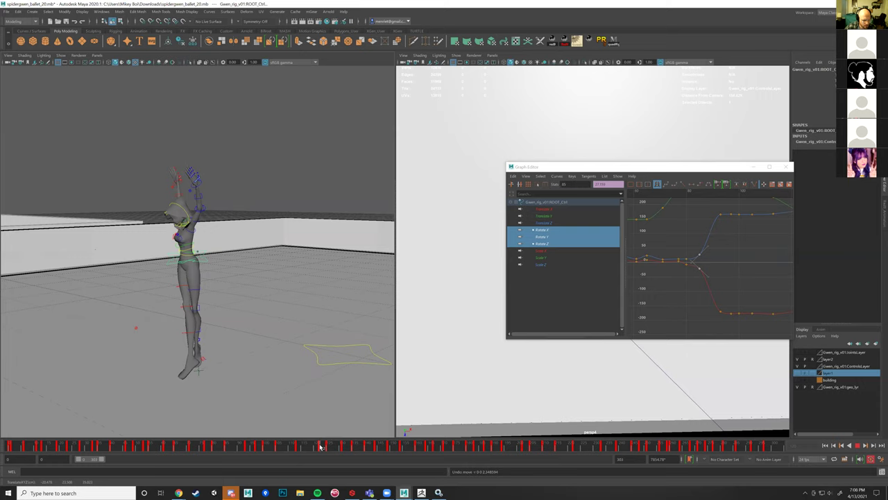
left_click(320, 447)
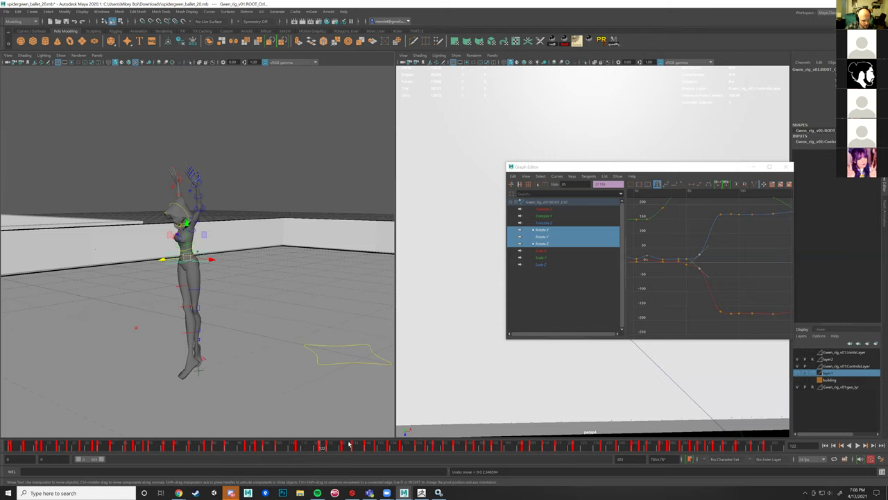
mouse_move(312, 447)
left_mouse_down()
mouse_move(271, 445)
mouse_move(333, 445)
mouse_move(323, 445)
left_mouse_up()
Step: Show the root's Translate X, Y and Z curves together in the Graph Editor and frame them
scroll(682, 259, "down", 4)
scroll(698, 276, "up", 2)
middle_click_drag(698, 276, 709, 261, "alt")
scroll(713, 263, "up", 4)
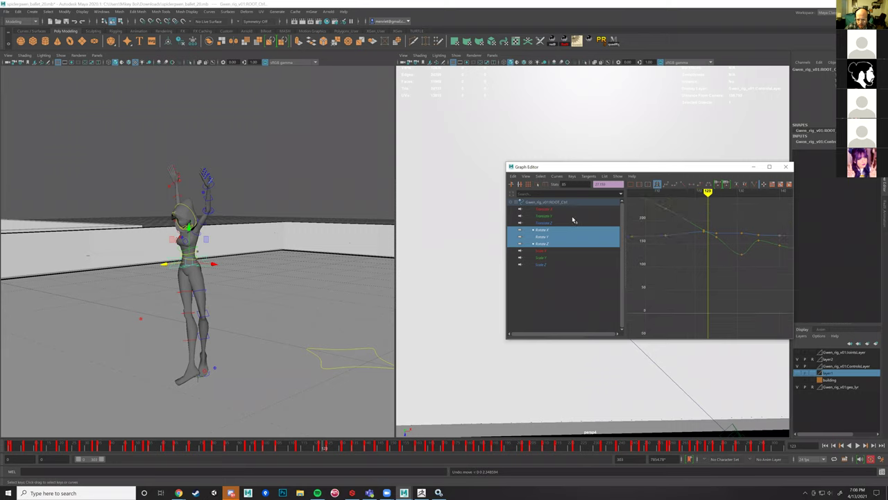
left_click(551, 211)
left_click(551, 217, "shift")
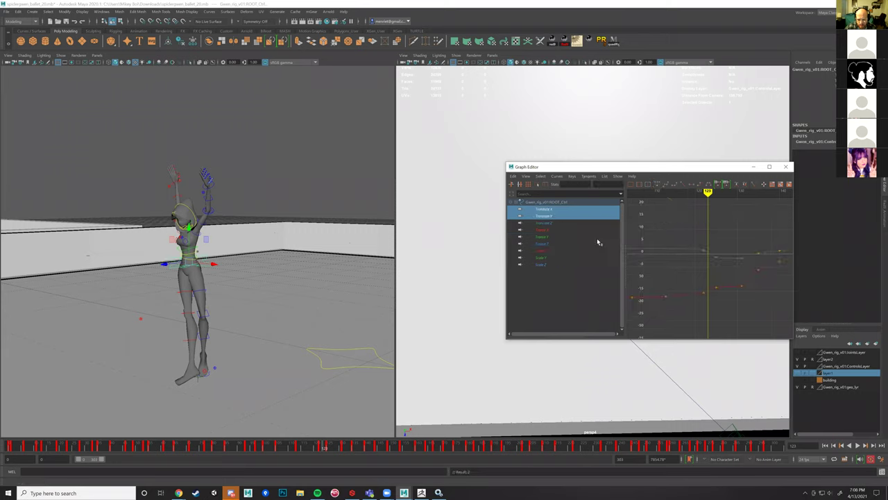
left_click(547, 224, "shift")
mouse_move(720, 261)
right_mouse_down("alt")
mouse_move(720, 246)
mouse_move(720, 254)
right_mouse_up("alt")
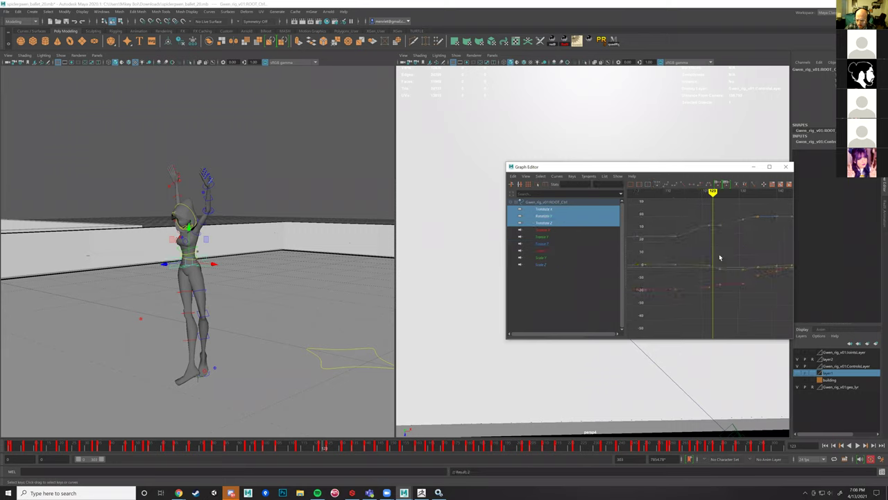
key("f")
Step: Rotate the root control at the frame 122 key and compare its pose with the key at frame 115
left_click_drag(324, 447, 303, 449)
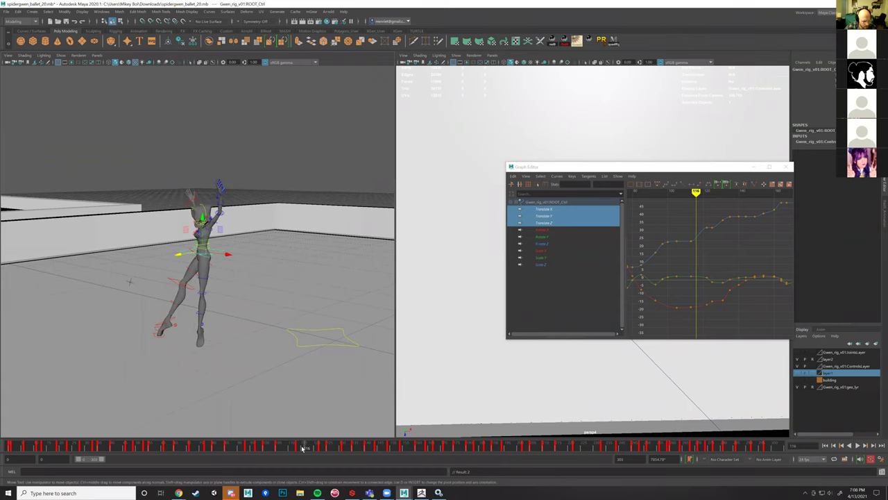
left_click(298, 449)
key("period")
key("e")
left_click_drag(173, 238, 179, 234)
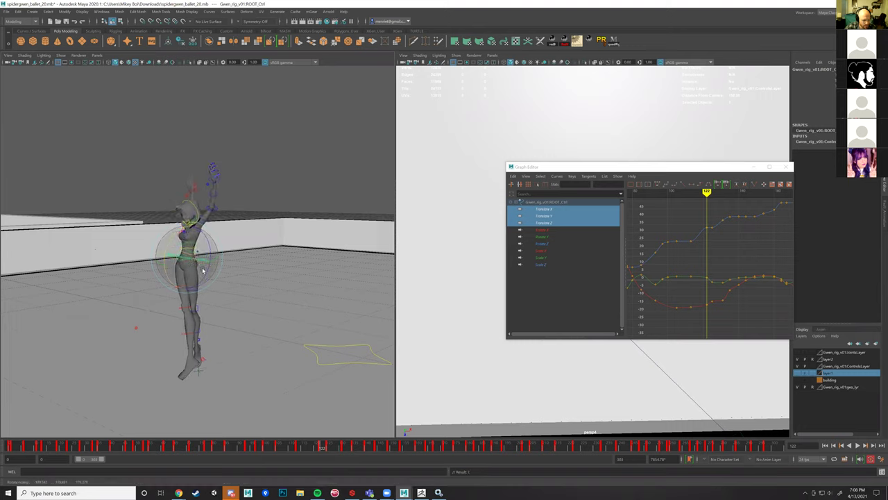
key("comma")
key("period")
key("comma")
key("period")
key("comma")
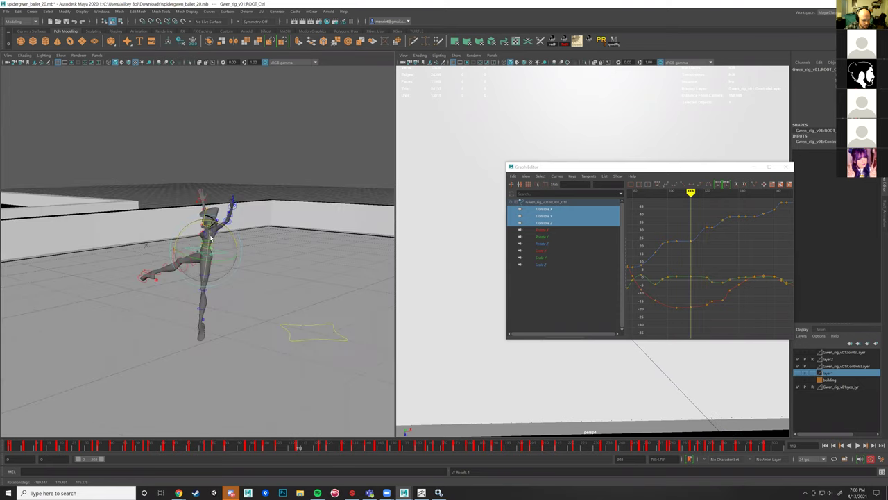
Step: Scrub and play back the dance through the adjusted turn, stop it and return to frame 96
left_click_drag(301, 447, 323, 436)
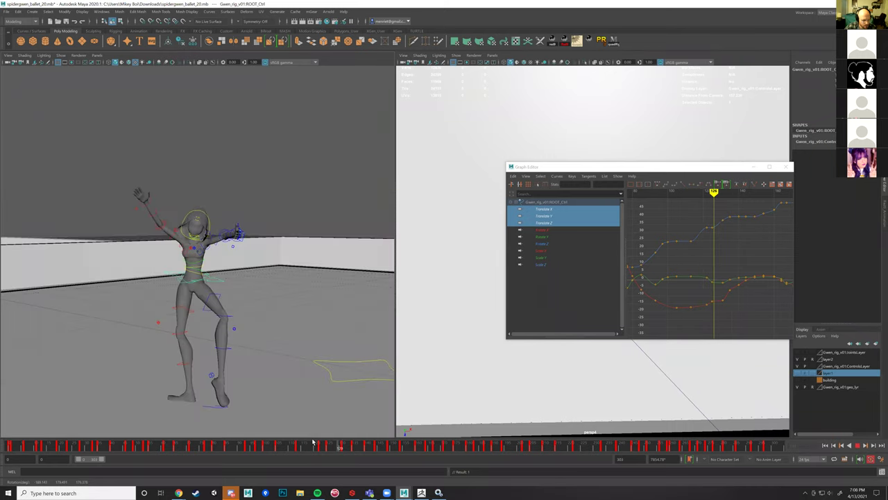
left_click(857, 447)
left_click(858, 447)
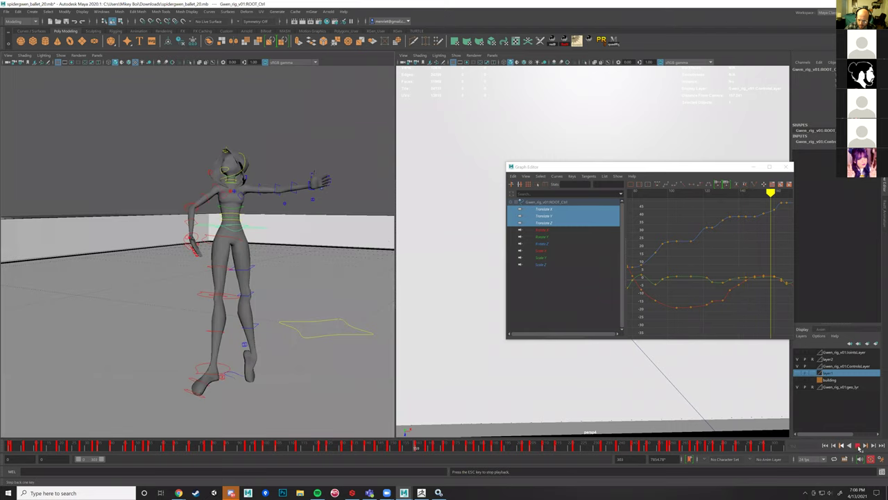
key("Escape")
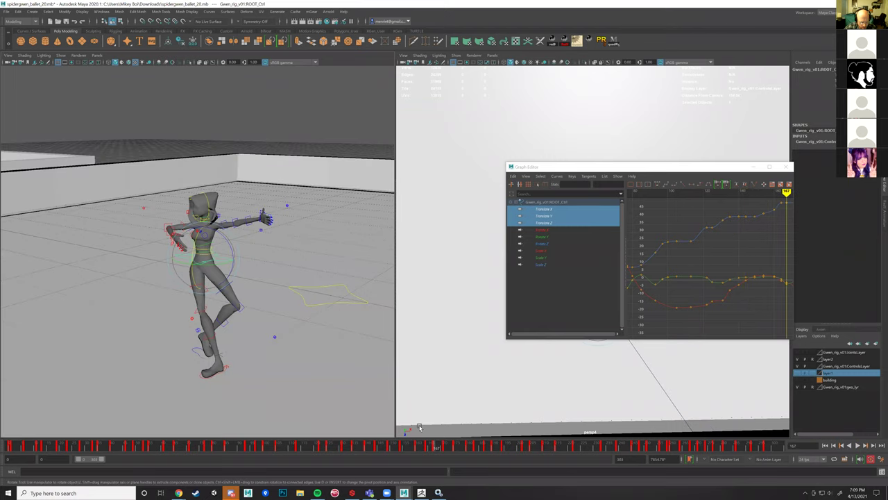
left_click(255, 444)
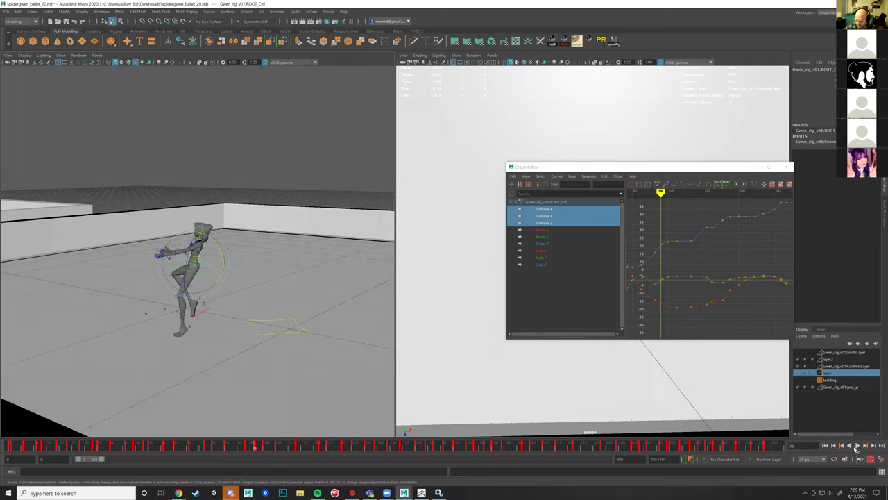
Step: Play the dance animation and scrub between about frames 100 and 145 to examine the root's motion through the turn into the arabesque
key("alt+v")
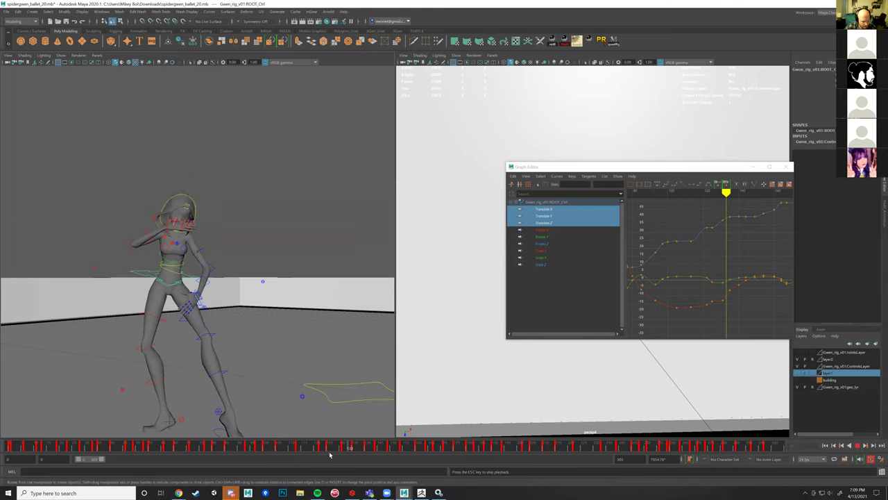
left_click(278, 447)
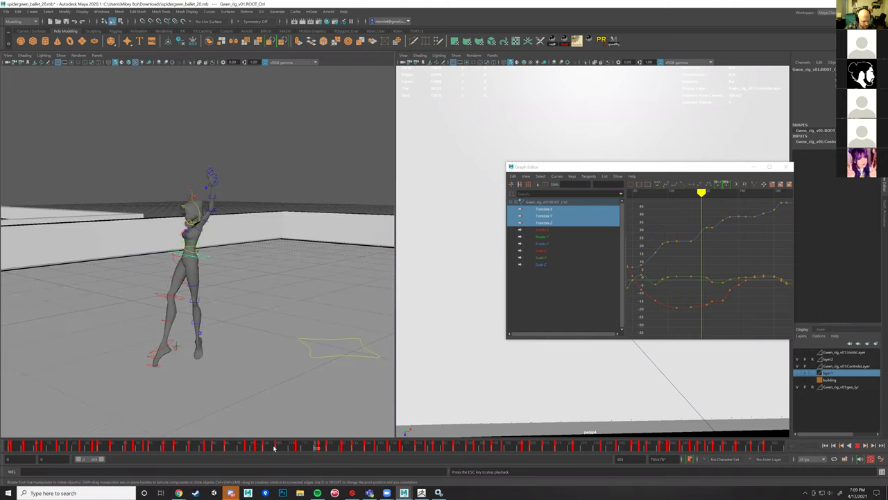
left_click(281, 447)
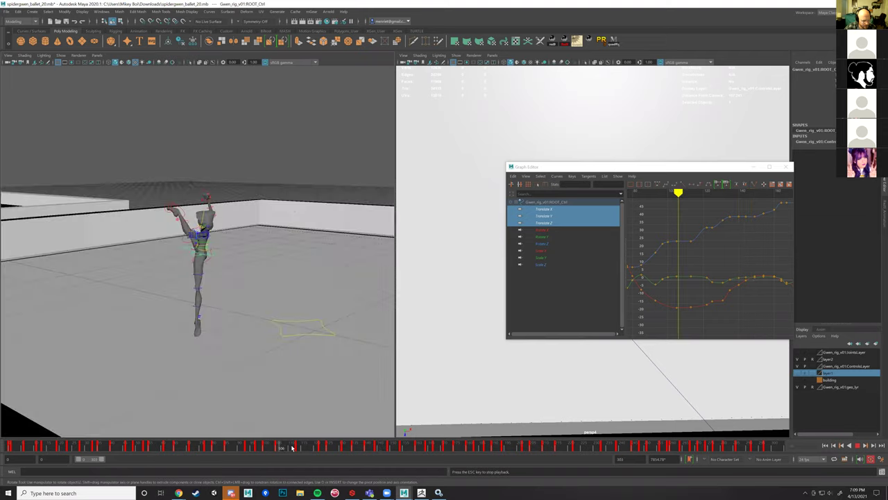
left_click(325, 450)
left_click(340, 450)
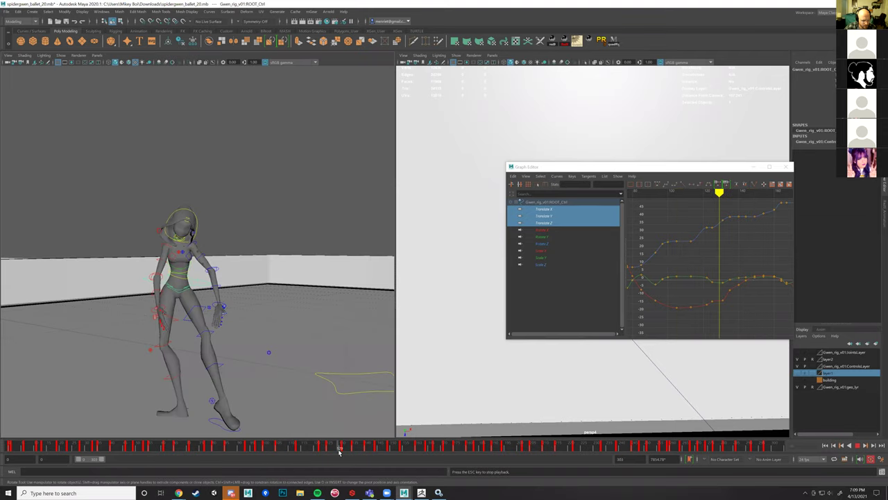
left_click(330, 449)
left_click(317, 447)
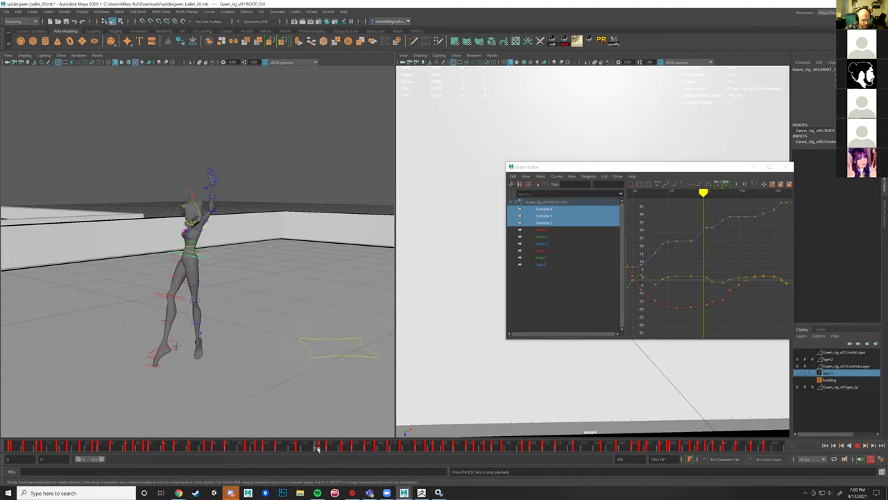
left_click(338, 447)
mouse_move(334, 448)
left_mouse_down()
mouse_move(325, 448)
mouse_move(366, 448)
left_mouse_up()
left_click(341, 448)
left_click(375, 447)
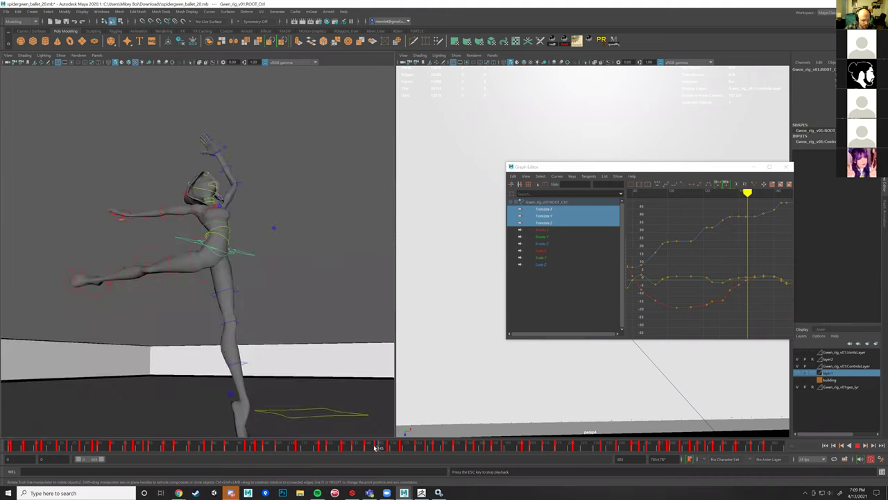
left_click(329, 445)
left_click(320, 446)
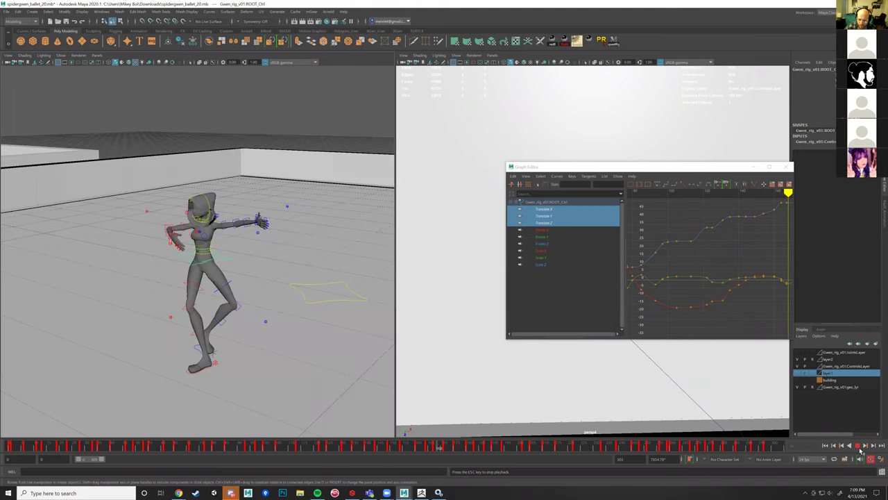
Step: Review the character's turn and leg lift again between frames 109 and 146, stopping on frame 133
left_click(492, 446)
left_click(345, 449)
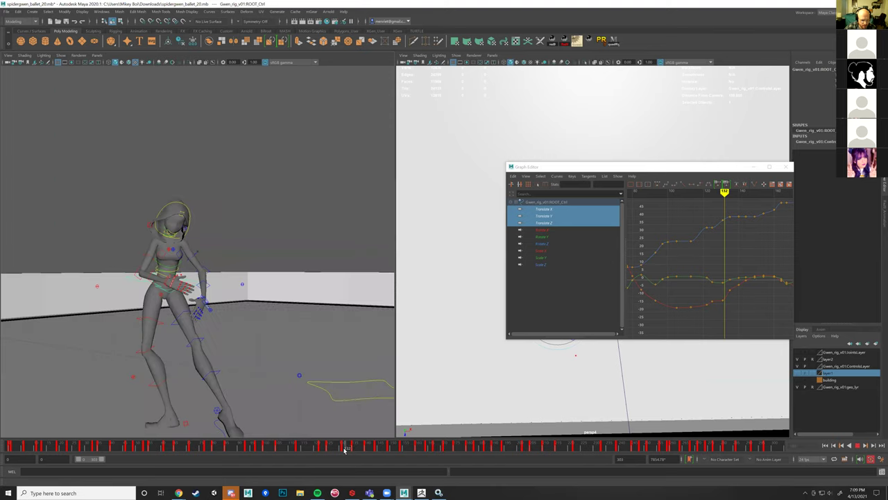
left_click(309, 448)
left_click(336, 448)
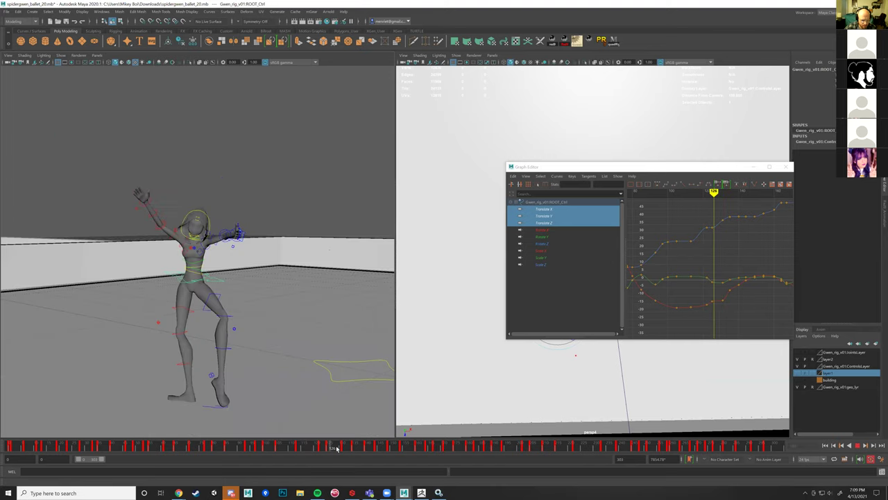
left_click(357, 448)
left_click(381, 448)
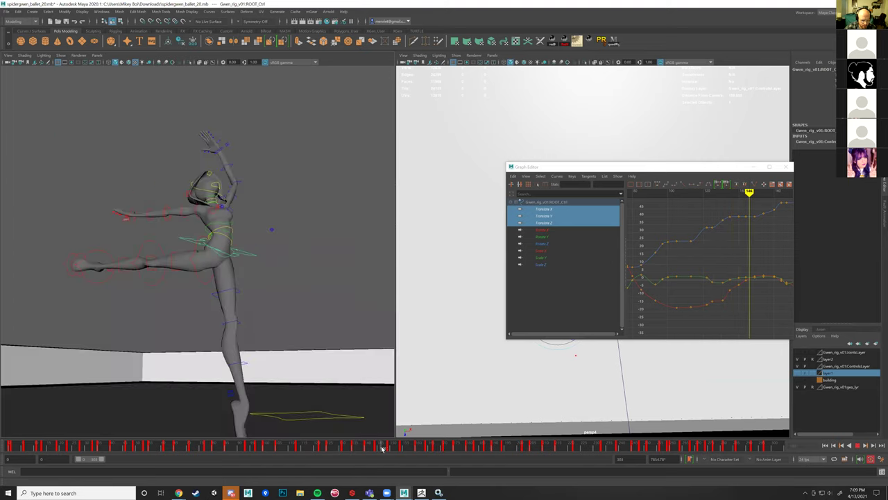
left_click(333, 448)
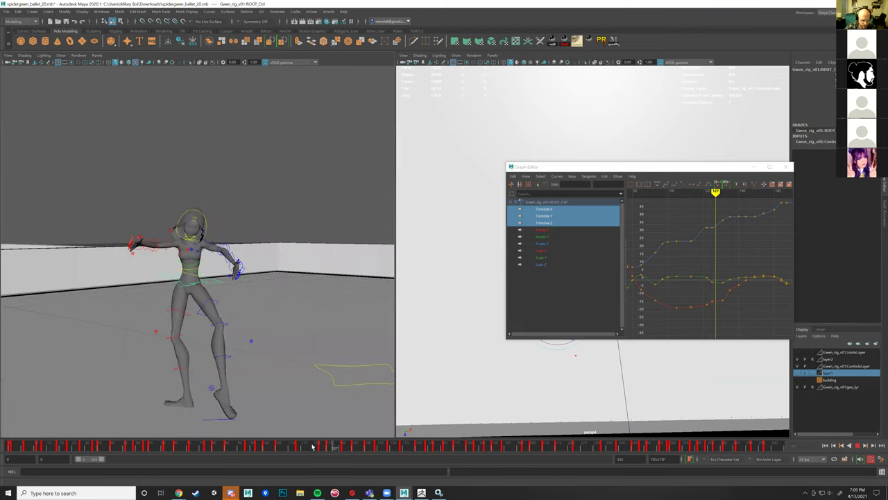
left_click(302, 447)
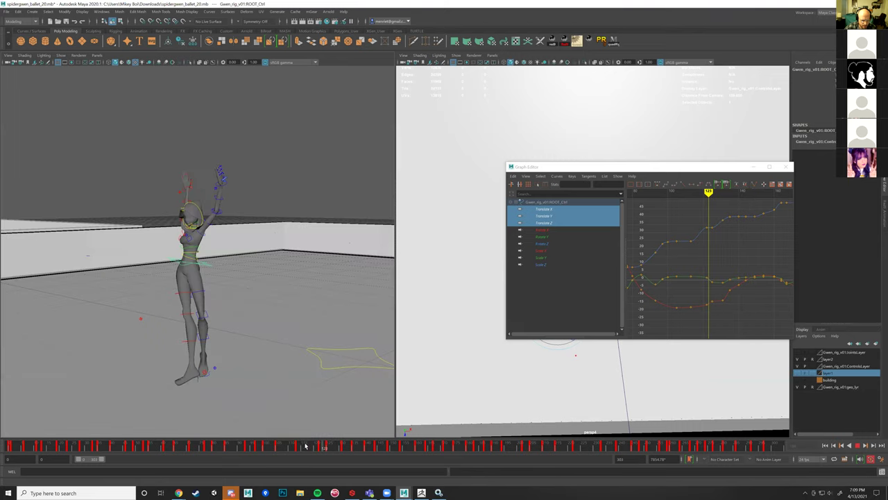
left_click(292, 445)
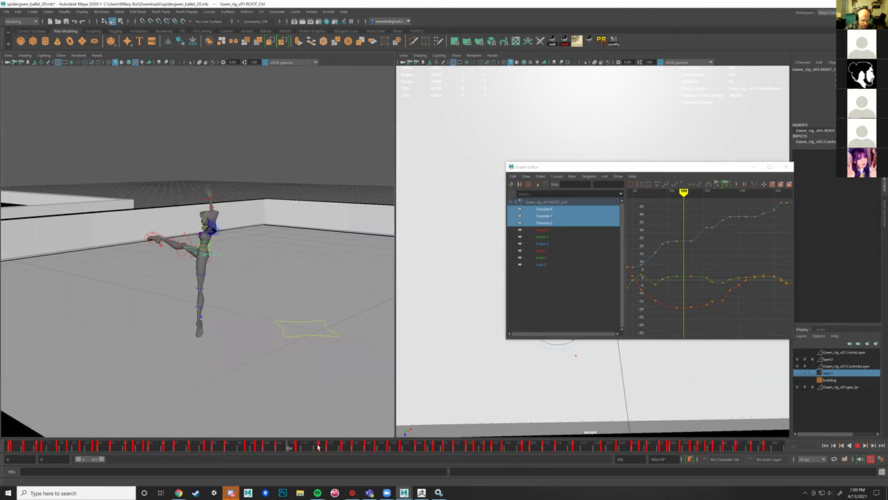
left_click(327, 448)
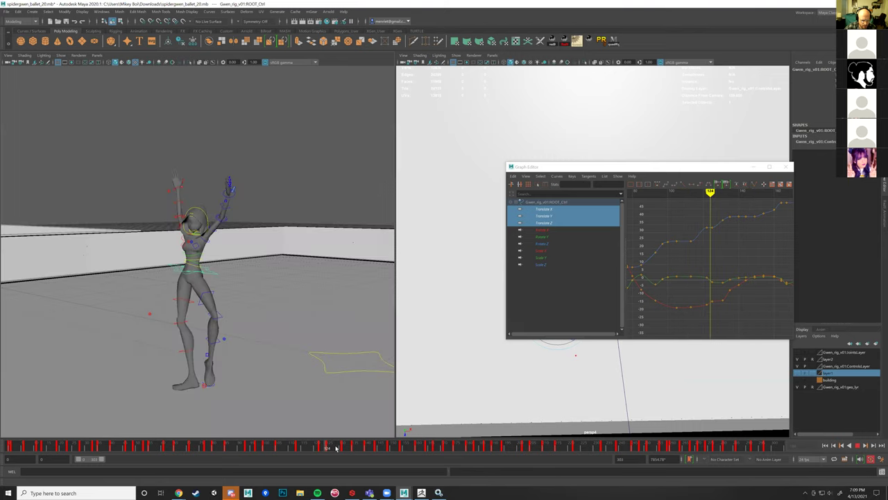
left_click_drag(345, 449, 351, 447)
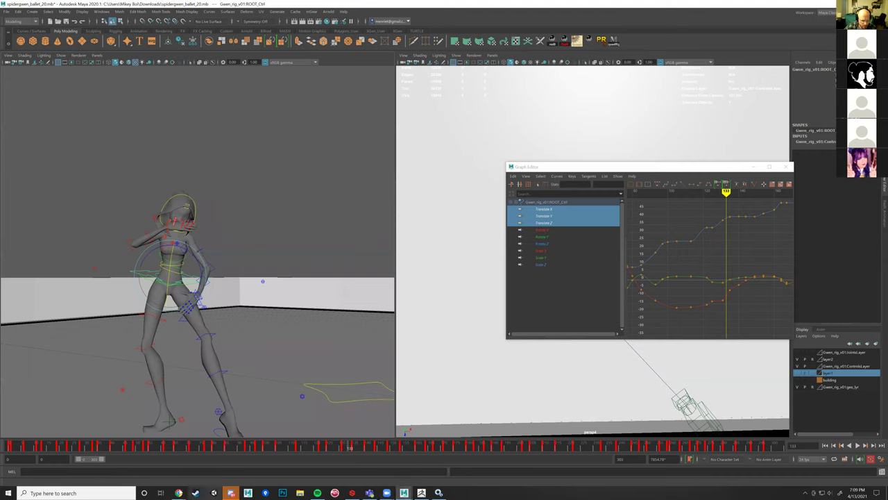
Step: Switch to SyncSketch in Chrome and examine the ballerina's turn in the Nutcracker reference video between frames 119 and 141
left_click(178, 493)
mouse_move(270, 469)
left_mouse_down()
mouse_move(354, 479)
mouse_move(279, 471)
mouse_move(376, 471)
mouse_move(277, 466)
mouse_move(287, 466)
left_mouse_up()
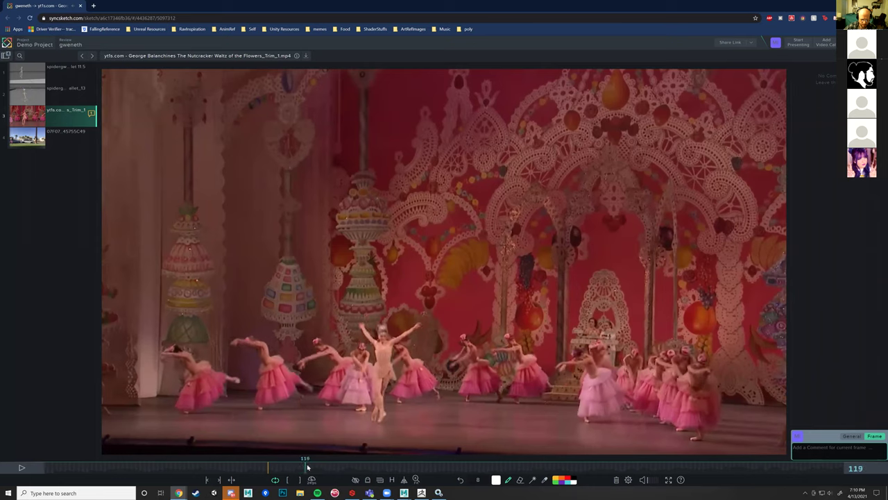
left_click_drag(284, 463, 354, 471)
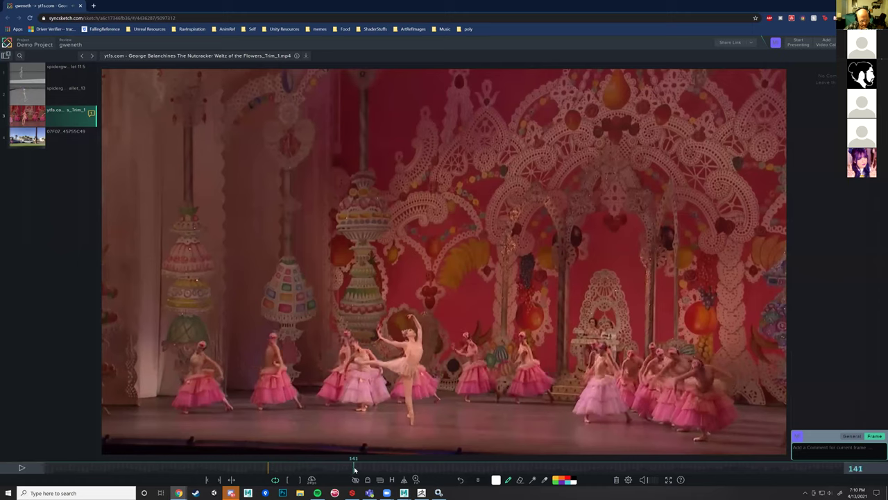
left_click_drag(357, 469, 327, 467)
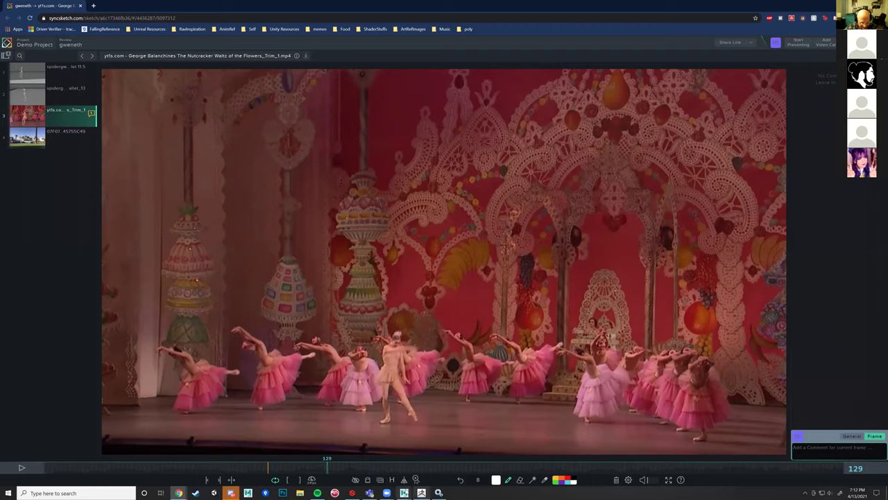
mouse_move(404, 493)
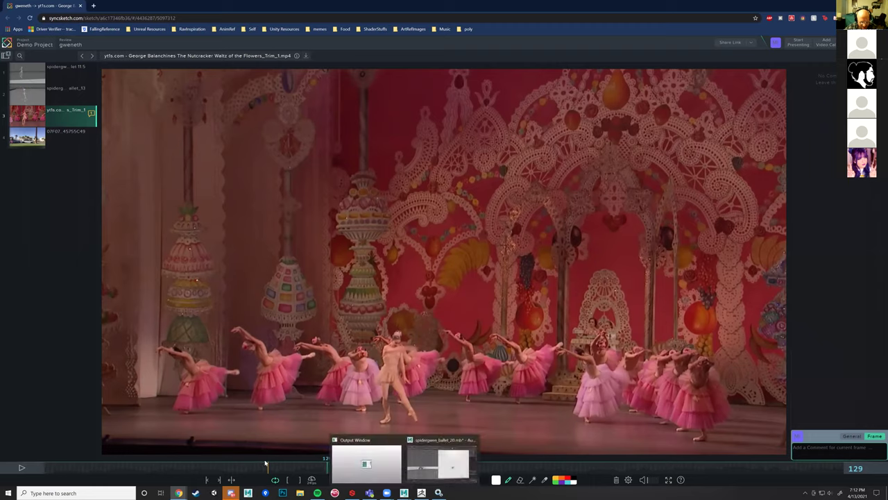
mouse_move(326, 471)
left_mouse_down()
mouse_move(263, 464)
mouse_move(348, 464)
mouse_move(282, 463)
mouse_move(325, 465)
left_mouse_up()
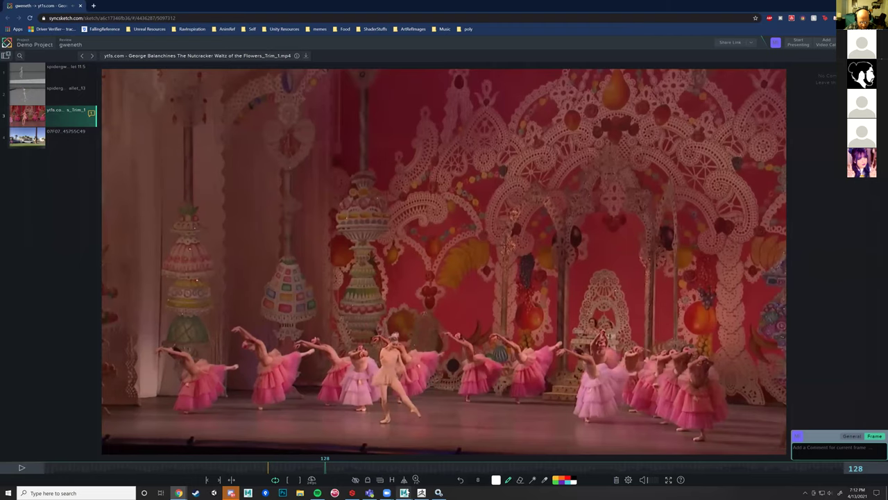
mouse_move(313, 465)
left_mouse_down()
mouse_move(263, 467)
mouse_move(320, 466)
left_mouse_up()
left_click_drag(325, 466, 356, 468)
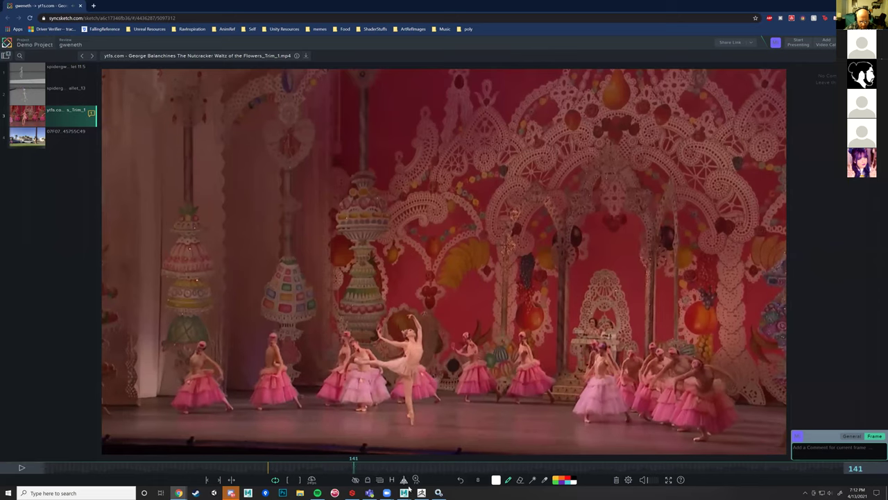
Step: Switch back to the spidergwen_ballet_20 scene in Maya, go to frame 109 and move the Graph Editor away from the character's view
mouse_move(404, 492)
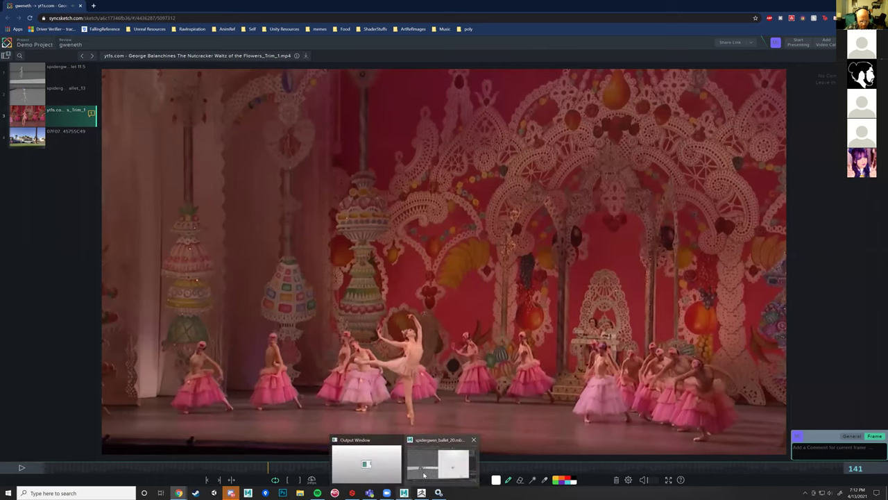
left_click(424, 474)
mouse_move(343, 448)
left_mouse_down()
mouse_move(282, 438)
mouse_move(290, 442)
left_mouse_up()
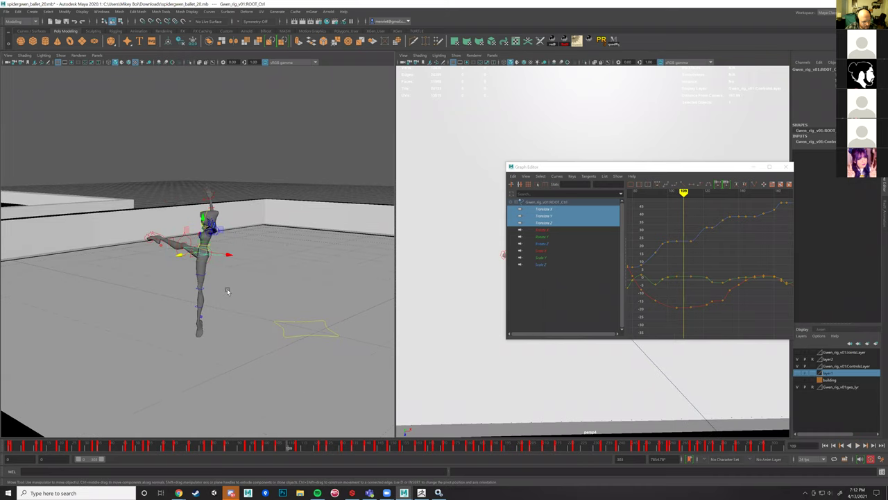
left_click(591, 168)
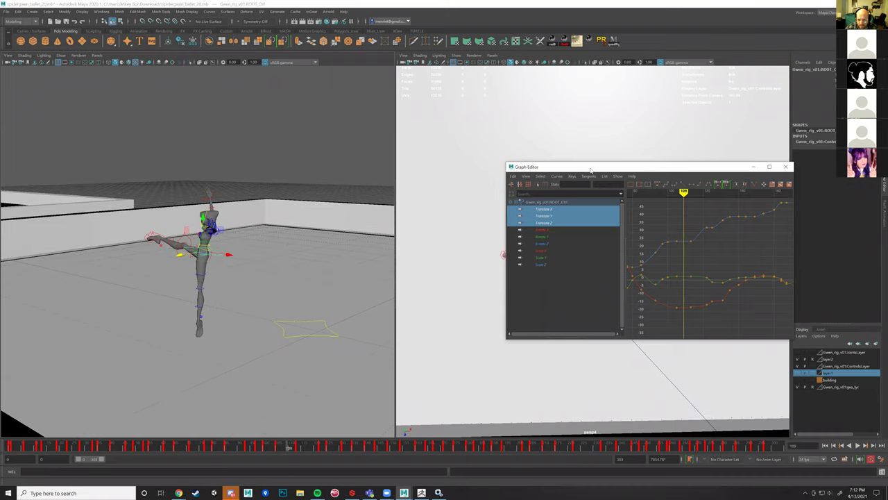
left_click_drag(591, 168, 651, 210)
Step: Check the turn up to frame 131, go to frame 121 and delete the following Translate Z key and the Translate X key near frame 130
mouse_move(290, 451)
left_mouse_down()
mouse_move(369, 447)
mouse_move(255, 448)
mouse_move(343, 451)
left_mouse_up()
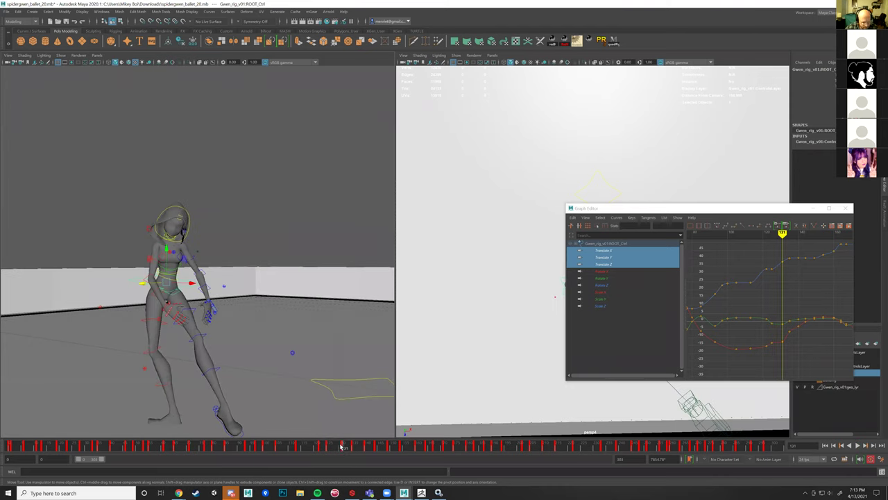
mouse_move(341, 444)
left_mouse_down()
mouse_move(301, 443)
mouse_move(323, 441)
left_mouse_up()
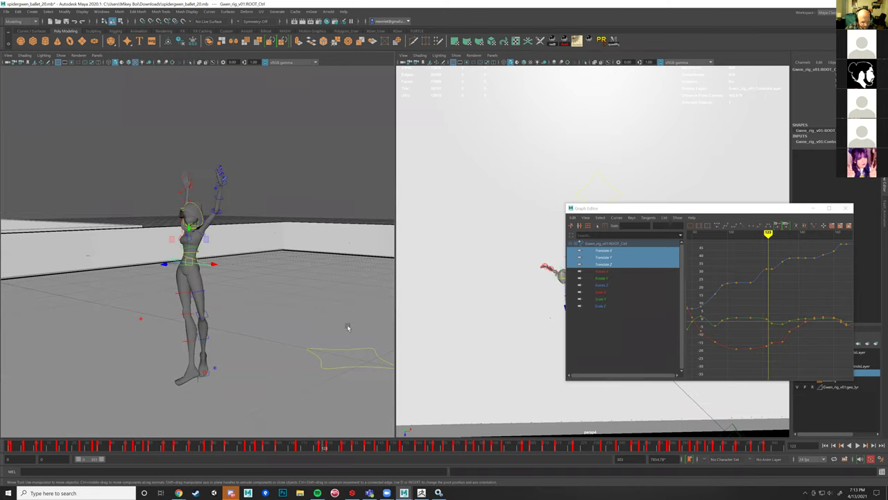
mouse_move(321, 444)
left_mouse_down()
mouse_move(309, 445)
mouse_move(367, 453)
mouse_move(318, 453)
left_mouse_up()
left_click_drag(769, 266, 778, 293)
left_click_drag(785, 346, 787, 349)
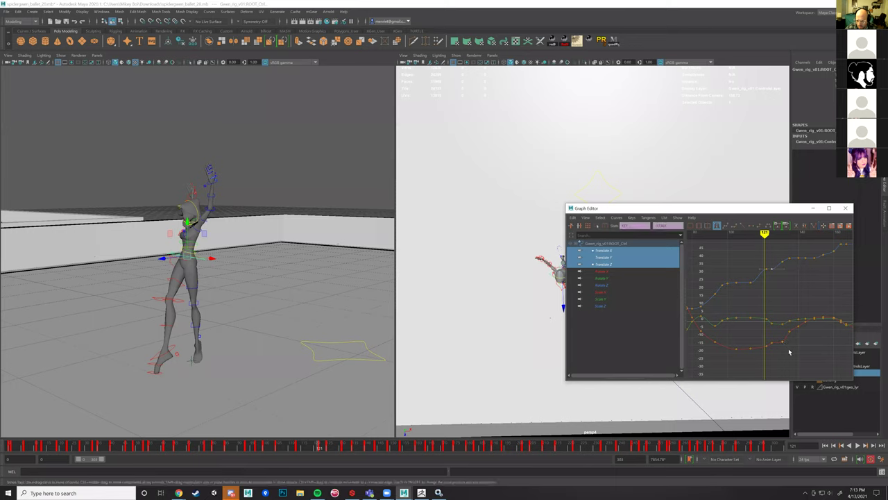
left_click(800, 354)
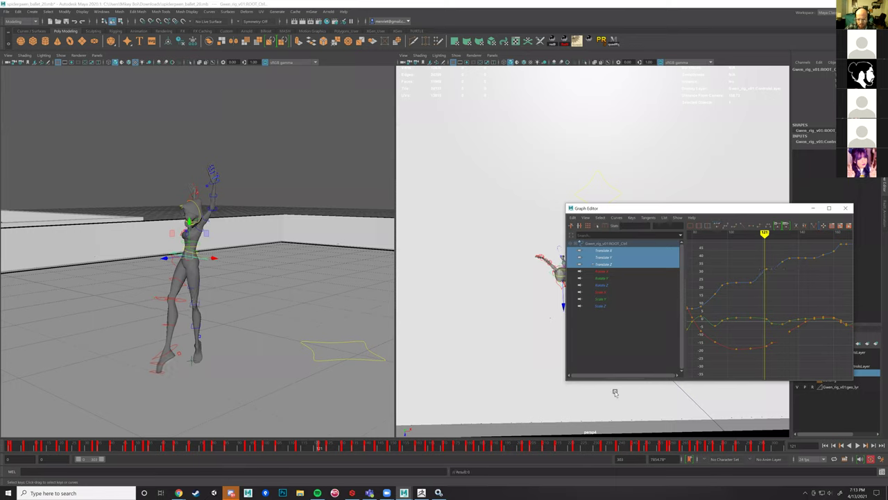
Step: Scrub and play the turn between frames 102 and 135 to check the root motion, and undo the key deletion
mouse_move(318, 447)
left_mouse_down()
mouse_move(569, 447)
mouse_move(274, 447)
mouse_move(353, 445)
left_mouse_up()
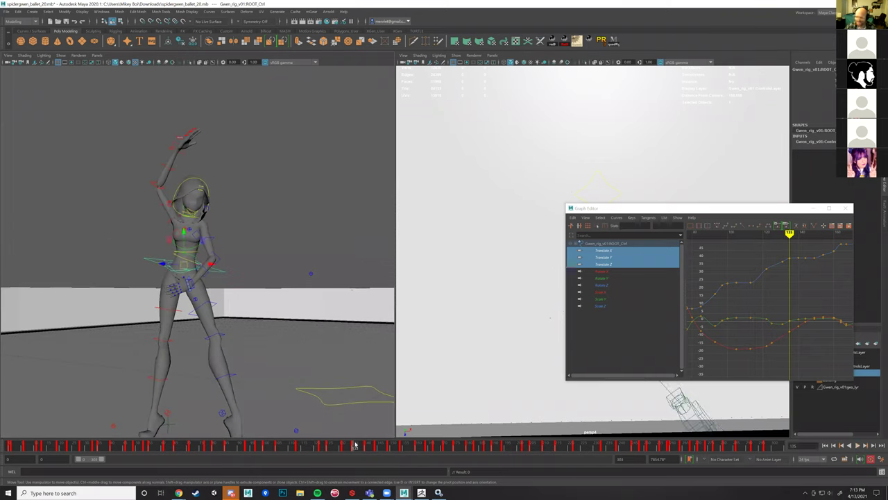
left_click_drag(353, 447, 271, 448)
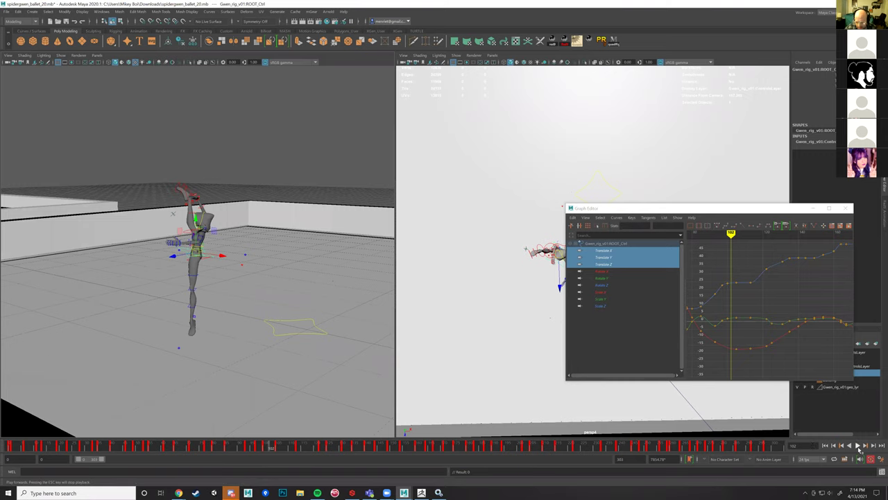
left_click(859, 447)
left_click(858, 447)
left_click(288, 446)
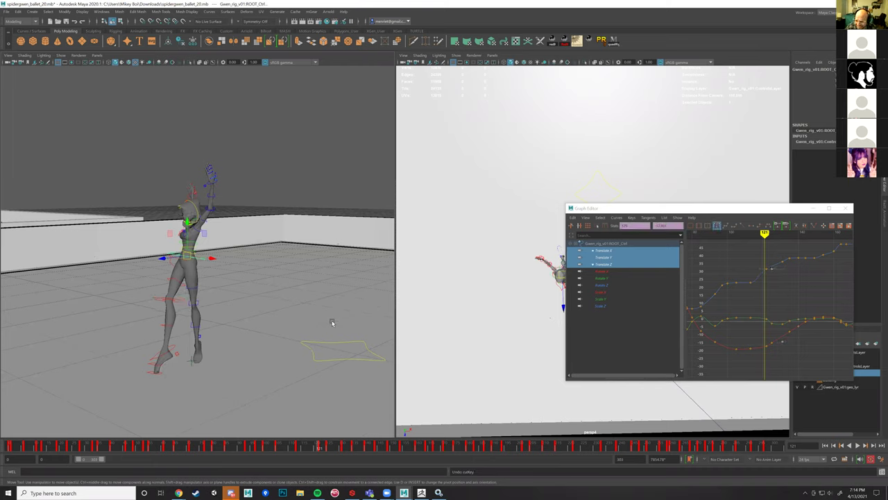
Step: At frame 122, delete ROOT_Ctrl's Translate Z key just past the current time and its Translate X key near frame 130
mouse_move(315, 447)
left_mouse_down()
mouse_move(277, 447)
mouse_move(320, 446)
left_mouse_up()
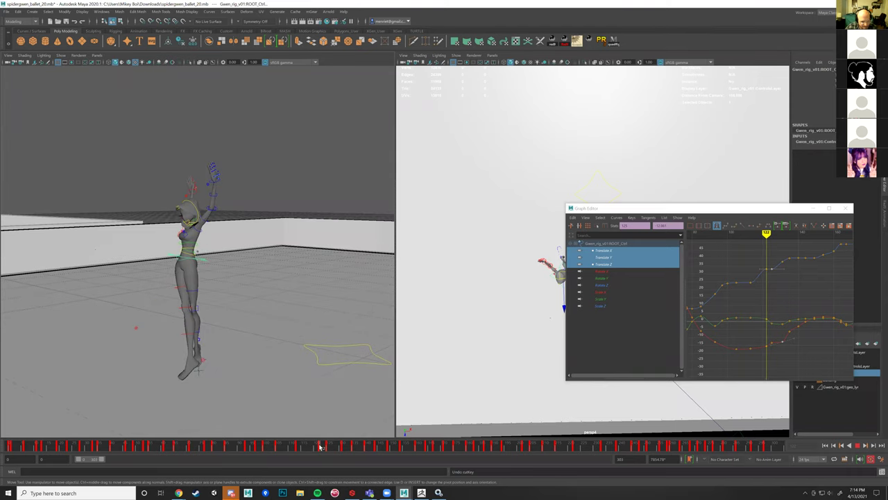
left_click(767, 270)
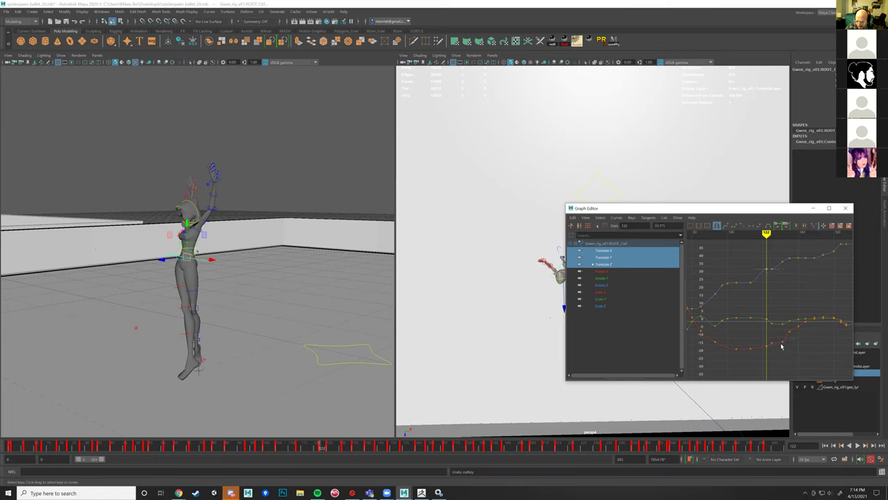
left_click_drag(779, 338, 787, 351, "shift")
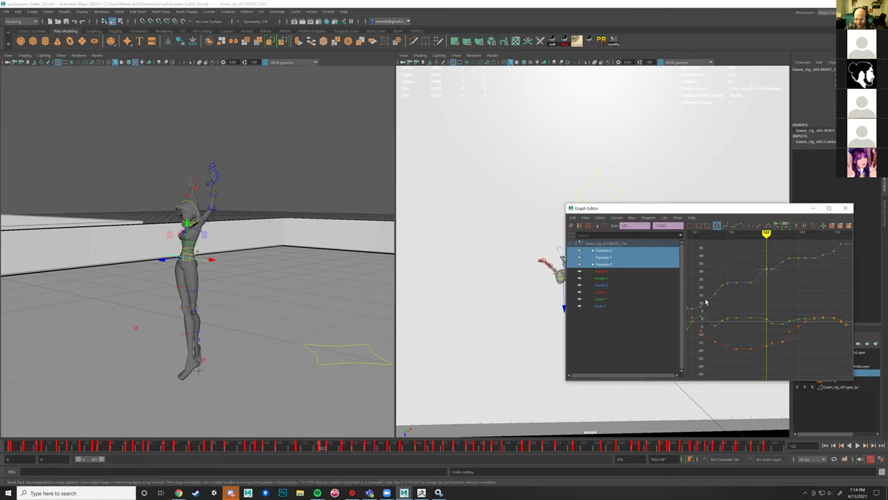
key("Delete")
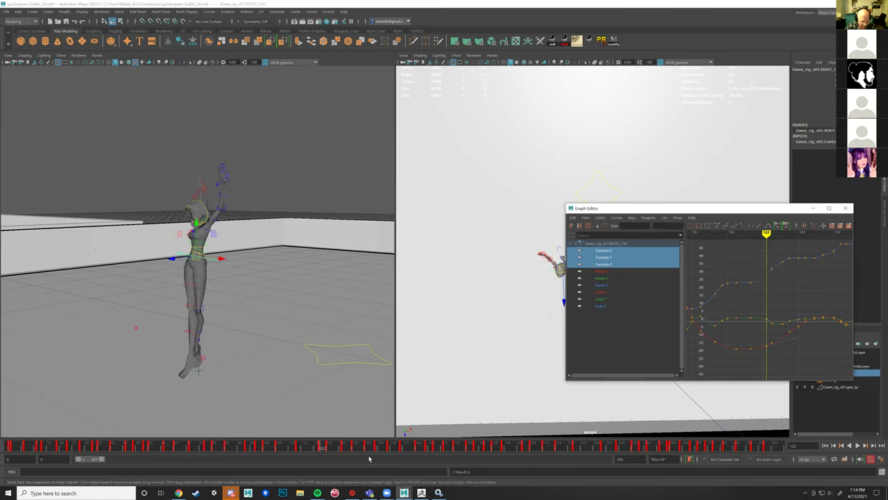
Step: Undo the last time change and the last deletion of ROOT_Ctrl's translation keys around frame 122
mouse_move(323, 446)
left_mouse_down()
mouse_move(278, 441)
mouse_move(373, 445)
left_mouse_up()
key("ctrl+z")
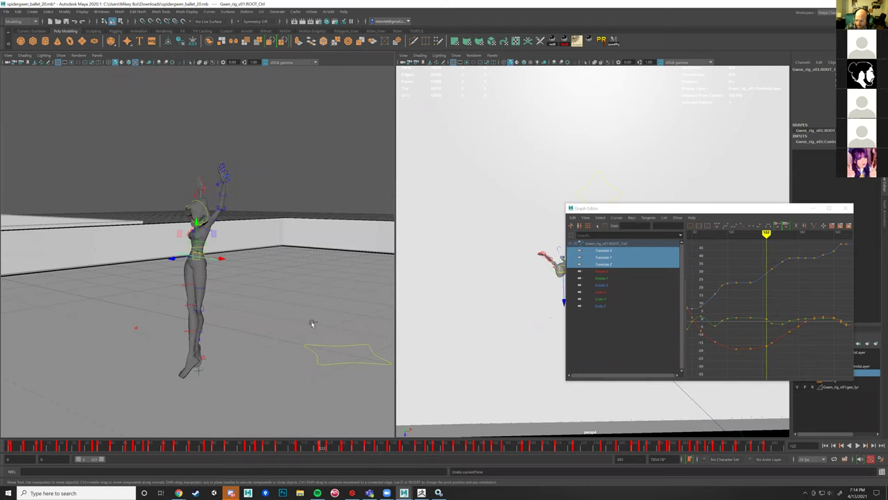
key("ctrl+z")
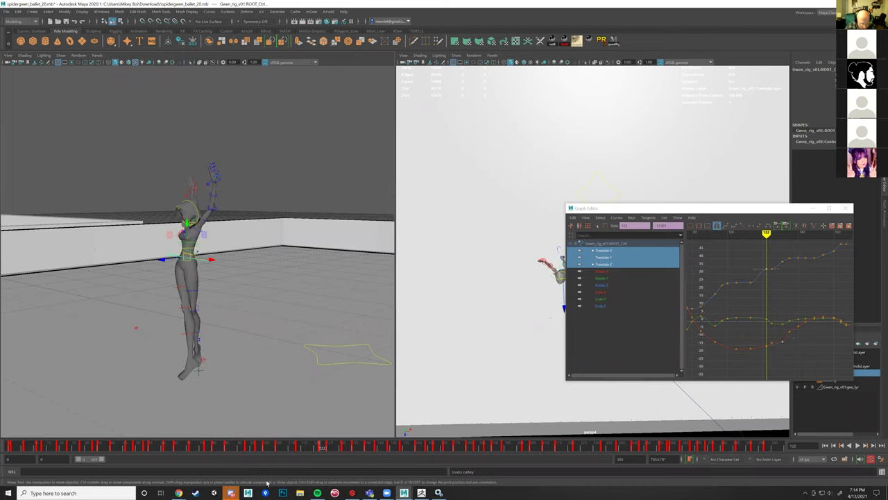
mouse_move(389, 494)
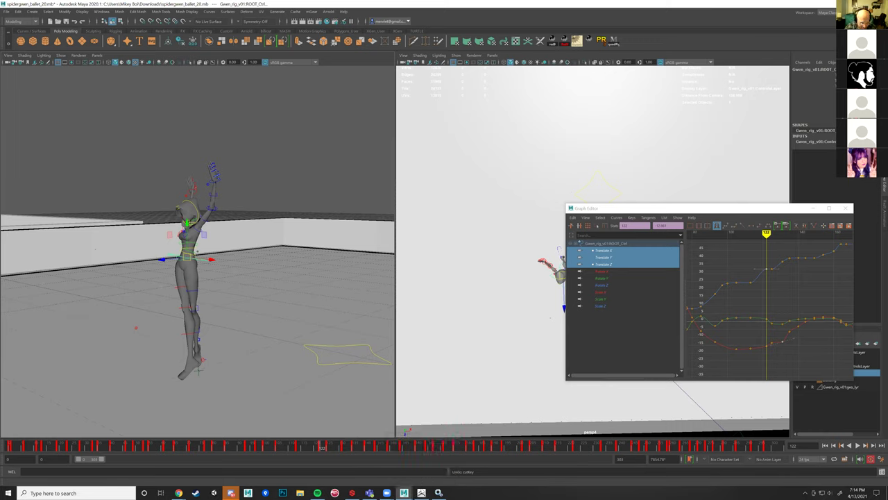
mouse_move(419, 493)
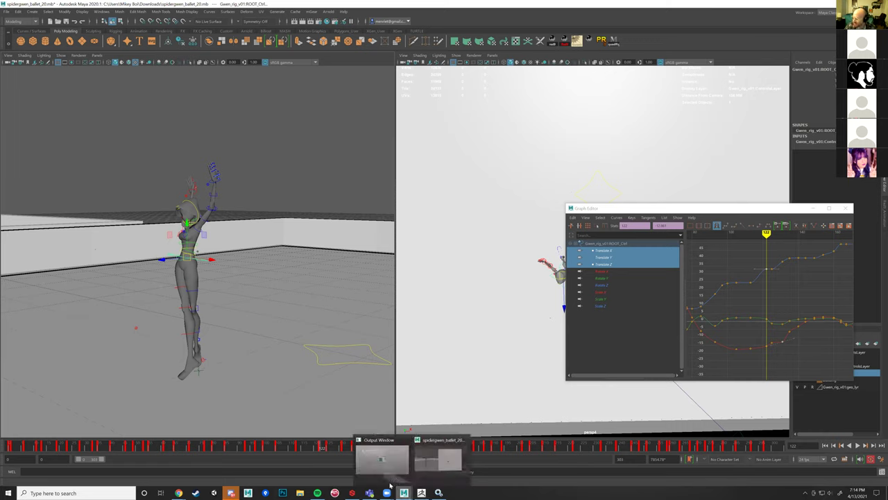
mouse_move(231, 492)
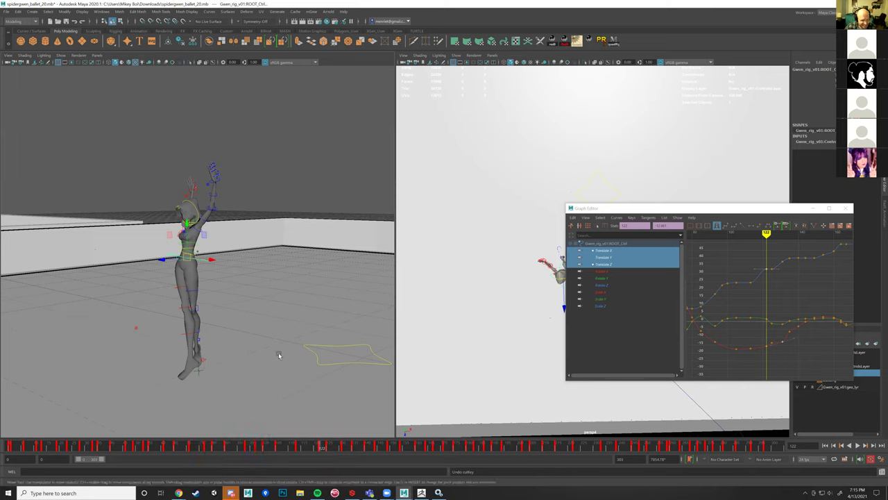
Step: Scrub and play the turn between frames 87 and 131, and stop at frame 117 to examine the root motion
mouse_move(319, 448)
left_mouse_down()
mouse_move(276, 451)
mouse_move(328, 459)
left_mouse_up()
key("alt+v")
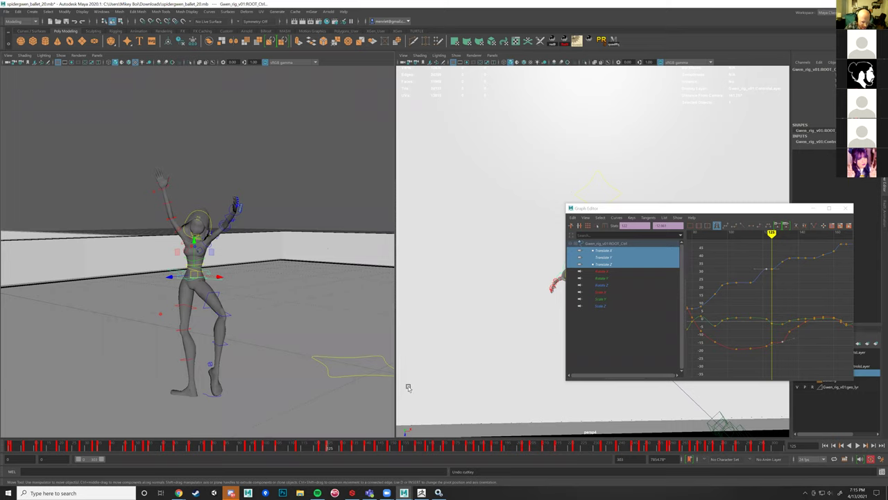
mouse_move(331, 448)
left_mouse_down()
mouse_move(268, 448)
mouse_move(323, 440)
mouse_move(231, 440)
left_mouse_up()
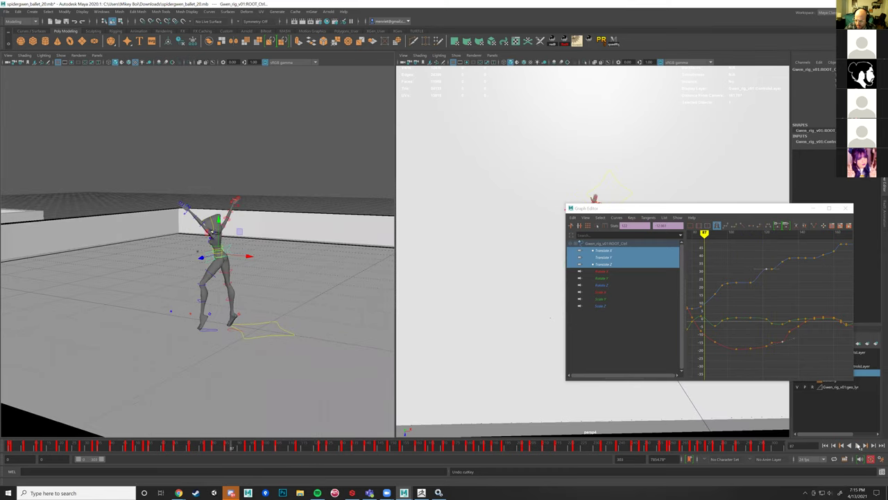
left_click(858, 446)
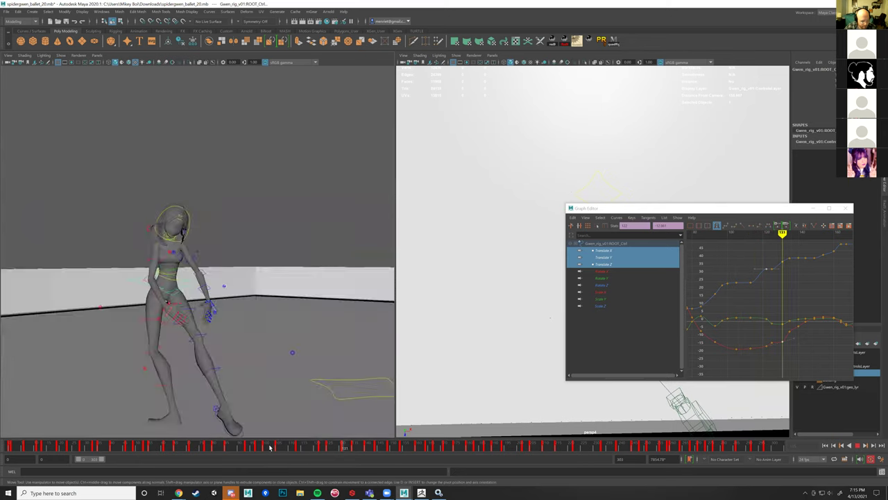
left_click(273, 446)
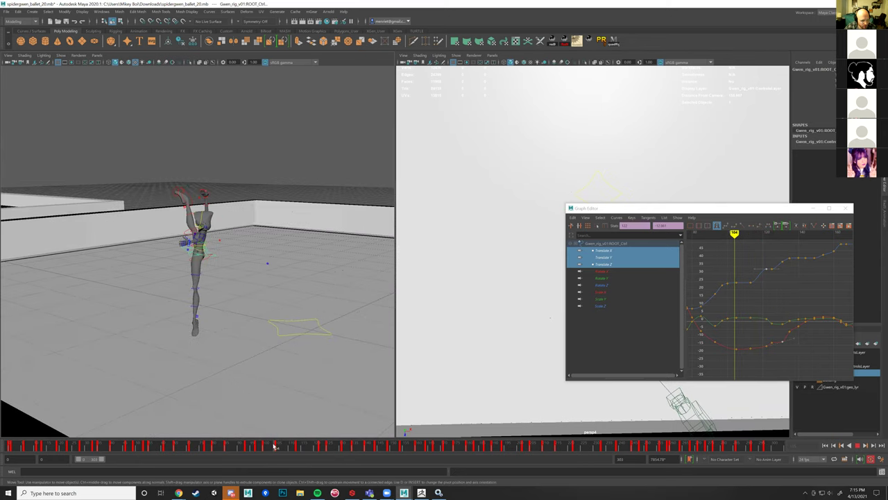
left_click_drag(281, 444, 309, 445)
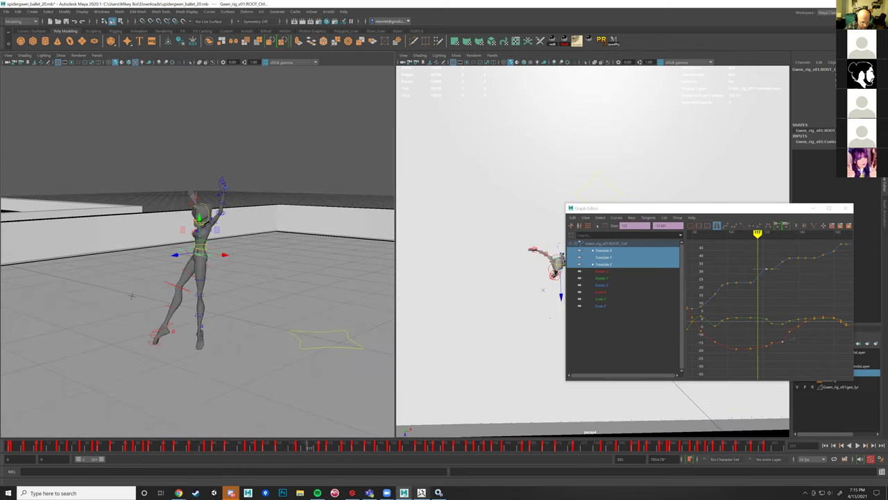
Step: Switch to the SyncSketch ballet reference in the browser, scrub back from frame 141 to 126, and return to Maya
mouse_move(176, 492)
left_click(216, 464)
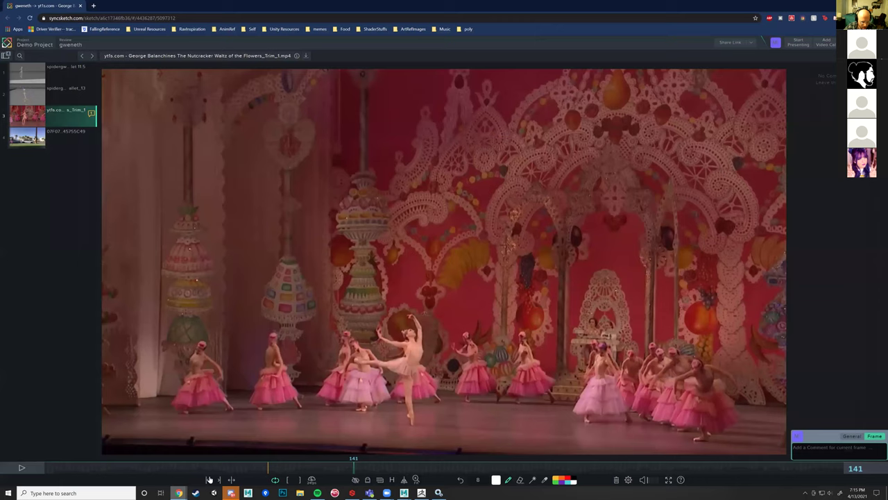
left_click_drag(351, 469, 321, 461)
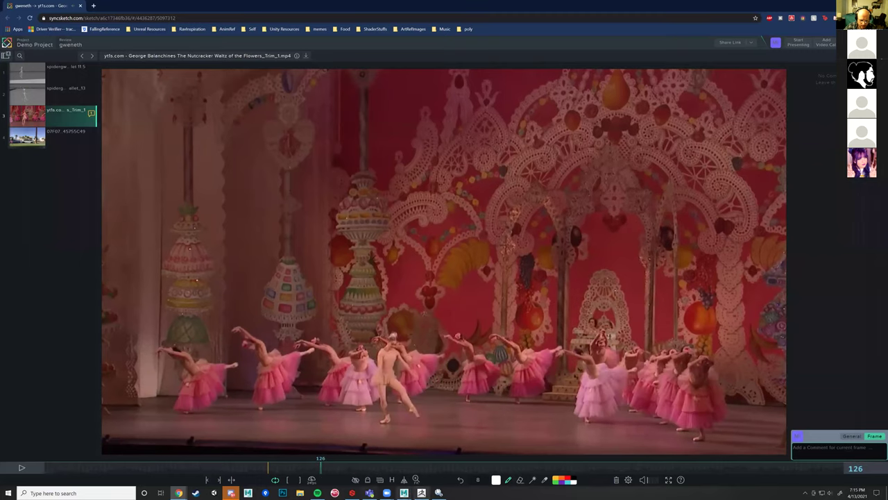
left_click(438, 462)
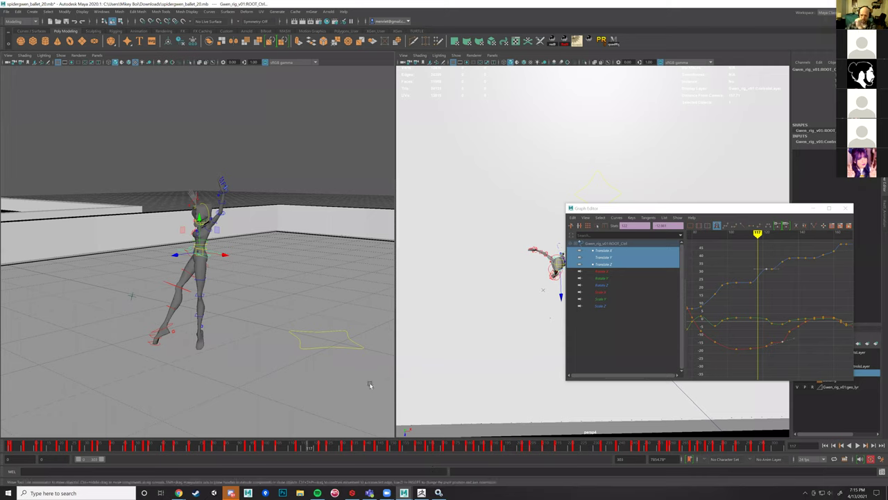
Step: Scrub to frame 135 and delete ROOT_Ctrl's Translate X keys between frames 122 and 135 and its Translate Z key at frame 122
left_click_drag(298, 447, 320, 450)
left_click_drag(320, 450, 355, 455)
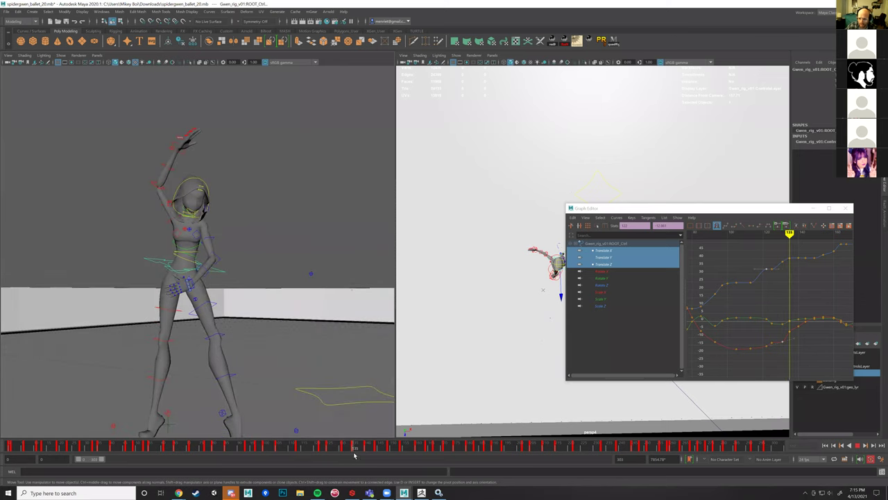
left_click(779, 343)
left_click(783, 343)
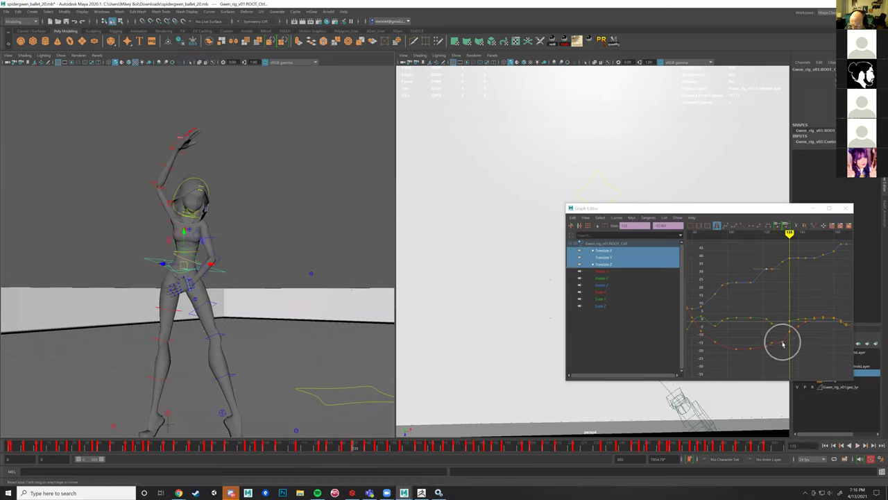
left_click(759, 282)
left_click(778, 285)
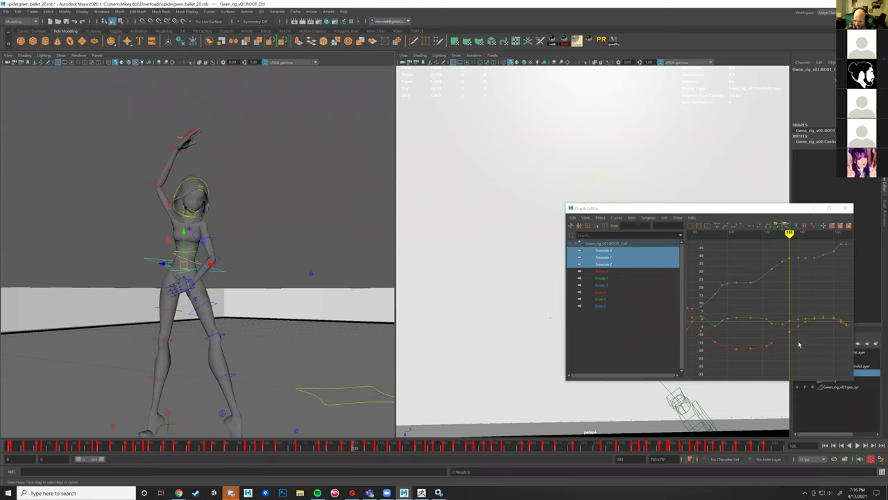
scroll(778, 355, "up", 3)
left_click(774, 362)
left_click(788, 372)
scroll(787, 368, "down", 1)
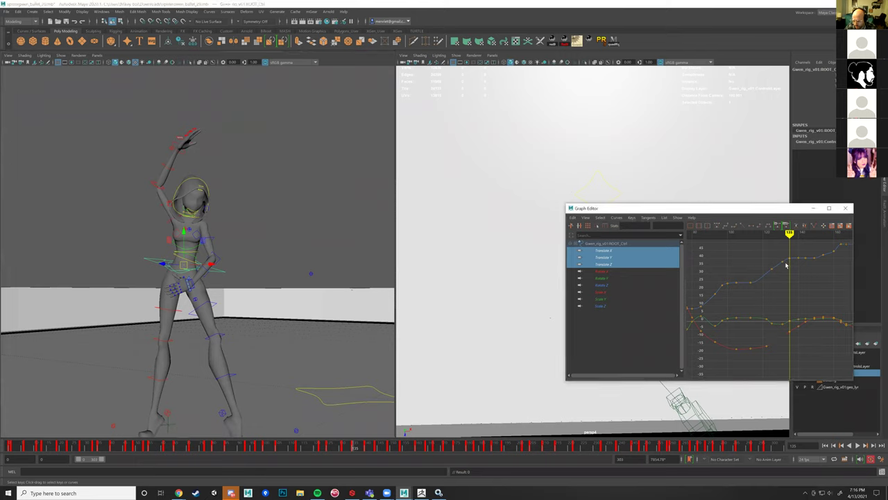
scroll(786, 263, "up", 2)
scroll(792, 268, "down", 2)
Step: Play the turn from frame 92 and replay it from about frame 122 to check the smoothed root translation
left_click(304, 450)
left_click_drag(304, 449, 242, 448)
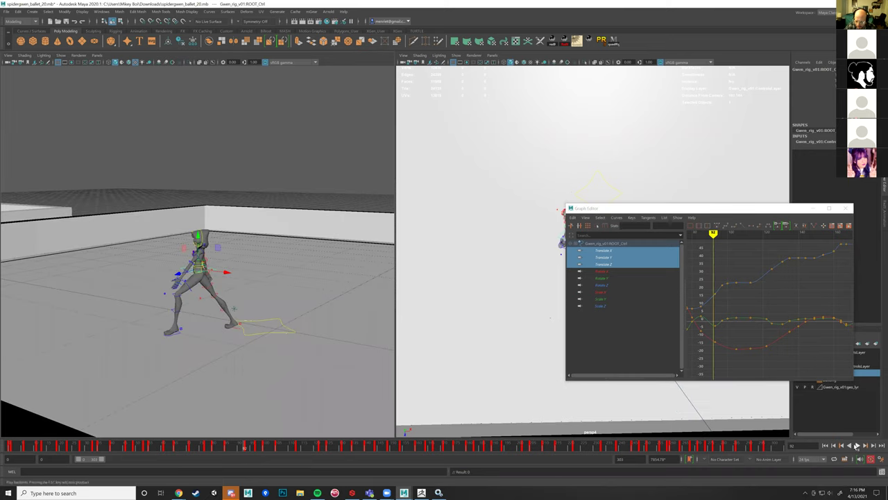
left_click(857, 446)
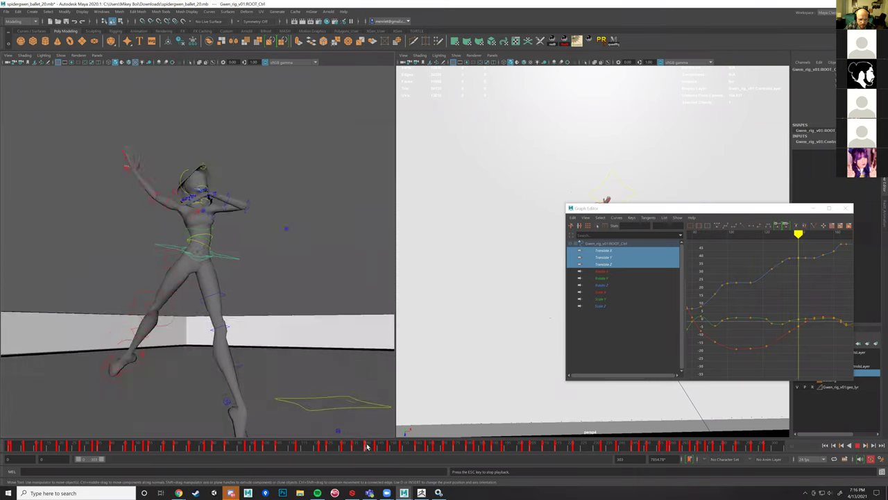
left_click(319, 447)
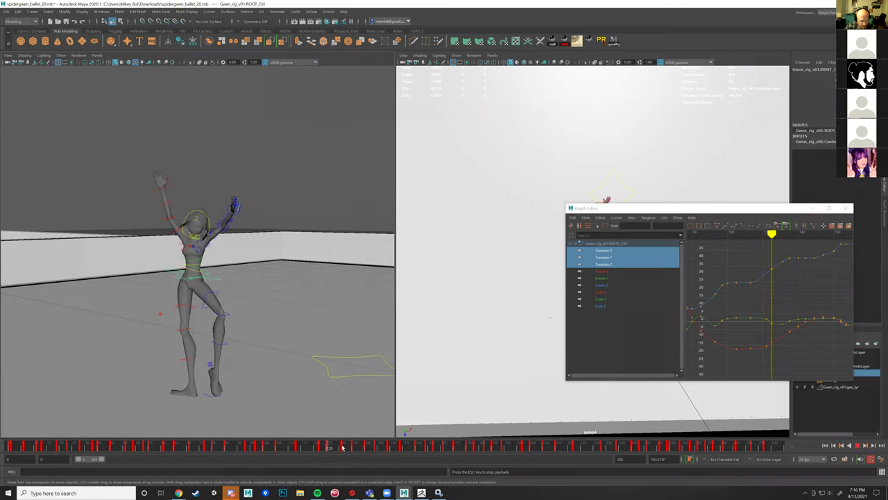
Step: Review the rest of the dance in playback from about frame 168, and stop at frame 222
left_click(436, 446)
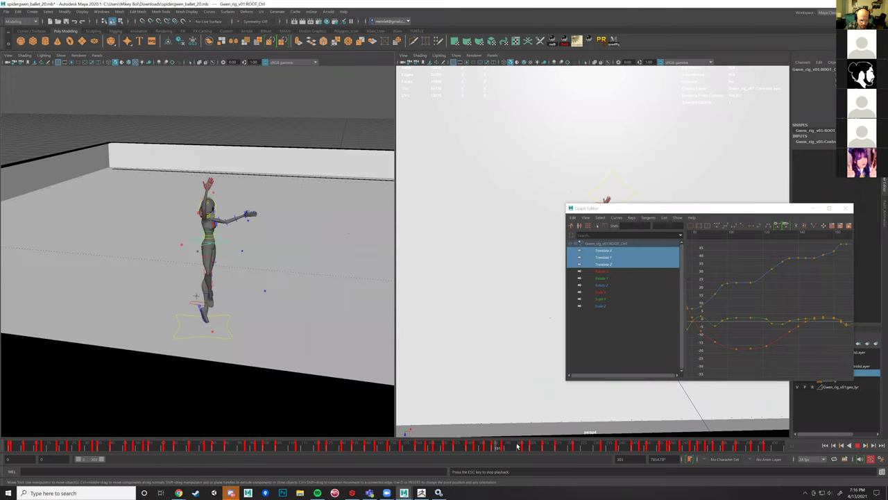
left_click(533, 446)
left_click(459, 446)
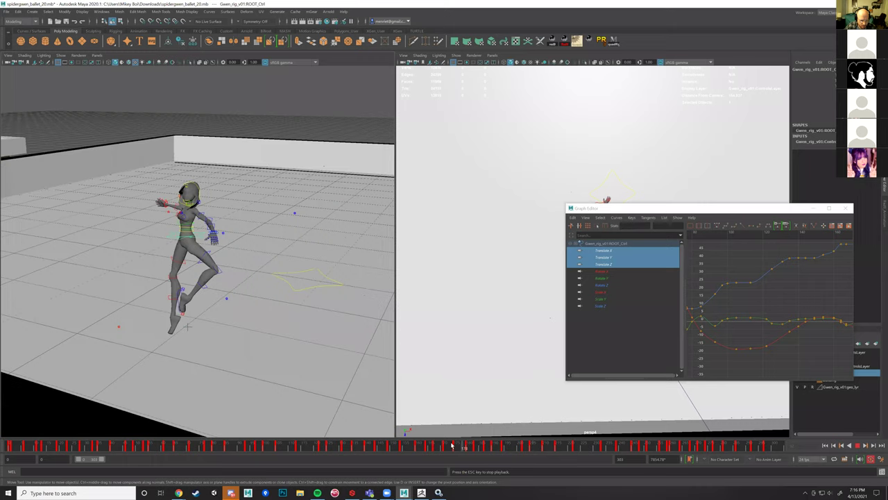
mouse_move(517, 445)
left_mouse_down()
mouse_move(576, 451)
mouse_move(653, 438)
mouse_move(638, 435)
left_mouse_up()
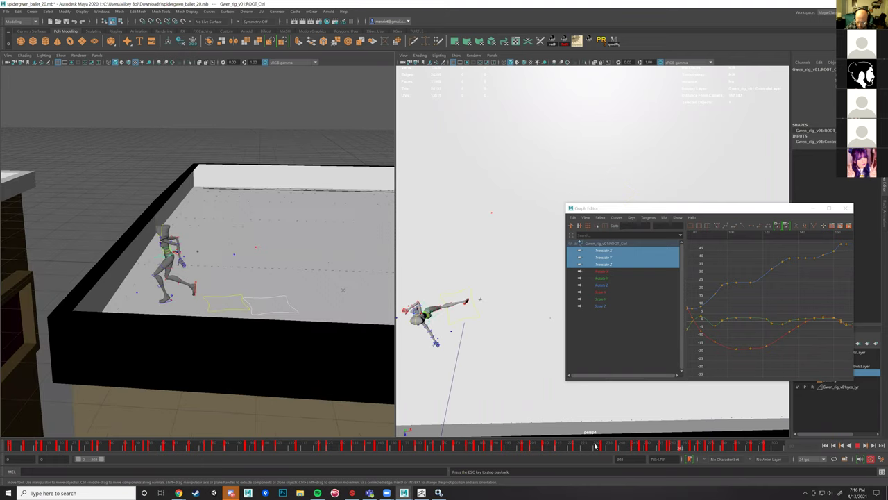
left_click(858, 446)
left_click(573, 446)
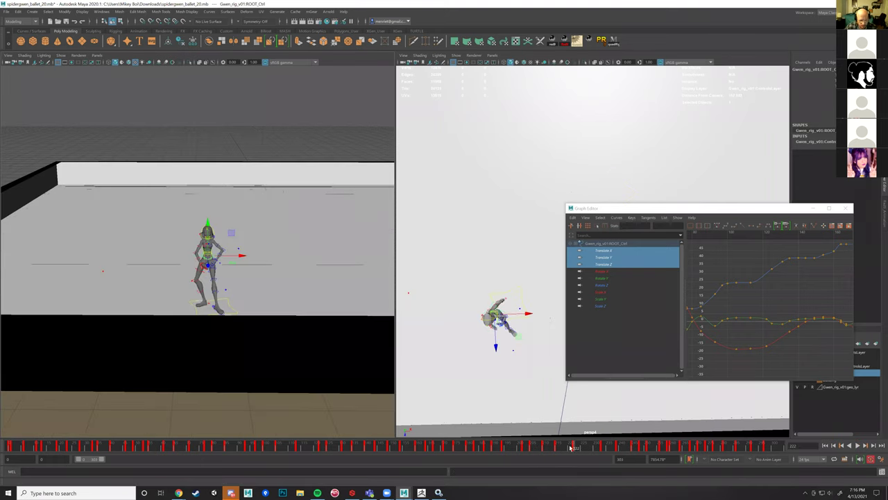
Step: Play the run across the rooftop from frame 222 to 261, replay part of it, and stop at frame 237
key("alt+v")
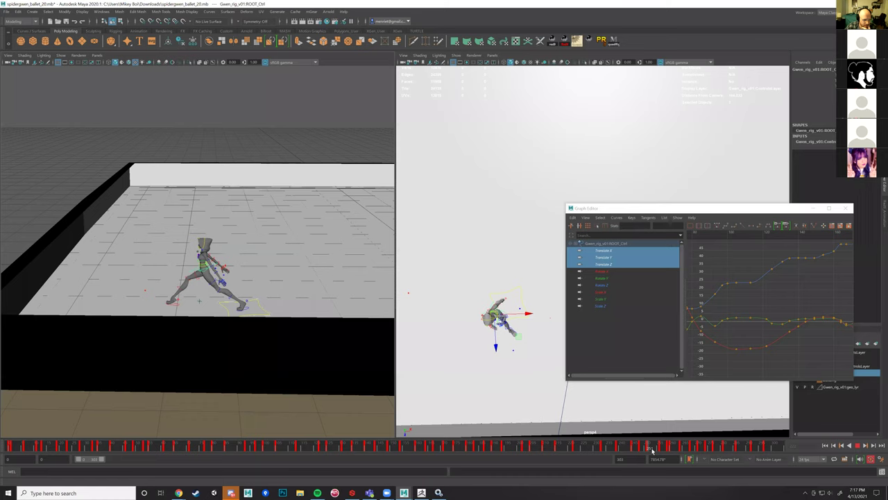
left_click(674, 450)
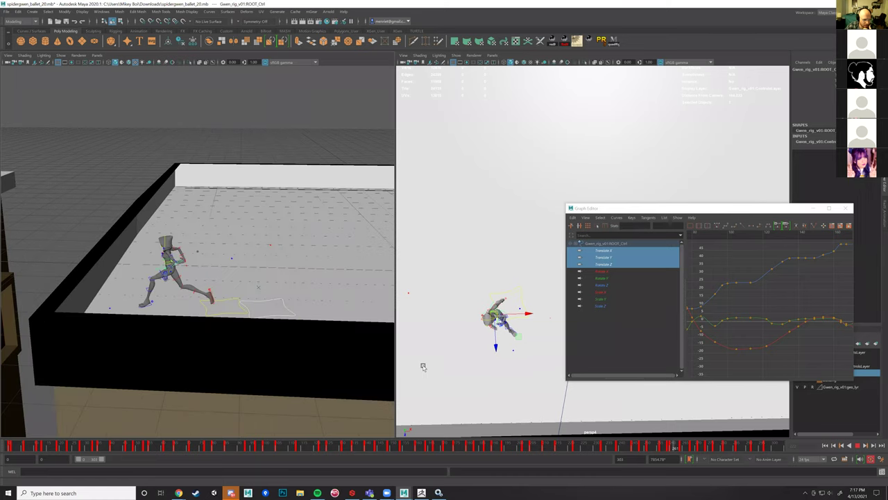
left_click(183, 262)
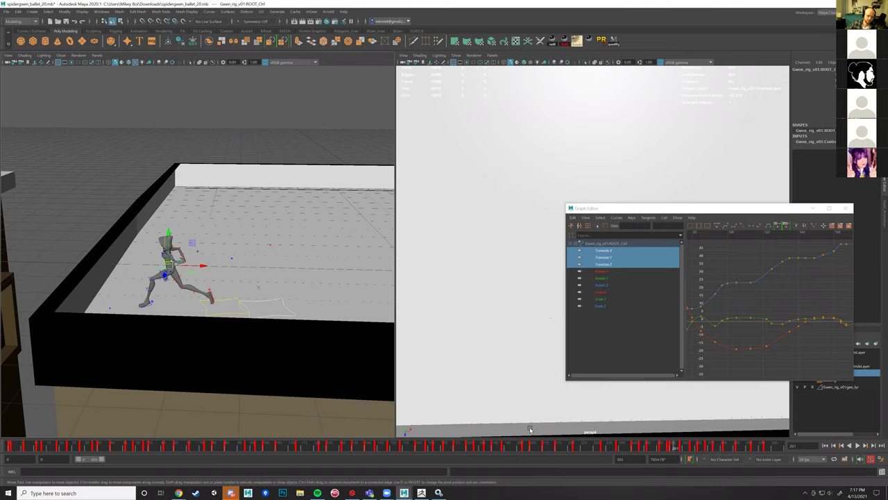
left_click_drag(672, 449, 629, 447)
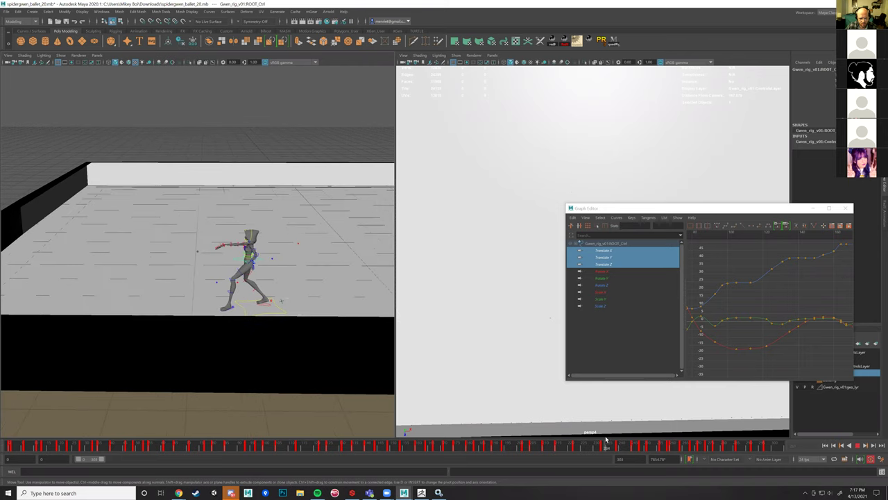
key("alt+v")
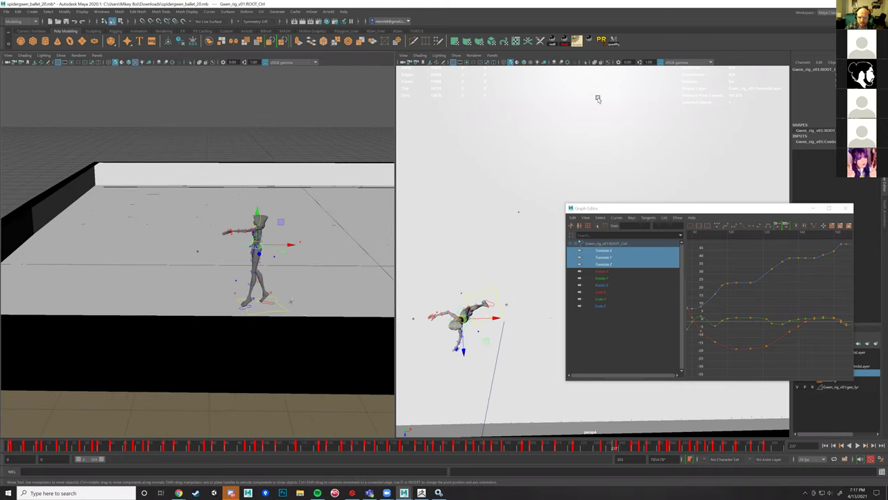
Step: Move the Graph Editor aside, maximise the persp4 view and frame the character on the rooftop at an angle
left_click(773, 211)
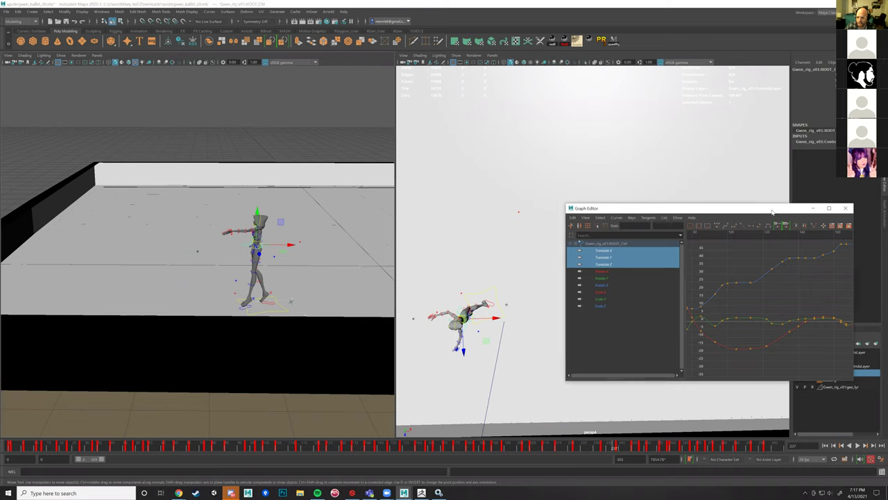
left_click_drag(773, 211, 802, 202)
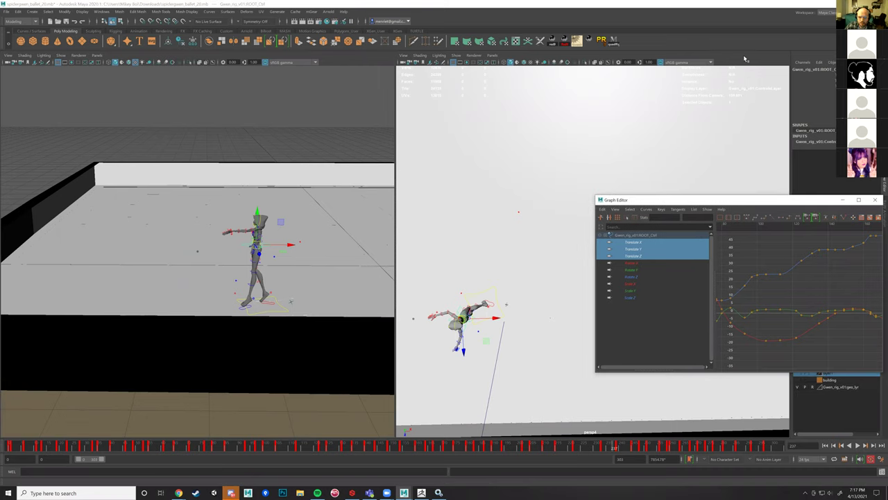
left_click(742, 63)
key("space")
scroll(460, 207, "down", 8)
left_click_drag(434, 216, 424, 192, "alt")
left_click_drag(506, 174, 418, 180, "alt")
scroll(445, 165, "up", 2)
Step: Load the Red9 StudioPack, open its Animation Toolkit, and move the Graph Editor clear of the toolkit
left_click(565, 42)
left_click(347, 11)
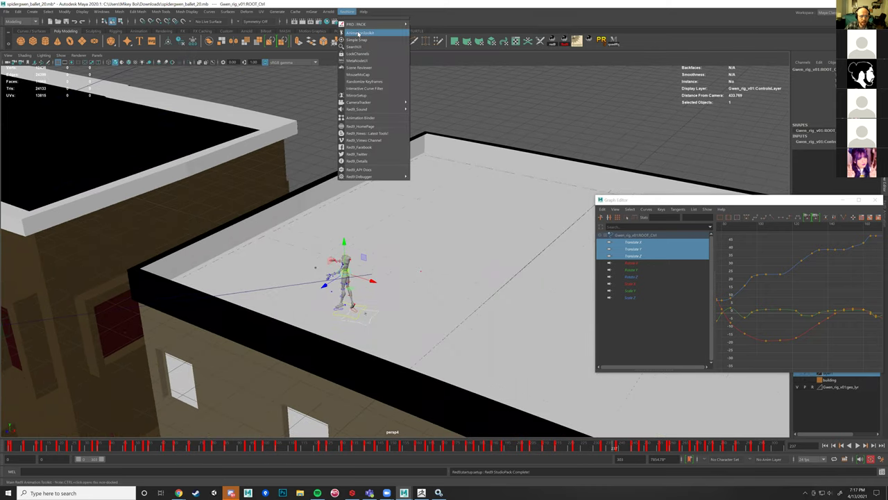
left_click(361, 33)
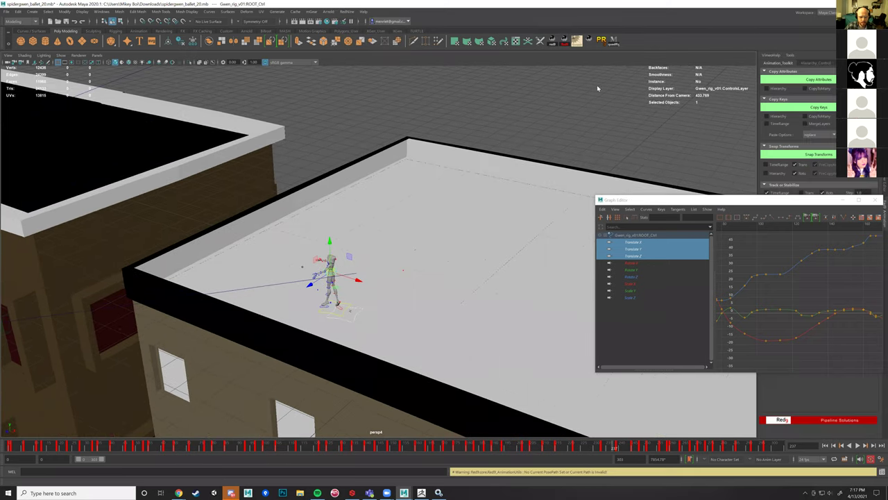
left_click_drag(774, 201, 599, 88)
Step: Create a locator and move it up beside the character's torso on the rooftop
left_click_drag(379, 172, 305, 157, "alt")
scroll(305, 157, "up", 2)
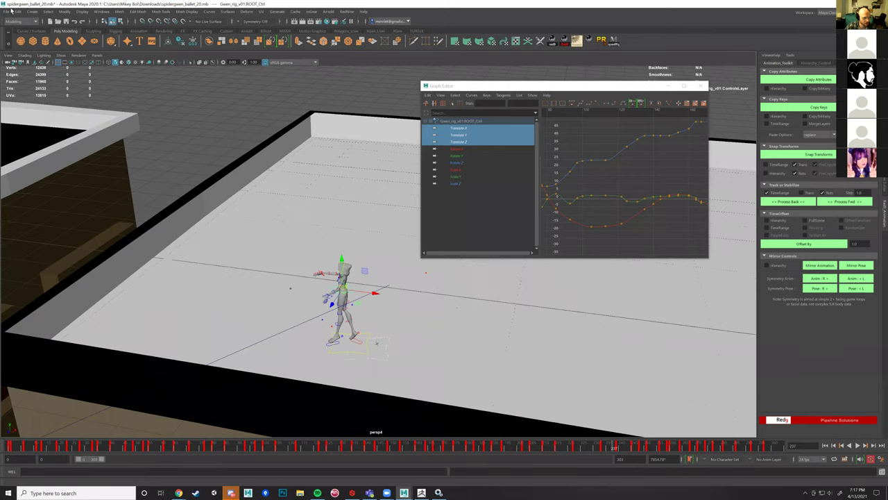
left_click(32, 12)
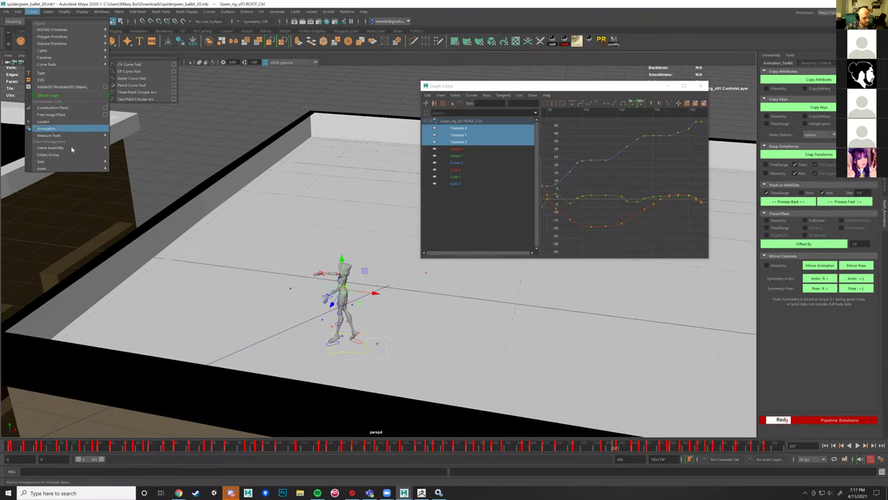
left_click(56, 122)
left_click_drag(344, 152, 312, 192, "alt")
left_click(291, 164)
key("ctrl+z")
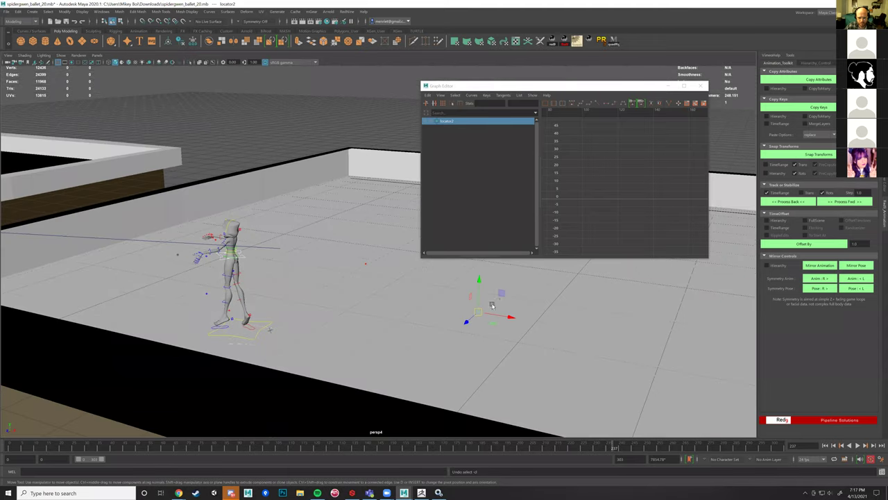
left_click_drag(502, 293, 301, 193)
left_click_drag(301, 192, 322, 311, "alt")
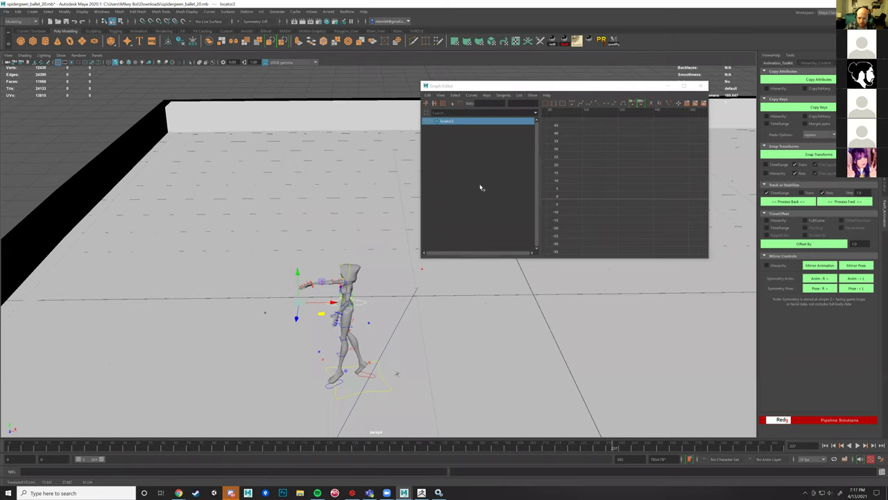
Step: Rename the new locator to pelvLoc
left_click(884, 182)
double_click(822, 69)
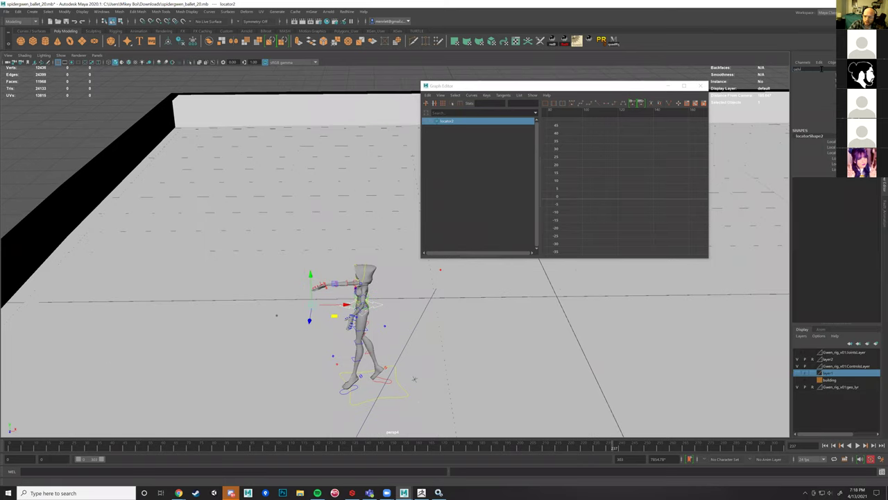
type("pelvLoc")
key("Return")
Step: Duplicate the pelvis locator and rename the copy to LeftFootLoc
left_click_drag(375, 202, 356, 194, "alt")
key("ctrl+d")
double_click(814, 70)
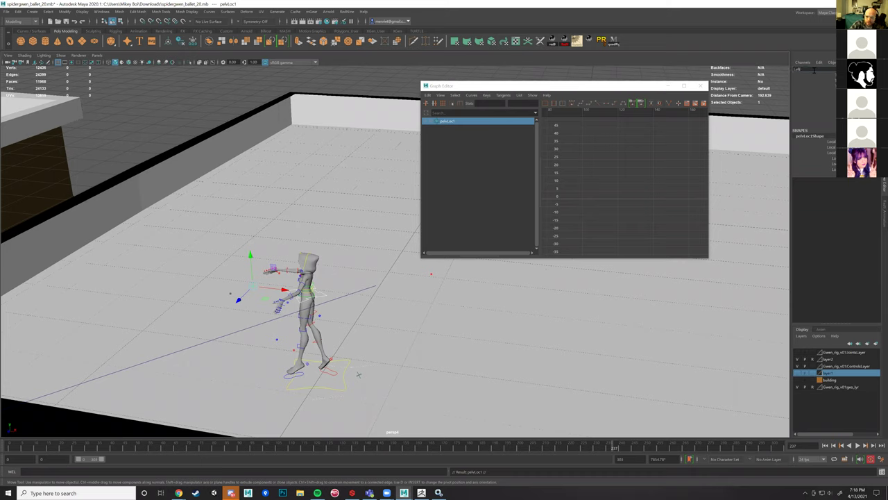
type("LeftFoot_ac")
key("Return")
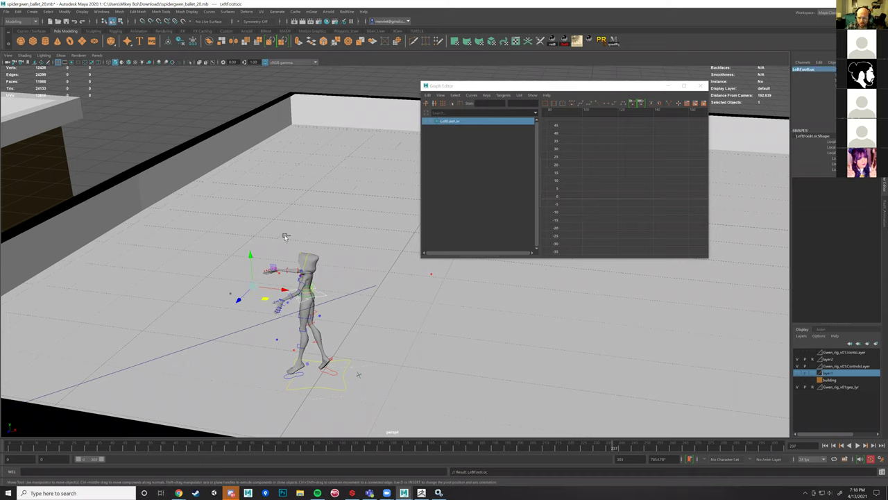
Step: Duplicate LeftFootLoc and rename the copy to RightFootLoc
key("ctrl+d")
double_click(819, 69)
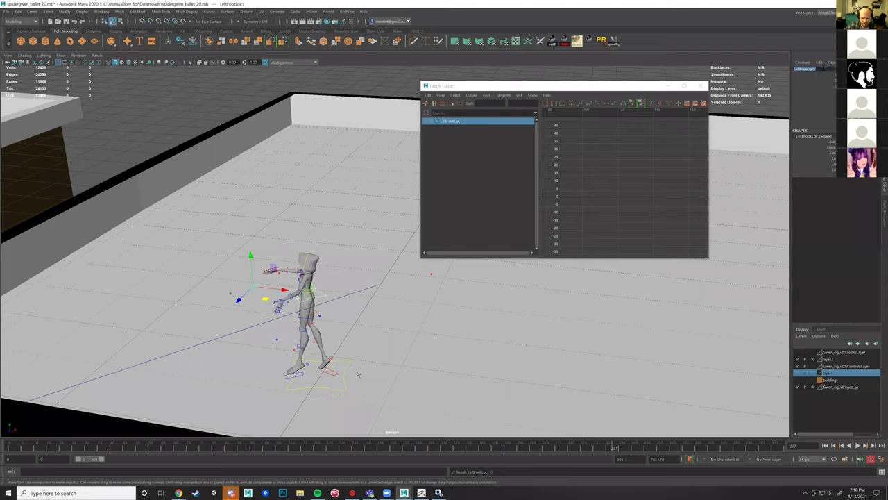
type("Righ")
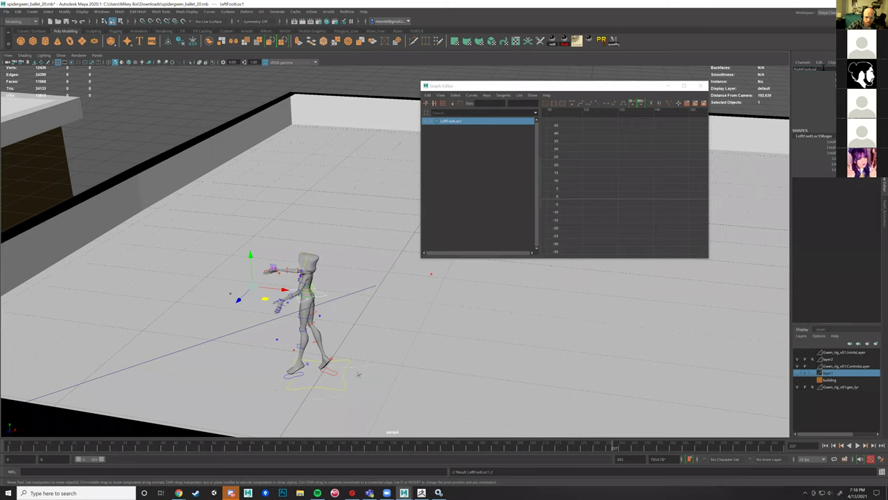
key("Return")
Step: Open the Outliner to list the new locators, keeping the character framed beside it
left_click_drag(383, 227, 362, 235, "alt")
scroll(363, 217, "up", 5)
middle_click_drag(292, 326, 340, 237, "alt")
left_click_drag(340, 236, 310, 282, "alt")
scroll(324, 288, "up", 3)
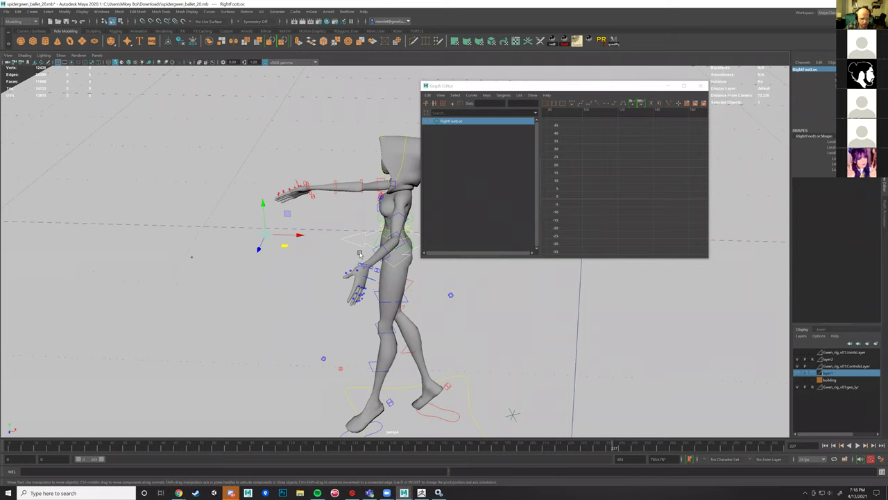
left_click(105, 13)
left_click(122, 94)
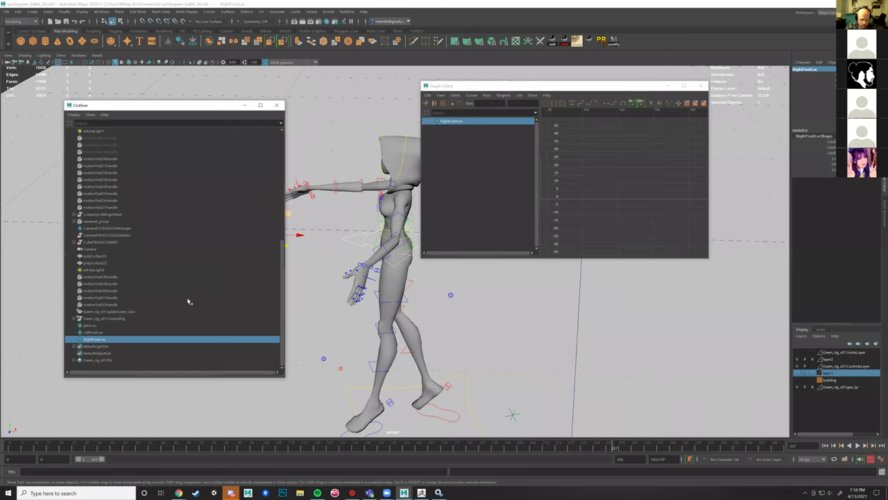
scroll(448, 339, "down", 4)
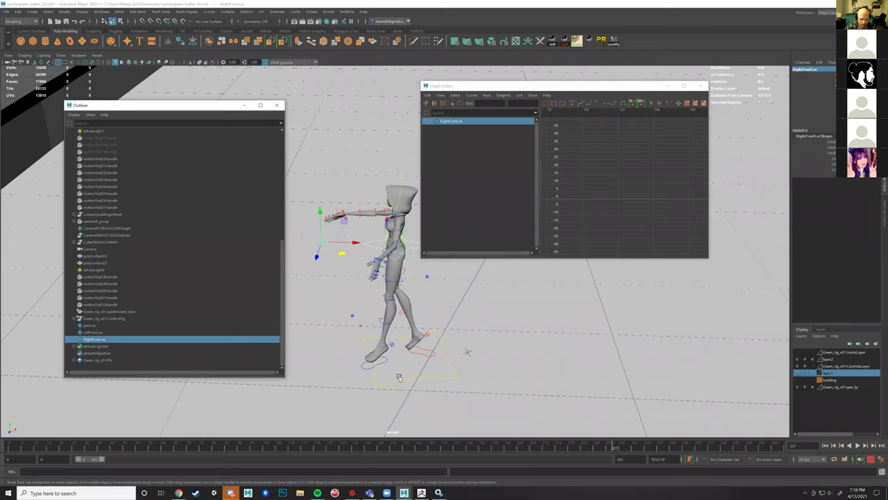
Step: Duplicate LeftFootLoc in the Outliner and rename the copy to LeftKneeLoc
left_click(100, 332)
key("ctrl+d")
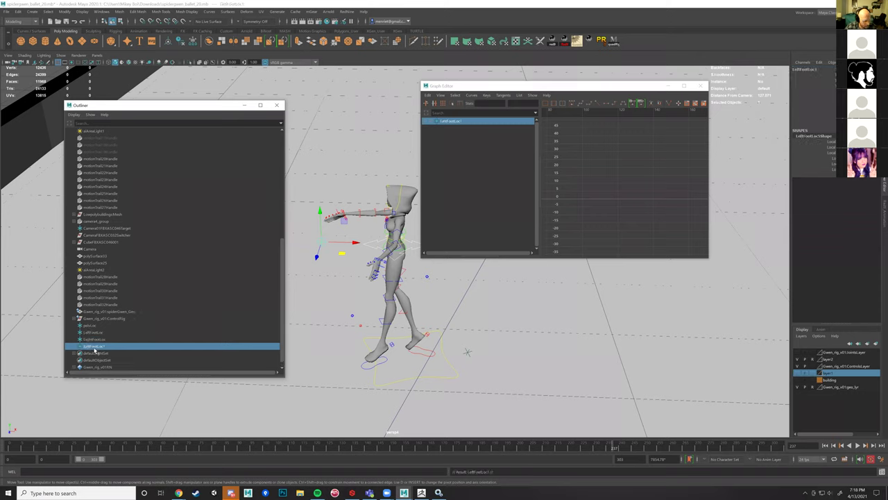
double_click(98, 346)
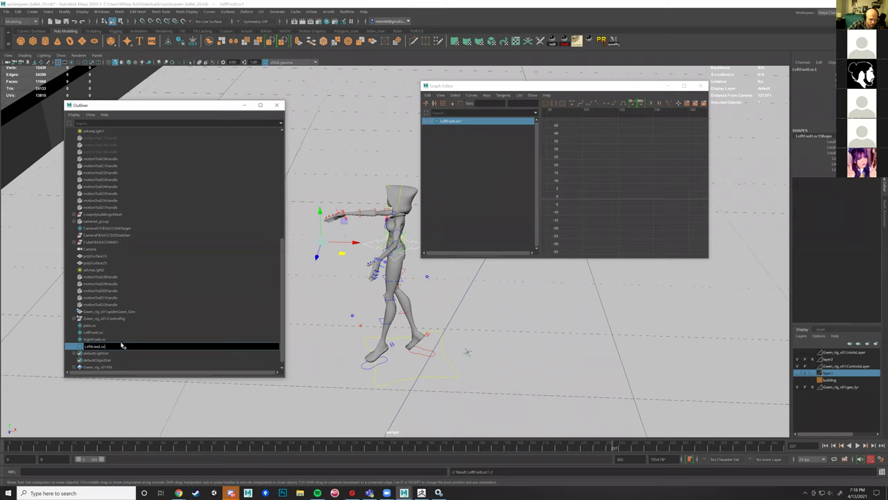
type("LeftKnee.loc")
key("Return")
Step: Duplicate RightFootLoc in the Outliner and rename the copy to RightKneeLoc
left_click(97, 339)
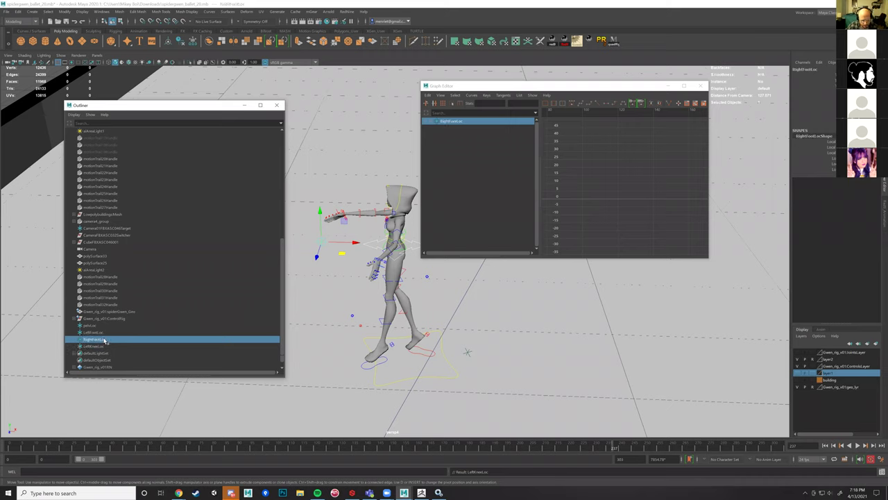
key("ctrl+d")
double_click(112, 354)
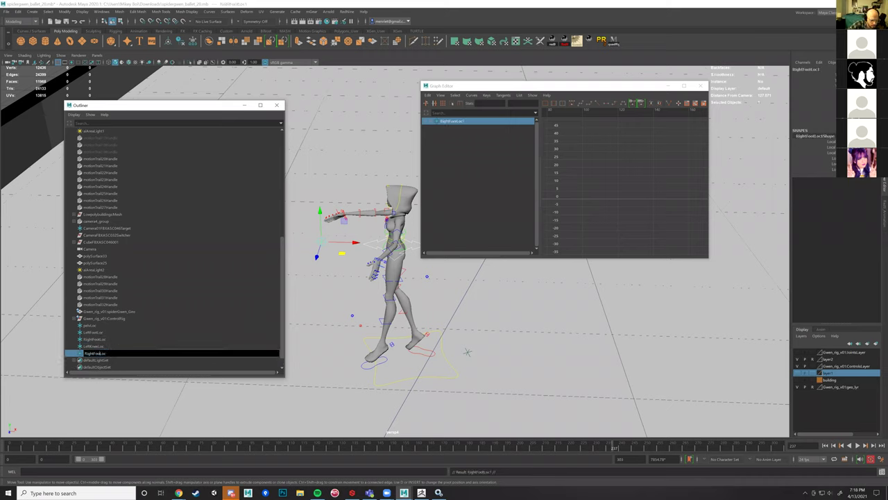
key("Return")
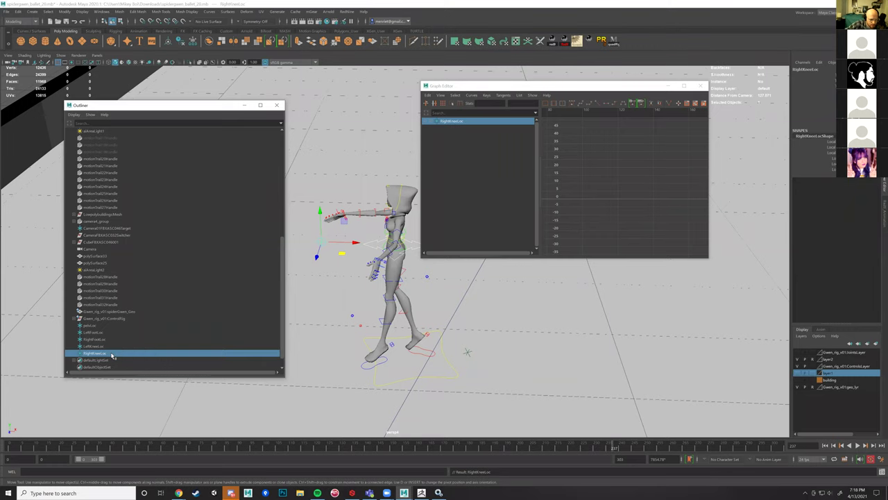
Step: Set the start of the playback range to frame 237 and frame the character closely
middle_click_drag(337, 315, 351, 290, "alt")
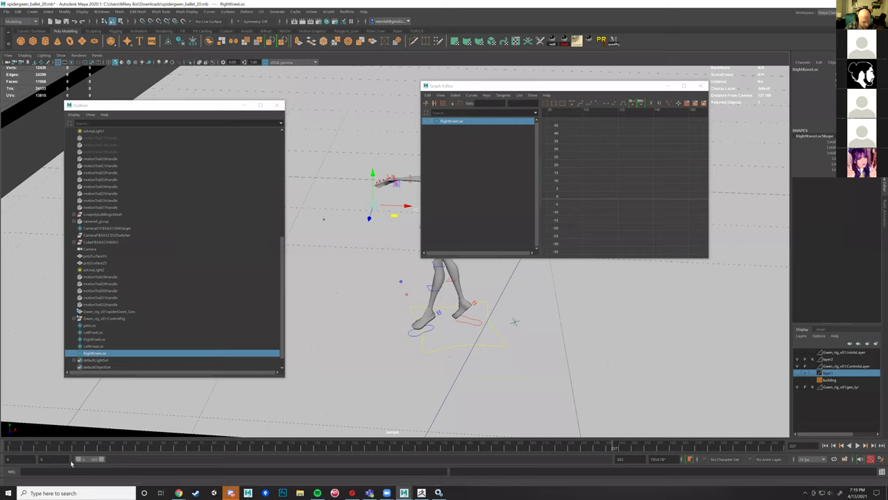
left_click_drag(77, 463, 95, 460)
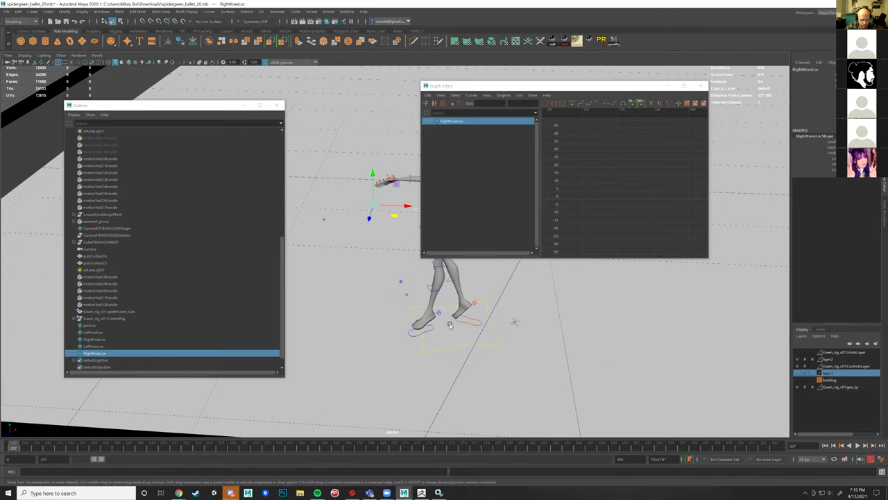
left_click_drag(408, 299, 385, 302, "alt")
right_click_drag(448, 330, 495, 332, "alt")
left_click_drag(496, 331, 198, 330, "alt")
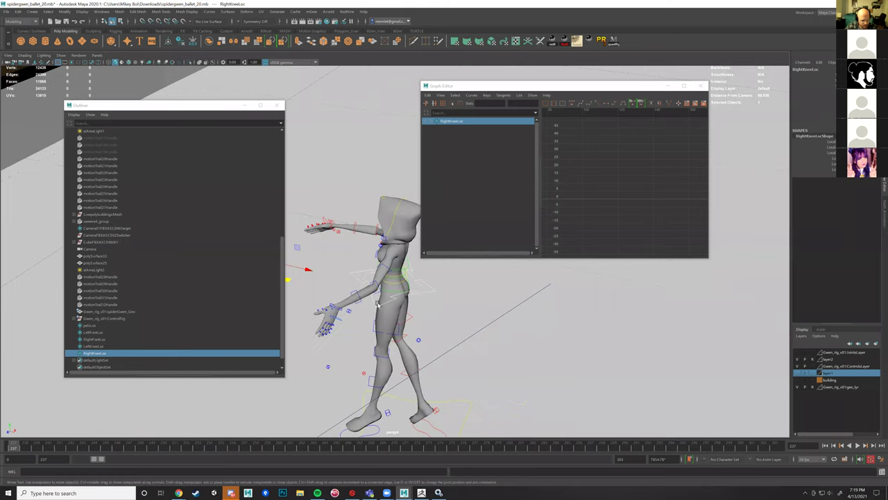
Step: Select the root control together with pelvLoc and bring back the Animation Toolkit with TimeRange enabled for Snap Transforms
left_click(425, 293)
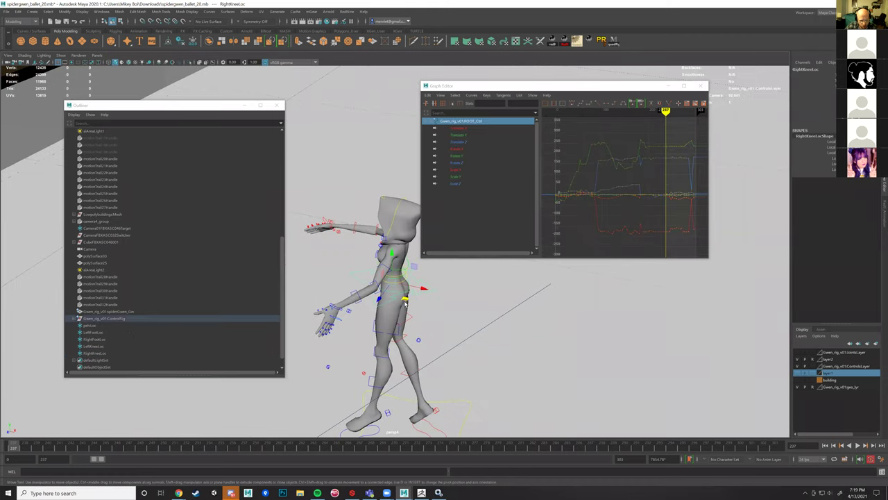
left_click(88, 328)
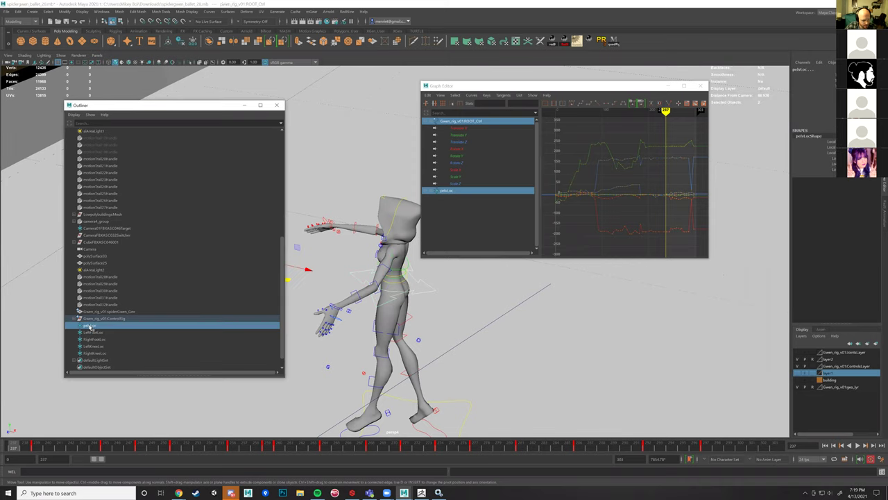
left_click(883, 212)
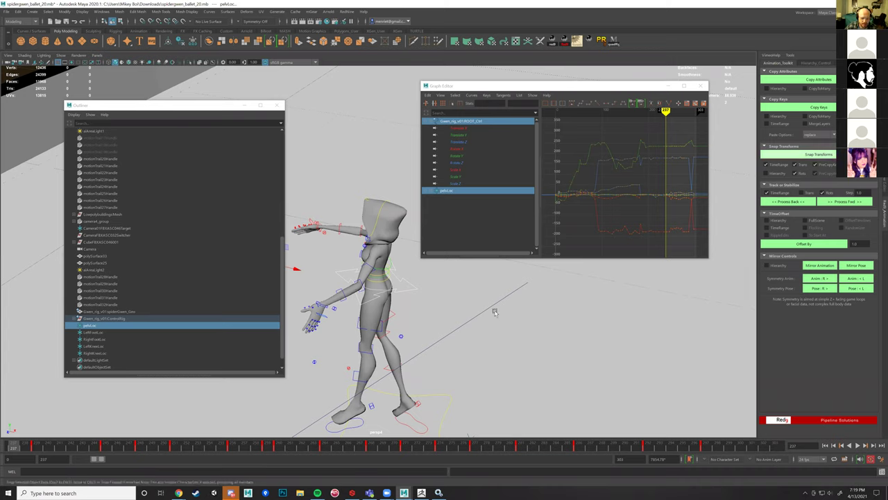
Step: Select all five locators from pelvLoc to RightKneeLoc and key them at frame 237
left_click_drag(536, 325, 572, 323, "alt")
middle_click_drag(572, 323, 567, 323, "alt")
middle_click_drag(420, 305, 400, 306, "alt")
left_click(94, 326)
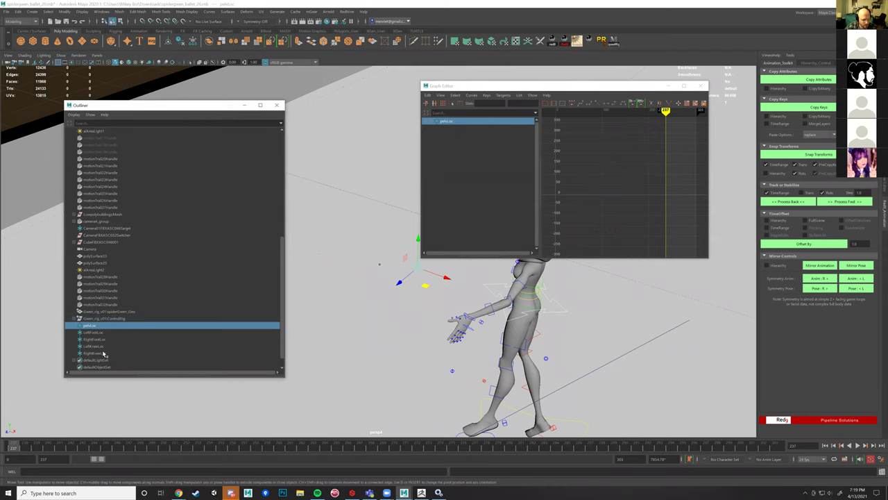
left_click(103, 352, "shift")
key("s")
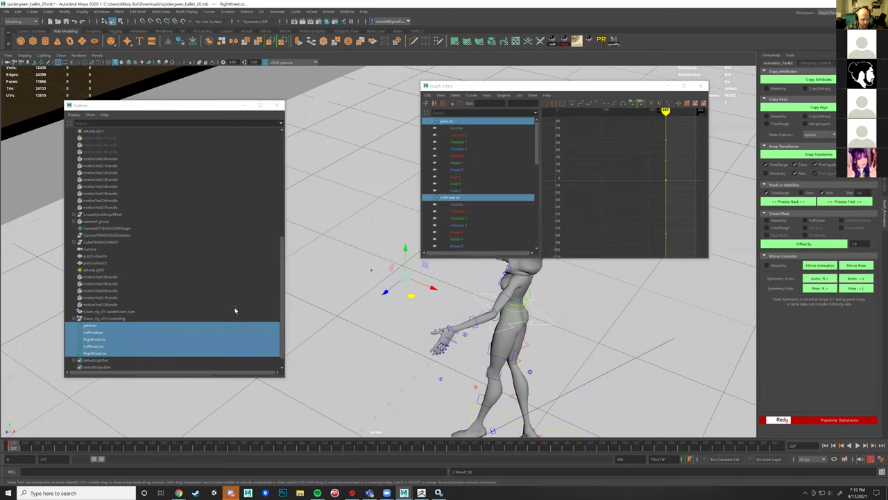
Step: Snap pelvLoc to the root control over the time range with Snap Transforms
left_click(107, 326)
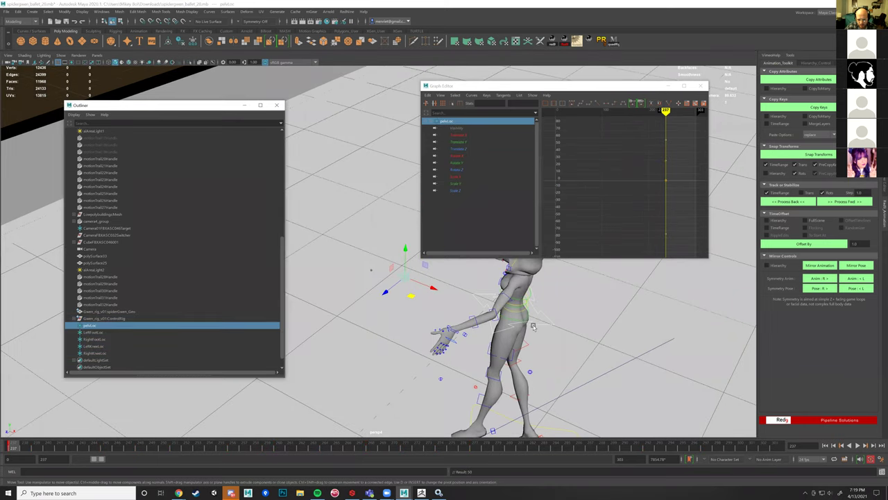
left_click(536, 327)
left_click(91, 326, "ctrl")
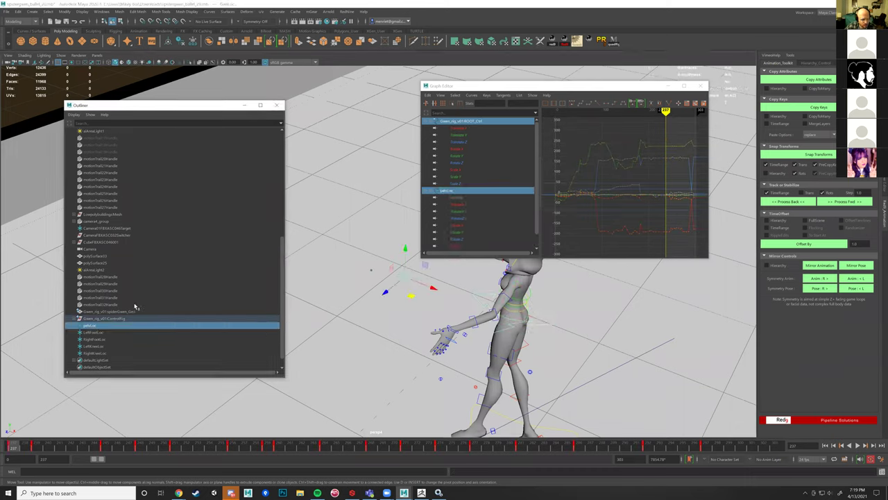
left_click(811, 154)
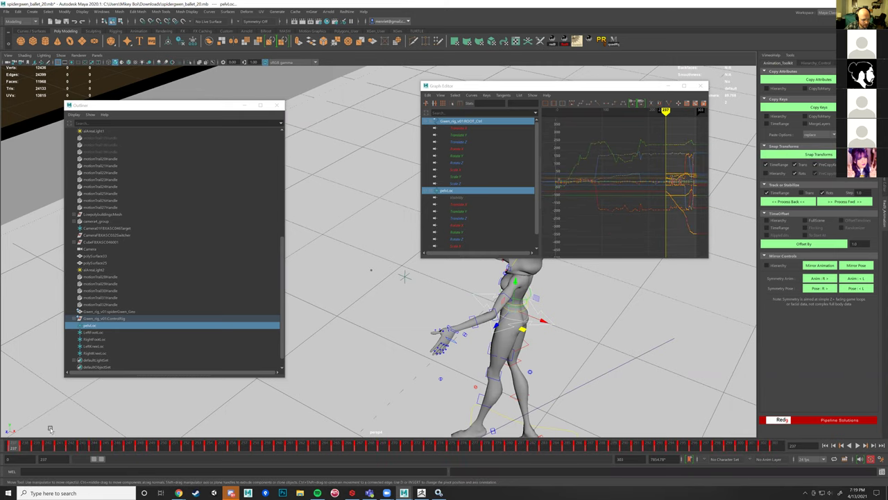
Step: Step through frames 237 to 242 with pelvLoc selected and check how it follows the pelvis
left_click(96, 325)
left_click_drag(437, 326, 368, 337, "alt")
key("e")
left_click_drag(441, 331, 428, 294, "alt")
key("w")
middle_click_drag(428, 293, 406, 343, "alt")
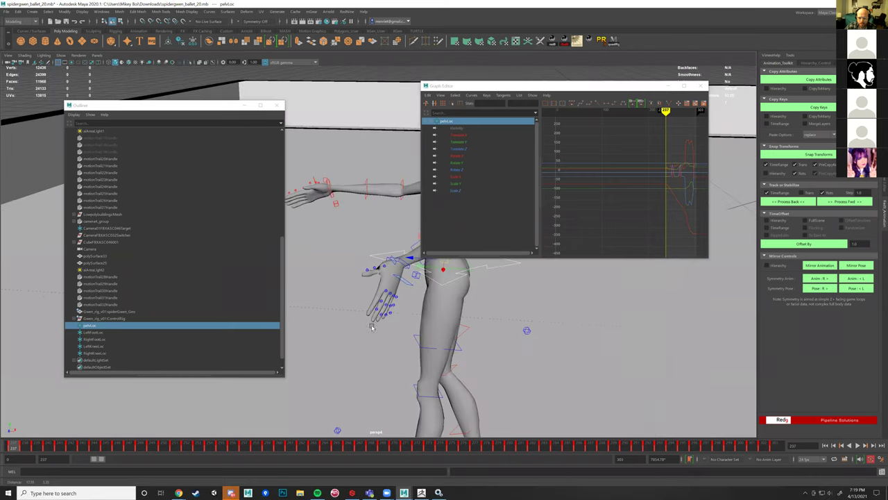
left_click_drag(15, 449, 50, 450)
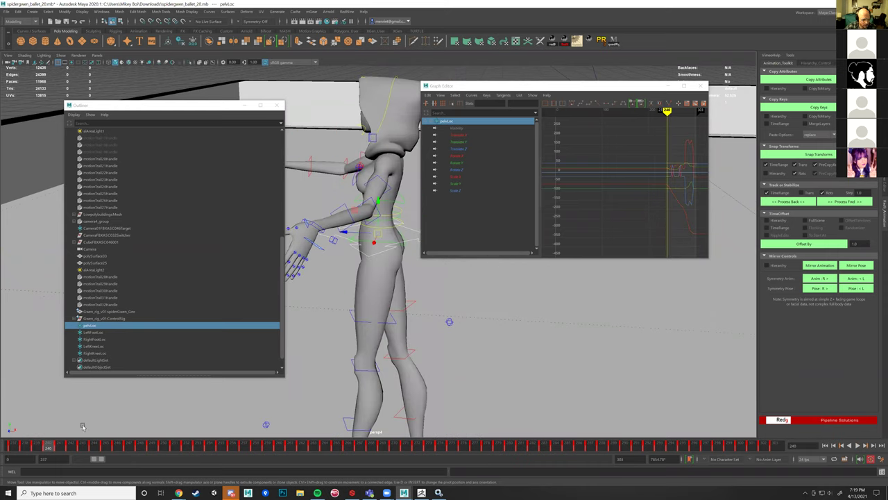
left_click(60, 449)
left_click(70, 450)
left_click_drag(428, 320, 440, 341, "alt")
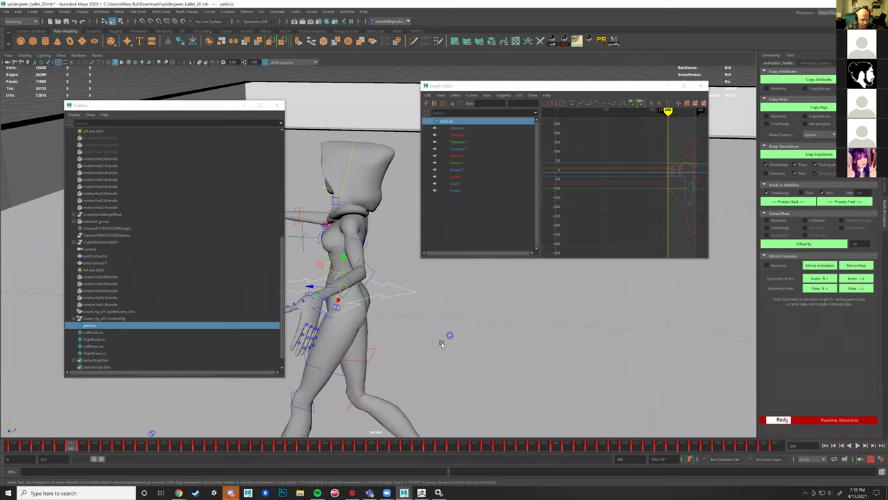
key("alt+period")
key("alt+period")
key("alt+comma")
key("alt+comma")
key("alt+comma")
key("alt+comma")
key("alt+comma")
key("alt+comma")
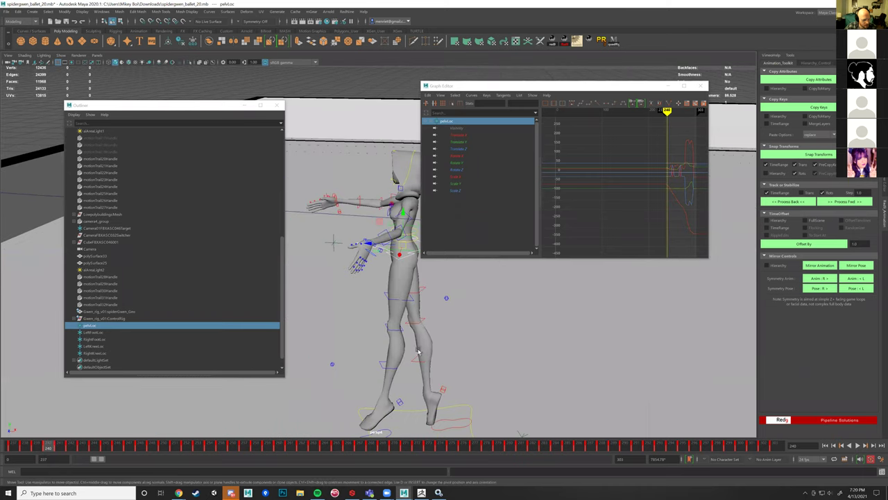
key("alt+comma")
Step: Snap LeftFootLoc to the left foot IK control over the time range from frame 237 with Snap Transforms
left_click_drag(386, 358, 135, 295, "alt")
left_click(95, 332)
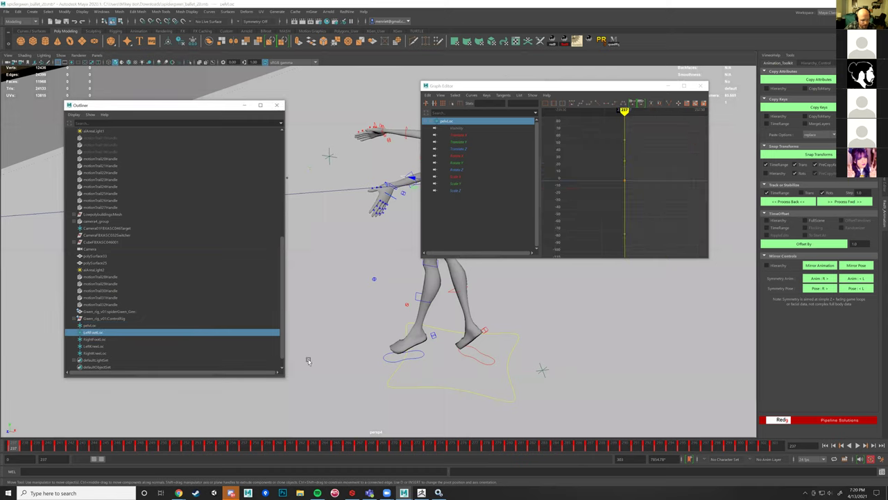
left_click(415, 359)
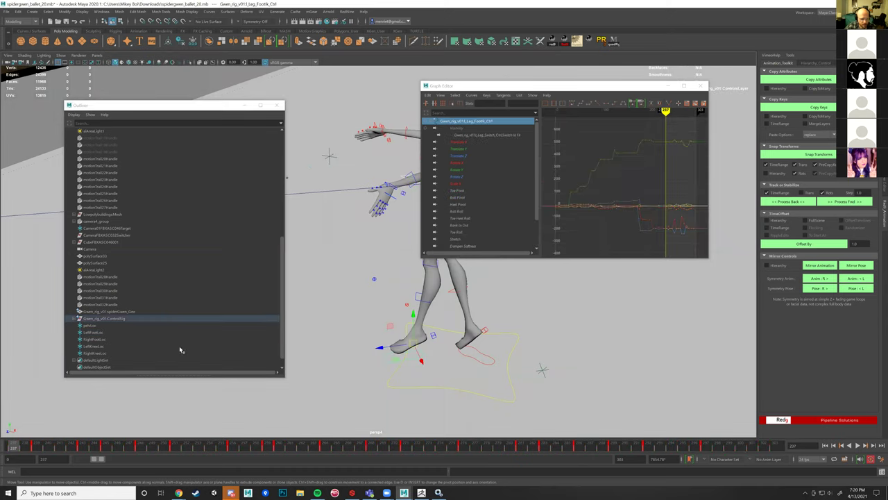
left_click_drag(411, 362, 224, 350, "alt")
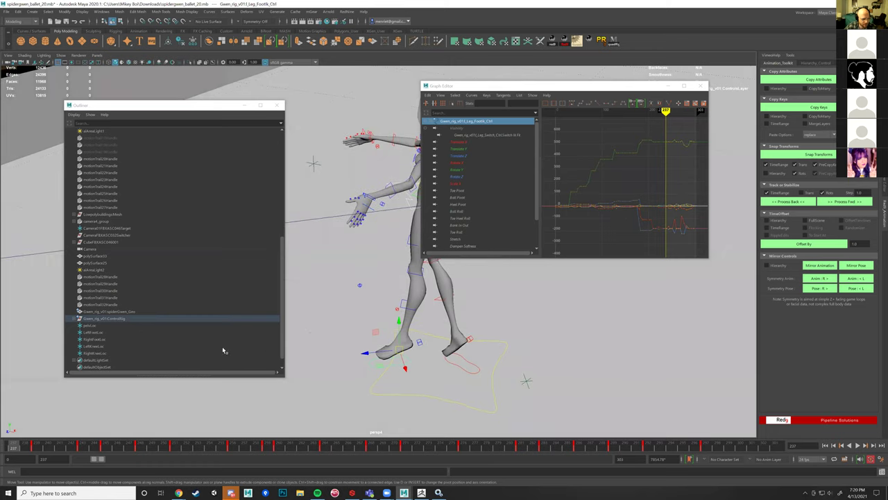
left_click(102, 335)
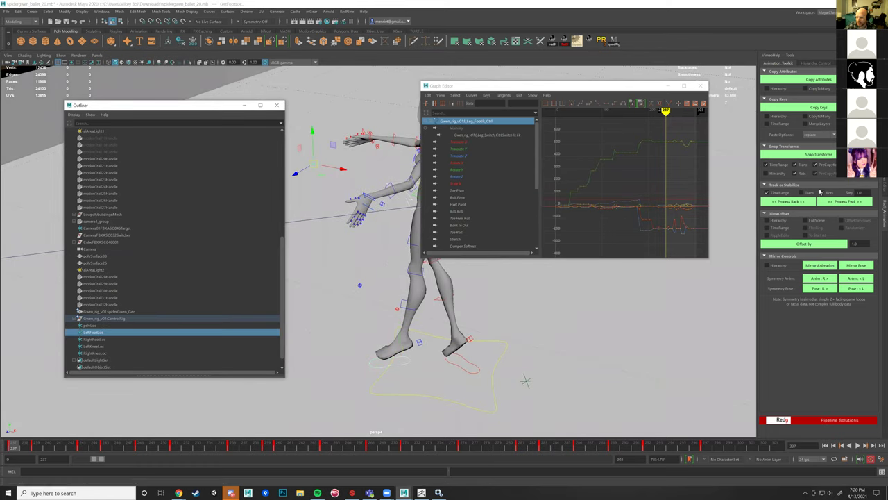
left_click(815, 155)
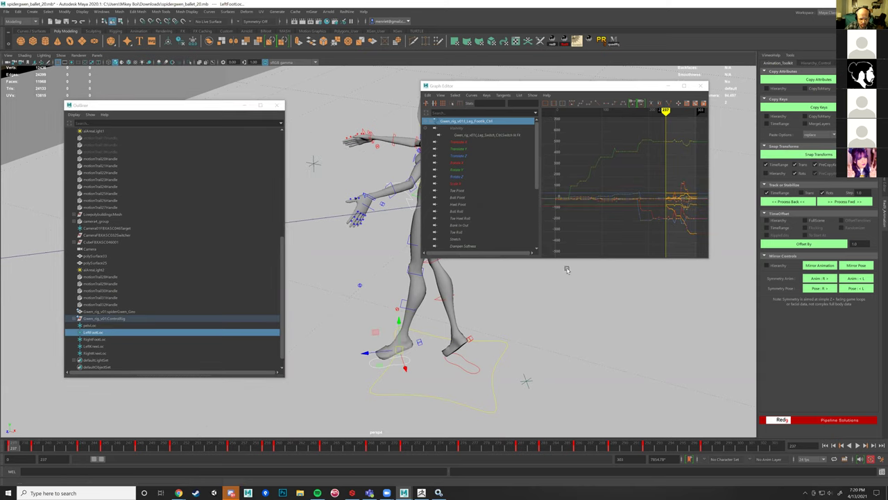
Step: Snap RightFootLoc to the right foot IK control over the time range with Snap Transforms
left_click(463, 371)
left_click(101, 339)
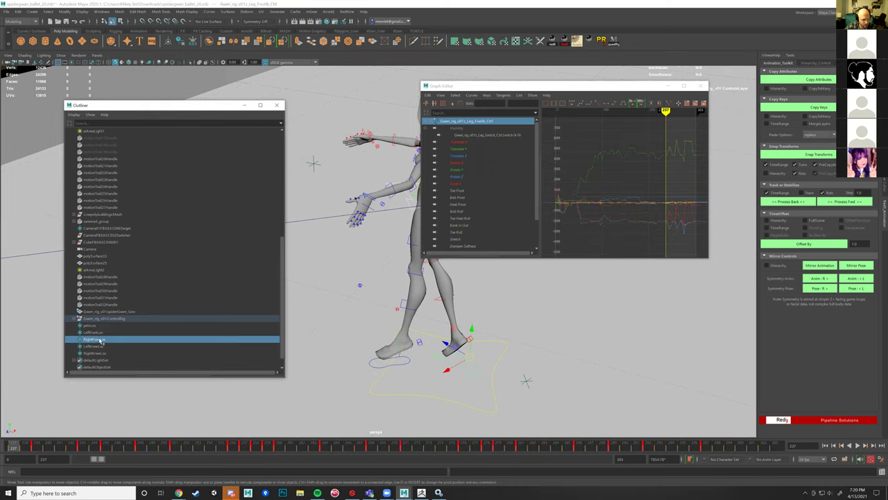
left_click(823, 159)
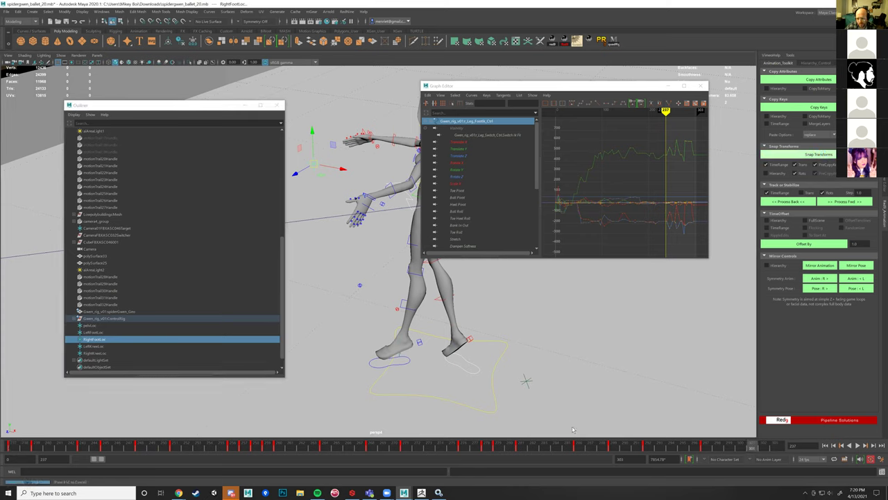
Step: Snap LeftKneeLoc to the left knee IK control over the time range with Snap Transforms
left_click(361, 286)
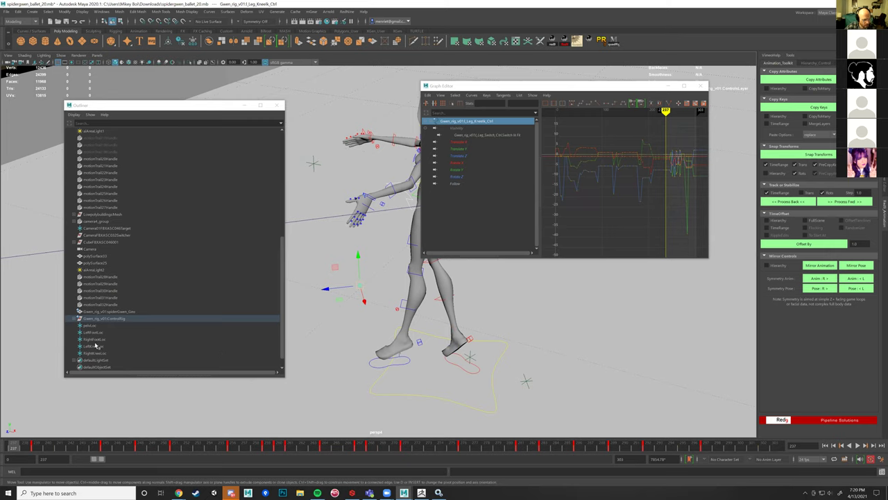
left_click(95, 346, "ctrl")
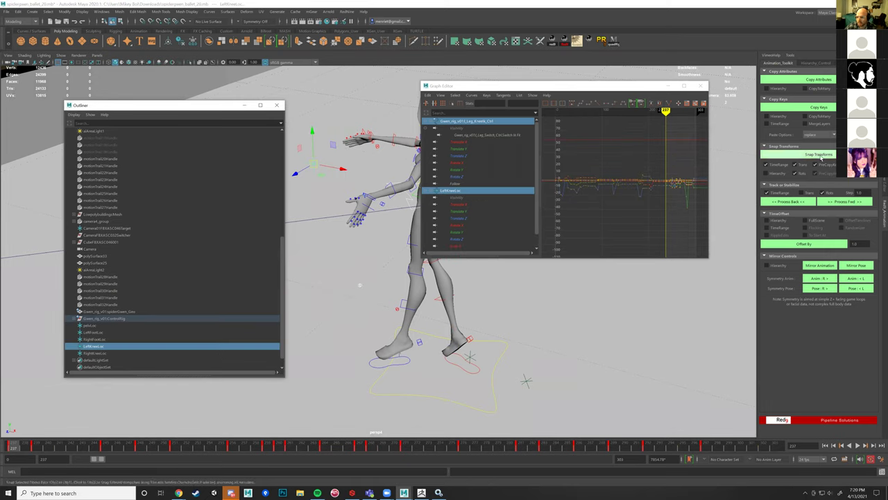
left_click(824, 155)
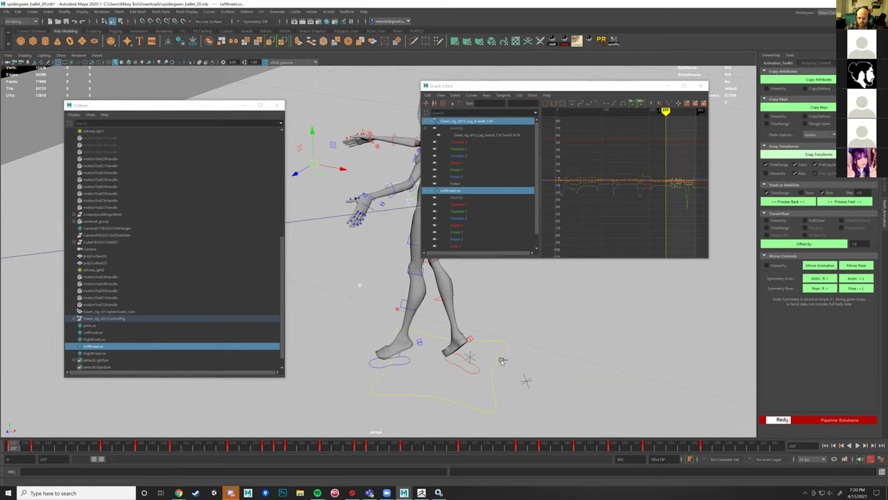
Step: Snap RightKneeLoc to the right knee IK control over the time range with Snap Transforms
left_click_drag(478, 300, 370, 342, "alt")
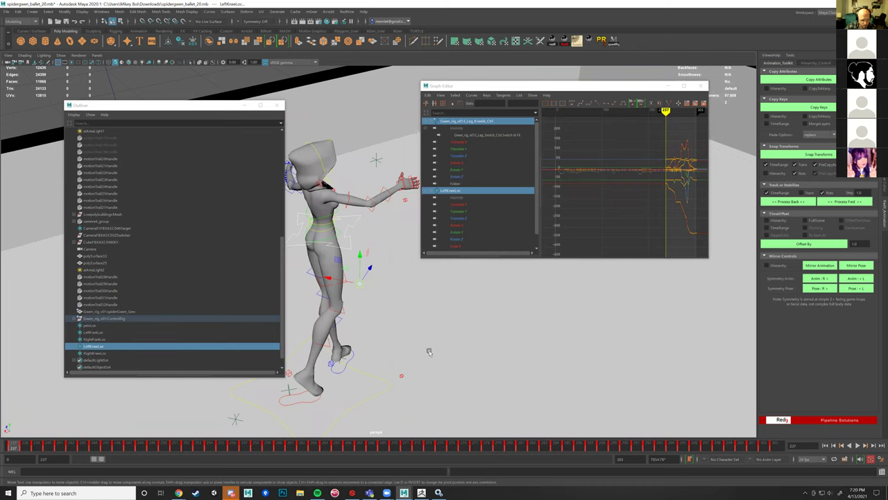
left_click(404, 379)
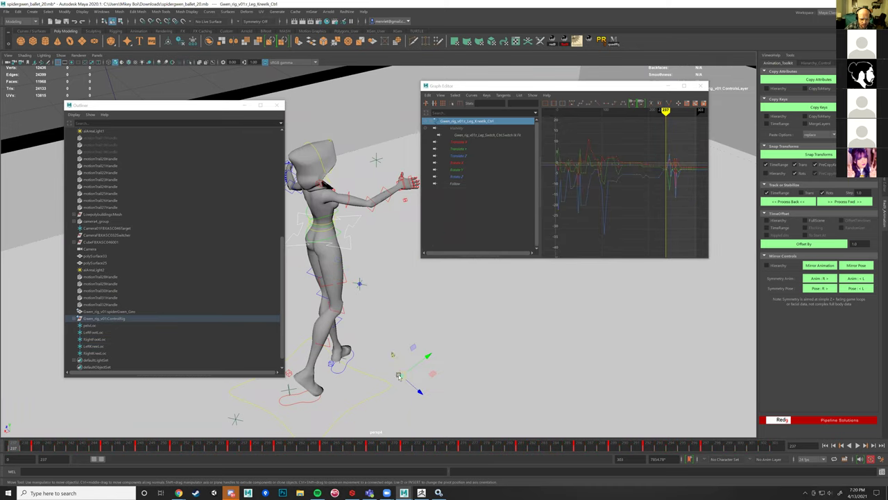
key("ctrl+z")
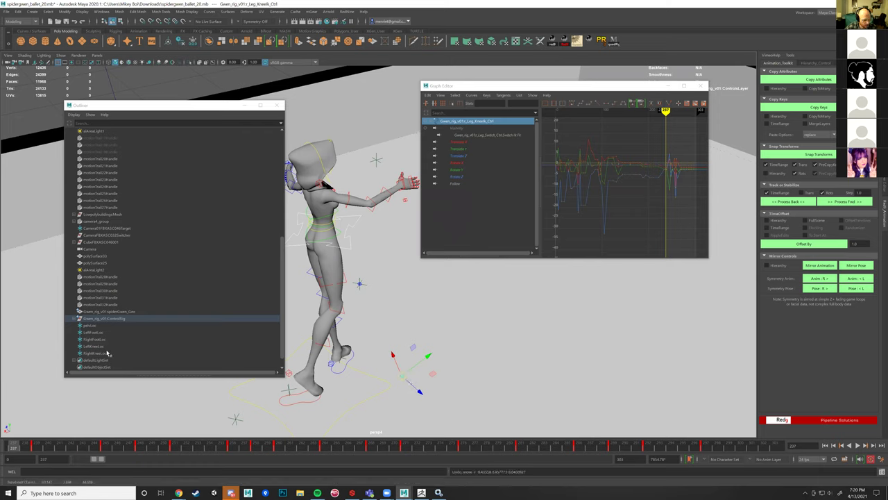
left_click(94, 353)
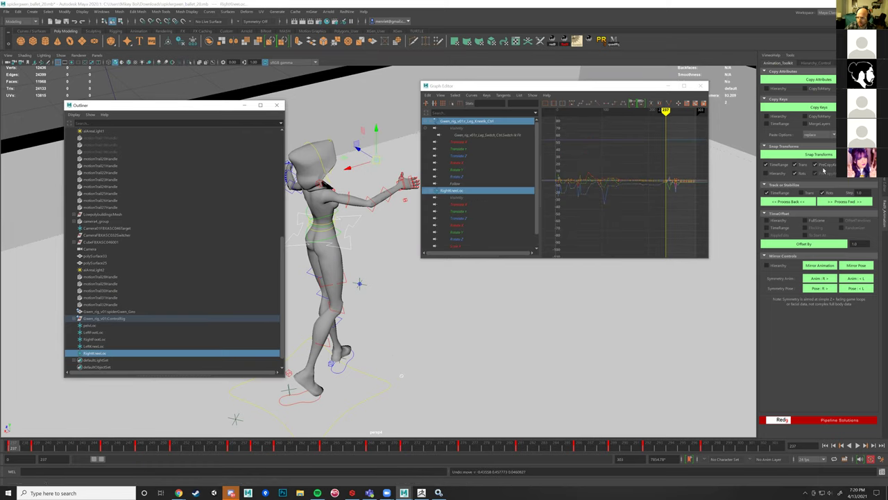
left_click(820, 154)
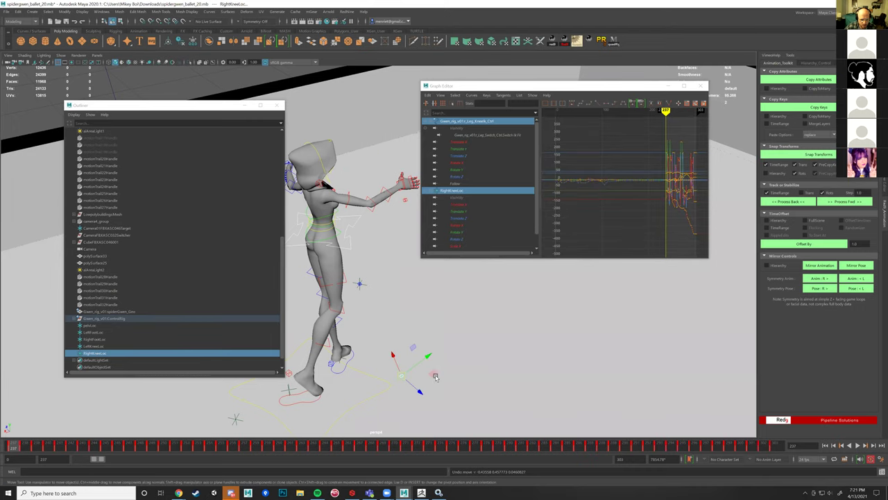
Step: Try moving the rig's arm controls, including the left wrist IK control, and undo each test move
scroll(440, 353, "up", 2)
left_click_drag(405, 343, 458, 345, "alt")
middle_click_drag(459, 345, 326, 363, "alt")
left_click_drag(326, 363, 364, 359, "alt")
scroll(365, 358, "down", 5)
middle_click_drag(383, 345, 349, 366, "alt")
left_click_drag(349, 367, 418, 346, "alt")
left_click(424, 340)
key("ctrl+z")
left_click(395, 242)
left_click_drag(347, 243, 326, 246)
key("ctrl+z")
left_click_drag(402, 313, 356, 303, "alt")
left_click(354, 300)
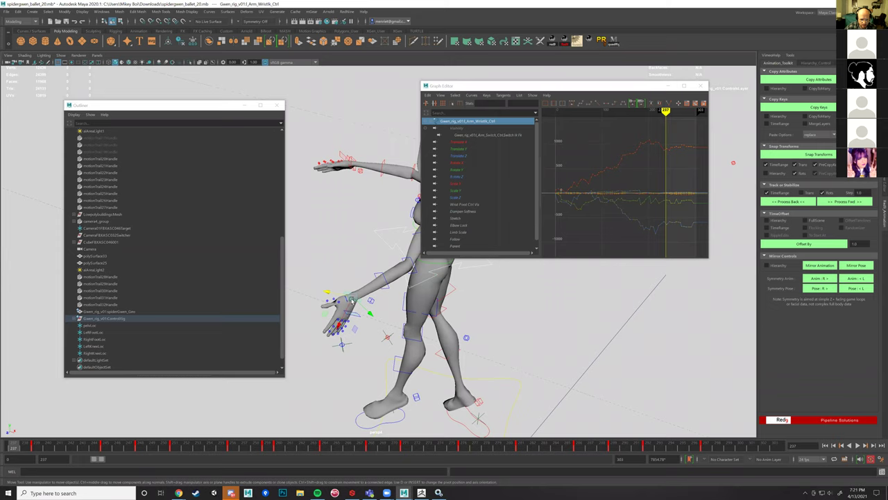
mouse_move(353, 298)
left_mouse_down()
mouse_move(372, 314)
mouse_move(356, 292)
left_mouse_up()
key("ctrl+z")
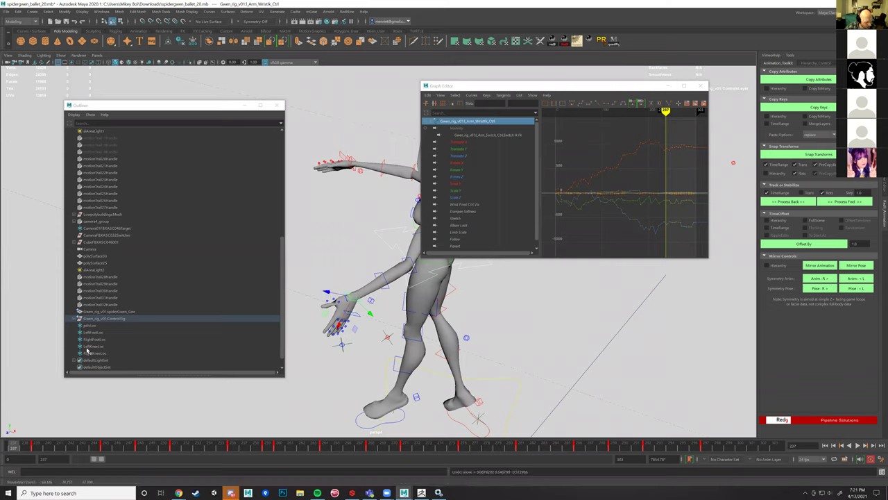
Step: Duplicate the four foot and knee locators from LeftFootLoc to RightKneeLoc
left_click(97, 346)
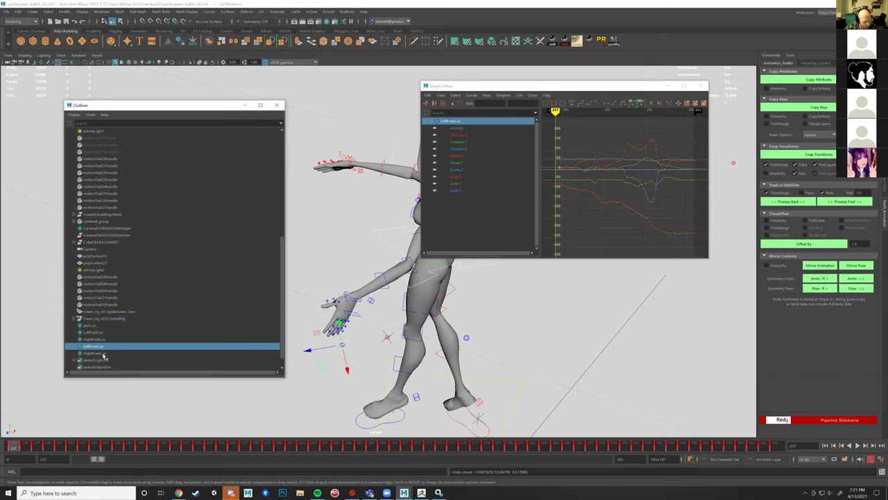
left_click(95, 333)
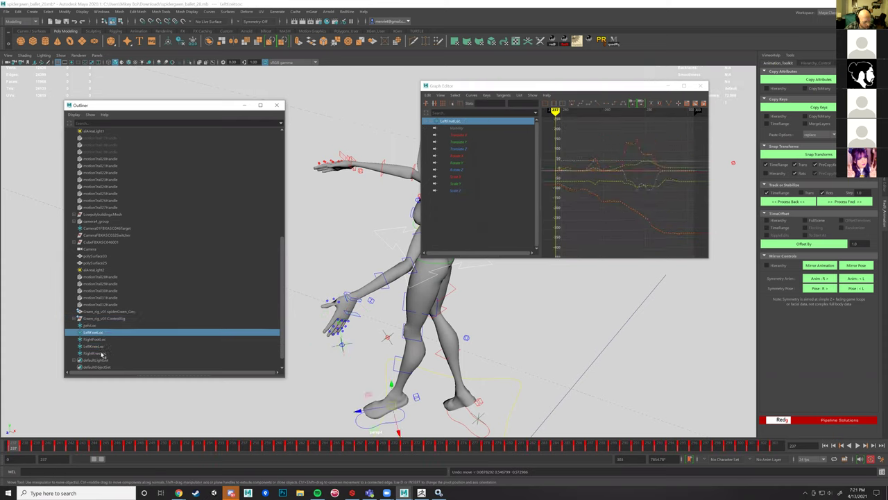
left_click(102, 354, "shift")
key("ctrl+d")
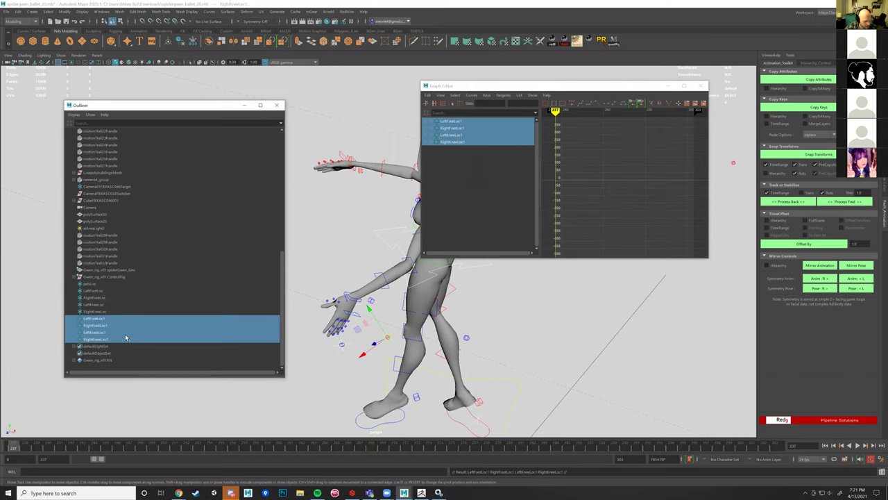
Step: Rename the duplicated foot locators LeftFootLoc1 and RightFootLoc1 as LeftArmLoc and RightArmLoc
left_click(95, 319)
right_click_drag(459, 359, 436, 365, "alt")
left_click_drag(436, 364, 446, 347, "alt")
double_click(93, 318)
left_click(121, 319)
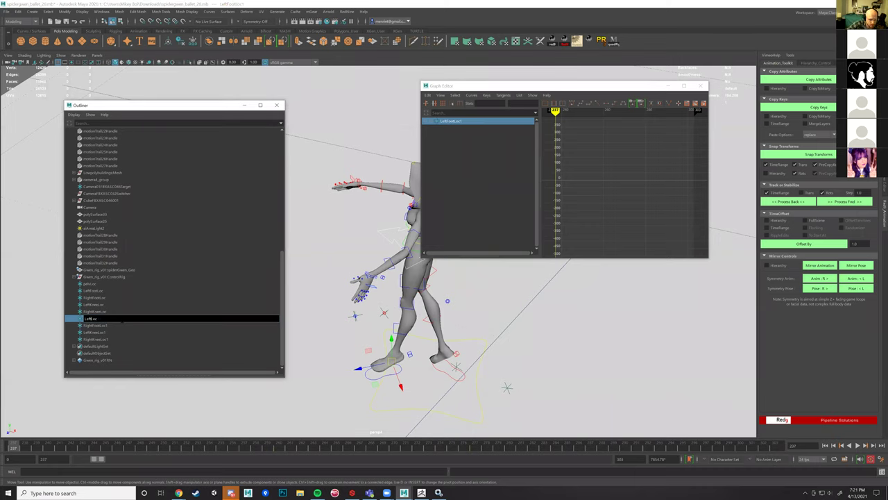
type("LeftArm.oc")
key("Return")
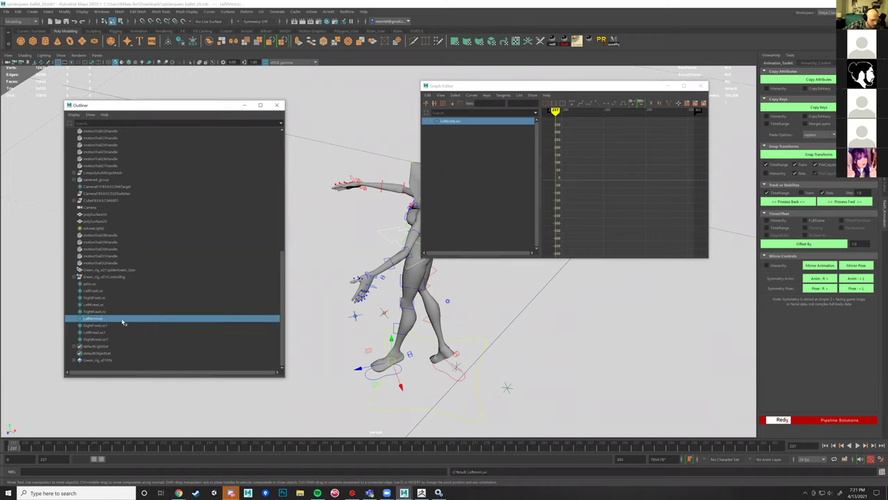
double_click(114, 325)
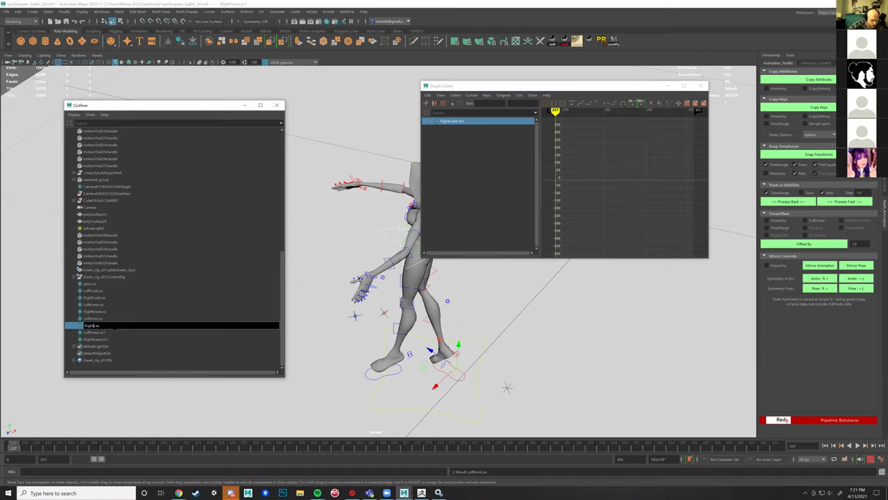
key("Return")
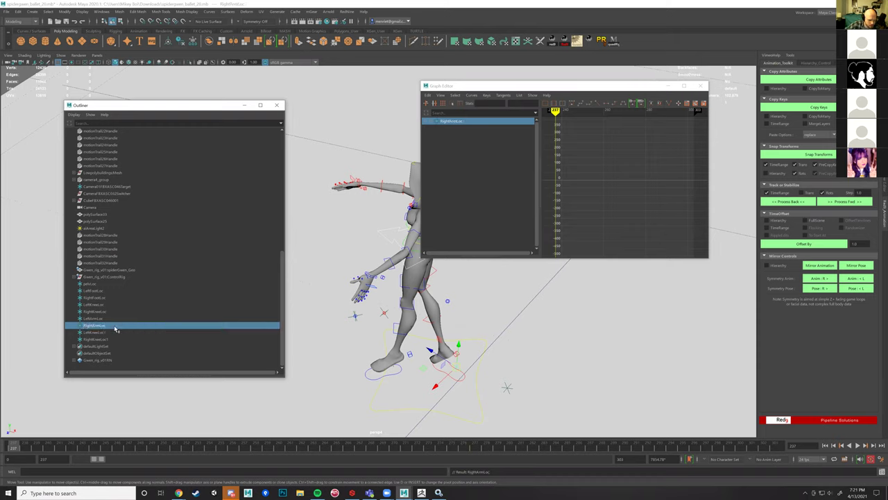
Step: Rename the duplicated knee locators LeftKneeLoc1 and RightKneeLoc1 as LeftElbowLoc and RightElbowLoc
double_click(97, 333)
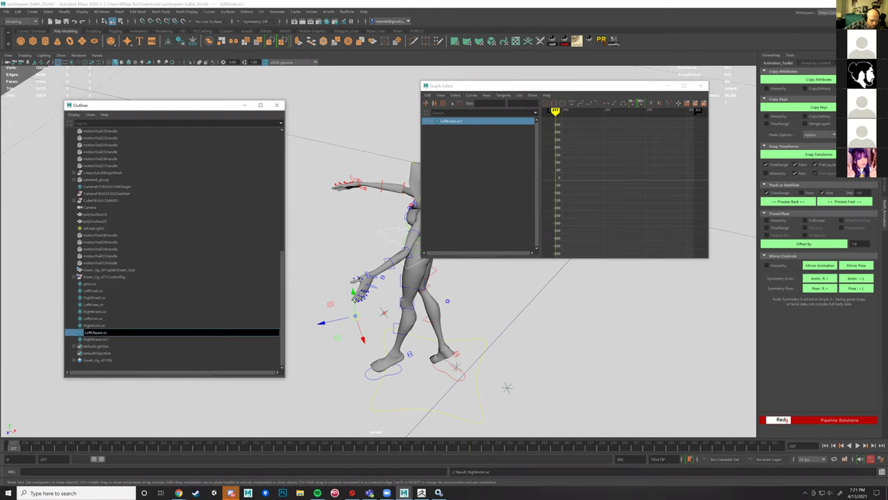
key("Return")
left_click(97, 339)
double_click(97, 340)
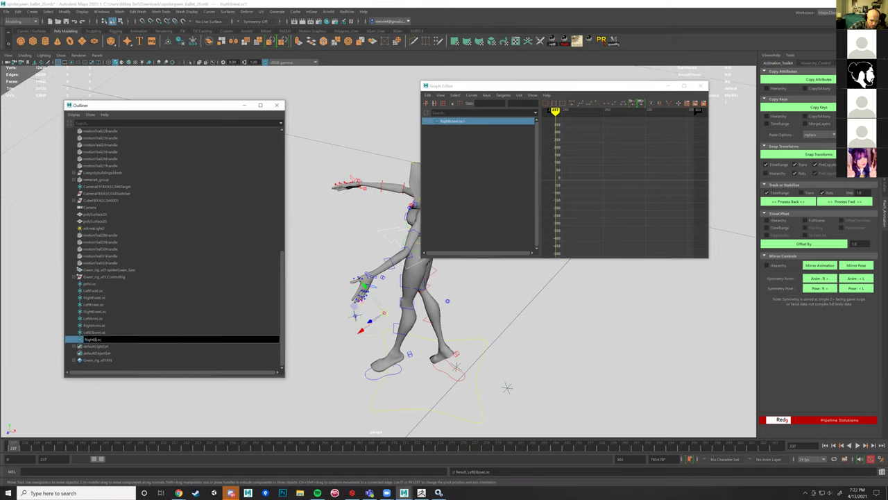
key("Return")
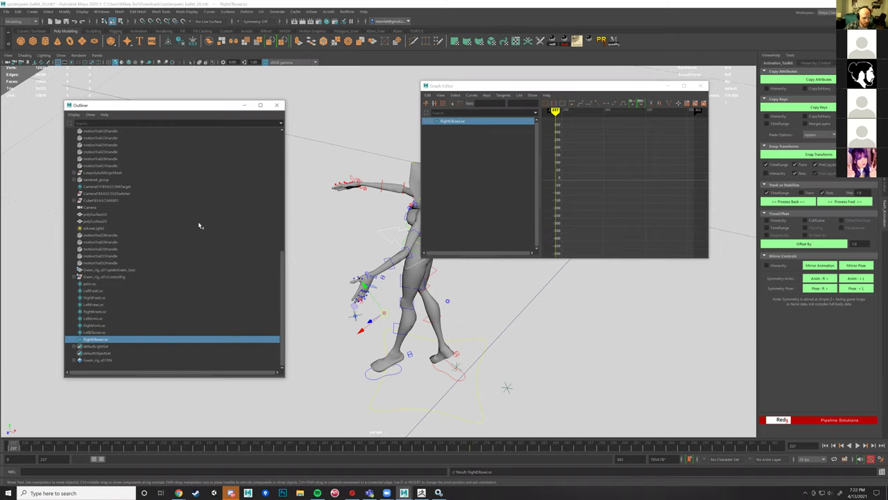
Step: Snap LeftArmLoc to the left elbow IK control over the time range with Snap Transforms
left_click_drag(329, 294, 378, 322, "alt")
left_click(378, 323)
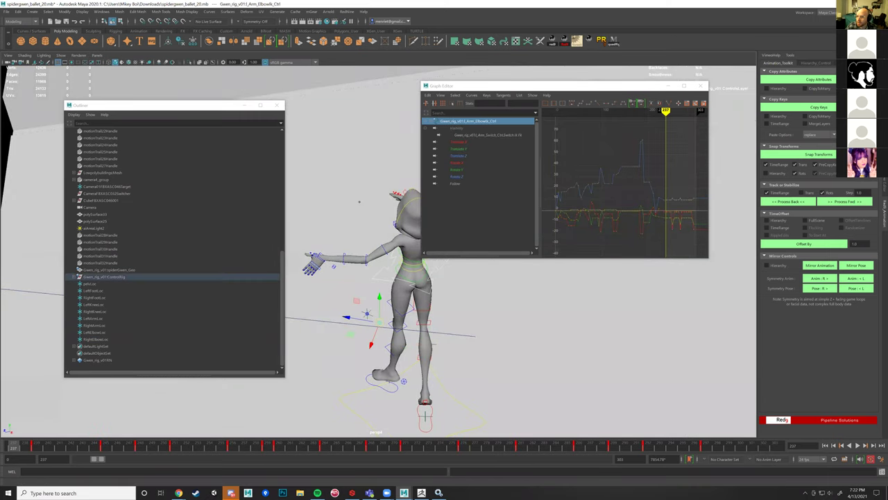
key("ctrl+a")
left_click(882, 226)
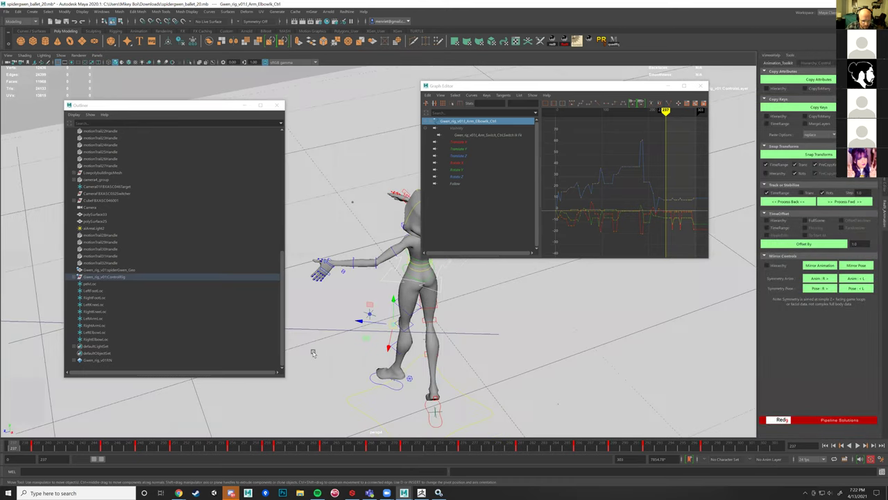
left_click_drag(314, 354, 316, 358, "alt")
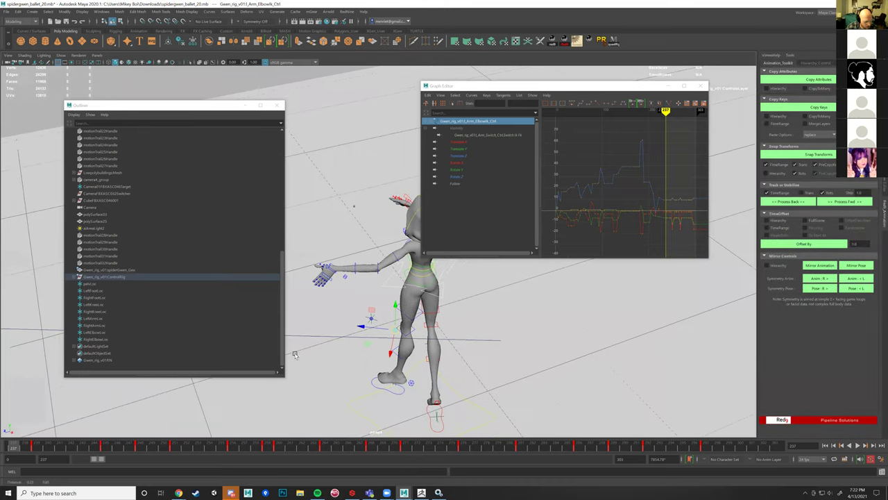
left_click(94, 319)
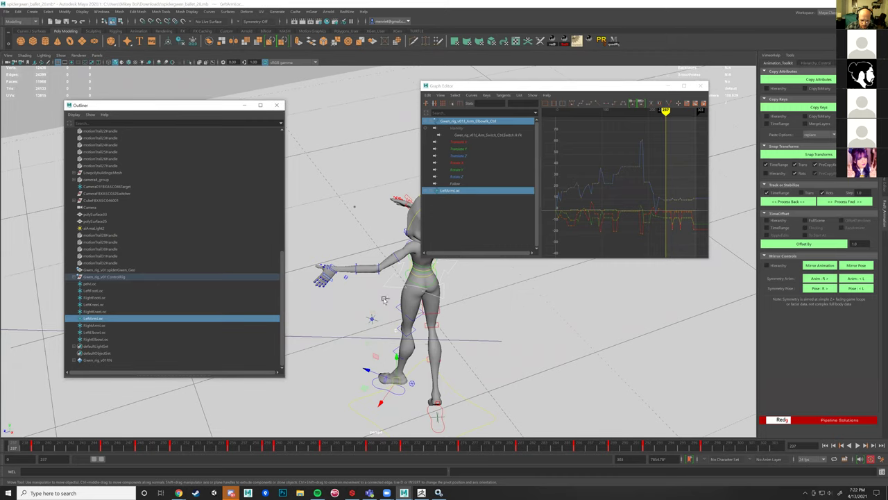
left_click_drag(397, 340, 410, 339, "alt")
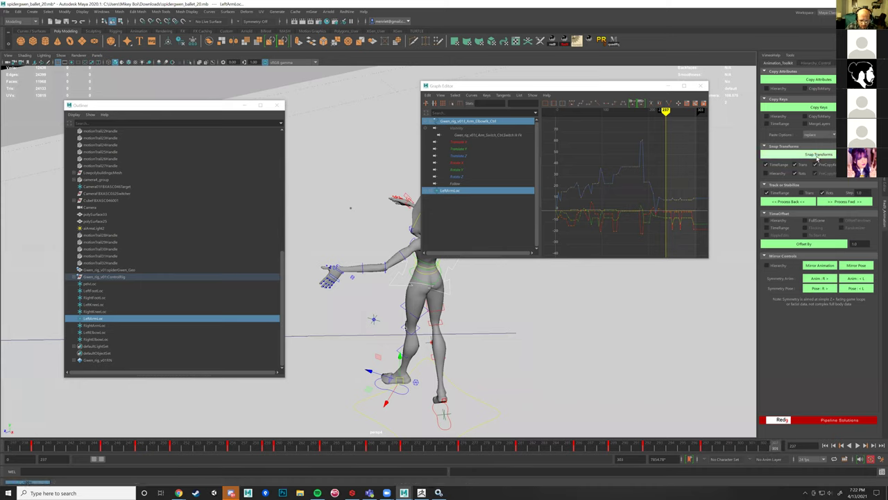
Step: Switch the viewport to wireframe display and select the rig's MAIN_Ctrl and MAIN_Inner_Ctrl together at frame 237
left_click_drag(433, 317, 464, 312, "alt")
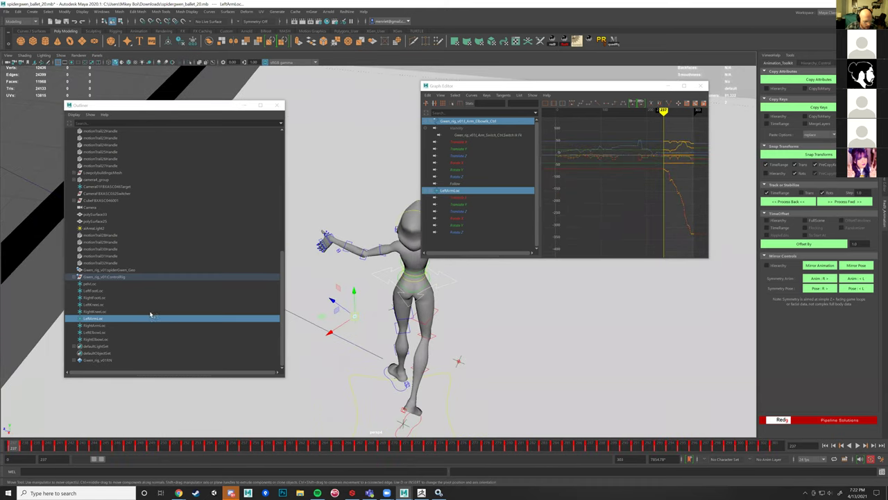
left_click_drag(347, 331, 401, 277, "alt")
left_click_drag(386, 392, 386, 357, "alt")
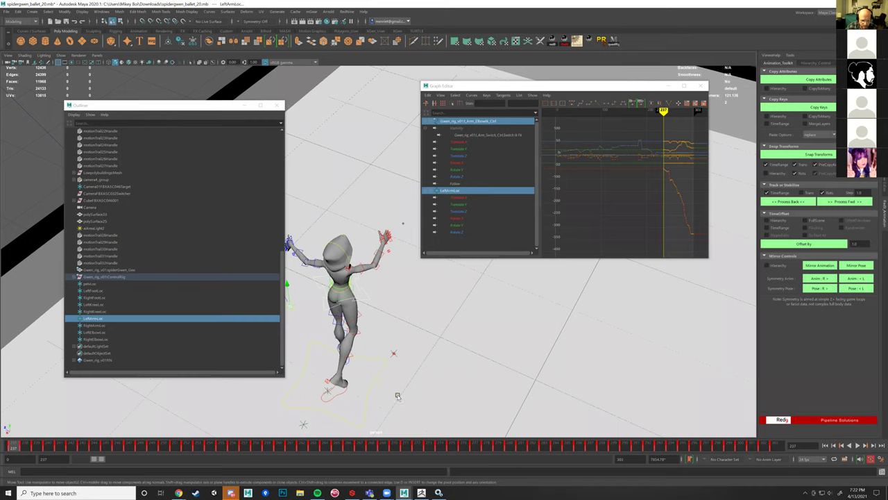
left_click_drag(393, 306, 379, 364, "alt")
middle_click_drag(378, 364, 398, 283, "alt")
left_click(407, 321)
key("4")
left_click_drag(403, 335, 348, 341, "alt")
left_click(307, 329, "shift")
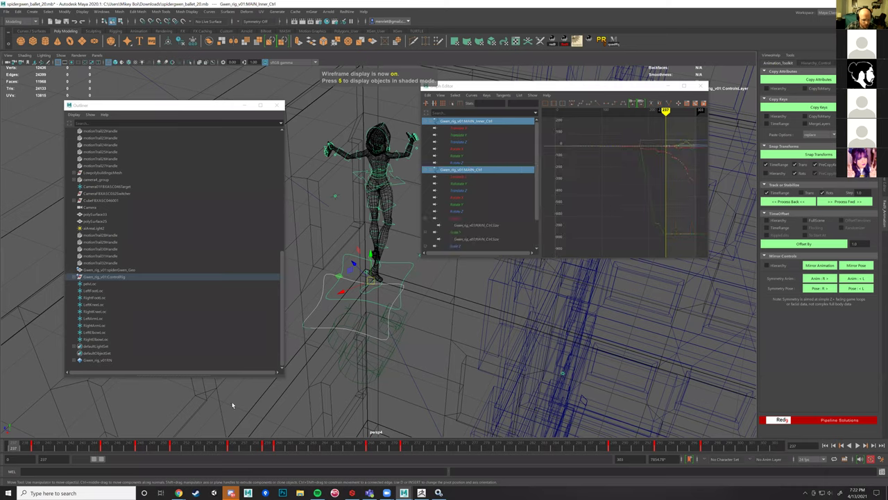
Step: Key the two main controls and try to delete all their animation keys after frame 239
key("s")
left_click_drag(30, 448, 32, 447)
key("alt+v")
scroll(651, 204, "down", 5)
scroll(644, 211, "up", 3)
middle_click_drag(642, 210, 609, 222, "alt")
scroll(661, 187, "up", 2)
left_click_drag(670, 145, 614, 241)
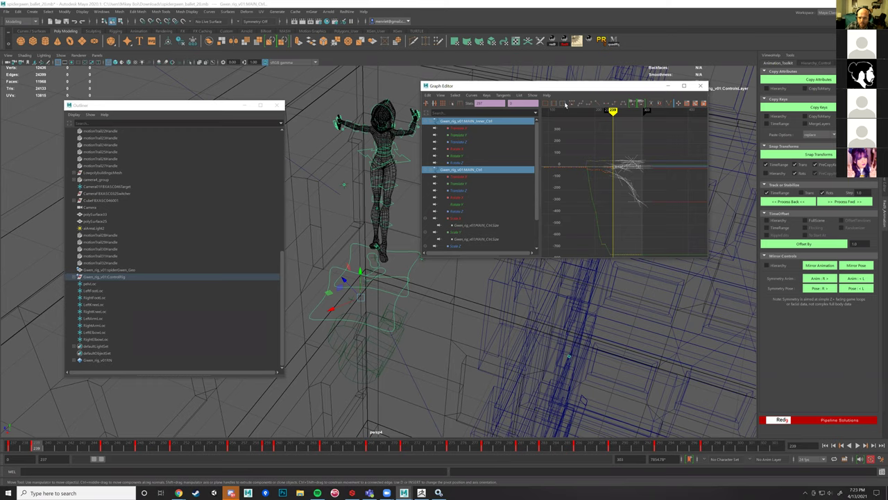
key("Delete")
scroll(617, 174, "up", 5)
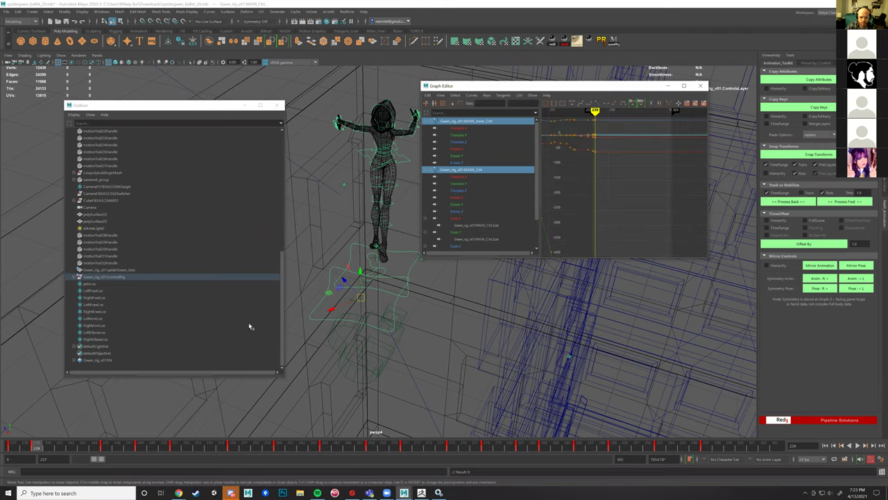
Step: Play back and scrub the animation from frame 239 to 254 in shaded display, examining the character's motion against the locators
scroll(324, 372, "down", 3)
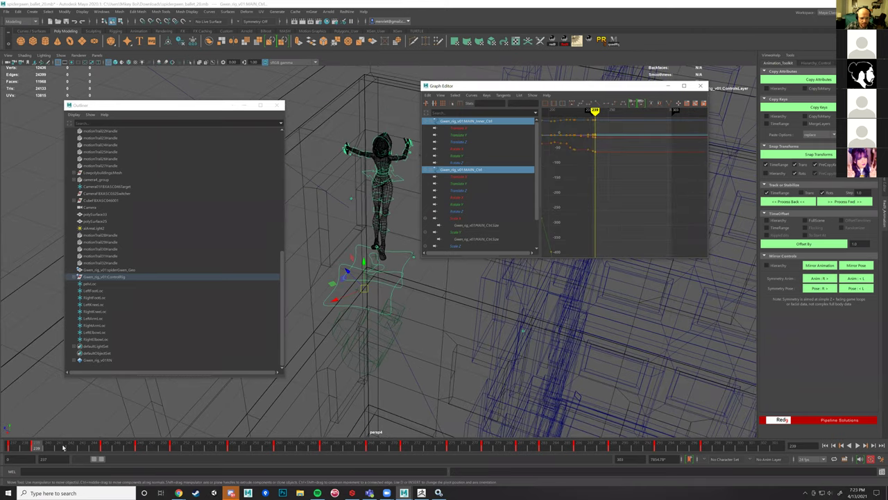
key("alt+v")
key("alt+v")
left_click_drag(389, 326, 481, 384, "alt")
right_click_drag(481, 384, 475, 381, "alt")
mouse_move(475, 381)
left_mouse_down("alt")
mouse_move(435, 327)
mouse_move(435, 369)
left_mouse_up("alt")
key("5")
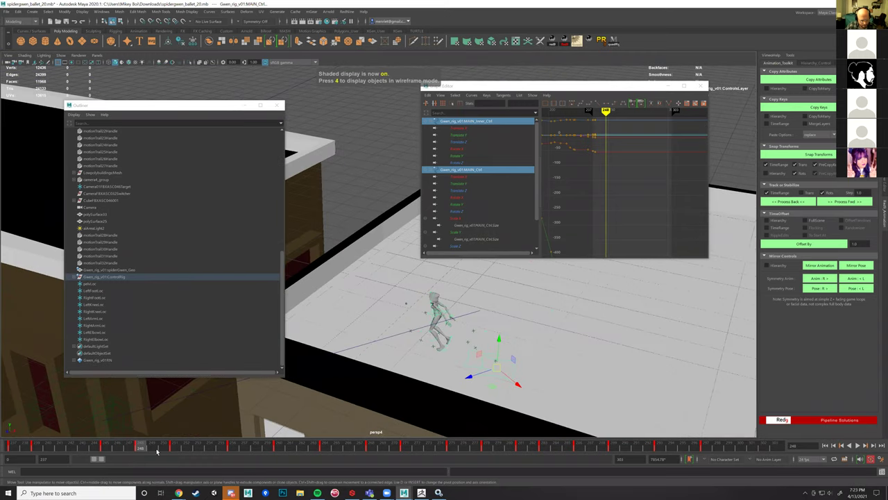
mouse_move(139, 448)
left_mouse_down()
mouse_move(241, 460)
mouse_move(366, 456)
mouse_move(208, 447)
left_mouse_up()
scroll(375, 361, "up", 3)
middle_click_drag(375, 361, 353, 305, "alt")
scroll(375, 347, "up", 3)
mouse_move(176, 450)
left_mouse_down()
mouse_move(137, 443)
mouse_move(210, 453)
left_mouse_up()
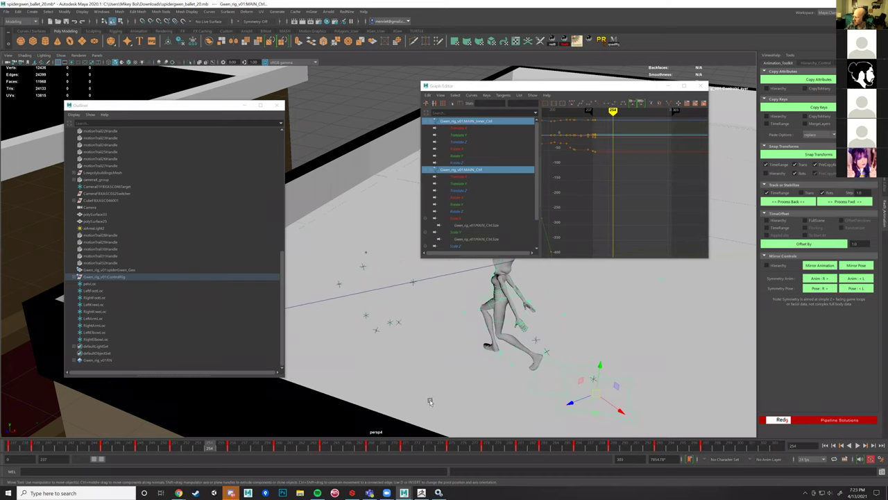
Step: Undo the key deletion on the main controls and close the Graph Editor
key("ctrl+z")
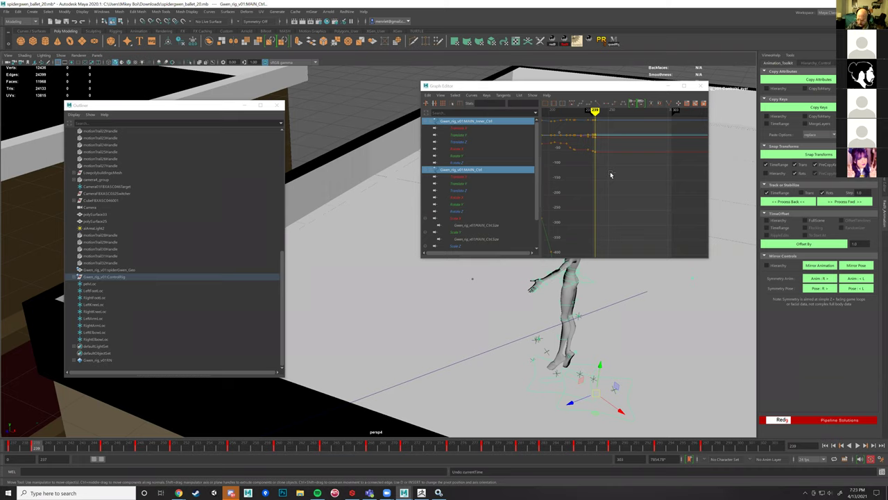
key("ctrl+z")
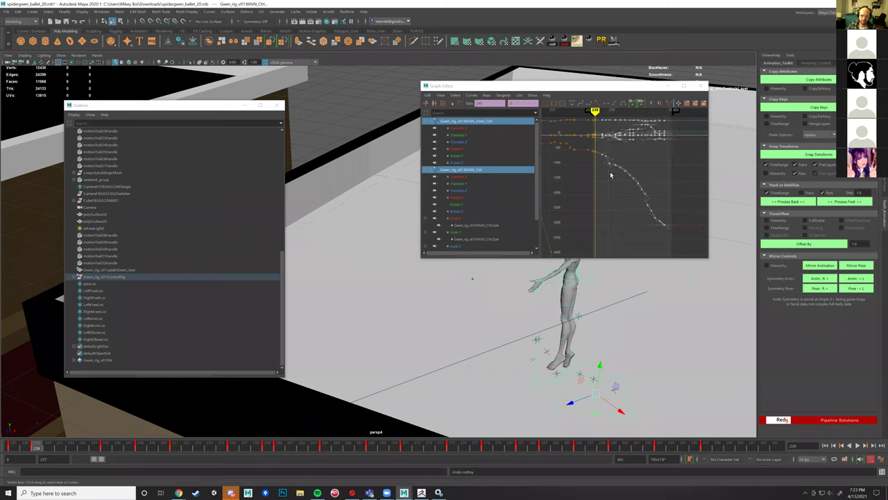
left_click(701, 85)
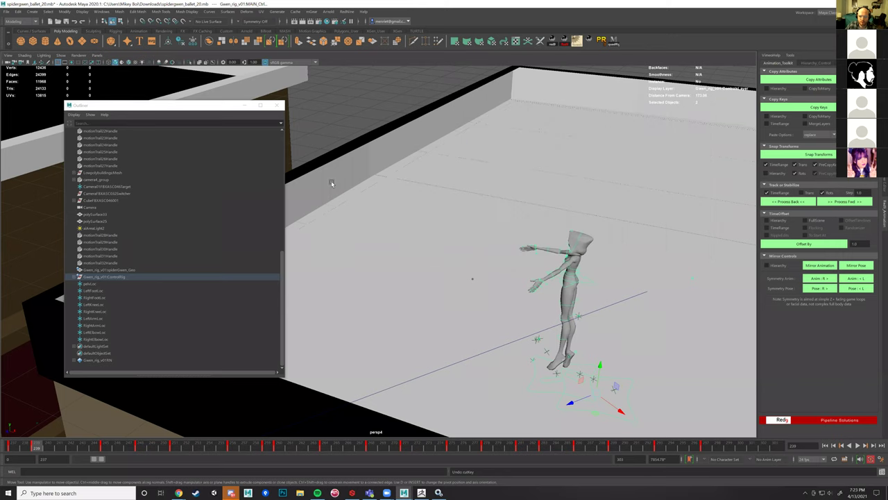
mouse_move(373, 184)
left_mouse_down("alt")
mouse_move(382, 180)
mouse_move(361, 184)
left_mouse_up("alt")
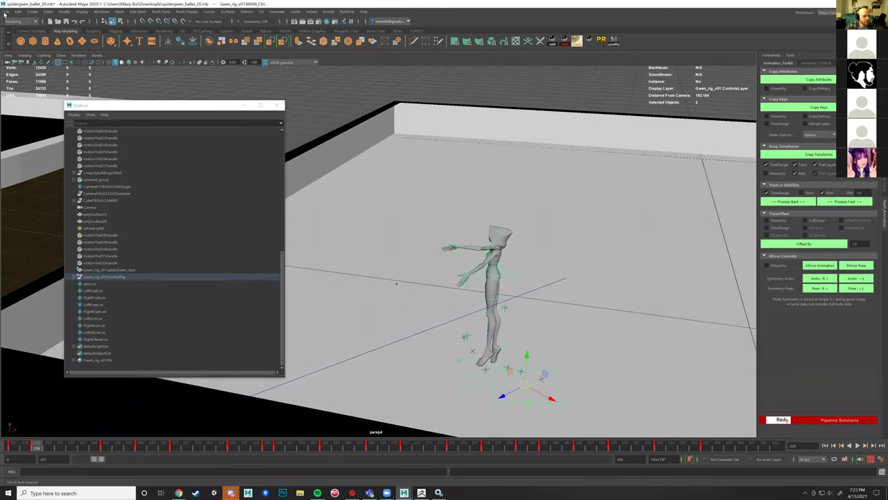
Step: Save the scene as a new file named spidergwen_ballet_20Tracked.mb
left_click(5, 13)
left_click(29, 50)
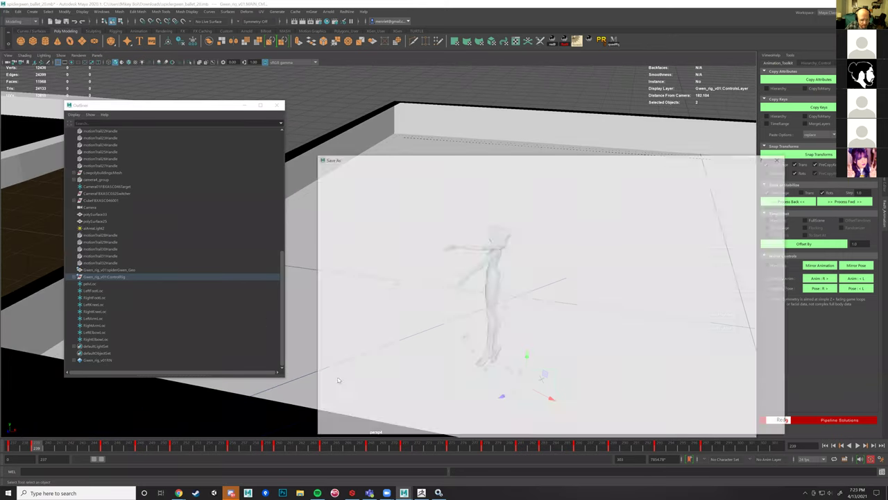
left_click(405, 416)
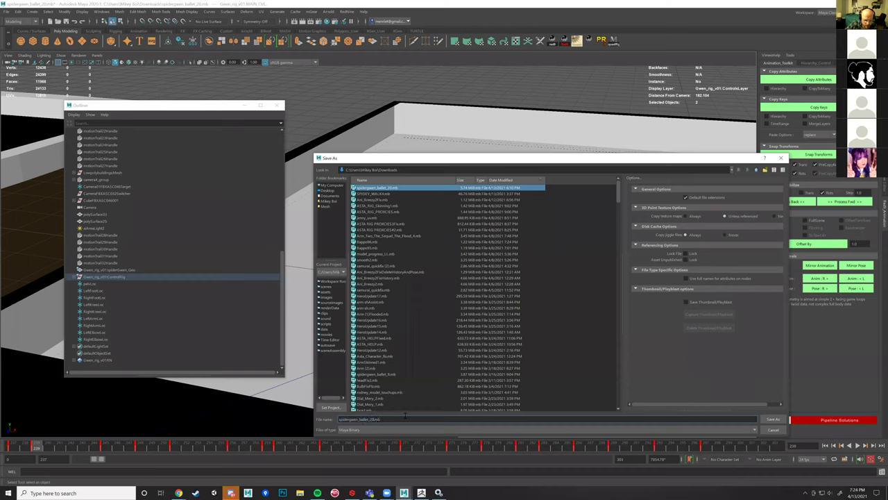
type("F")
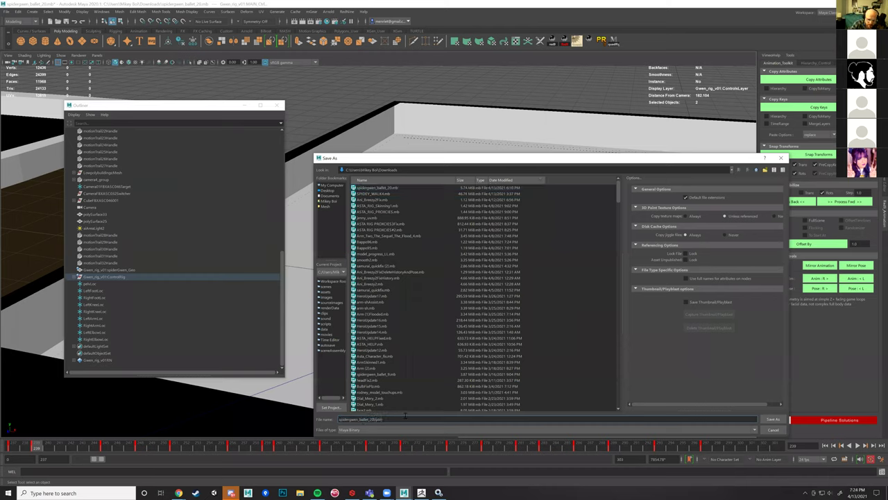
key("BackSpace")
type("Fixed")
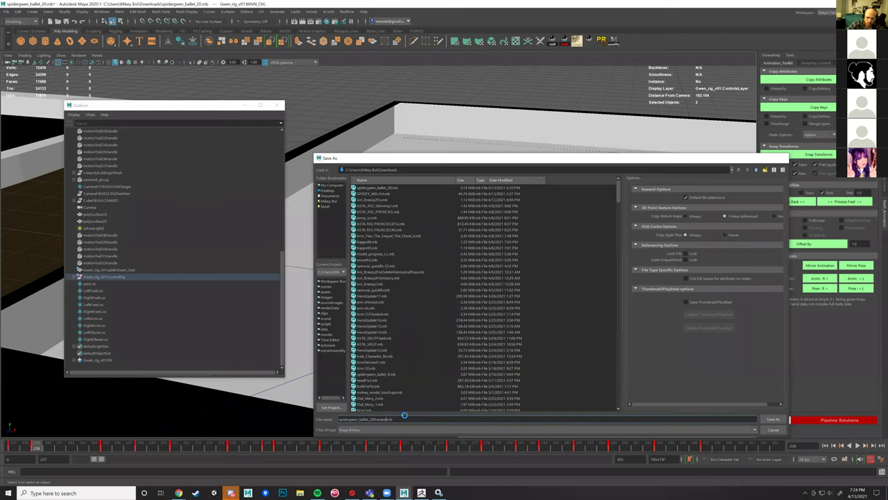
key("Return")
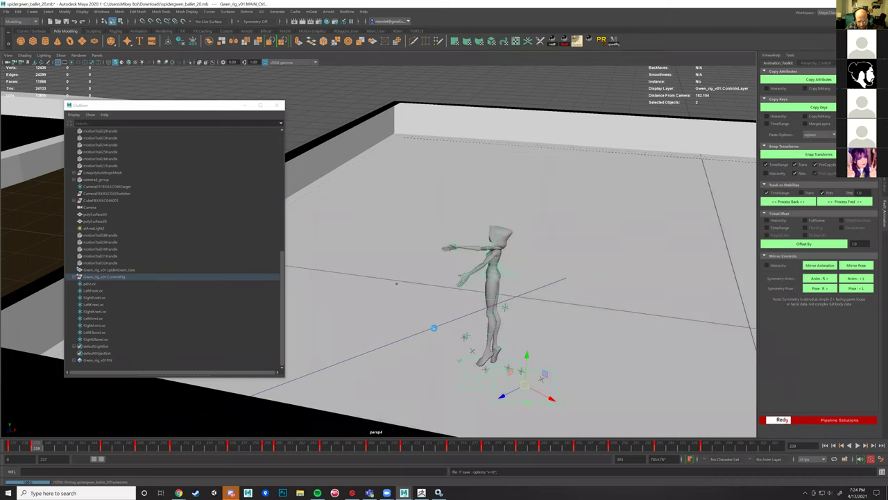
Step: Snap LeftArmLoc to the left wrist IK control over the time range with Snap Transforms
left_click_drag(433, 327, 380, 278, "alt")
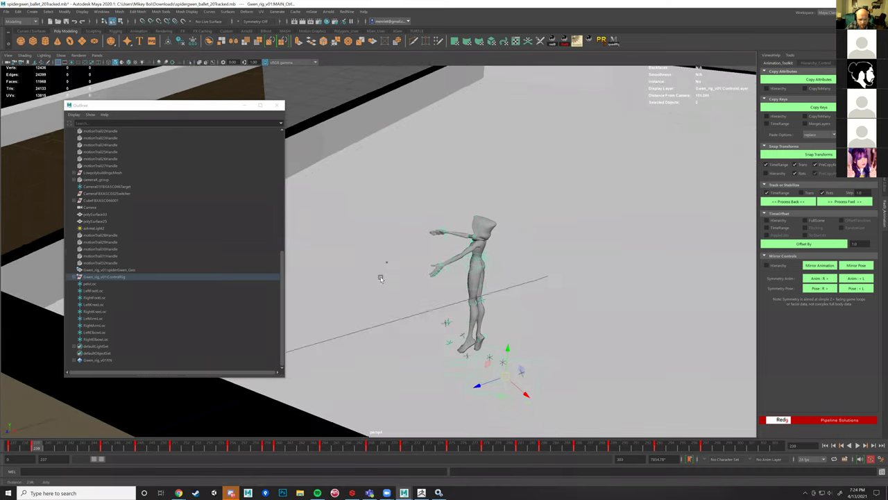
right_click_drag(381, 278, 409, 295, "alt")
left_click_drag(409, 295, 406, 316, "alt")
left_click(96, 317)
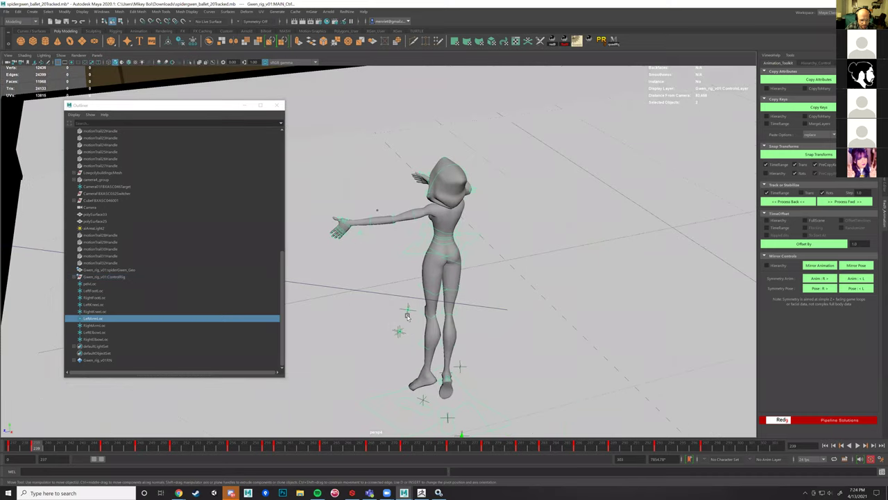
left_click(100, 325)
left_click_drag(467, 333, 454, 336, "alt")
left_click(105, 319)
left_click_drag(373, 327, 382, 300, "alt")
left_click(358, 222)
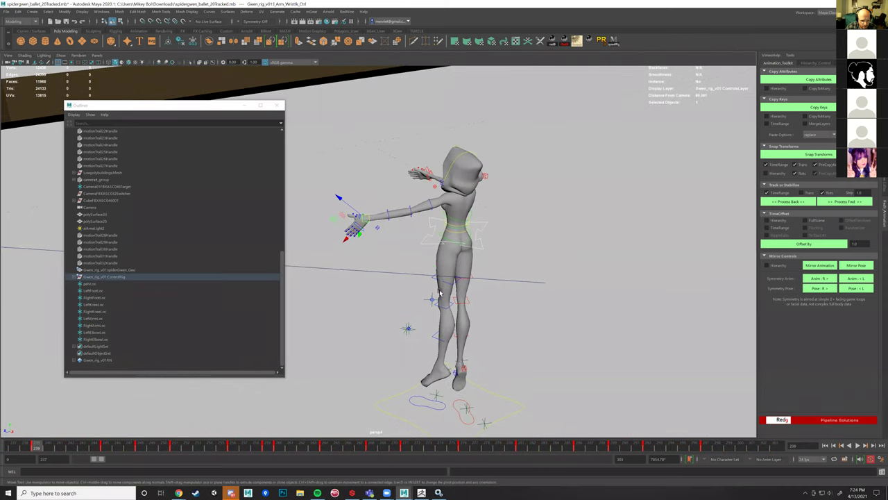
left_click(98, 320)
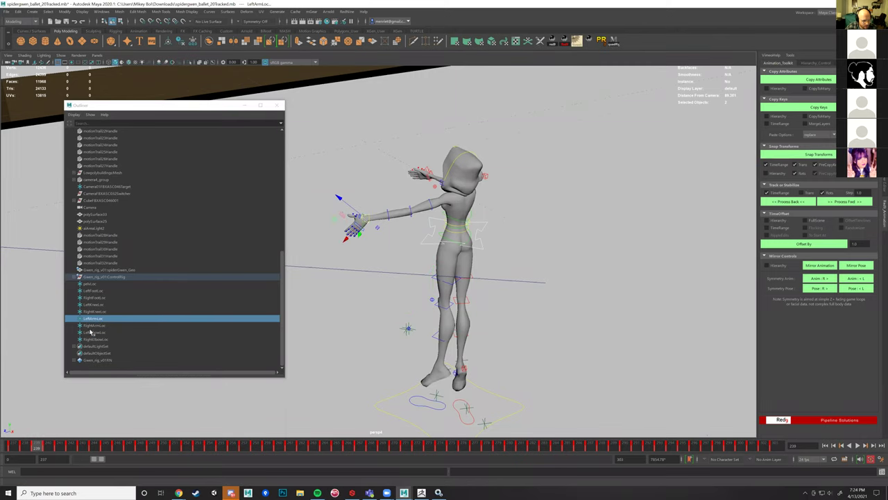
Step: Snap RightArmLoc to the right wrist IK control over the time range with Snap Transforms
left_click_drag(478, 272, 435, 253, "alt")
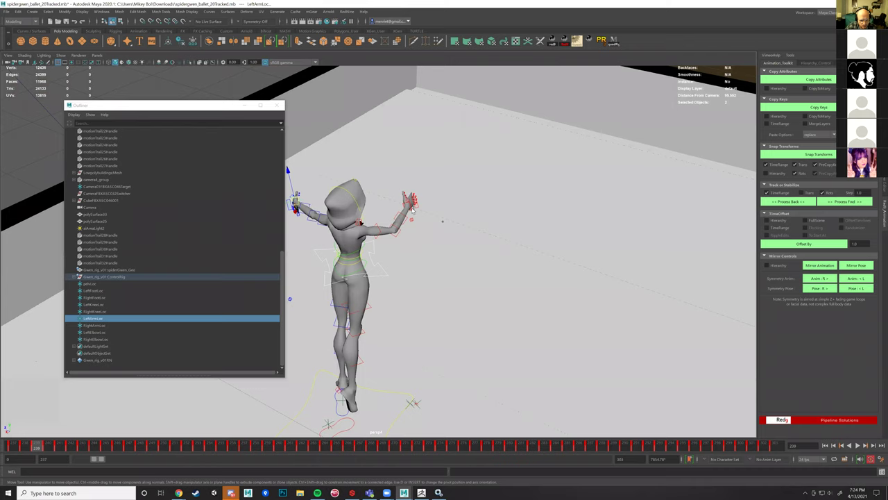
left_click(412, 207)
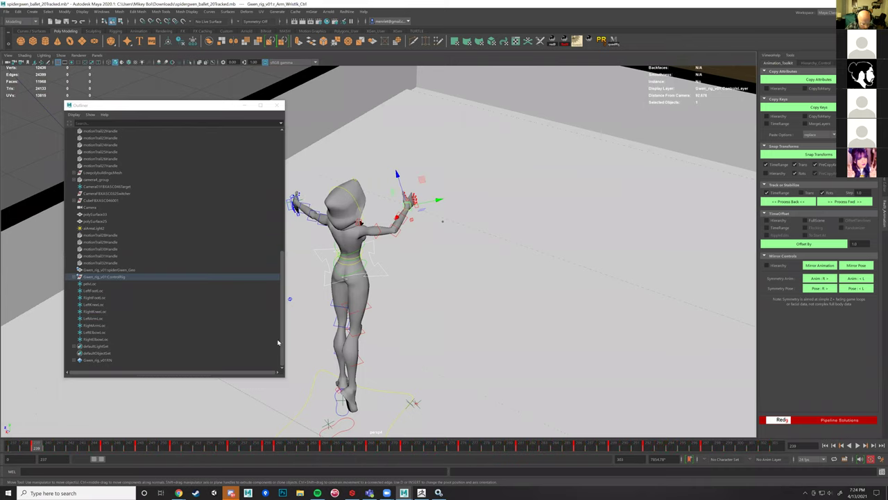
left_click(98, 326)
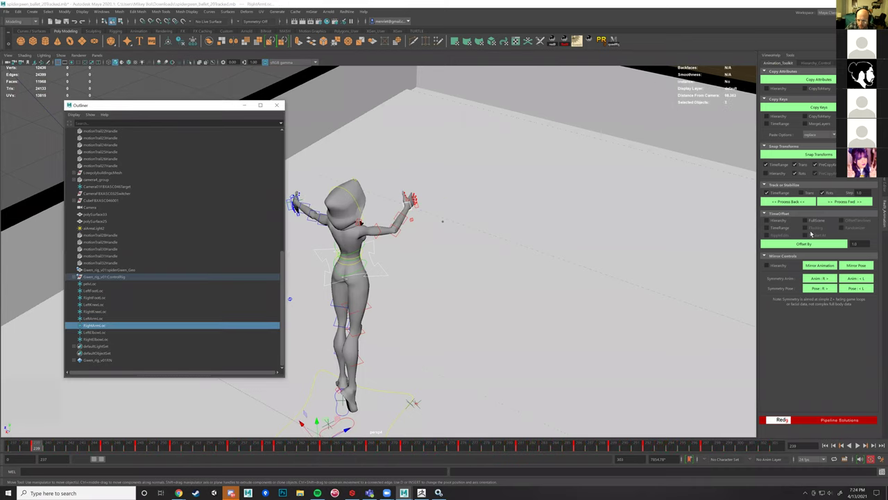
left_click(817, 157)
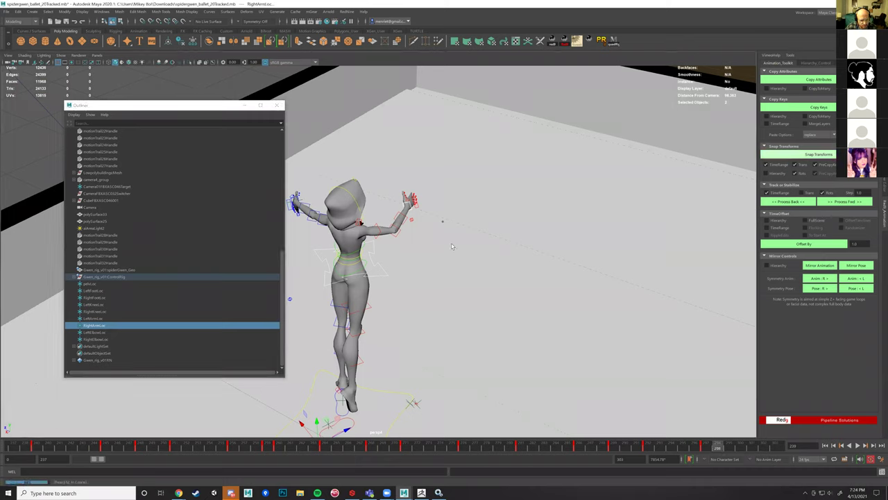
Step: Snap LeftElbowLoc to the left elbow IK control over the time range with Snap Transforms
middle_click_drag(437, 269, 463, 262, "alt")
left_click_drag(462, 263, 387, 278, "alt")
left_click(387, 277)
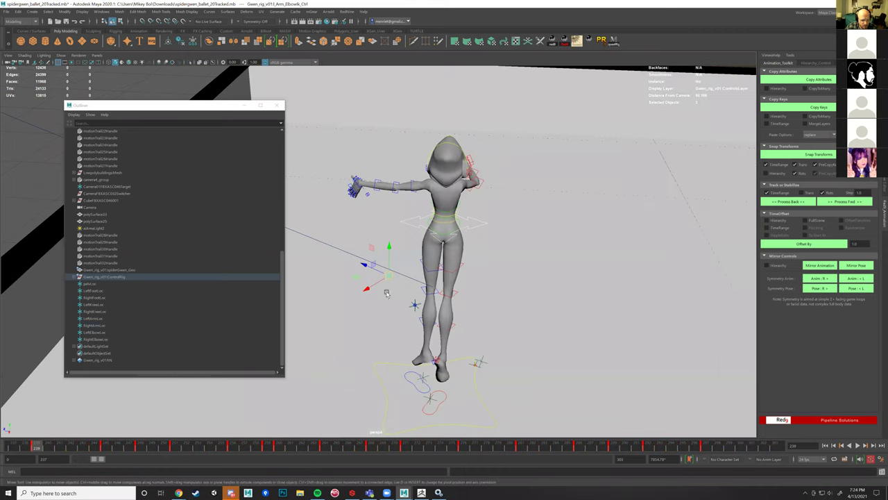
left_click(101, 333)
left_click(806, 157)
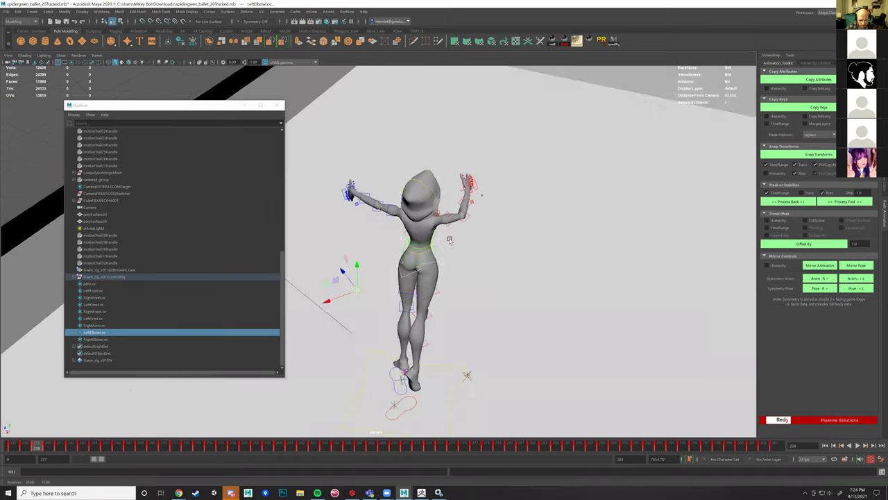
Step: Snap RightElbowLoc to the right elbow IK control over the time range with Snap Transforms
left_click_drag(465, 231, 442, 222, "alt")
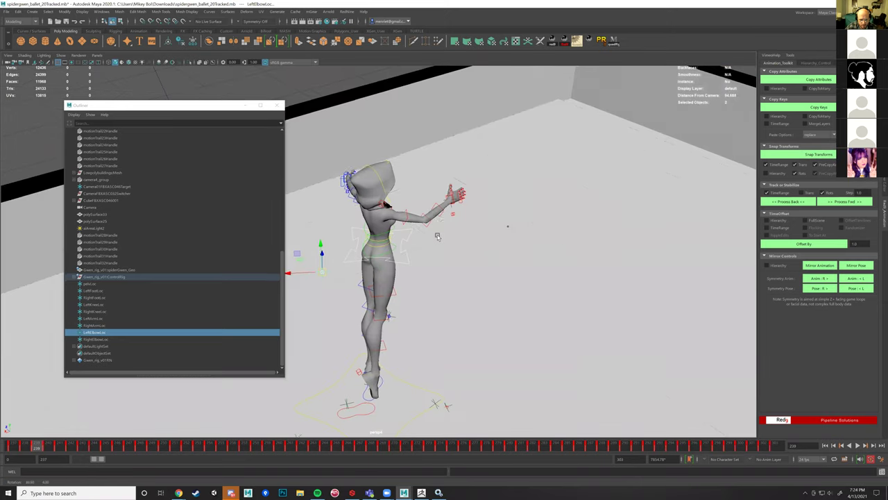
left_click_drag(436, 295, 763, 200, "alt")
left_click(739, 355)
key("ctrl+z")
left_click_drag(396, 304, 660, 387, "alt")
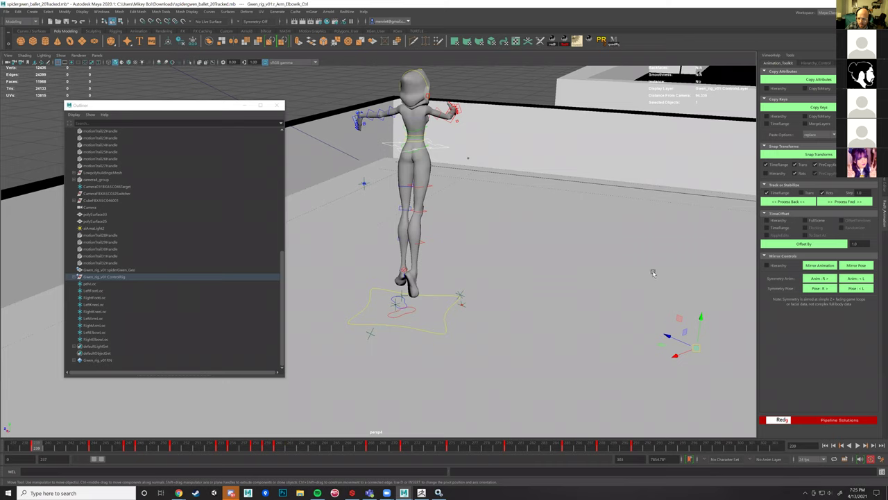
left_click(102, 339)
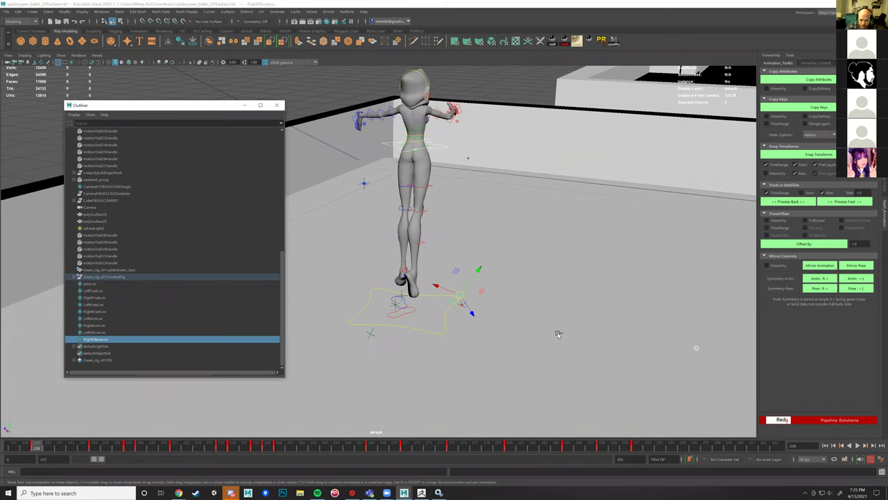
left_click(831, 156)
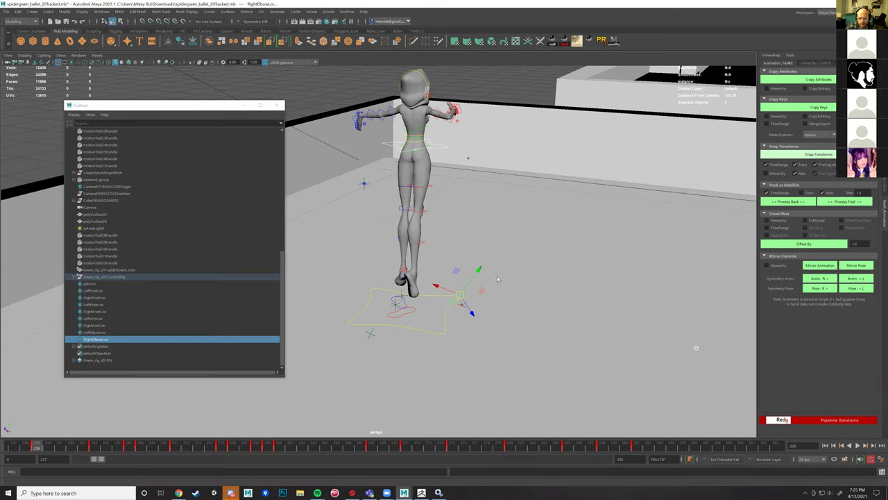
Step: Save the scene with all the snapped locators
scroll(424, 243, "down", 4)
mouse_move(424, 244)
left_mouse_down("alt")
mouse_move(460, 252)
mouse_move(412, 236)
left_mouse_up("alt")
scroll(460, 252, "up", 3)
left_click(394, 143)
key("ctrl+s")
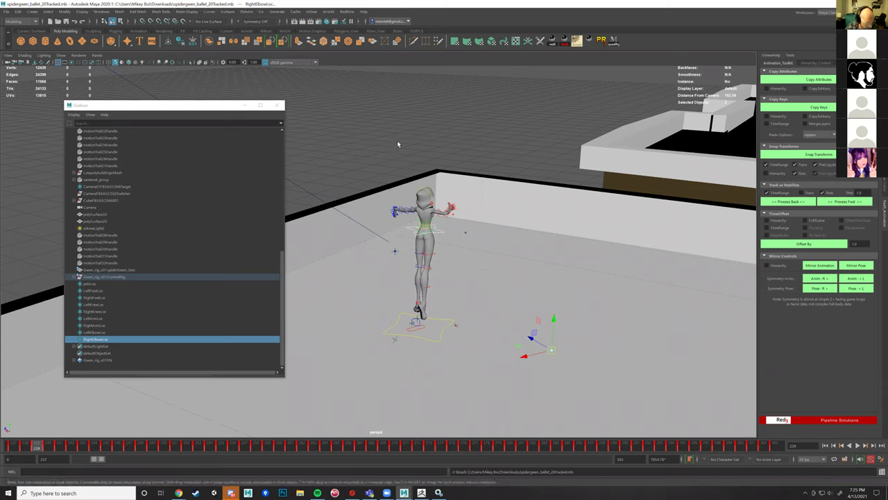
Step: In wireframe display, delete the keys of MAIN_Inner_Ctrl and MAIN_Ctrl from frame 244 to the end of the timeline
left_click(444, 320)
key("f")
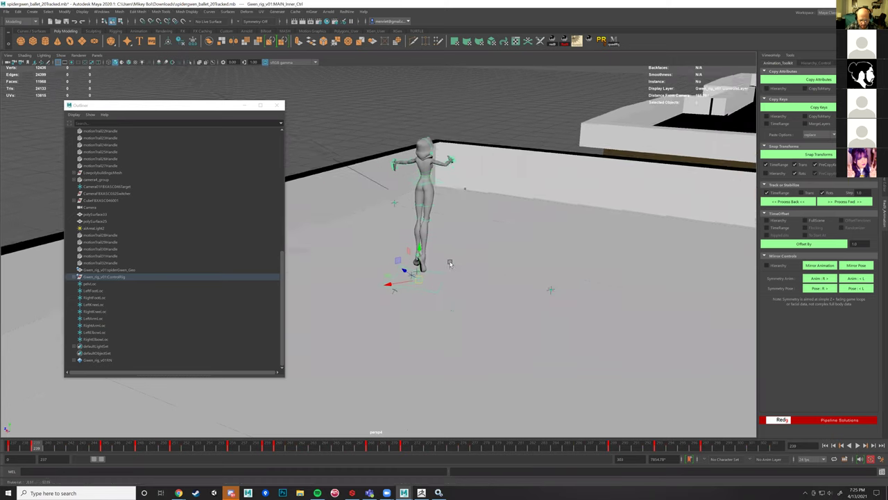
key("4")
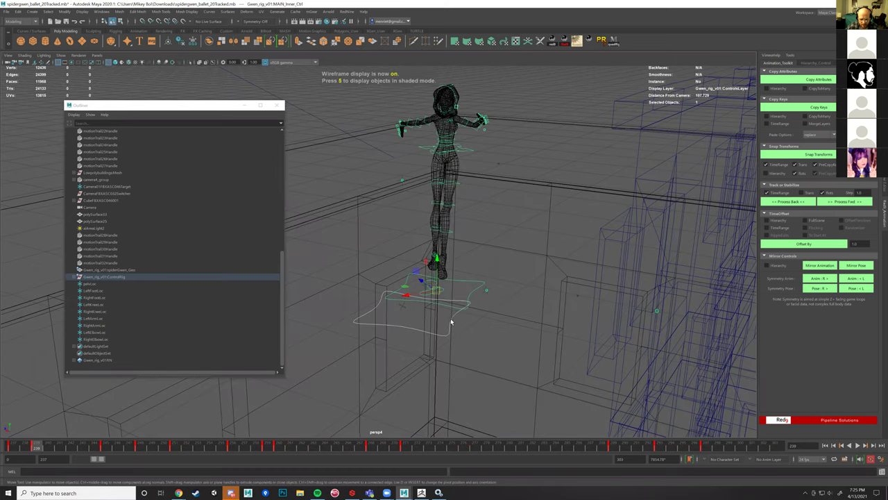
left_click(449, 321, "shift")
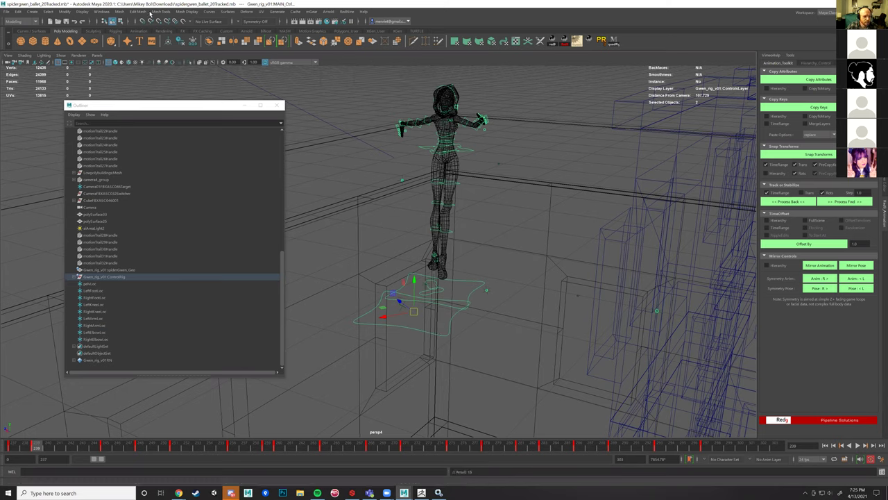
left_click_drag(94, 447, 176, 456)
double_click(435, 447)
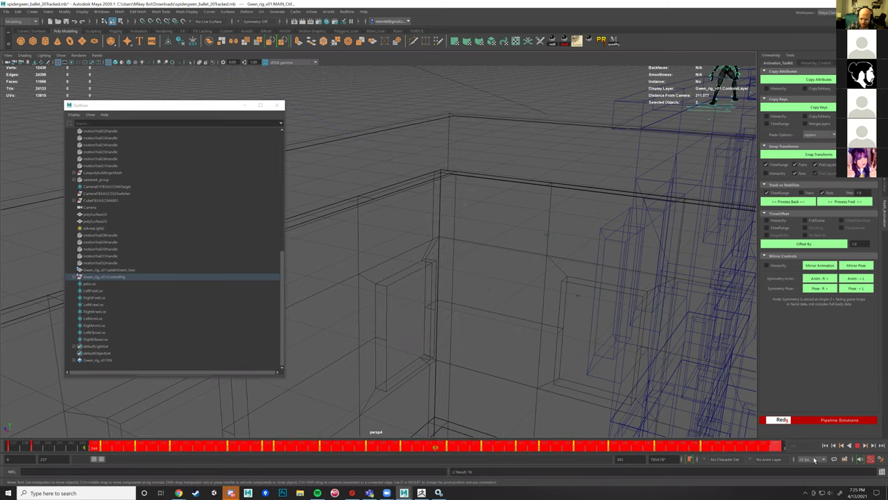
right_click(670, 446)
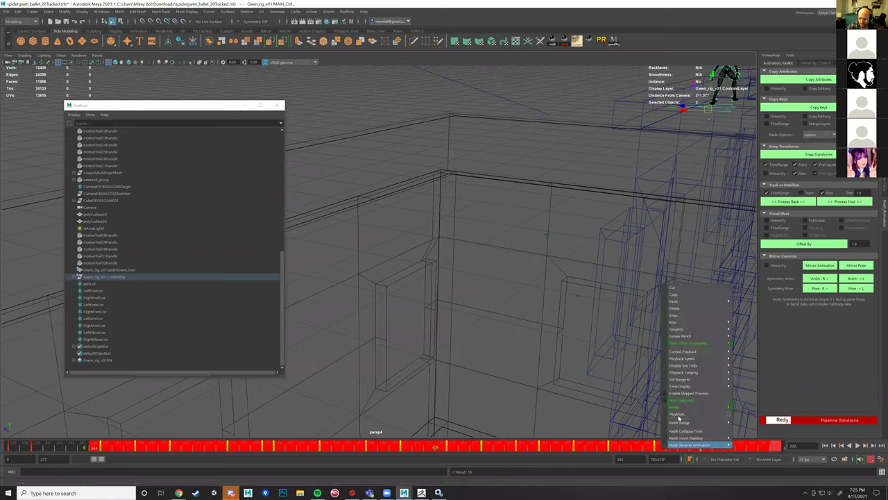
left_click(687, 307)
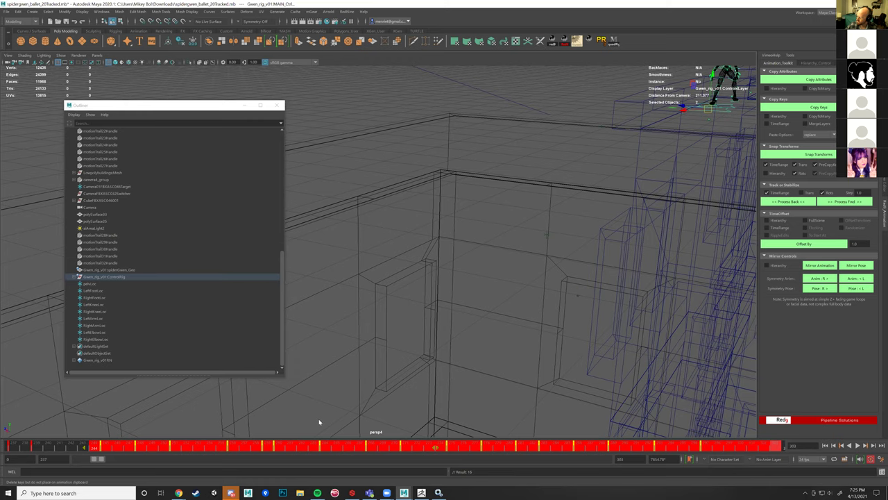
Step: Delete the main controls' highlighted keys from frame 244 onward, and check the character at frame 239 in shaded display
key("Delete")
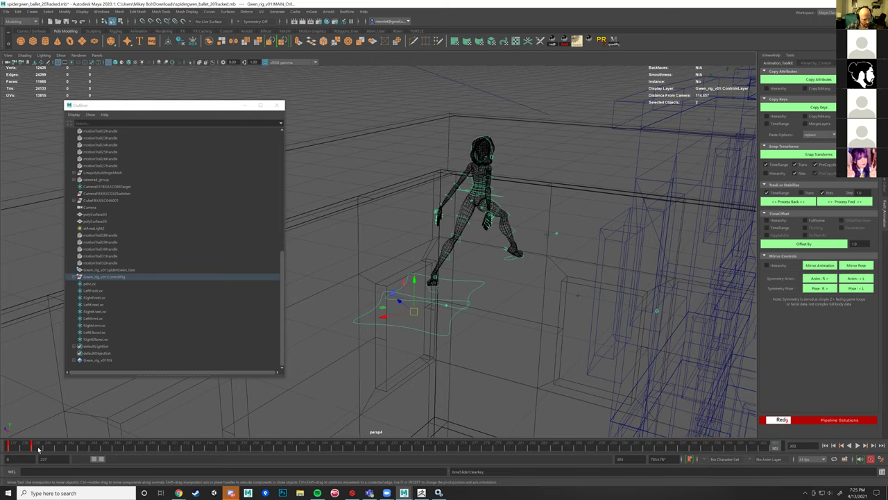
mouse_move(45, 450)
left_mouse_down()
mouse_move(149, 447)
mouse_move(37, 447)
left_mouse_up()
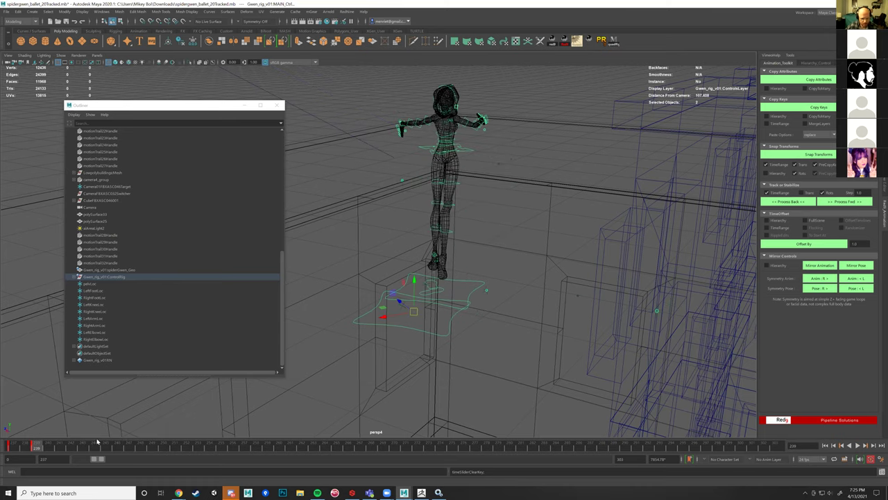
key("5")
mouse_move(389, 282)
left_mouse_down("alt")
mouse_move(427, 216)
mouse_move(404, 279)
left_mouse_up("alt")
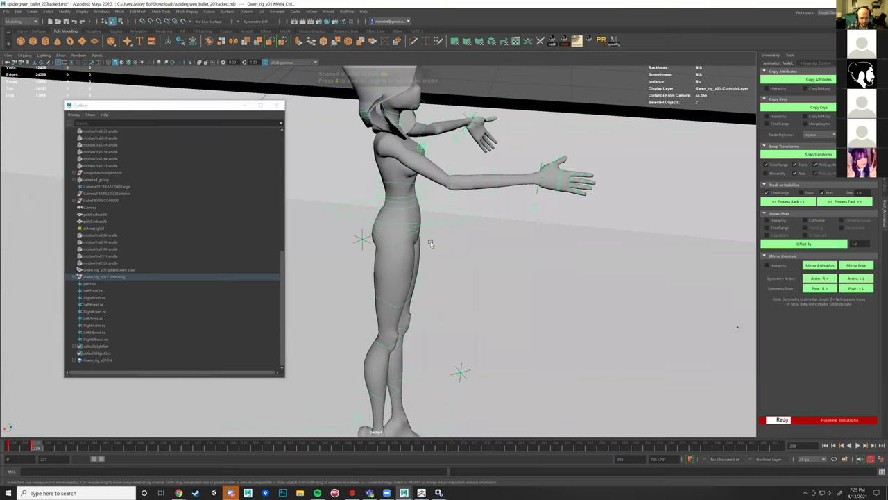
Step: In wireframe display, select the pelvis locator and set the timeline to frame 237
key("4")
left_click(400, 218)
left_click_drag(473, 269, 407, 317, "alt")
key("f")
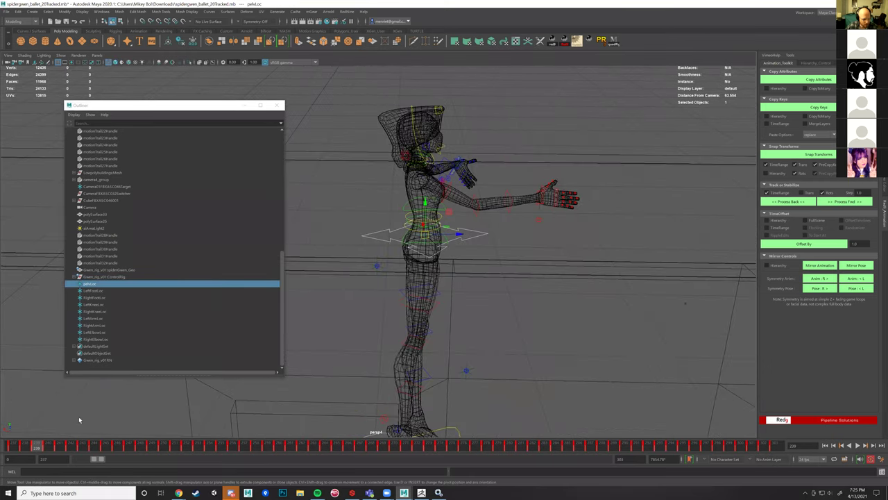
scroll(416, 400, "down", 5)
middle_click_drag(409, 389, 417, 371, "alt")
mouse_move(37, 443)
left_mouse_down()
mouse_move(12, 448)
mouse_move(50, 446)
mouse_move(24, 446)
left_mouse_up()
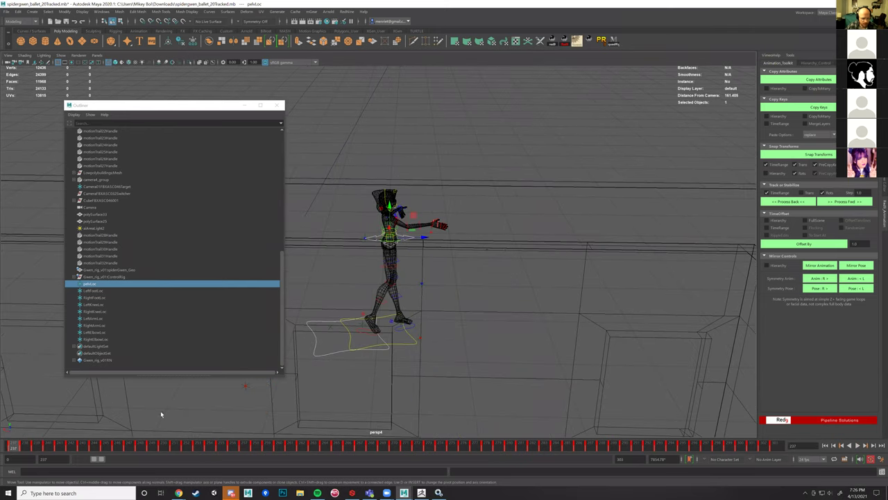
scroll(376, 298, "up", 5)
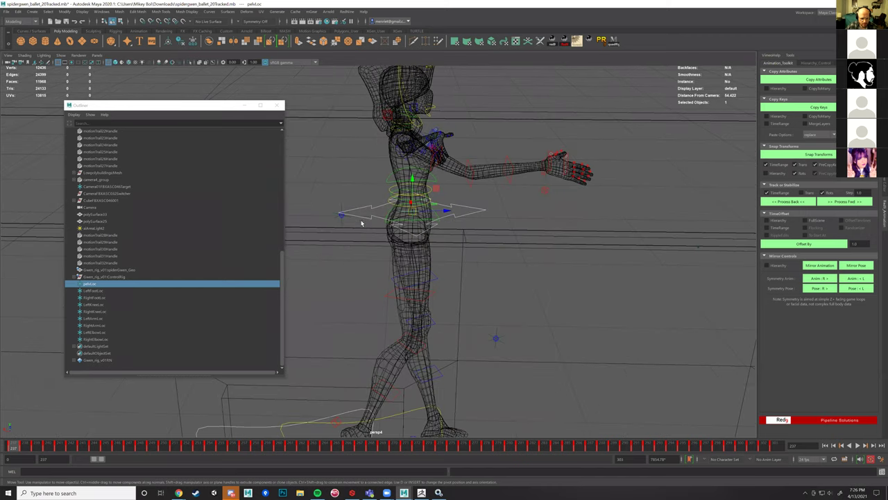
Step: Select ROOT_Ctrl and then the pelvis locator at the hips to compare their positions at frame 237
left_click(368, 221)
left_click(369, 219)
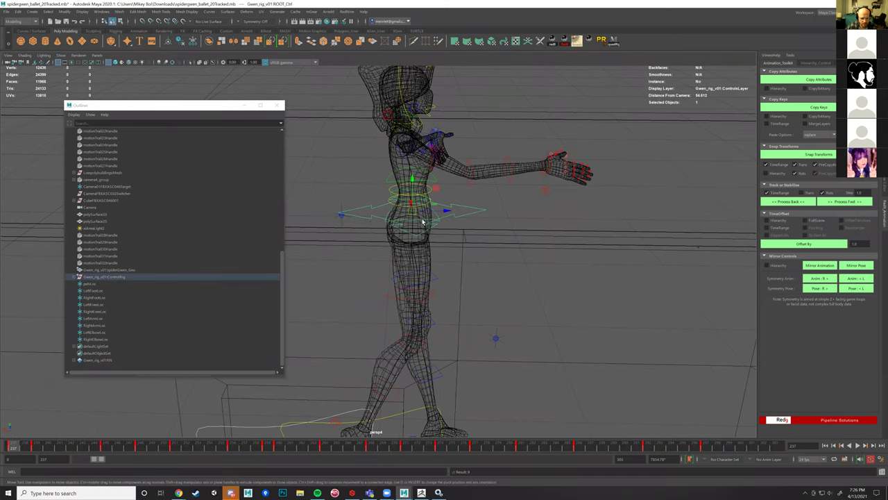
scroll(420, 222, "up", 8)
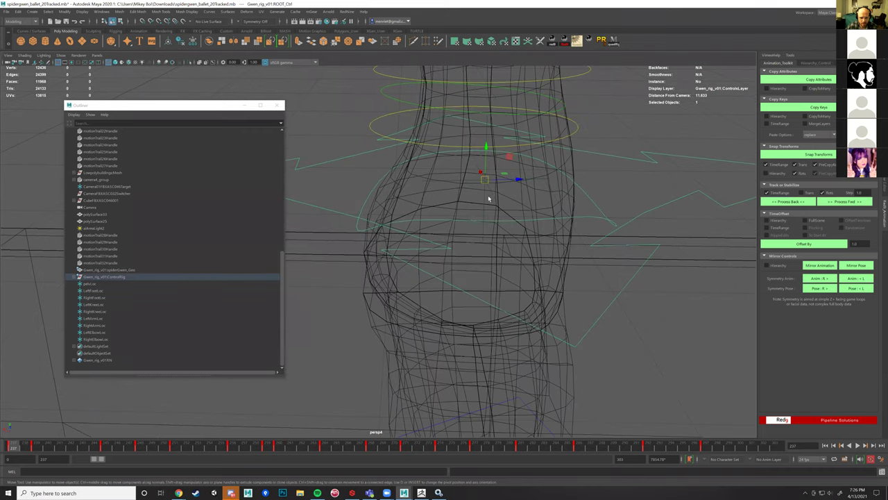
left_click(485, 201)
scroll(478, 268, "down", 3)
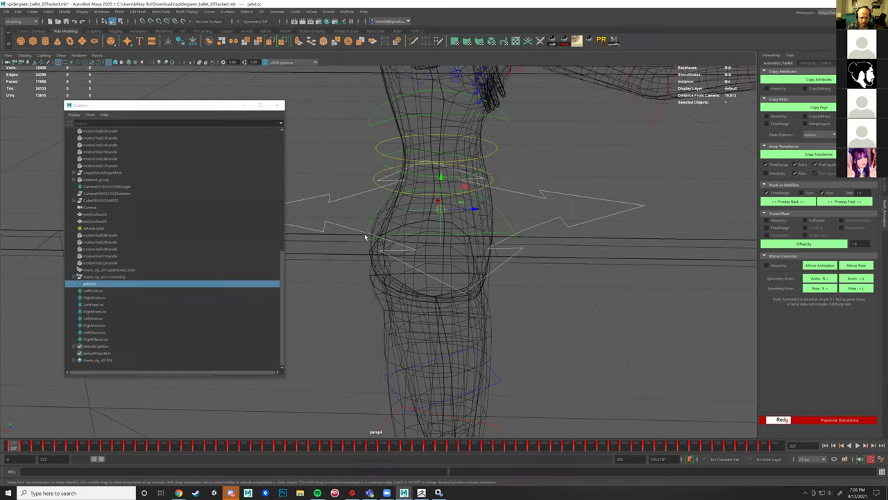
scroll(431, 251, "down", 6)
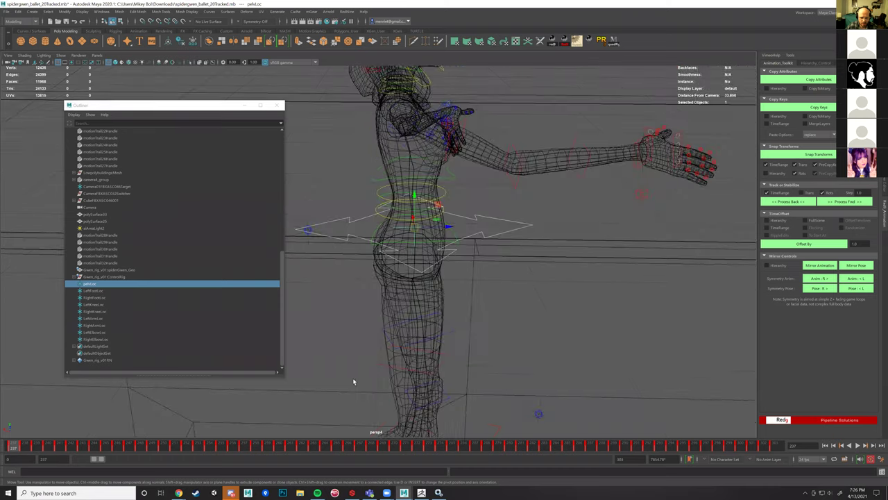
scroll(359, 320, "down", 2)
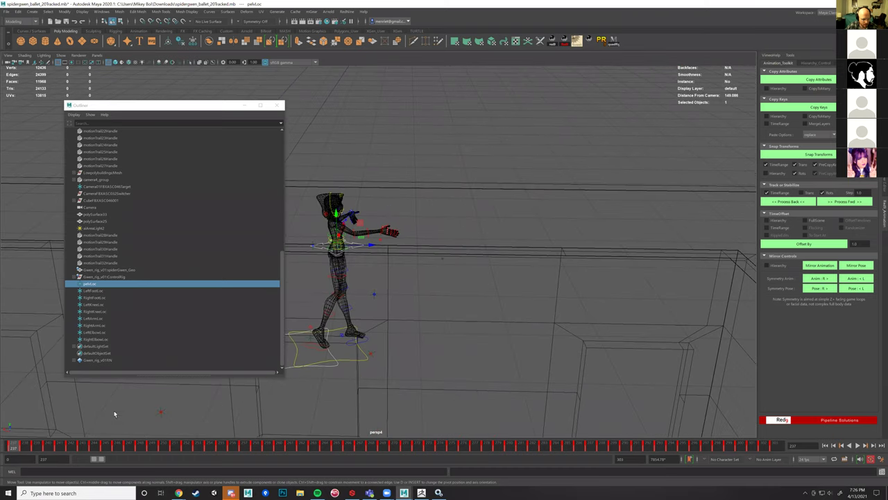
Step: Examine the pelvis locator's path against the character by stepping through the timeline, and return to frame 237
left_click_drag(19, 451, 223, 453)
middle_click_drag(630, 278, 540, 261, "alt")
key("alt+period")
key("alt+period")
key("alt+period")
key("alt+period")
key("alt+period")
key("alt+period")
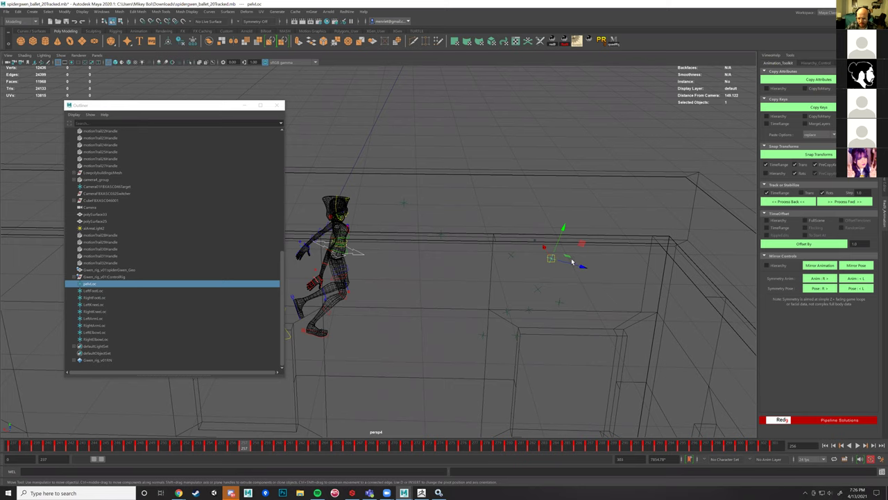
middle_click_drag(568, 290, 480, 276, "alt")
key("alt+period")
key("alt+period")
key("alt+period")
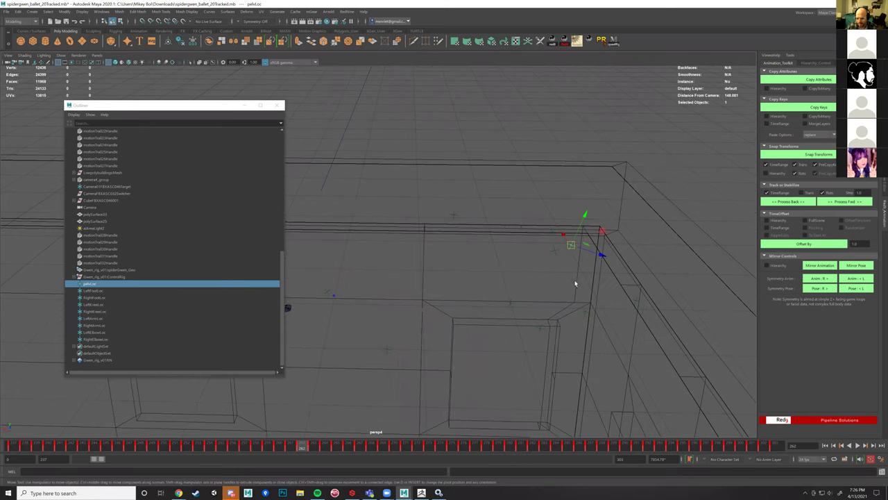
scroll(591, 281, "down", 3)
key("alt+period")
key("alt+period")
key("alt+period")
key("alt+period")
key("alt+period")
key("alt+comma")
key("alt+comma")
key("alt+comma")
middle_click_drag(397, 308, 531, 303, "alt")
left_click_drag(43, 448, 9, 449)
middle_click_drag(449, 289, 473, 280, "alt")
scroll(473, 280, "up", 3)
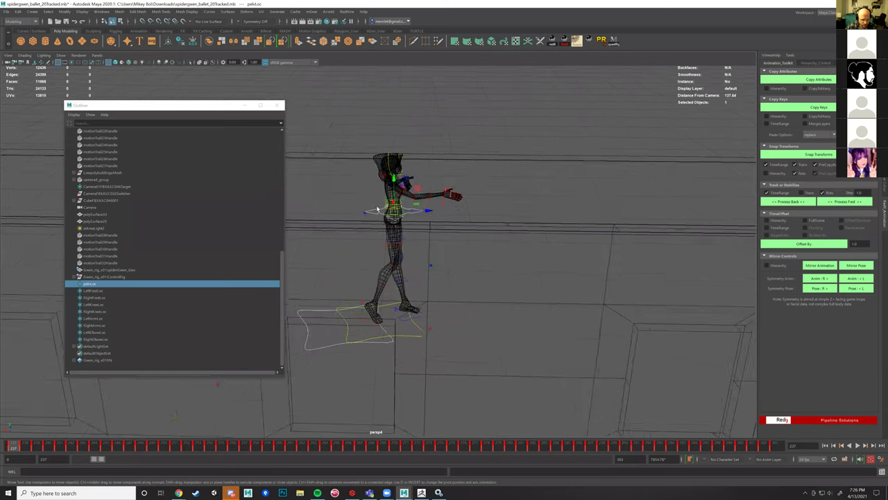
Step: Snap ROOT_Ctrl to the pelvis locator over the time range with Snap Transforms
left_click(379, 179)
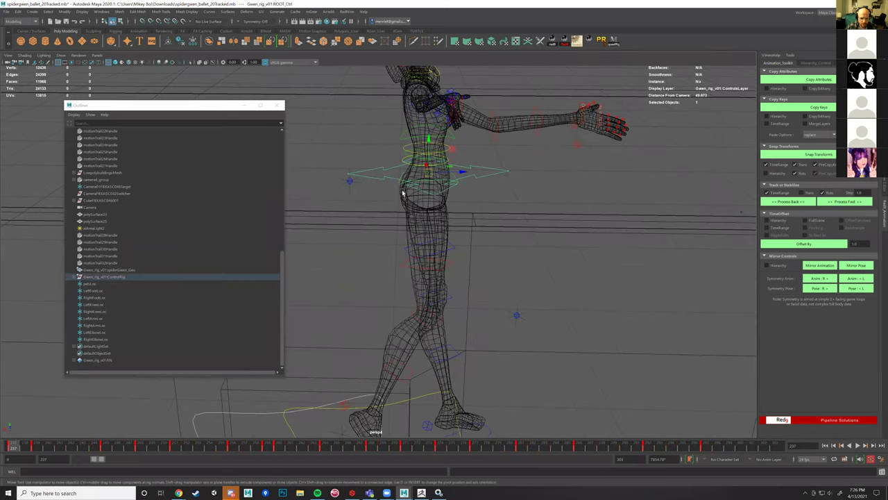
scroll(389, 312, "up", 3)
middle_click_drag(477, 184, 460, 308, "alt")
scroll(460, 308, "up", 6)
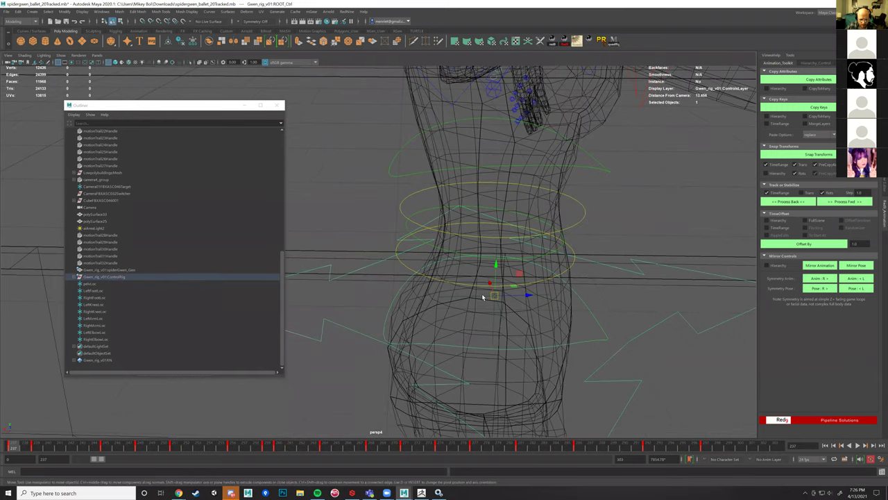
left_click(483, 297)
left_click(331, 279, "shift")
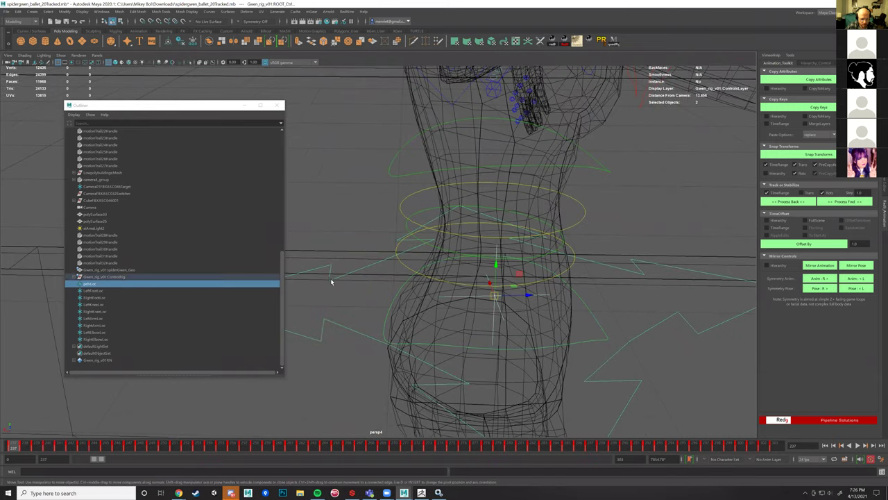
scroll(330, 279, "down", 8)
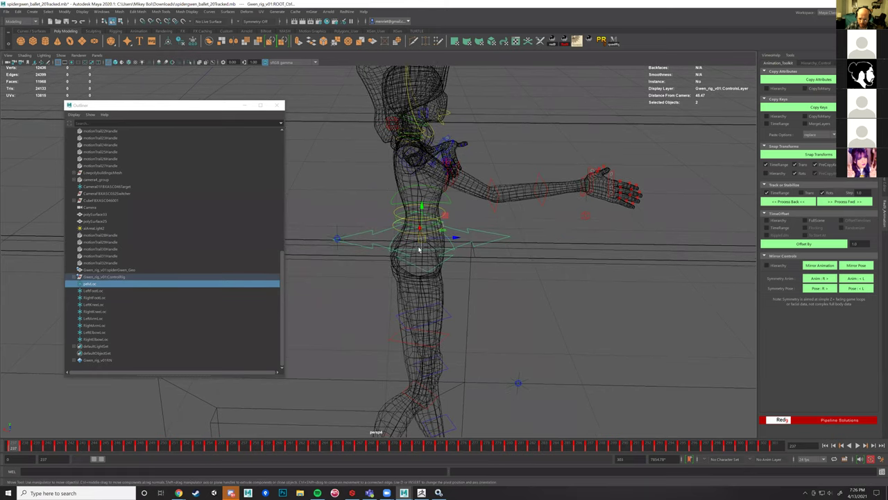
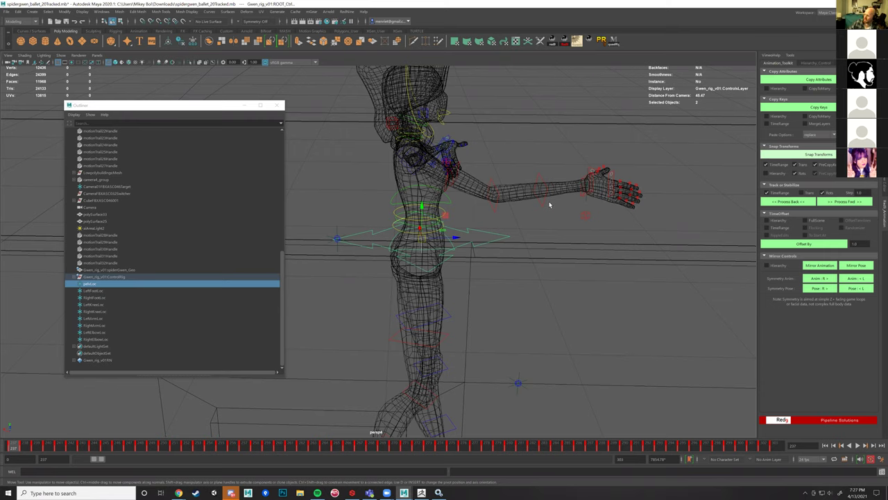
key("alt+v")
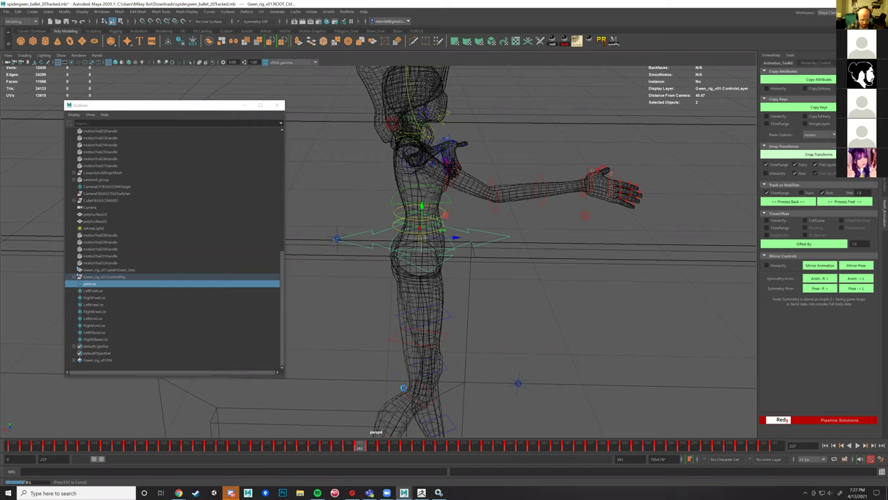
left_click_drag(412, 442, 481, 439)
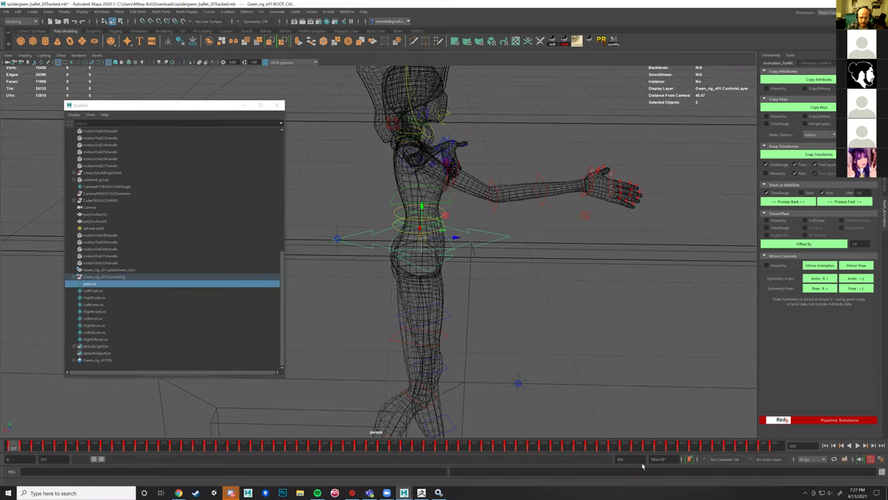
right_click_drag(445, 312, 55, 247, "alt")
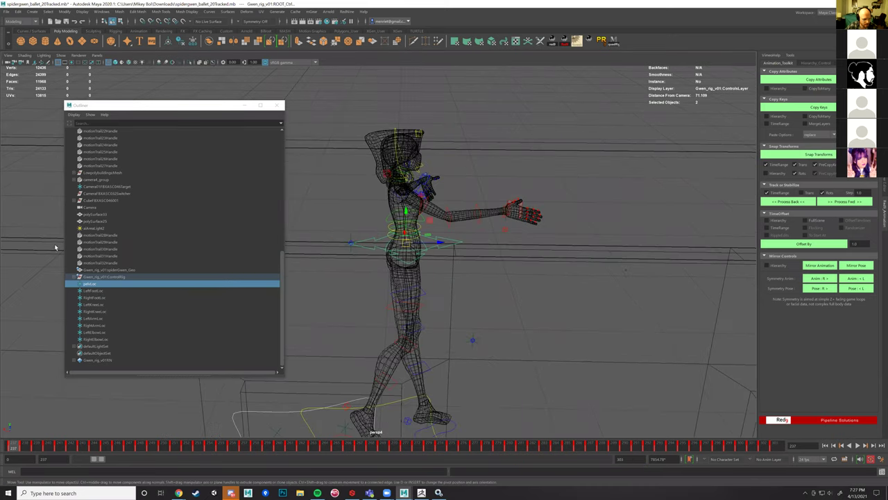
Step: Select all the motion trail handles in the scene and delete them
left_click(104, 262)
left_click(113, 236, "shift")
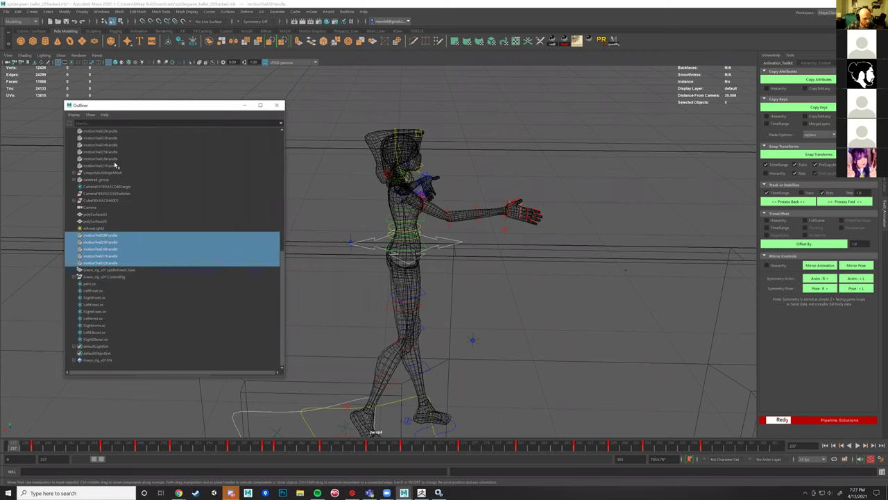
scroll(111, 218, "up", 5)
left_click_drag(111, 278, 108, 137, "ctrl")
scroll(131, 175, "up", 6)
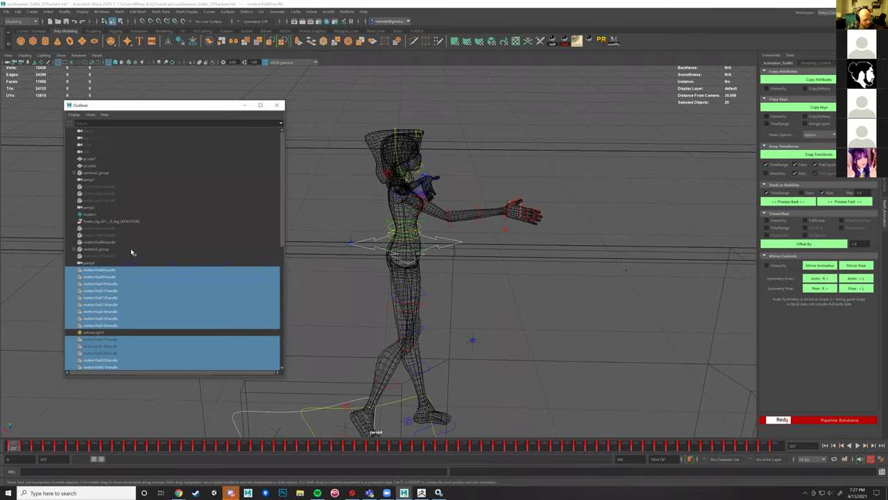
left_click(110, 257, "ctrl")
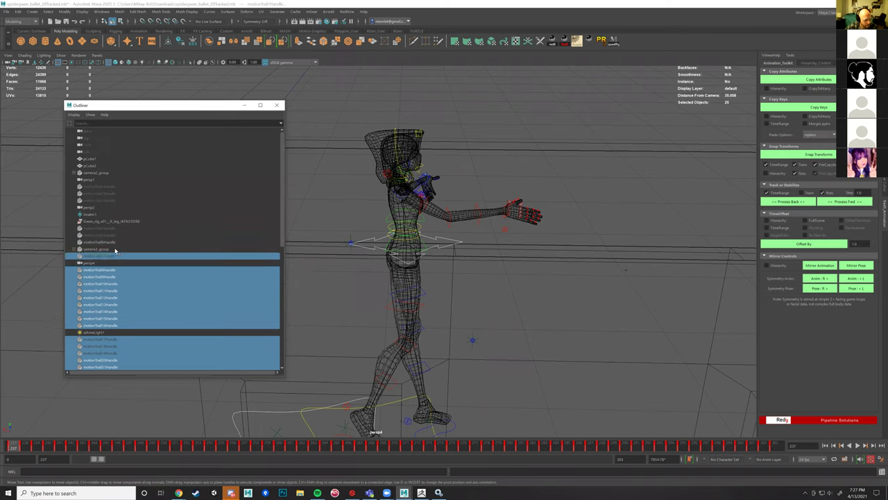
left_click_drag(107, 244, 110, 184, "ctrl")
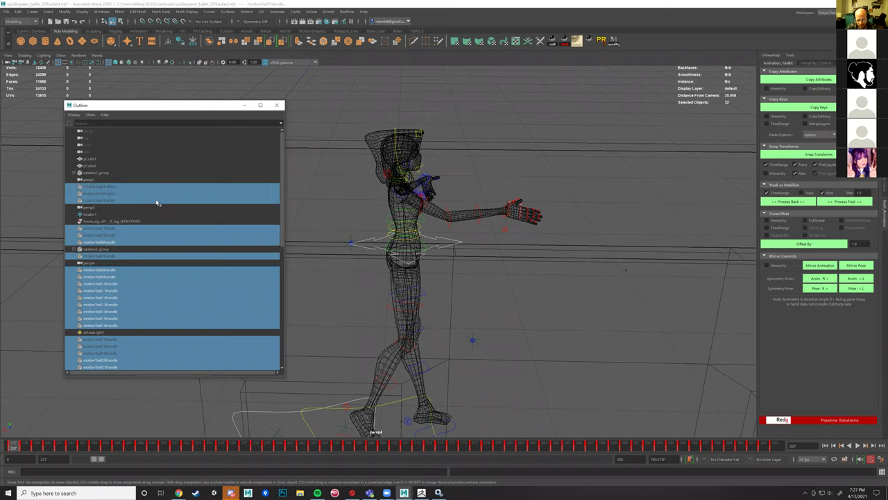
key("Delete")
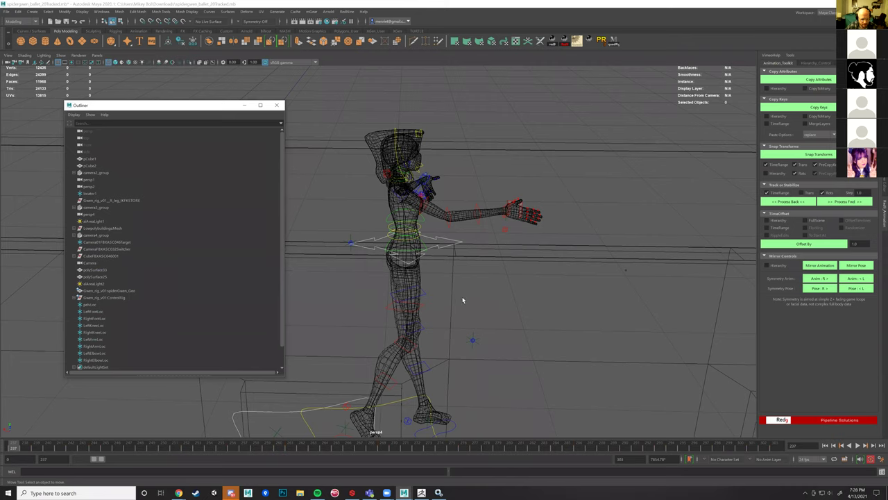
Step: Scrub through the jump to examine the body's motion on the snapped root control, and return to frame 237
middle_click_drag(458, 287, 472, 272, "alt")
left_click_drag(21, 449, 164, 448)
scroll(568, 372, "down", 3)
middle_click_drag(568, 373, 396, 367, "alt")
scroll(375, 388, "down", 3)
left_click_drag(164, 449, 12, 450)
scroll(486, 406, "down", 4)
middle_click_drag(392, 326, 431, 329, "alt")
scroll(496, 299, "up", 6)
scroll(431, 330, "up", 3)
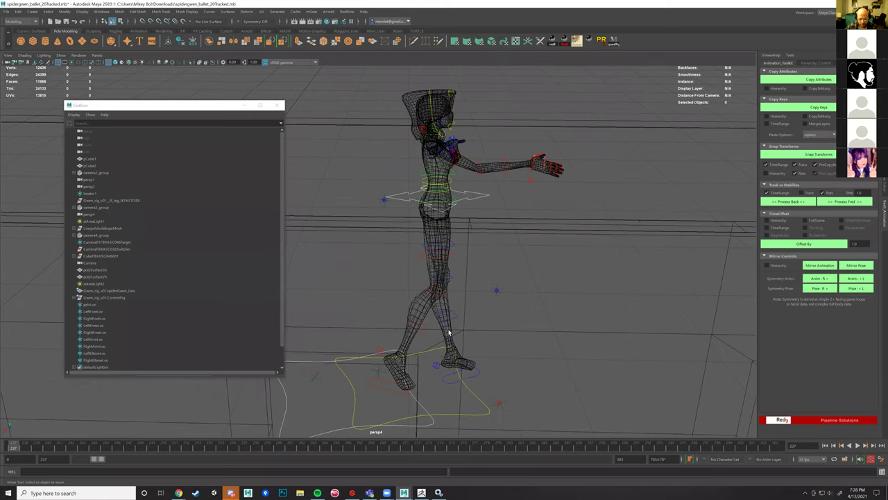
Step: Snap the left foot IK control to LeftFootLoc over the time range with Snap Transforms
left_click_drag(449, 330, 404, 337, "alt")
scroll(519, 218, "up", 5)
scroll(483, 324, "down", 4)
left_click_drag(438, 270, 454, 347, "alt")
left_click(429, 328)
scroll(445, 354, "up", 4)
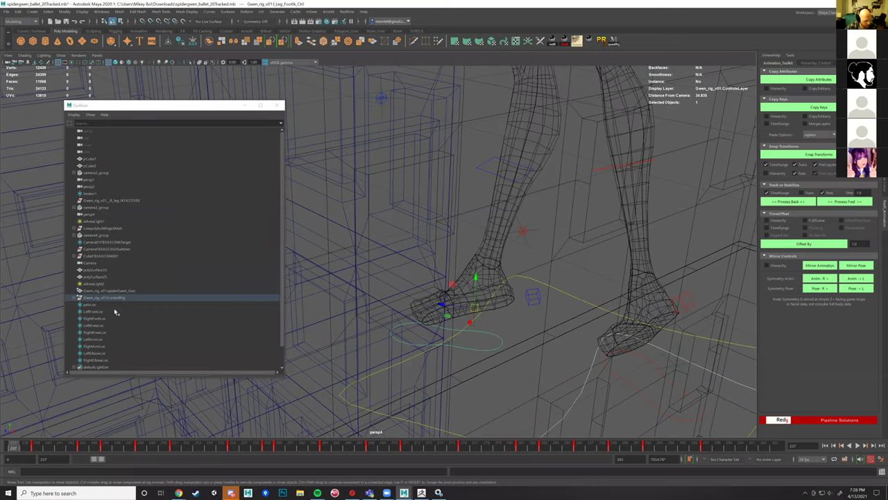
scroll(125, 311, "down", 1)
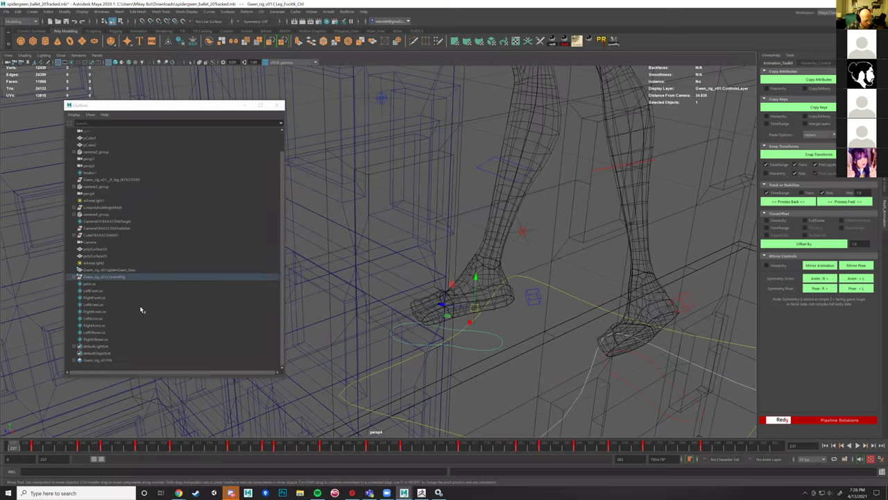
left_click(95, 292, "ctrl")
left_click(474, 350, "ctrl+shift")
left_click_drag(446, 363, 484, 337, "alt")
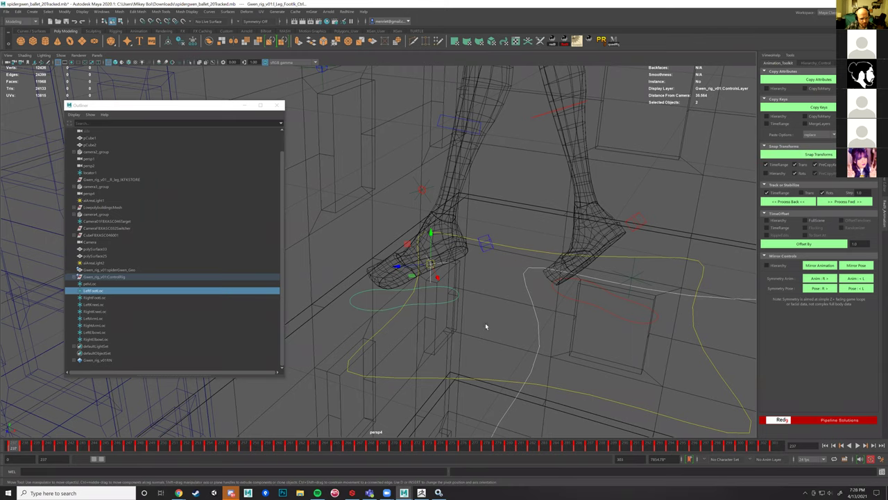
Step: Examine the left foot's motion from frame 237 through the jump, and return to frame 237 with the feet in close view
scroll(484, 338, "down", 7)
middle_click_drag(416, 343, 506, 389, "alt")
scroll(506, 389, "down", 3)
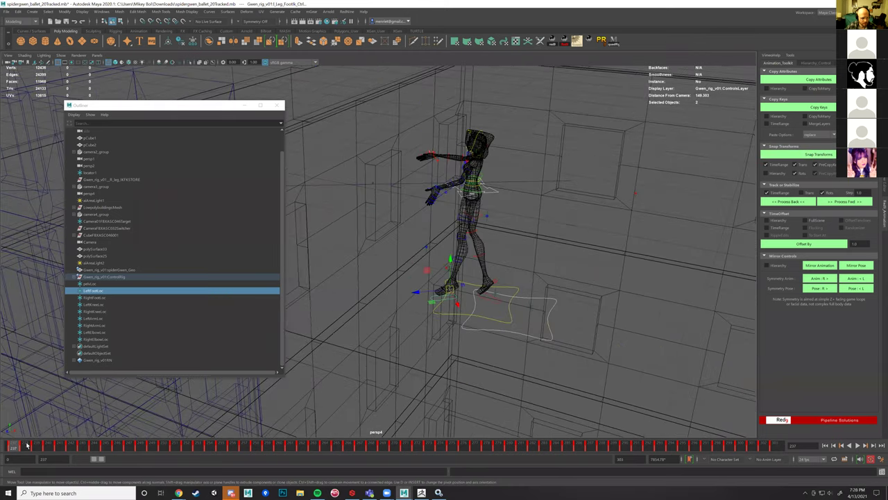
left_click_drag(29, 450, 88, 422)
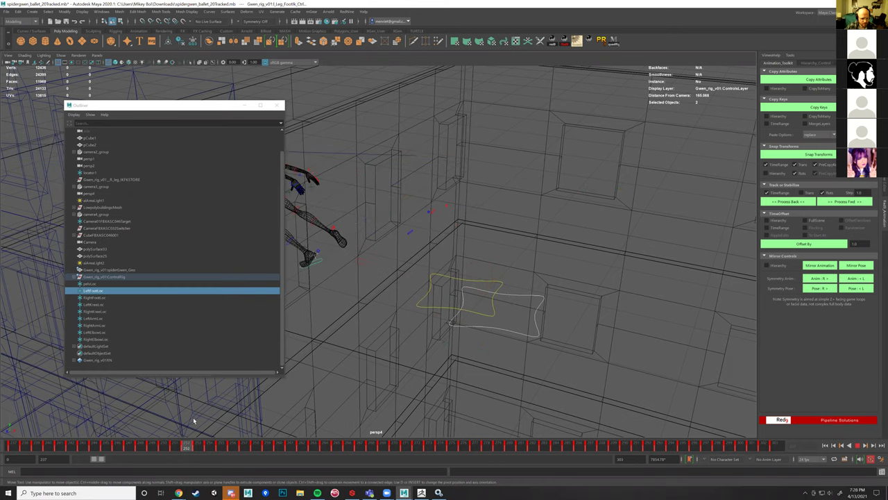
left_click_drag(193, 418, 224, 411)
middle_click_drag(514, 234, 702, 278, "alt")
scroll(422, 351, "down", 2)
mouse_move(231, 448)
left_mouse_down()
mouse_move(303, 445)
mouse_move(14, 446)
left_mouse_up()
middle_click_drag(520, 363, 341, 269, "alt")
scroll(340, 269, "up", 4)
middle_click_drag(447, 315, 328, 270, "alt")
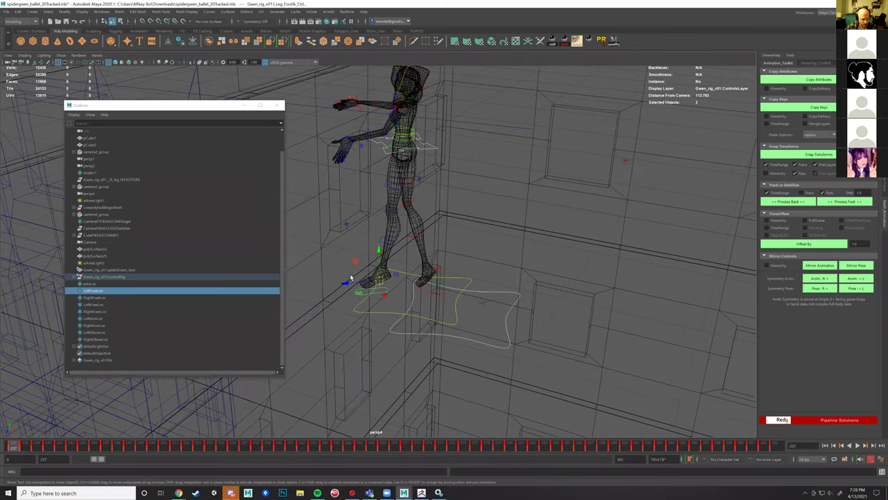
scroll(328, 270, "up", 2)
left_click_drag(329, 270, 334, 260, "alt")
scroll(293, 285, "up", 3)
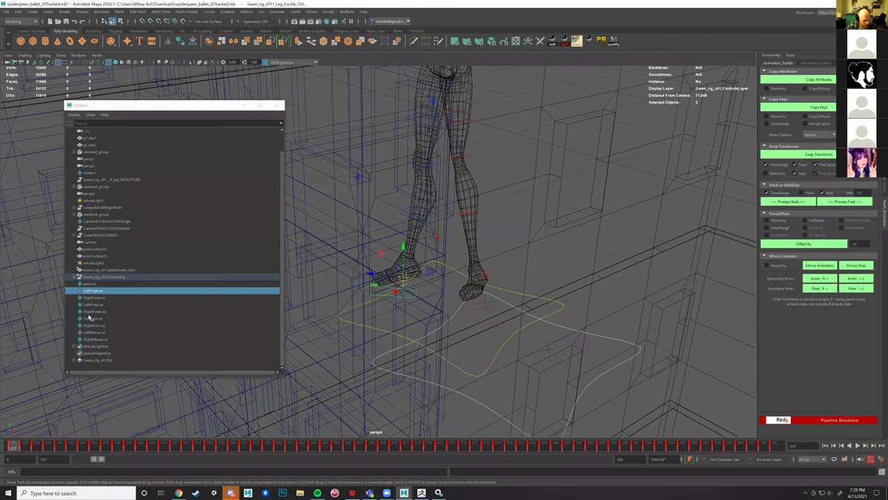
Step: Snap the left elbow IK control to LeftElbowLoc over the time range with Snap Transforms
left_click(90, 318)
left_click(97, 306)
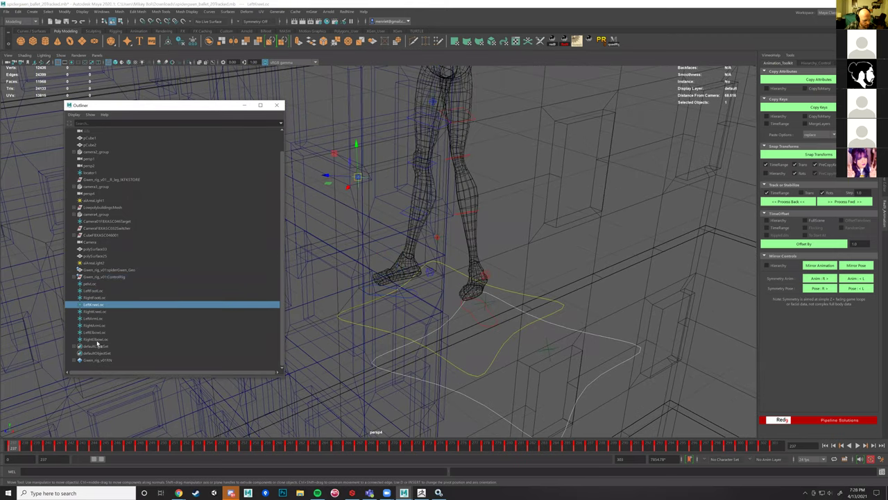
left_click(96, 333)
left_click_drag(359, 268, 442, 277, "alt")
scroll(472, 204, "up", 8)
middle_click_drag(472, 204, 449, 213, "alt")
left_click(449, 211, "shift")
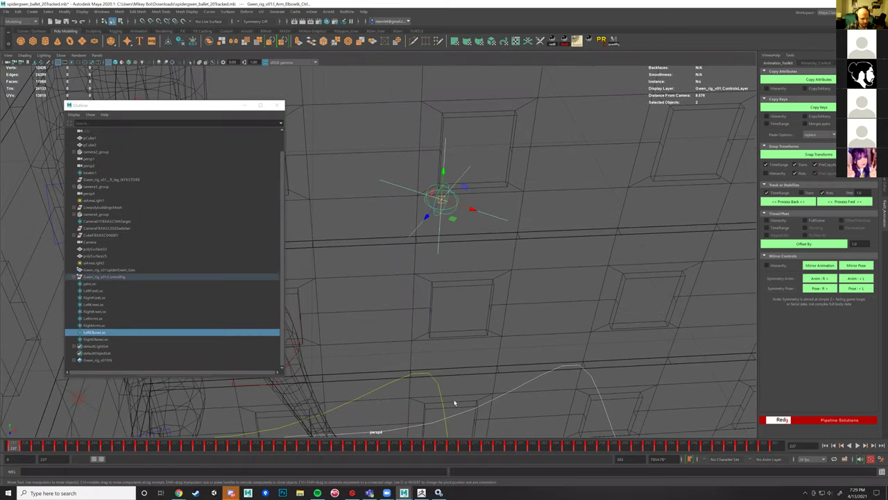
left_click(777, 201)
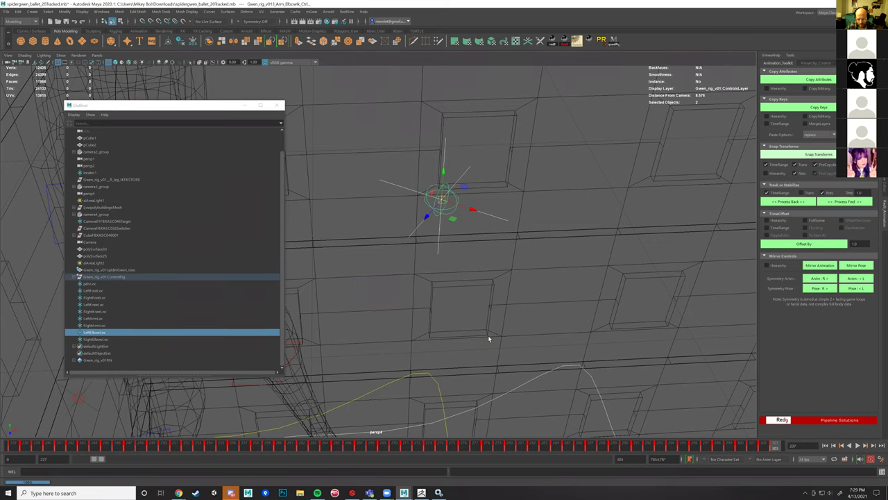
Step: Snap the right foot IK control to RightFootLoc over the time range with Snap Transforms
scroll(488, 338, "down", 8)
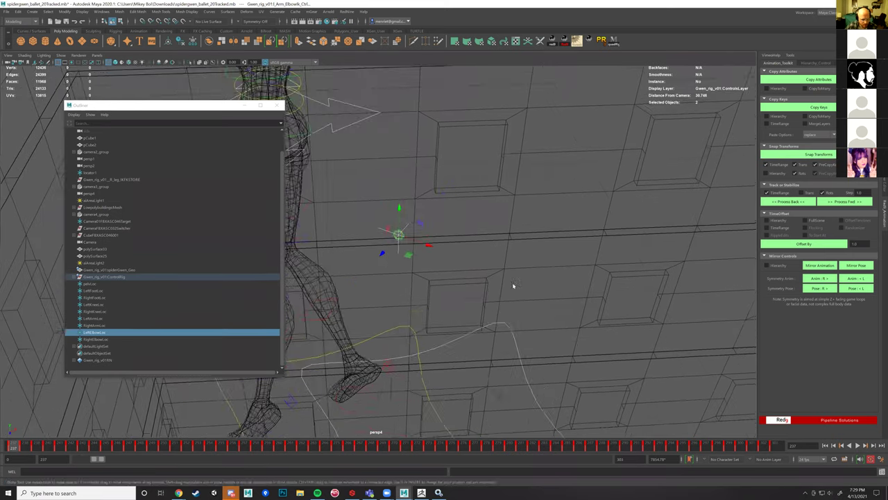
middle_click_drag(514, 285, 558, 227, "alt")
left_click_drag(492, 268, 467, 269, "alt")
left_click_drag(470, 267, 498, 266, "alt")
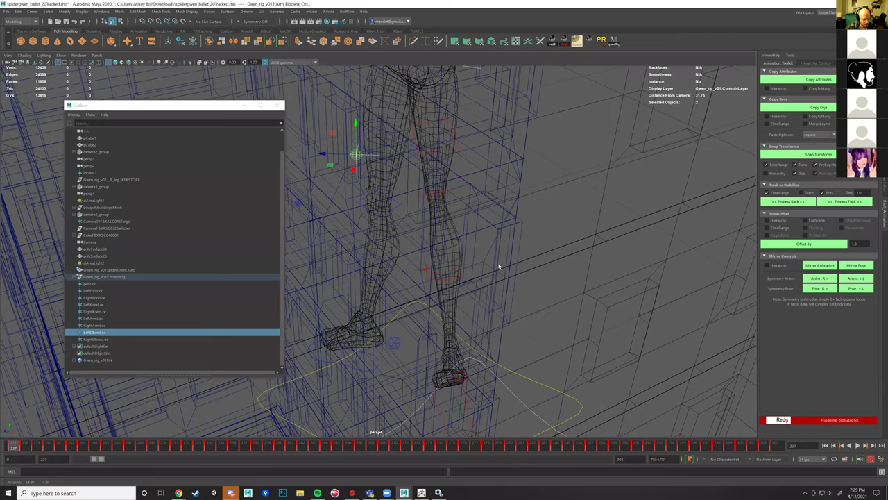
key("f")
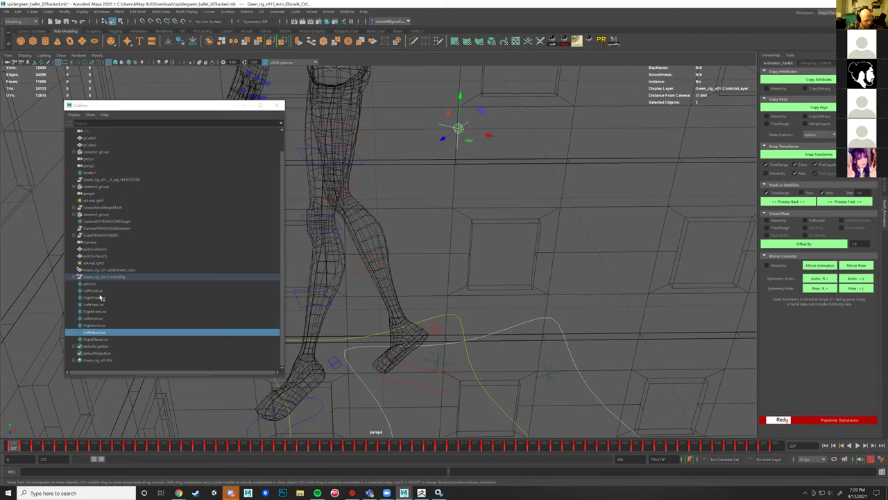
left_click(101, 297)
key("f")
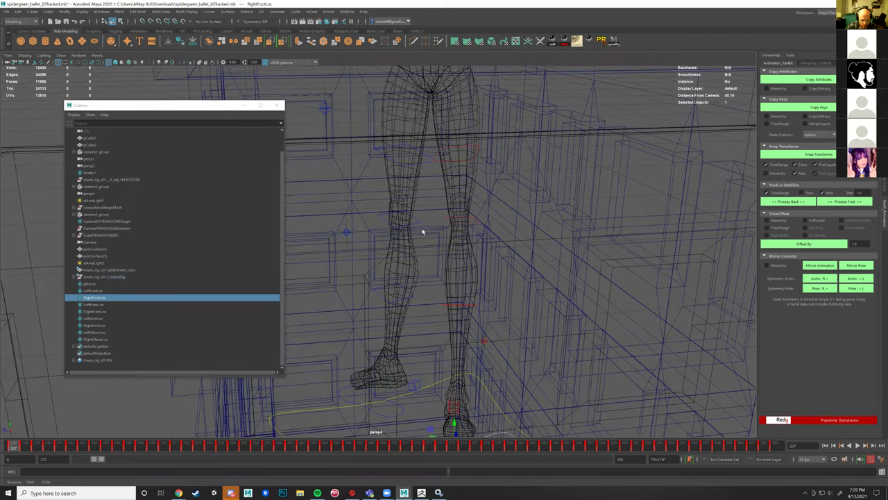
middle_click_drag(482, 429, 480, 324, "alt")
left_click_drag(480, 324, 396, 337, "alt")
right_click_drag(396, 336, 486, 351, "alt")
middle_click_drag(486, 350, 424, 387, "alt")
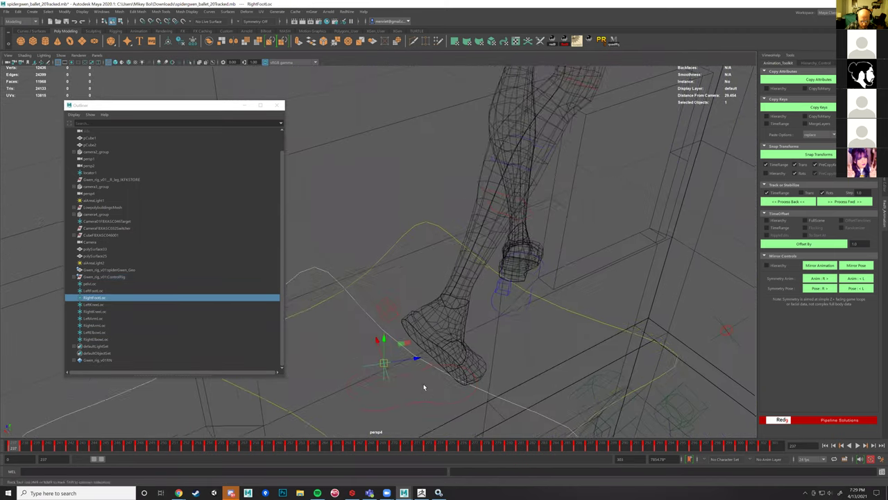
left_click_drag(425, 387, 414, 393, "alt")
left_click(417, 392, "shift")
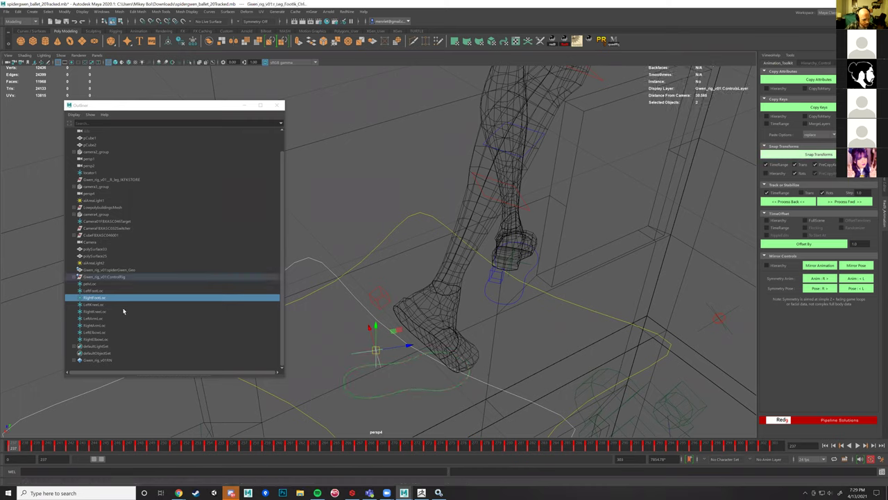
Step: Snap the left knee IK control to LeftKneeLoc over the time range with Snap Transforms
left_click(94, 305)
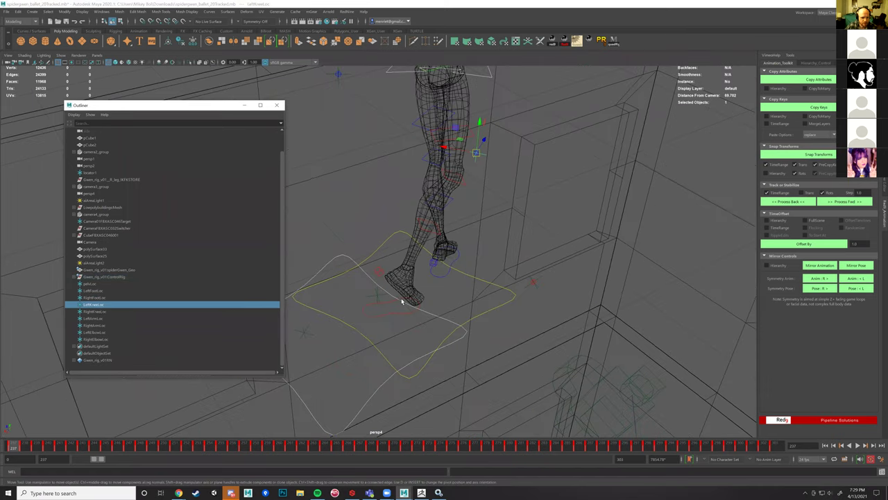
right_click_drag(382, 339, 456, 322, "alt")
middle_click_drag(456, 321, 369, 256, "alt")
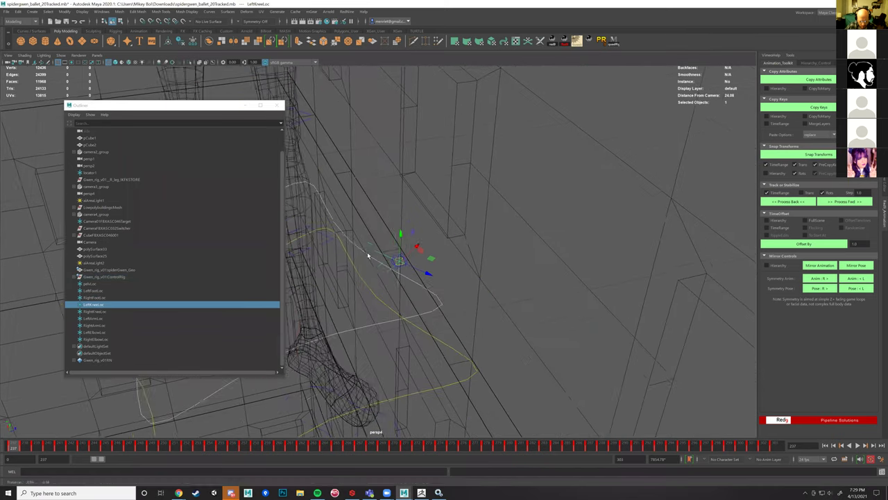
right_click_drag(368, 256, 414, 250, "alt")
left_click(417, 237, "shift")
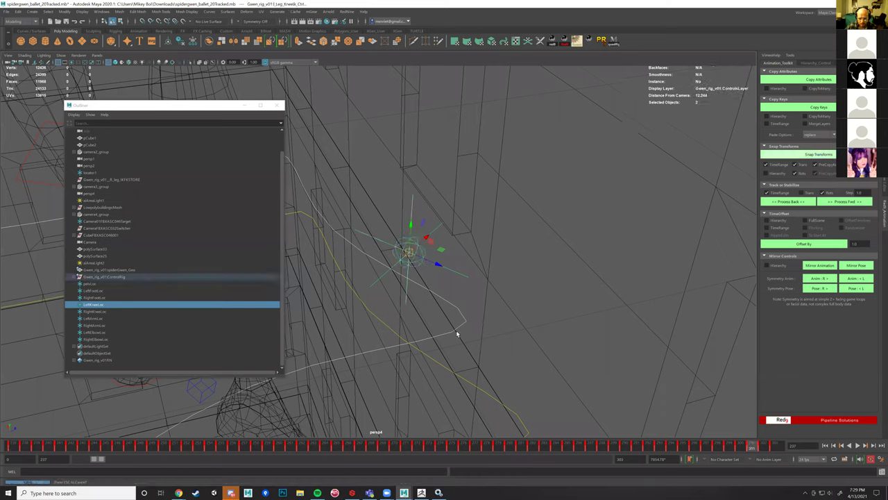
Step: Snap the right knee IK control to RightKneeLoc over the time range with Snap Transforms
scroll(456, 333, "down", 5)
left_click_drag(482, 311, 394, 273, "alt")
middle_click_drag(470, 330, 413, 273, "alt")
scroll(413, 273, "up", 1)
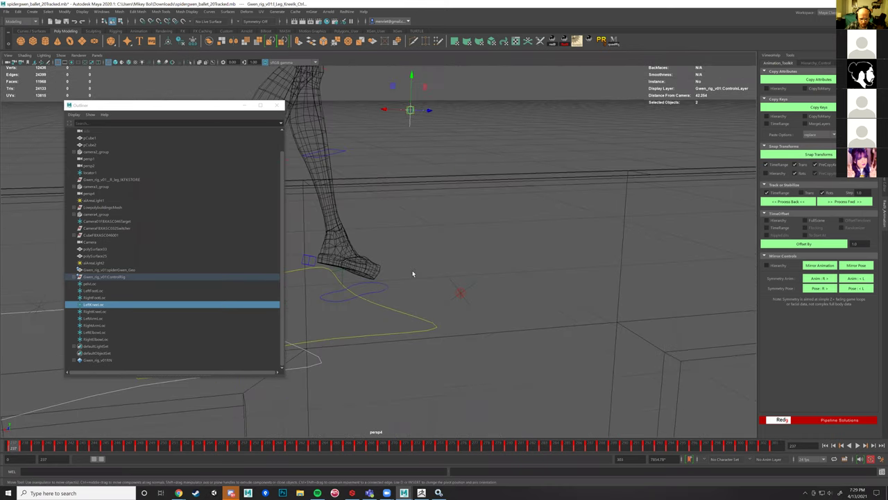
scroll(412, 274, "up", 5)
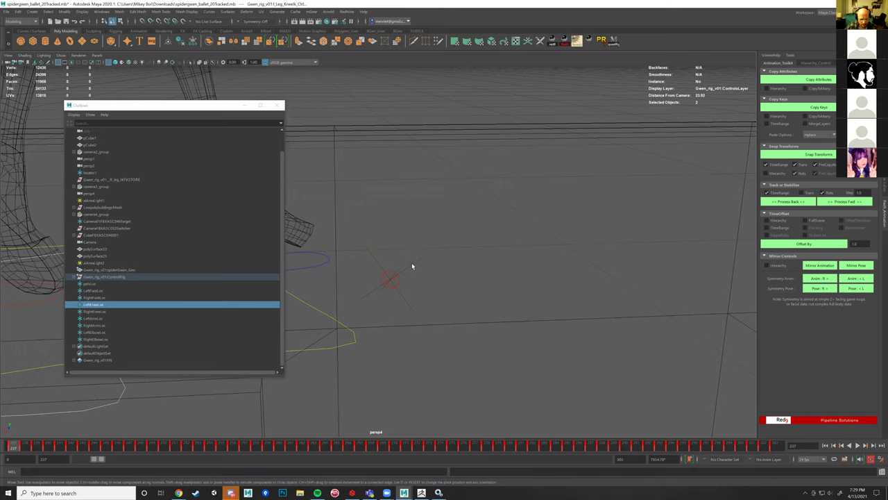
left_click(411, 264)
scroll(412, 291, "up", 3)
left_click(384, 300, "shift")
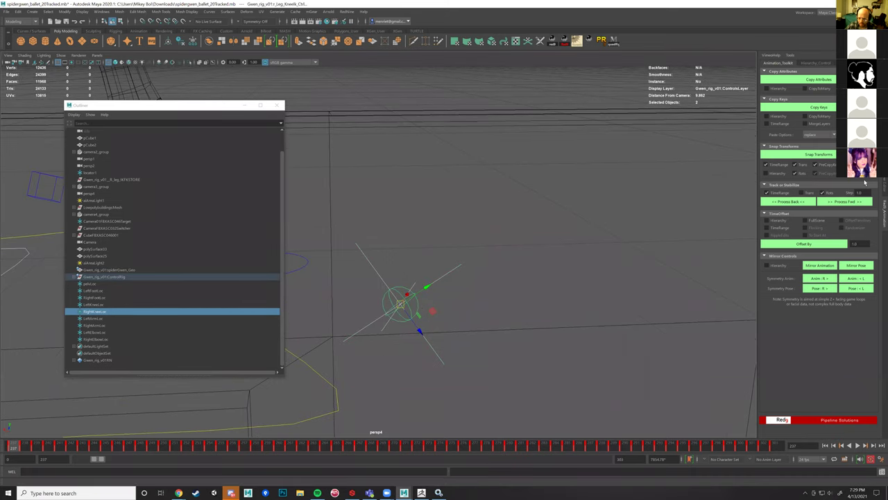
left_click(818, 154)
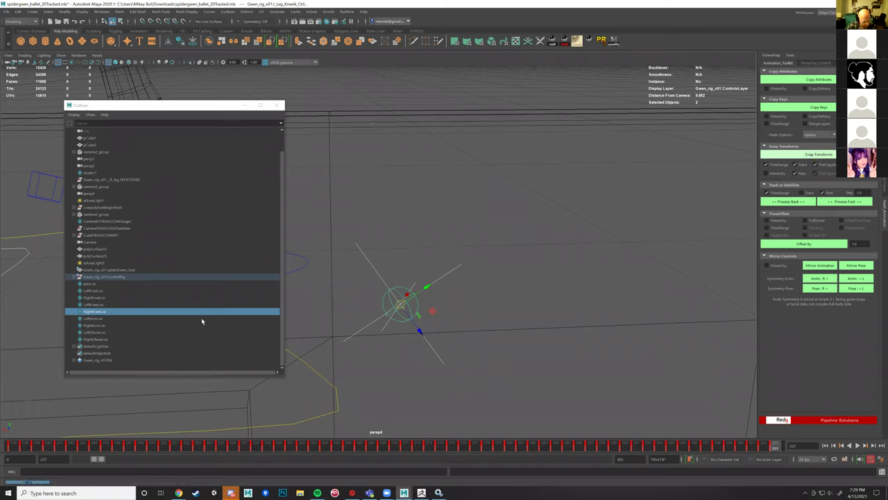
Step: Snap the left wrist IK control to LeftArmLoc over the time range with Snap Transforms
left_click(104, 325)
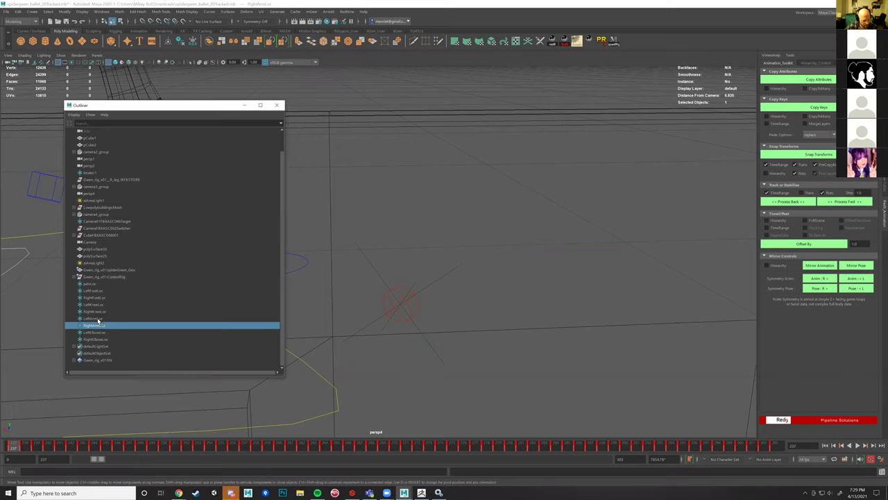
left_click(98, 318)
scroll(392, 244, "down", 5)
left_click_drag(550, 351, 399, 236, "alt")
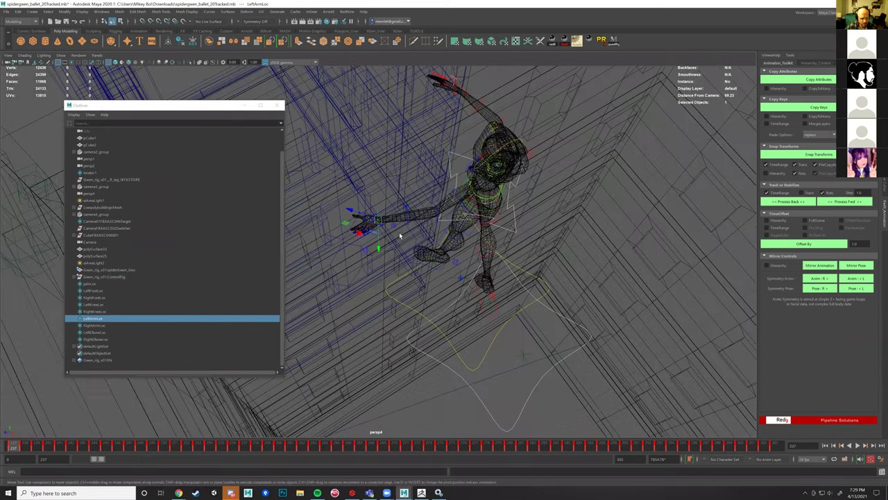
key("f")
left_click(433, 291, "shift")
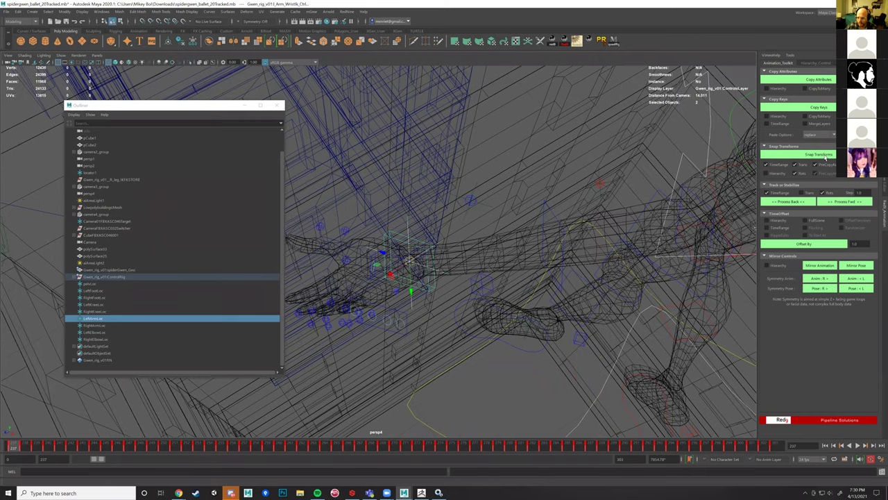
left_click(821, 154)
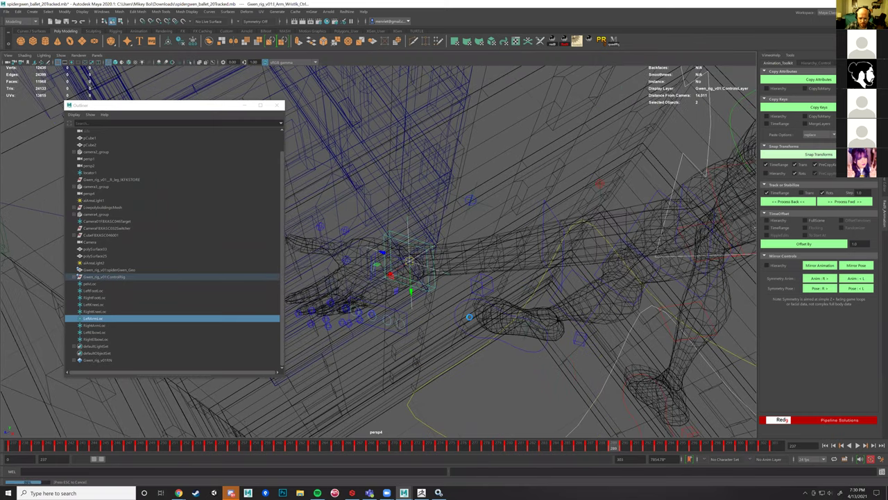
Step: Snap the right wrist IK control to RightArmLoc over the time range with Snap Transforms
scroll(497, 308, "down", 7)
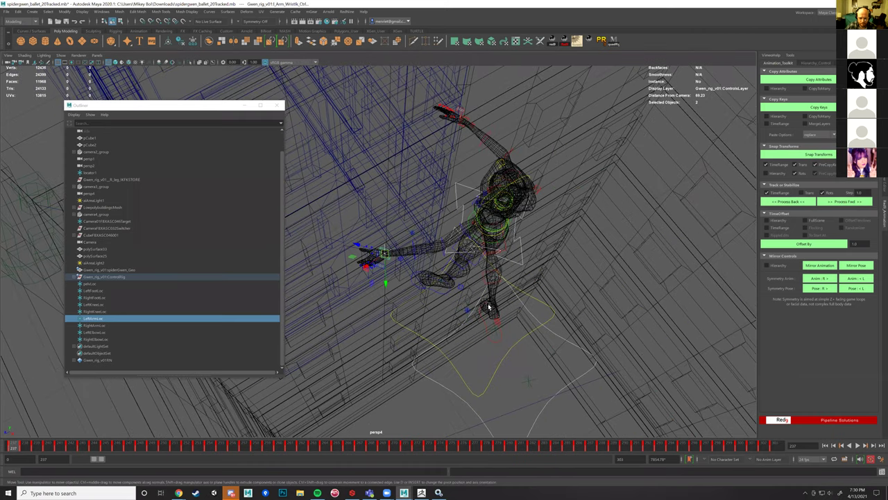
left_click_drag(447, 306, 141, 349, "alt")
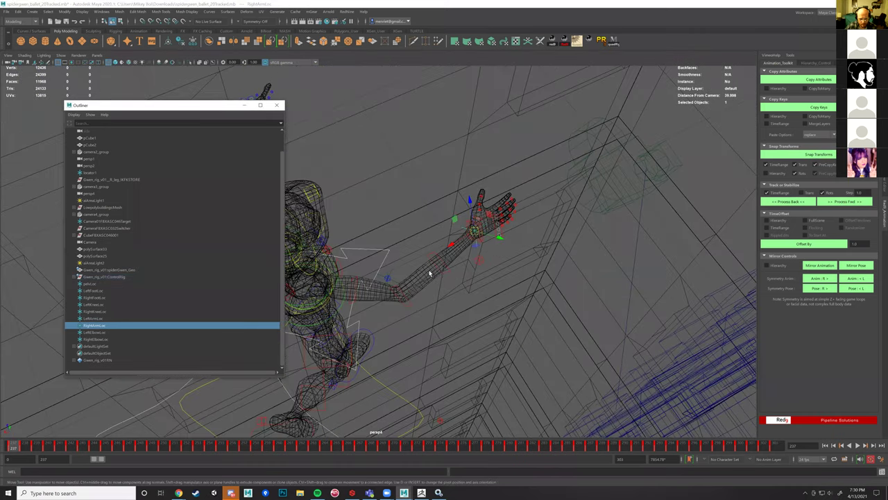
scroll(461, 272, "up", 6)
left_click(458, 269, "shift")
left_click(821, 154)
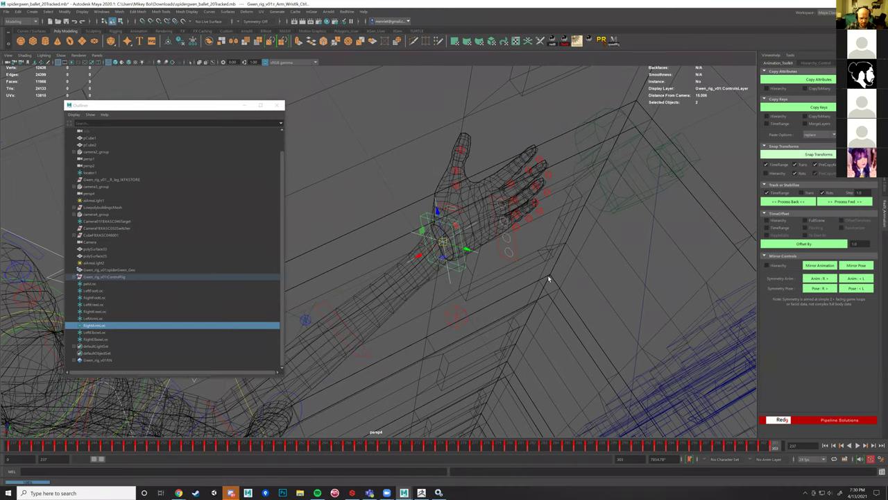
Step: Snap the left elbow IK control to LeftElbowLoc with Snap Transforms, now that both wrists follow their locators
scroll(527, 281, "down", 5)
left_click(104, 333)
key("f")
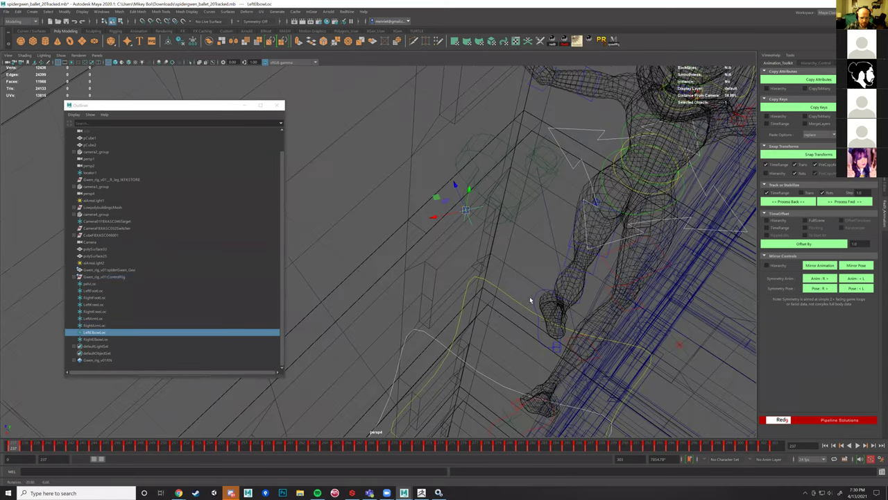
left_click_drag(459, 276, 423, 286, "alt")
scroll(423, 286, "up", 4)
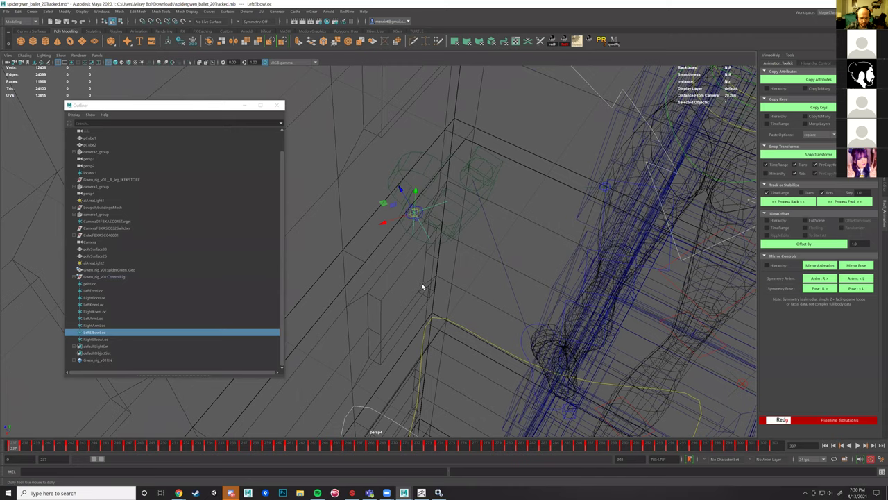
scroll(404, 313, "up", 3)
left_click(389, 306, "shift")
left_click(819, 154)
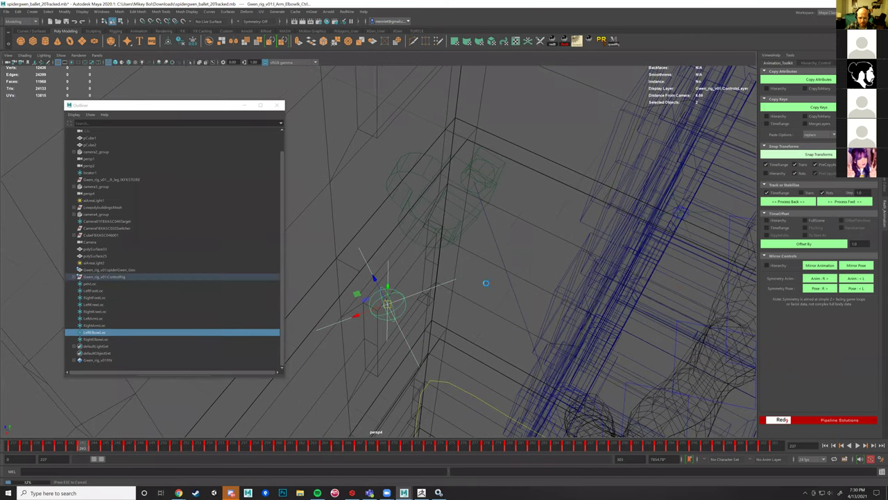
Step: Snap the right elbow IK control to RightElbowLoc over the time range with Snap Transforms
left_click(101, 340)
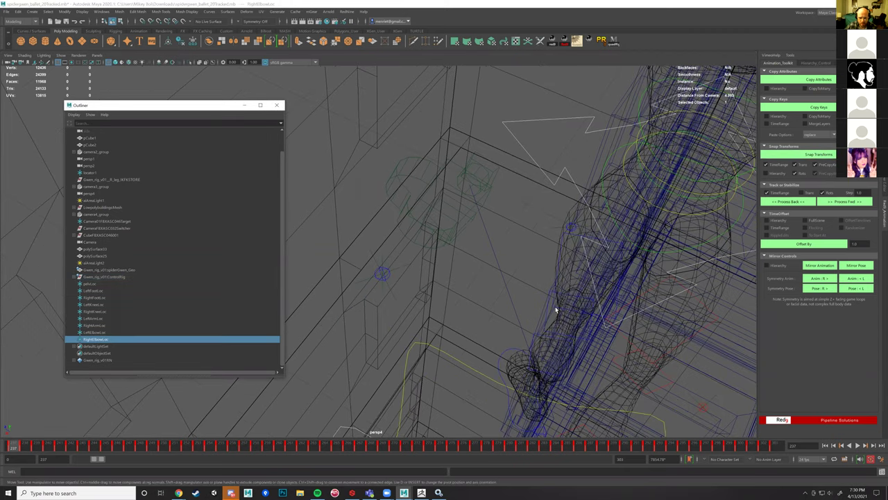
scroll(556, 310, "down", 3)
middle_click_drag(556, 309, 510, 319, "alt")
right_click_drag(508, 245, 435, 277, "alt")
middle_click_drag(434, 278, 468, 341, "alt")
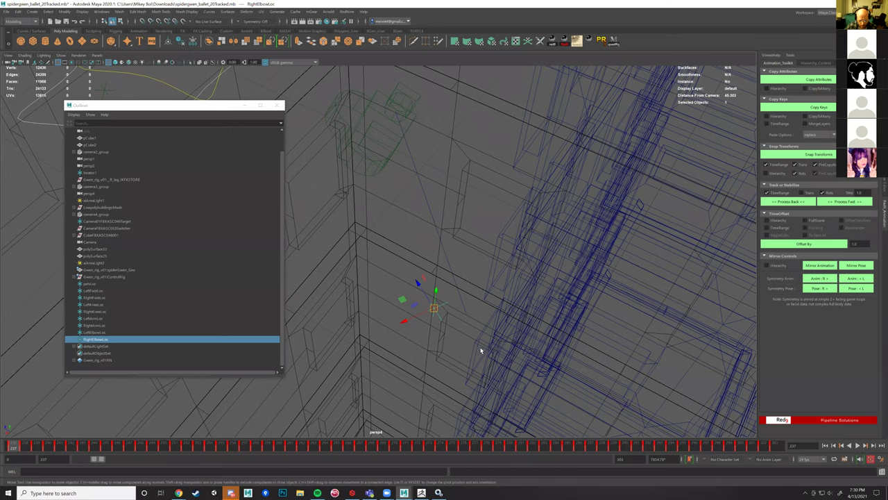
scroll(480, 348, "up", 3)
left_click_drag(484, 329, 451, 317, "alt")
left_click(437, 303, "shift")
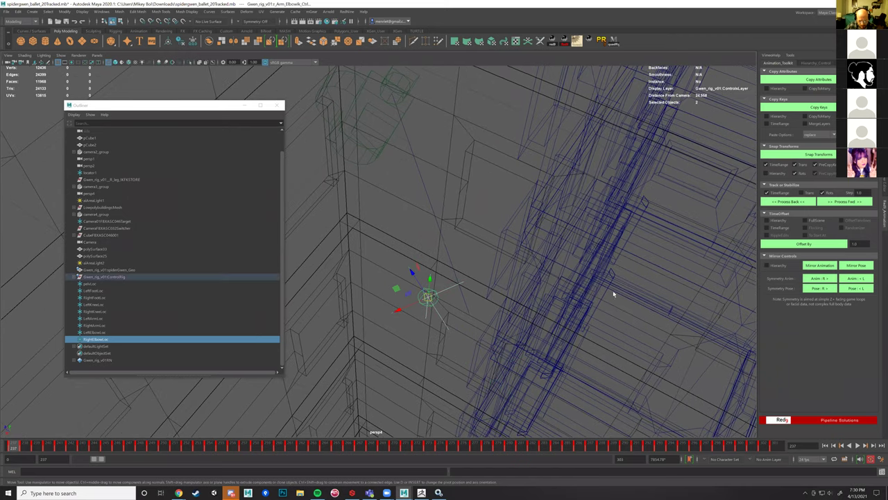
left_click(823, 157)
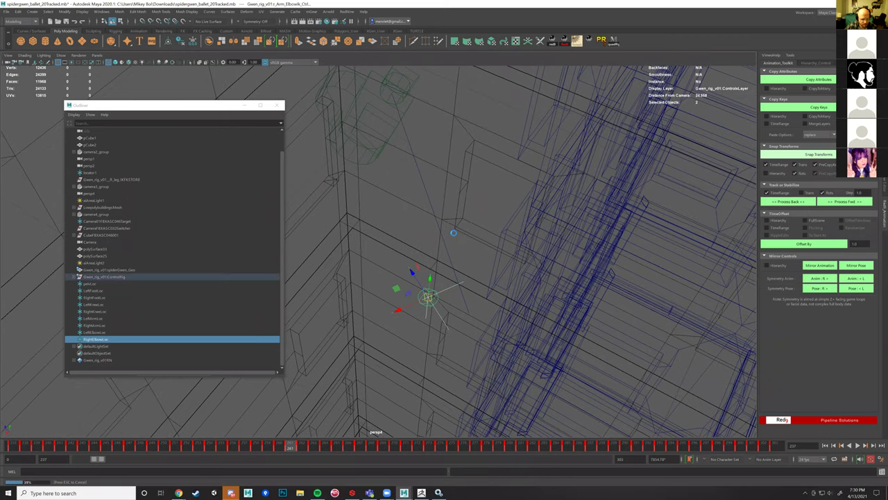
Step: Play and scrub through the rooftop jump to examine the full body's motion, stopping at frame 267
scroll(454, 228, "down", 10)
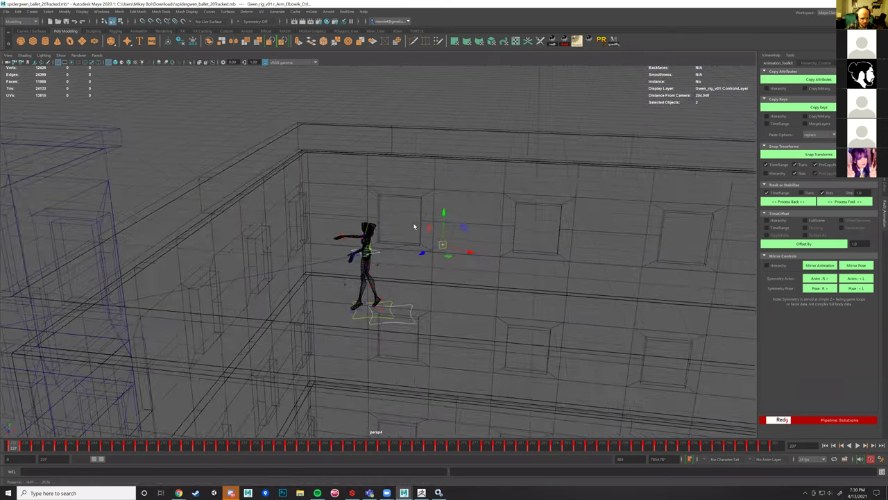
scroll(430, 228, "up", 2)
left_click_drag(12, 448, 157, 454)
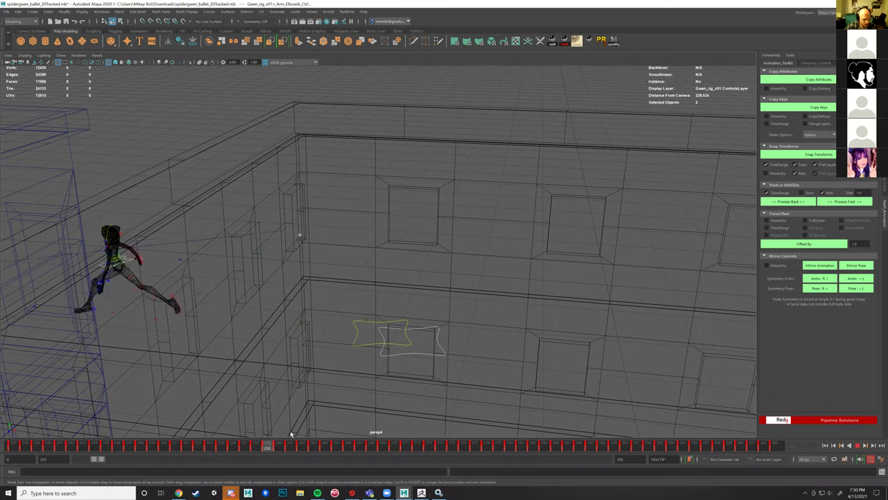
middle_click_drag(223, 310, 479, 327, "alt")
left_click_drag(313, 445, 151, 435)
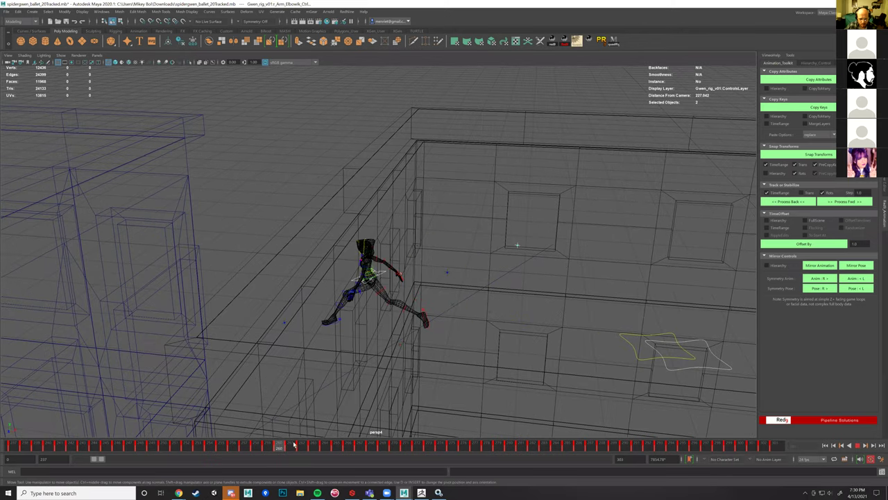
key("alt+v")
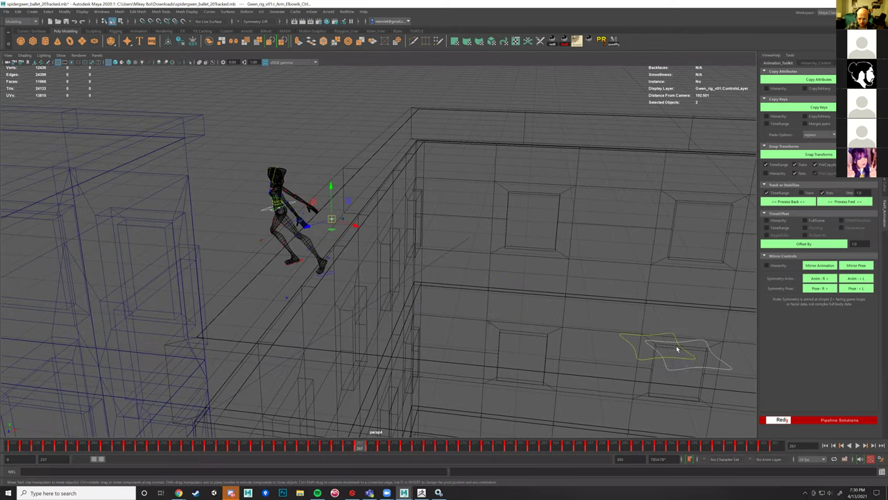
Step: Open the Graph Editor for the character's root control and examine its animation curves around frame 267
left_click(683, 343)
left_click(269, 212)
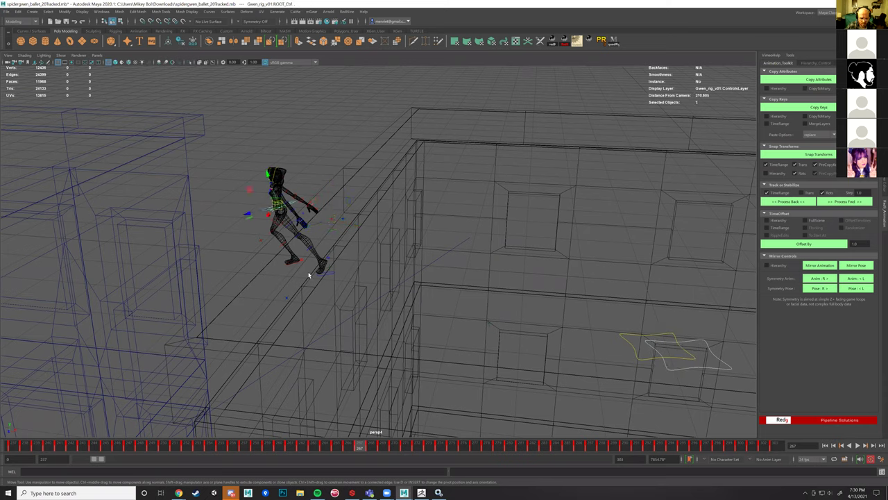
left_click(192, 14)
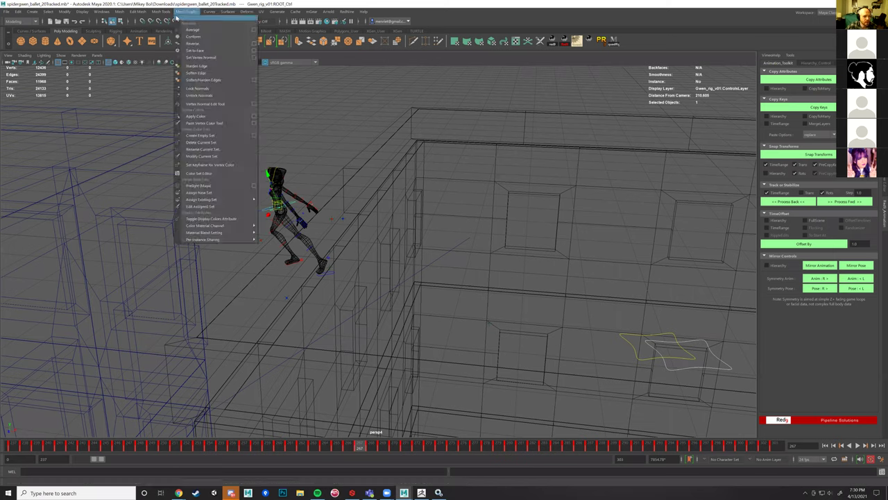
left_click(179, 12)
left_click(101, 12)
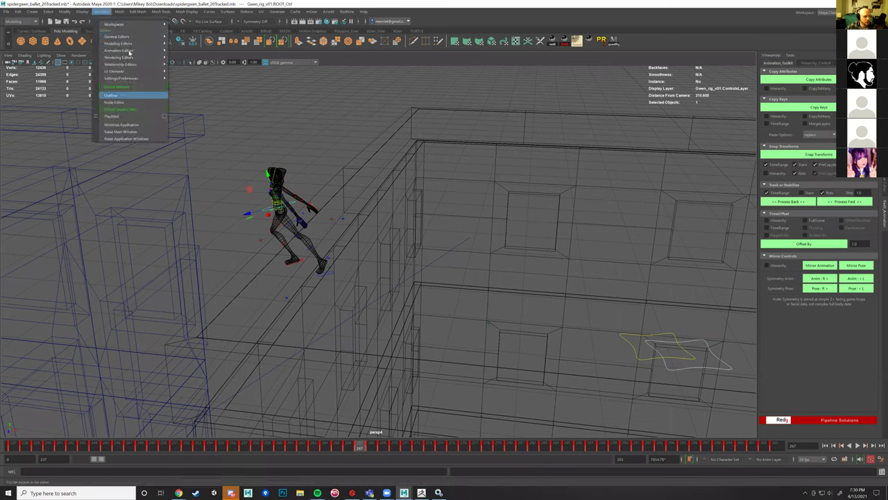
mouse_move(139, 37)
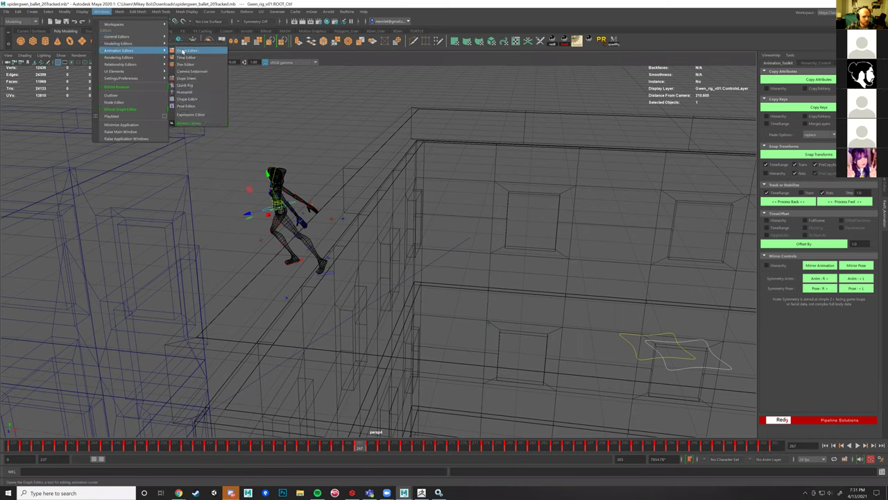
left_click(187, 51)
middle_click_drag(647, 210, 575, 214, "alt")
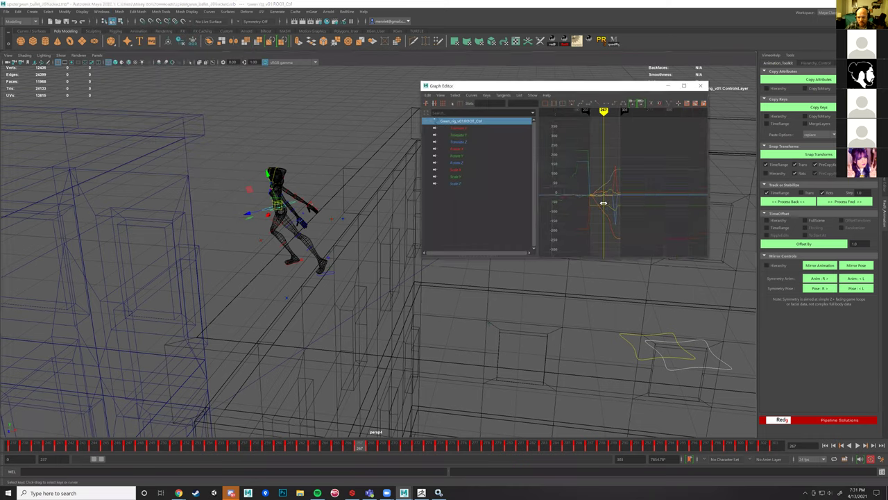
right_click_drag(601, 201, 611, 201, "alt+shift")
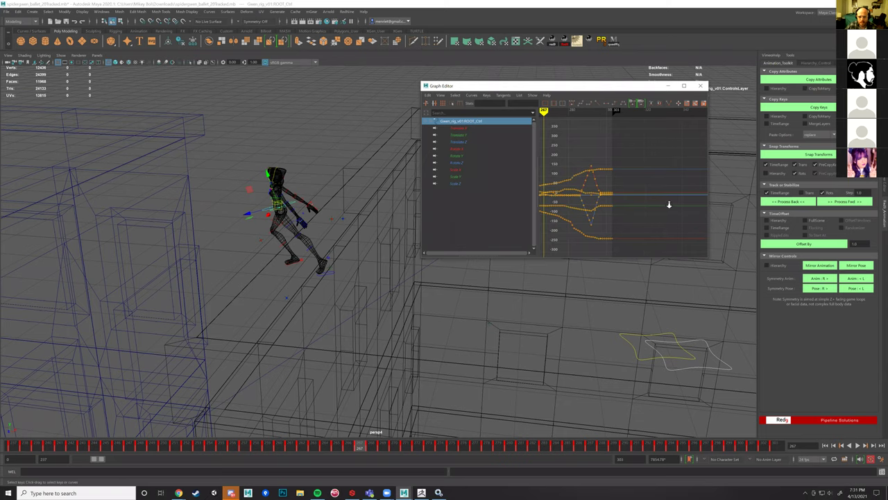
right_click_drag(669, 204, 701, 204, "alt")
mouse_move(372, 450)
left_mouse_down()
mouse_move(104, 412)
mouse_move(250, 455)
mouse_move(410, 479)
mouse_move(360, 475)
left_mouse_up()
left_click_drag(453, 292, 440, 323, "alt")
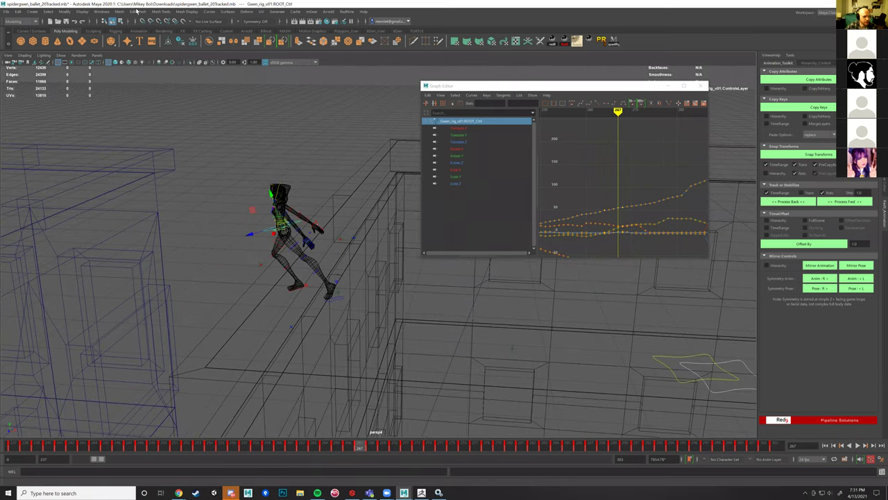
Step: Switch to the Animation menu set and create an editable motion trail for the root control
left_click(19, 22)
left_click(21, 42)
left_click(118, 12)
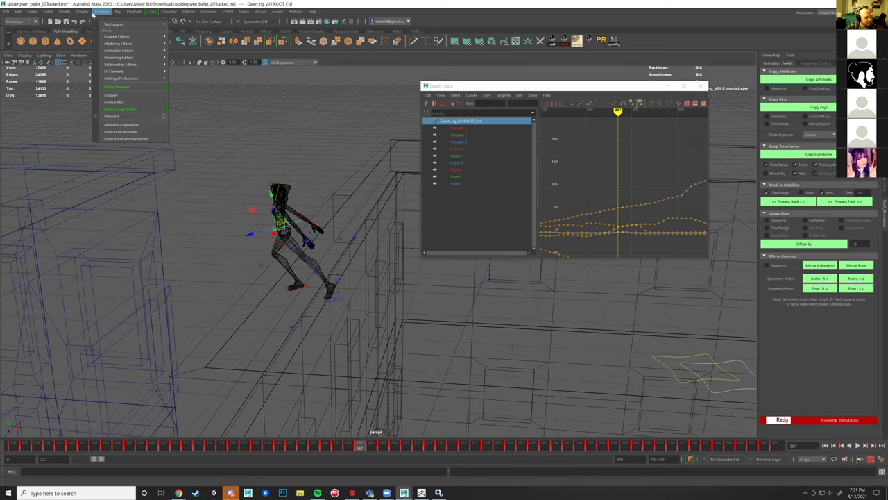
mouse_move(83, 14)
mouse_move(168, 12)
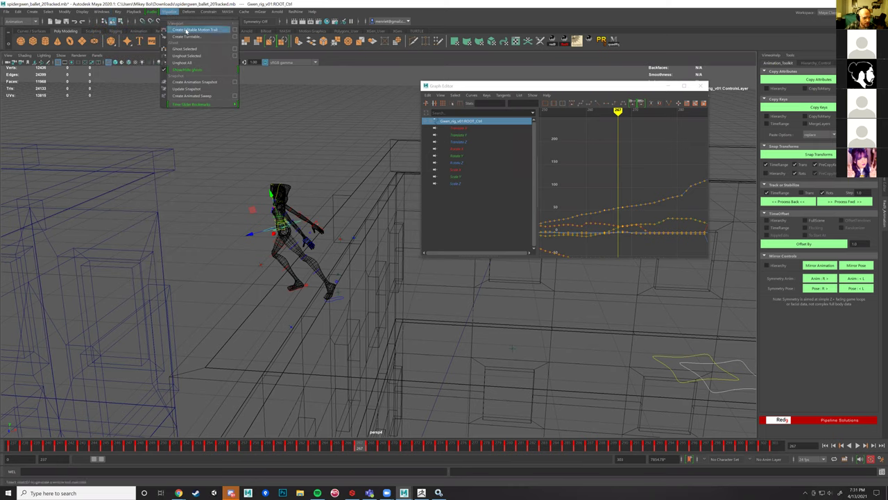
left_click(186, 30)
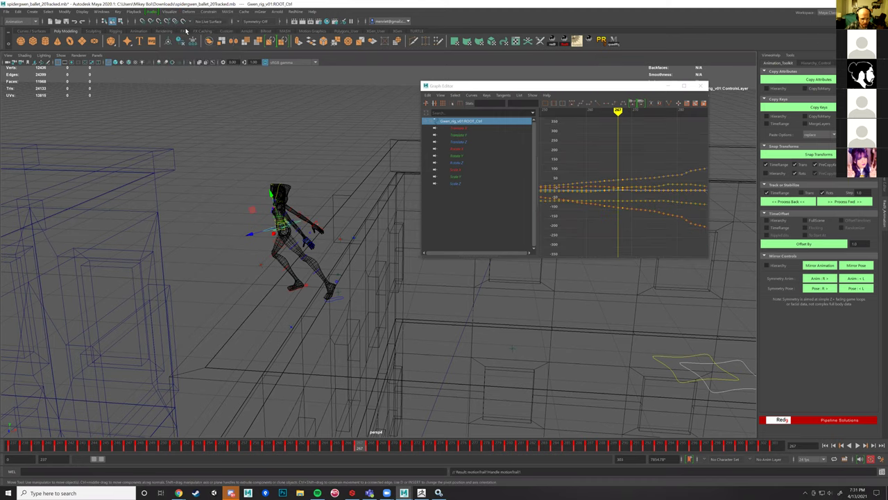
Step: Delete the root key at frame 245 that dips below the motion trail
left_click_drag(292, 202, 266, 203, "alt")
right_click_drag(145, 185, 245, 243, "alt")
middle_click_drag(246, 242, 187, 281, "alt")
left_click_drag(187, 281, 304, 298, "alt")
left_click_drag(387, 307, 388, 308, "alt")
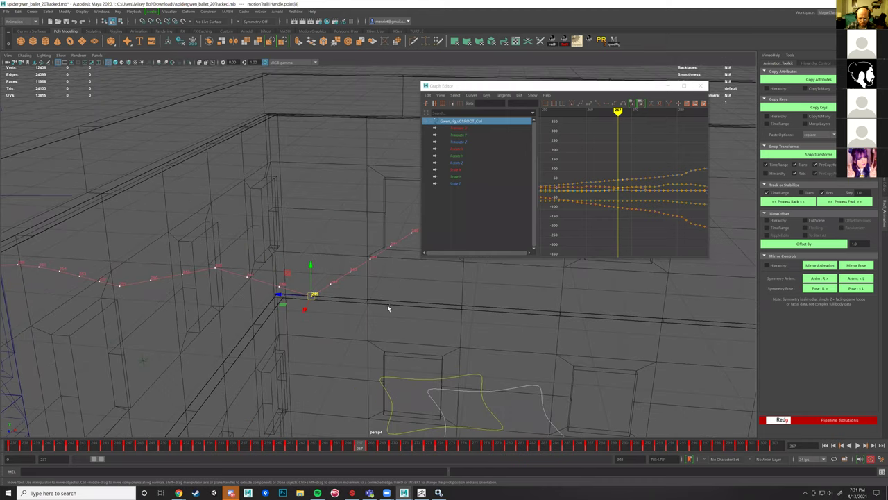
left_click(388, 308)
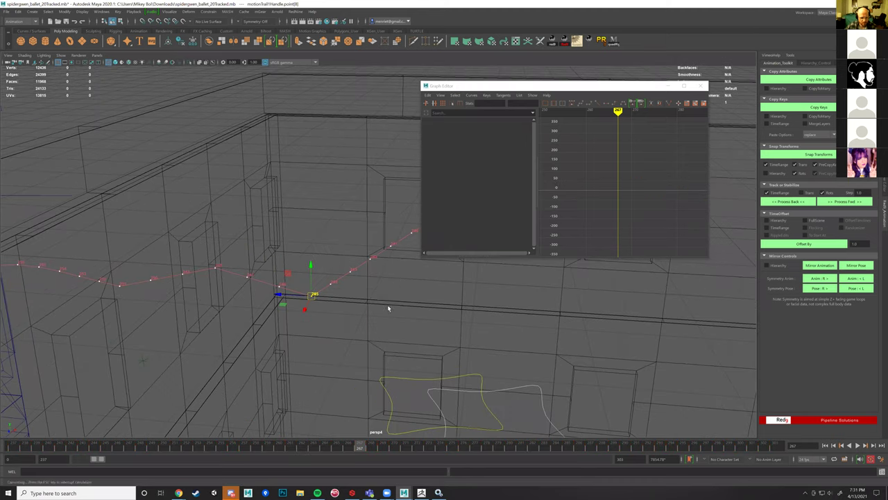
Step: Delete the root keys at frames 243 and 248 from the motion trail
left_click(353, 276)
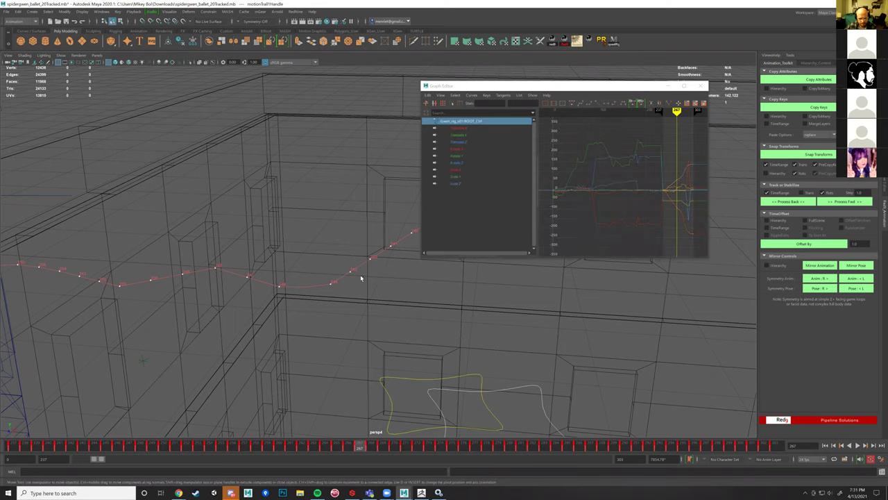
left_click(352, 276)
key("Delete")
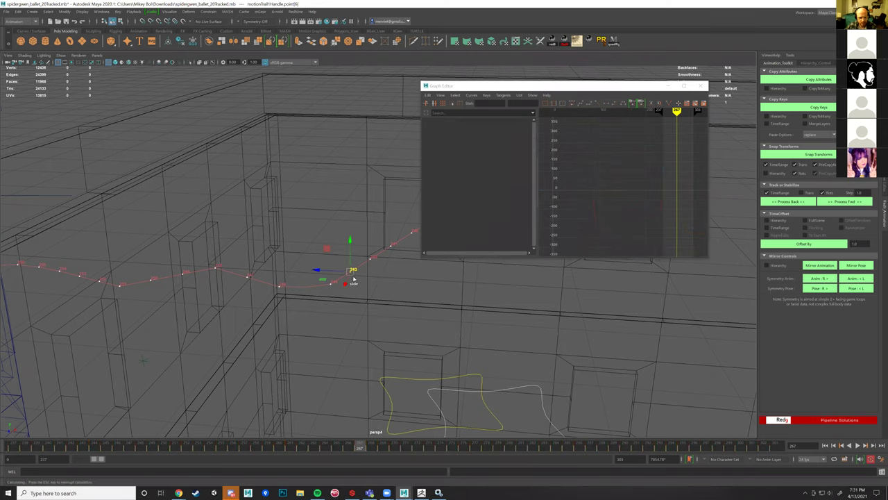
left_click_drag(271, 272, 389, 276, "alt")
left_click(309, 273)
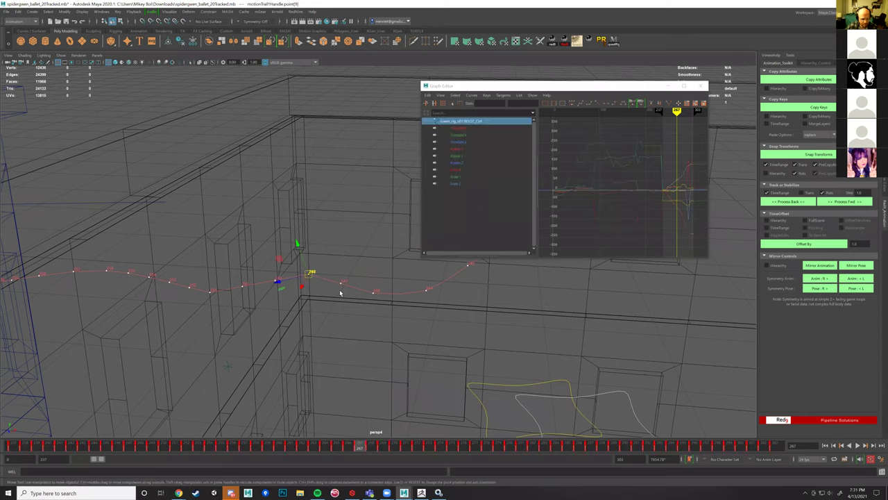
left_click(340, 293)
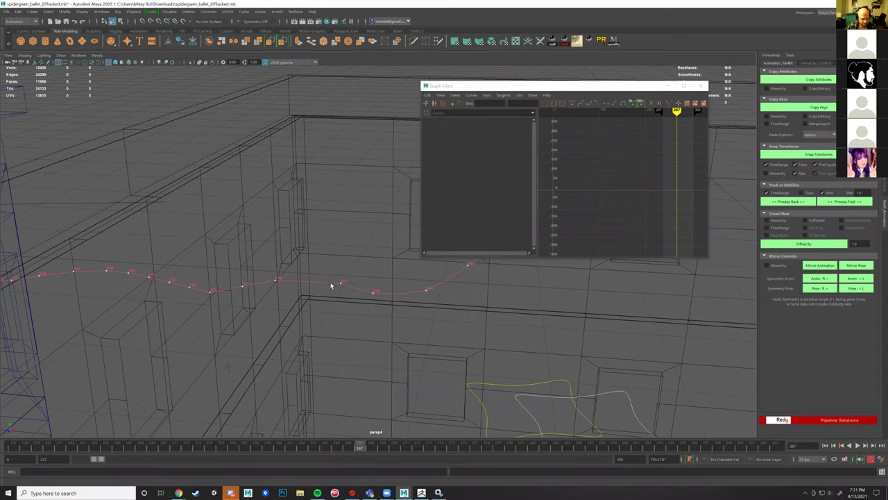
left_click(343, 284)
Step: Apply auto tangents to all of the root control's translate and rotate keys within the playback range
scroll(347, 288, "up", 3)
scroll(327, 281, "up", 5)
scroll(320, 282, "down", 5)
scroll(164, 242, "down", 3)
middle_click_drag(164, 242, 339, 289, "alt")
scroll(261, 282, "up", 4)
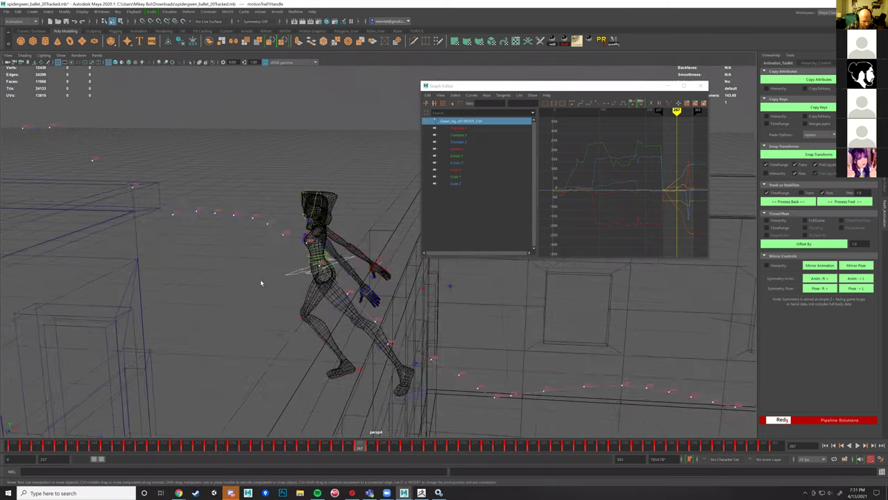
scroll(261, 280, "up", 3)
left_click(253, 284)
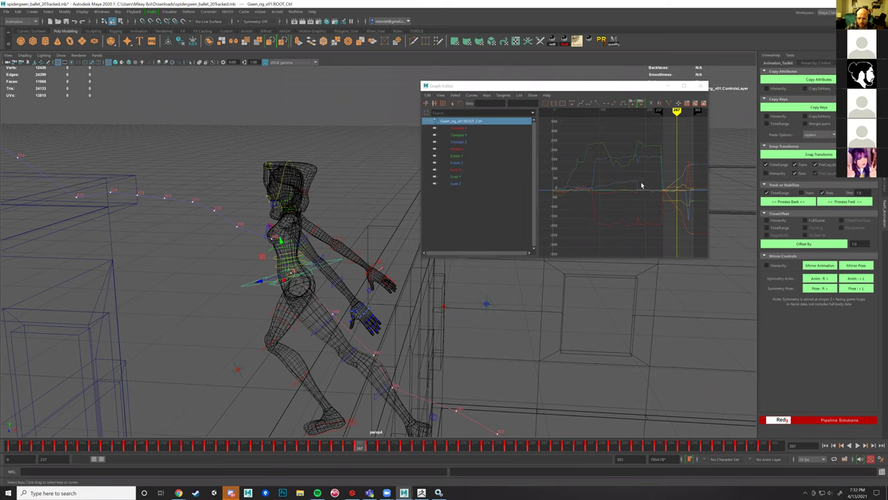
left_click_drag(454, 129, 458, 162)
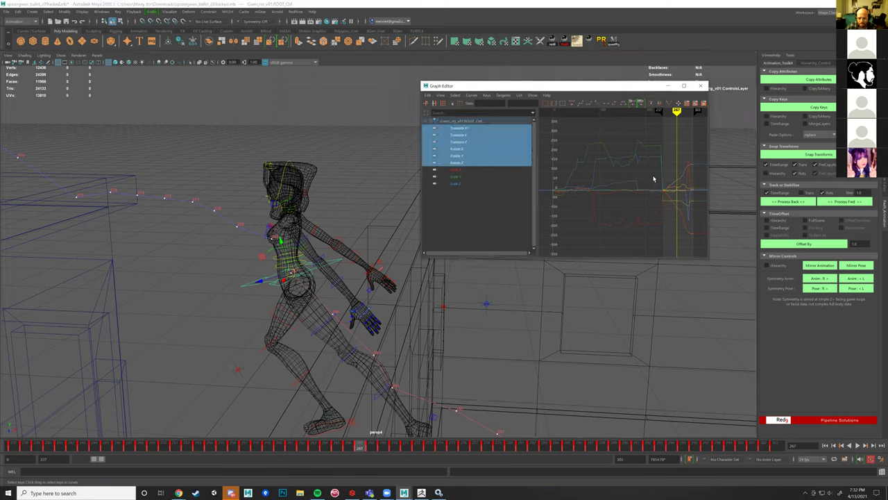
middle_click_drag(629, 179, 612, 177, "alt")
right_click_drag(618, 177, 641, 179, "alt+shift")
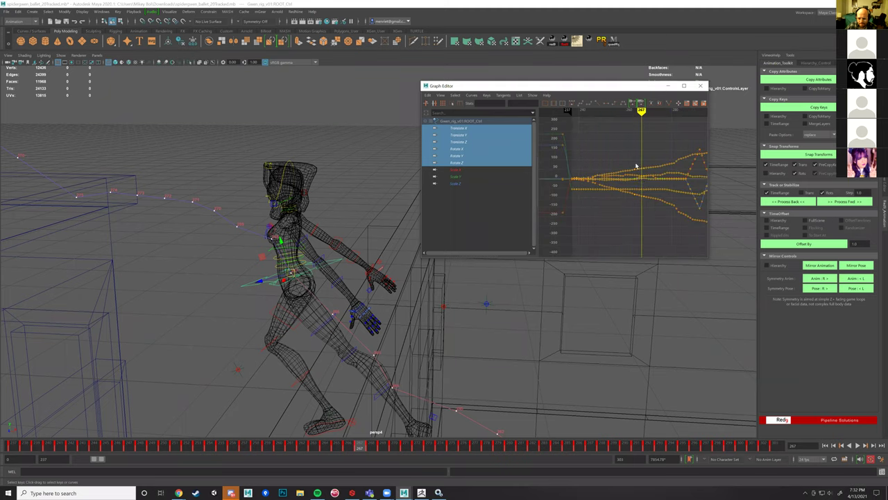
middle_click_drag(636, 166, 610, 125, "alt")
right_click_drag(611, 125, 605, 246, "alt+shift")
scroll(632, 213, "up", 4)
scroll(628, 211, "down", 9)
mouse_move(614, 188)
right_mouse_down("alt+shift")
mouse_move(636, 201)
mouse_move(656, 188)
right_mouse_up("alt+shift")
left_click_drag(681, 167, 558, 234)
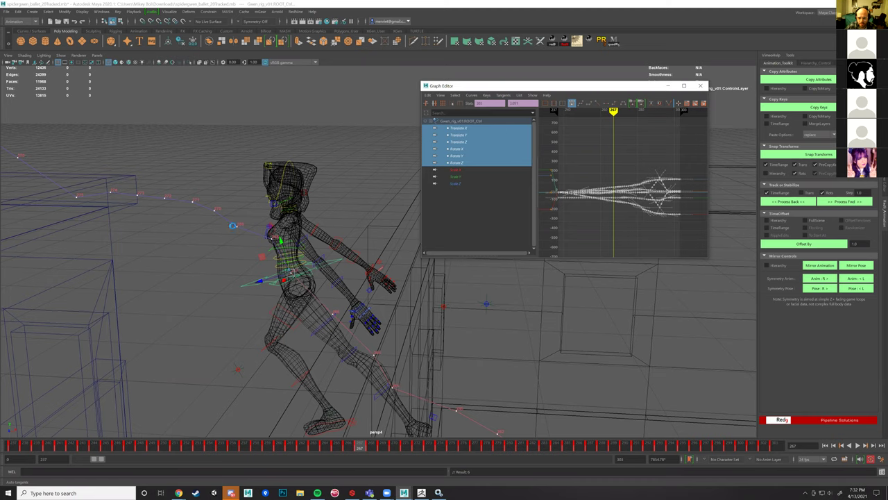
Step: Delete the root key at frame 260, near the roof corner, from the motion trail
left_click_drag(353, 294, 461, 255, "alt")
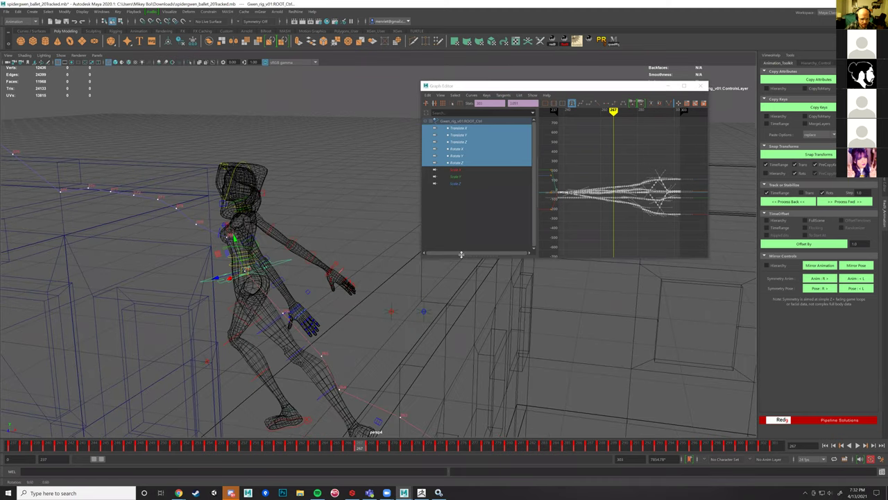
left_click_drag(387, 267, 318, 234, "alt")
left_click(342, 217)
left_click_drag(315, 275, 361, 311, "alt")
left_click(361, 310)
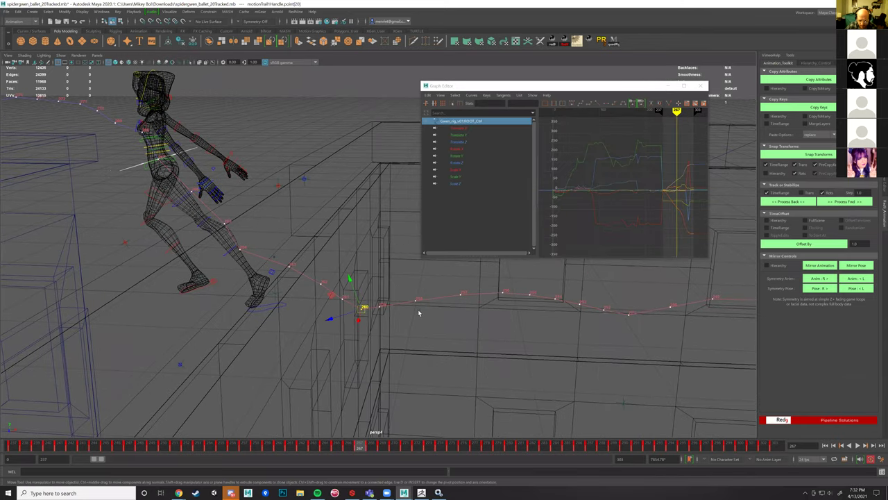
left_click(380, 309)
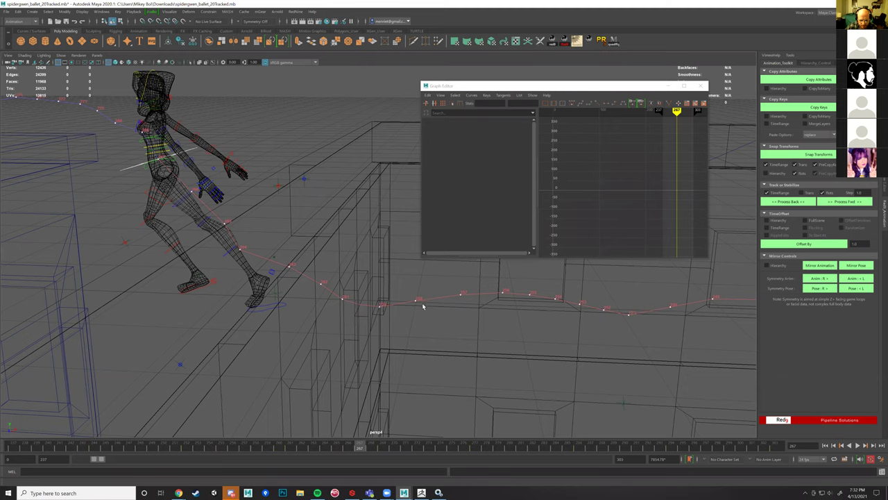
Step: Smooth the root's approach by deleting the motion trail keys at frames 252 to 255, 257 and 258
left_click(631, 316)
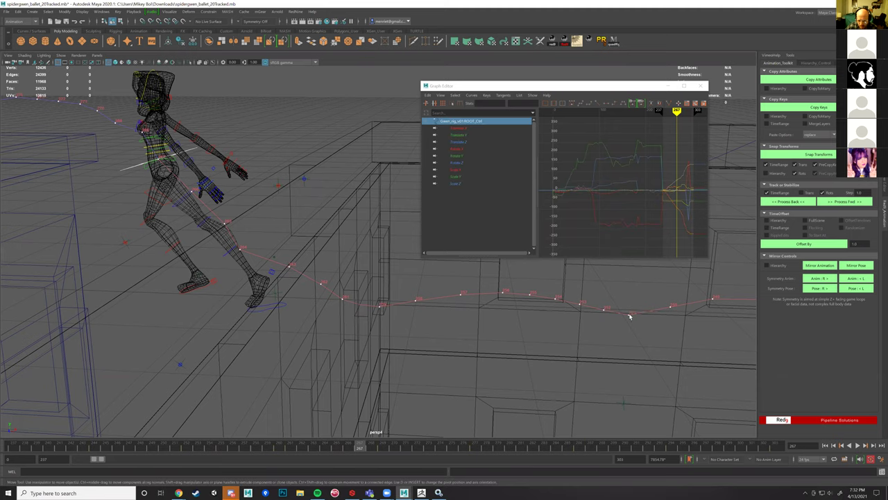
left_click(593, 308)
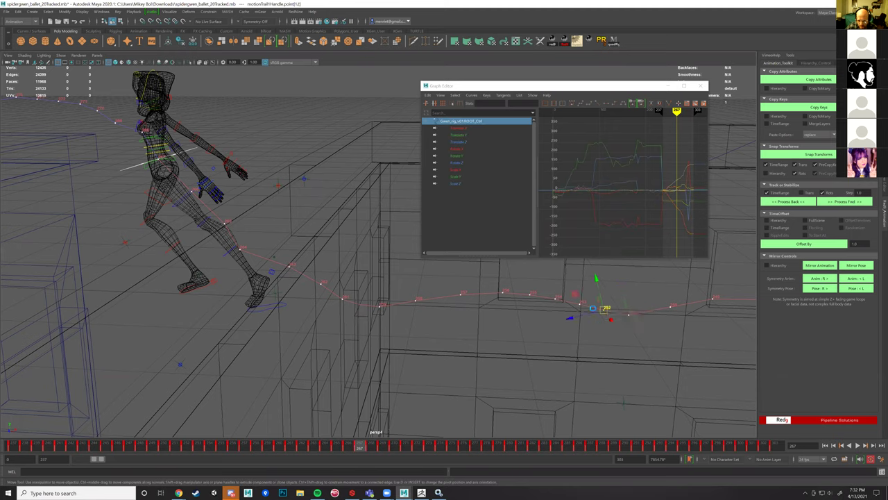
left_click(580, 307)
left_click(581, 305)
left_click_drag(520, 286, 564, 311)
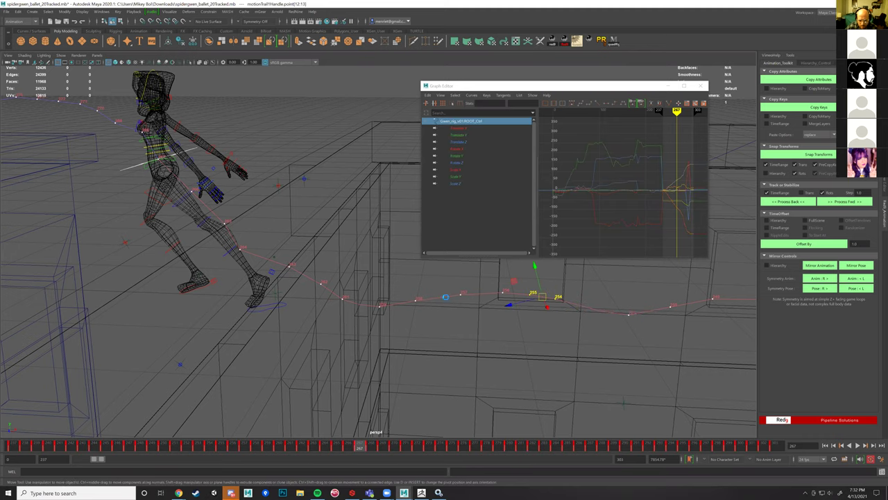
left_click(446, 297)
left_click_drag(467, 286, 411, 313)
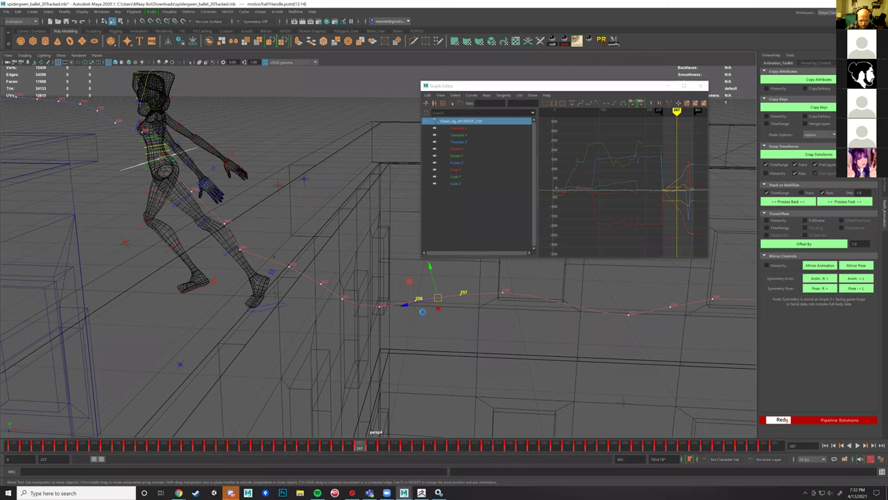
left_click(405, 303)
Step: Delete the root's motion trail keys at frames 261, 262, 264 and 274 to 277
left_click_drag(353, 257, 312, 312)
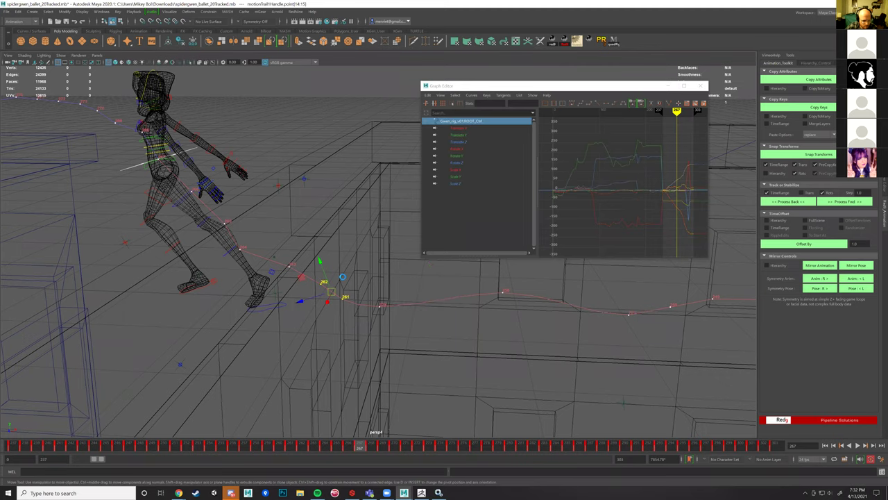
left_click(372, 264)
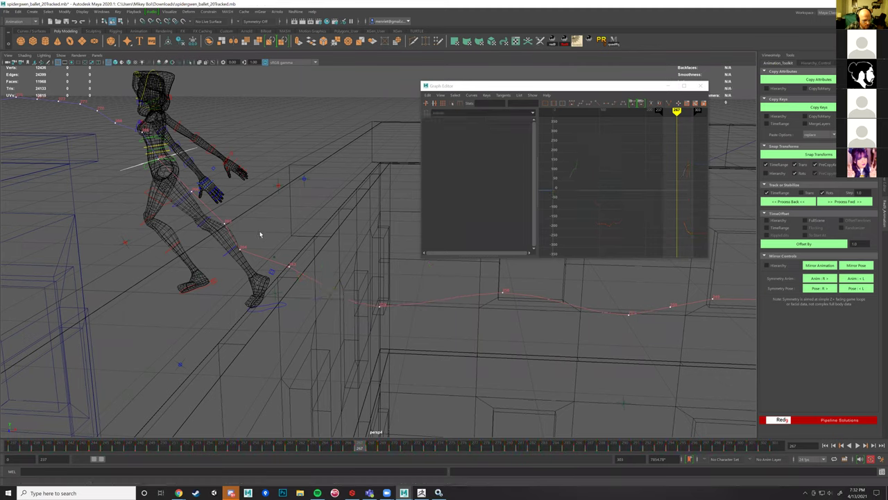
left_click_drag(229, 236, 264, 265)
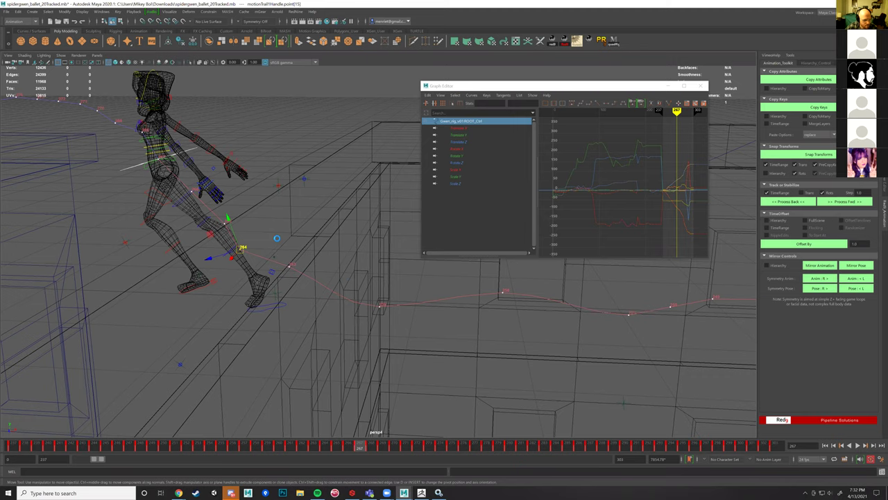
left_click(278, 239)
left_click_drag(247, 232, 288, 225, "alt")
left_click_drag(365, 276, 369, 269)
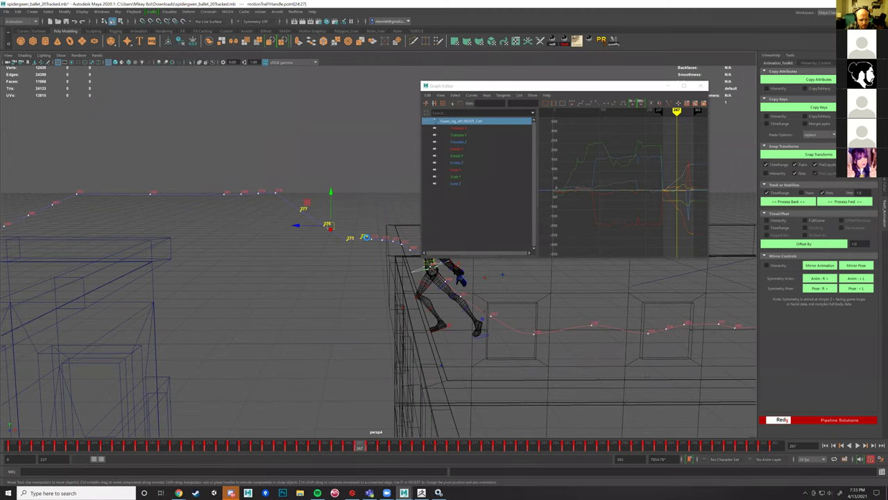
left_click(367, 237)
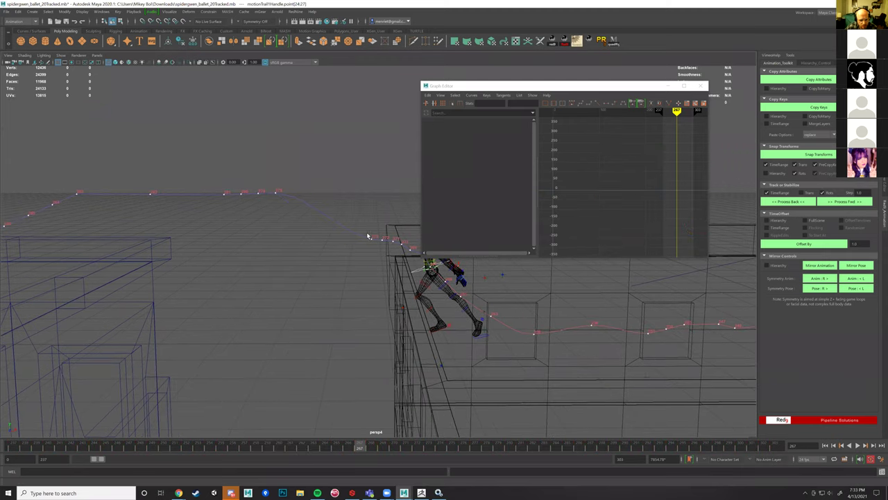
Step: Delete the root control's keys between frames 265 and 273 in the Graph Editor
left_click(410, 275)
right_click_drag(608, 194, 624, 194, "alt+shift")
scroll(622, 194, "up", 3)
middle_click_drag(595, 193, 658, 198, "alt")
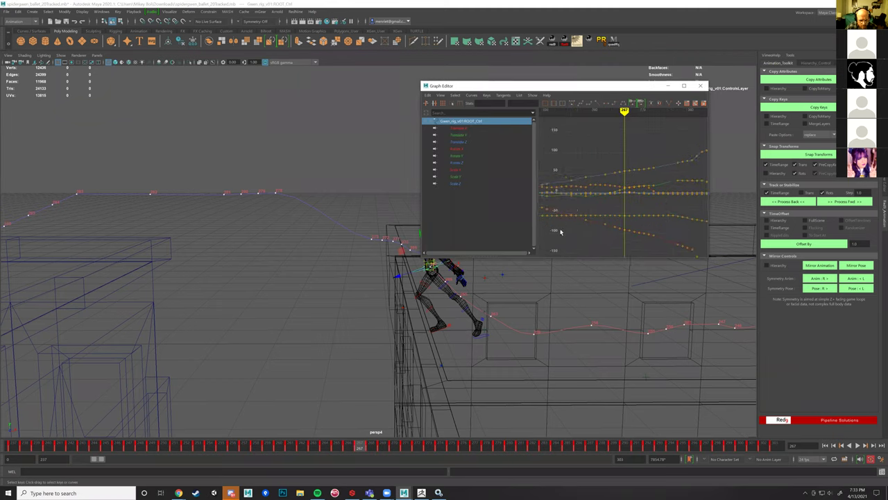
left_click_drag(376, 287, 322, 230, "alt")
left_click_drag(617, 163, 634, 214)
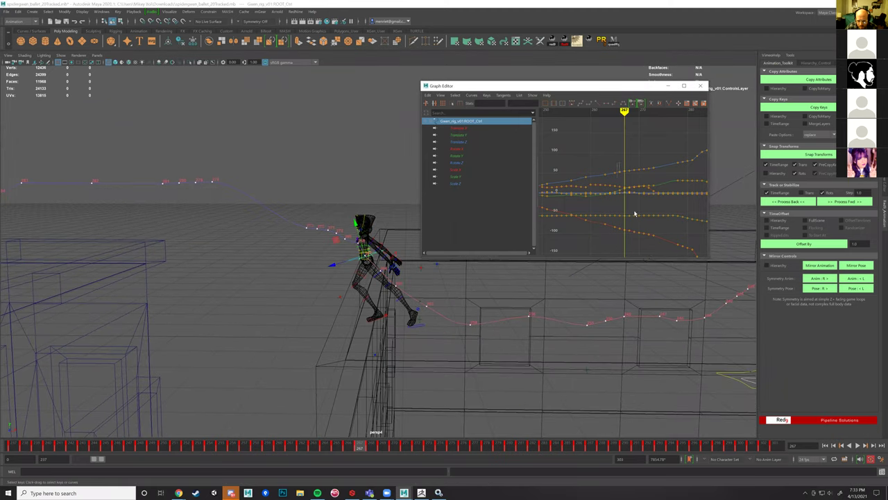
left_click_drag(648, 248, 651, 247)
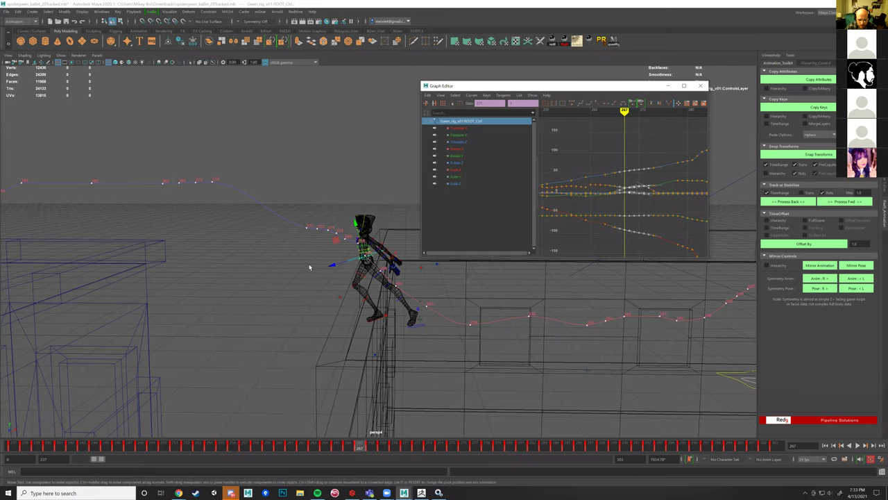
key("Delete")
Step: At frame 282, reposition the root control higher and slightly back toward the take-off roof to raise the leap
left_click_drag(346, 281, 343, 231, "alt")
left_click_drag(379, 445, 531, 447)
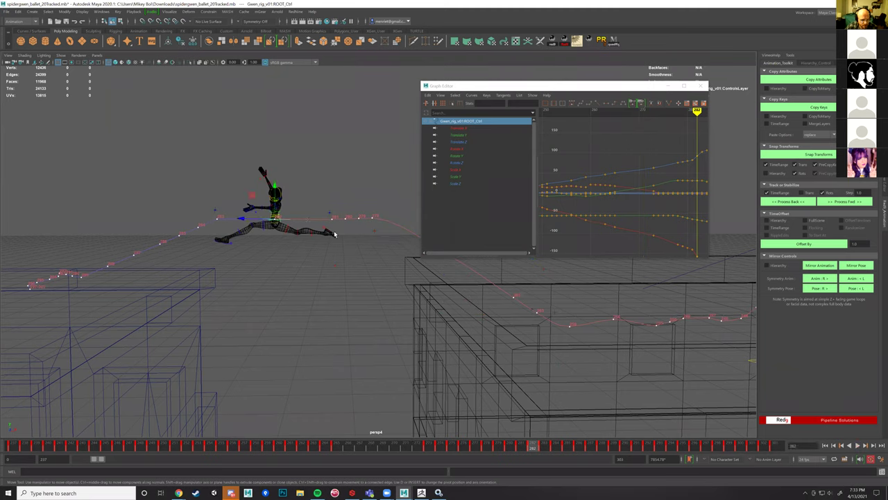
left_click_drag(255, 198, 276, 180)
Step: Delete the root control's keys between frames 278 and 282 and between frames 282 and 290
right_click_drag(625, 204, 637, 169, "alt")
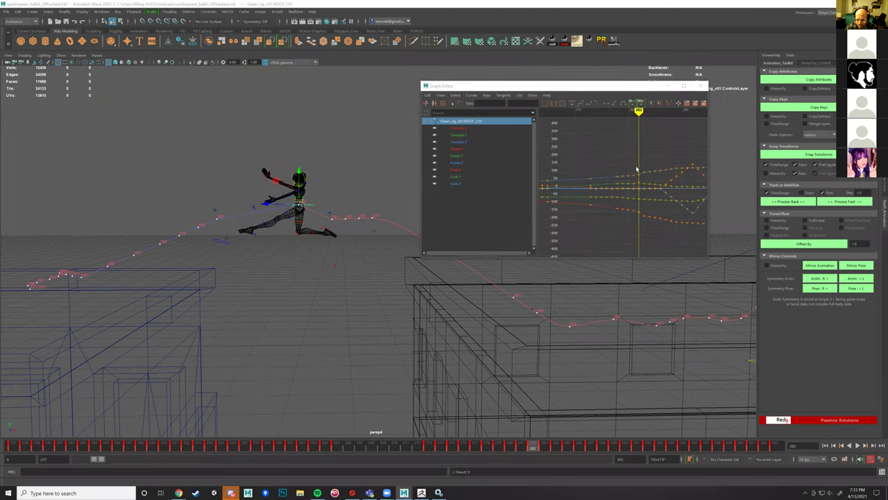
left_click_drag(620, 221, 620, 221)
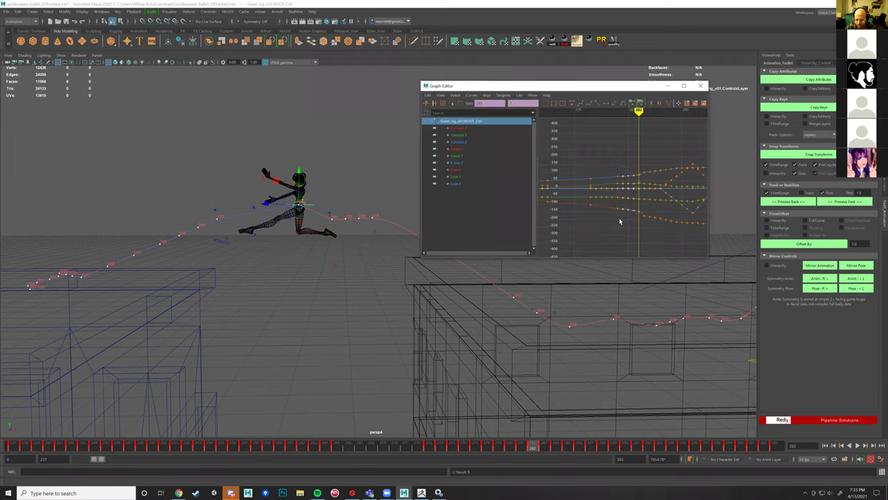
key("Delete")
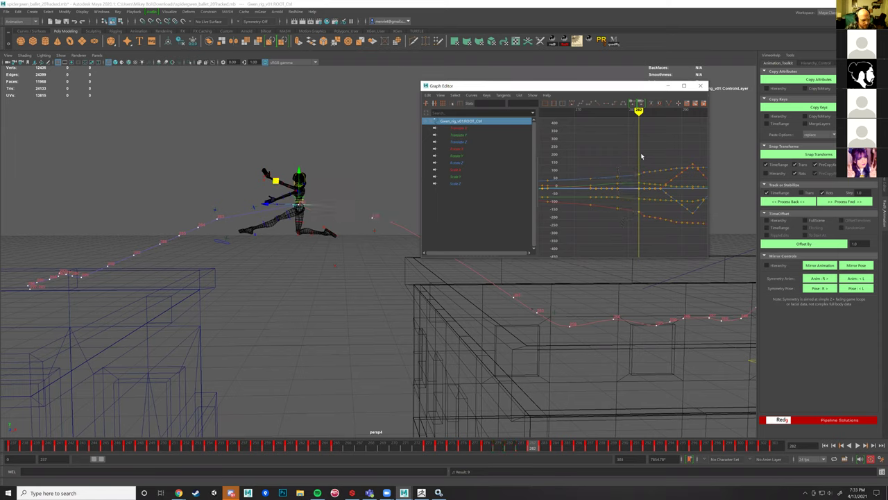
left_click_drag(641, 154, 678, 234)
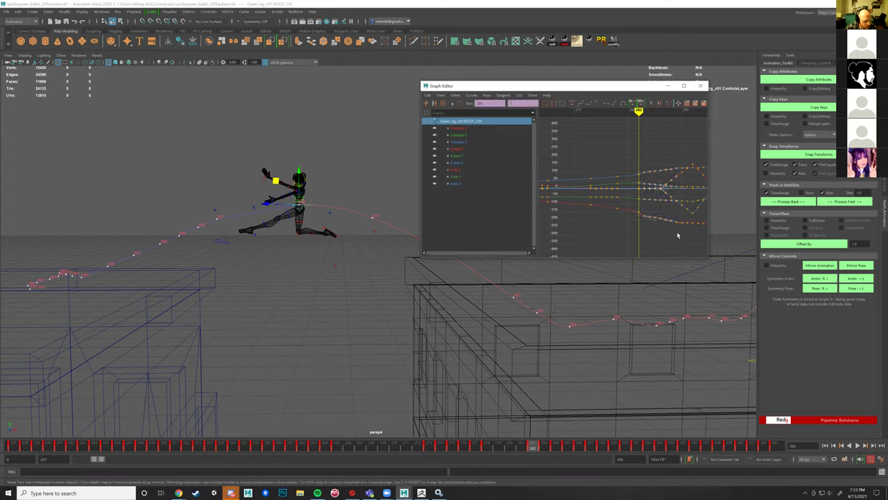
key("Delete")
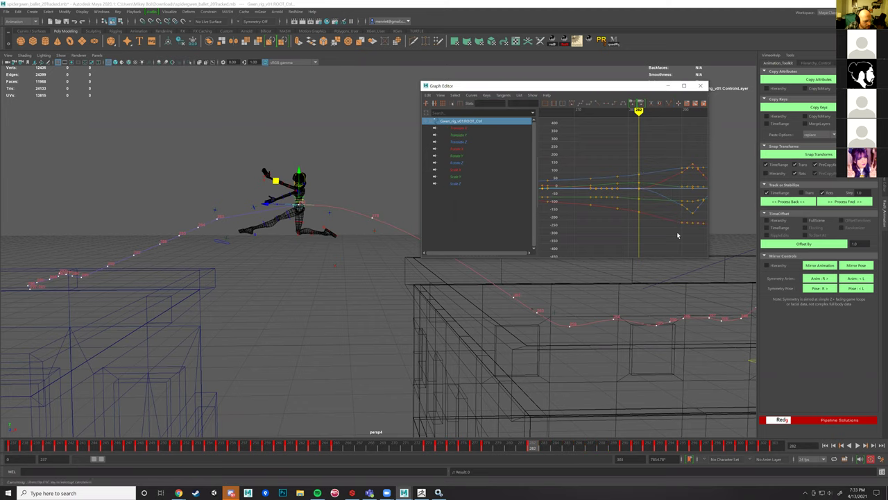
Step: Lower the root's motion trail key at frame 256 slightly to even out the path
scroll(286, 301, "down", 2)
left_click_drag(285, 302, 342, 319, "alt")
scroll(347, 323, "up", 4)
left_click(359, 332)
left_click_drag(382, 339, 378, 332, "alt")
right_click_drag(379, 332, 343, 331, "ctrl+shift")
left_click_drag(377, 299, 376, 303)
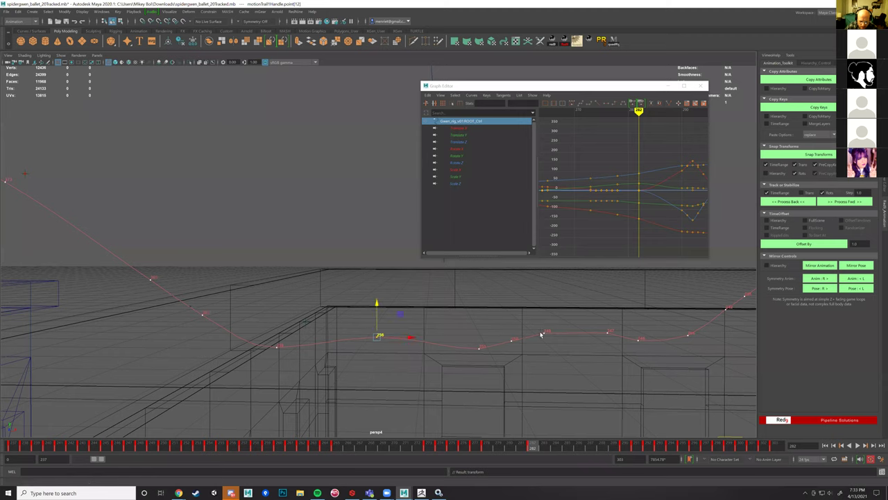
Step: Delete the root's motion trail keys between frames 240 and 244
left_click_drag(481, 335, 420, 303, "alt")
left_click(420, 301)
left_click_drag(349, 279, 359, 210, "alt")
left_click(352, 310)
left_click(319, 293)
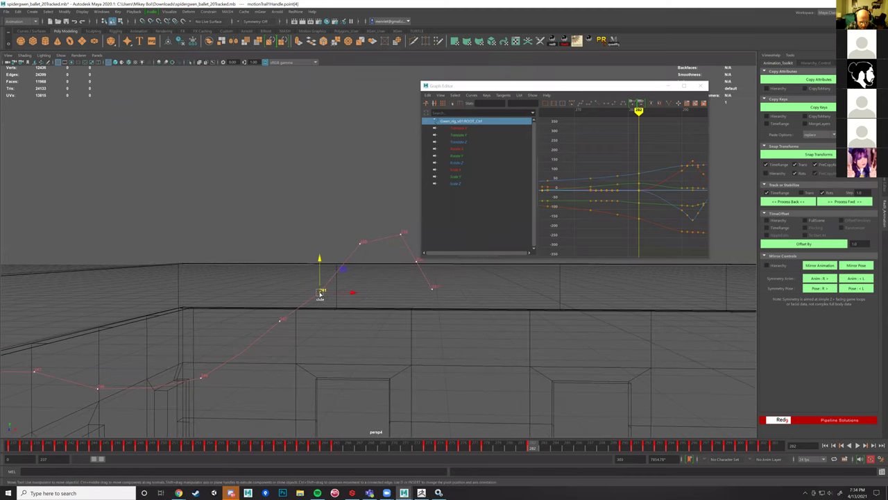
left_click(337, 300)
left_click(281, 323)
key("Delete")
Step: Try deleting the root control's keys at frame 240 in the Graph Editor
scroll(329, 263, "down", 6)
scroll(642, 187, "down", 10)
scroll(274, 223, "down", 2)
scroll(274, 224, "down", 3)
middle_click_drag(224, 236, 281, 261, "alt")
left_click_drag(131, 236, 203, 249, "alt")
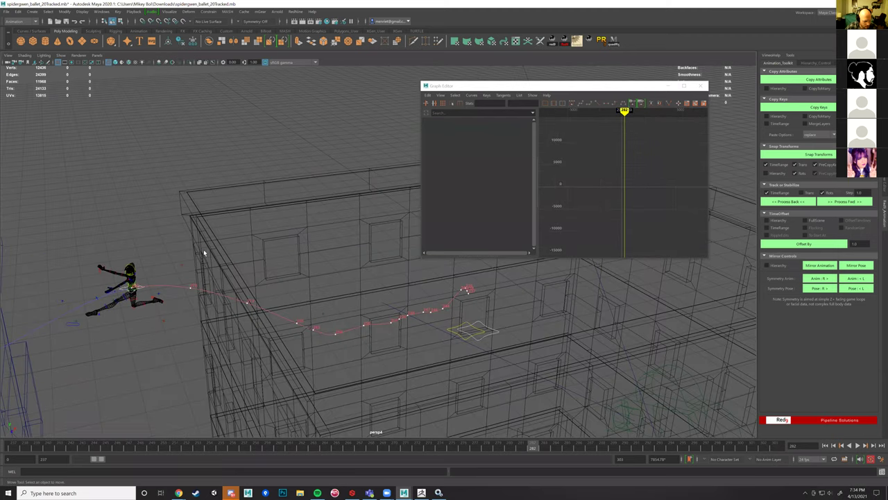
scroll(203, 249, "up", 5)
middle_click_drag(87, 305, 138, 268, "alt")
left_click(134, 267)
left_click_drag(134, 267, 348, 412, "alt")
mouse_move(528, 446)
left_mouse_down()
mouse_move(319, 434)
mouse_move(47, 375)
left_mouse_up()
right_click_drag(246, 229, 410, 211, "alt")
right_click_drag(641, 202, 668, 199, "alt")
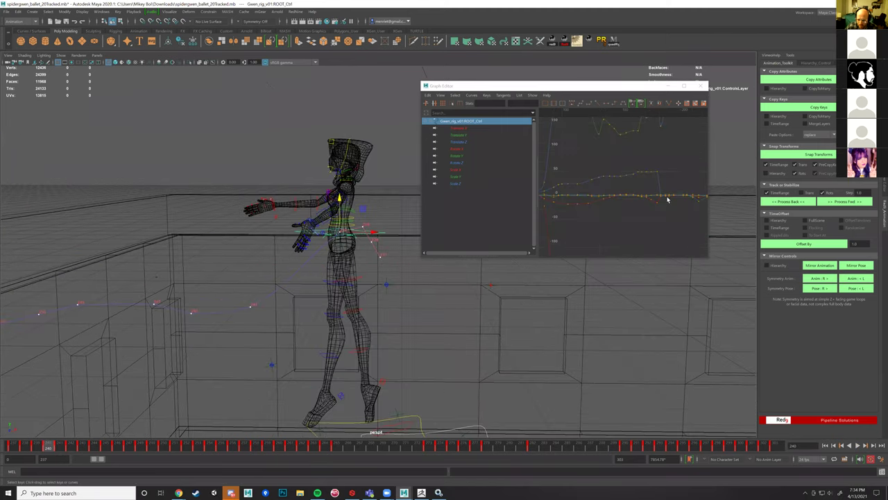
middle_click_drag(627, 202, 581, 204, "alt")
right_click_drag(581, 204, 597, 202, "alt")
middle_click_drag(559, 207, 659, 197, "alt")
mouse_move(660, 197)
right_mouse_down("alt")
mouse_move(631, 188)
mouse_move(644, 189)
right_mouse_up("alt")
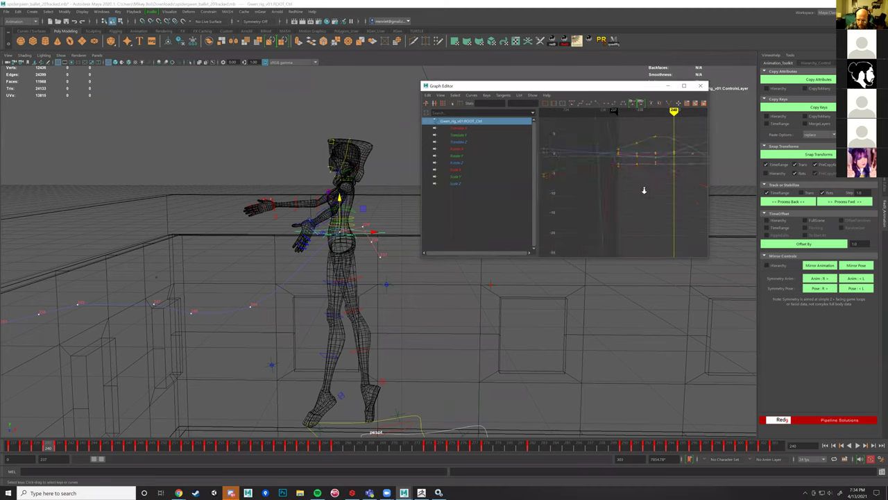
middle_click_drag(641, 192, 613, 193, "alt")
right_click_drag(652, 161, 614, 243, "alt")
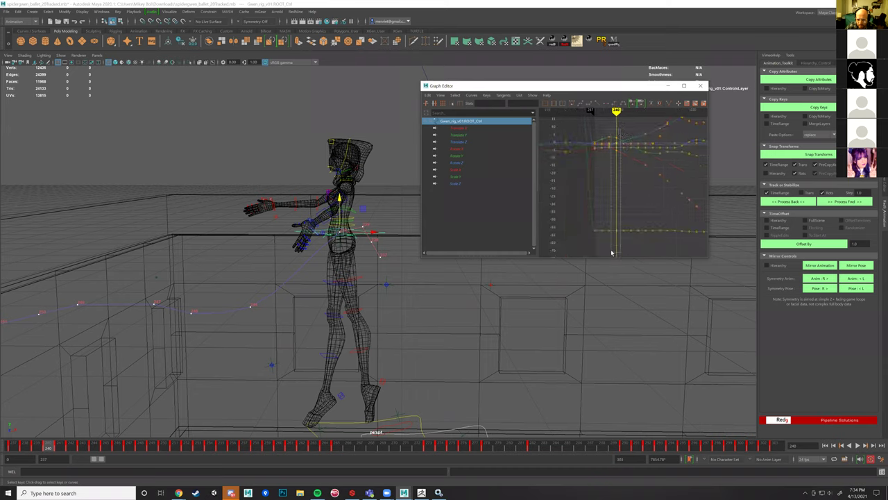
left_click_drag(611, 253, 613, 247)
key("Delete")
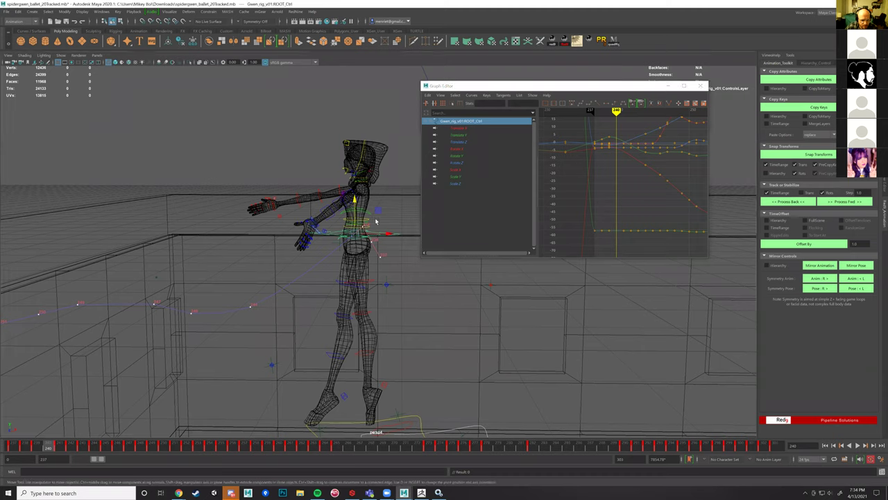
key("ctrl+z")
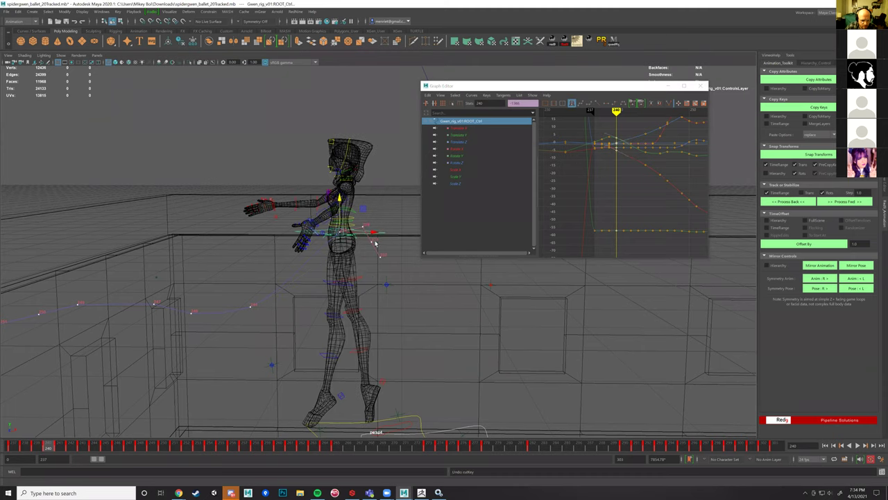
Step: Delete the root's motion trail key just after frame 237
left_click(374, 240)
left_click(412, 253)
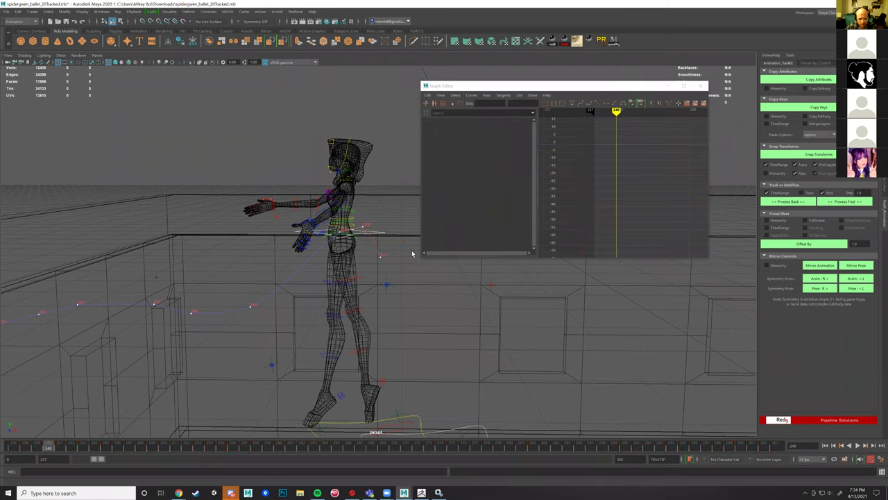
Step: Switch the viewport to shaded display and play back the run and leap between the rooftops
right_click_drag(385, 255, 327, 484, "alt")
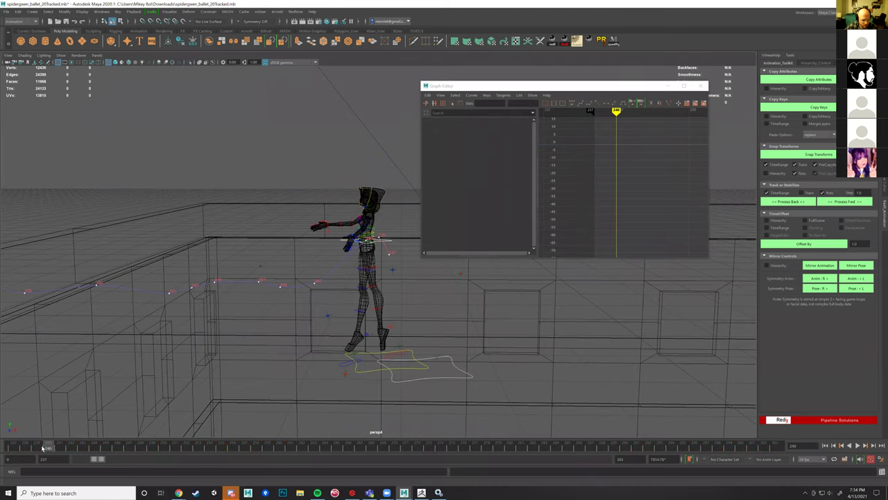
left_click_drag(63, 448, 106, 446)
middle_click_drag(315, 266, 347, 258, "alt")
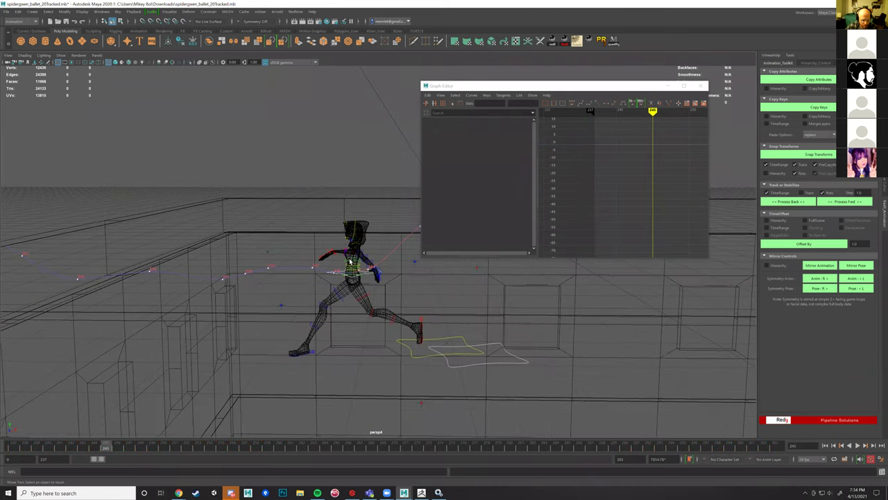
key("5")
left_click_drag(312, 264, 587, 354, "alt")
left_click(857, 445)
left_click_drag(229, 292, 292, 257, "alt")
middle_click_drag(292, 256, 415, 271, "alt")
right_click_drag(416, 271, 287, 280, "alt")
mouse_move(287, 279)
left_mouse_down("alt")
mouse_move(279, 285)
mouse_move(301, 274)
mouse_move(281, 281)
left_mouse_up("alt")
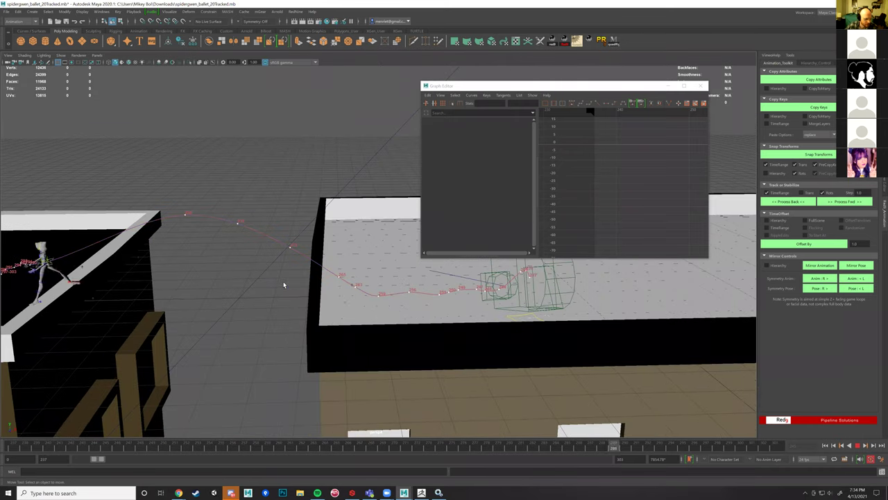
left_click(858, 446)
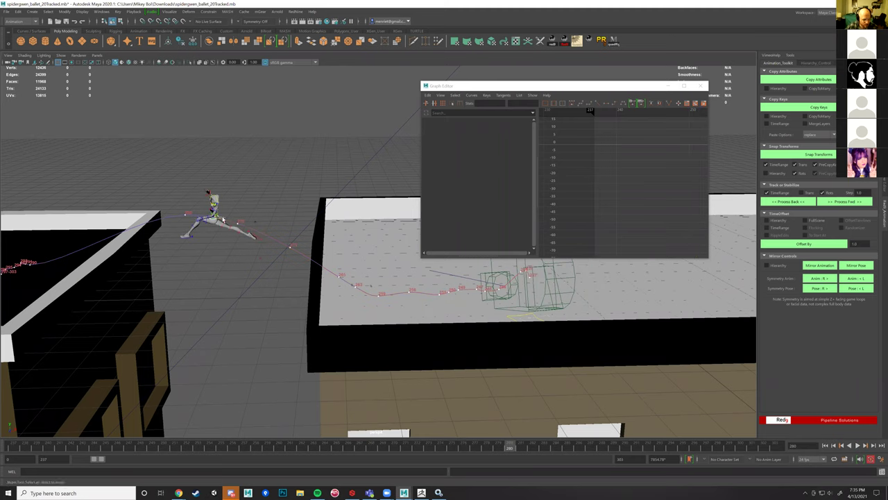
mouse_move(505, 445)
left_mouse_down()
mouse_move(605, 450)
mouse_move(337, 447)
left_mouse_up()
left_click(857, 446)
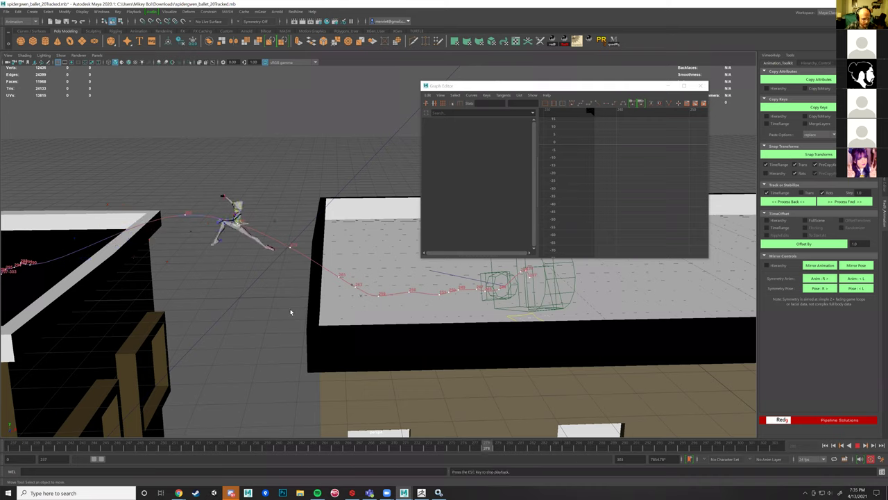
key("Escape")
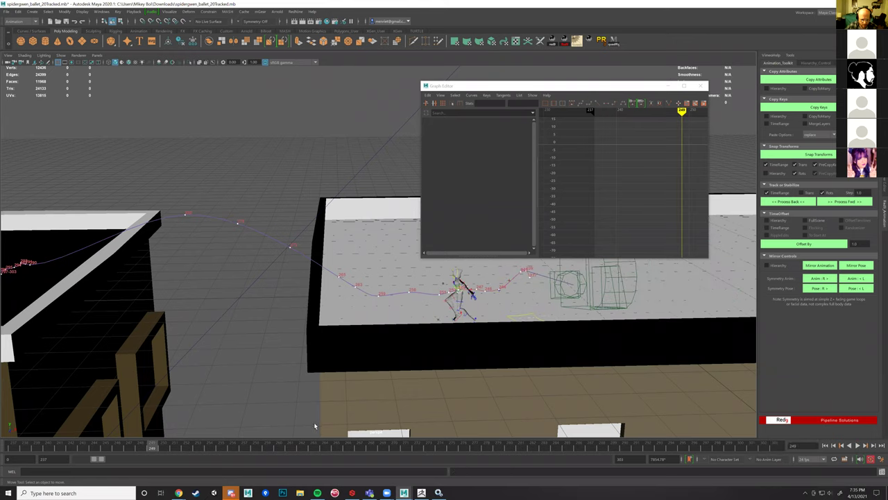
Step: Go to frame 273 and show only the root control's Translate X curve in the Graph Editor
left_click(360, 450)
key(".")
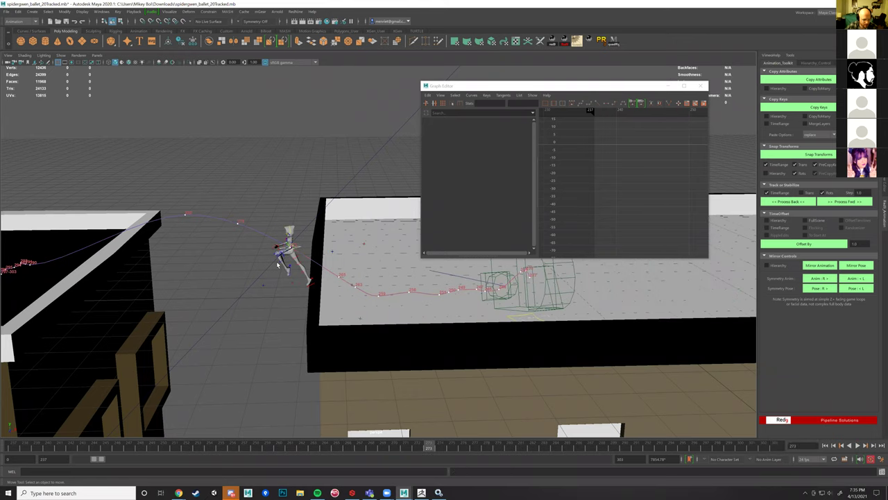
left_click_drag(278, 269, 343, 271, "alt")
scroll(331, 247, "up", 2)
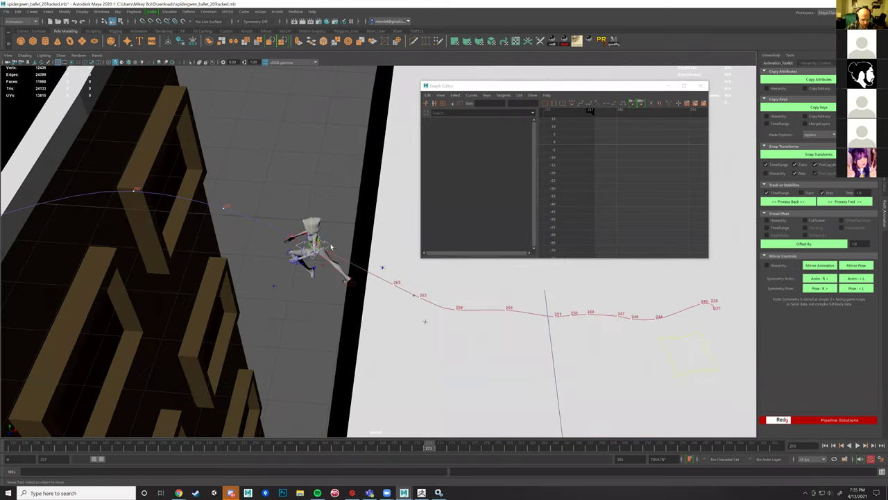
left_click(332, 254)
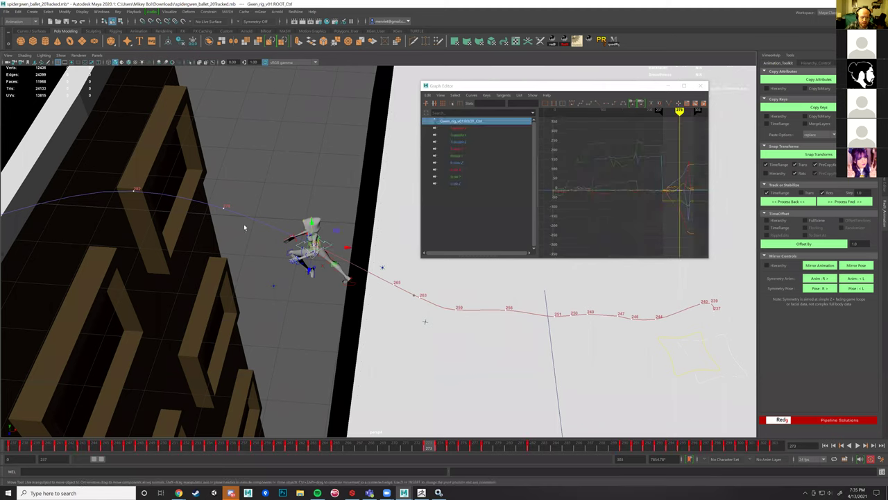
left_click(460, 128)
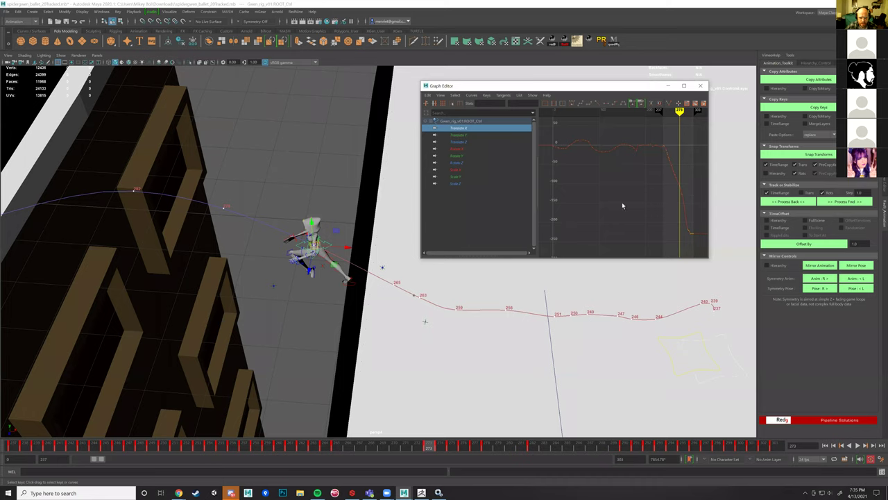
Step: Try shifting the root's Translate X keys around frame 278 to straighten the leap path
middle_click_drag(685, 202, 647, 211, "alt")
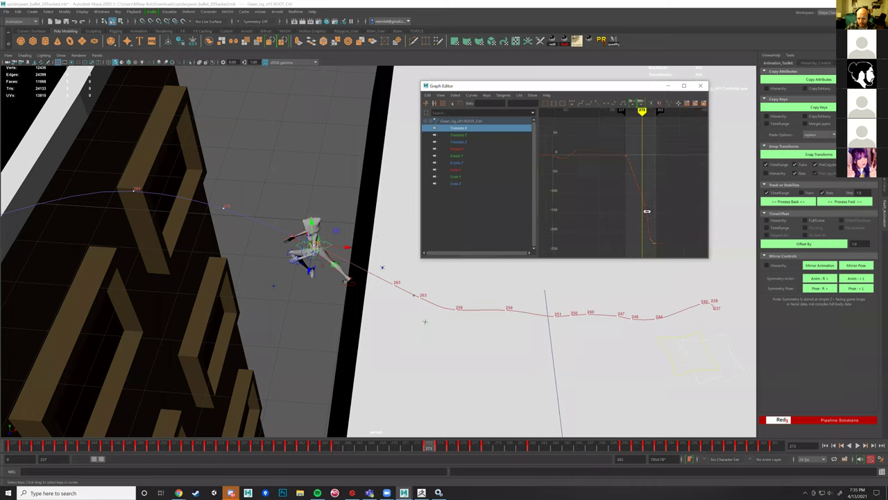
right_click_drag(664, 198, 681, 198, "alt+shift")
left_click(660, 198)
middle_click_drag(658, 220, 651, 229, "shift")
left_click_drag(313, 216, 350, 222, "alt")
middle_click_drag(655, 209, 631, 211, "shift")
key("ctrl+z")
right_click_drag(632, 211, 690, 186, "alt")
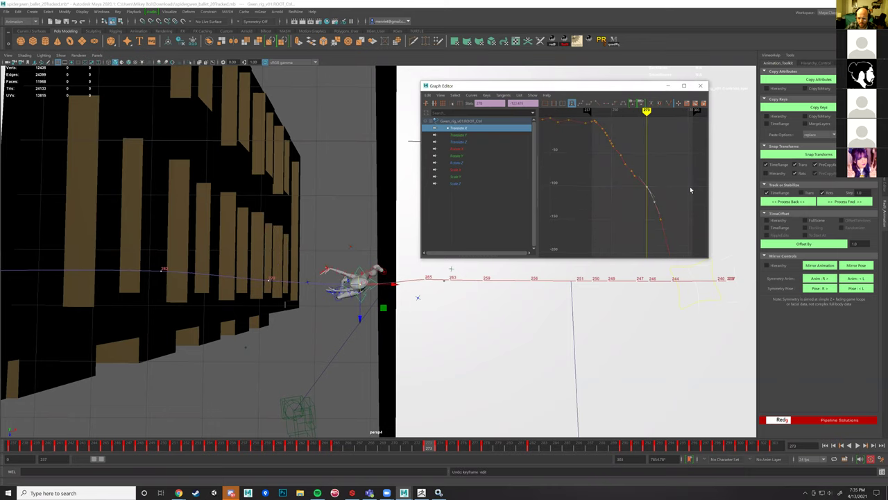
Step: Add Translate Z to the displayed curves and delete the Translate X and Z keys at frames 278 and 282
middle_click_drag(631, 204, 606, 174, "alt")
left_click(462, 141, "ctrl")
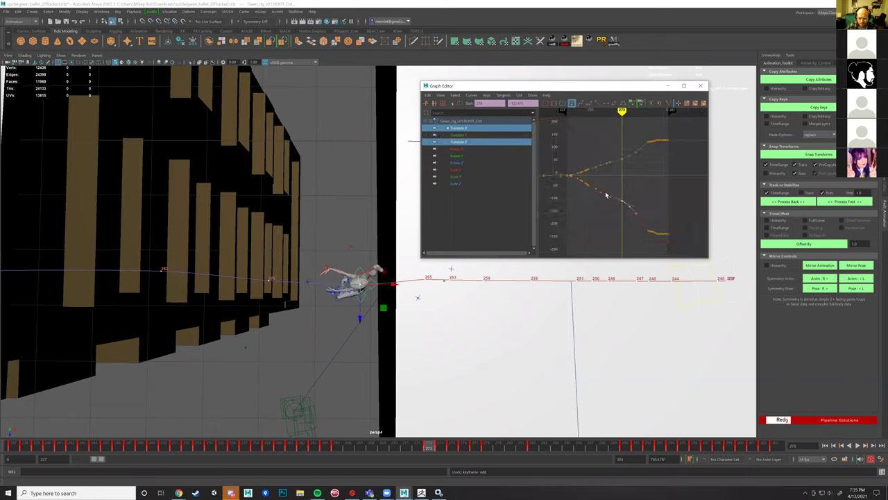
middle_click_drag(604, 195, 596, 179, "alt")
scroll(604, 186, "down", 4)
left_click_drag(618, 141, 604, 227)
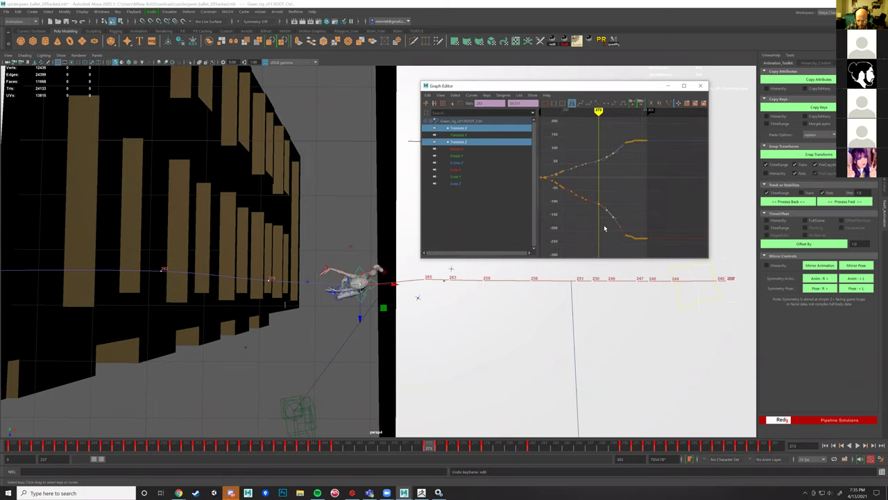
key("Delete")
Step: Play back and scrub the leap from above to check the root's horizontal path
scroll(326, 335, "down", 5)
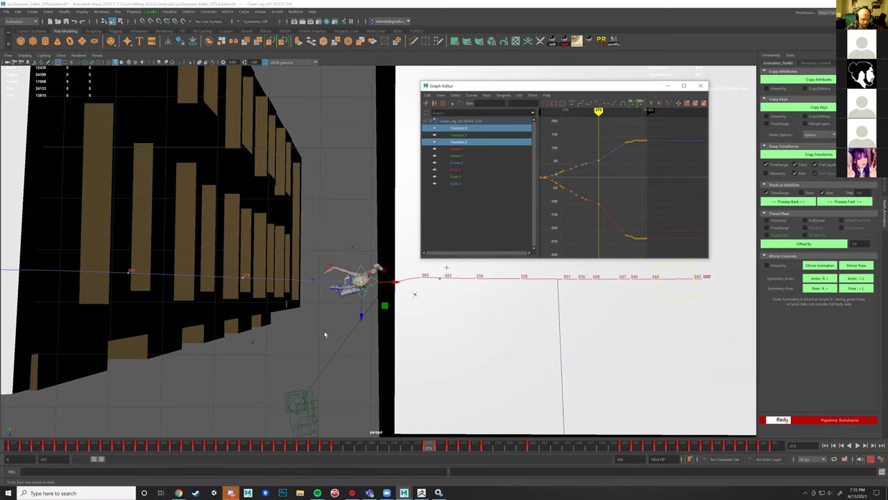
middle_click_drag(326, 335, 396, 338, "alt")
key("alt+v")
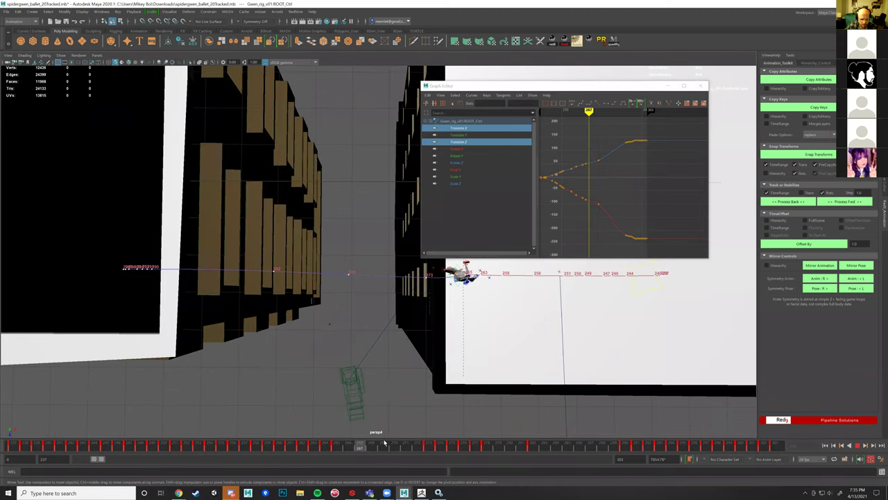
mouse_move(485, 440)
left_mouse_down()
mouse_move(579, 434)
mouse_move(290, 428)
left_mouse_up()
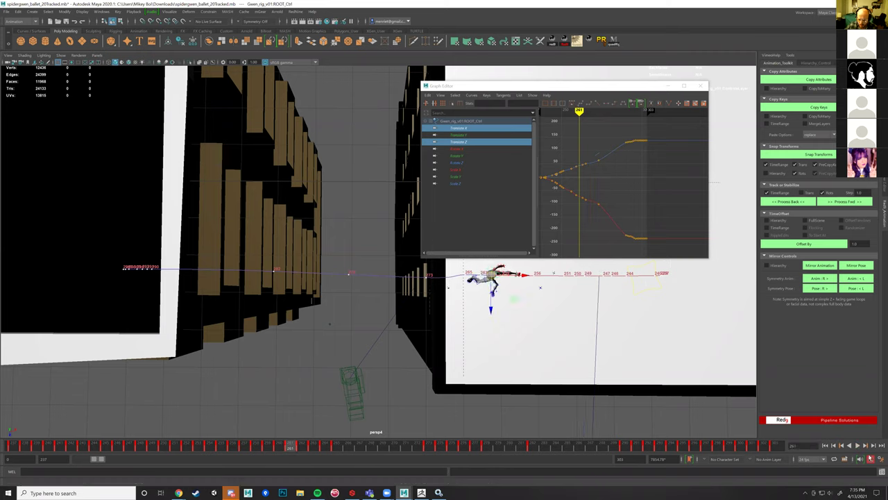
Step: Play back the leap from above and inspect the root's path from behind the character at frame 273
left_click(858, 445)
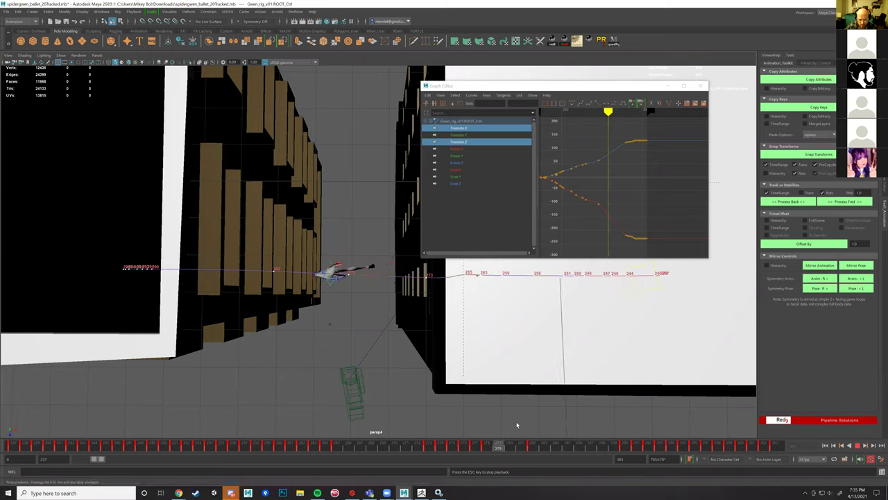
left_click(532, 445)
key("alt+v")
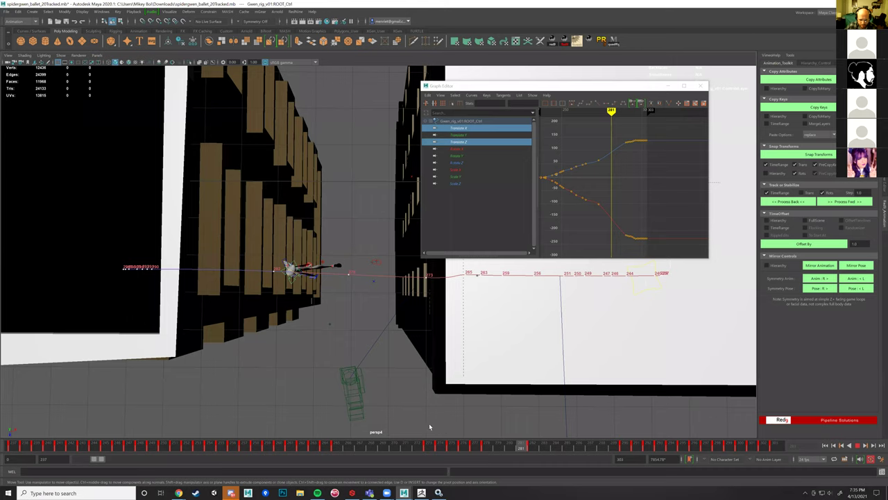
key("alt+v")
left_click_drag(396, 334, 307, 333, "alt")
left_click_drag(348, 218, 297, 231, "alt")
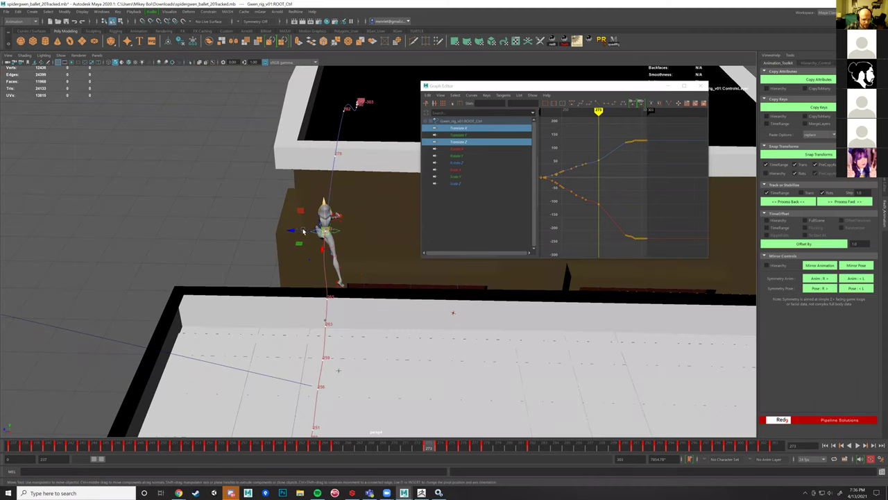
Step: Nudge the root control slightly sideways along Z at frame 273 to straighten its path
left_click(302, 231)
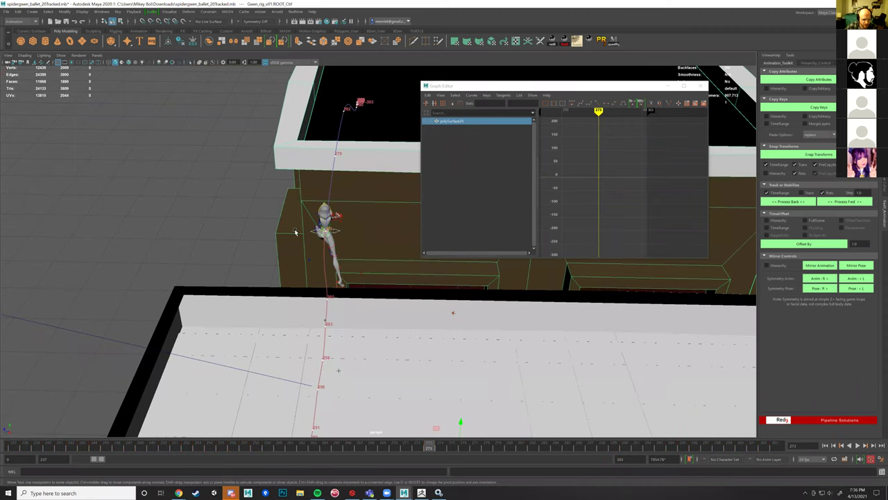
key("ctrl+z")
left_click_drag(302, 230, 301, 228)
left_click_drag(302, 291, 212, 409, "alt")
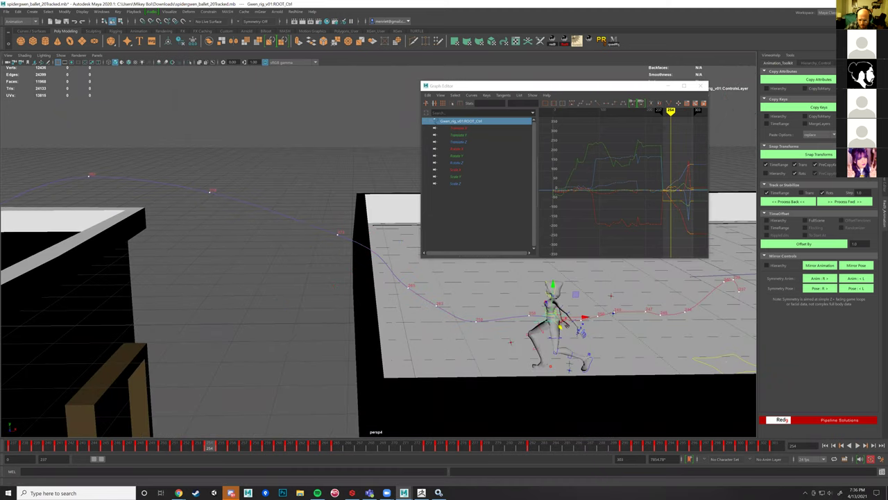
Step: Play back the run-up and leap from several side angles to check the root's motion trail
left_click(858, 445)
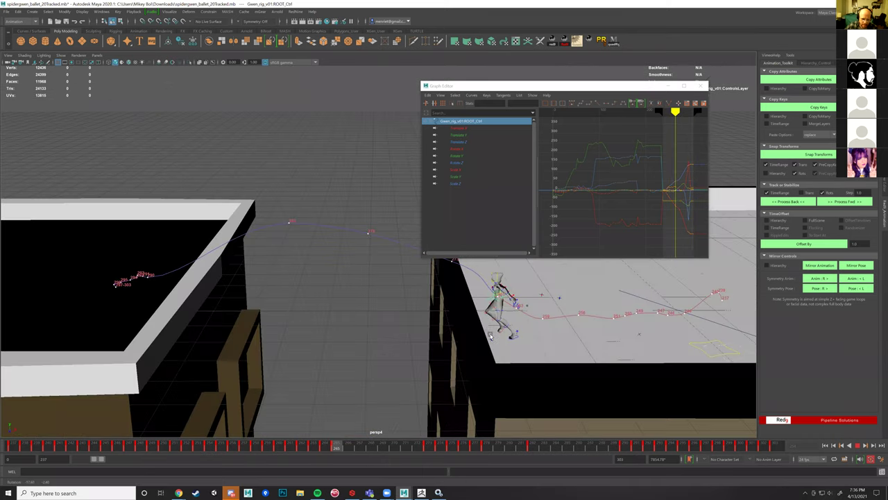
left_click(859, 447)
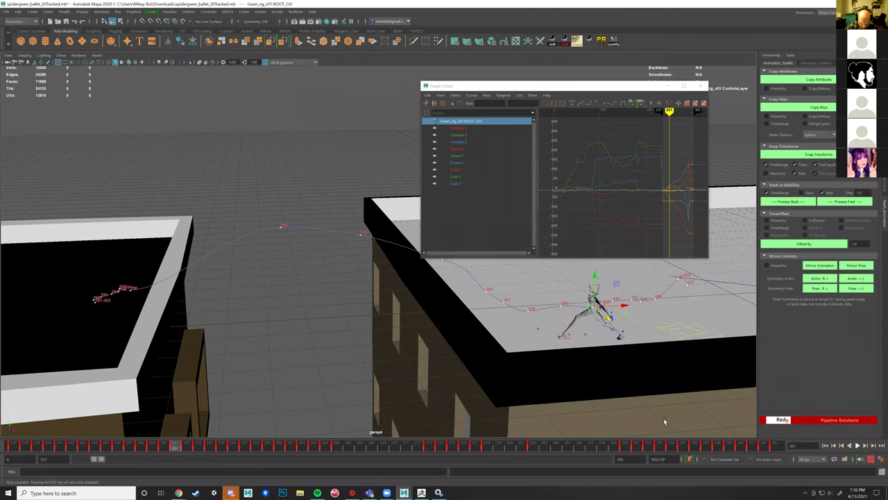
left_click_drag(438, 331, 283, 319, "alt")
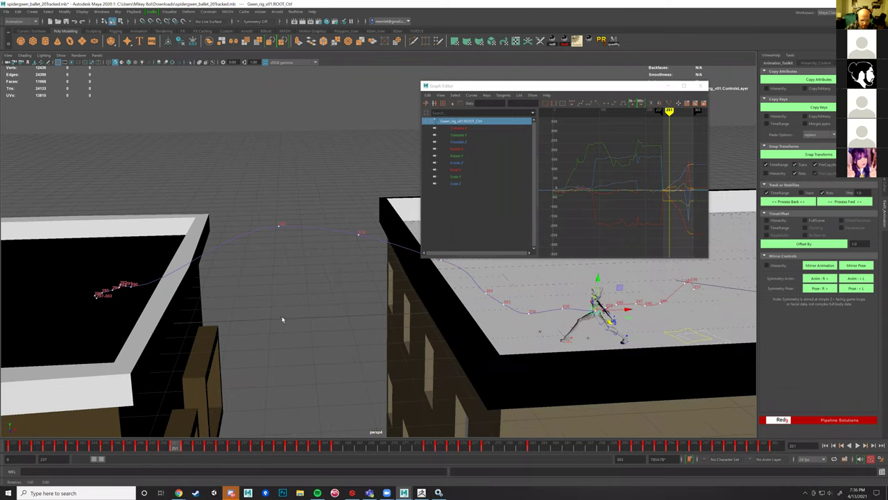
left_click_drag(343, 318, 484, 394, "alt")
middle_click_drag(569, 410, 569, 390, "alt")
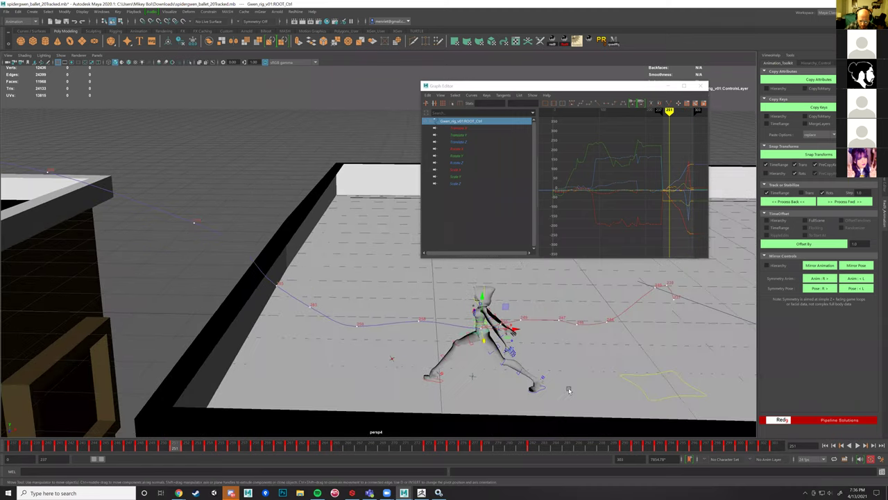
key("alt+v")
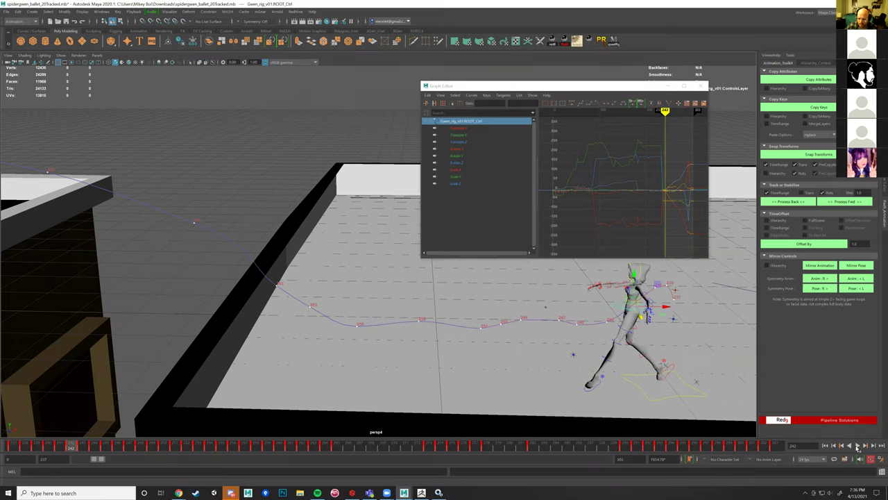
left_click_drag(333, 310, 286, 283, "alt")
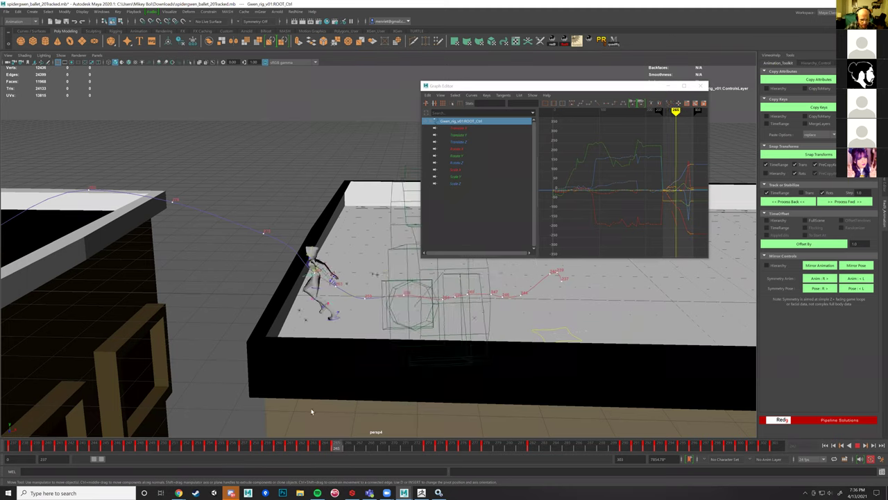
key("alt+v")
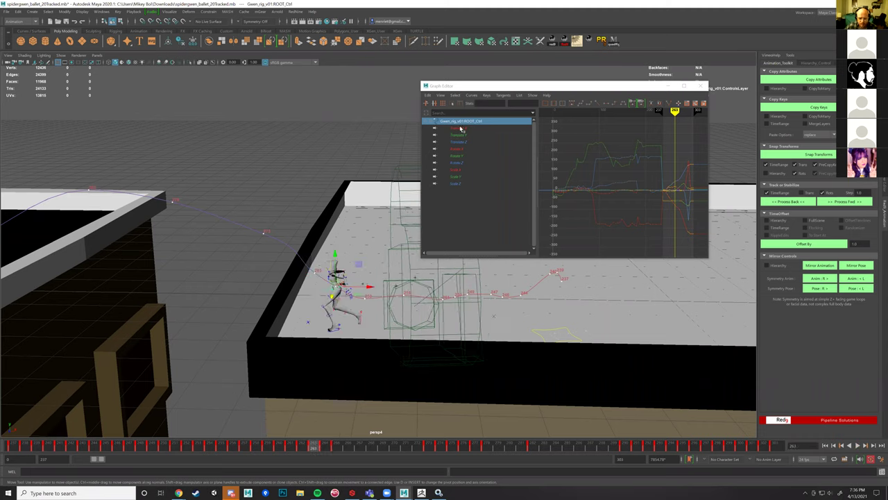
Step: Display the root's Translate X and Z curves again and delete their keys at frames 259 and 265
key("ctrl+z")
right_click_drag(626, 205, 674, 197, "alt+shift")
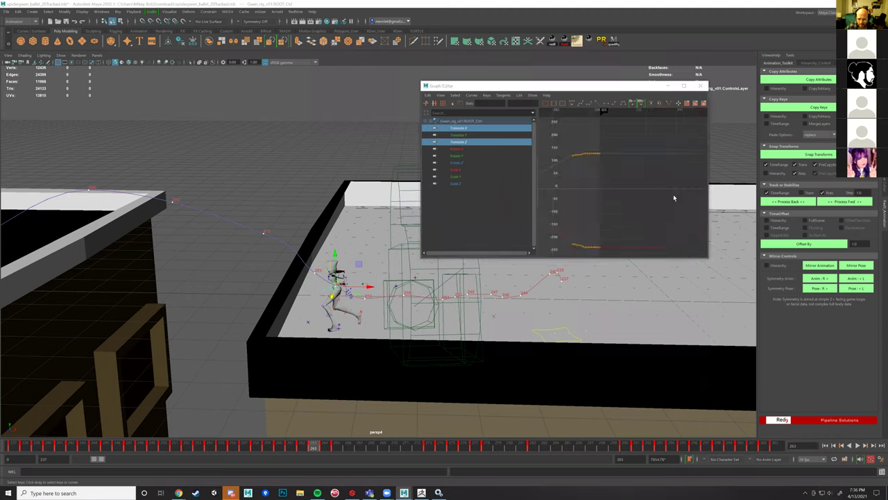
key("f")
right_click_drag(637, 126, 642, 198, "alt+shift")
scroll(637, 199, "up", 1)
left_click_drag(635, 202, 616, 225)
right_click_drag(596, 206, 603, 255, "alt")
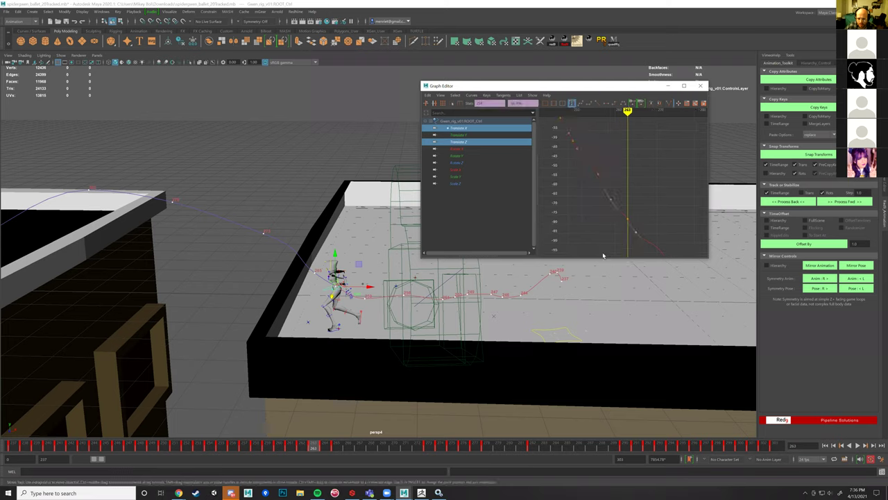
middle_click_drag(623, 176, 584, 353, "alt")
middle_click_drag(597, 155, 611, 181, "alt")
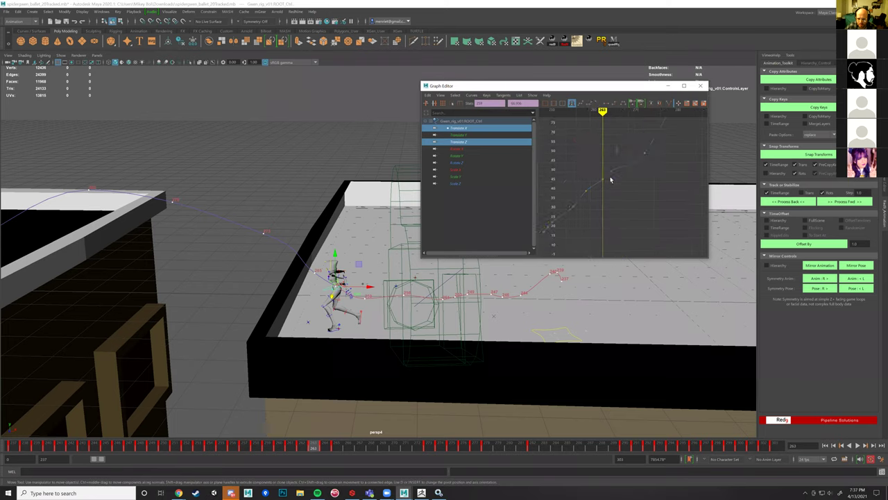
left_click_drag(573, 171, 610, 197, "shift")
left_click(615, 192)
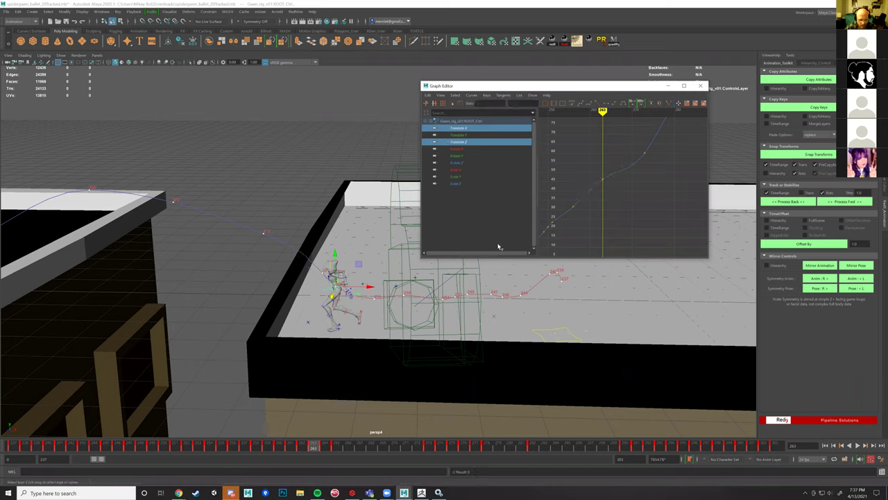
Step: Scrub through the leap from the side and raise the root control at frame 278 to lift the arc
mouse_move(233, 447)
left_mouse_down()
mouse_move(425, 448)
mouse_move(340, 448)
mouse_move(351, 438)
left_mouse_up()
left_click_drag(377, 242, 375, 263, "alt")
mouse_move(302, 445)
left_mouse_down()
mouse_move(287, 443)
mouse_move(499, 451)
left_mouse_up()
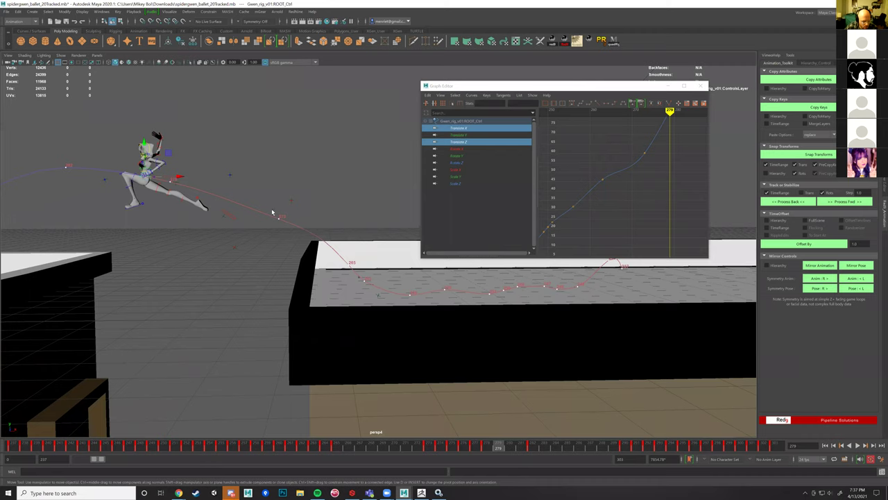
middle_click_drag(185, 202, 288, 228, "alt")
key("comma")
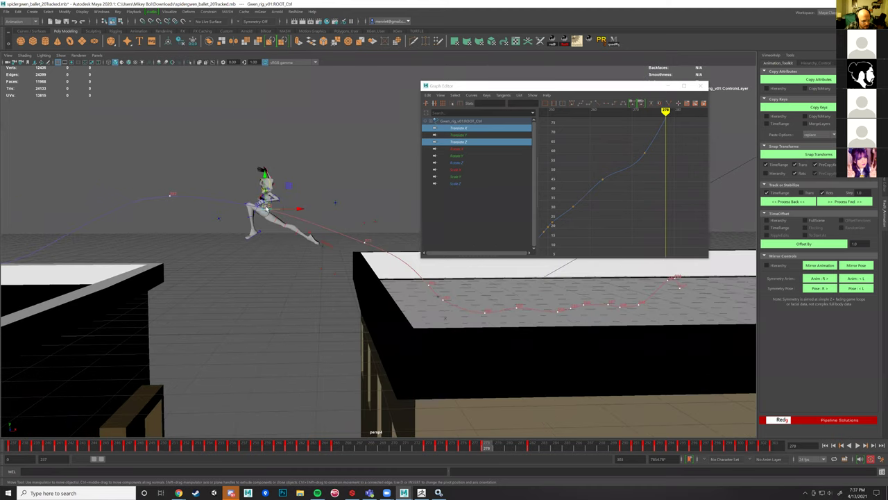
left_click_drag(262, 171, 267, 162)
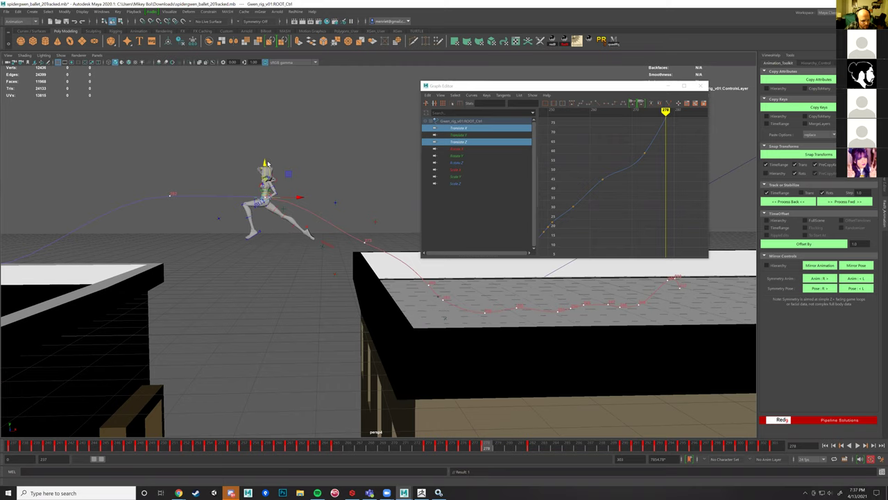
Step: Step back through the takeoff and delete the root's keys from frame 274 to 277
key("period")
key("comma")
key("alt+comma")
key("alt+comma")
key("alt+comma")
key("alt+comma")
key("alt+comma")
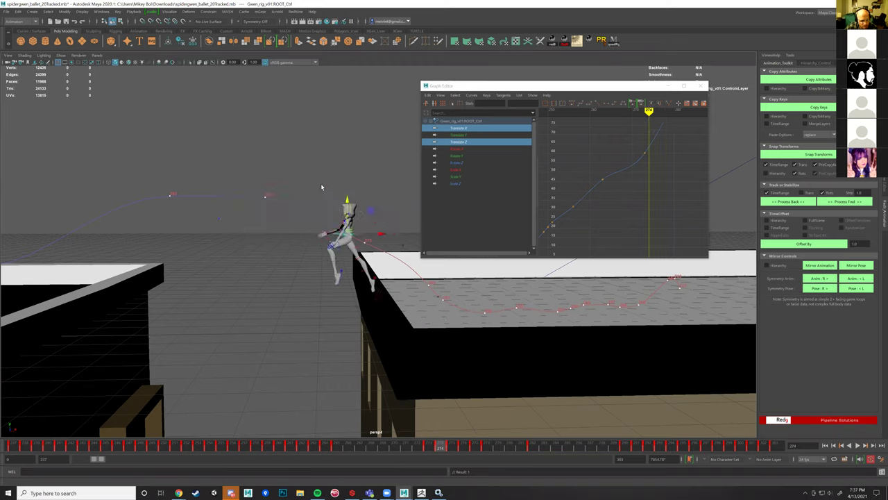
left_click_drag(478, 448, 438, 448, "shift")
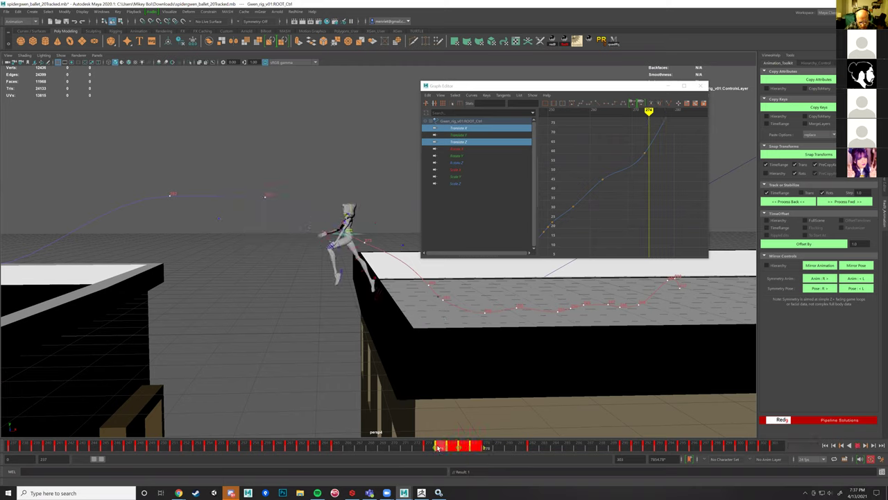
right_click(438, 447)
left_click(465, 310)
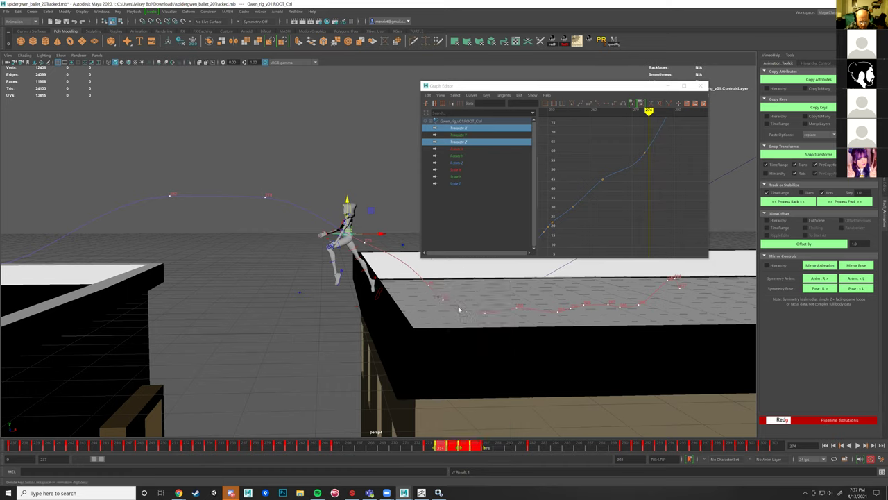
Step: Raise the root control slightly at frame 273 to smooth the takeoff into the leap arc
key("comma")
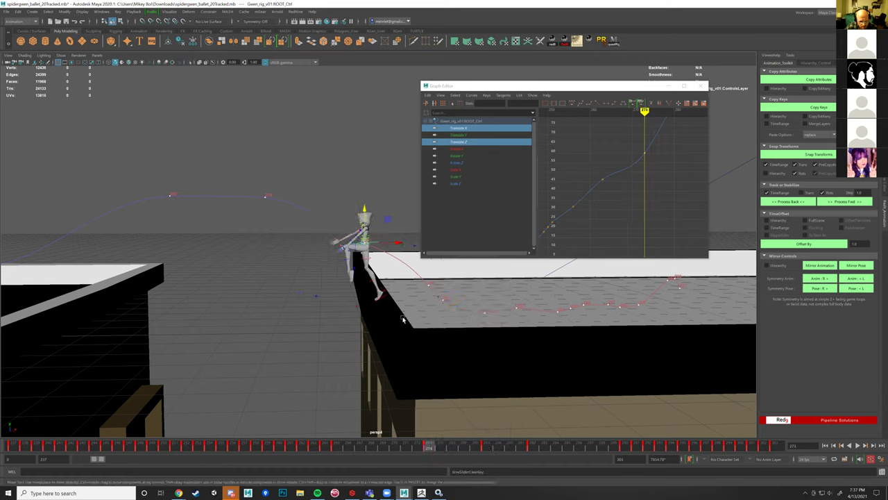
left_click_drag(365, 207, 364, 198)
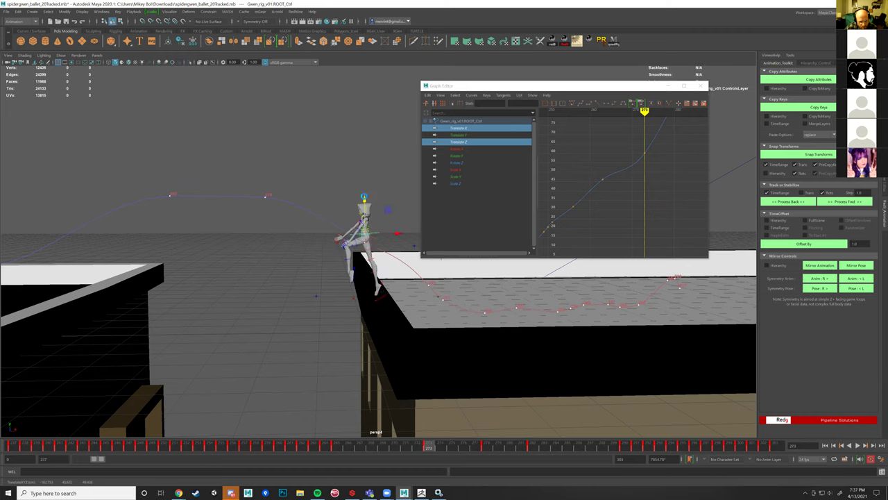
middle_click_drag(377, 215, 337, 216, "alt")
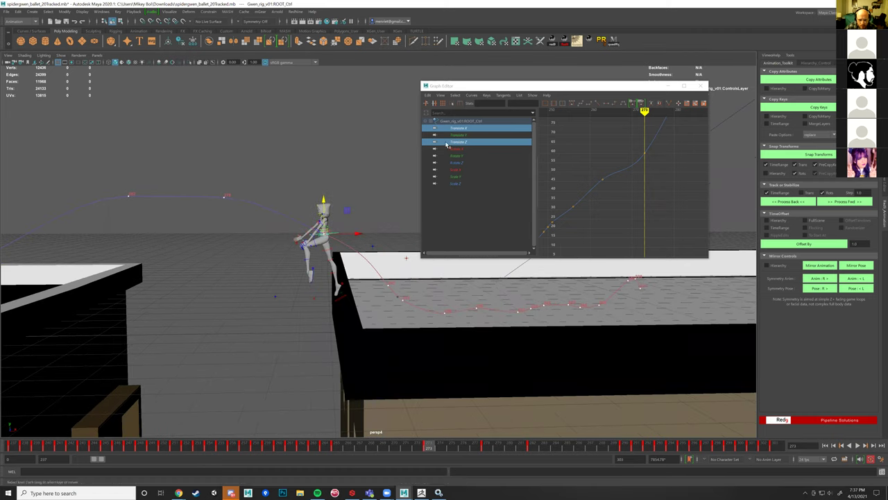
Step: Show only the root's Translate Y curve in the Graph Editor, focused on the keys around frame 273
left_click(459, 135)
key("f")
middle_click_drag(630, 197, 594, 195, "alt")
right_click_drag(608, 198, 643, 199, "alt+shift")
middle_click_drag(631, 199, 547, 192, "alt")
right_click_drag(615, 200, 650, 200, "alt+shift")
middle_click_drag(588, 208, 573, 211, "alt")
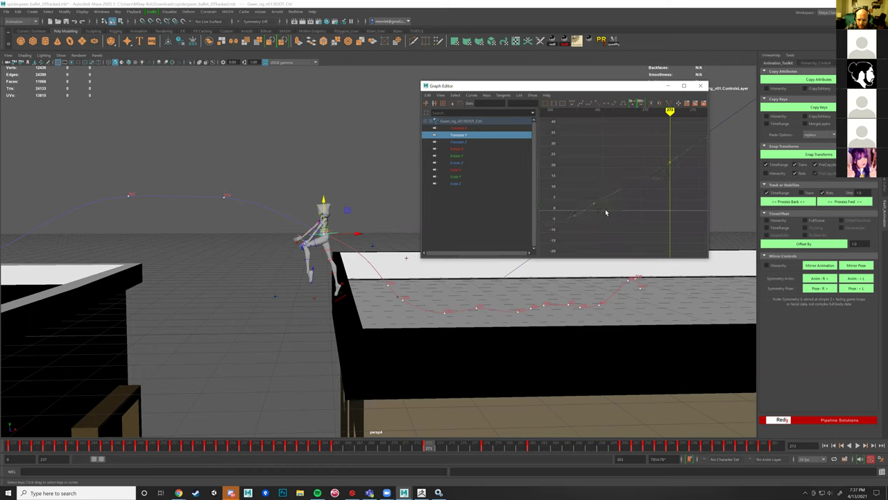
Step: Lower the root control's Translate Y key at frame 265 slightly to deepen the crouch before the jump
key("comma")
left_click_drag(587, 196, 611, 213)
middle_click_drag(611, 210, 610, 215, "shift")
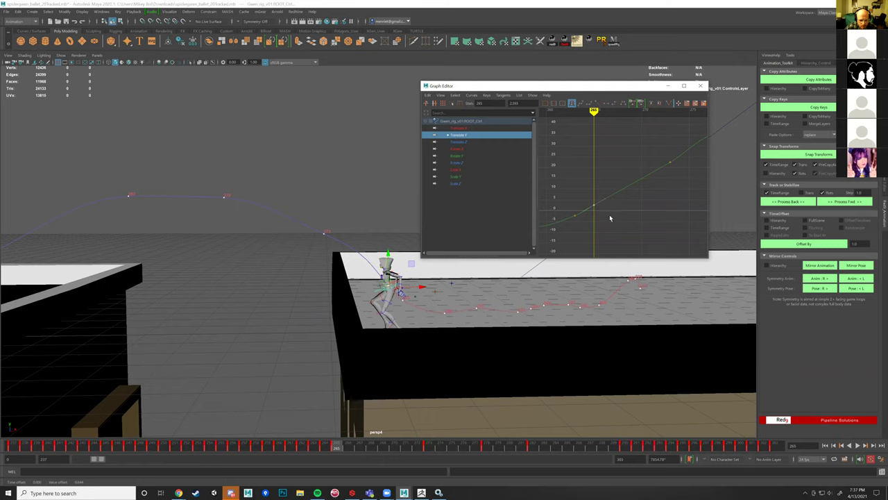
left_click(379, 286)
left_click_drag(388, 253, 390, 256)
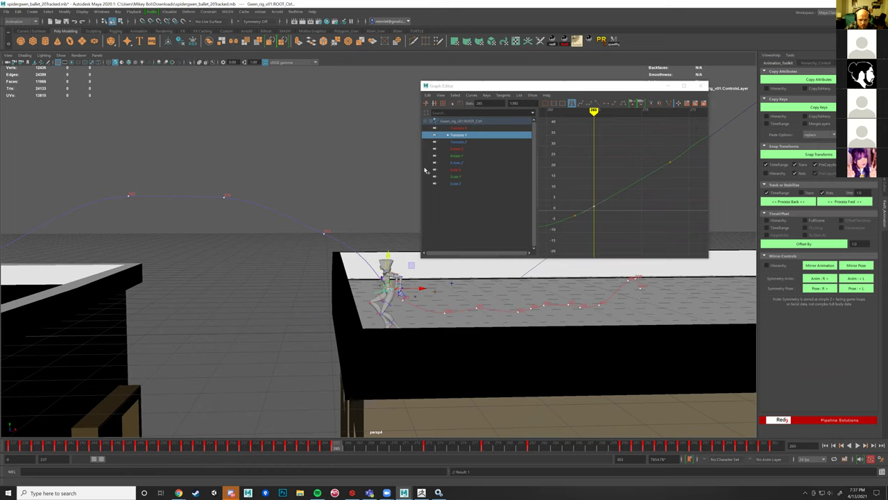
Step: Inspect the root control's Translate X and Translate Z curves around frame 265 in the Graph Editor
left_click(461, 142)
left_click(462, 129, "ctrl")
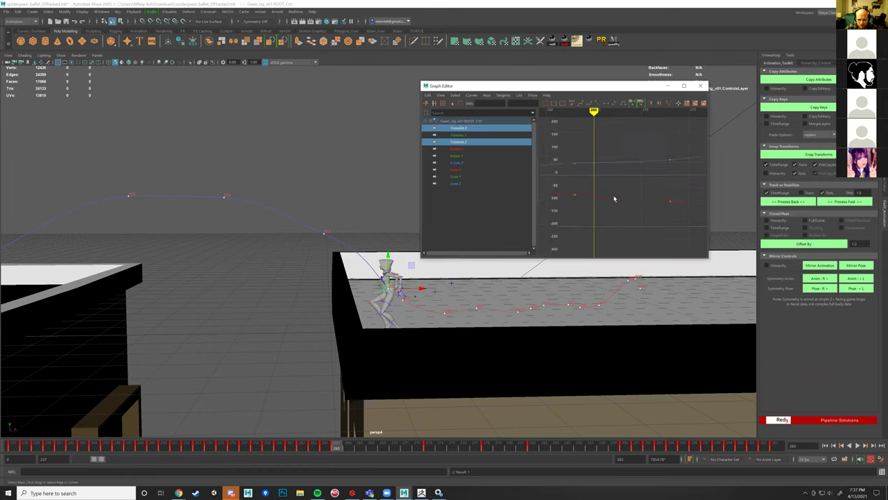
middle_click_drag(609, 188, 609, 152, "alt+shift")
key("f")
right_click_drag(601, 160, 598, 142, "alt")
left_click_drag(598, 142, 664, 241)
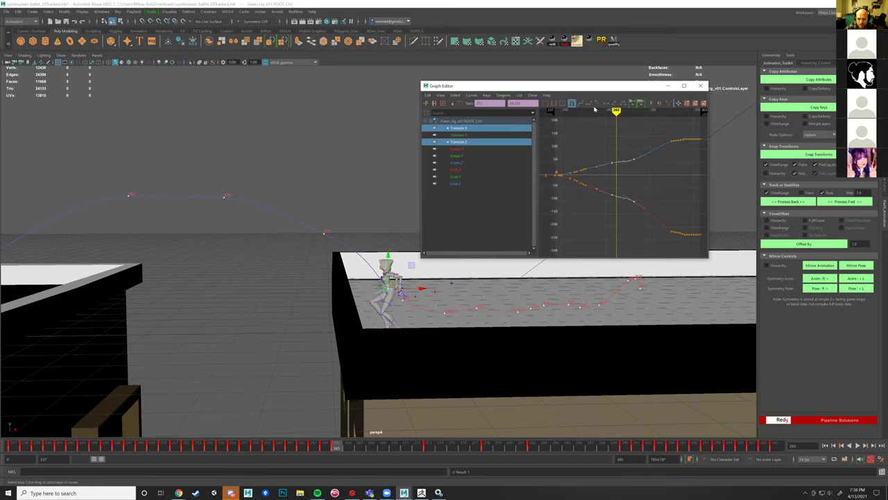
left_click(645, 194)
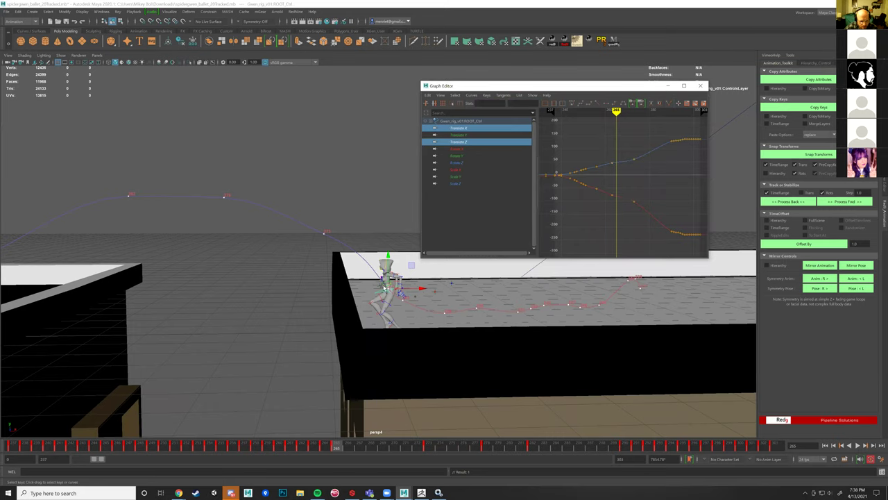
Step: Nudge the root control at frame 269 to reshape the motion arc where the character leaves the roof ledge
left_click_drag(384, 288, 374, 284, "alt")
left_click_drag(345, 448, 383, 449)
left_click_drag(389, 295, 396, 294, "alt")
left_click_drag(388, 242, 385, 242)
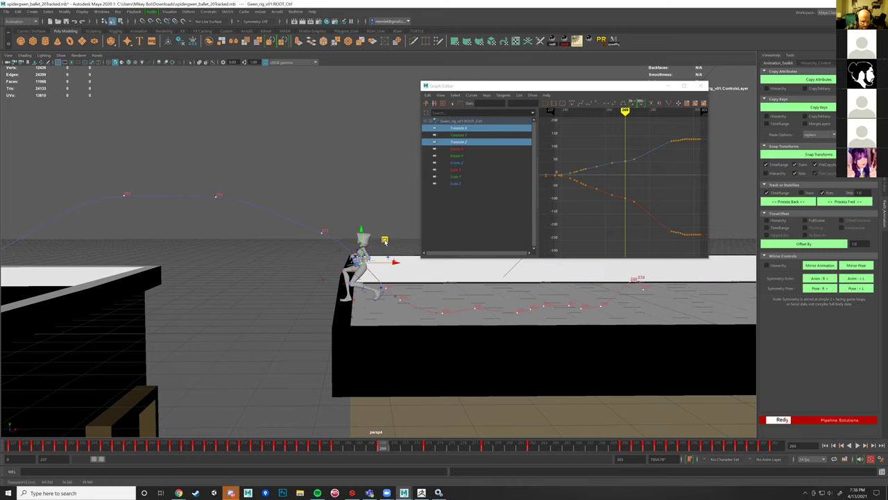
Step: Play back the jump between the rooftops to check the root's adjusted arc
mouse_move(405, 443)
left_mouse_down()
mouse_move(423, 440)
mouse_move(388, 462)
mouse_move(290, 448)
left_mouse_up()
left_click(866, 447)
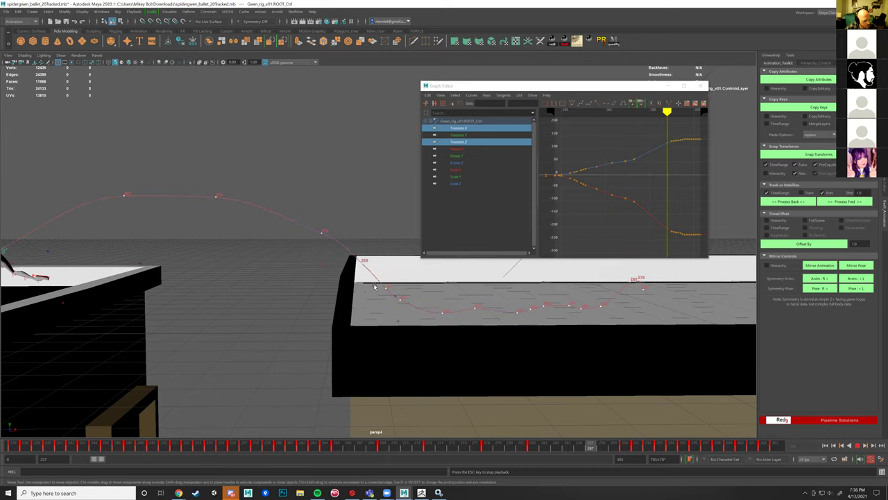
scroll(315, 322, "down", 5)
left_click_drag(326, 339, 327, 342, "alt")
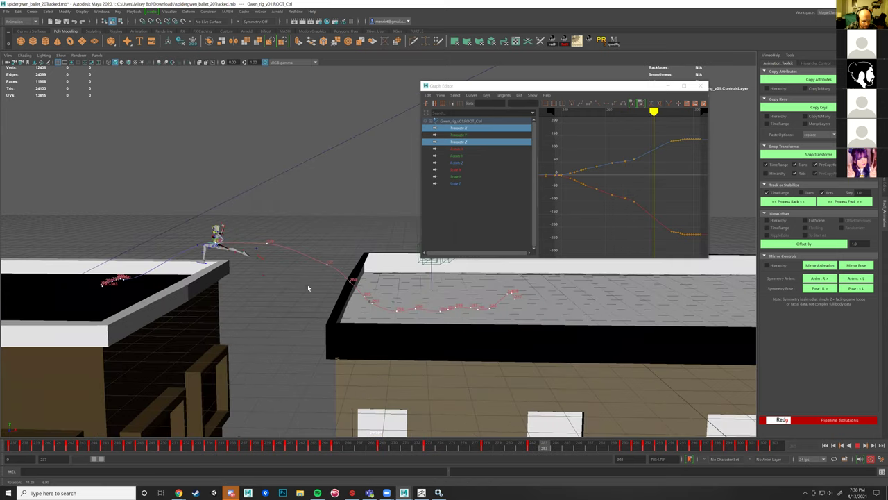
left_click(857, 445)
key("Escape")
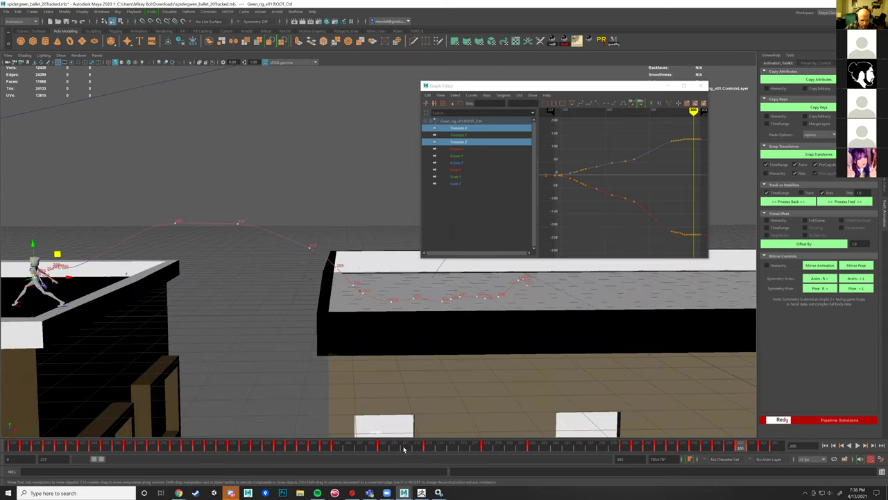
Step: Examine the takeoff frames around 264 to 269 from the side and from behind the character
left_click_drag(415, 448, 339, 445)
left_click(330, 443)
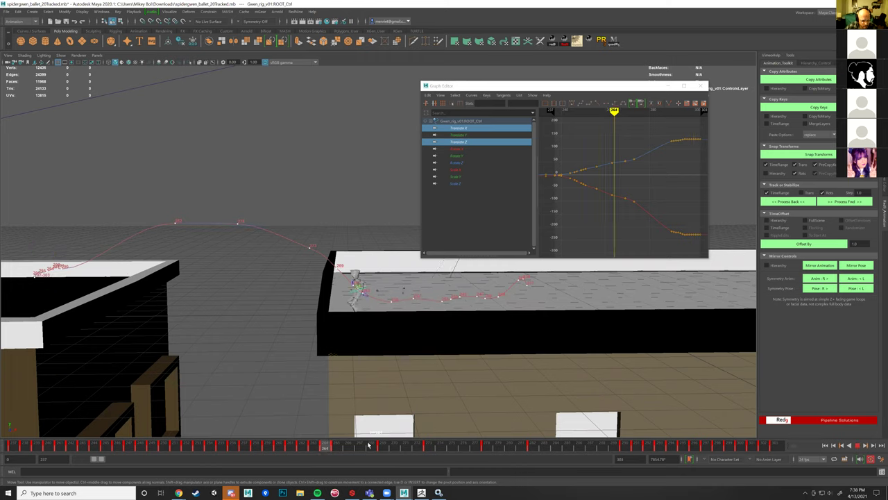
left_click(383, 445)
left_click(360, 444)
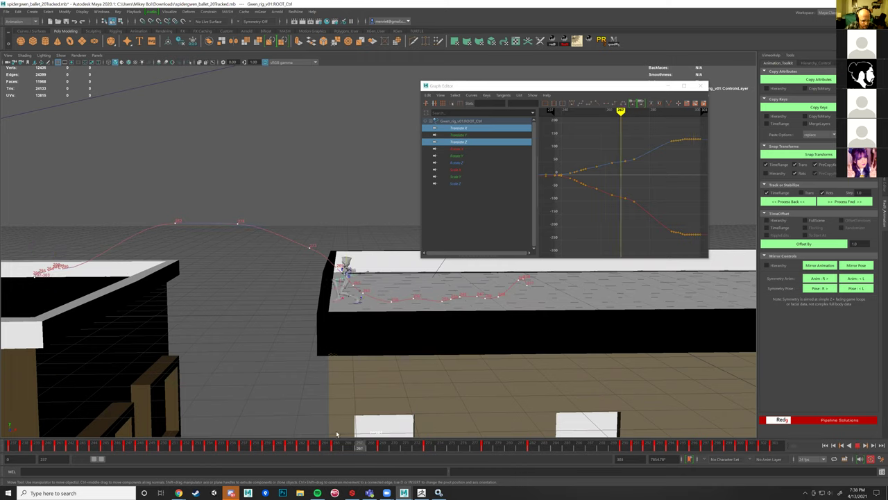
key("comma")
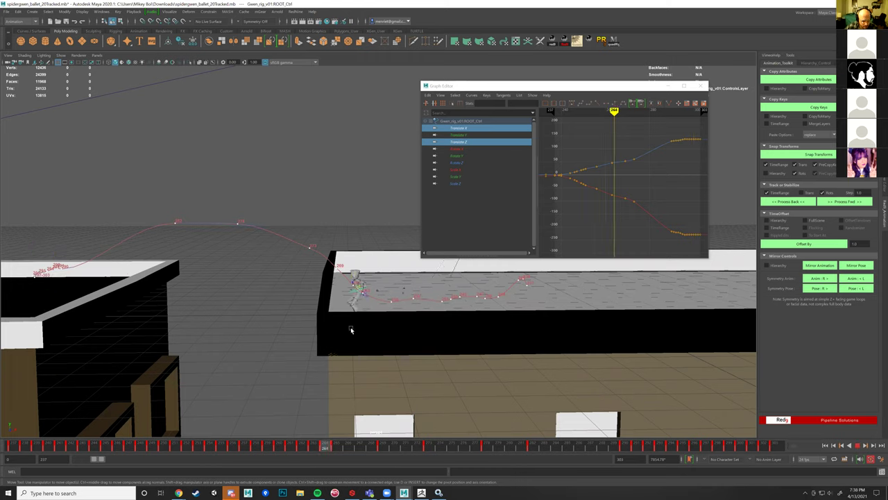
key("alt+v")
scroll(358, 313, "up", 4)
left_click_drag(357, 350, 358, 322, "alt")
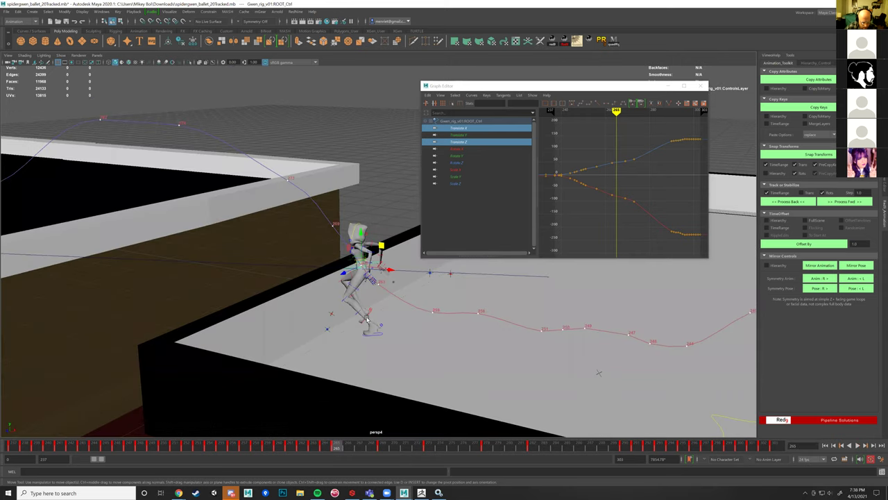
key("bracketleft")
key("bracketleft")
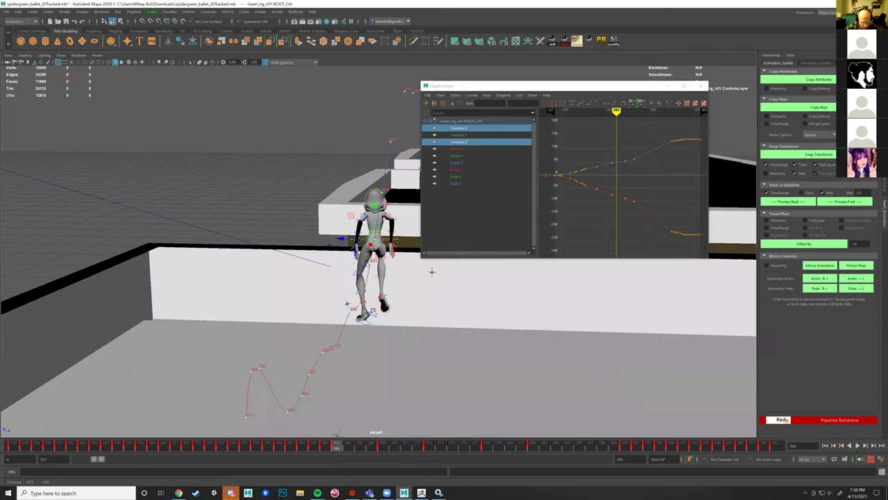
key("bracketleft")
key("bracketleft")
Step: Select the left foot IK control and examine its foot contacts from frame 257 back through the start of the run
left_click(372, 322)
scroll(354, 270, "up", 2)
left_click_drag(354, 276, 360, 340)
left_click_drag(332, 306, 371, 393)
left_click_drag(336, 442, 244, 442)
left_click_drag(404, 386, 416, 369, "alt")
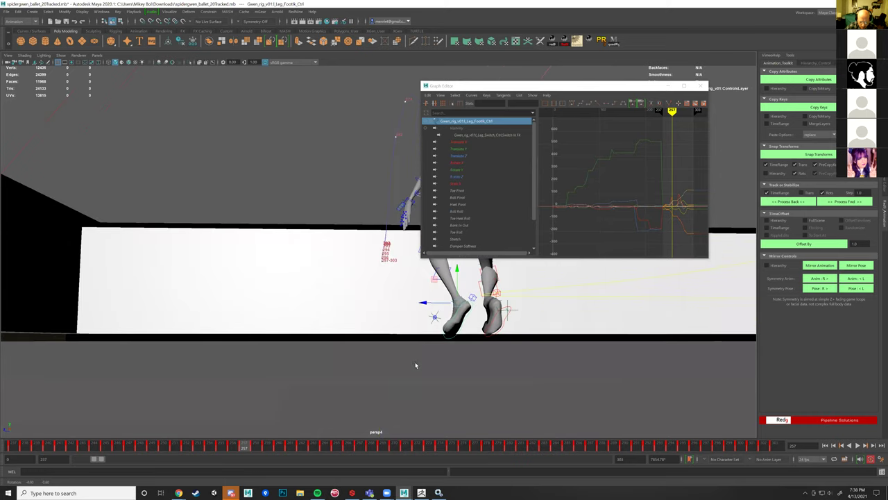
mouse_move(234, 444)
left_mouse_down()
mouse_move(202, 442)
mouse_move(265, 446)
mouse_move(155, 433)
mouse_move(60, 437)
left_mouse_up()
left_click_drag(352, 377, 268, 388, "alt")
Step: Copy the left foot IK control's key at frame 245 and paste it at frame 251
mouse_move(73, 446)
left_mouse_down()
mouse_move(156, 454)
mouse_move(88, 448)
mouse_move(116, 449)
left_mouse_up()
right_click(107, 448)
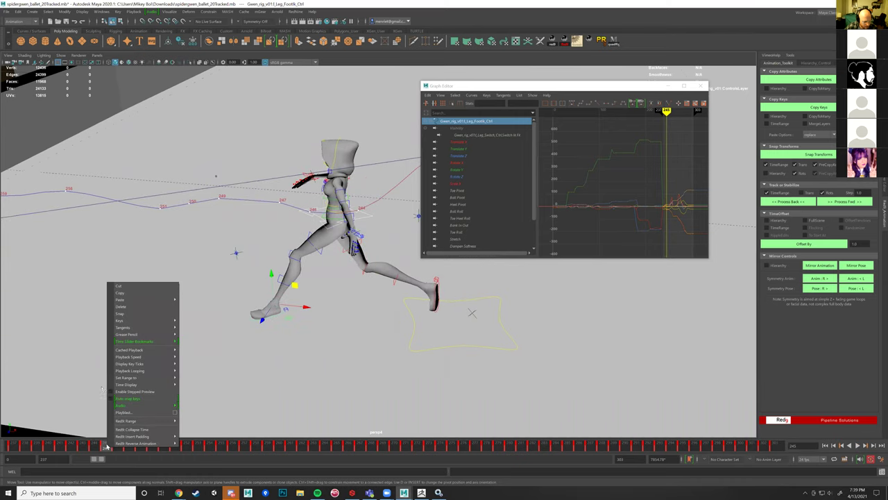
left_click(129, 294)
left_click_drag(106, 446, 176, 458)
right_click(176, 447)
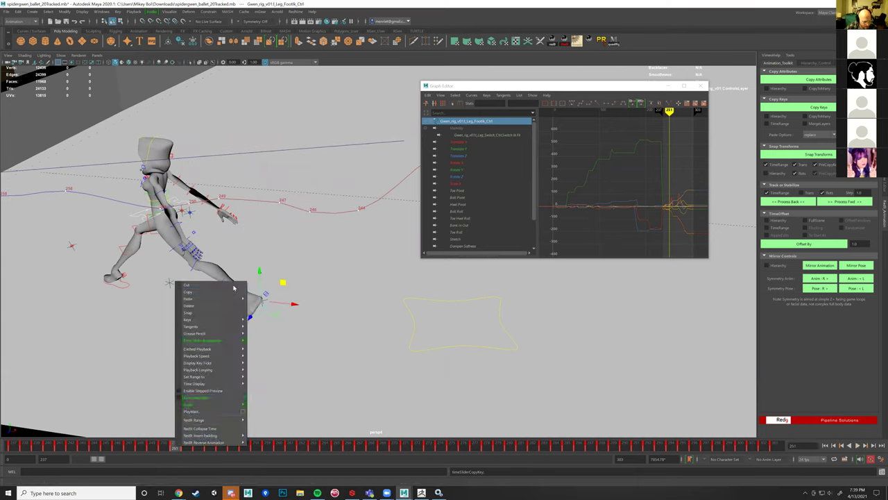
left_click(271, 298)
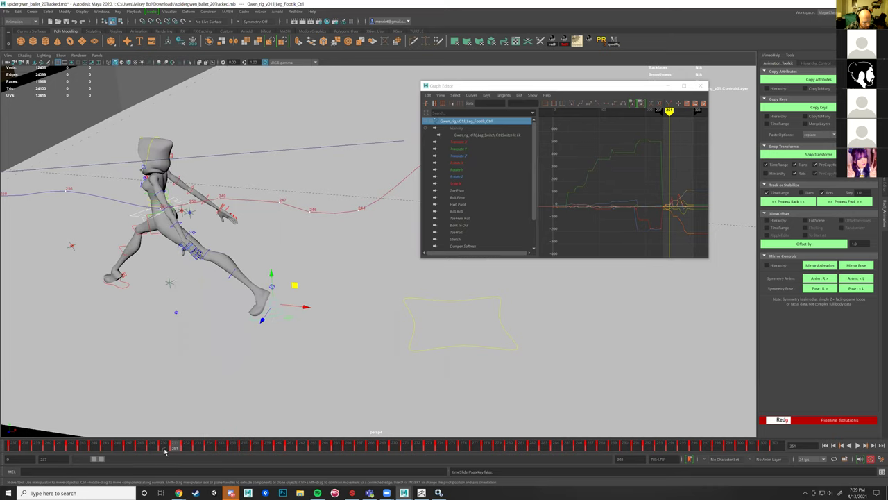
Step: Delete the left foot IK control's in-between keys from frame 246 to 250 and check the planted foot
left_click(165, 448, "shift")
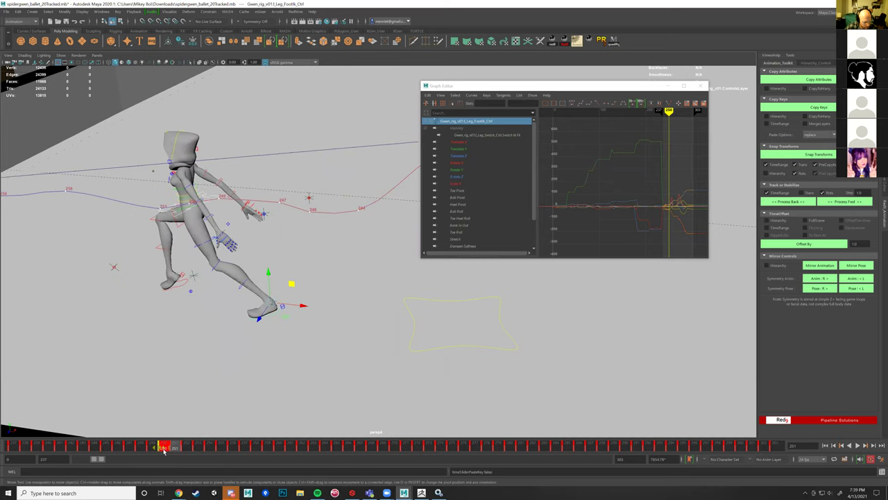
mouse_move(165, 450)
left_mouse_down("shift")
mouse_move(94, 444)
mouse_move(109, 445)
left_mouse_up("shift")
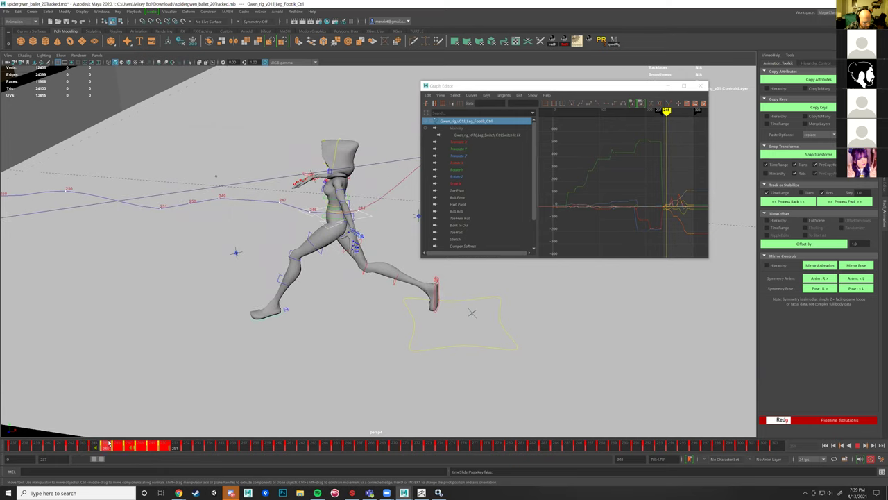
right_click(111, 446)
left_click(132, 303)
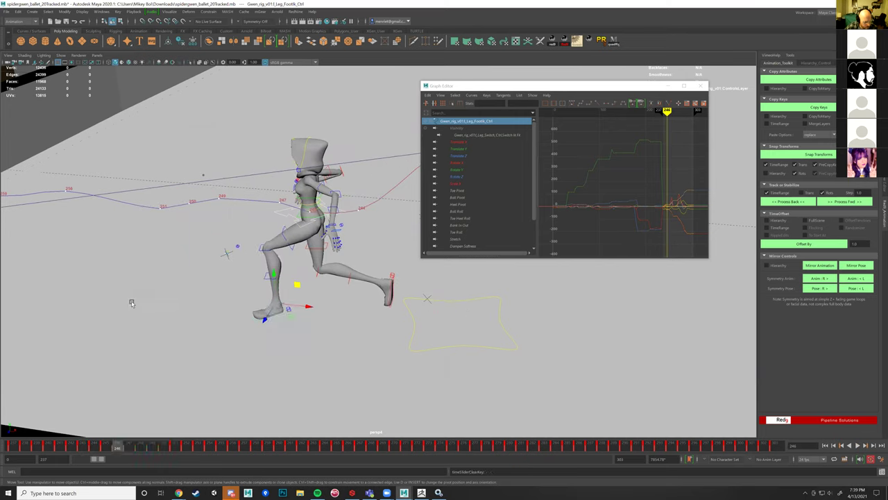
left_click_drag(106, 448, 128, 448)
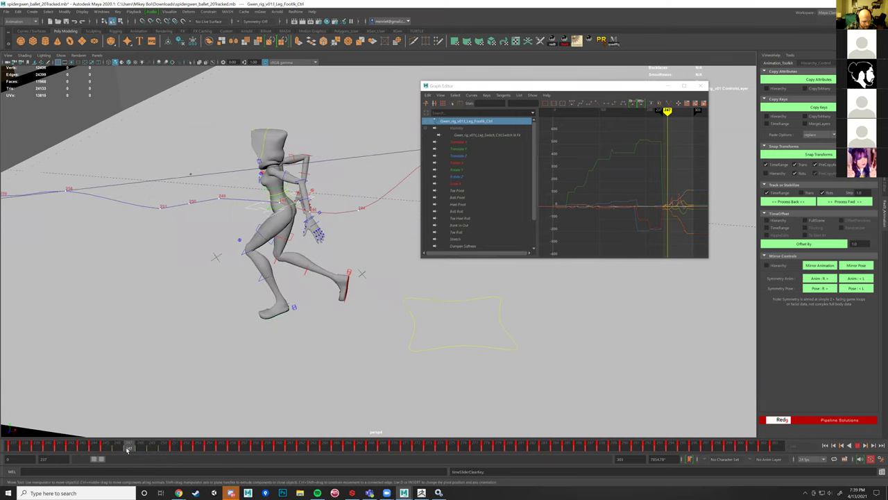
left_click(105, 447)
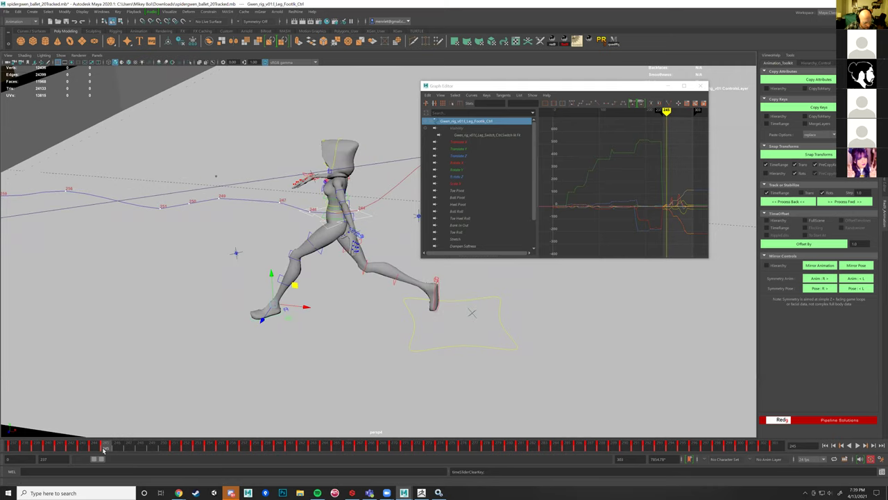
Step: Copy the left foot's frame 245 key again and paste it over frame 251 so both contact poses match
right_click(106, 448)
left_click(129, 297)
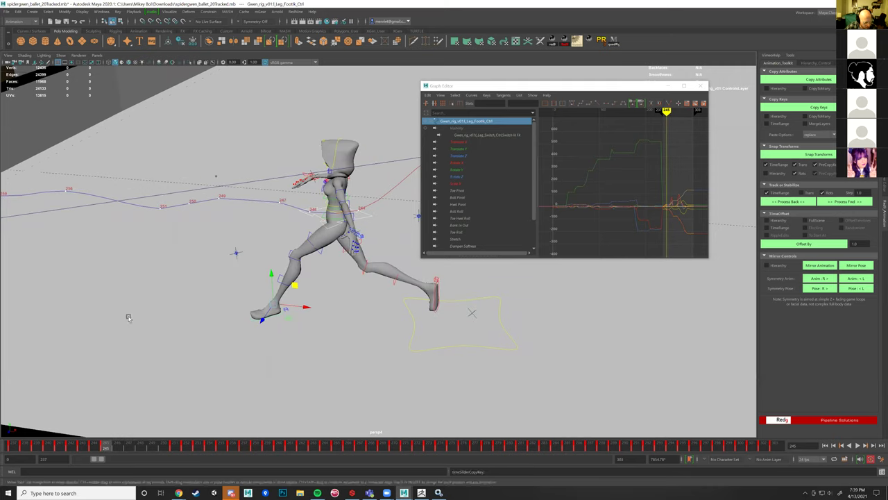
left_click(175, 444)
right_click(175, 444)
left_click(260, 298)
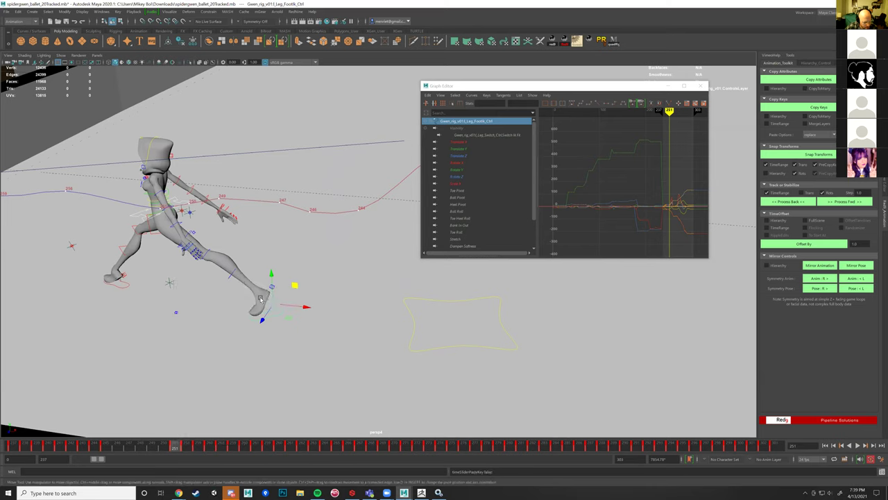
Step: Apply auto tangents to the left foot's Translate X, Y and Z keys at both ends of the contact, and scrub to check
left_click_drag(139, 448, 105, 448)
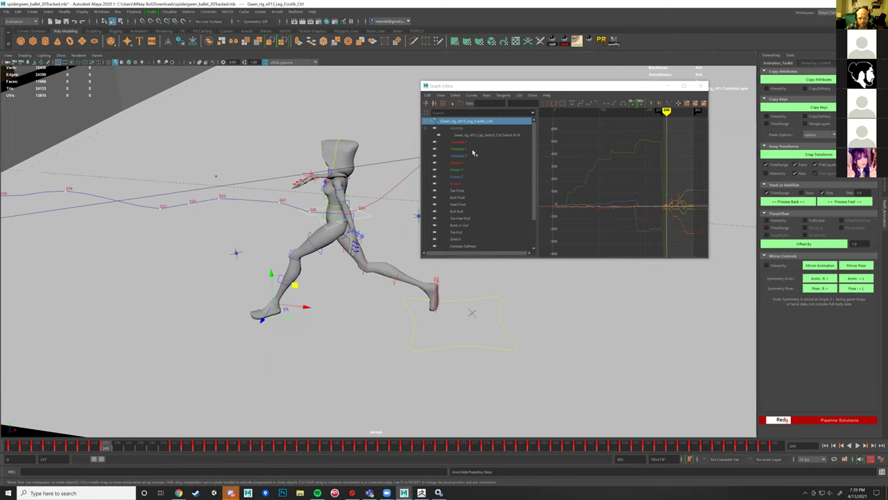
left_click_drag(462, 141, 461, 156)
middle_click_drag(639, 193, 620, 201, "alt")
right_click_drag(621, 201, 657, 181, "alt+shift")
middle_click_drag(656, 181, 593, 185, "alt")
scroll(601, 185, "up", 3)
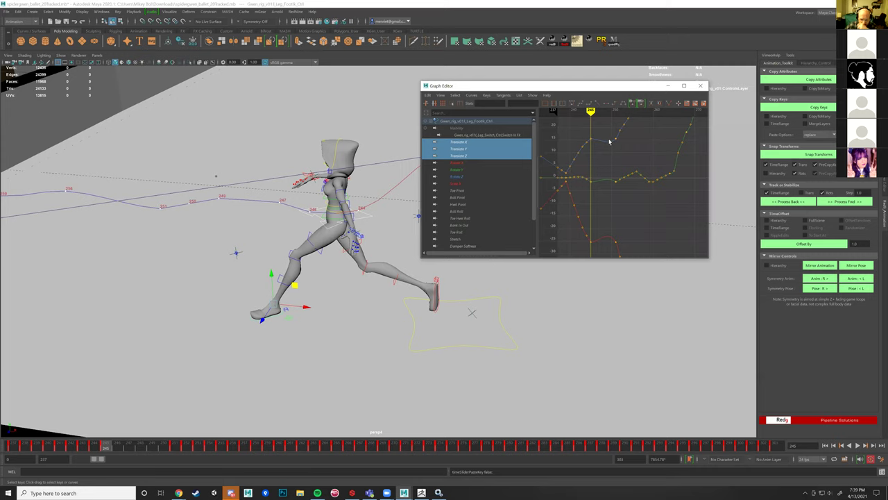
left_click_drag(583, 131, 632, 245)
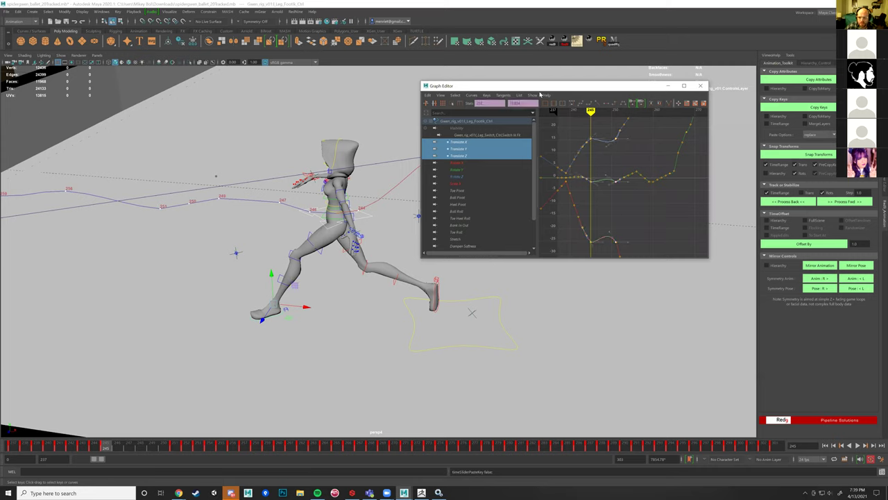
scroll(627, 195, "up", 2)
scroll(625, 189, "down", 4)
left_click(573, 103)
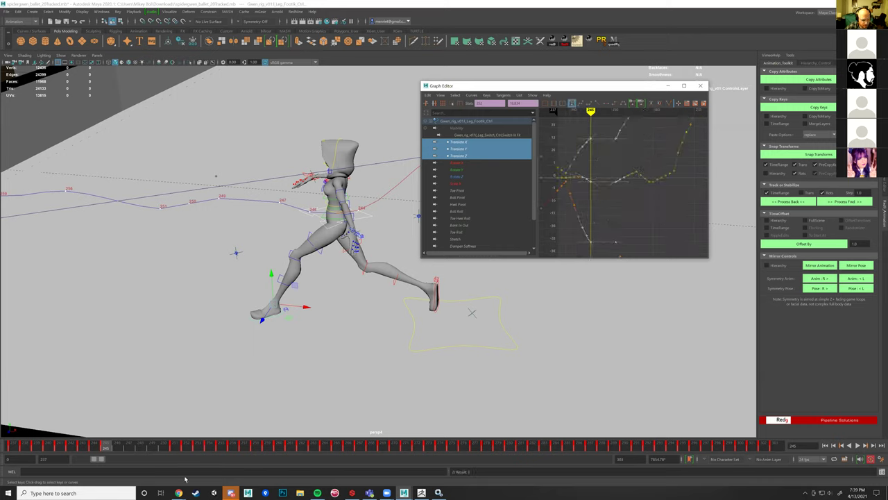
left_click_drag(109, 448, 141, 449)
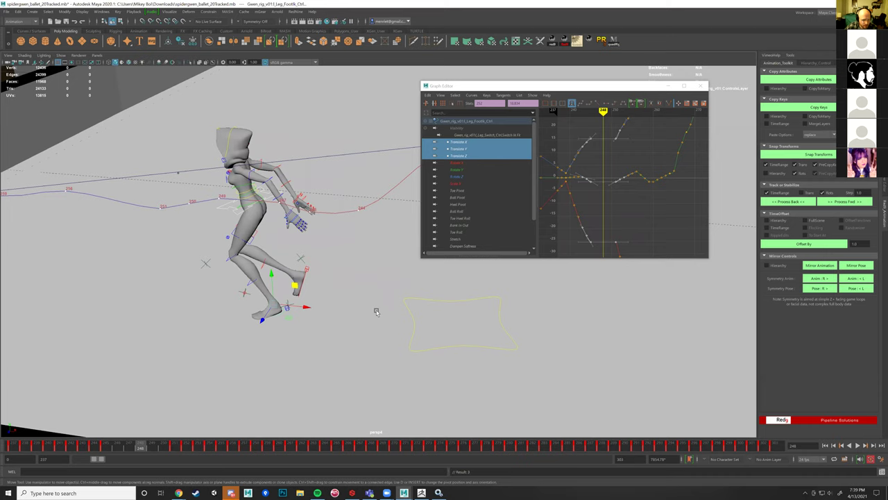
Step: Apply auto tangents to the left foot's Rotate X, Y and Z keys across the same contact
left_click_drag(461, 163, 462, 175)
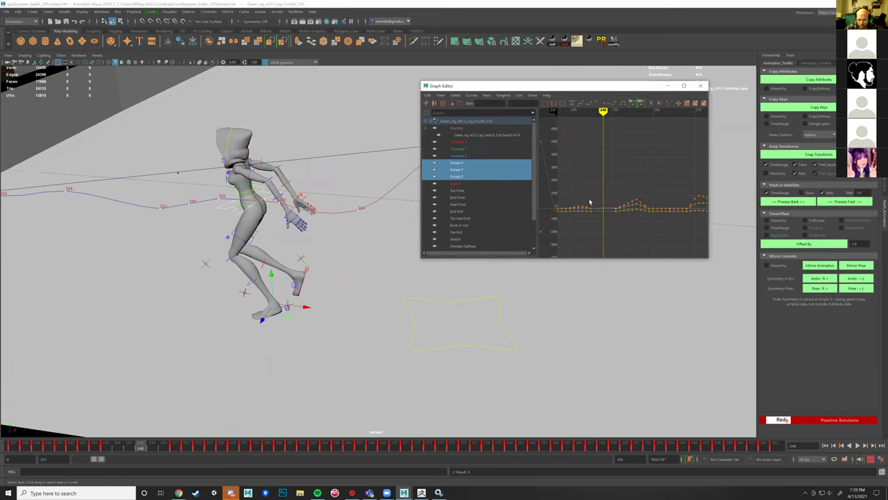
left_click_drag(590, 200, 622, 226)
left_click(571, 104)
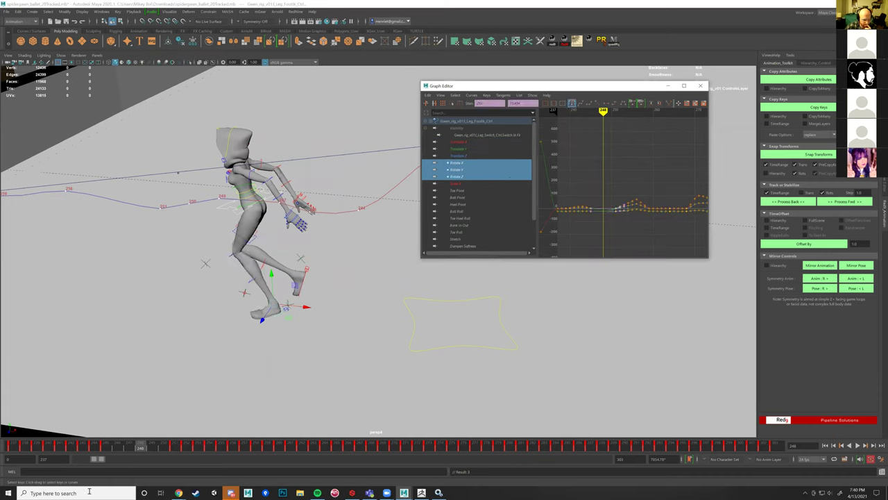
Step: Scrub the run up to the takeoff from a raised angle and play it back to review the foot contacts
mouse_move(119, 450)
left_mouse_down()
mouse_move(86, 442)
mouse_move(280, 443)
left_mouse_up()
right_click_drag(280, 377, 270, 299, "alt")
left_click_drag(343, 327, 322, 350, "alt")
mouse_move(271, 446)
left_mouse_down()
mouse_move(62, 417)
mouse_move(349, 442)
left_mouse_up()
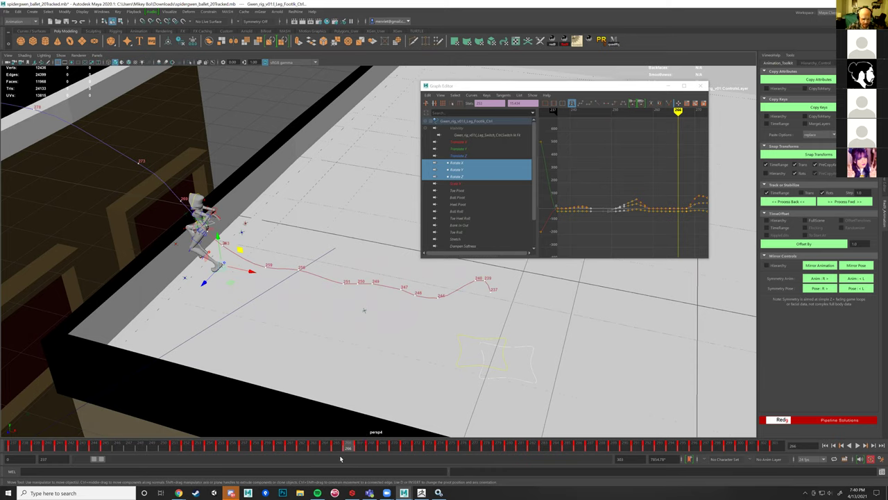
left_click_drag(341, 445, 126, 419)
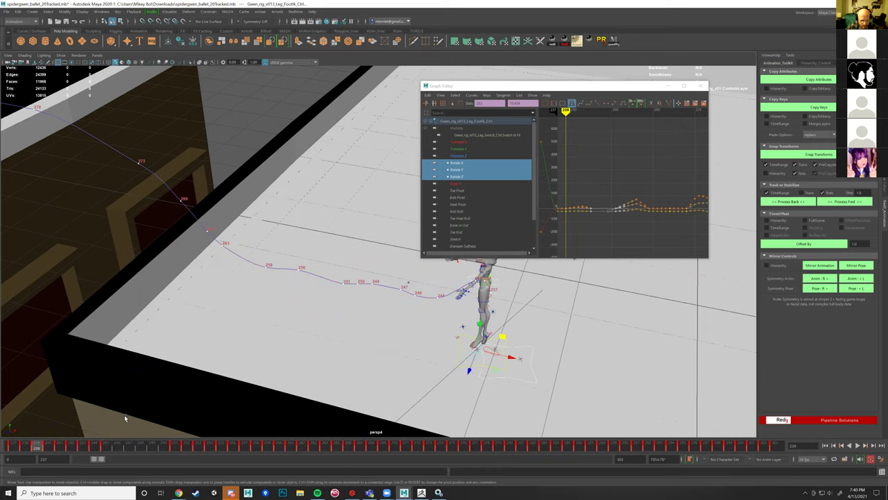
key("alt+v")
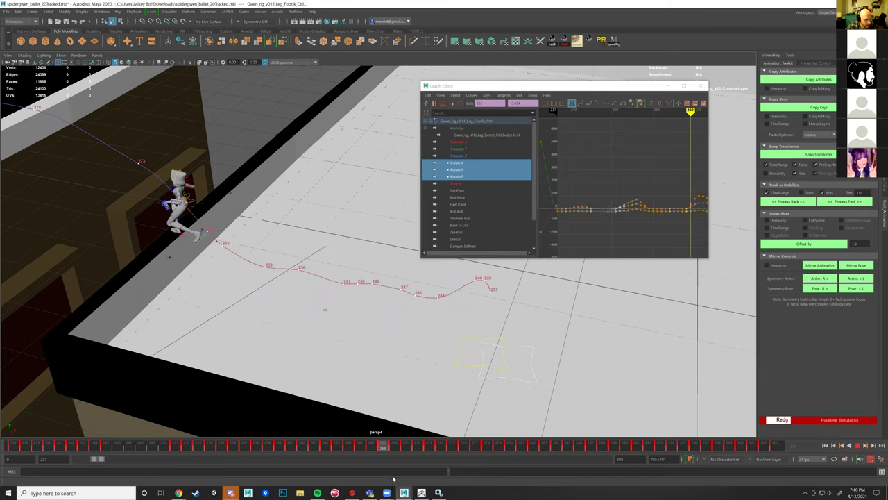
Step: Play back and scrub the jump between the rooftops from raised and side angles to review the root's arc
key("alt+v")
scroll(390, 432, "down", 3)
key("alt+v")
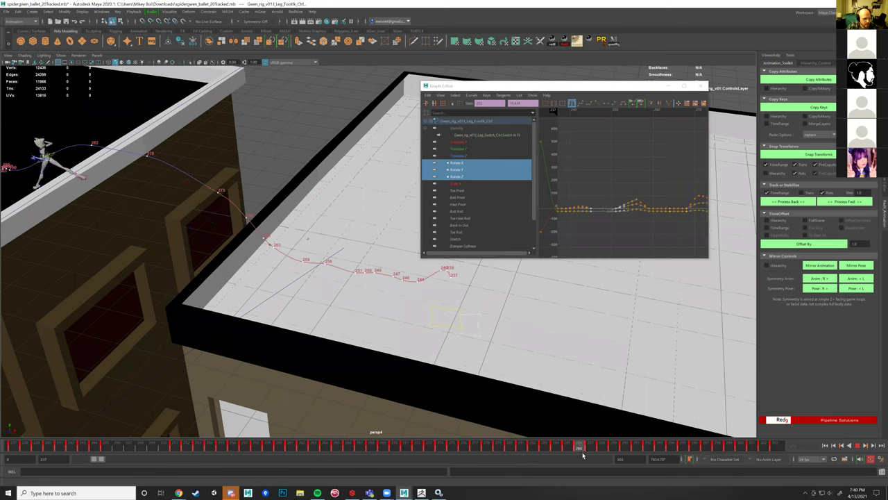
key("alt+v")
key("alt+v")
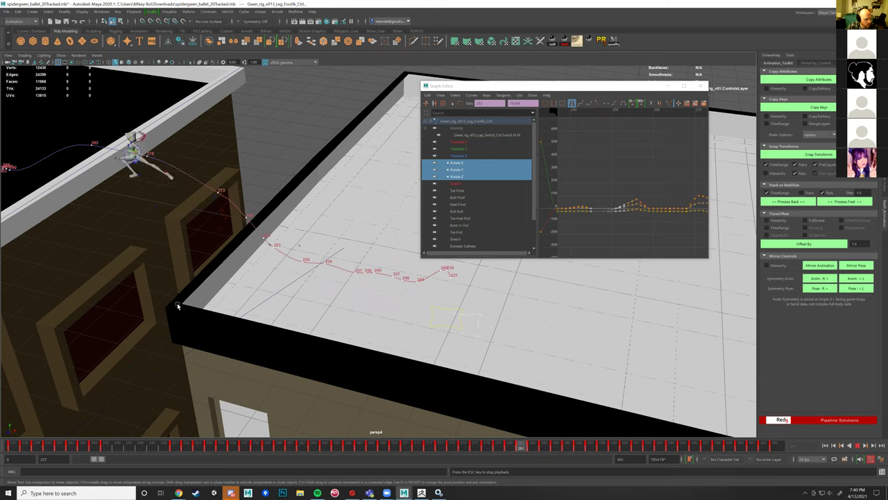
middle_click_drag(177, 306, 299, 318, "alt")
left_click_drag(300, 317, 360, 257, "alt")
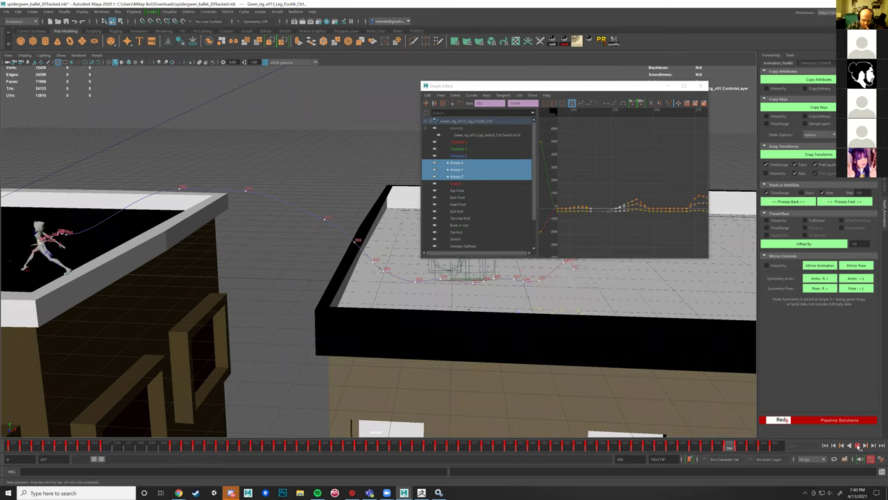
key("Escape")
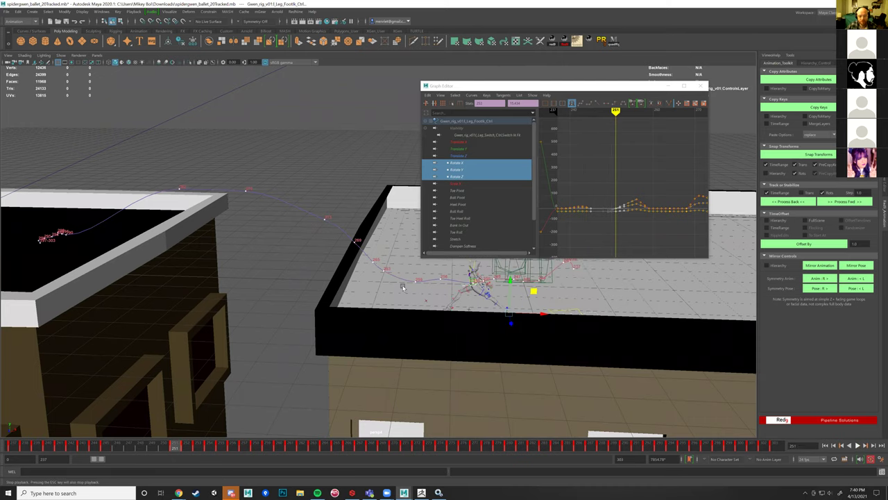
left_click(331, 231)
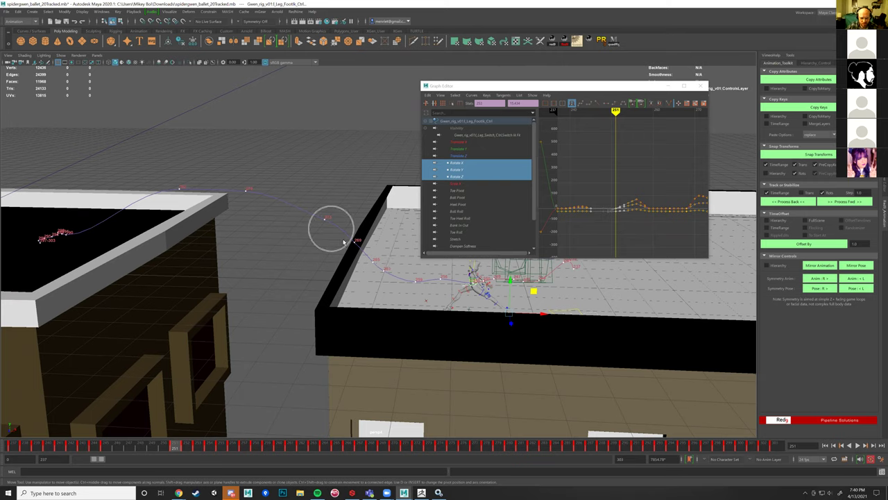
left_click(343, 241)
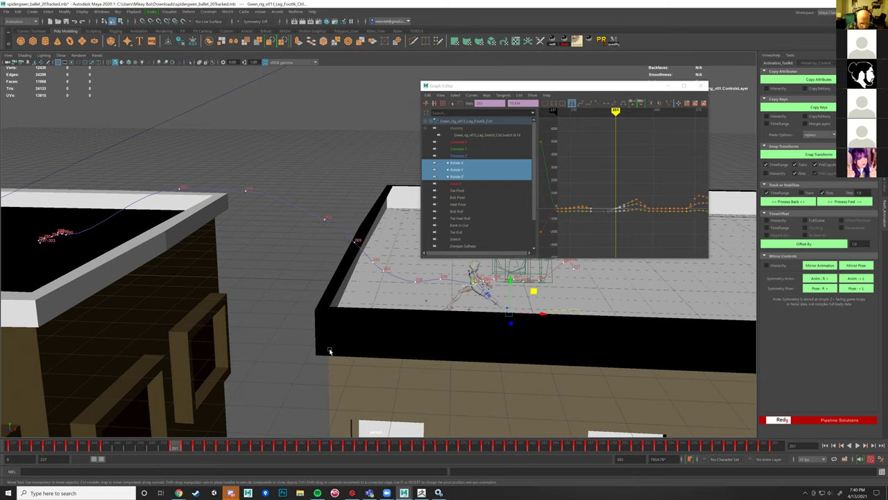
left_click_drag(213, 451, 556, 446)
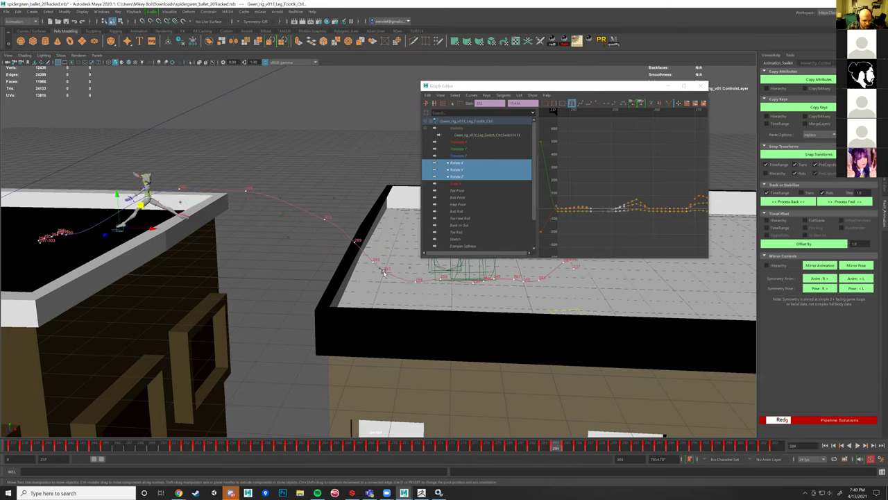
Step: Delete the root's motion trail from the scene and check the rooftops without it
left_click(345, 240)
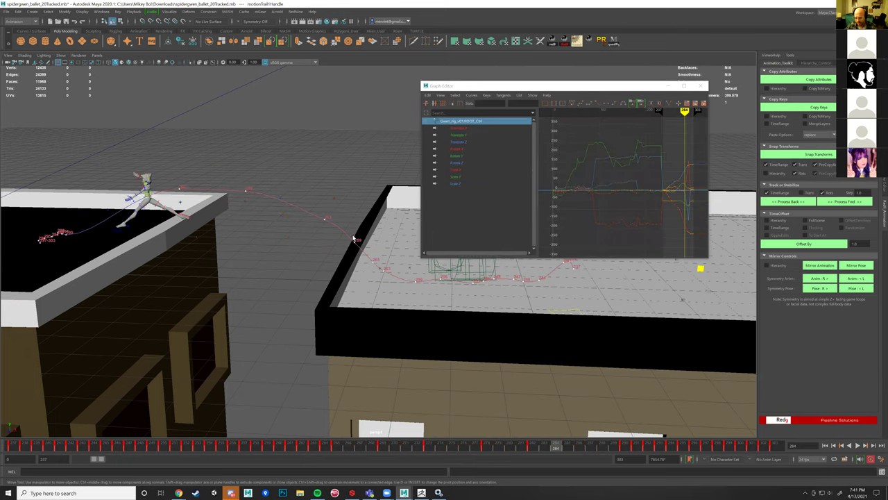
key("Delete")
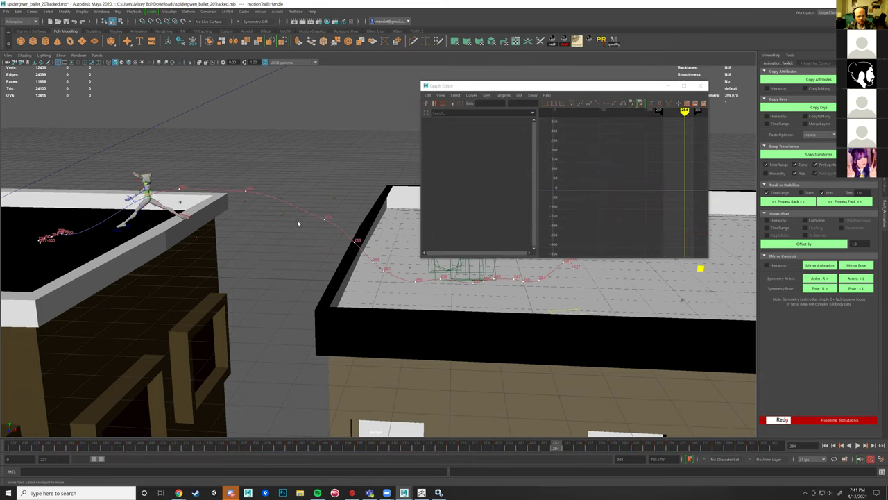
scroll(309, 214, "down", 2)
left_click_drag(313, 231, 283, 184, "alt")
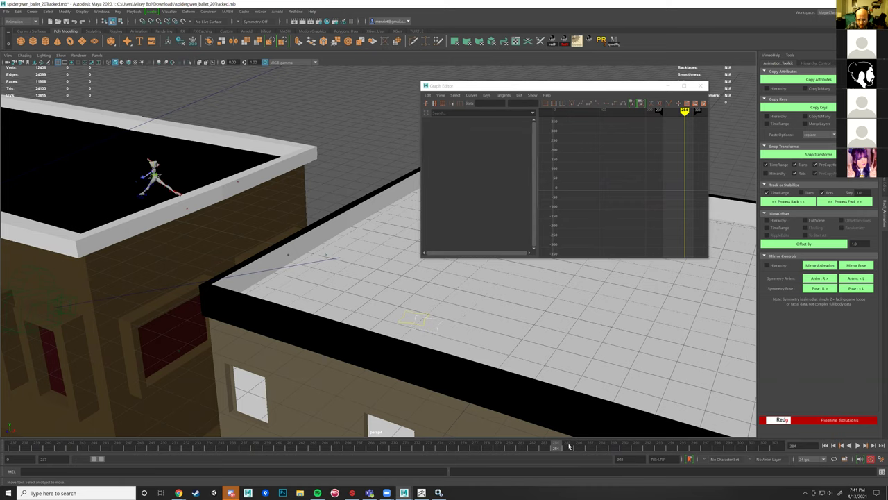
Step: Save the scene in the Downloads folder as a new version named spidergwen_ballet_20Tracked2.mb
left_click(6, 12)
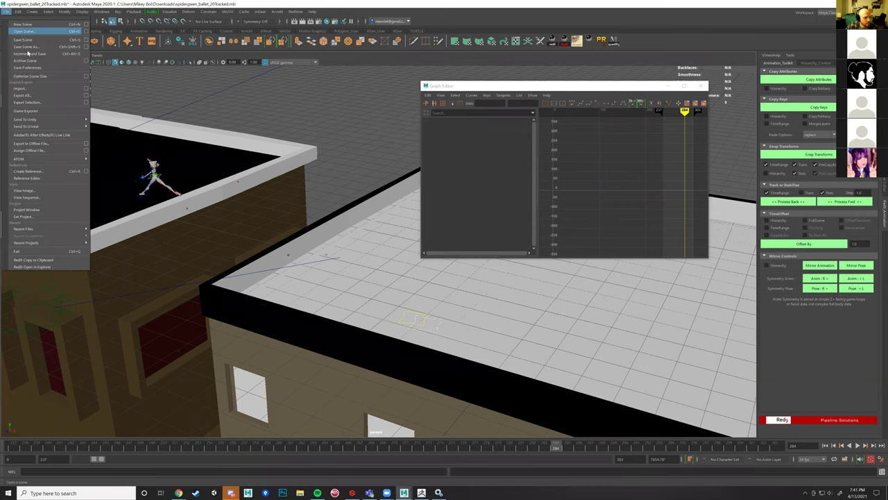
left_click(28, 46)
left_click(386, 419)
type("20Tracked2.mb")
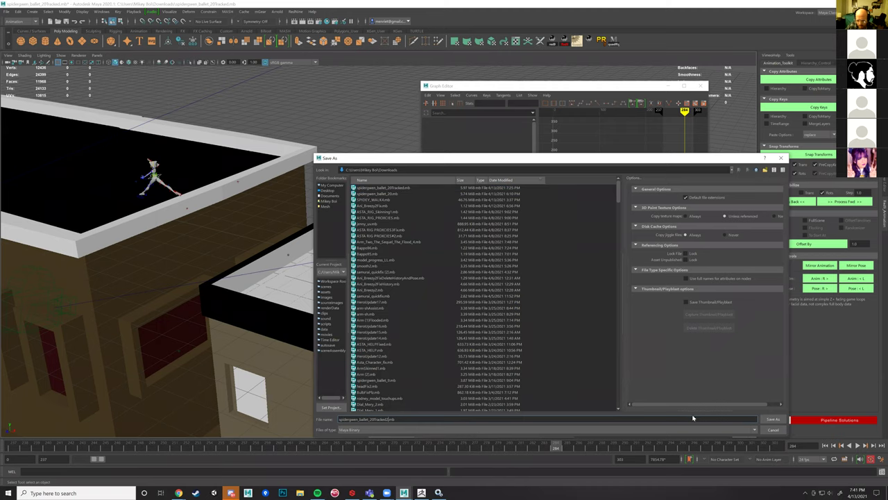
left_click(772, 420)
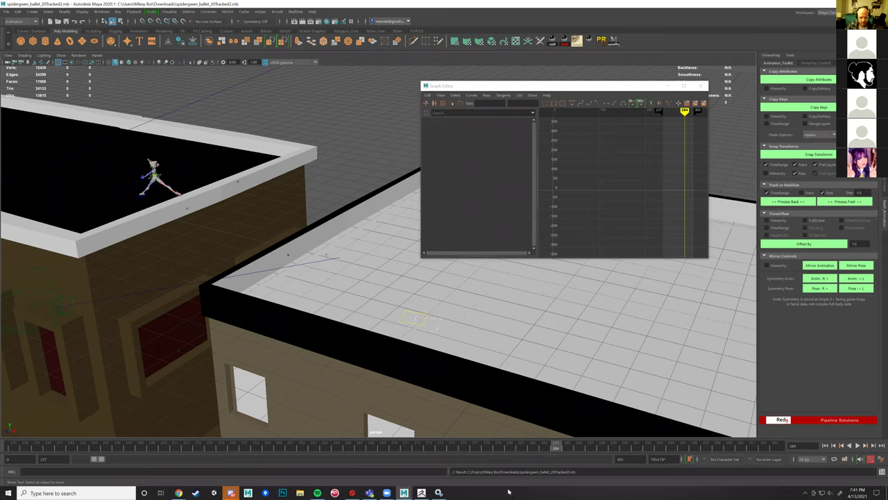
Step: Extend the playback range back to start at frame 0, and scrub through the animation to review it
left_click_drag(535, 445, 4, 381)
key("alt+v")
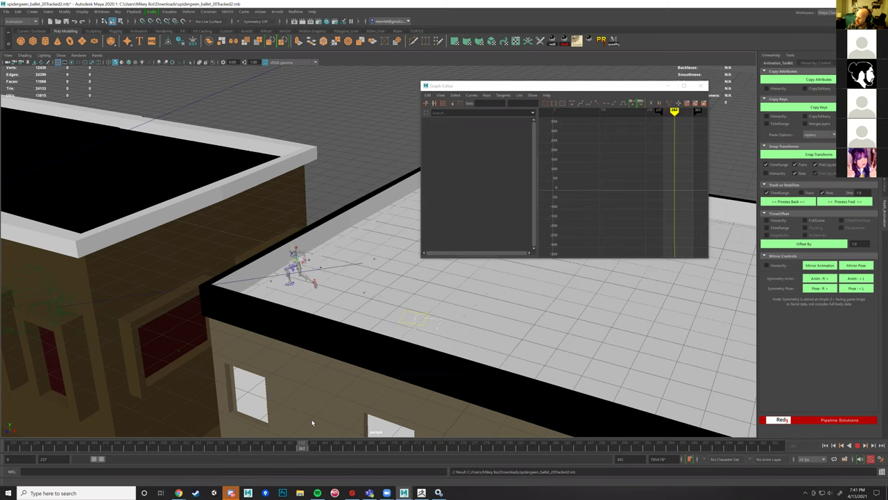
left_click_drag(386, 444, 59, 416)
left_click_drag(94, 460, 65, 460)
left_click_drag(588, 447, 522, 445)
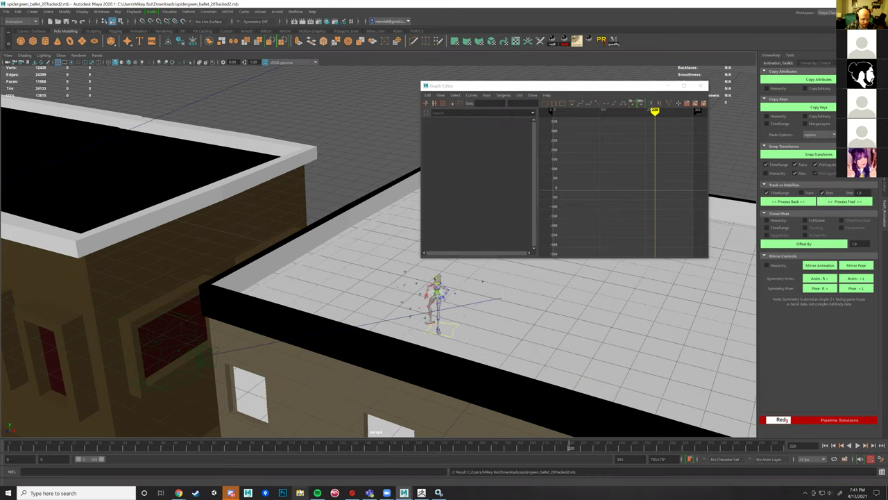
Step: Switch to Discord's art-sharing-channel with a File Explorer window placed beside the messages, and browse the posts
left_click(299, 493)
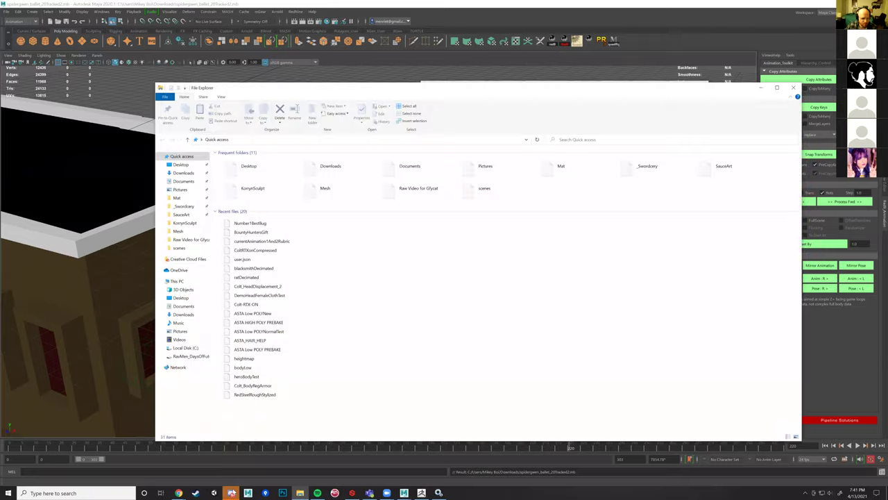
left_click(231, 493)
left_click(300, 492)
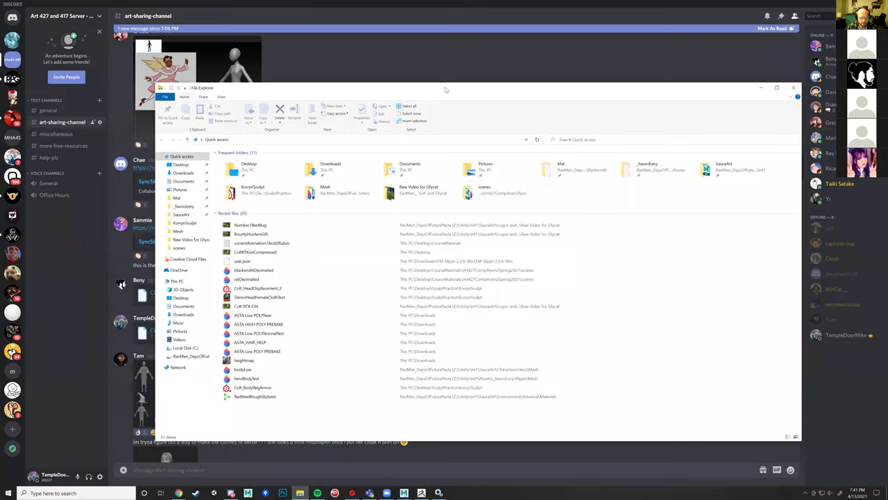
left_click_drag(455, 91, 676, 99)
scroll(295, 340, "down", 15)
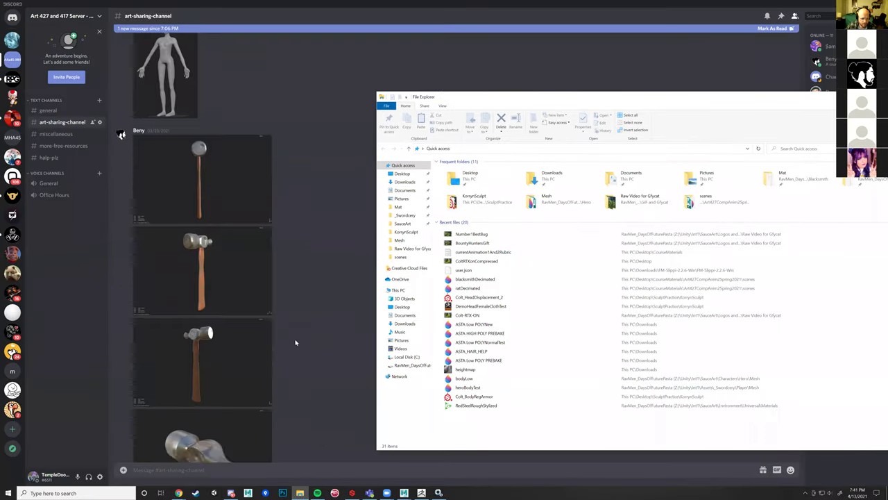
scroll(295, 341, "down", 10)
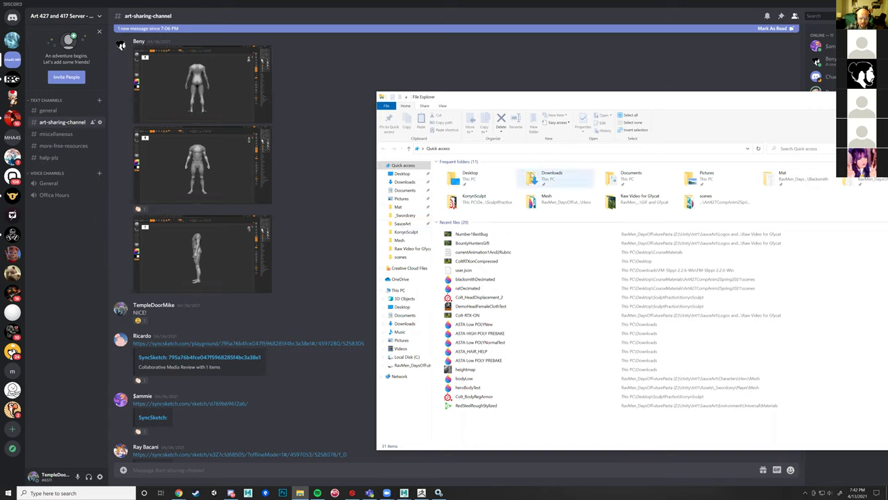
Step: Upload spidergwen_ballet_20Tracked2.mb from the Downloads folder to art-sharing-channel without a comment, and go to the newest post
double_click(538, 181)
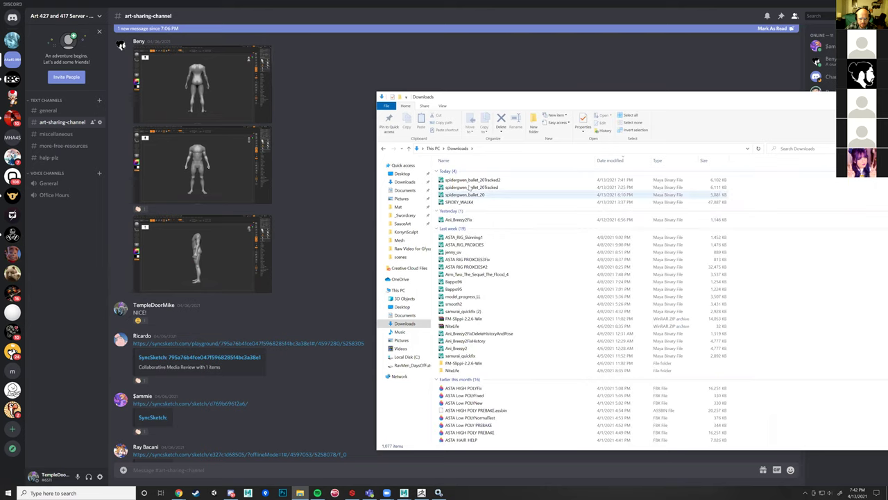
left_click(479, 180)
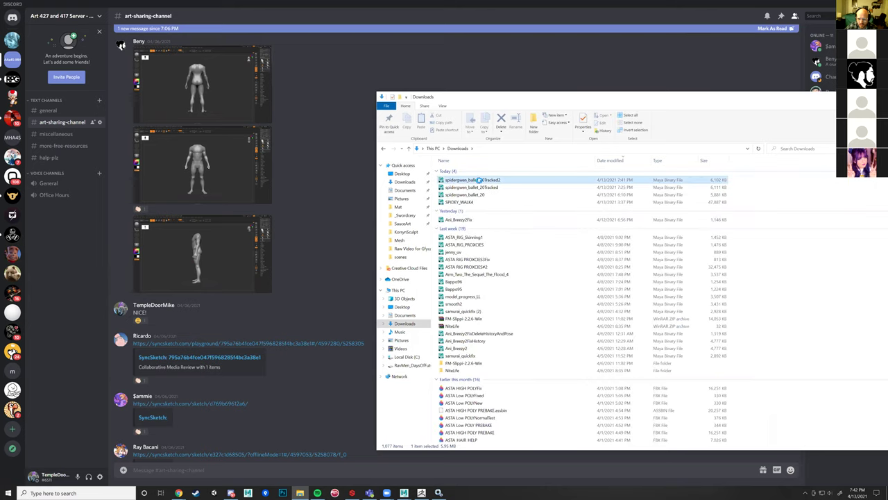
left_click_drag(472, 180, 363, 390)
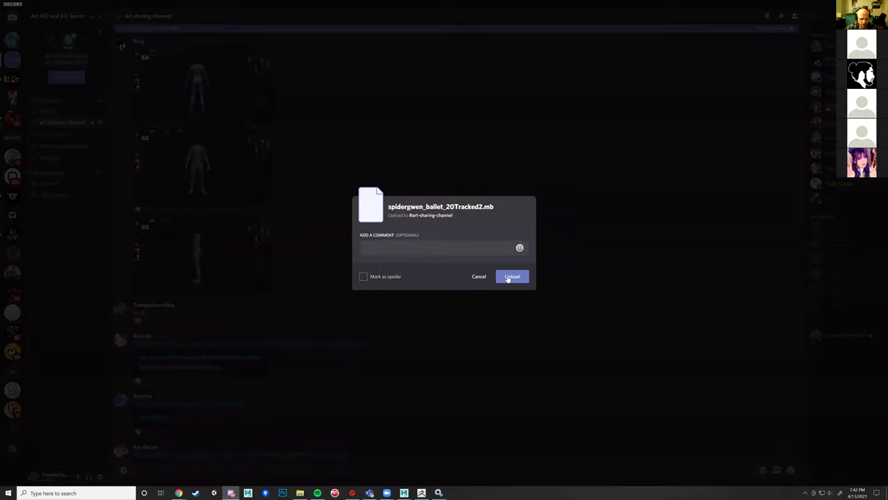
left_click(509, 277)
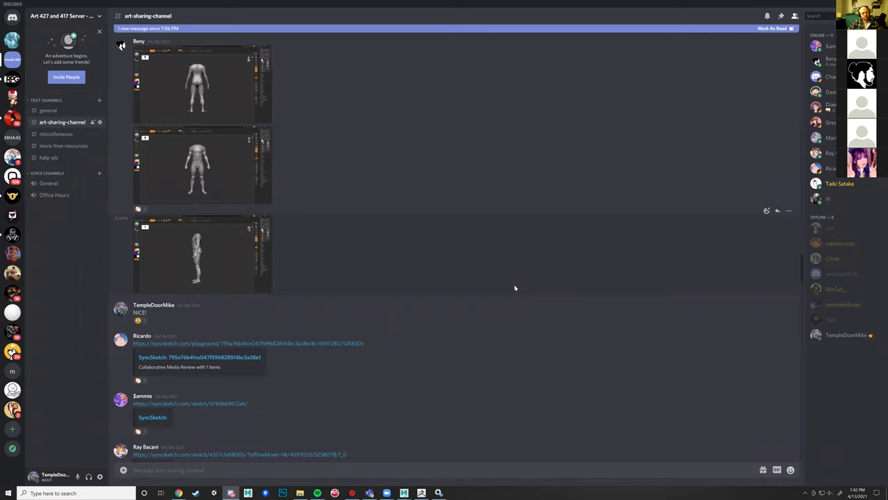
scroll(515, 288, "down", 10)
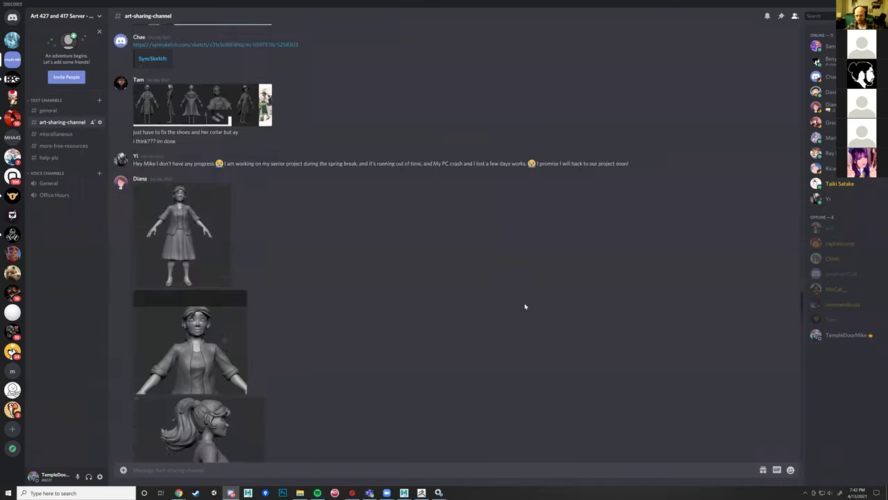
scroll(526, 304, "down", 15)
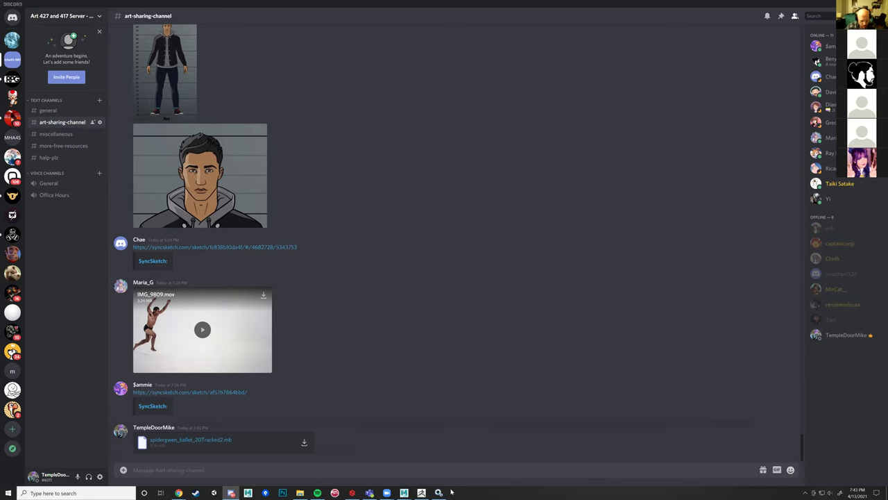
Step: Switch back to Maya, start opening another scene and list the computer's drives in the file browser
left_click(300, 493)
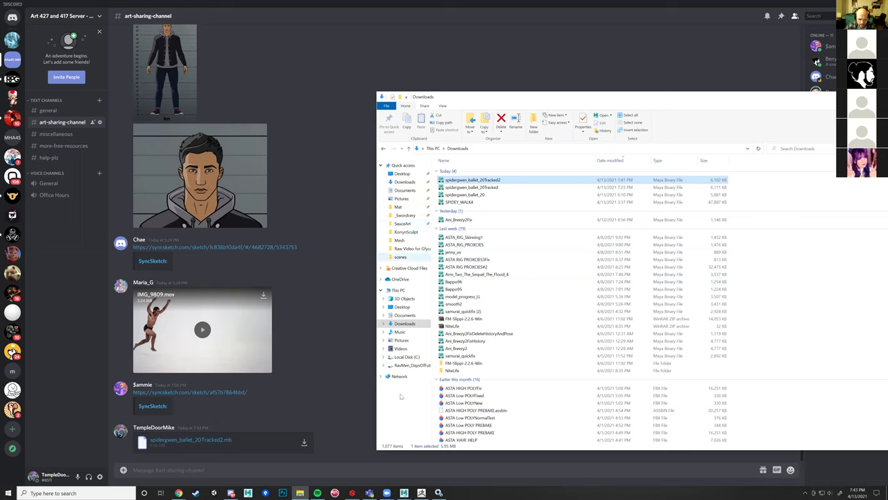
left_click(404, 493)
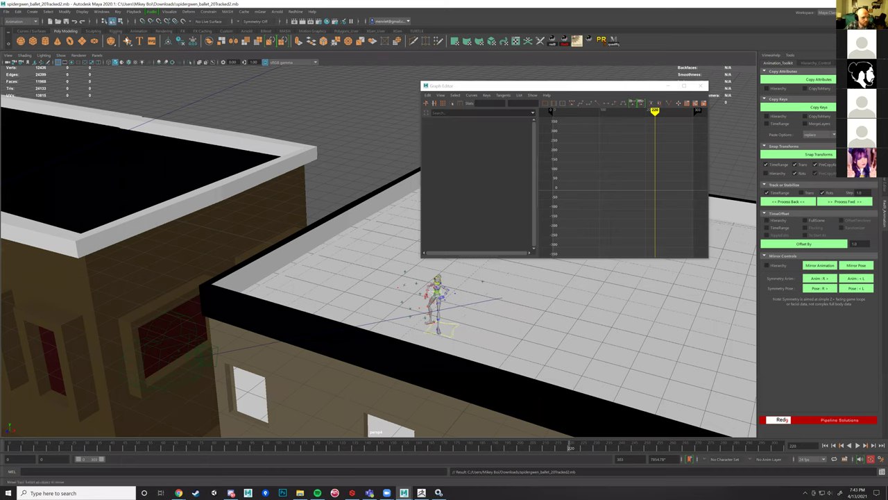
left_click(6, 12)
left_click(40, 32)
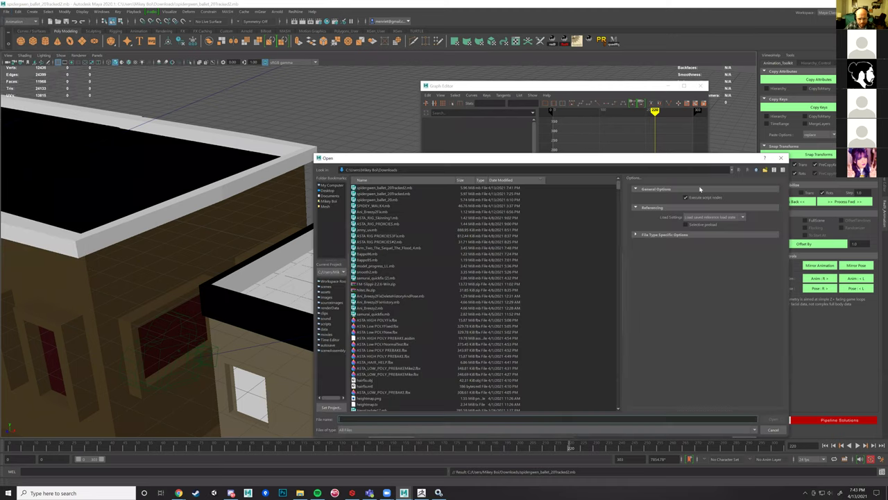
left_click(757, 171)
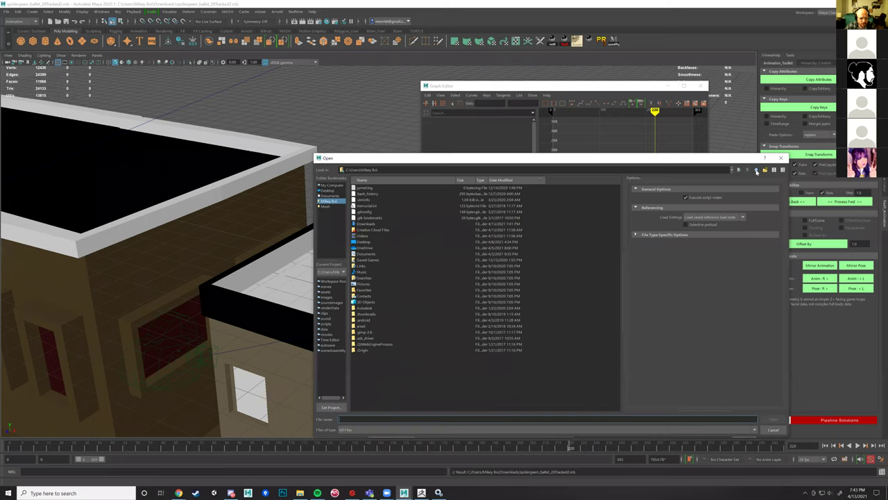
left_click(757, 171)
left_click(757, 171)
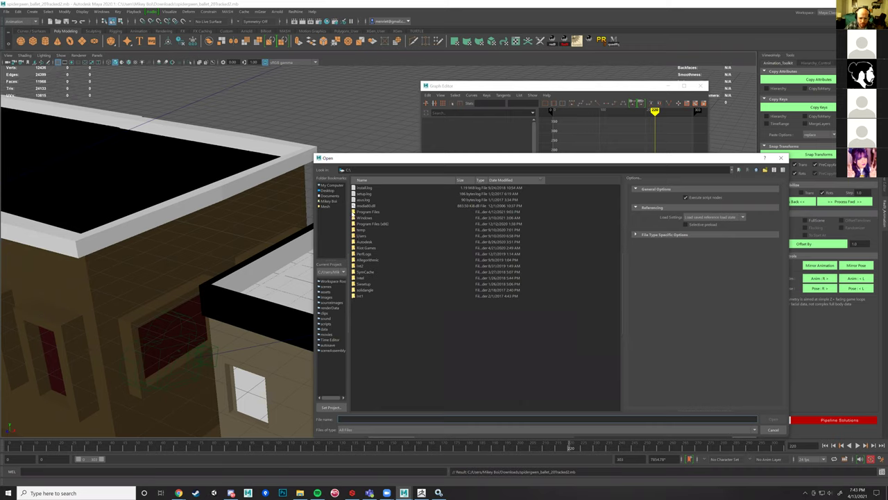
left_click(332, 184)
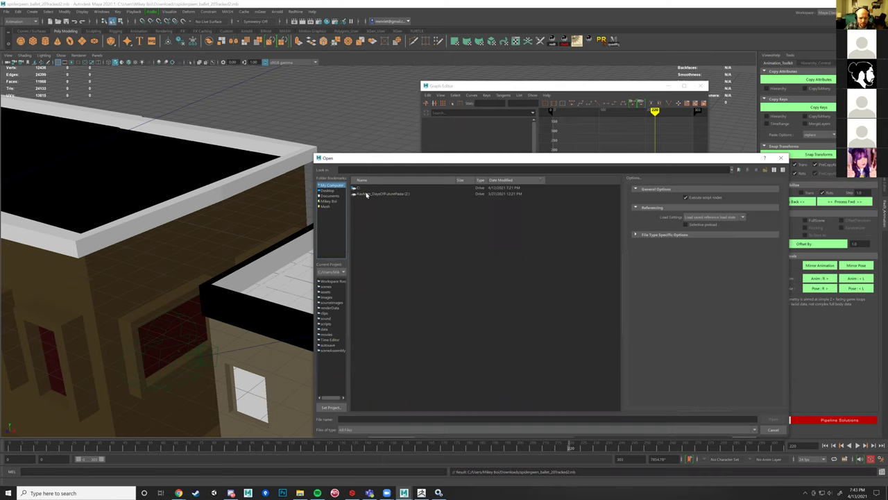
Step: Browse on the Z drive from the Unity project folder through SauceArt and Characters to the Hero's Animation folder
double_click(365, 193)
double_click(362, 350)
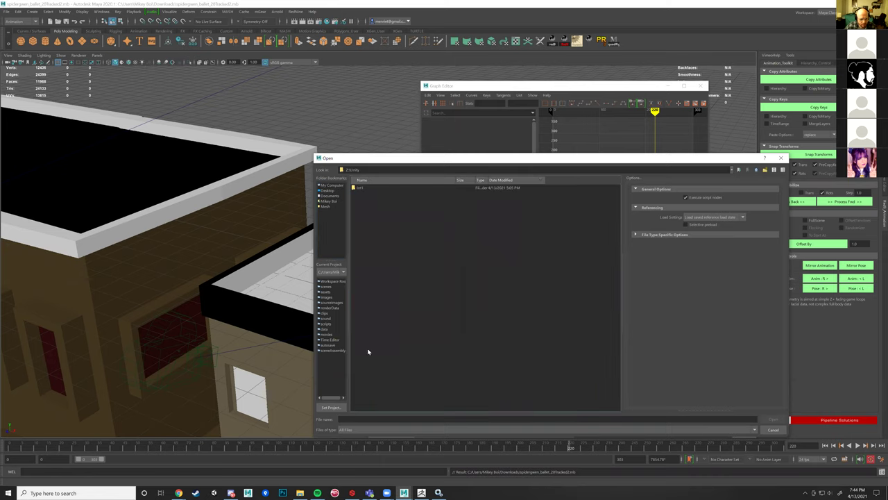
double_click(359, 189)
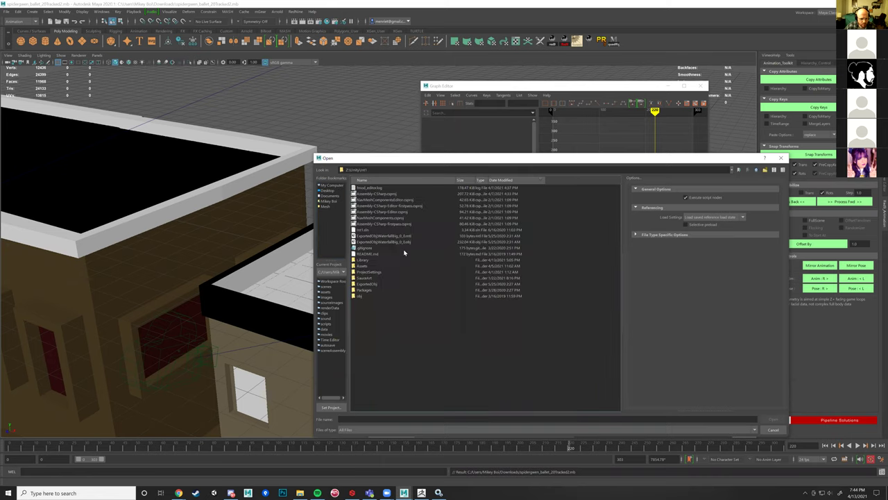
double_click(366, 278)
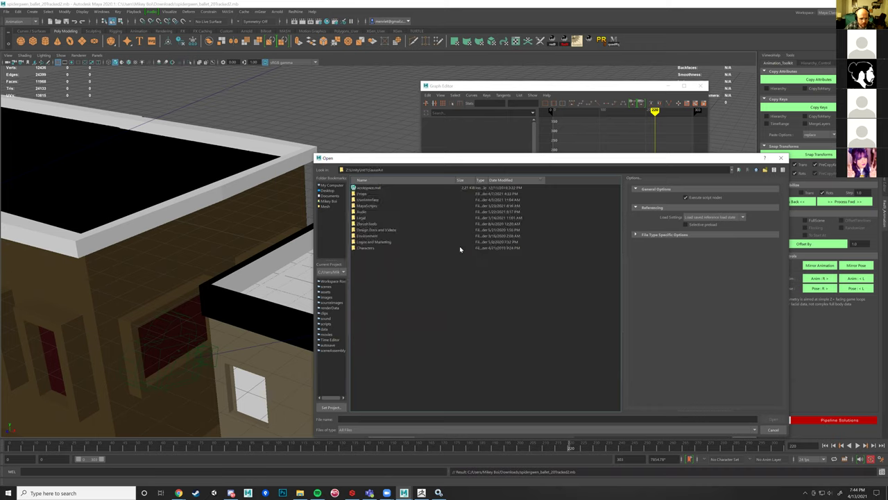
double_click(368, 248)
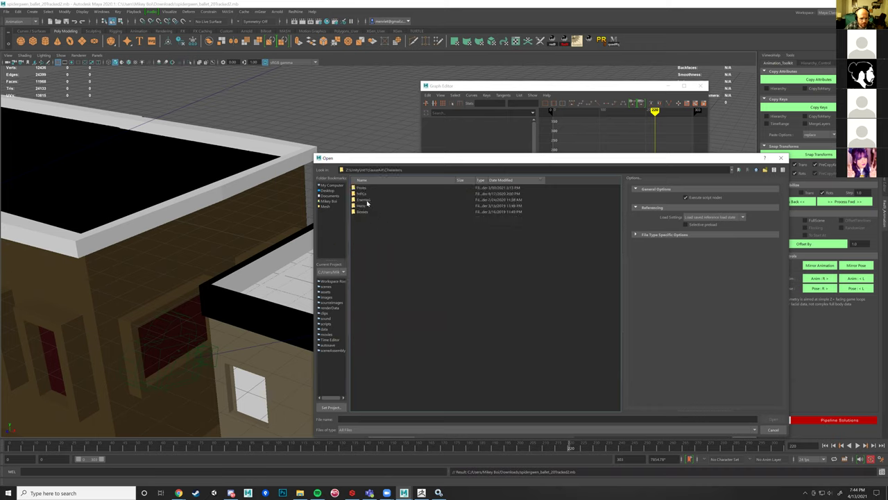
double_click(367, 206)
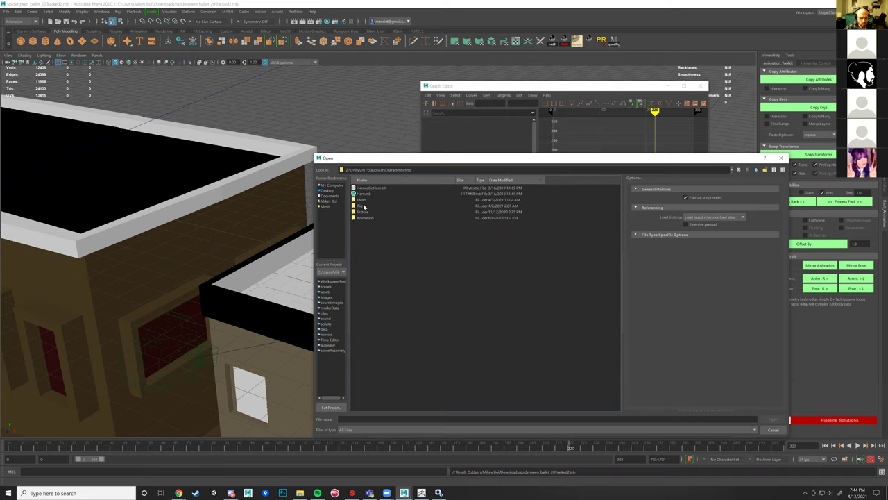
double_click(366, 218)
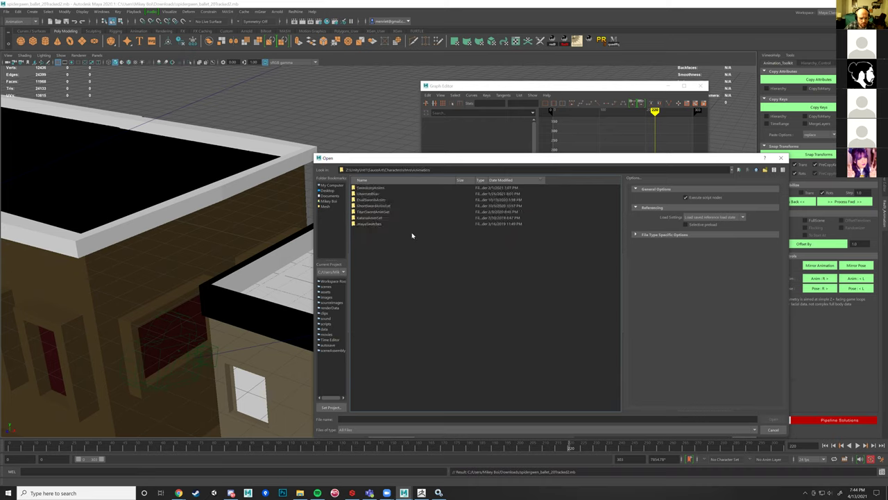
Step: Open navWalkF.mb from the UnarmedNav folder, accepting the student version notice
double_click(369, 194)
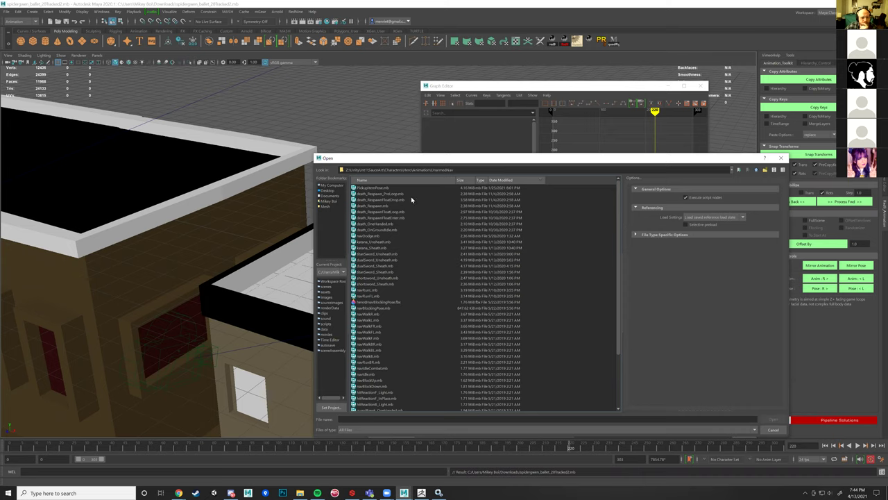
scroll(392, 222, "down", 4)
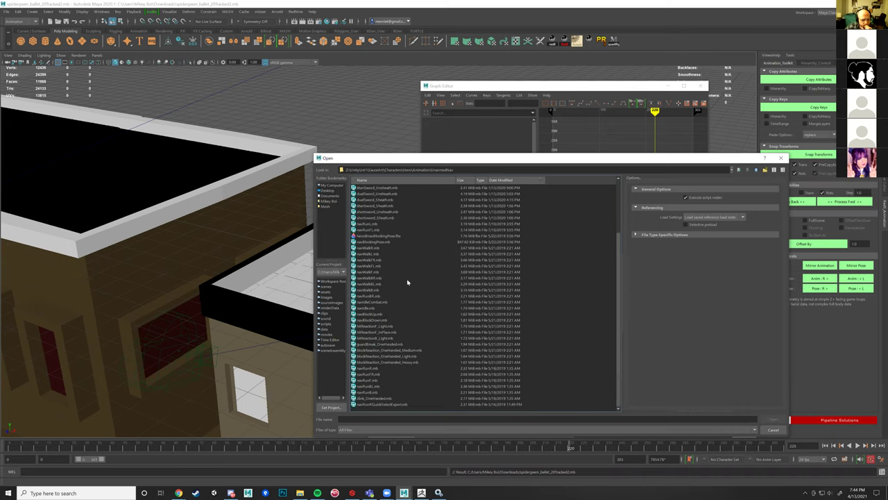
left_click(373, 272)
left_click(773, 419)
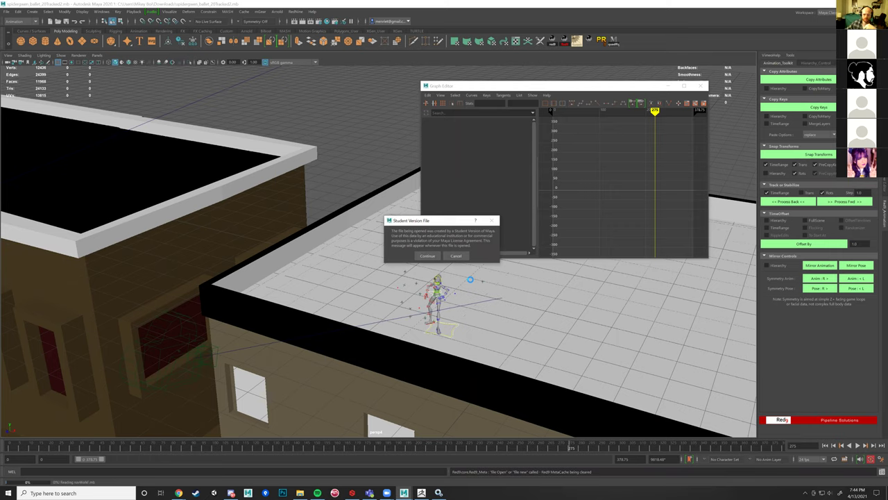
left_click(427, 256)
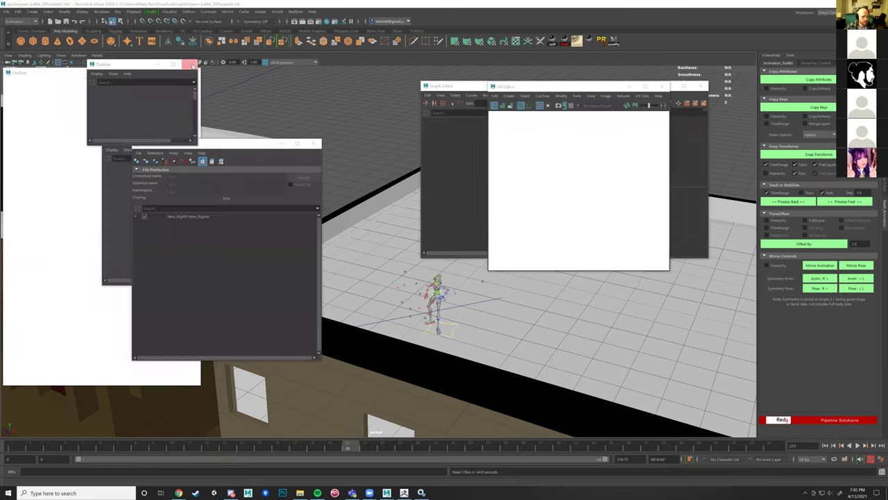
Step: Close the Reference Editor and the extra Outliner window, and unhide the hero's character mesh
left_click(316, 144)
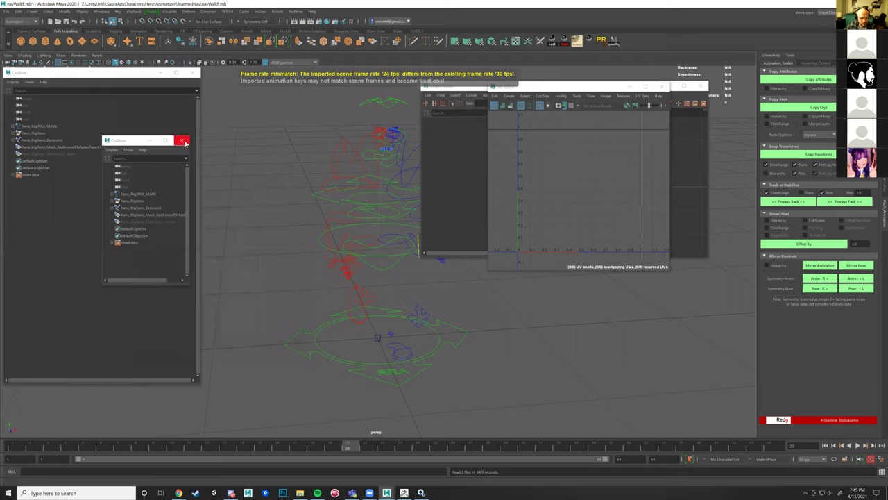
left_click(185, 142)
left_click_drag(355, 220, 381, 262, "alt")
scroll(379, 251, "down", 5)
middle_click_drag(376, 242, 375, 270, "alt")
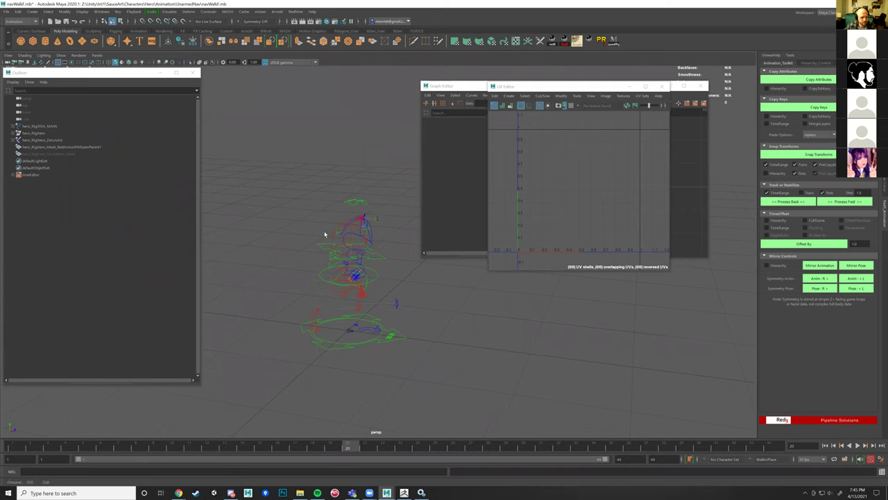
left_click(74, 154)
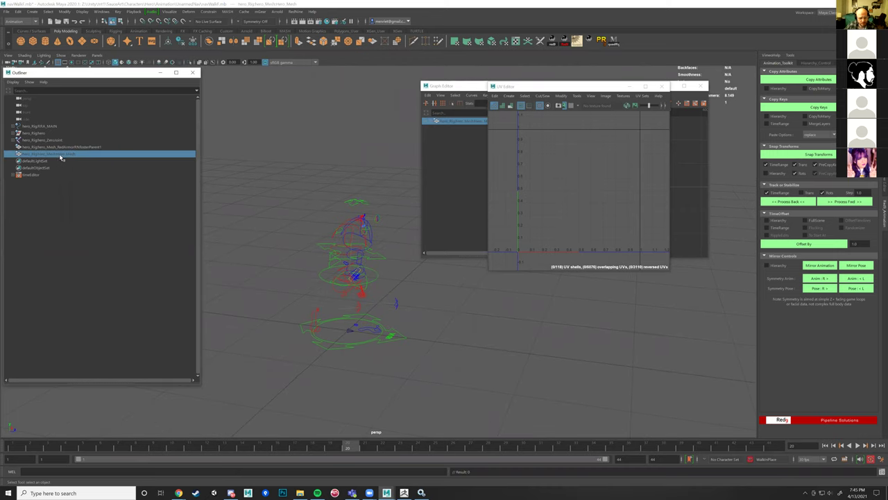
key("shift+h")
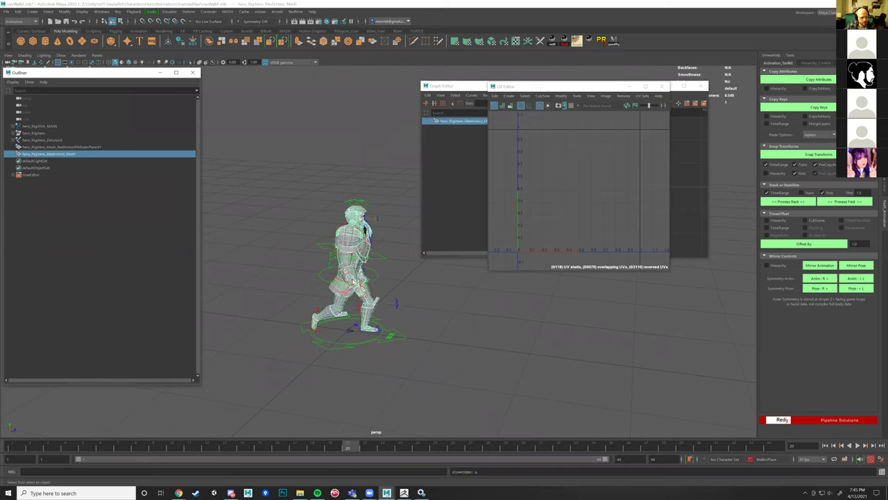
left_click(716, 288)
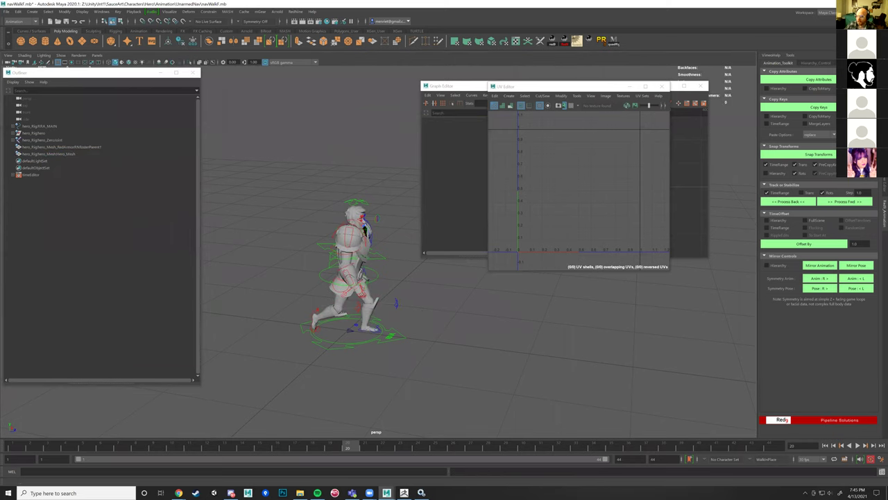
Step: Show the scene's animation layers, play the walk cycle in place, and return to frame 1
left_click(883, 186)
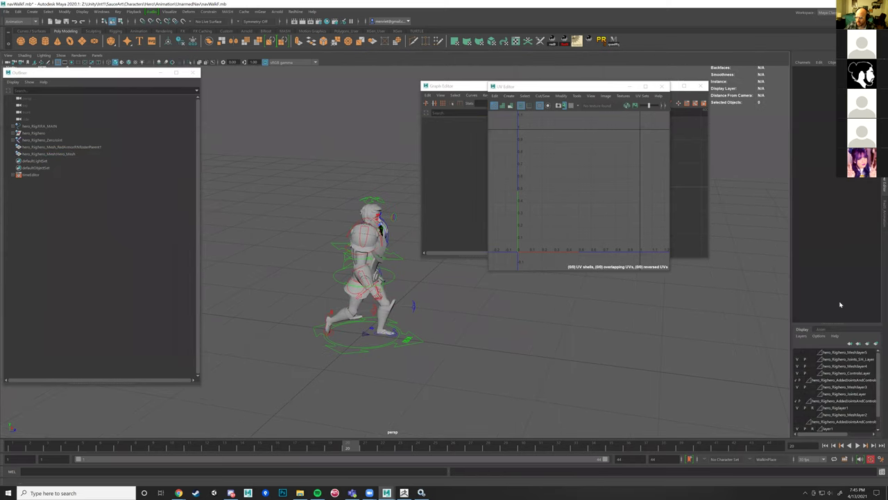
left_click(821, 329)
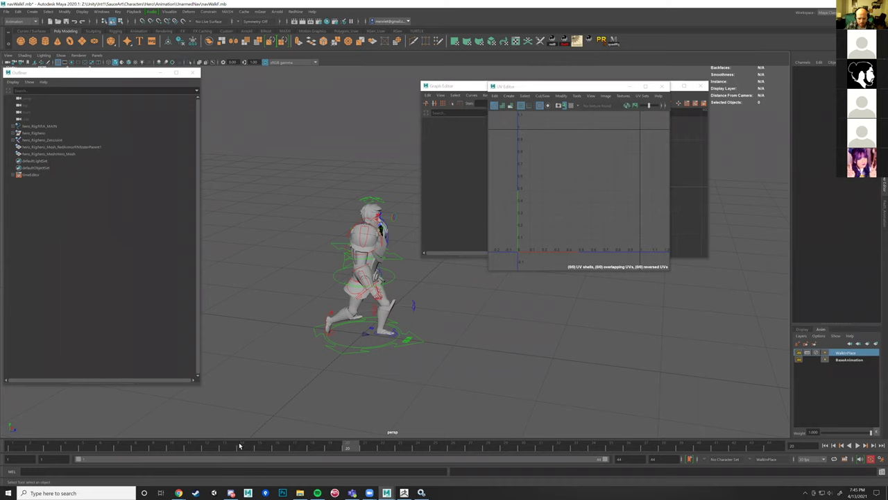
left_click_drag(141, 447, 73, 441)
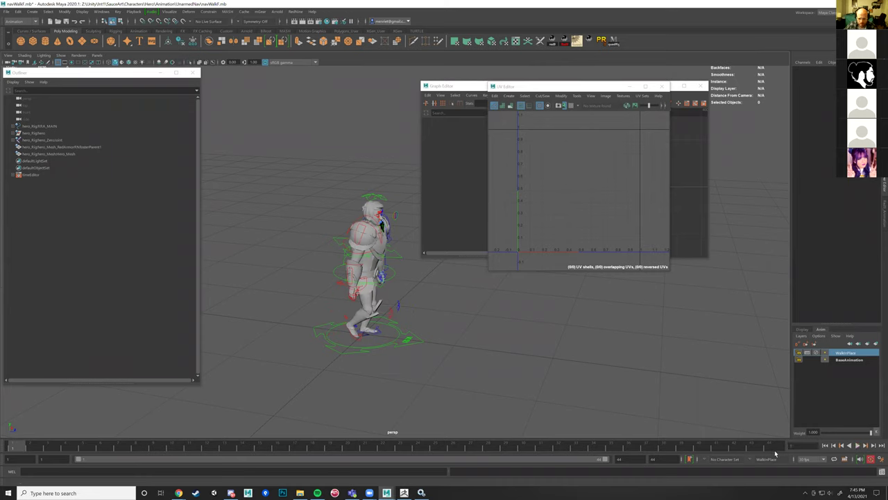
left_click(858, 445)
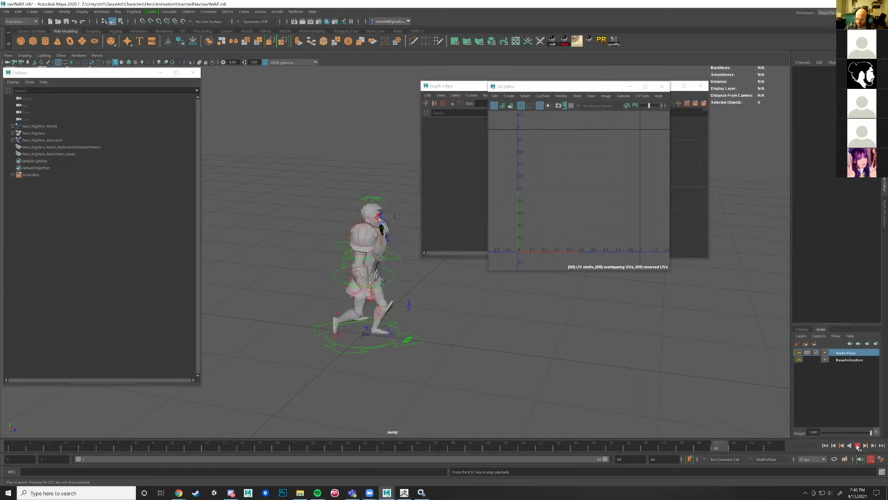
left_click(858, 447)
mouse_move(20, 445)
left_mouse_down()
mouse_move(104, 445)
mouse_move(12, 445)
left_mouse_up()
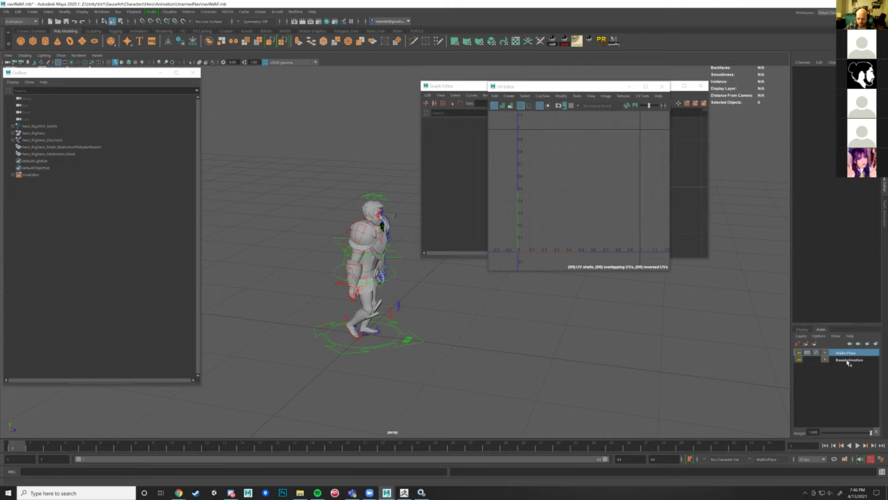
left_click_drag(39, 447, 13, 448)
Step: Select the root control circling the hero's waist
right_click_drag(490, 399, 446, 306, "alt")
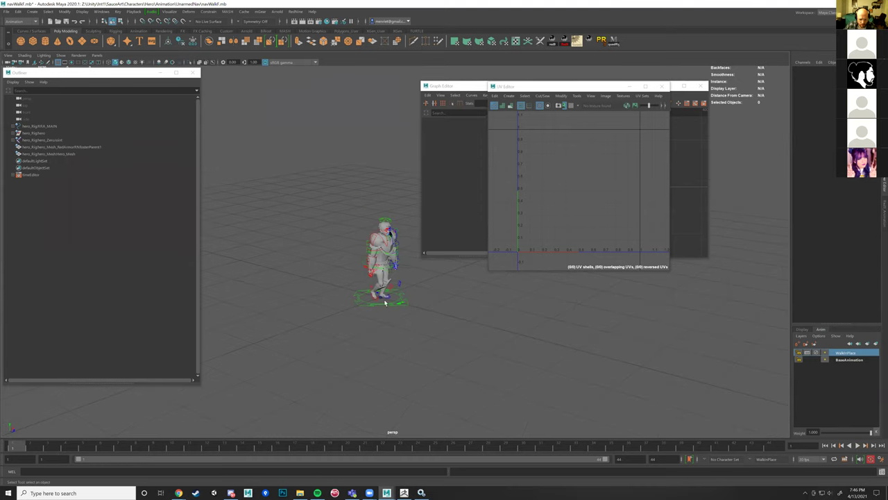
left_click_drag(368, 270, 340, 274, "alt")
right_click_drag(340, 274, 368, 276, "alt")
left_click_drag(327, 276, 353, 278, "alt")
right_click_drag(353, 277, 366, 269, "alt")
scroll(365, 267, "up", 2)
left_click(353, 278)
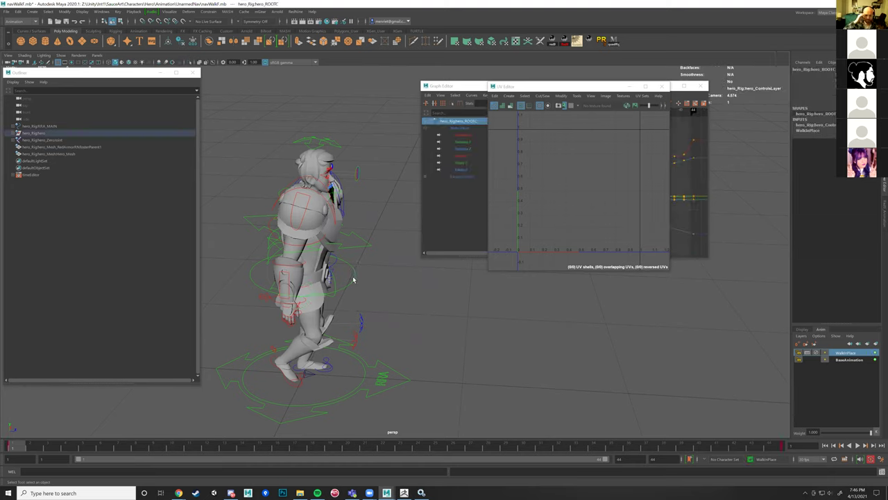
Step: Close the UV Editor covering the Graph Editor, and narrow the Outliner window to free up the viewport
left_click_drag(395, 322, 416, 333, "alt")
middle_click_drag(416, 333, 458, 337, "alt")
scroll(459, 337, "up", 3)
left_click_drag(458, 337, 442, 339, "alt")
scroll(442, 338, "down", 4)
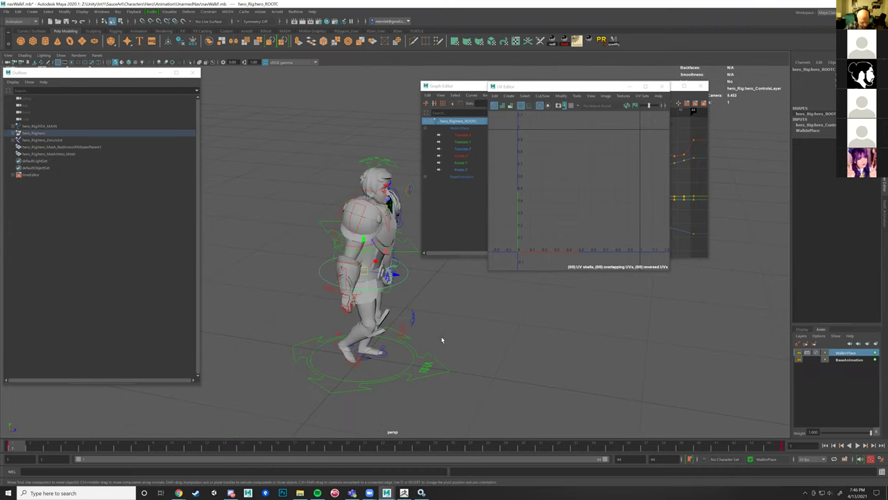
scroll(452, 340, "up", 2)
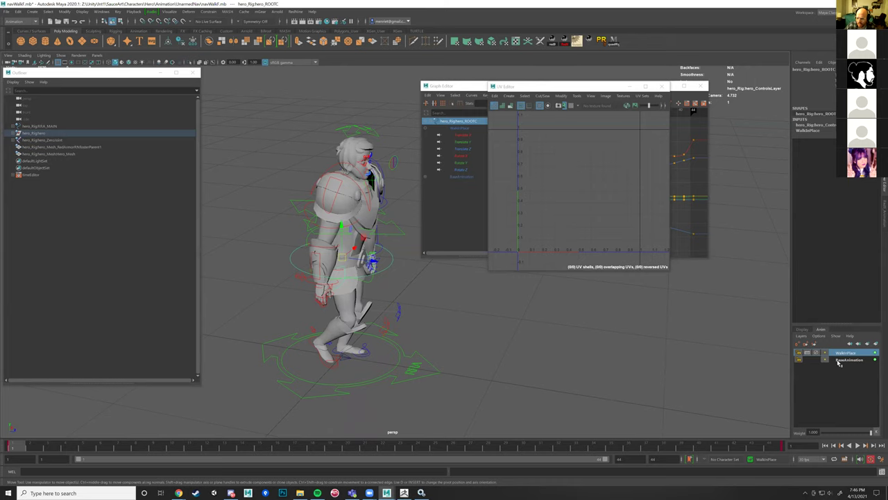
scroll(573, 388, "down", 6)
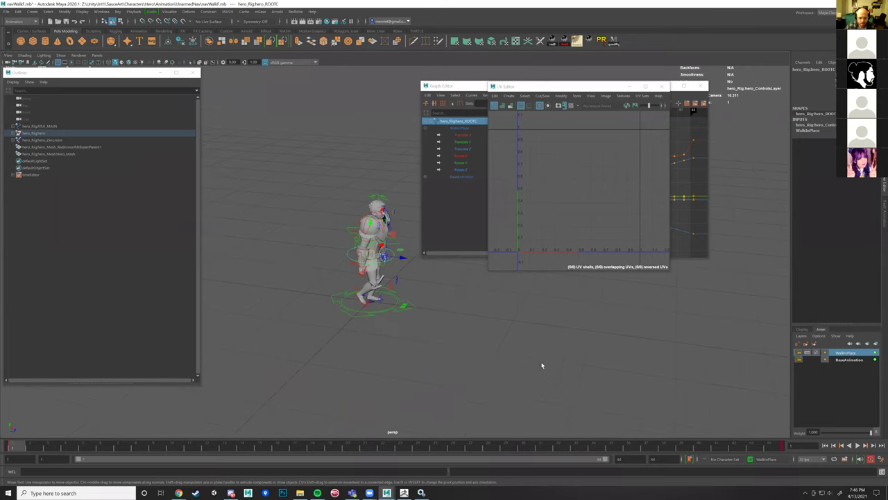
middle_click_drag(530, 275, 455, 288, "alt")
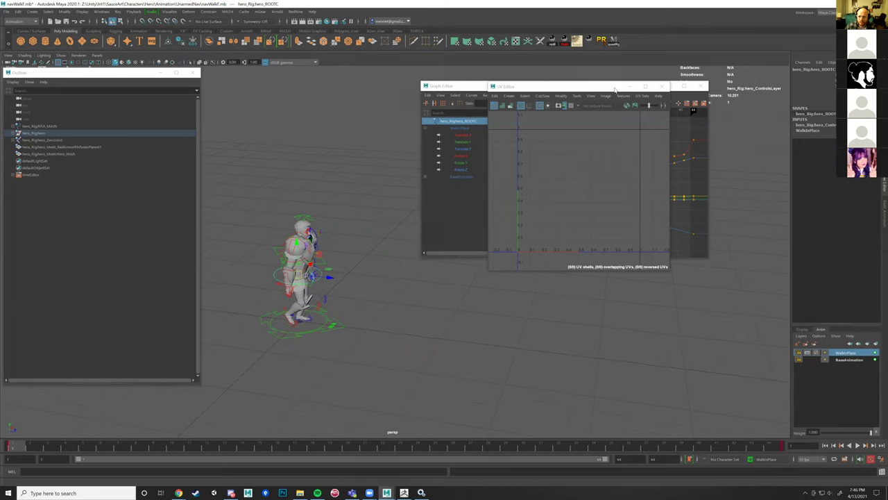
left_click_drag(614, 89, 727, 78)
left_click(774, 76)
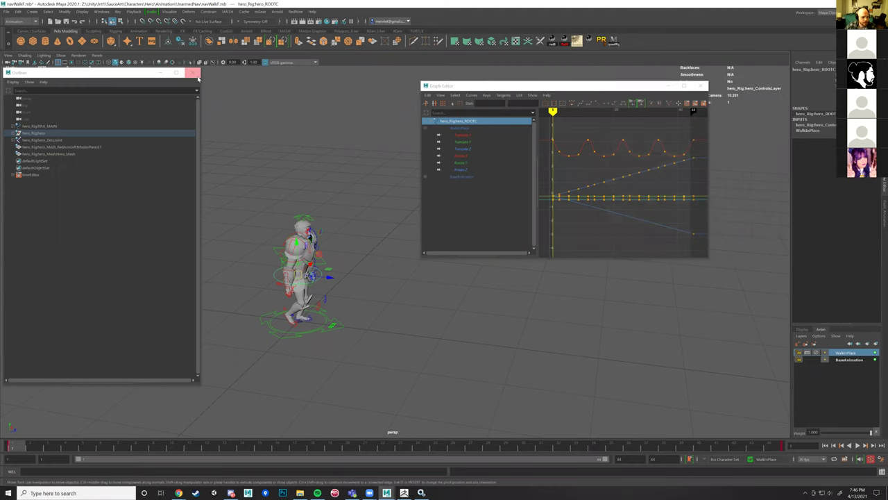
left_click_drag(199, 108, 107, 108)
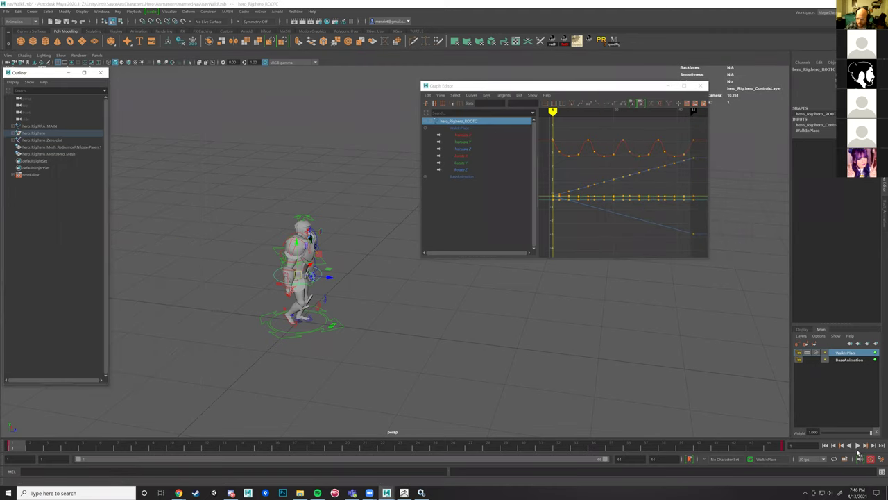
Step: Play the walk with the WalkInPlace layer muted, and isolate that layer's Translate Z curve in the Graph Editor
left_click(858, 447)
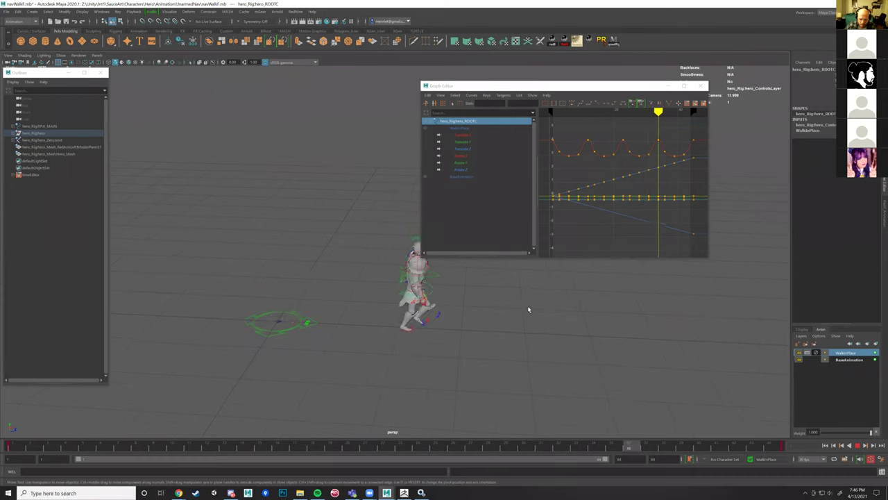
left_click_drag(510, 88, 590, 59)
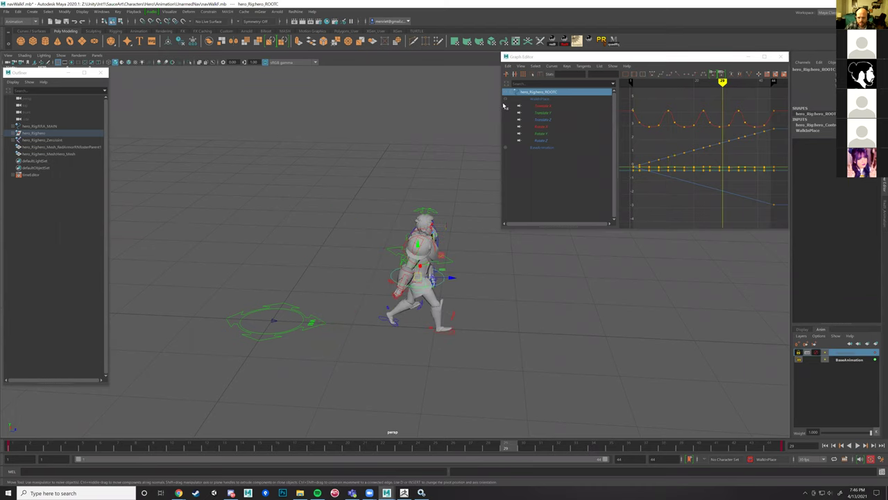
left_click(546, 120)
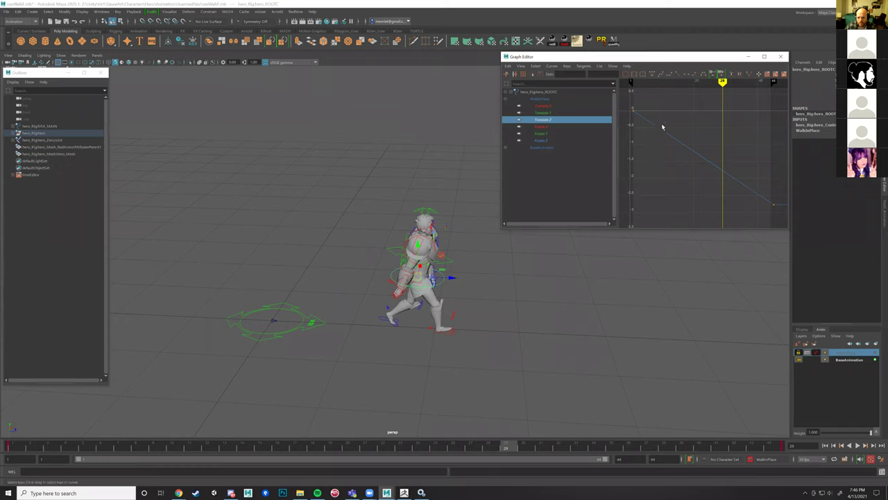
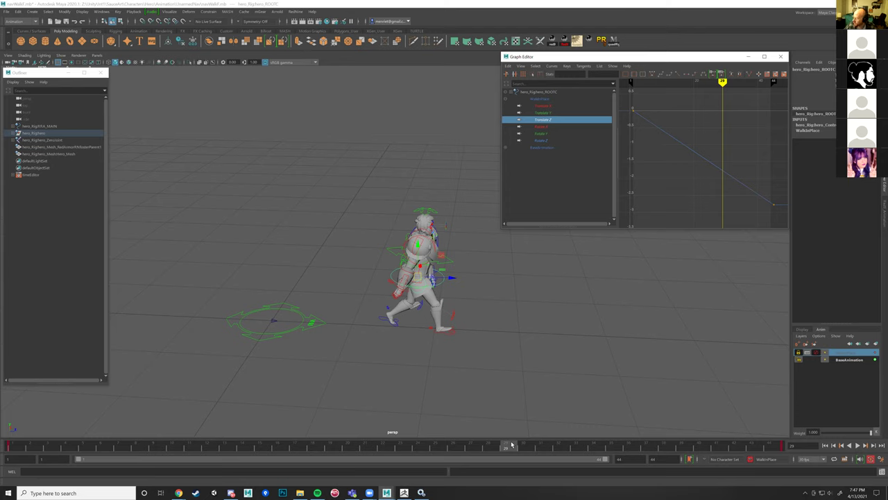
Step: Scrub and play the forward-travelling walk, and turn the WalkInPlace layer back on
mouse_move(479, 449)
left_mouse_down()
mouse_move(325, 428)
mouse_move(517, 464)
mouse_move(651, 474)
mouse_move(773, 462)
left_mouse_up()
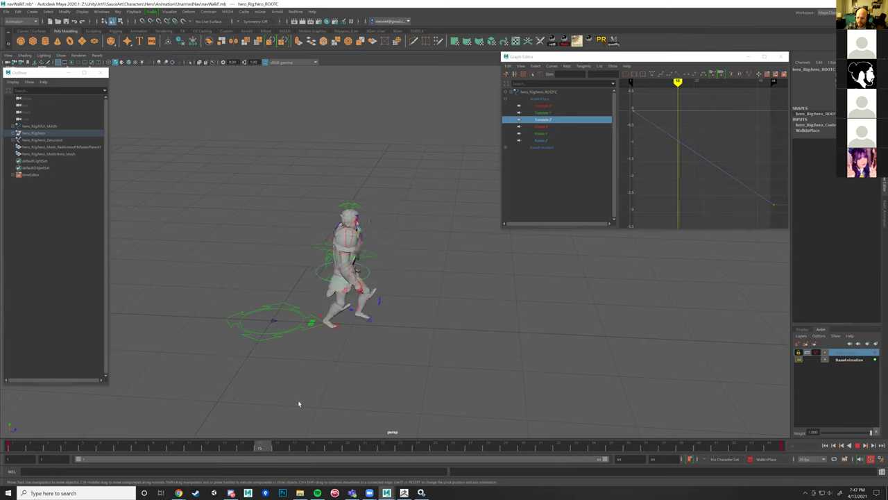
key("alt+v")
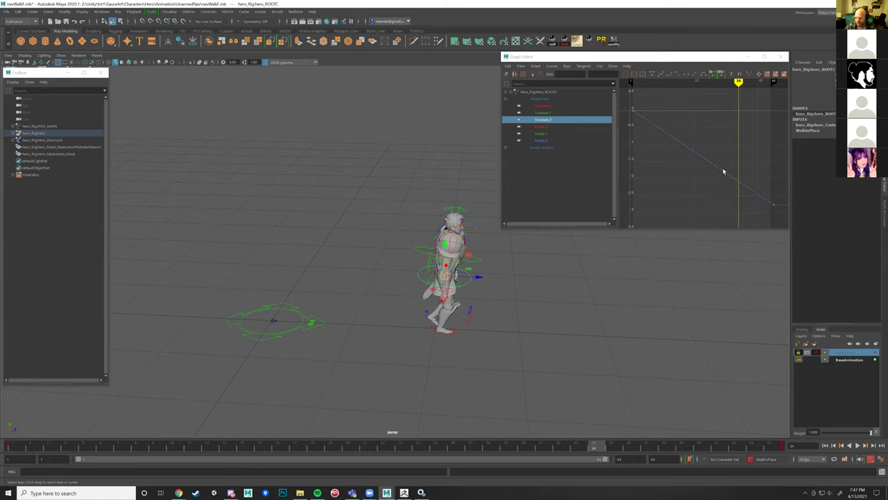
left_click(817, 354)
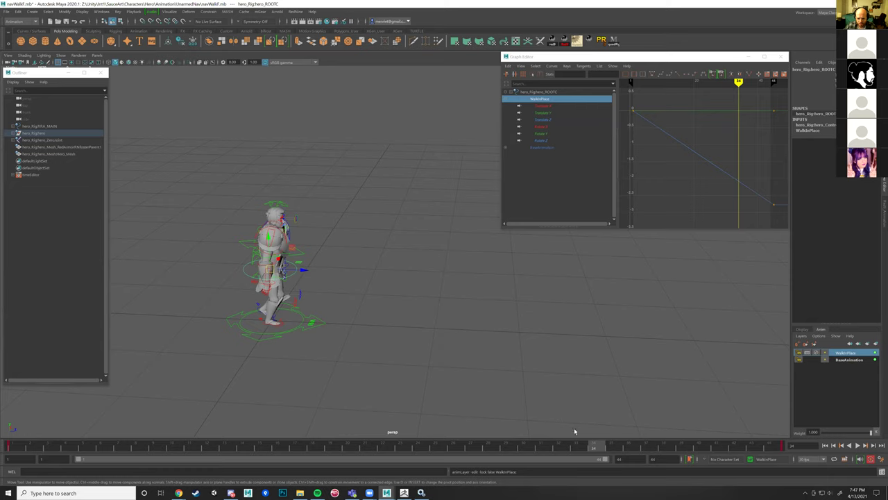
Step: Play the walk in place, then create an animation layer from the hero's selected root control
key("alt+v")
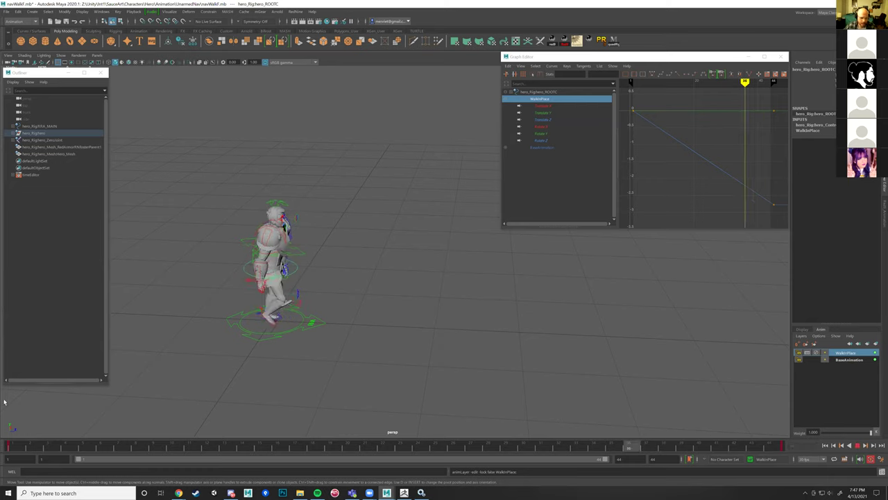
key("alt+v")
left_click(295, 274)
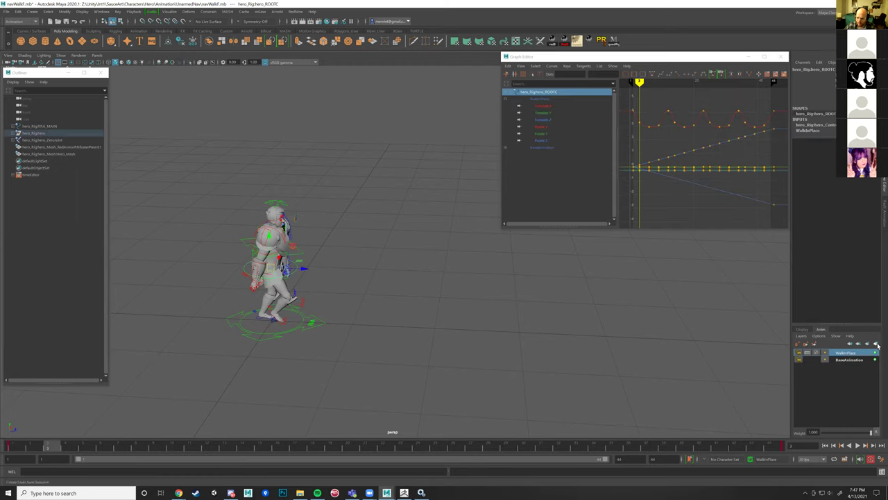
left_click(800, 330)
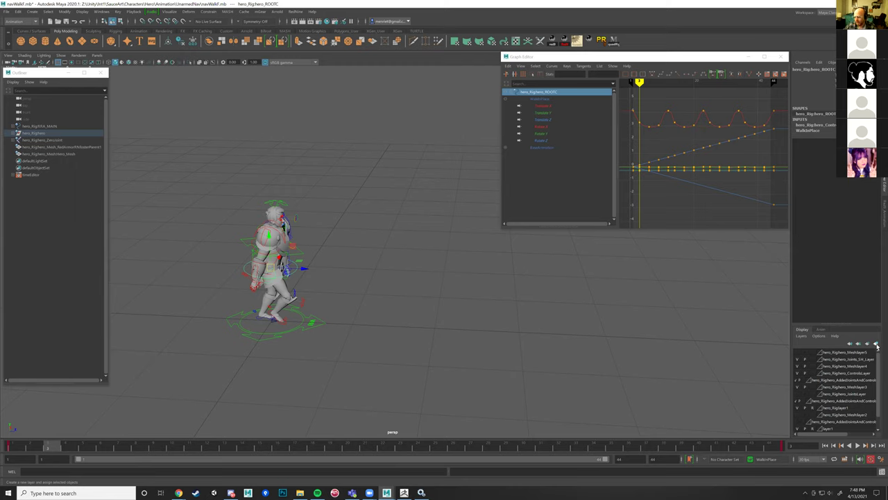
left_click(821, 330)
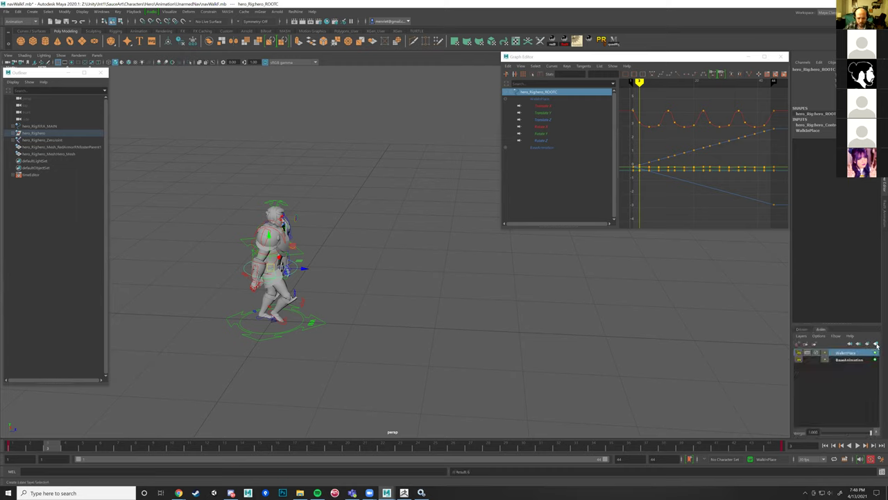
left_click(876, 344)
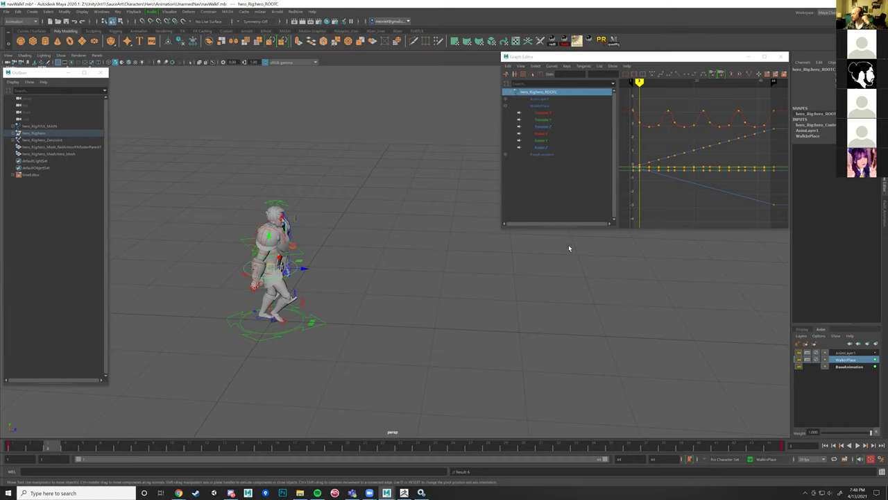
Step: Rename the new animation layer as Crouch
left_click(849, 354)
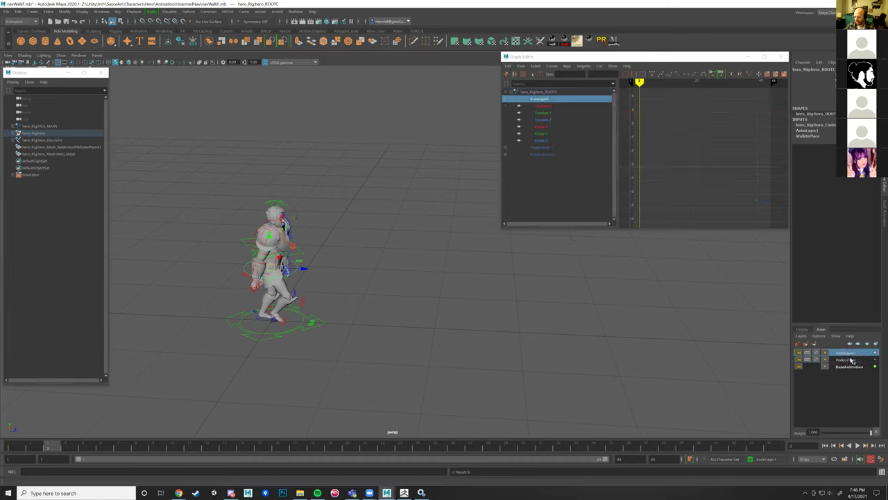
double_click(849, 354)
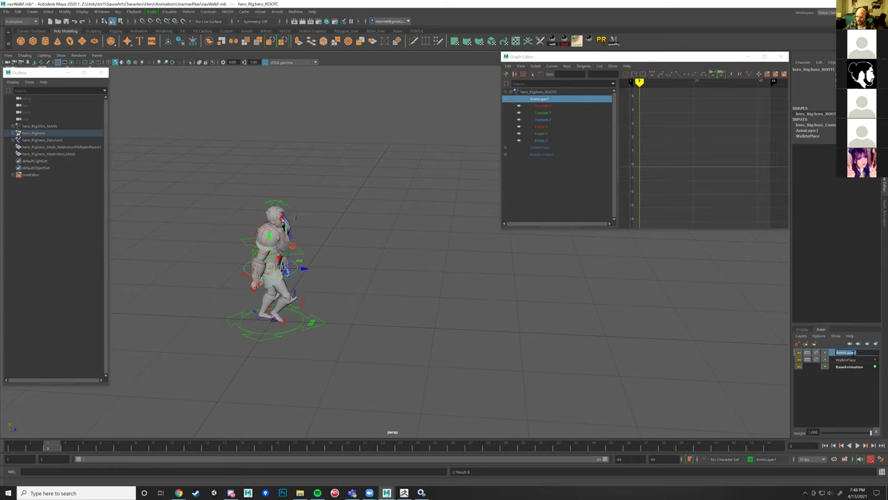
type("C")
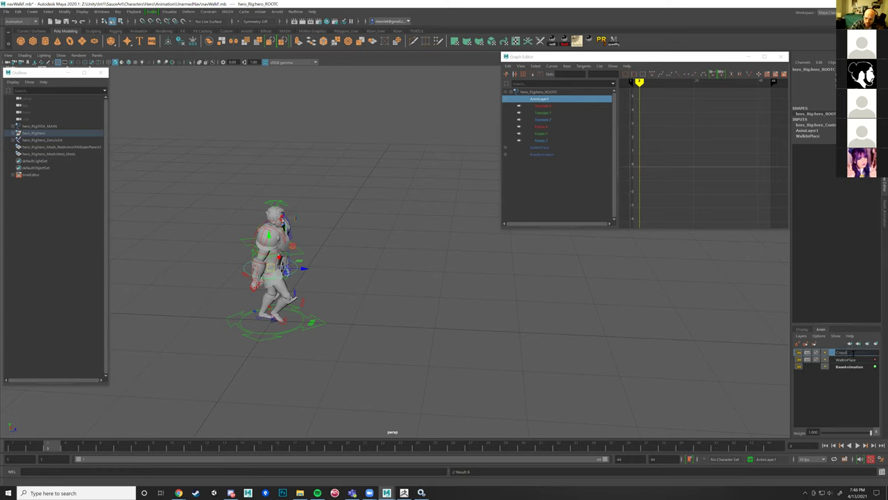
type("rouch")
key("Return")
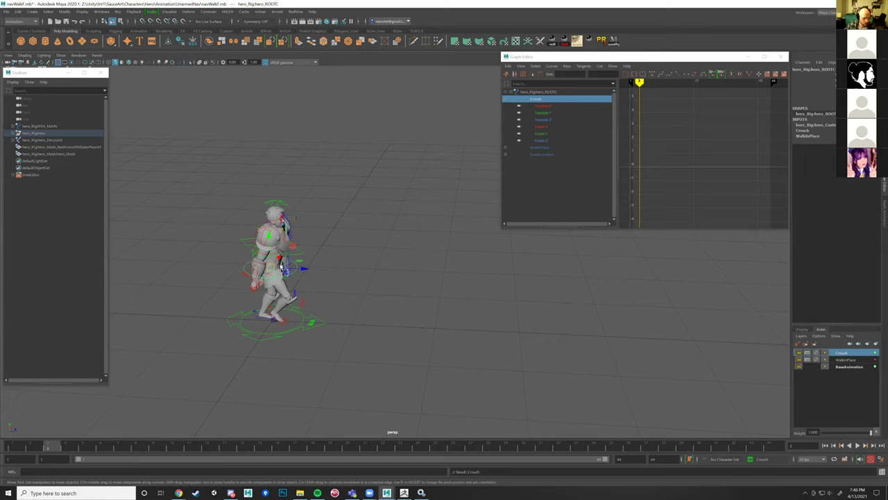
Step: Lower the hero's root control into a crouch on the Crouch layer, key it at frame 3, and play the walk
left_click_drag(268, 234, 268, 243)
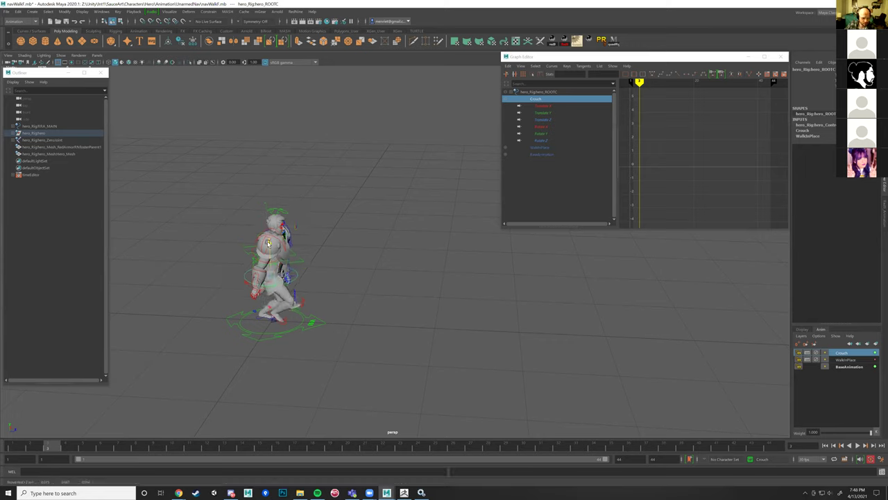
key("s")
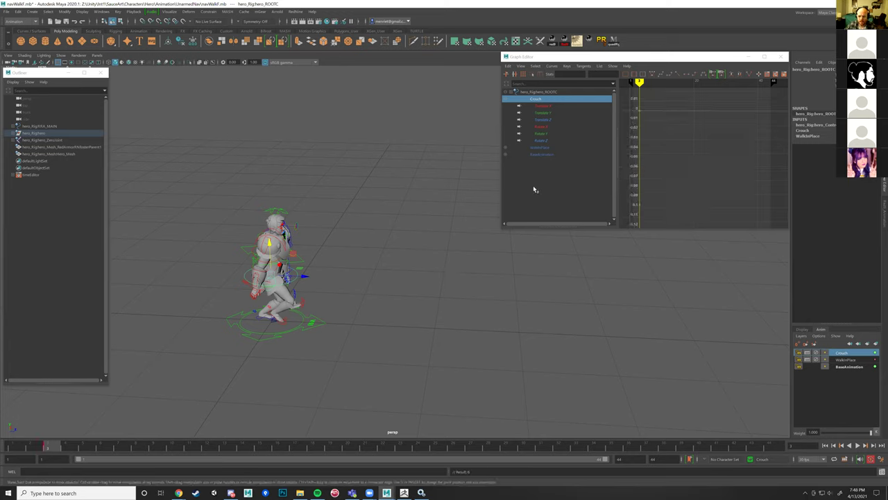
left_click_drag(50, 447, 7, 441)
key("alt+v")
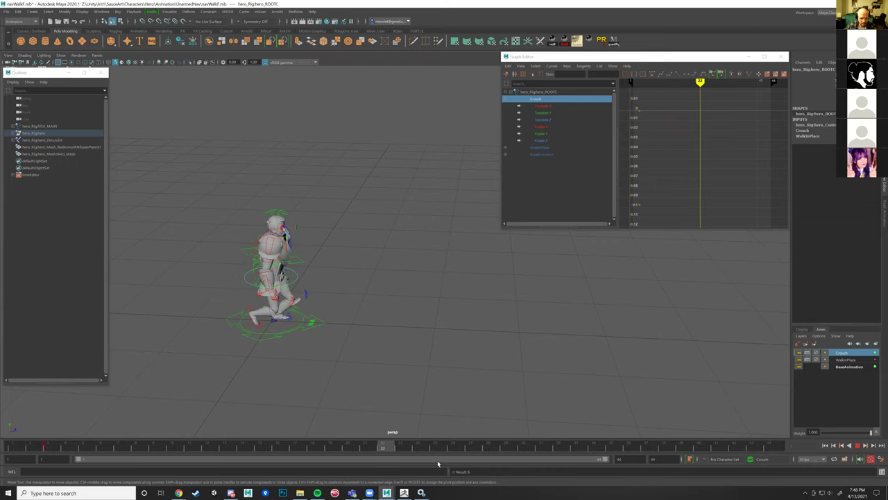
left_click_drag(486, 449, 14, 457)
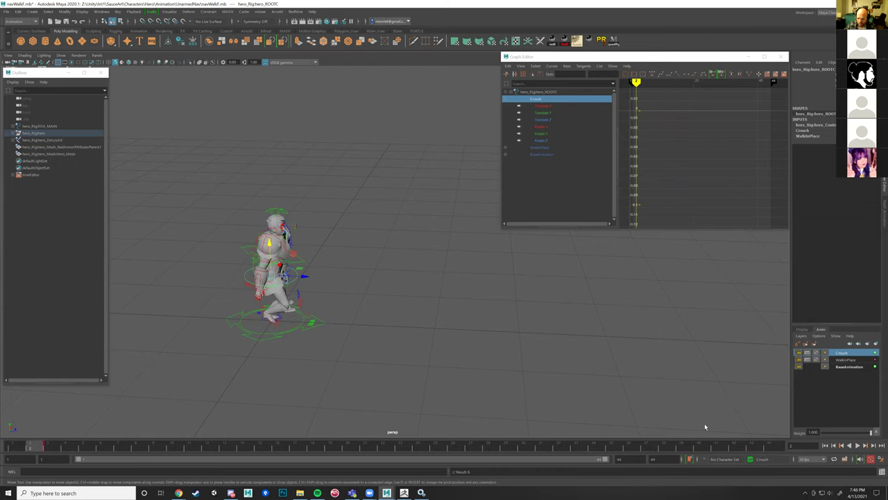
Step: Compare the walk with and without the crouch by muting and unmuting the Crouch layer during playback
key("alt+v")
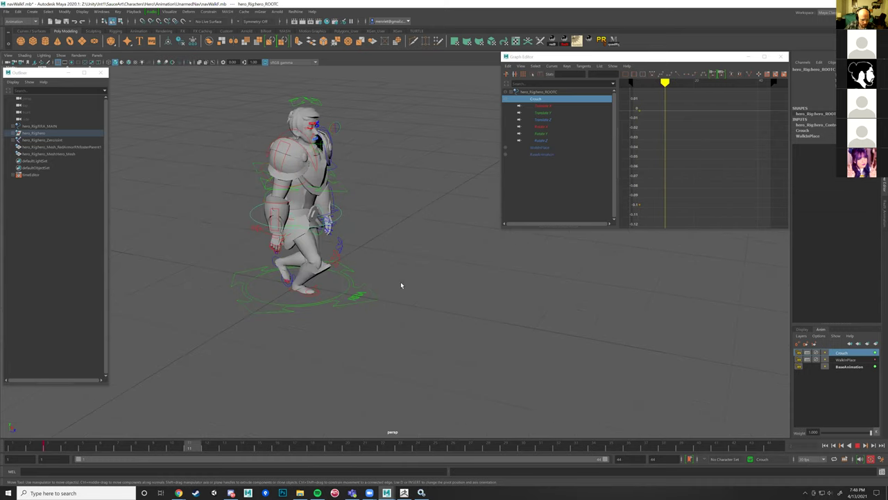
left_click(817, 353)
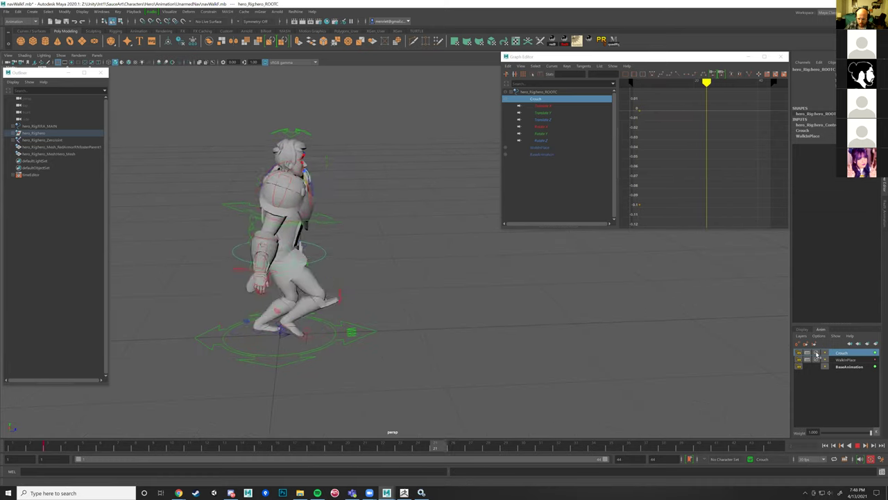
left_click(817, 353)
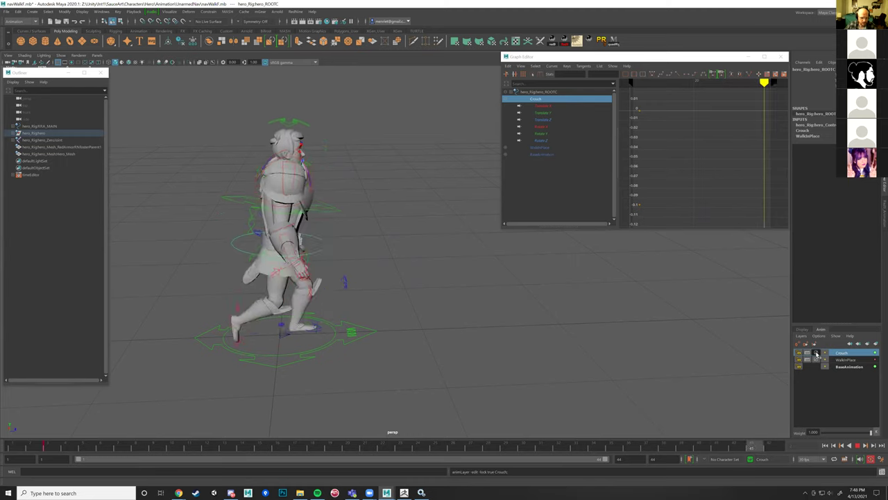
left_click(857, 447)
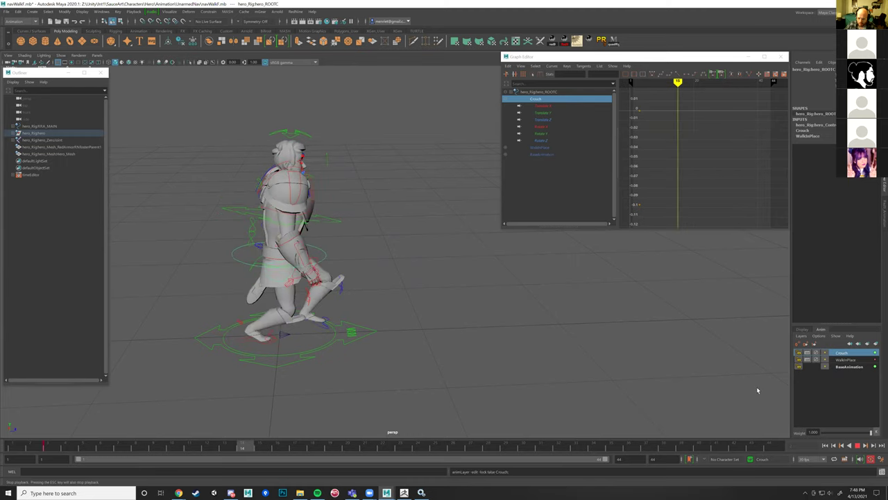
Step: Select the hero's spine controls and add them to the Crouch layer
middle_click_drag(182, 244, 242, 251, "alt")
scroll(242, 251, "up", 2)
left_click_drag(278, 204, 300, 252)
left_click_drag(416, 267, 370, 284, "alt")
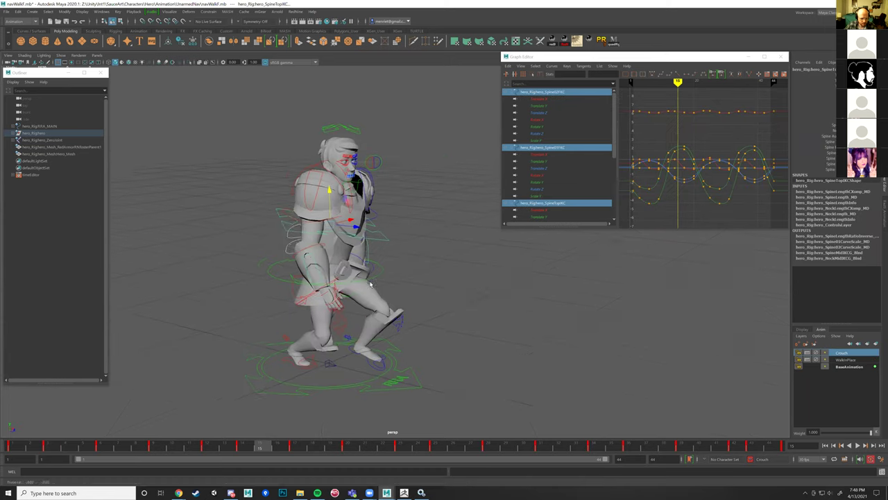
middle_click_drag(305, 271, 381, 291, "alt")
scroll(382, 292, "up", 2)
left_click_drag(382, 292, 361, 294, "alt")
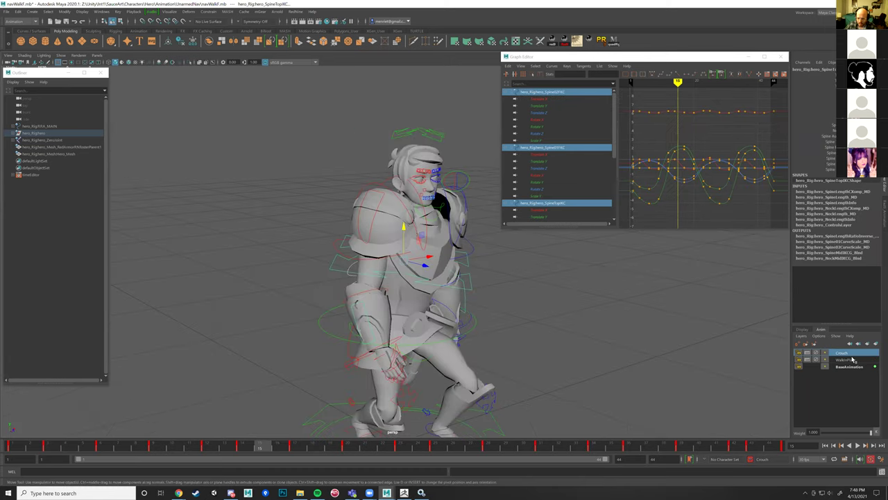
right_click(847, 354)
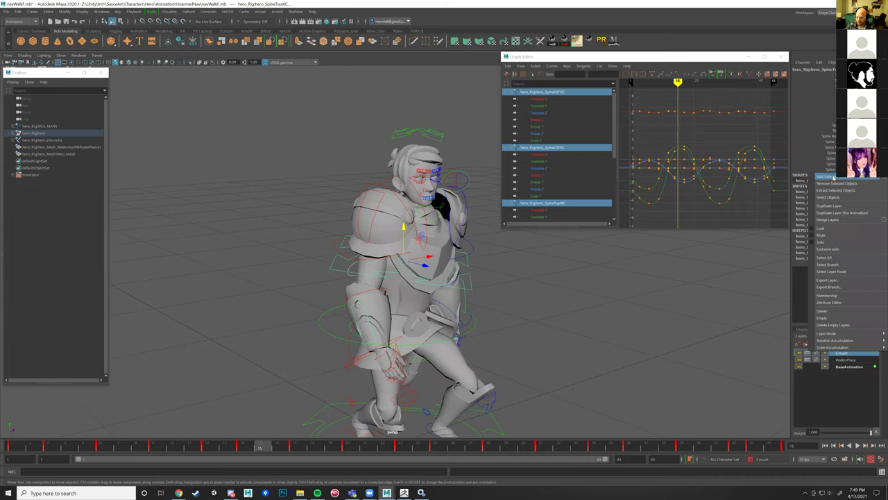
left_click(830, 177)
Step: Add the hero's head control to the Crouch layer
left_click_drag(486, 298, 417, 217, "alt")
left_click(409, 160)
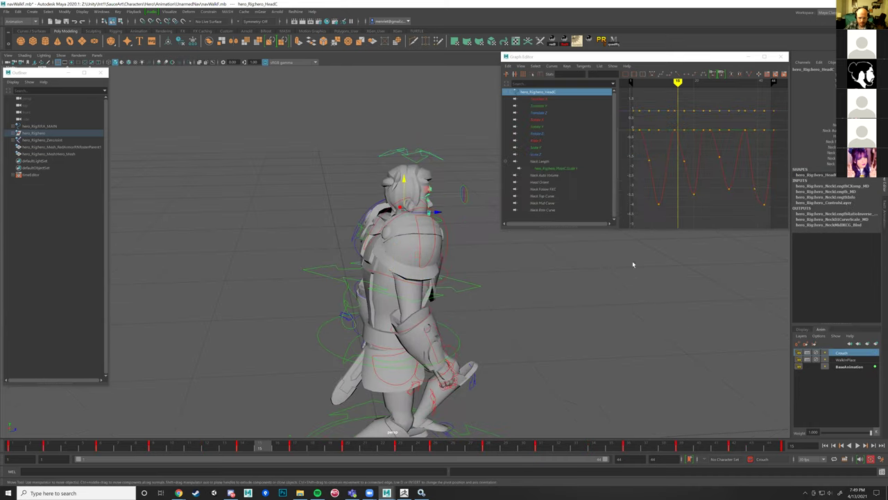
right_click(842, 353)
left_click(831, 179)
Step: Rotate the spine controls to lean the torso forward on the Crouch layer, and key them at frame 4
left_click_drag(347, 277, 349, 323, "alt")
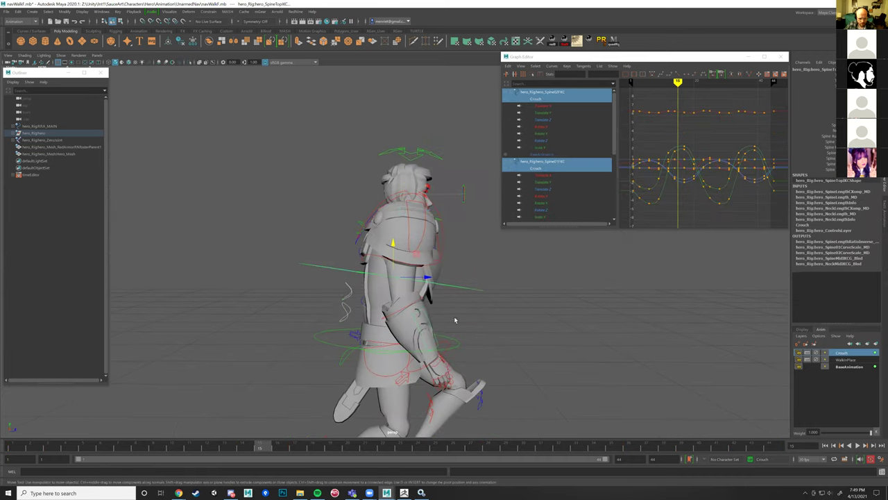
middle_click_drag(456, 319, 407, 298, "alt")
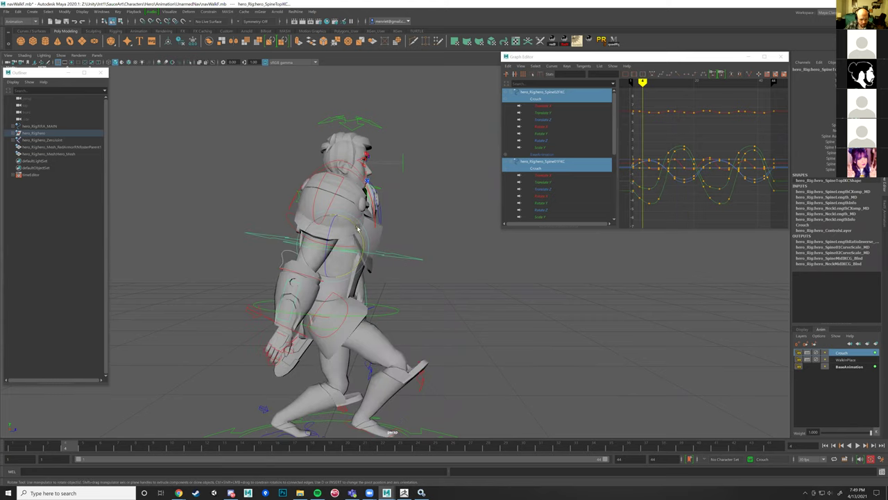
left_click_drag(359, 229, 440, 266)
key("s")
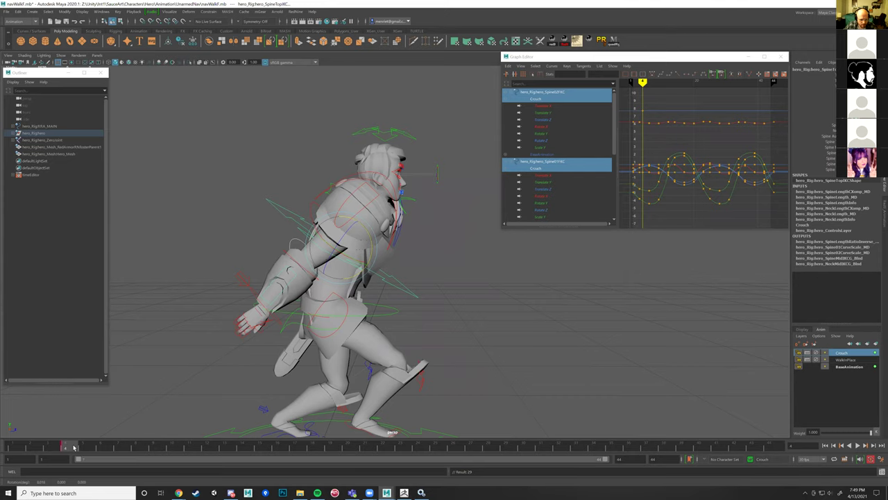
Step: Play the leaning crouch walk and examine the pose from the side and front
key("alt+v")
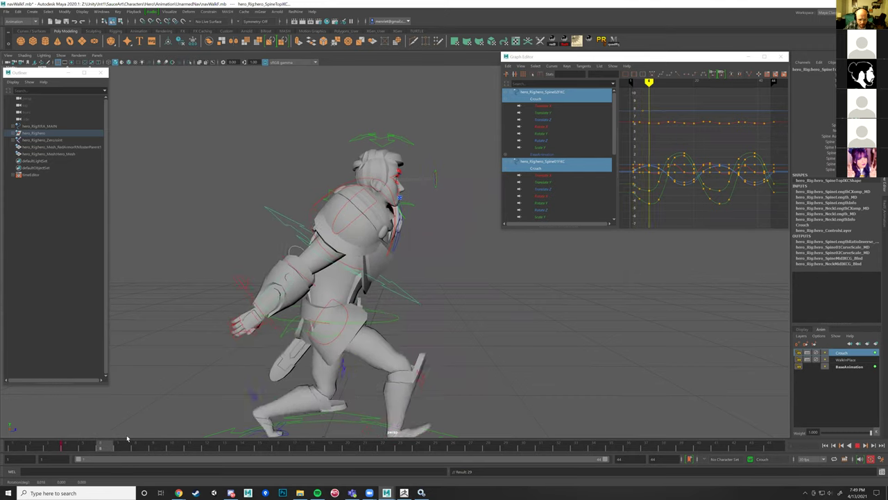
scroll(439, 330, "down", 3)
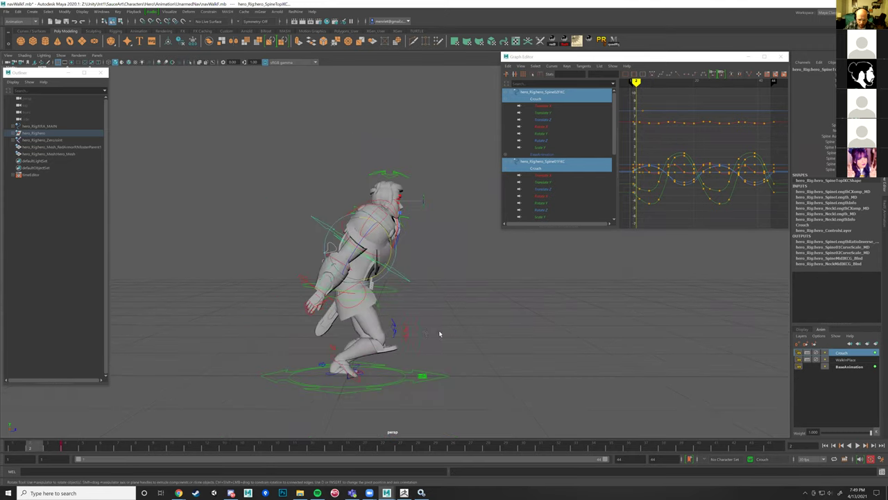
left_click_drag(439, 330, 341, 336, "alt")
middle_click_drag(341, 337, 351, 302, "alt")
left_click_drag(351, 301, 375, 326, "alt")
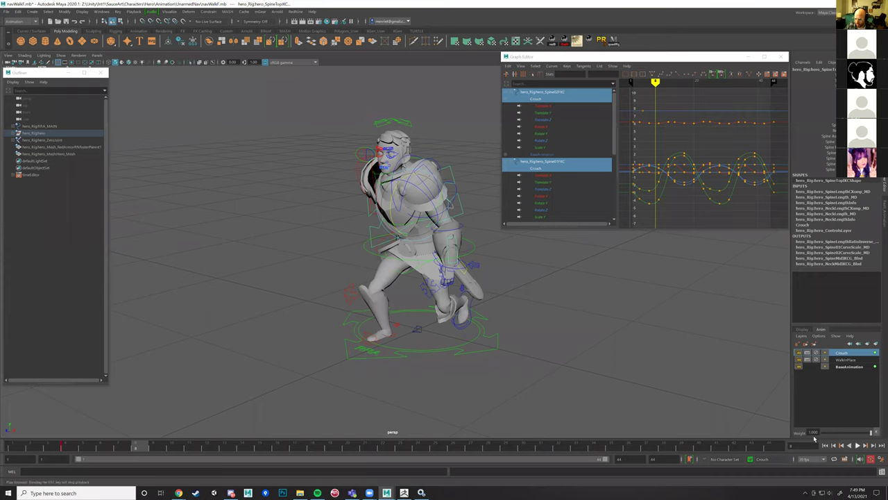
Step: Select the left and right FK shoulder controls and add them to the Crouch layer
middle_click_drag(380, 289, 369, 324, "alt")
right_click_drag(369, 324, 460, 224, "alt")
left_click(467, 217)
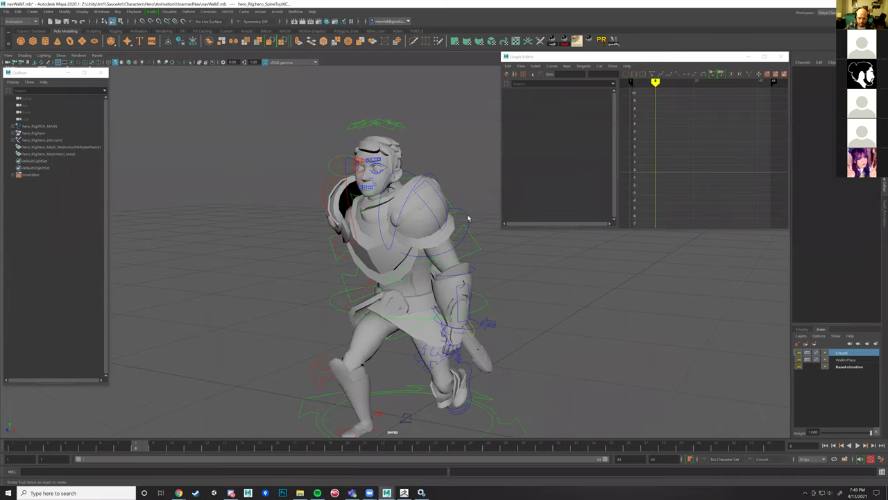
left_click_drag(378, 250, 291, 222, "alt")
left_click(290, 223, "shift")
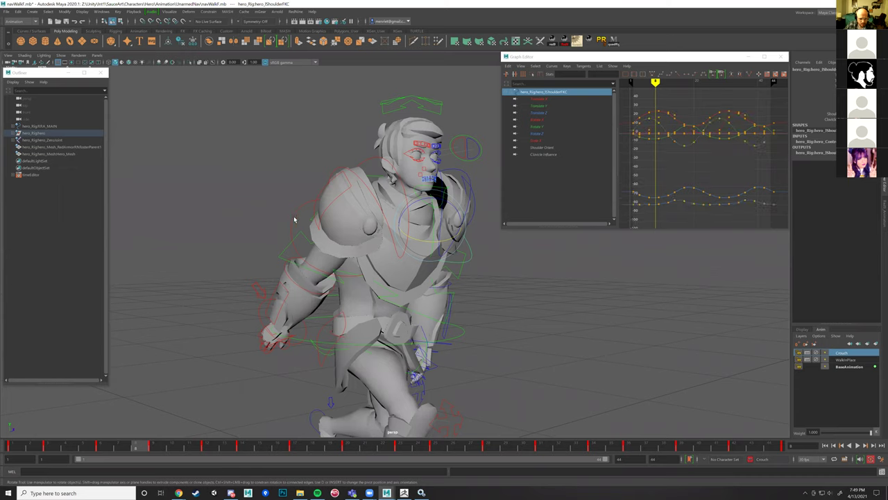
right_click(849, 354)
left_click(833, 180)
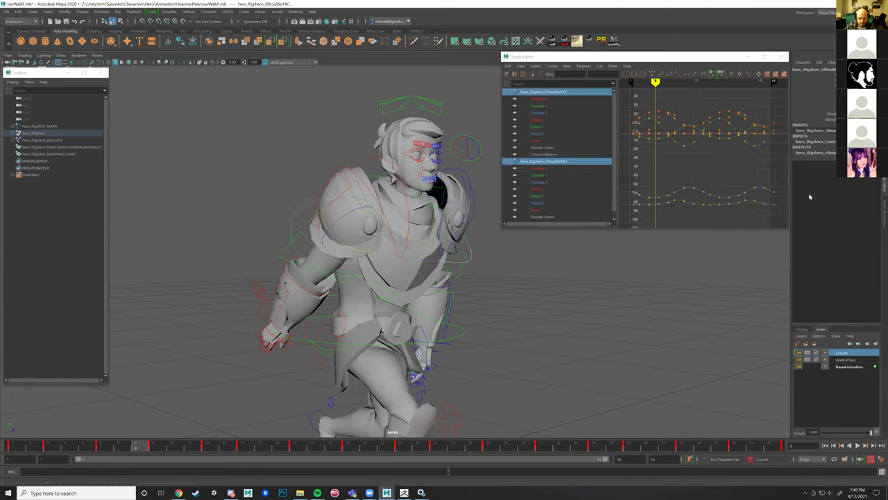
left_click(293, 215, "shift")
Step: Rotate the right and left FK shoulder controls to reposition the arms on the Crouch layer, keying them at frame 8
left_click_drag(316, 347, 367, 224, "alt")
left_click_drag(368, 223, 363, 218)
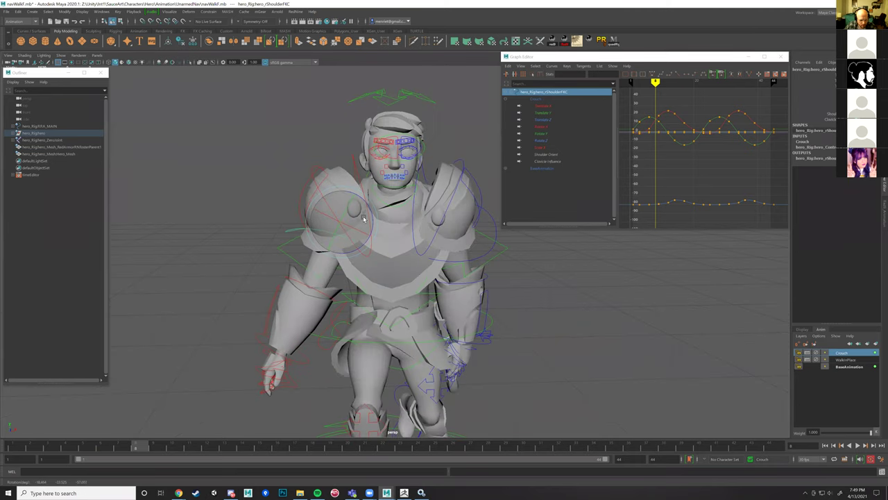
left_click_drag(436, 229, 343, 294, "alt")
left_click(447, 221)
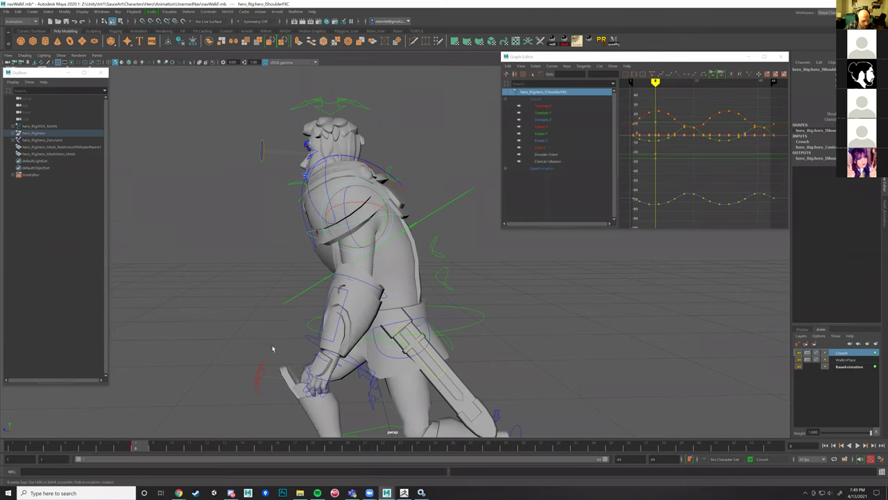
left_click_drag(272, 348, 424, 355, "alt")
Step: Play the crouch walk from frame 1 and examine the arm poses from the side
left_click_drag(132, 447, 6, 447)
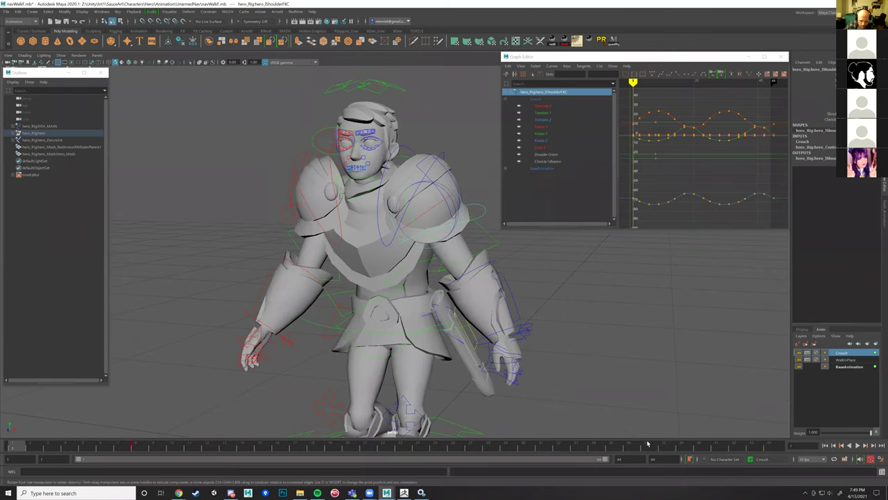
left_click(859, 447)
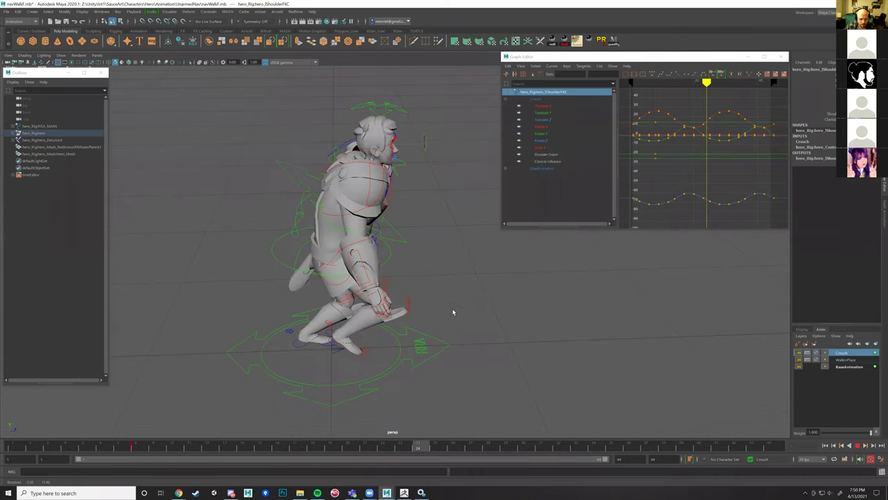
left_click(860, 445)
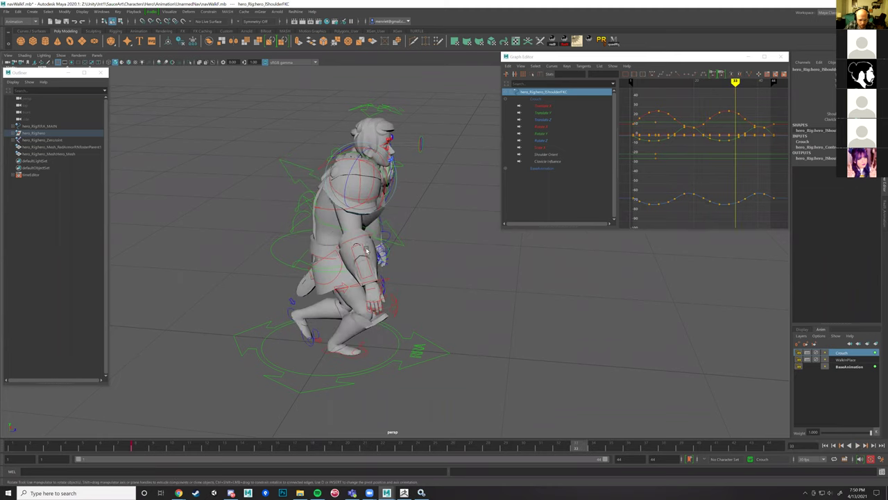
Step: Add the right FK elbow control to the Crouch layer, rotate it to bend the forearm and key it at frame 33
left_click(366, 237)
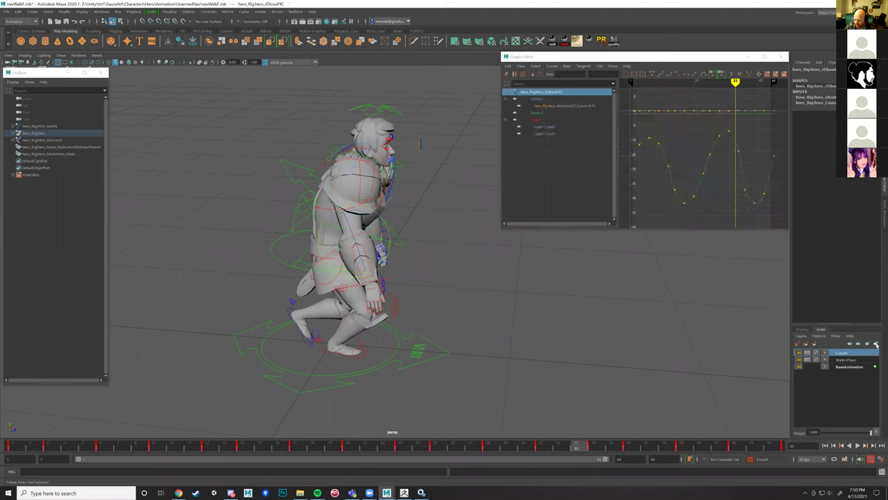
right_click(836, 354)
left_click(833, 180)
left_click_drag(652, 238, 474, 281, "alt")
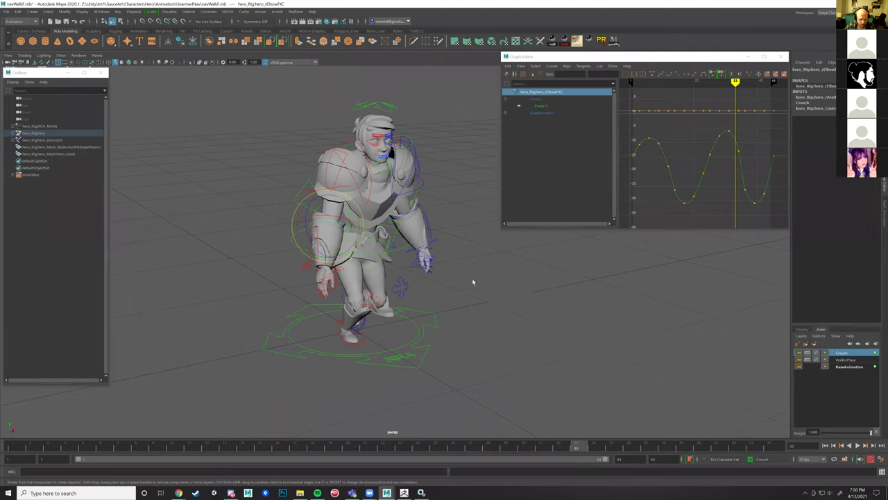
middle_click_drag(438, 272, 492, 298, "alt")
scroll(493, 298, "up", 4)
left_click_drag(383, 251, 392, 239)
key("s")
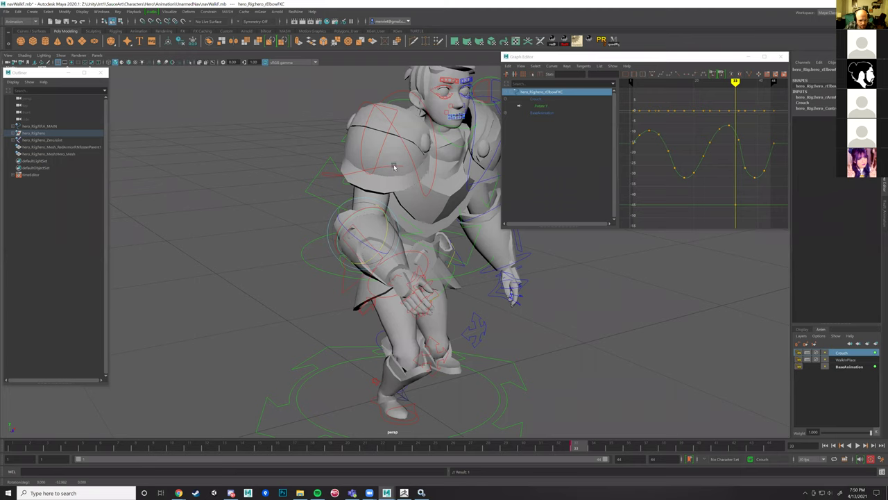
Step: Rotate the right FK shoulder control to move the arm outward at frame 33, and delete its key at frame 8
left_click(393, 166)
left_click_drag(373, 175, 367, 174)
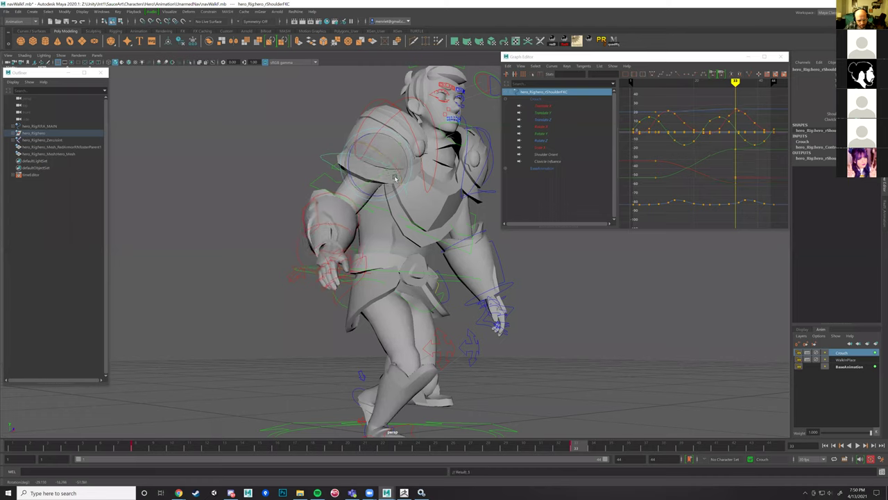
right_click(138, 448)
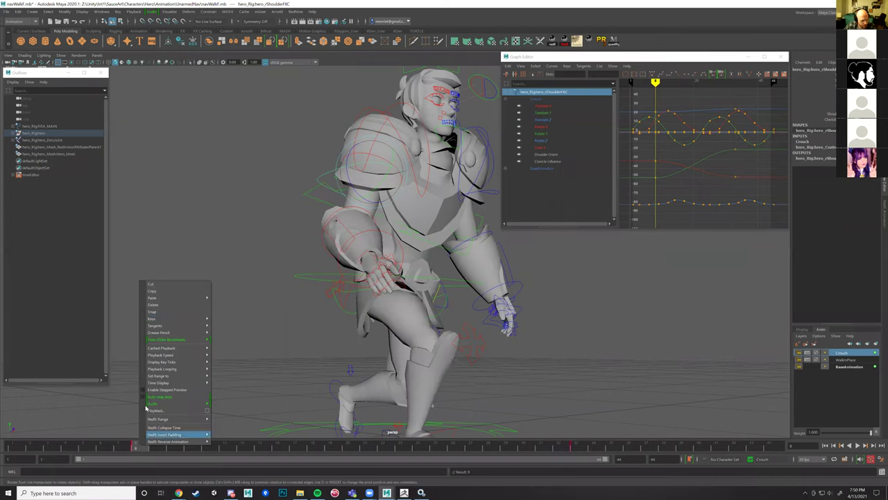
left_click(167, 303)
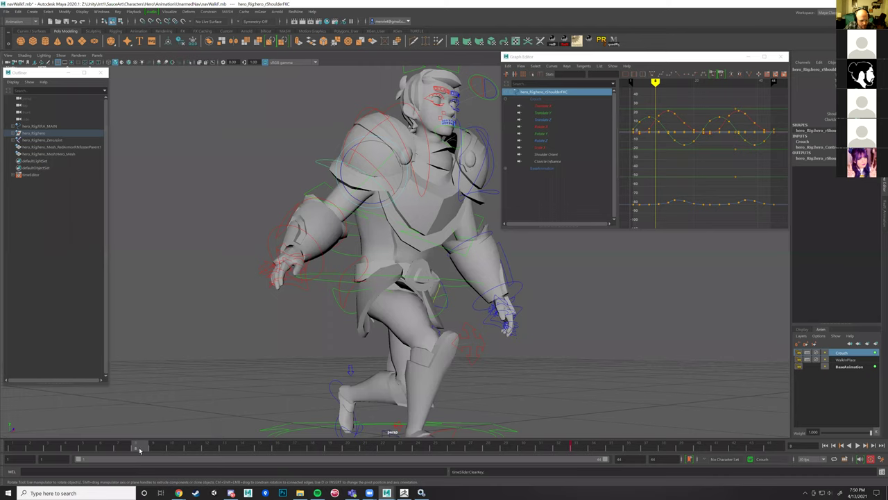
Step: Play the crouch walk and examine the right arm's pose from the side and back
key("alt+v")
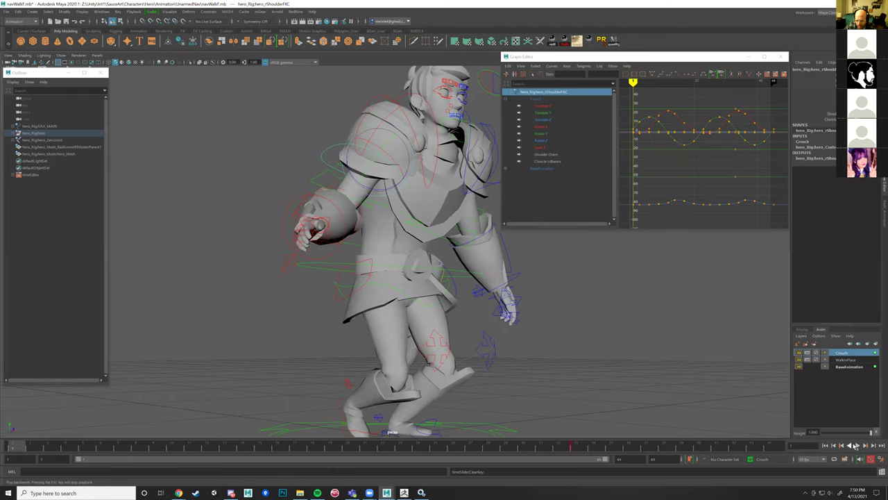
scroll(521, 366, "down", 10)
left_click_drag(514, 352, 540, 356, "alt")
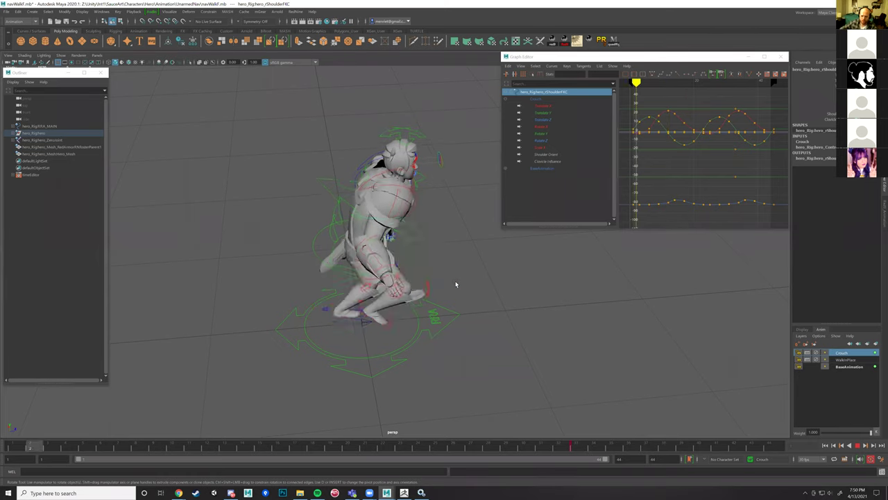
scroll(458, 291, "up", 3)
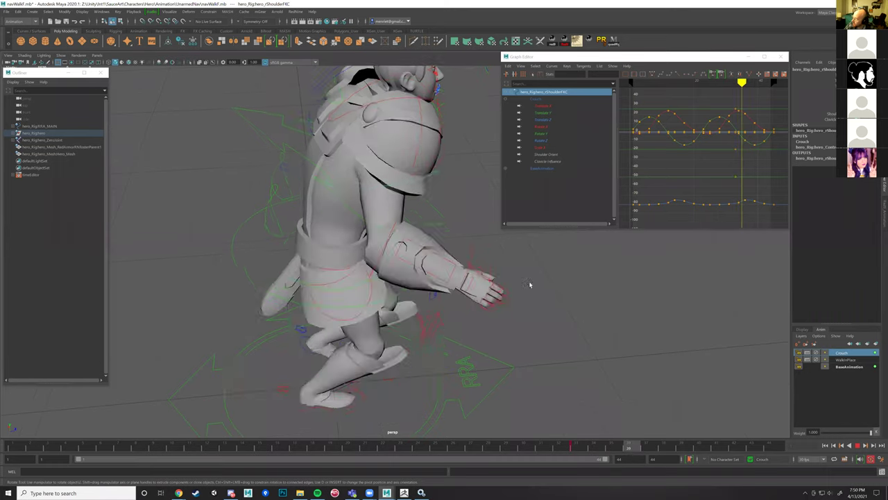
scroll(645, 353, "down", 3)
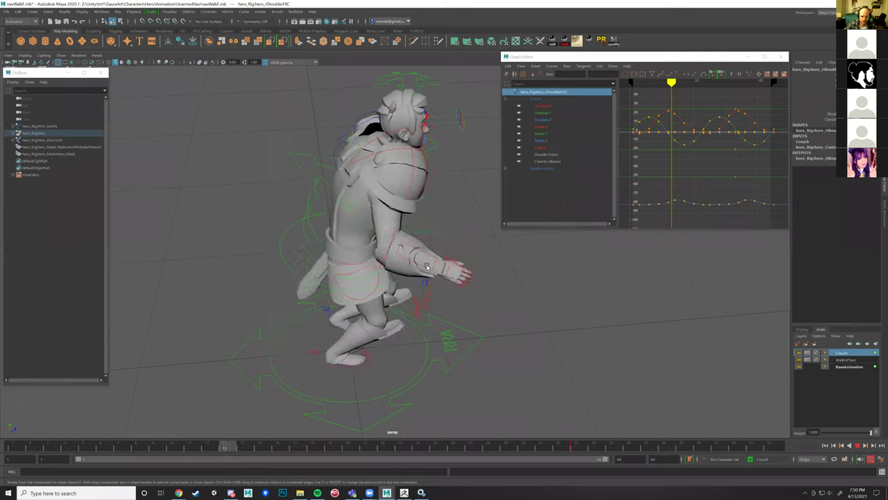
left_click_drag(466, 295, 462, 312, "alt")
left_click_drag(444, 277, 494, 285, "alt")
left_click_drag(332, 274, 340, 302, "alt")
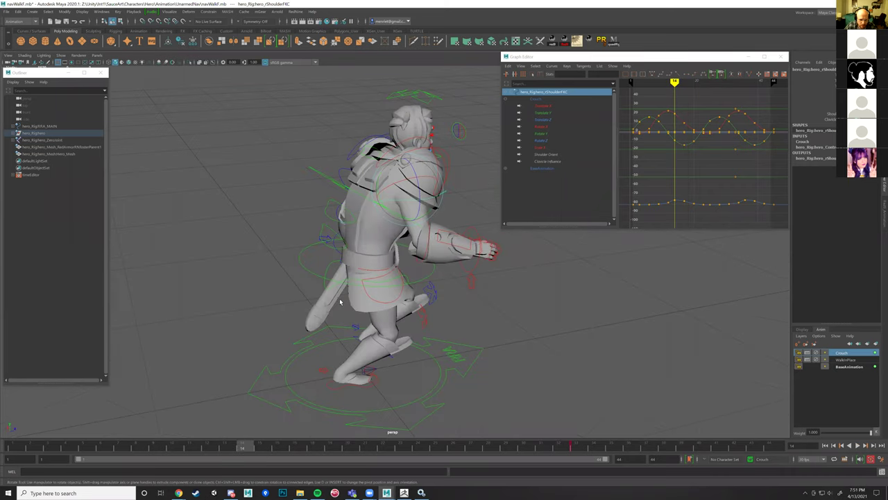
Step: Select the root control, lock and mute the Crouch layer, and play the walk without the crouch
left_click(314, 276)
scroll(342, 295, "down", 5)
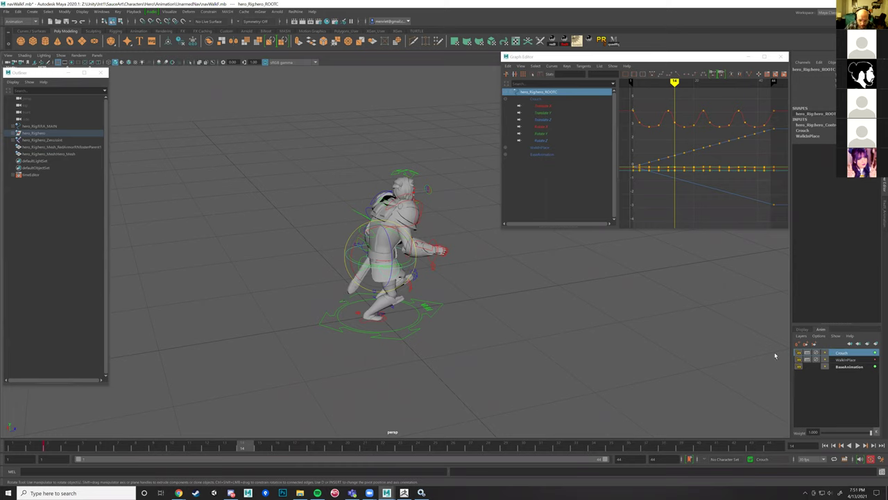
left_click(817, 354)
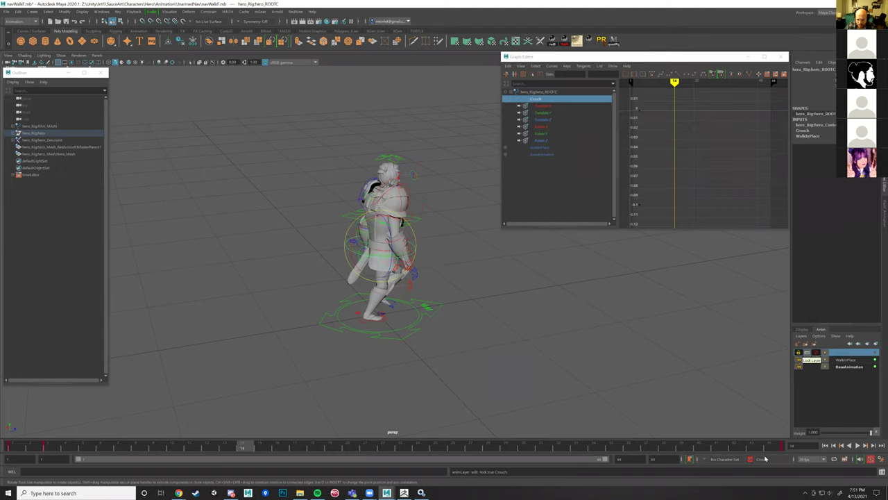
left_click(858, 445)
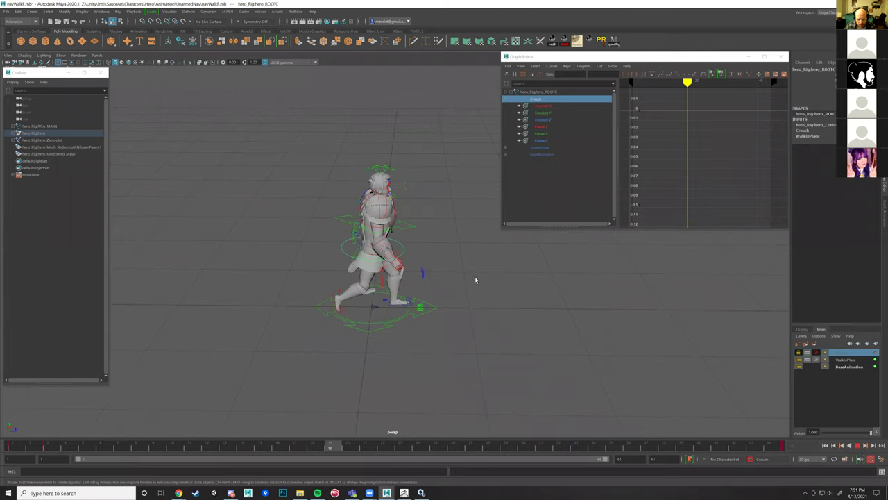
left_click(858, 446)
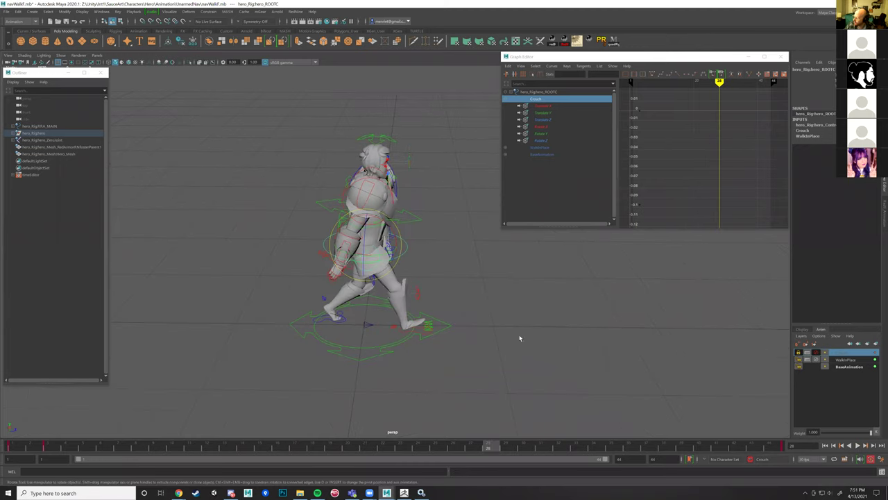
left_click_drag(408, 319, 600, 466, "alt")
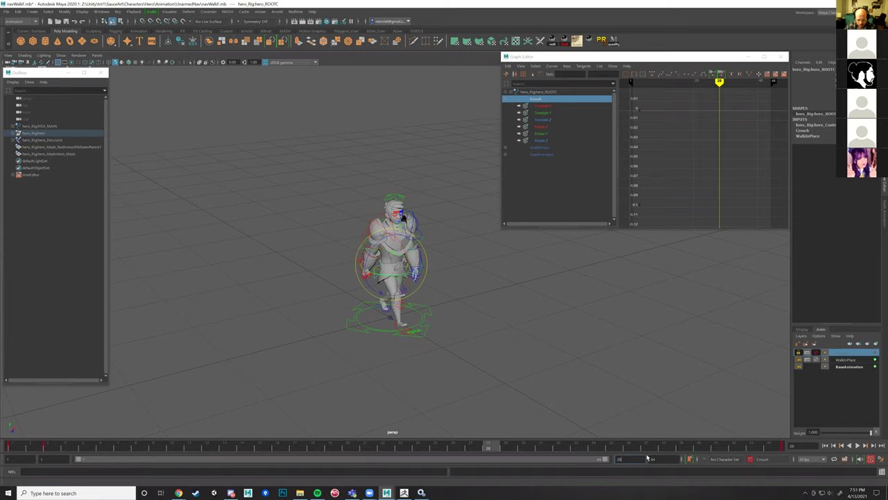
Step: Extend the end of the animation and playback range to frame 200 and play past the last keys
double_click(652, 459)
type("200")
key("Return")
key("alt+v")
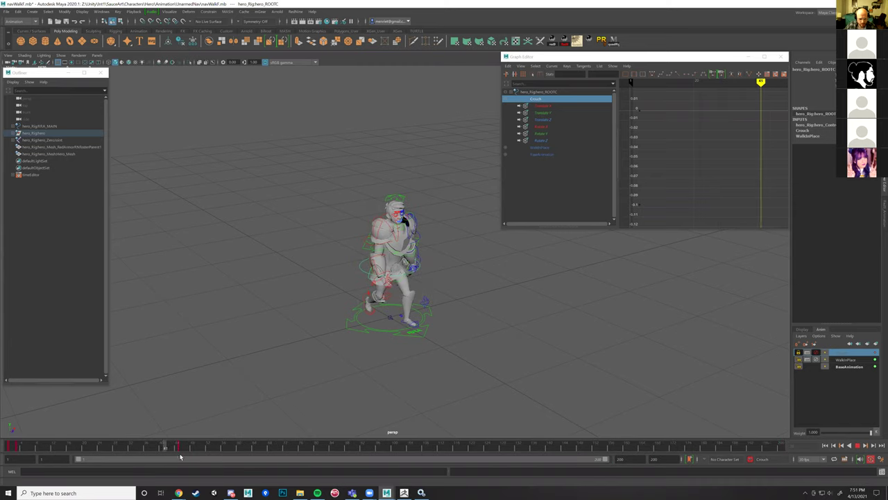
key("alt+v")
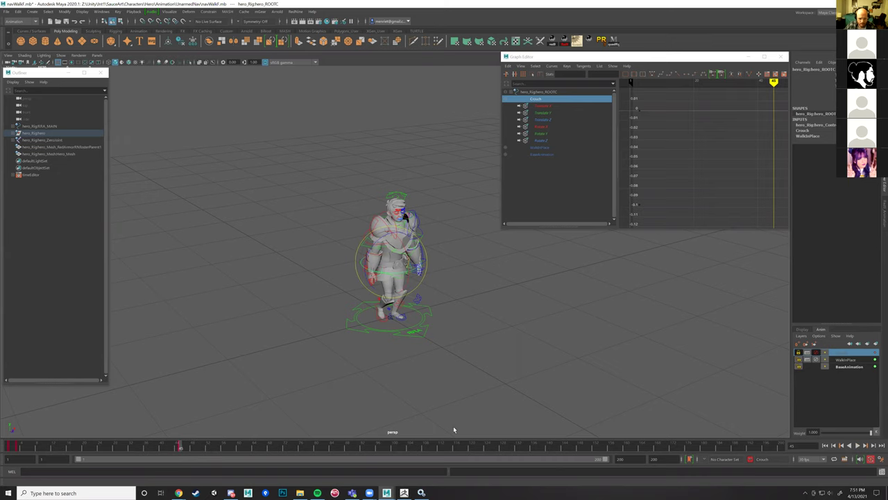
Step: Make BaseAnimation the active layer, select the whole character with its controls and set its curves' post infinity to Cycle
left_click(836, 367)
scroll(331, 241, "down", 3)
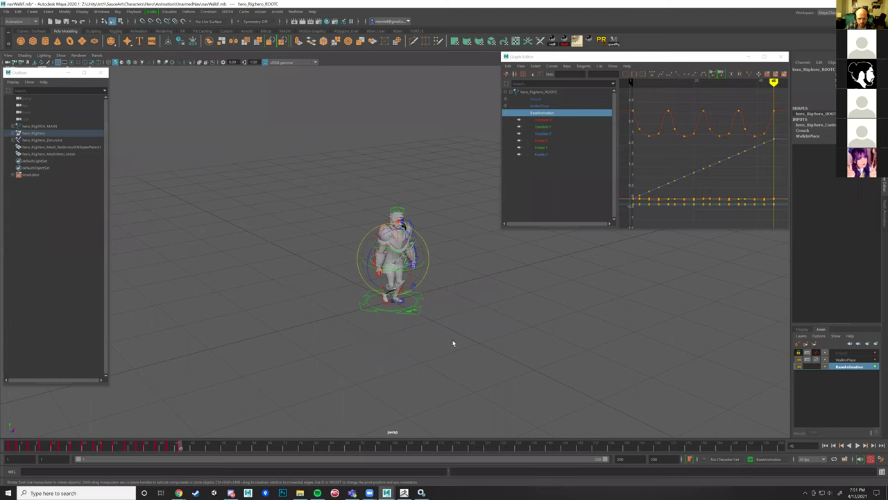
left_click_drag(452, 343, 344, 198)
scroll(445, 278, "up", 4)
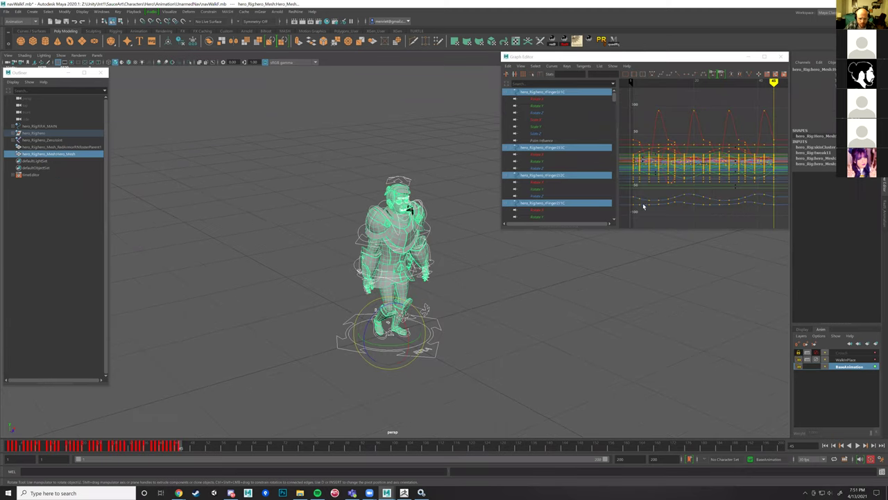
left_click(551, 66)
mouse_move(598, 86)
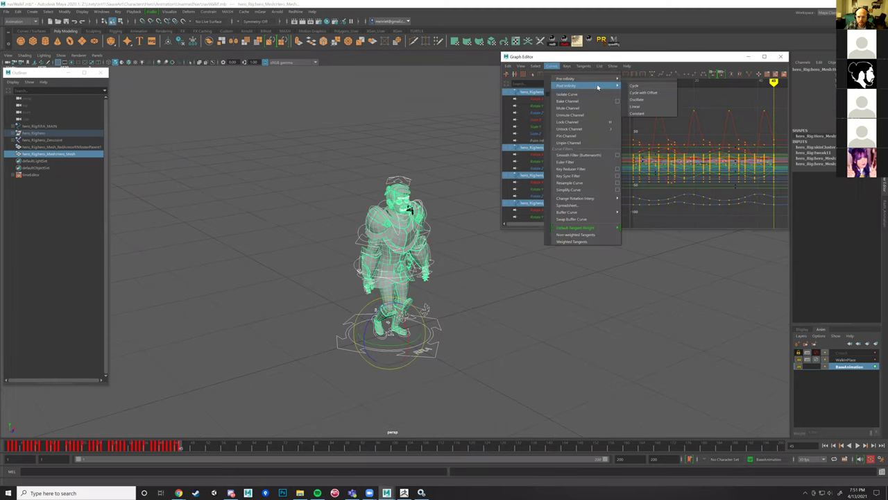
left_click(644, 86)
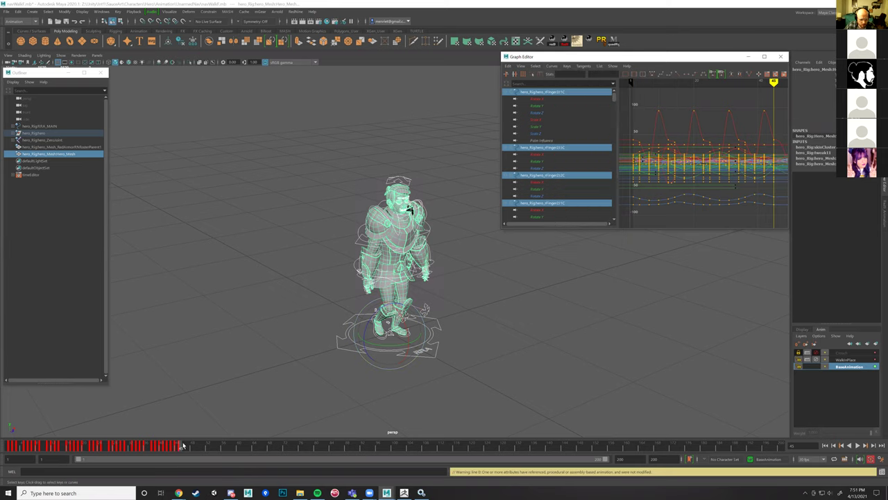
Step: Play and scrub beyond the keyed frames to examine how the hero moves relative to the main control
key("alt+v")
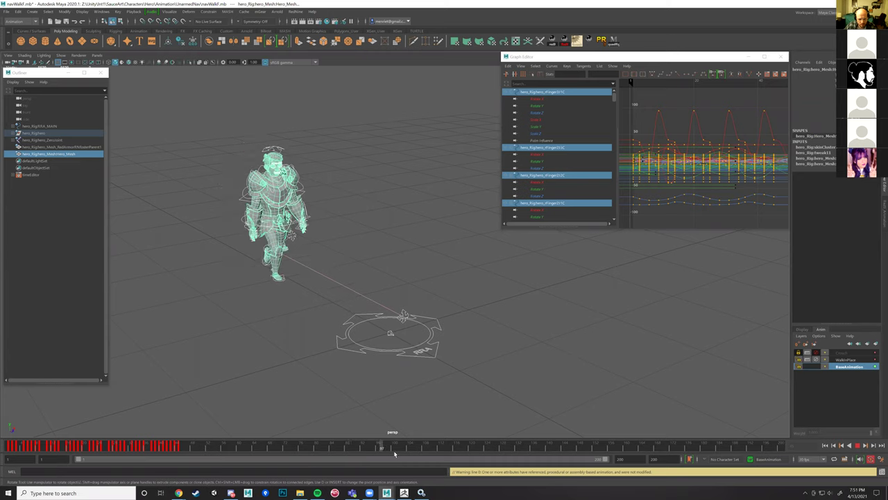
mouse_move(752, 450)
left_mouse_down()
mouse_move(268, 431)
mouse_move(242, 417)
left_mouse_up()
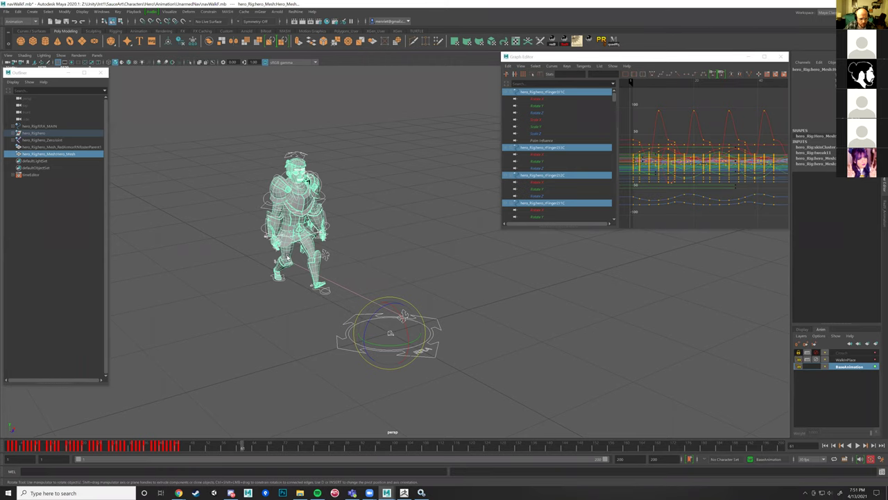
left_click(267, 248)
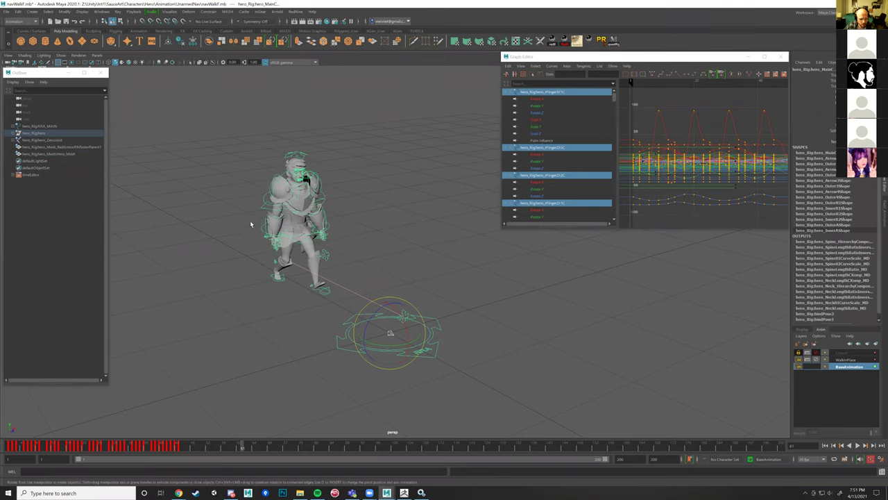
left_click(264, 241)
scroll(266, 256, "up", 5)
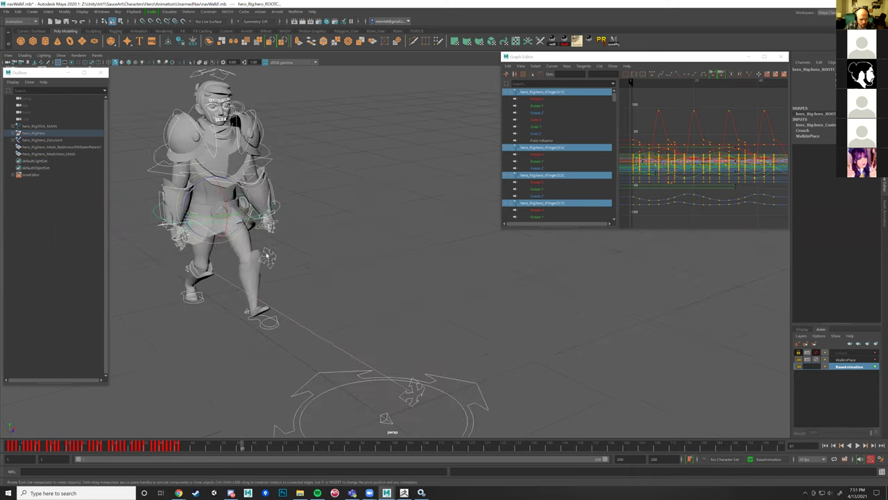
left_click_drag(267, 255, 350, 280, "alt")
left_click_drag(224, 448, 180, 450)
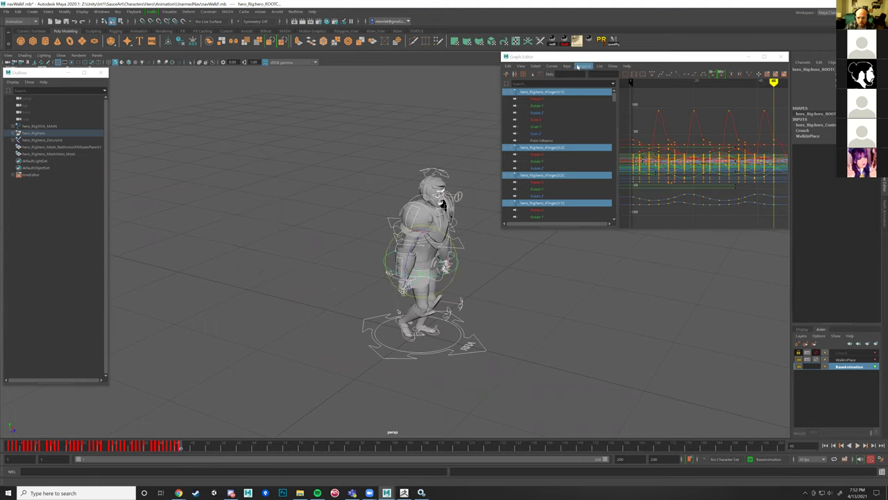
Step: Apply a cycling infinity to the loaded curves again and scrub past the last keys to test it
left_click(552, 66)
mouse_move(609, 86)
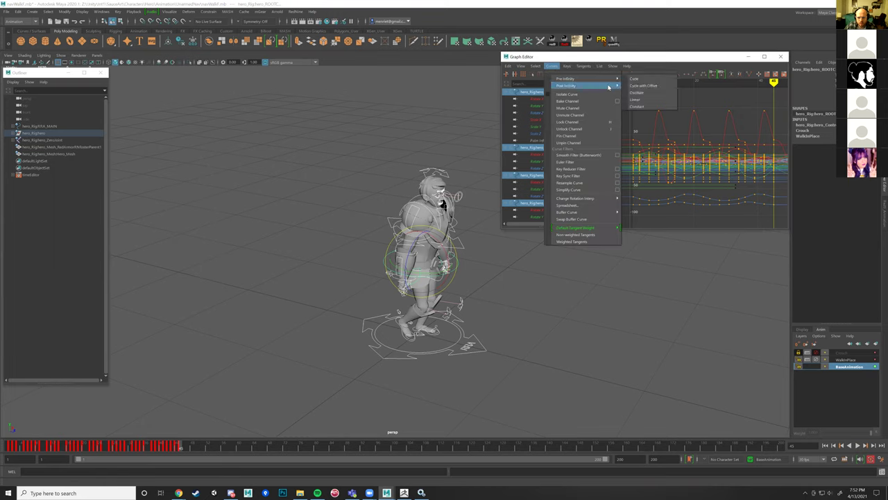
left_click(642, 86)
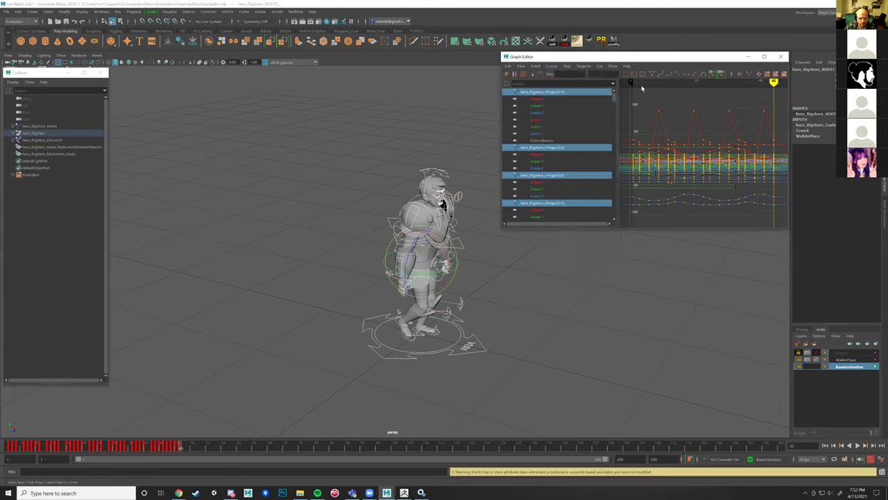
left_click_drag(190, 448, 315, 449)
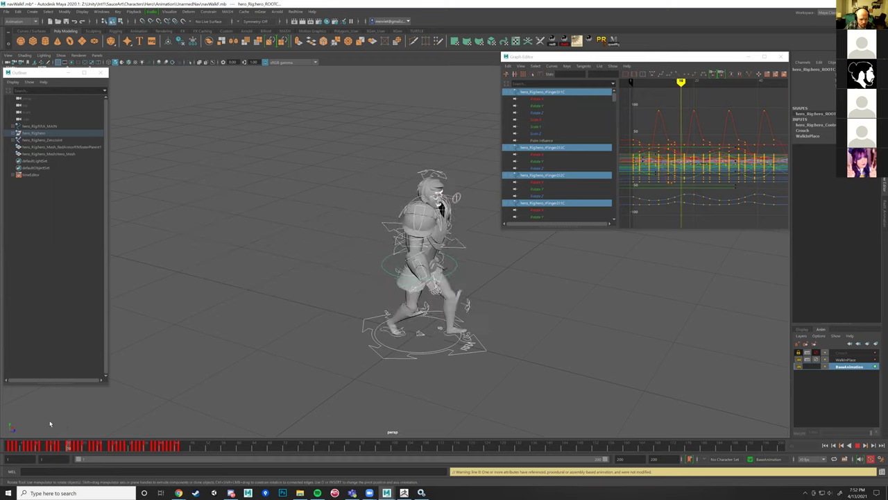
Step: Select all objects belonging to the hero rig's controls display layer
left_click(803, 329)
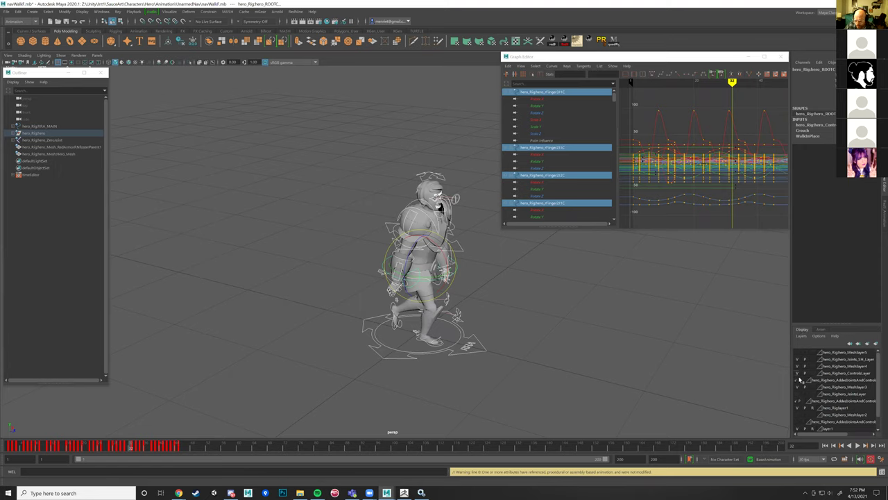
right_click(849, 375)
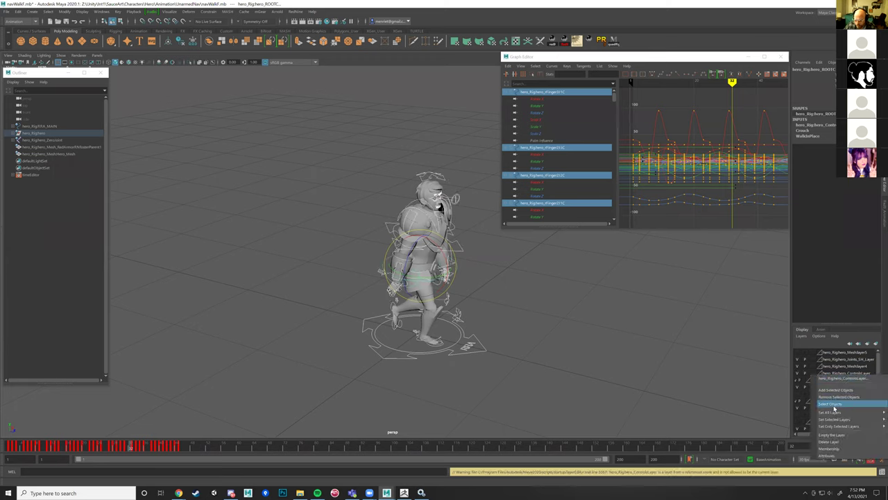
left_click(832, 404)
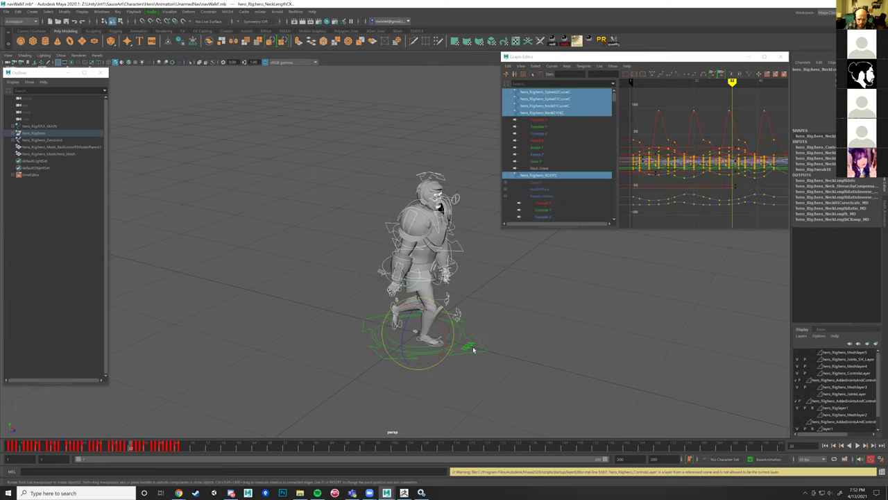
Step: Set the post infinity of all the selected controls' curves to Cycle and play past the last keys
key("a")
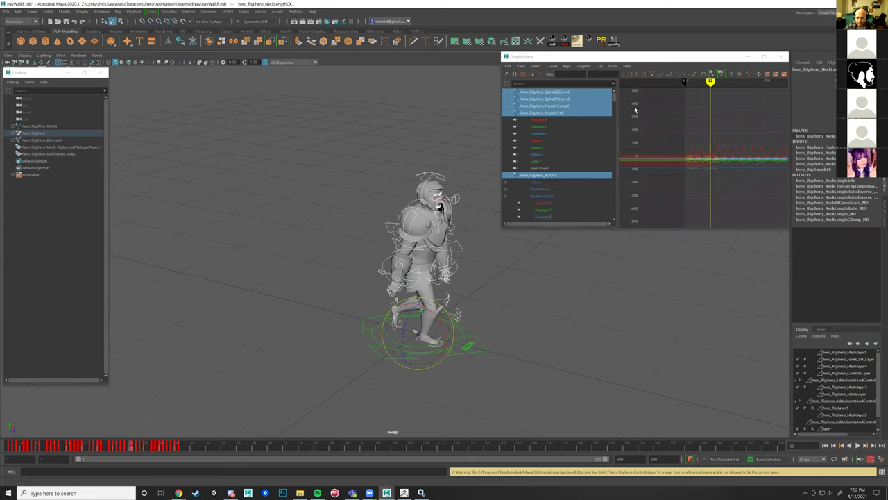
left_click_drag(727, 179, 695, 158)
left_click(567, 66)
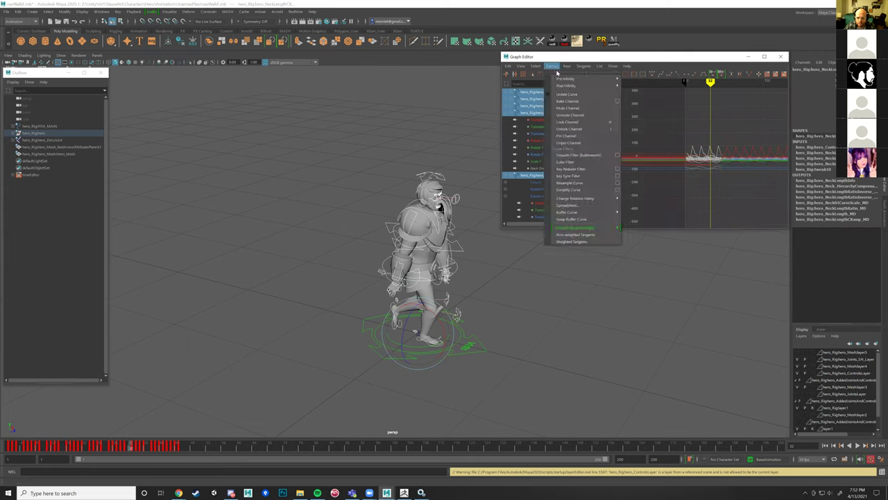
mouse_move(590, 86)
left_click(644, 86)
key("alt+v")
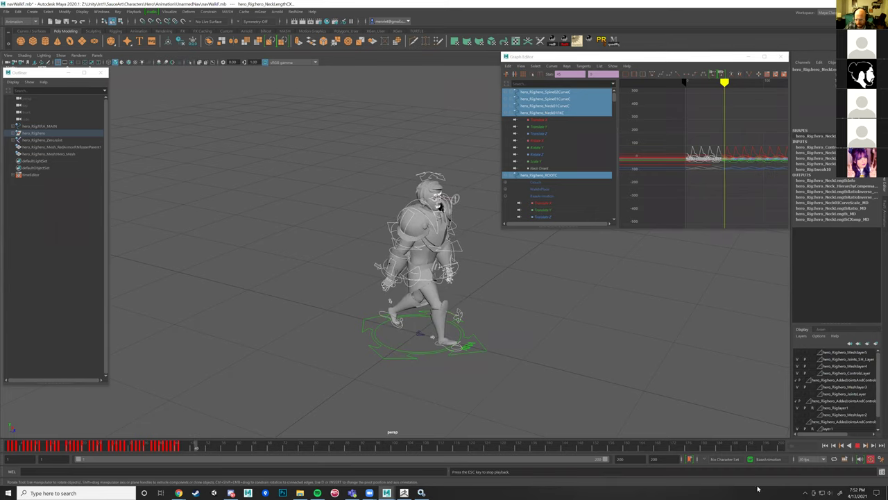
key("Escape")
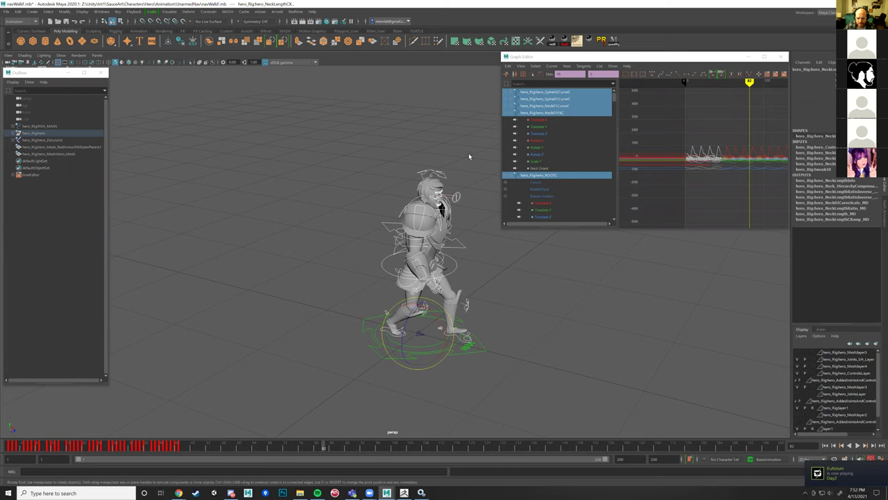
Step: Check the curve infinity and view options, then scrub around the last keys to examine how the walk loops
left_click(549, 67)
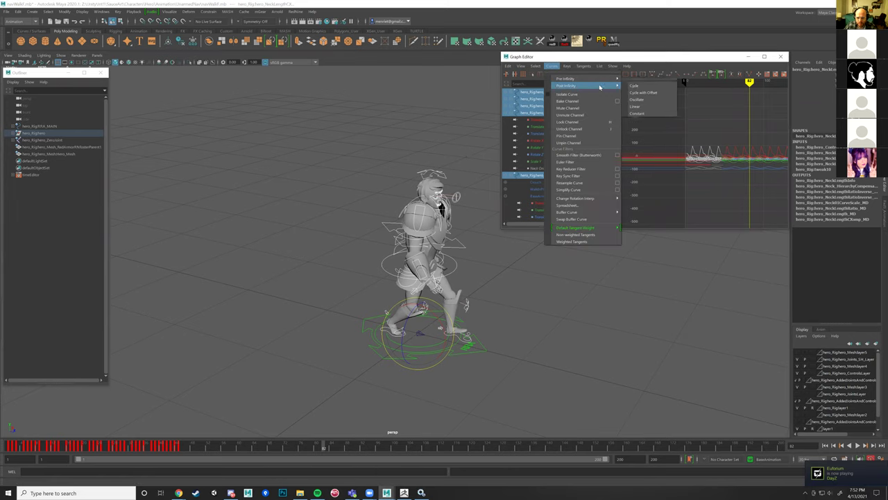
mouse_move(537, 68)
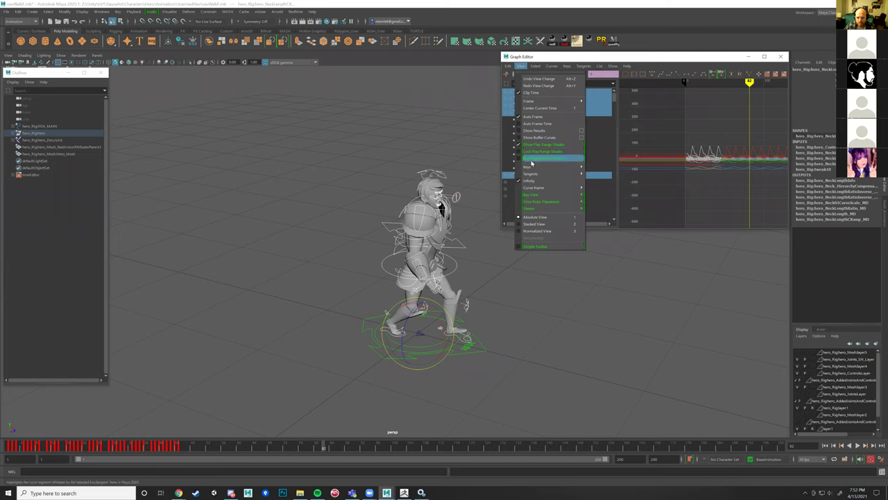
left_click(749, 167)
key("f")
scroll(703, 188, "down", 3)
left_click_drag(271, 449, 196, 444)
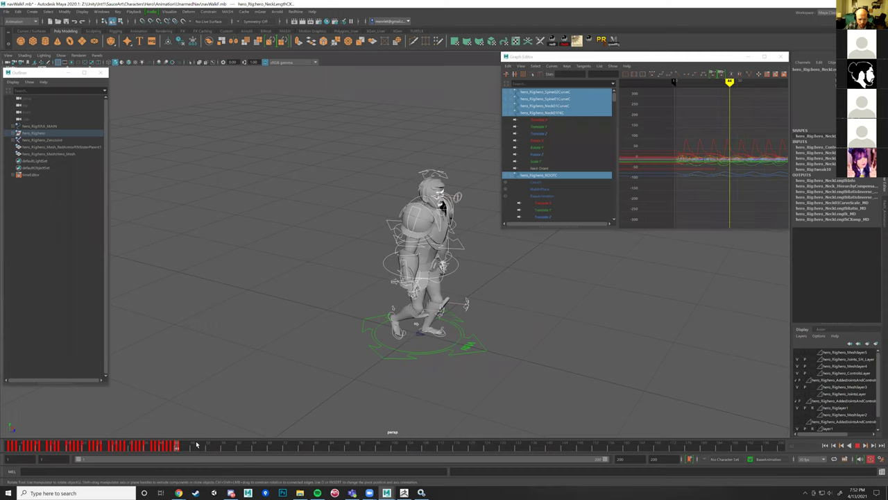
key("alt+v")
Step: Create an animation layer from the selected hero controls and make it the active layer
left_click(821, 329)
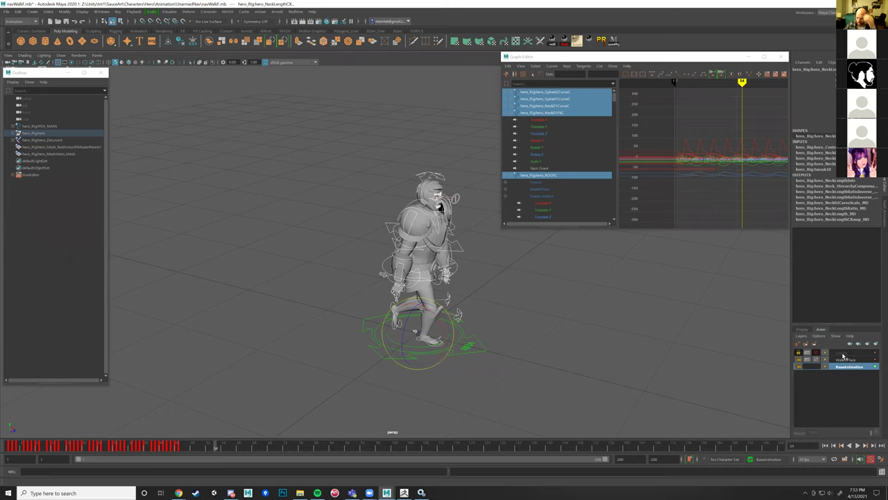
left_click_drag(466, 323, 463, 300, "alt")
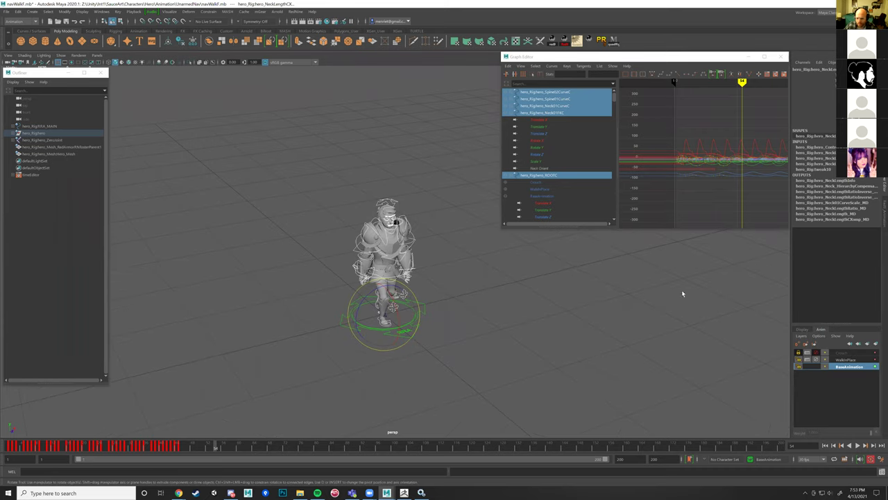
left_click(807, 329)
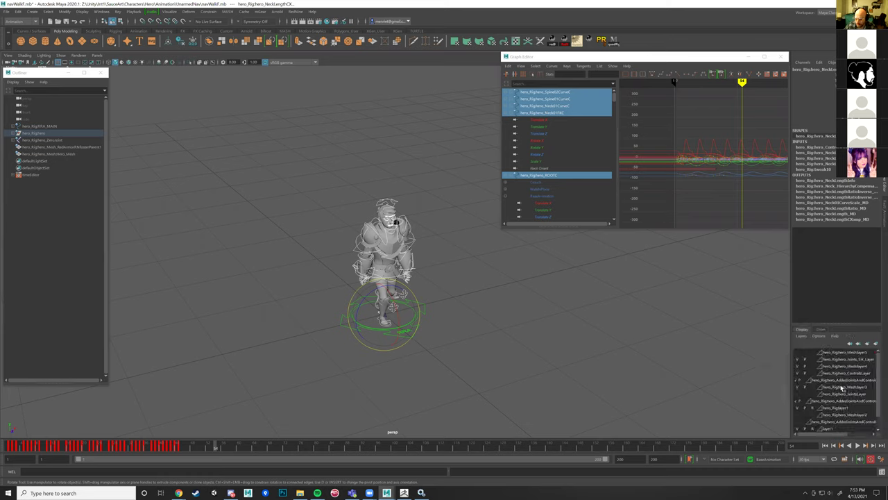
left_click(844, 375)
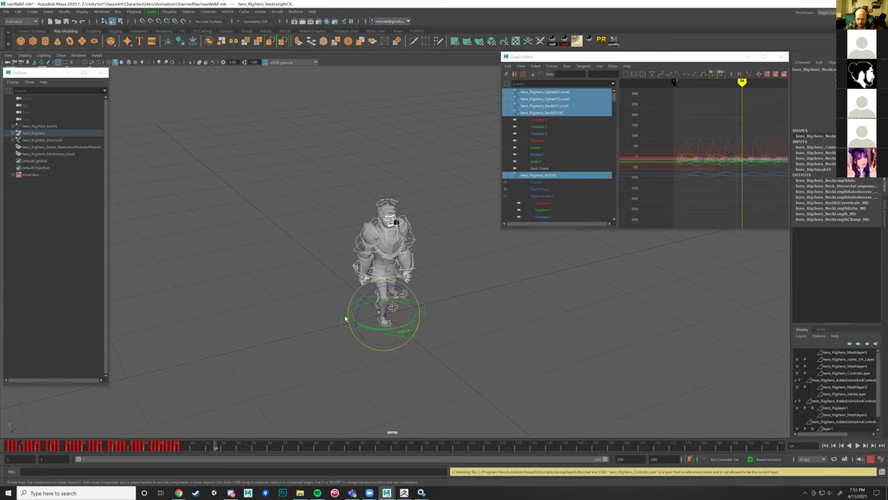
left_click_drag(345, 318, 427, 310, "alt")
left_click(820, 330)
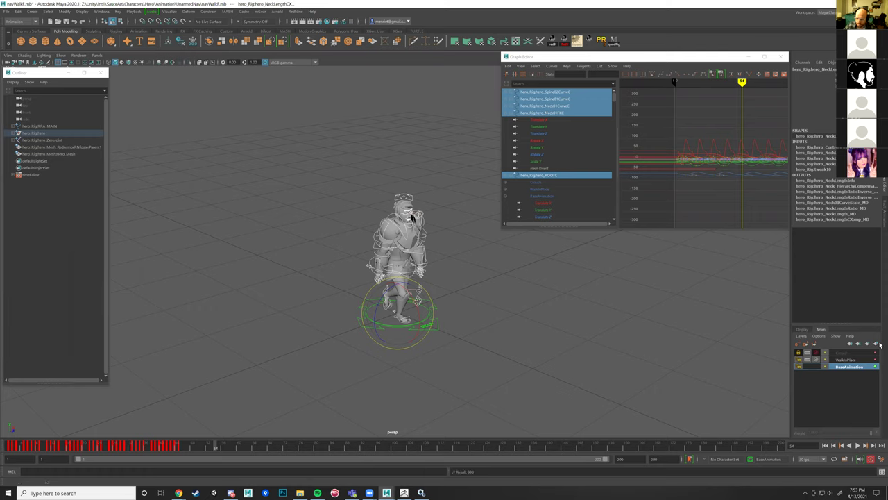
left_click(878, 344)
left_click(845, 353)
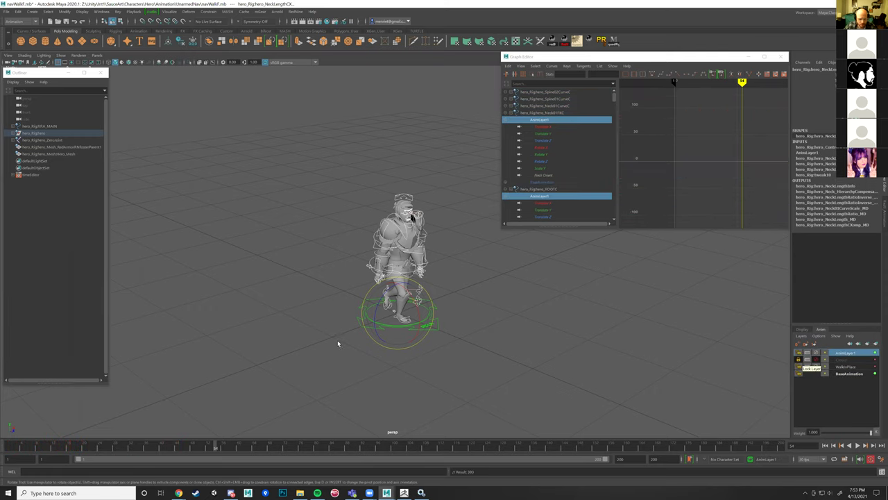
Step: Scrub through the looping walk and set the current time to frame 62
key("f")
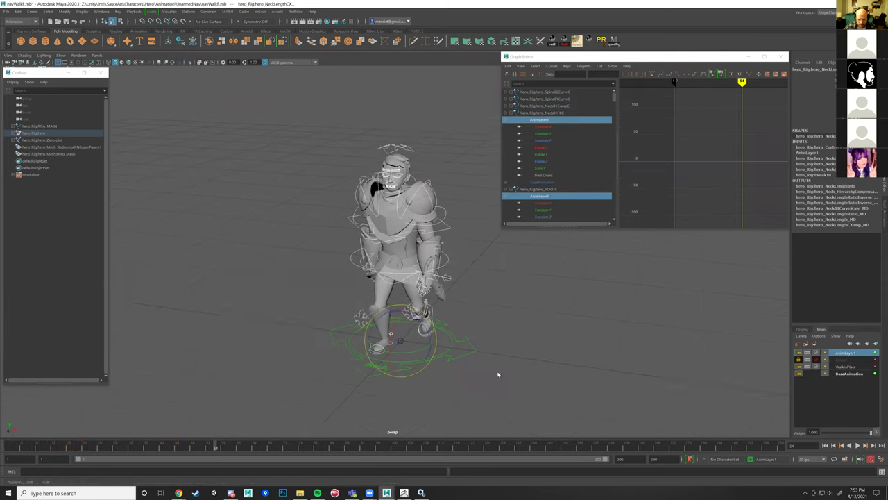
left_click_drag(216, 448, 241, 435)
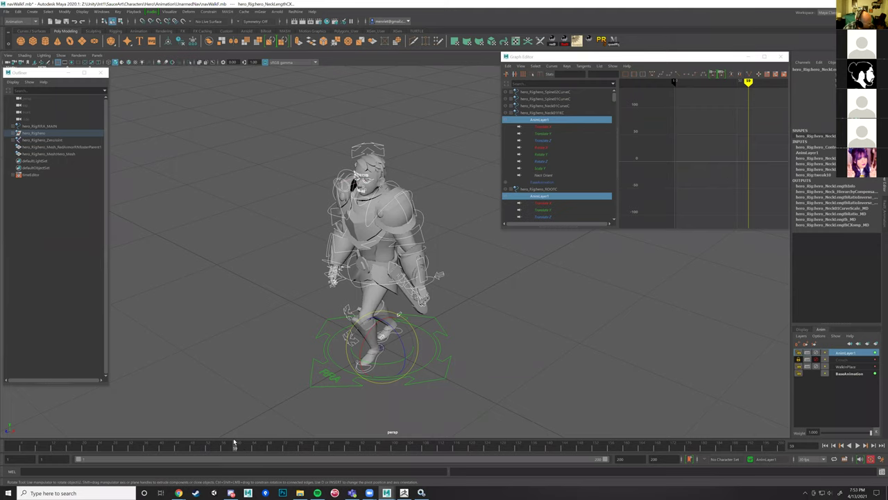
left_click_drag(425, 347, 305, 368, "alt")
left_click_drag(233, 446, 215, 444)
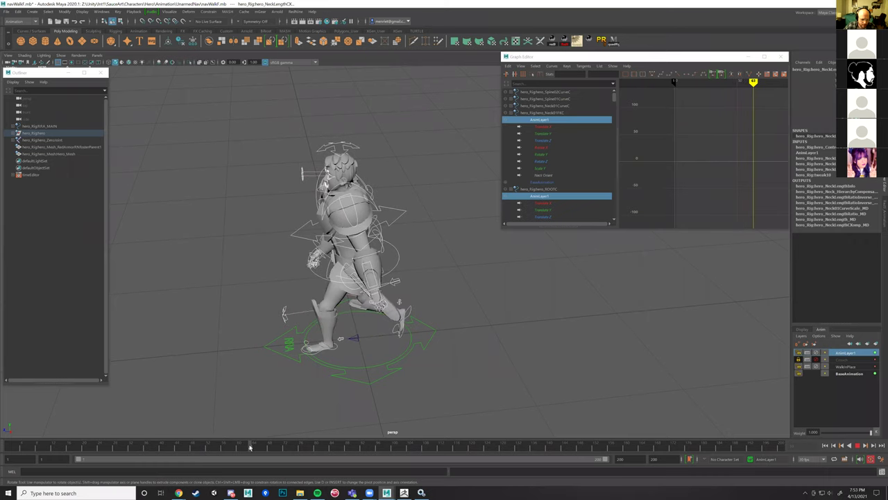
left_click(246, 447)
left_click_drag(408, 273, 393, 196, "alt")
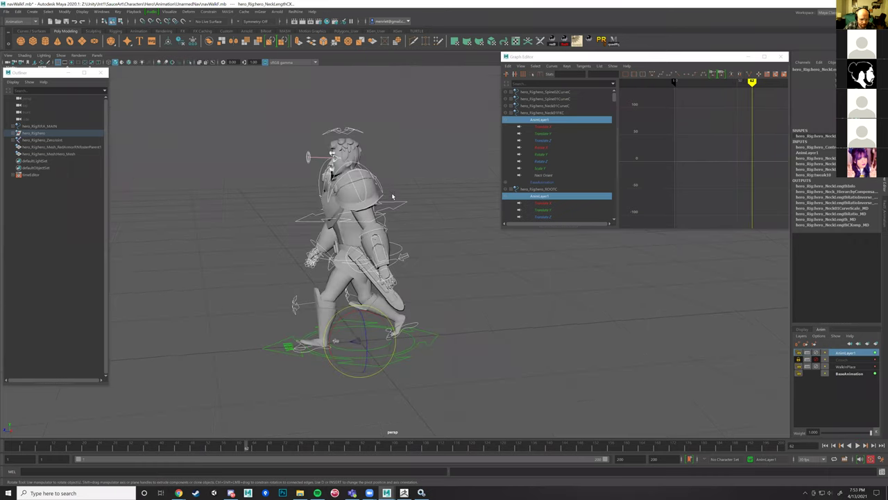
Step: Rotate the top spine, Spine01 and root controls to twist the hero's torso on the new animation layer
left_click(403, 203)
left_click_drag(445, 254, 396, 247, "alt")
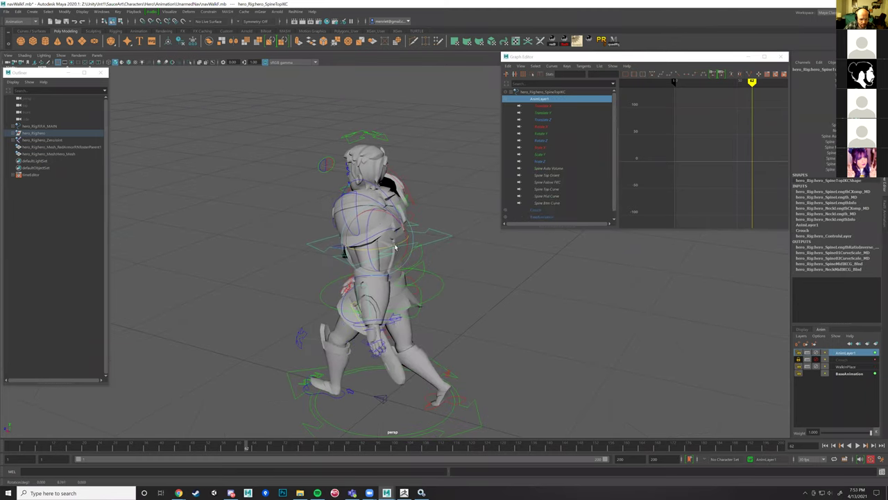
left_click(426, 266)
left_click_drag(399, 280, 401, 277)
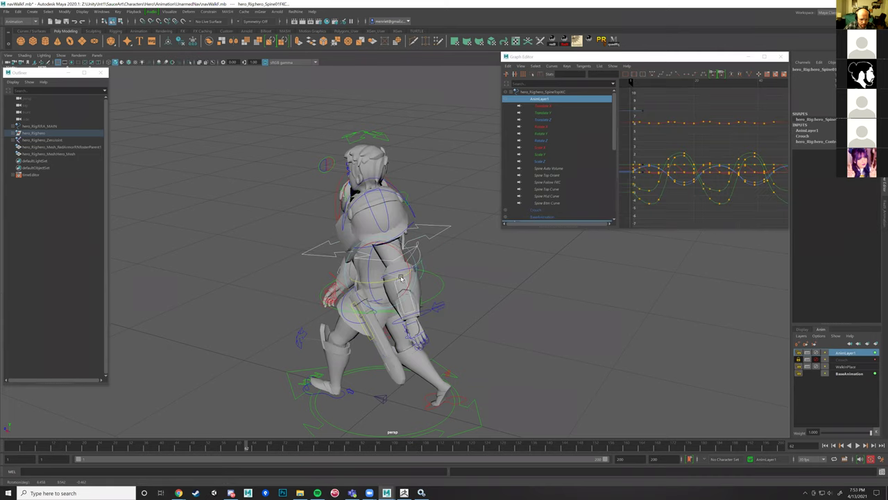
left_click(439, 300)
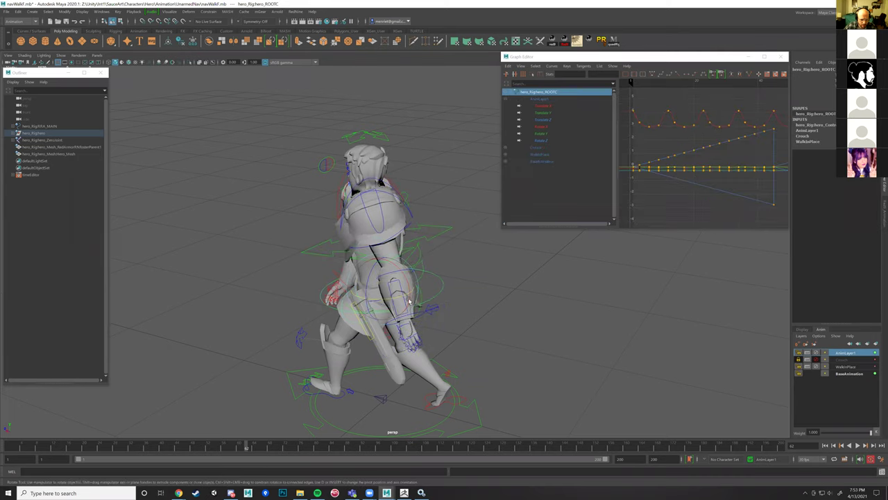
left_click_drag(403, 295, 410, 290)
left_click_drag(458, 277, 602, 306, "alt")
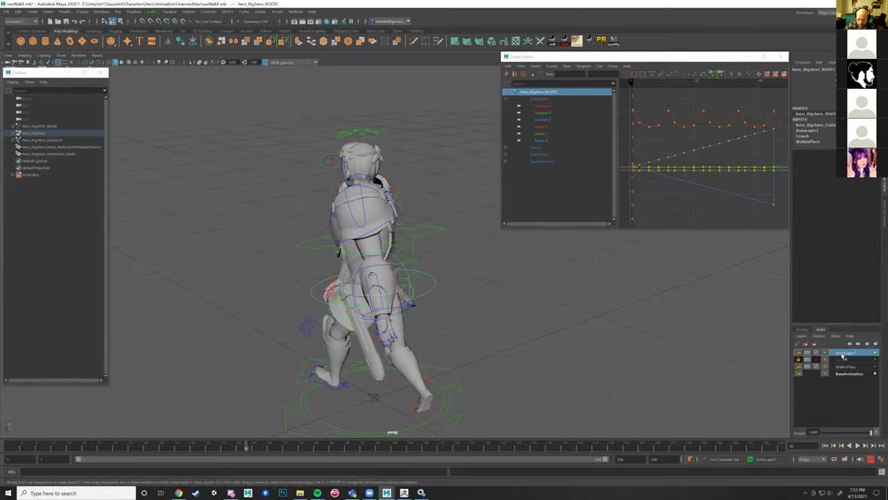
left_click(426, 263, "shift")
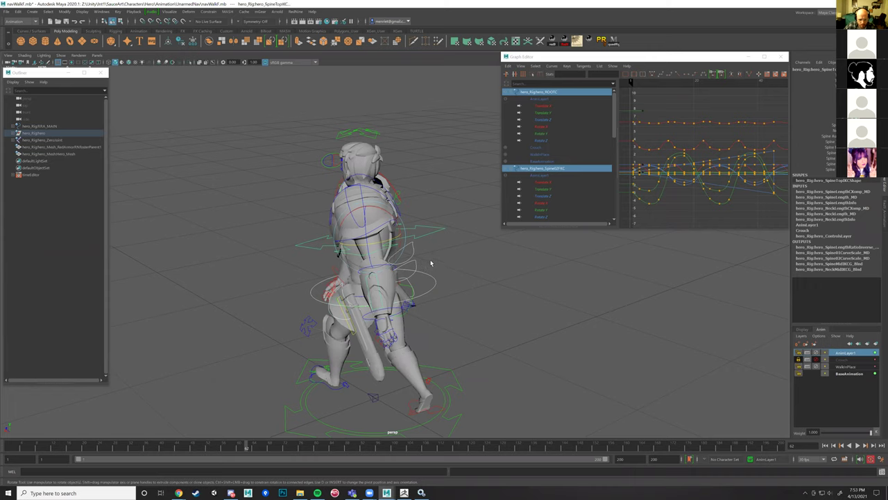
left_click_drag(409, 348, 422, 216, "alt")
Step: Rotate the head control to turn the hero's head to the side on the new layer
left_click(420, 222)
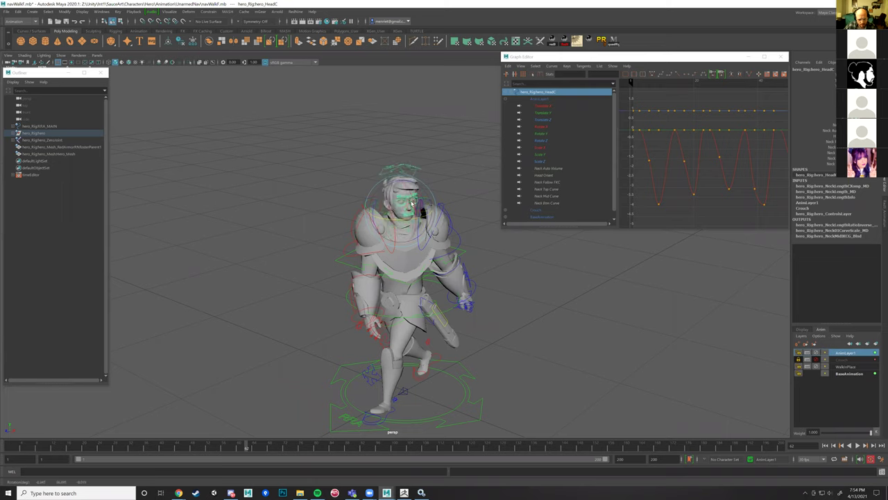
left_click_drag(414, 214, 418, 224)
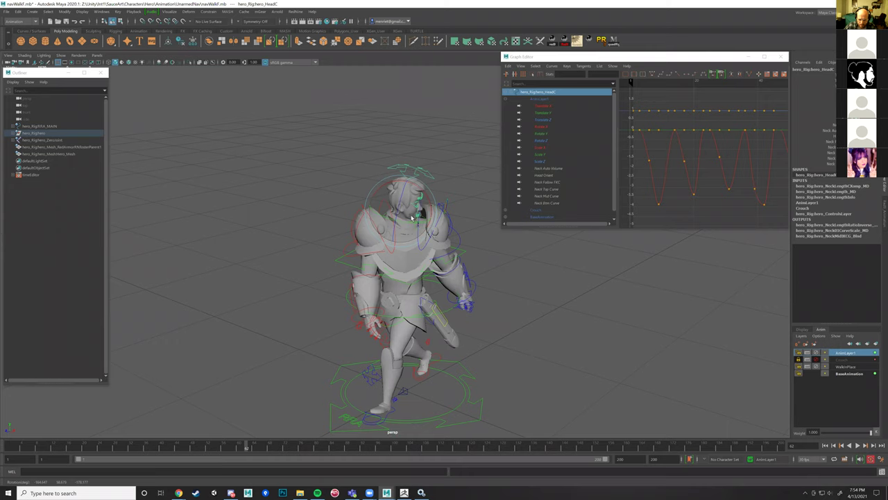
left_click_drag(414, 221, 353, 259, "alt")
scroll(353, 260, "up", 3)
Step: Rotate the left clavicle control slightly and key it at frame 62 on the new layer
left_click(354, 260)
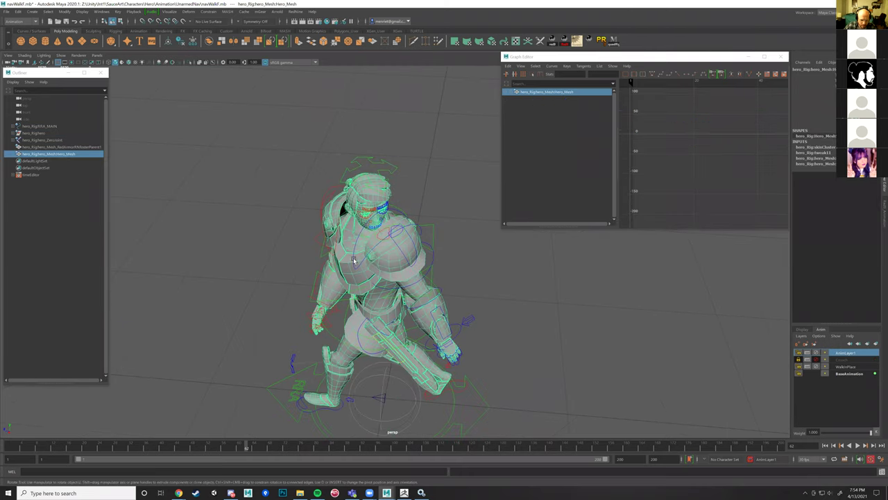
left_click(389, 263)
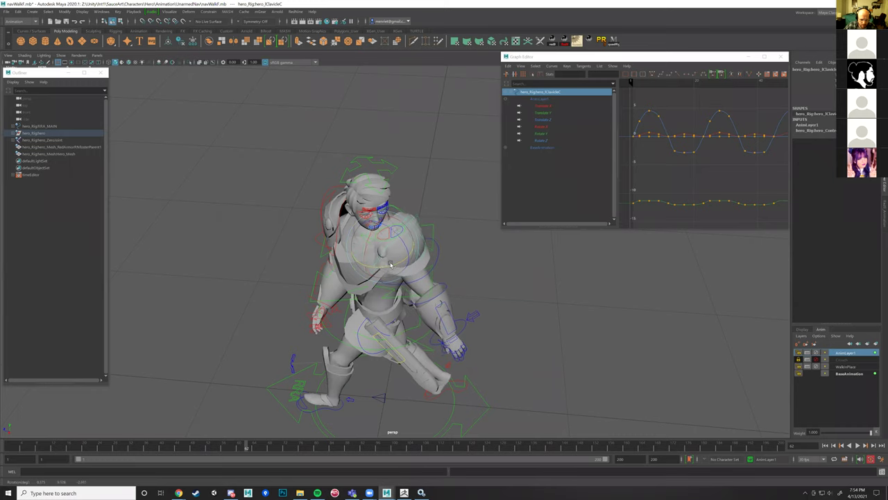
left_click_drag(390, 265, 461, 266, "alt")
key("s")
scroll(476, 266, "down", 3)
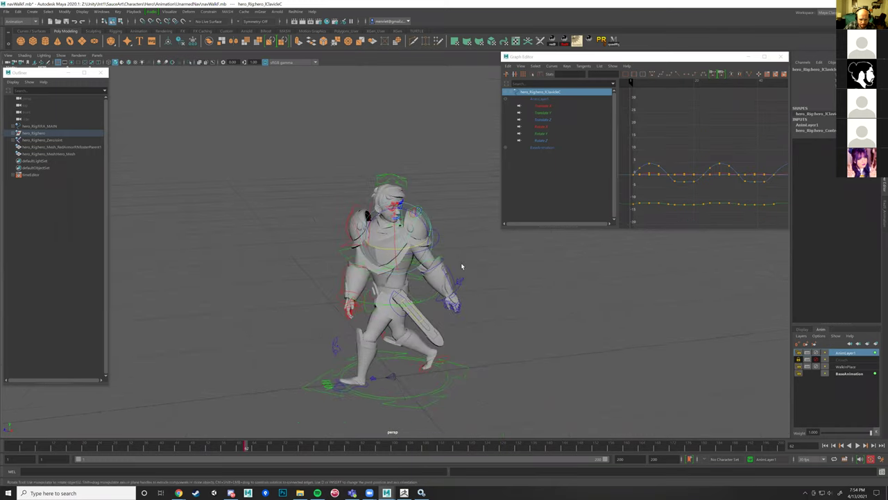
Step: Play the animation from the start and scrub around the key at frame 62 to examine the layered pose
left_click_drag(247, 447, 9, 439)
left_click(858, 445)
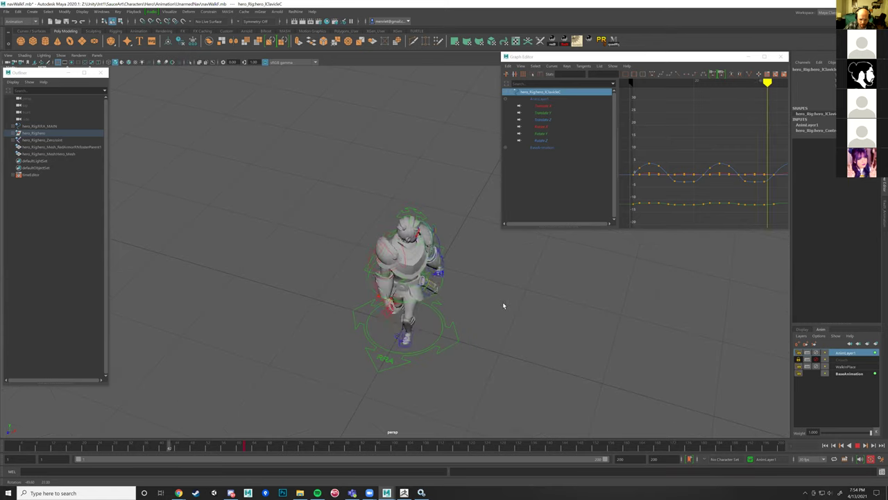
scroll(520, 283, "up", 4)
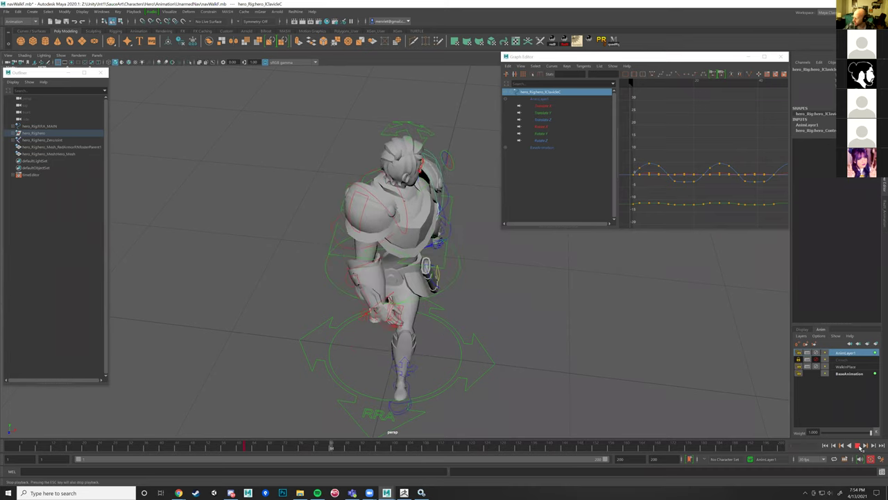
left_click(861, 448)
left_click(247, 448)
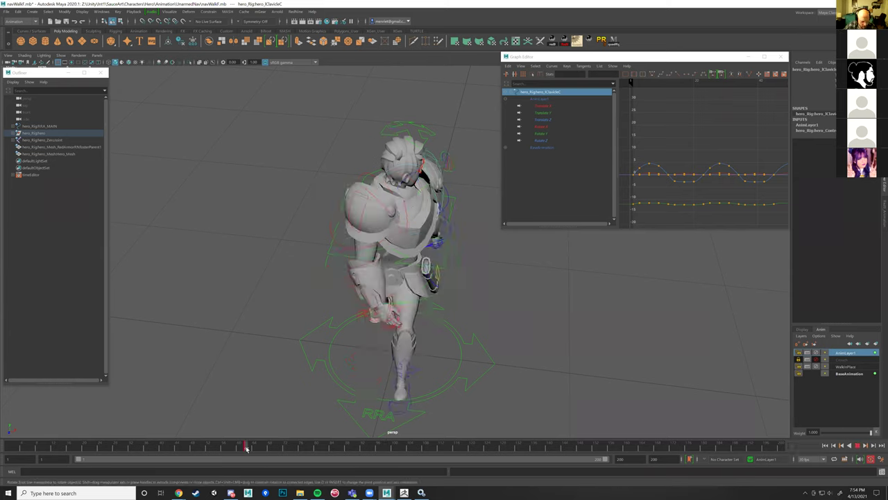
left_click(247, 448)
mouse_move(246, 448)
left_mouse_down()
mouse_move(268, 448)
mouse_move(228, 449)
mouse_move(249, 446)
left_mouse_up()
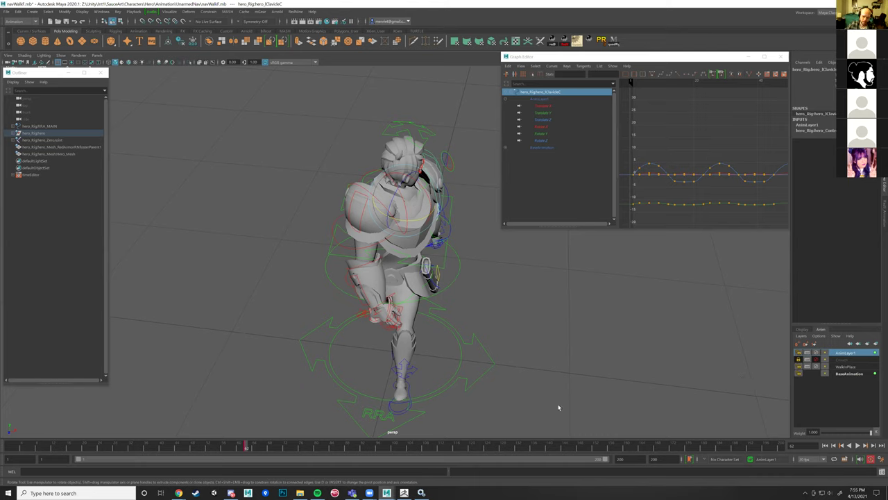
mouse_move(251, 450)
left_mouse_down()
mouse_move(6, 452)
mouse_move(235, 451)
left_mouse_up()
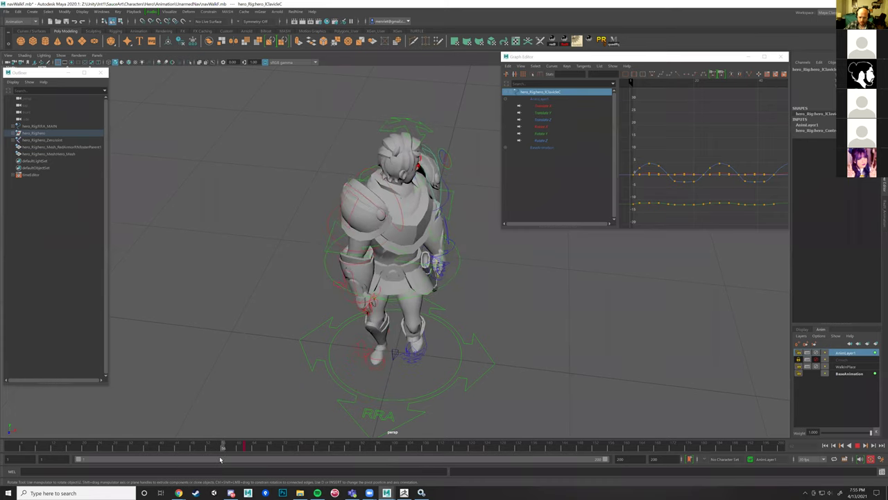
Step: Select all the objects that belong to AnimLayer1
key("Escape")
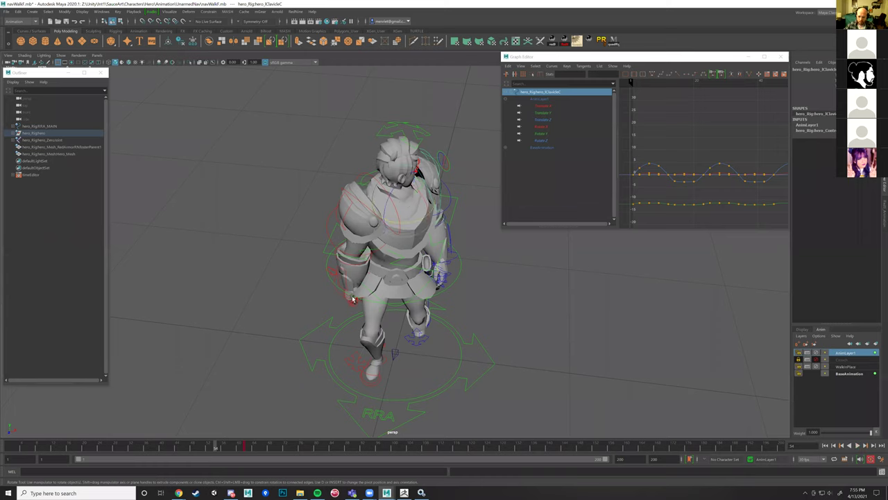
scroll(524, 326, "down", 3)
left_click_drag(523, 325, 474, 317, "alt")
scroll(483, 312, "up", 5)
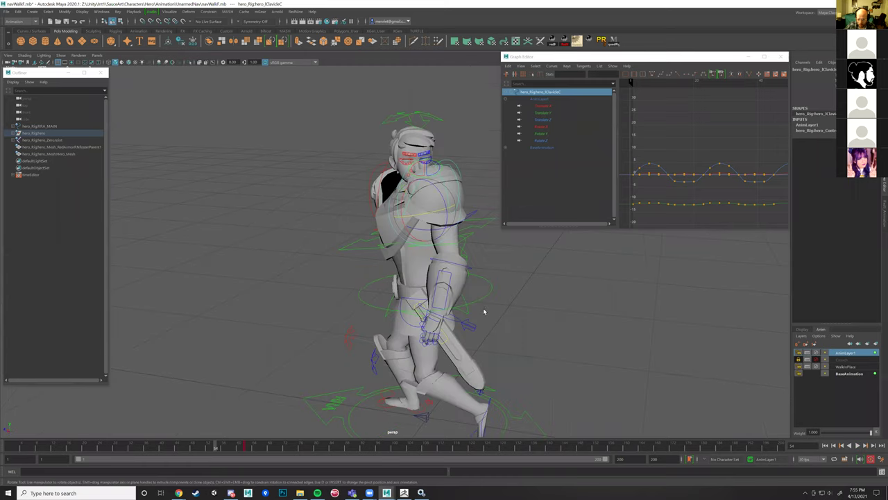
right_click(844, 355)
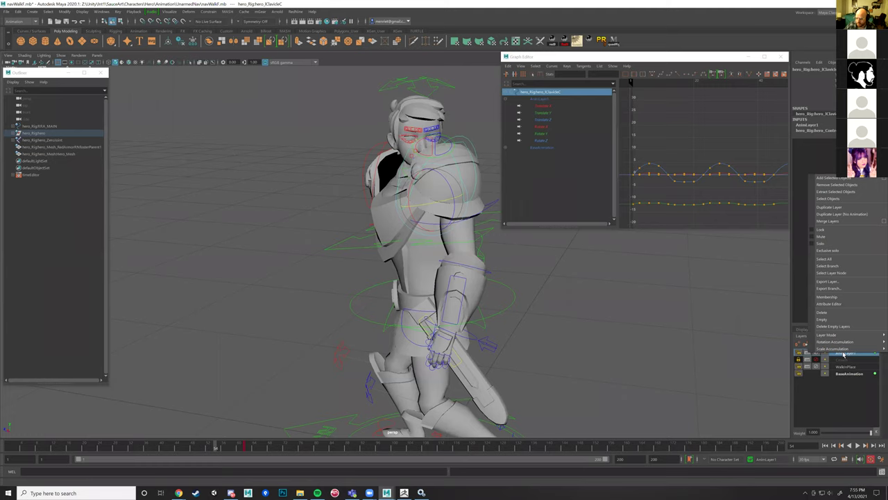
left_click(828, 200)
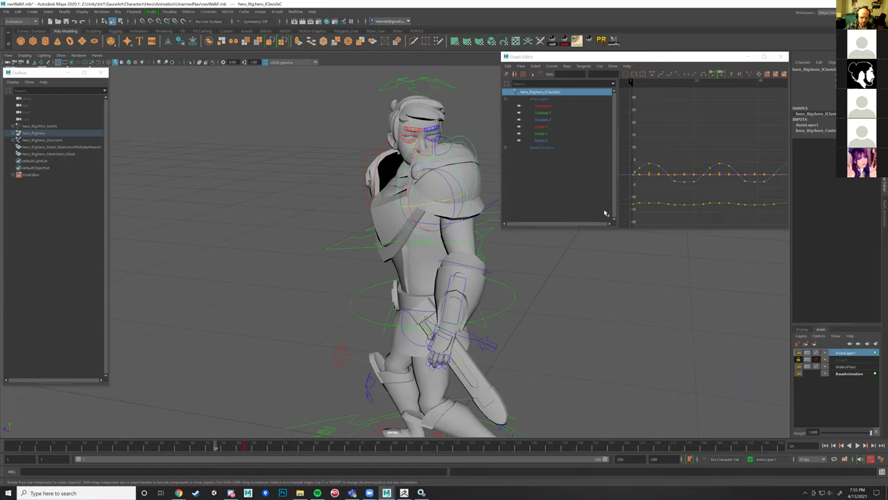
left_click_drag(594, 260, 551, 330, "alt")
right_click_drag(550, 330, 515, 345, "alt")
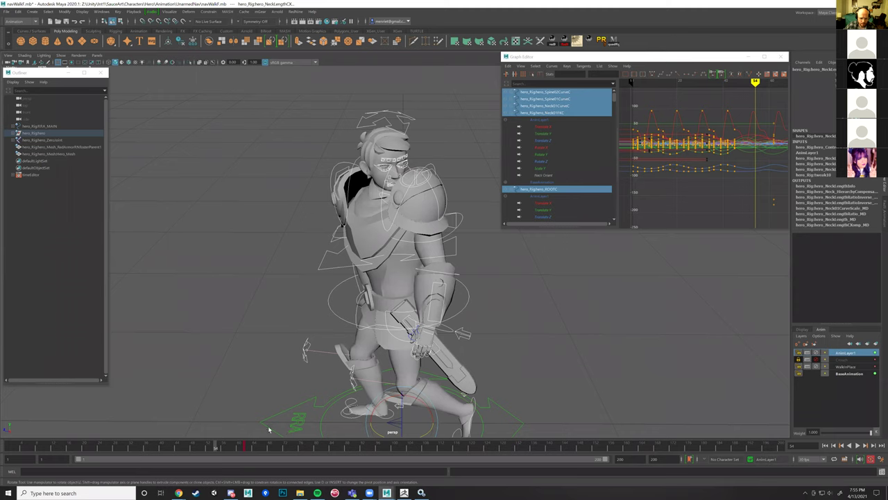
Step: Key all the layer's controls at frame 47 before the frame 62 pose, and at frames 92 and about 108 after it
left_click(246, 447)
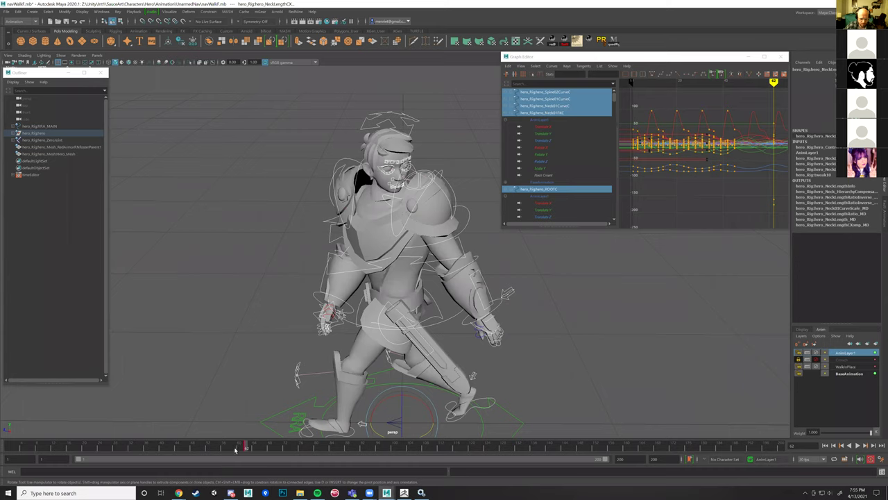
mouse_move(236, 447)
left_mouse_down()
mouse_move(185, 448)
mouse_move(245, 447)
mouse_move(175, 448)
mouse_move(188, 447)
left_mouse_up()
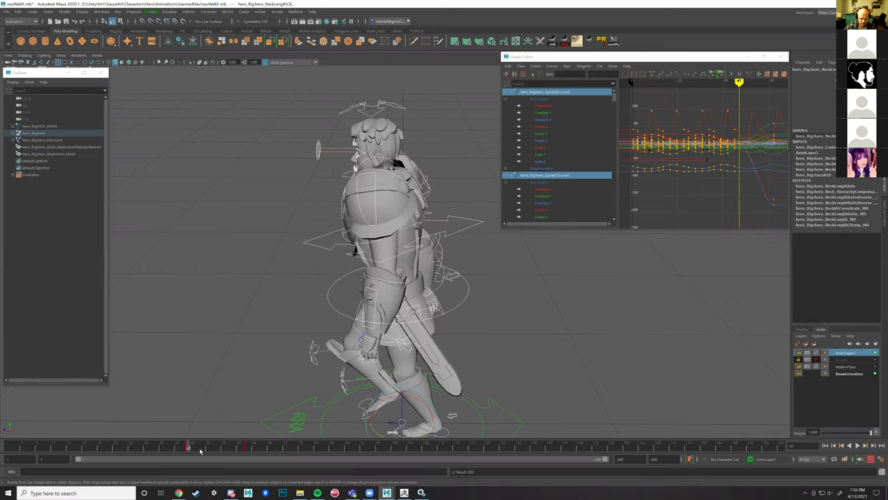
mouse_move(186, 447)
left_mouse_down()
mouse_move(160, 447)
mouse_move(289, 456)
left_mouse_up()
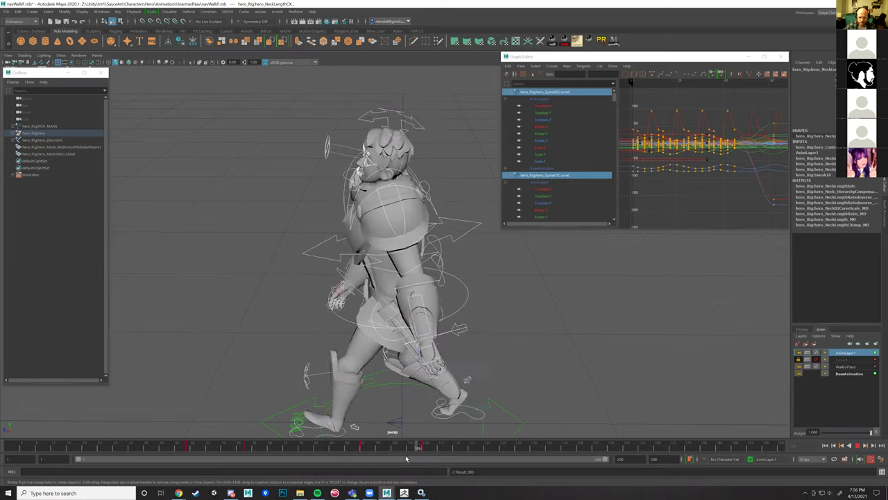
Step: Apply the Euler Filter to the head control's animation curves and play back the head turn
left_click(419, 115)
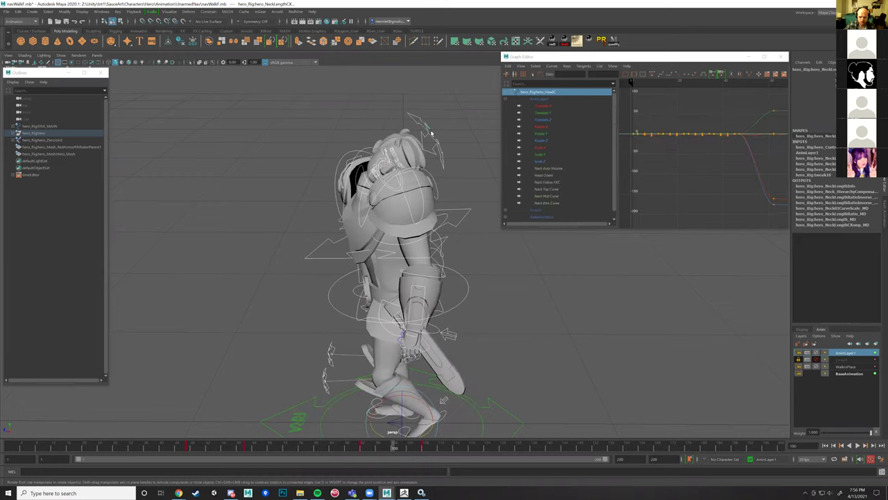
left_click(552, 66)
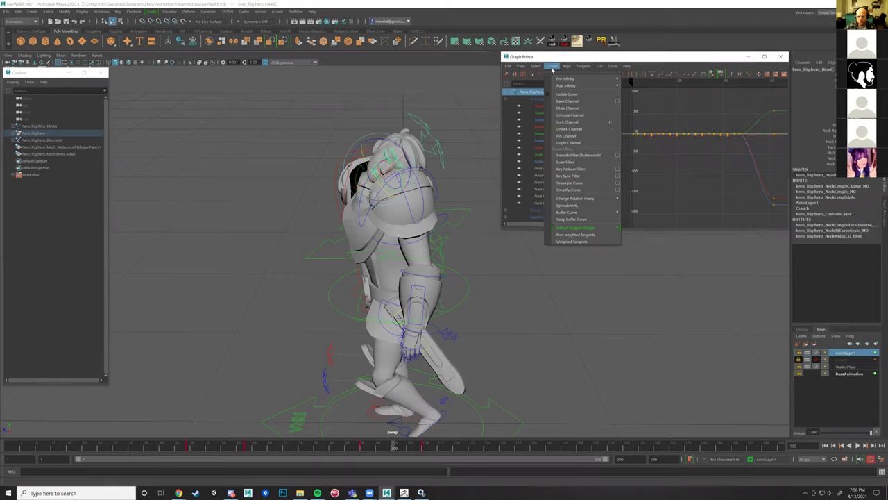
left_click(576, 163)
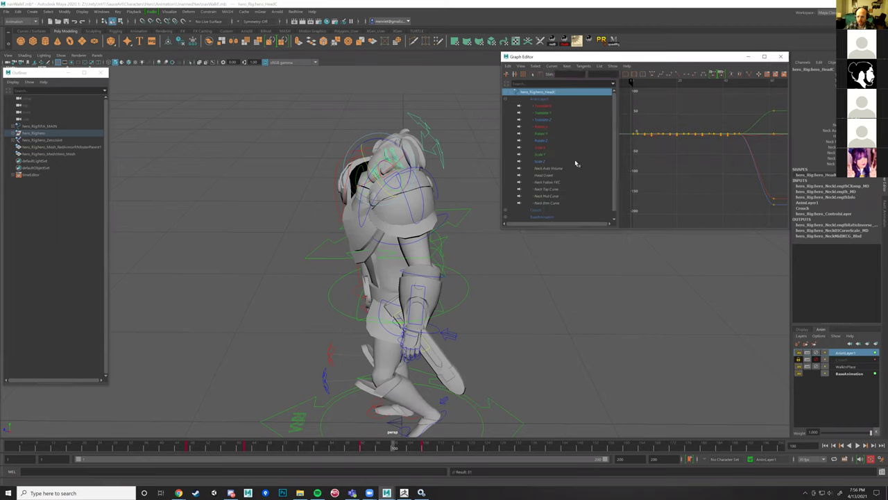
key("alt+v")
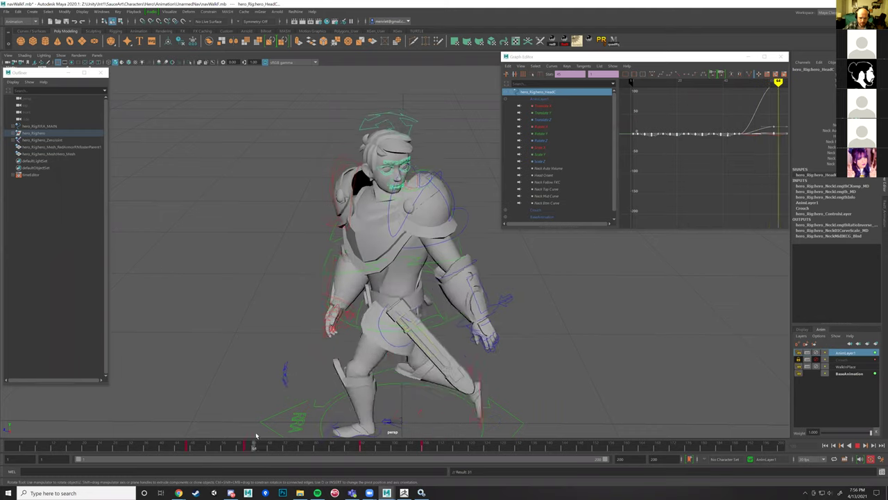
key("Escape")
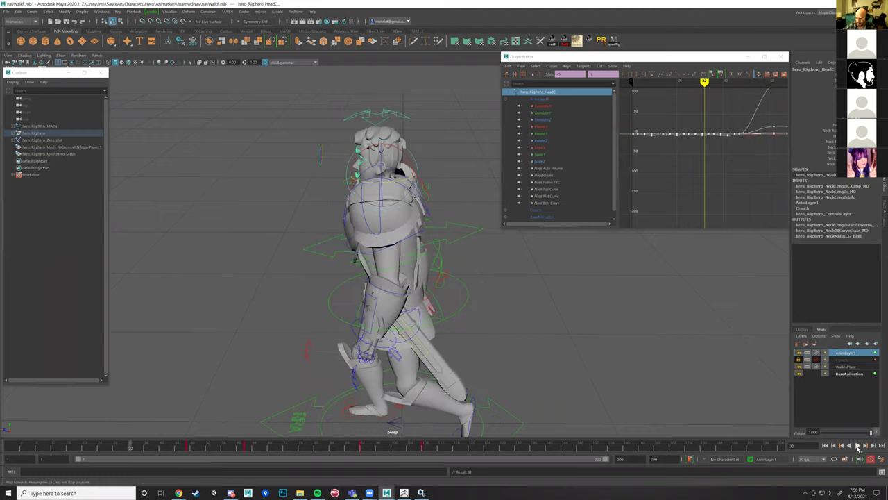
left_click(859, 448)
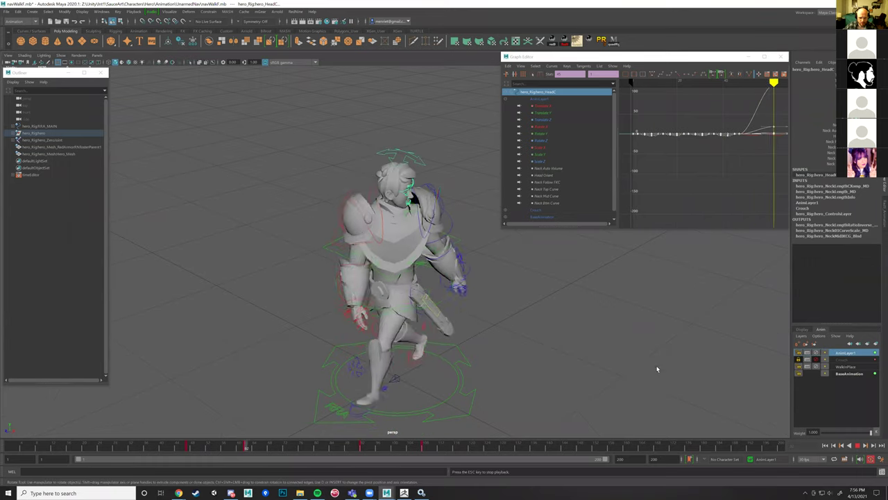
left_click(858, 446)
Step: Shift all the head control's layer keys from frame 47 to about 108 four frames earlier
mouse_move(346, 439)
left_mouse_down()
mouse_move(150, 414)
mouse_move(246, 417)
mouse_move(194, 420)
mouse_move(189, 445)
mouse_move(429, 451)
left_mouse_up()
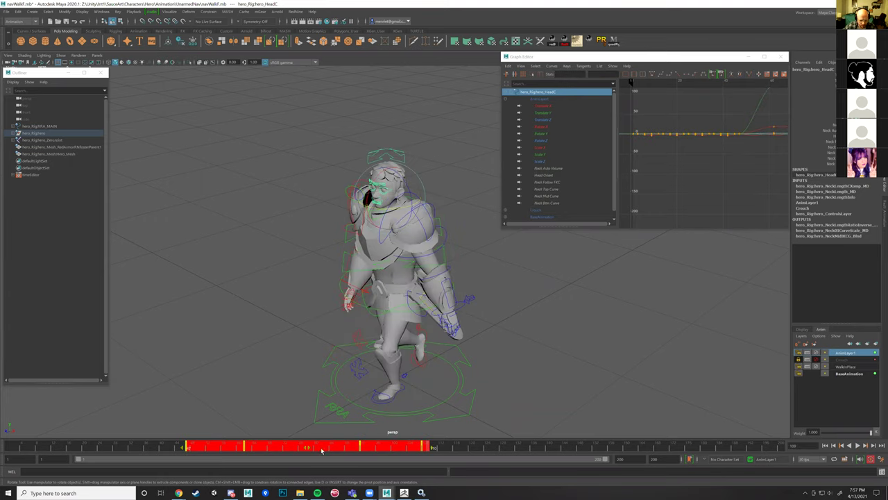
left_click_drag(306, 450, 294, 449)
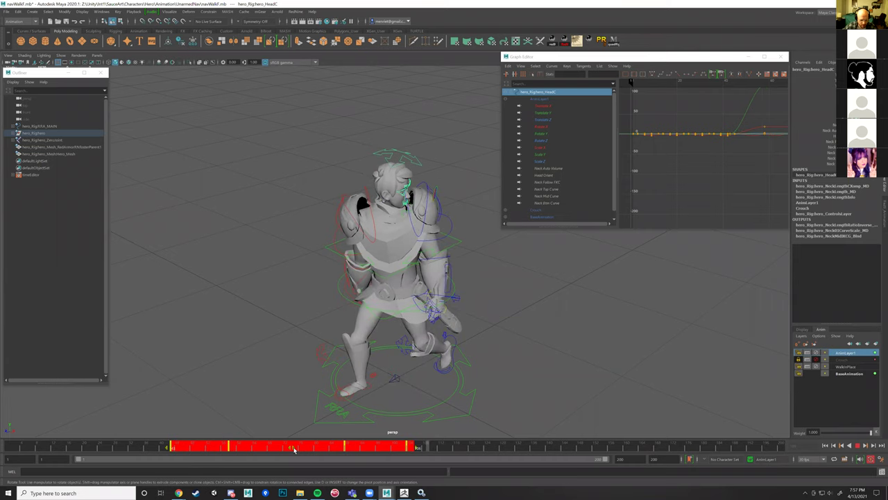
mouse_move(468, 446)
left_mouse_down()
mouse_move(106, 411)
mouse_move(238, 424)
left_mouse_up()
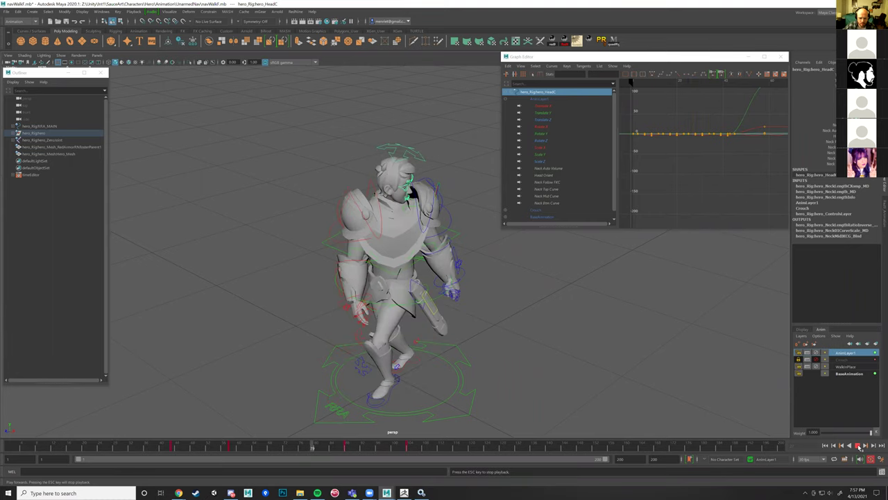
Step: Move only the head control's first layer key earlier to about frame 37 and play back the timing
left_click(173, 448)
left_click_drag(173, 450, 147, 449)
key("alt+v")
left_click(77, 449)
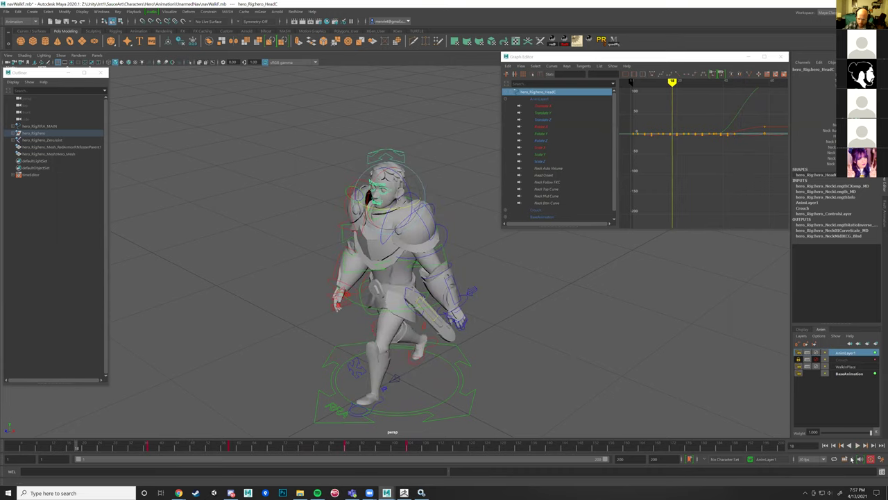
left_click(858, 445)
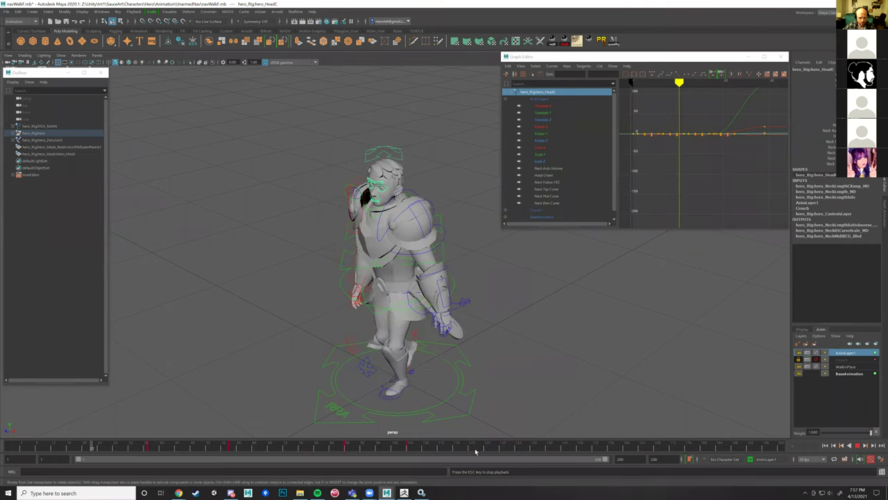
left_click(857, 445)
Step: Rotate the right shoulder FK control at frame 62 to swing the arm away from the body
left_click_drag(190, 450, 232, 447)
left_click_drag(335, 301, 369, 272, "alt")
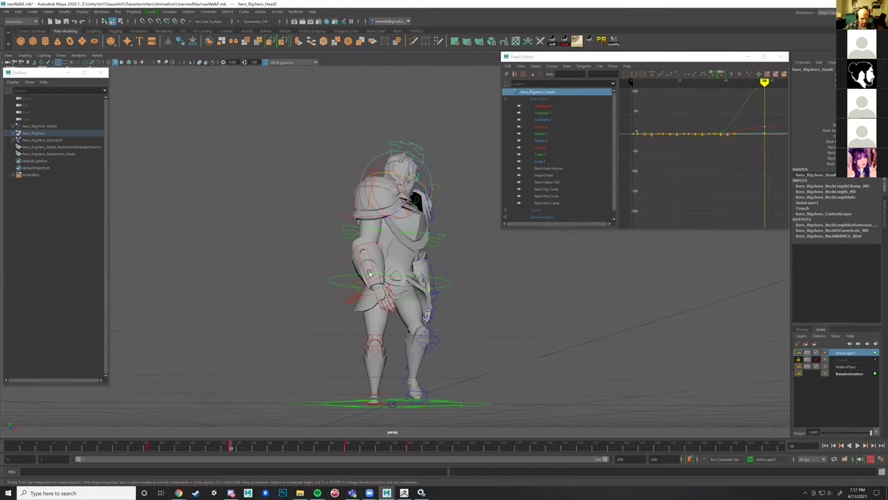
left_click(345, 224)
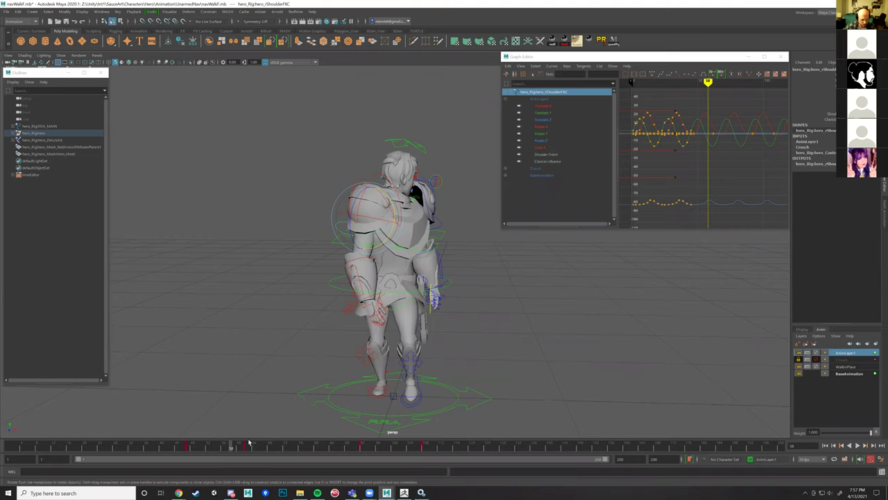
left_click_drag(203, 448, 164, 442)
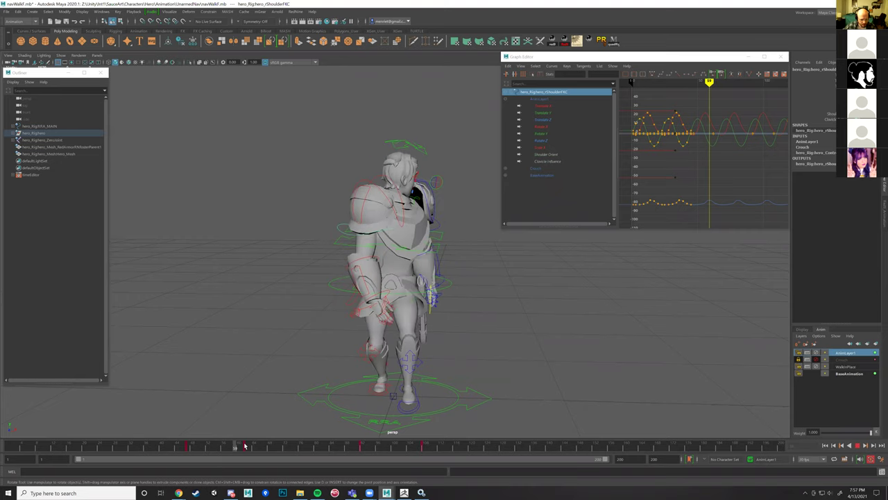
left_click_drag(224, 446, 220, 445)
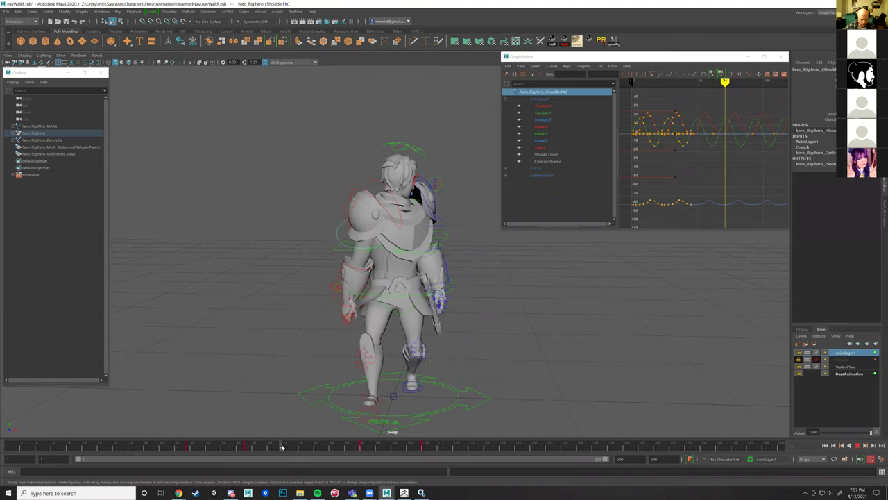
left_click_drag(274, 447, 246, 448)
left_click_drag(386, 282, 367, 330, "alt")
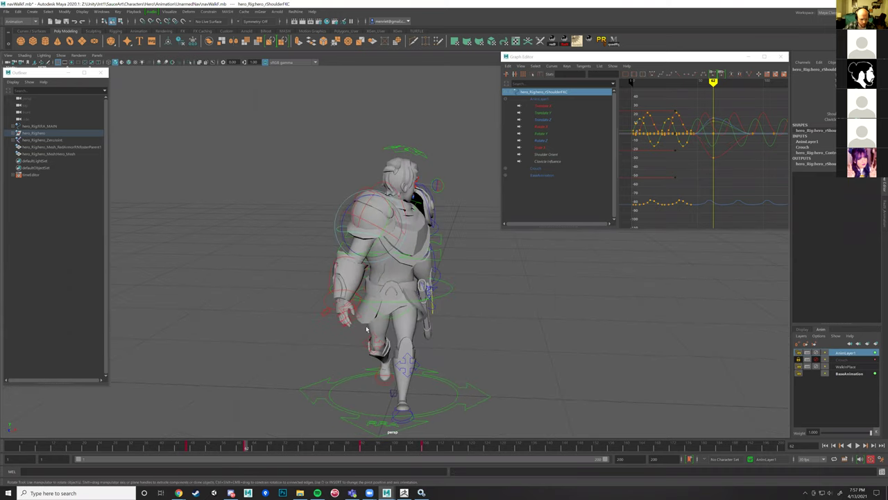
Step: Copy the right shoulder control's key at frame 62 and paste it at frame 92
right_click(246, 447)
left_click(245, 449)
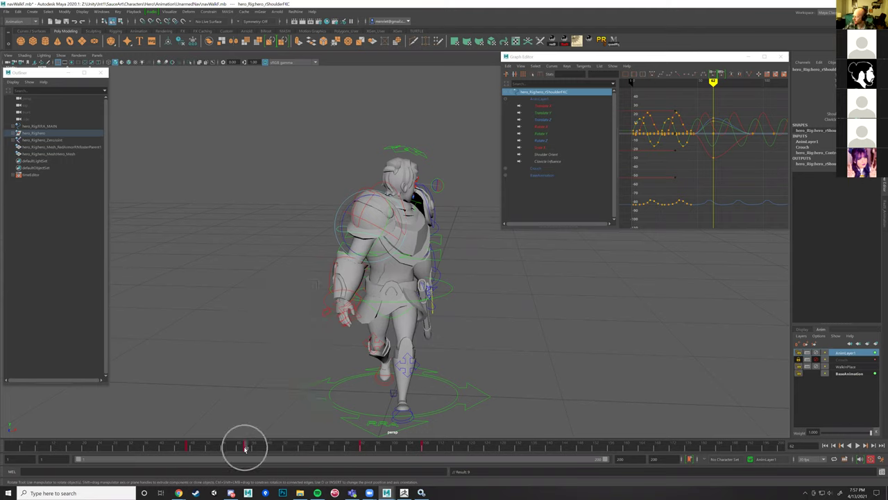
right_click(245, 449)
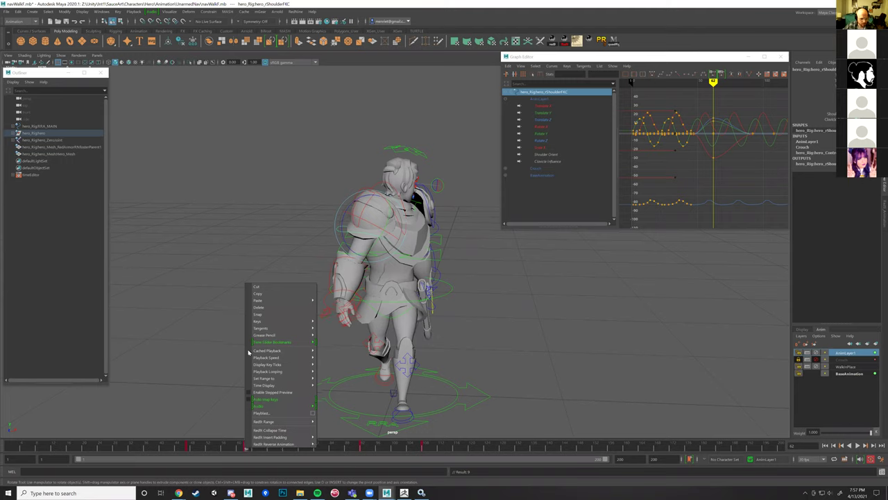
left_click(263, 294)
left_click(361, 448)
right_click(361, 448)
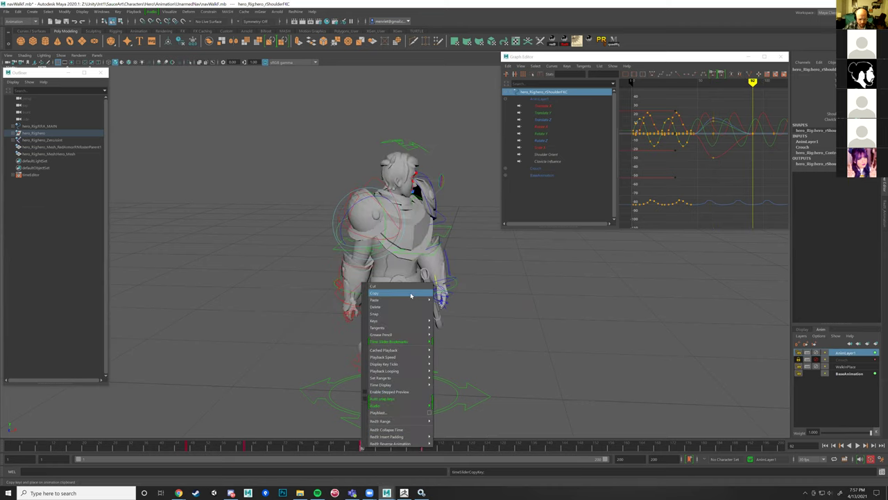
mouse_move(399, 298)
left_click(446, 302)
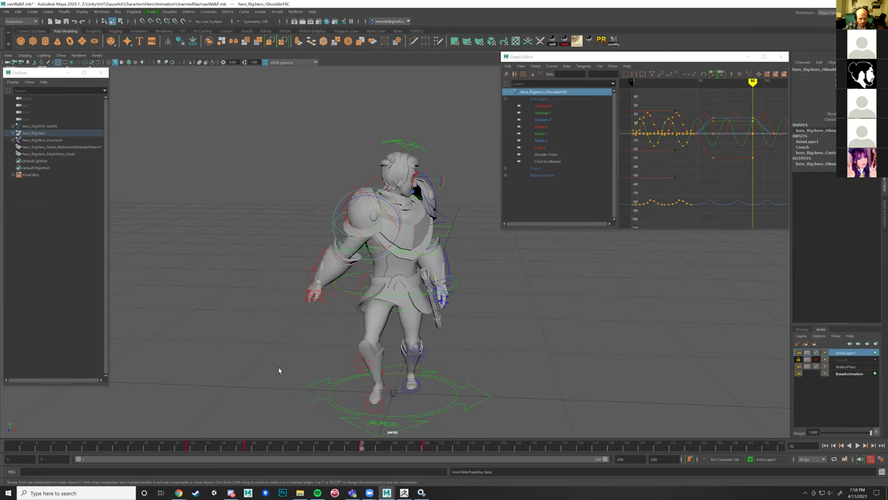
Step: Rotate the right shoulder control at frame 72 to bring the arm closer to the body
key("alt+v")
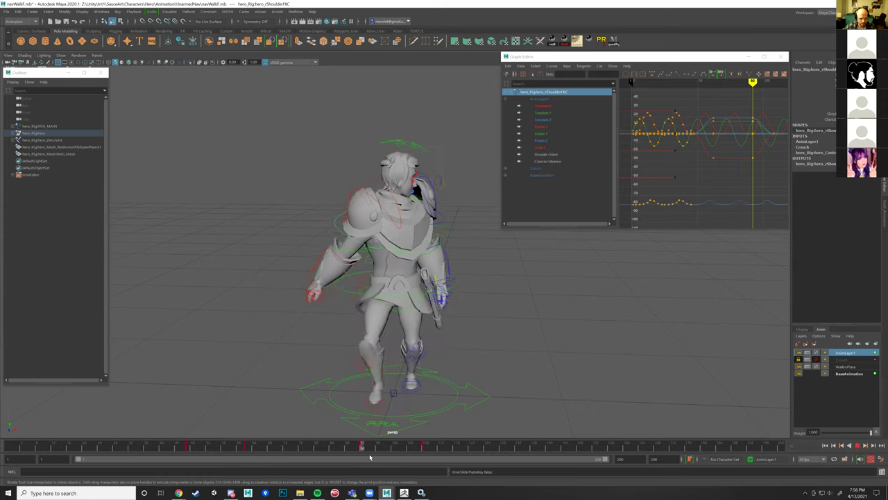
mouse_move(383, 450)
left_mouse_down()
mouse_move(220, 451)
mouse_move(284, 452)
left_mouse_up()
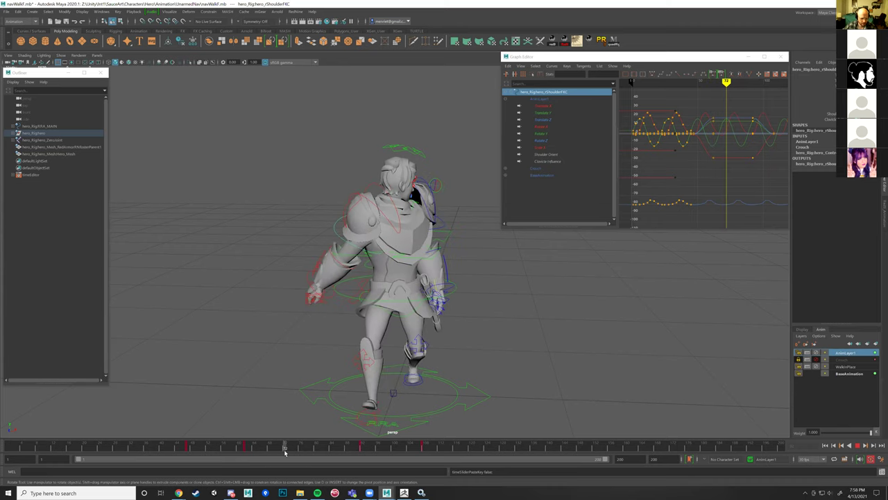
left_click_drag(378, 201, 374, 200)
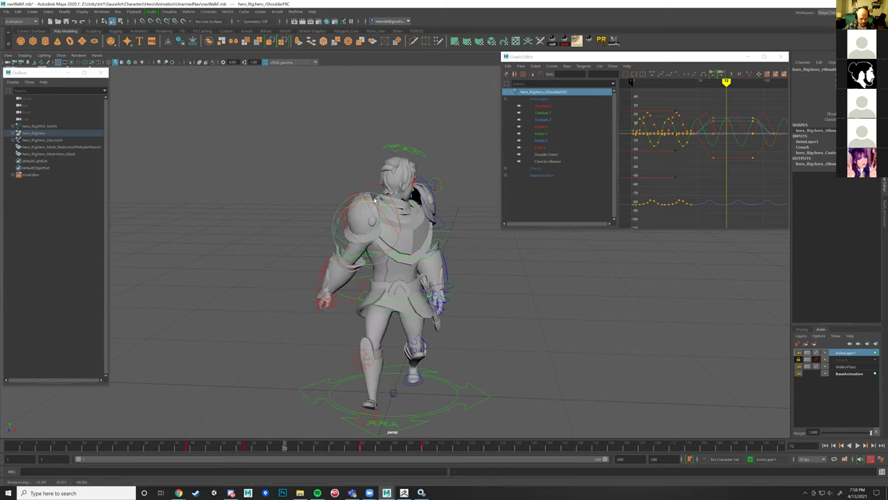
Step: Copy the right shoulder control's key at frame 72 and paste it over the key at frame 62
right_click(283, 448)
left_click(299, 294)
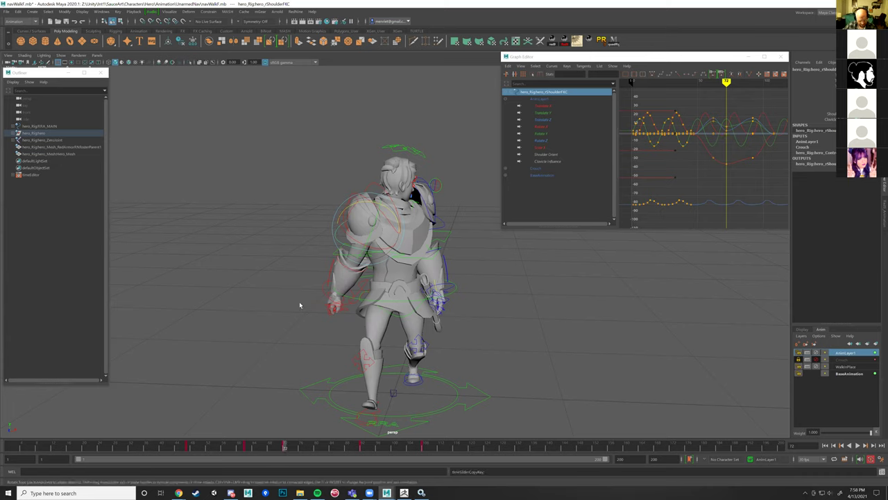
left_click(245, 448)
right_click(244, 448)
mouse_move(305, 297)
left_click(337, 299)
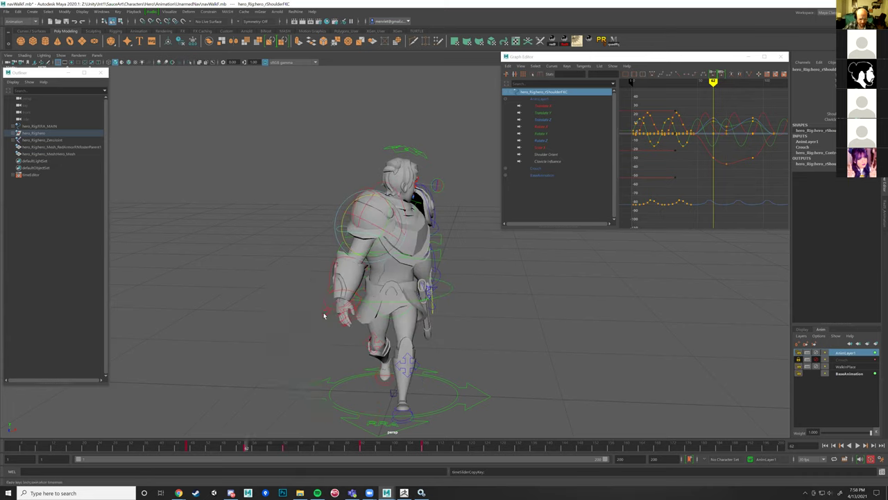
Step: Play back the walk to examine the layered right arm pose together with the head turn
key("alt+v")
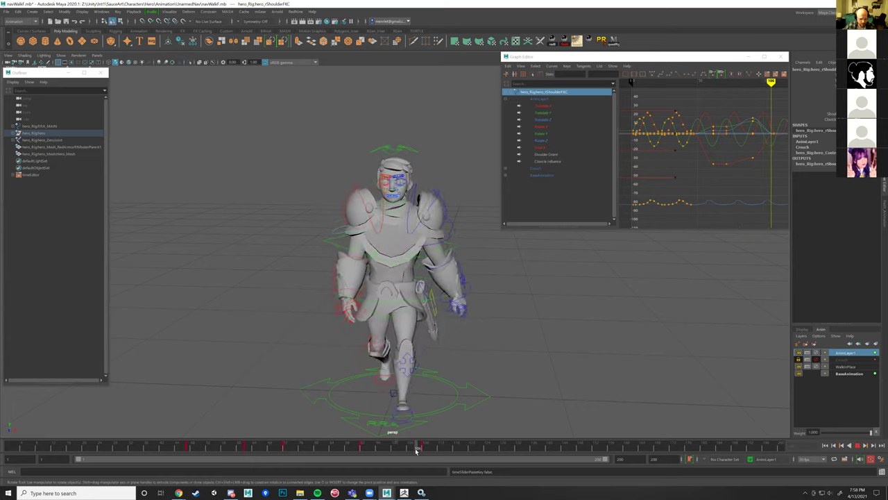
key("alt+v")
left_click(855, 444)
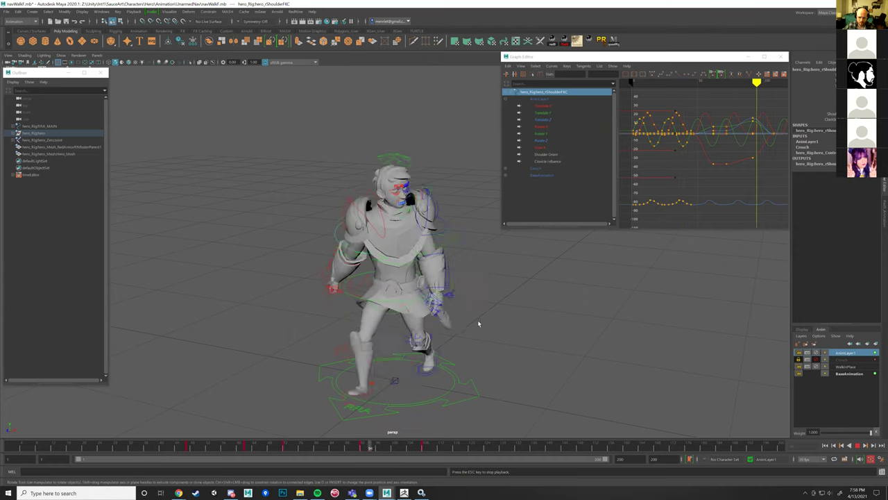
Step: Stop playback and delete the right shoulder control's key at frame 92
key("Escape")
left_click_drag(321, 447, 327, 448)
left_click(362, 447)
right_click(362, 448)
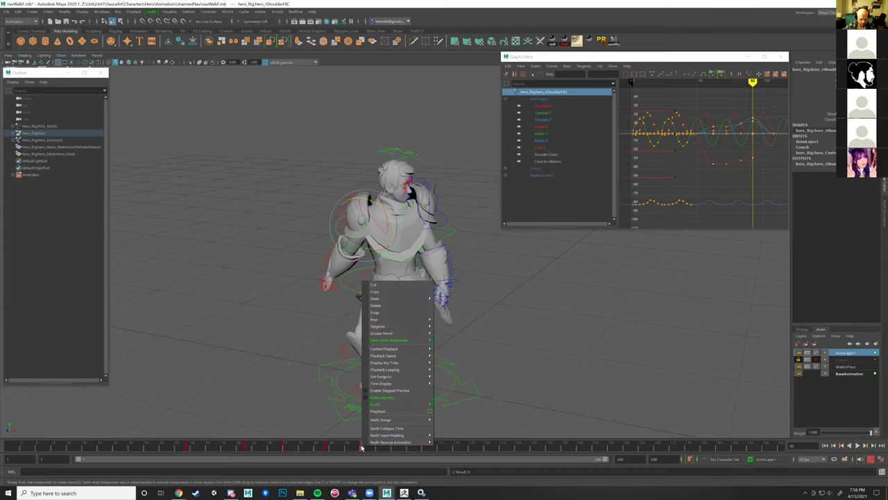
left_click(394, 307)
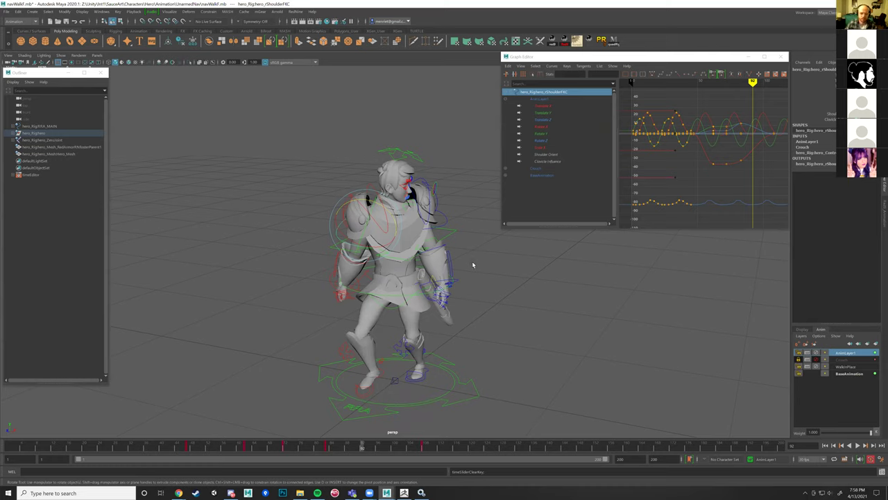
Step: Play back the walk to examine how the right arm settles after the look over the shoulder
left_click_drag(329, 448, 221, 446)
key("alt+v")
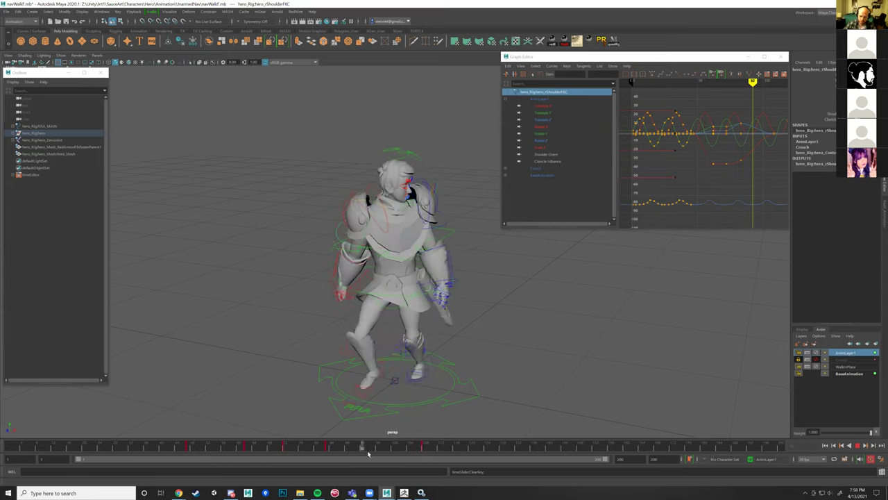
key("Escape")
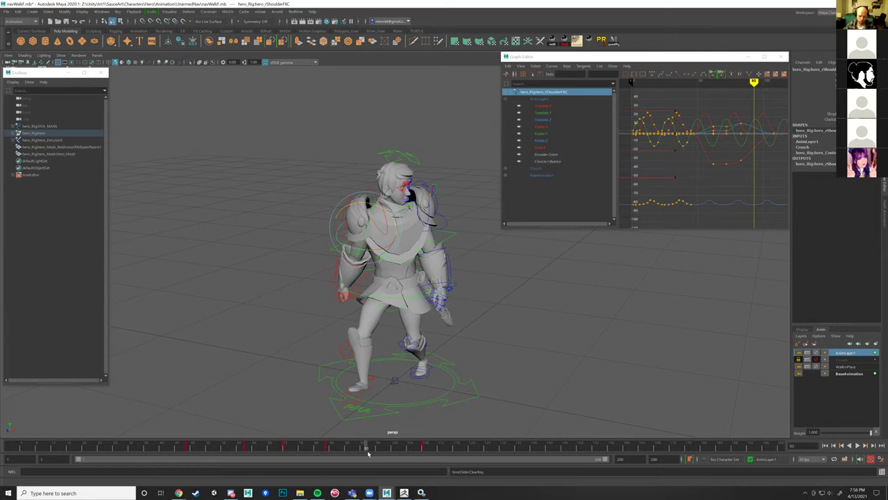
key("alt+v")
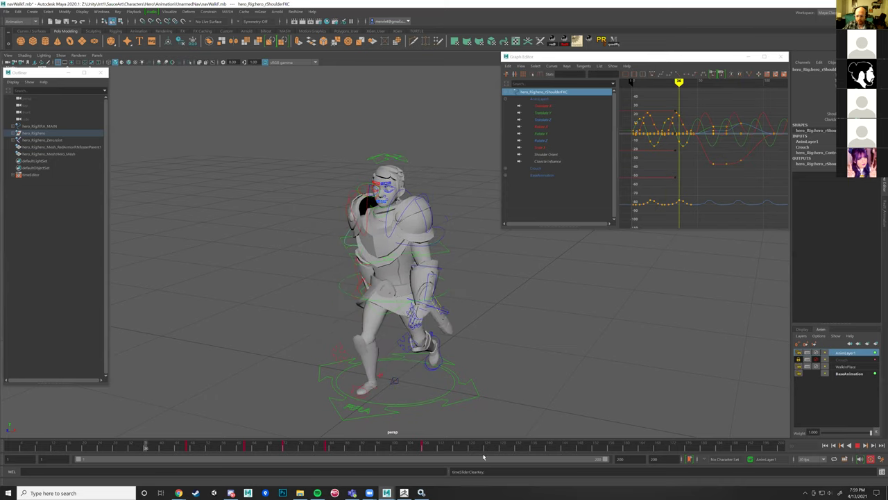
left_click(860, 445)
left_click(859, 447)
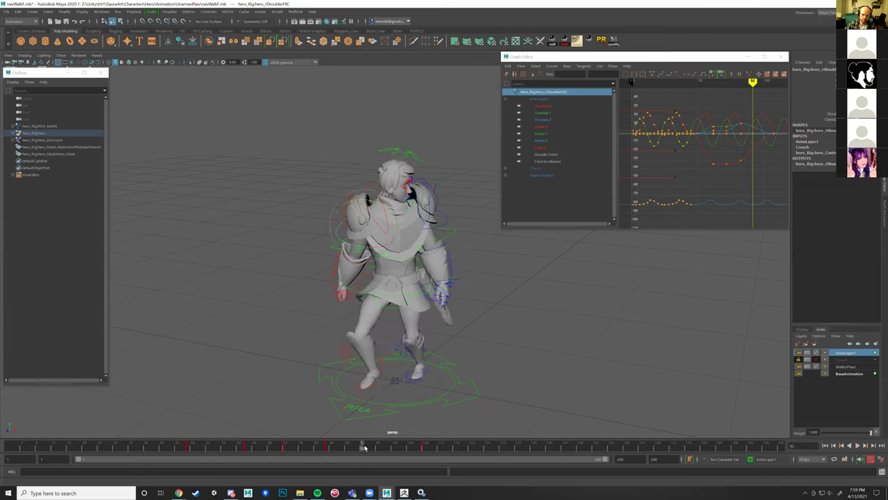
left_click(857, 445)
left_click_drag(502, 280, 508, 298, "alt")
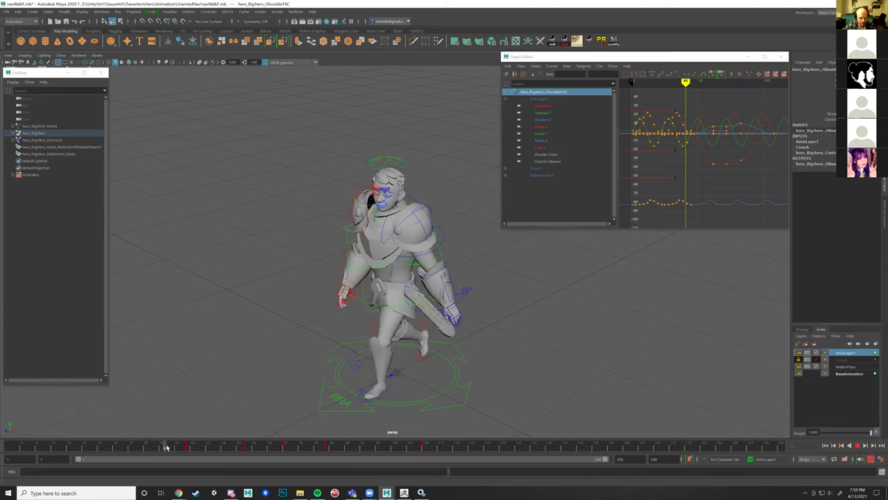
Step: Add the left top eyelid control to AnimLayer1
scroll(424, 240, "up", 8)
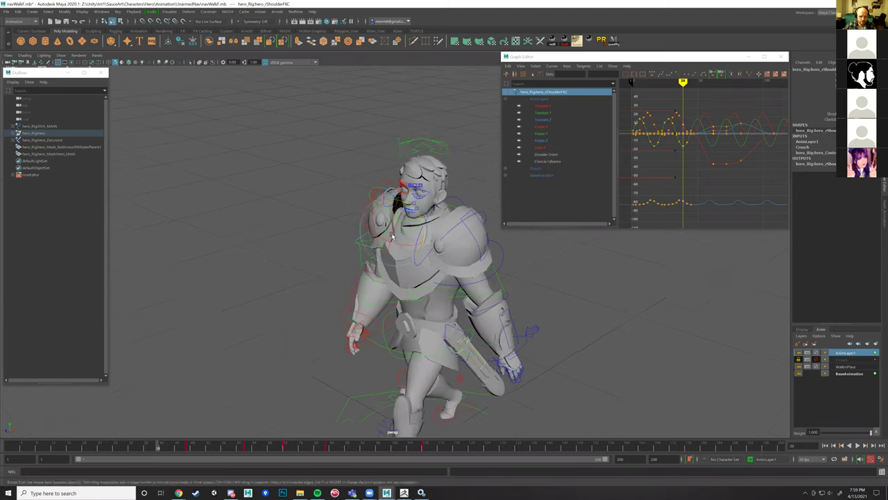
key("6")
left_click_drag(425, 216, 444, 208, "alt")
right_click_drag(416, 208, 428, 202, "alt")
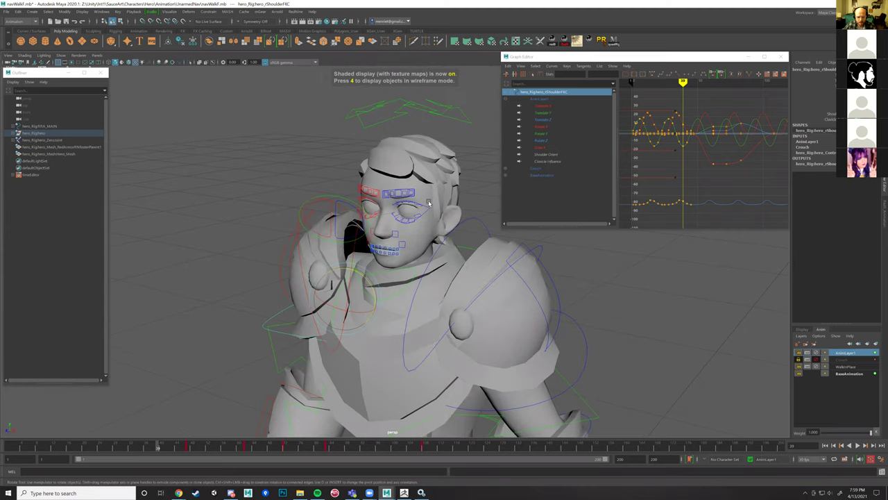
left_click(433, 211)
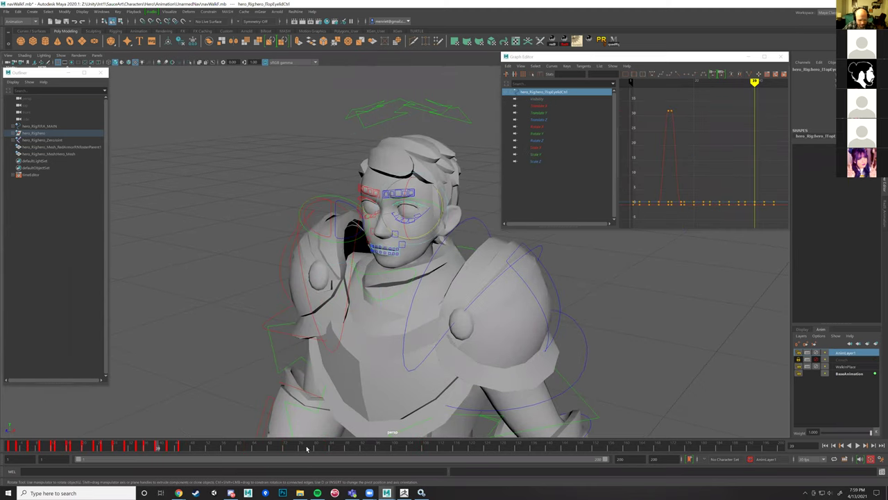
left_click(849, 367)
left_click(845, 353)
left_click(803, 336)
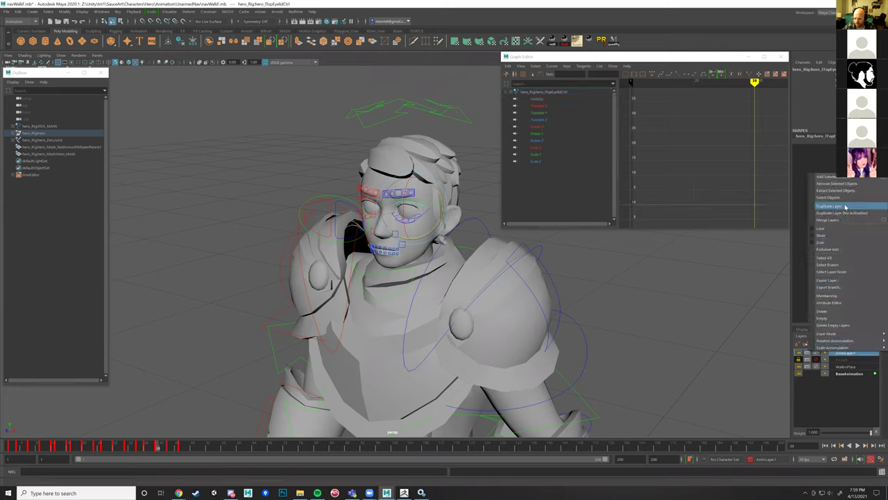
left_click(841, 178)
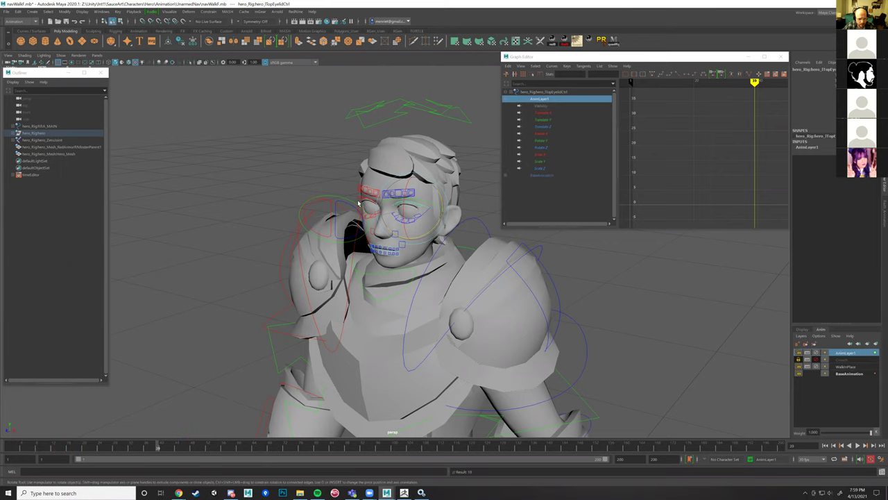
Step: Extend the selection with the right top eyelid control and add it to AnimLayer1
scroll(374, 273, "up", 6)
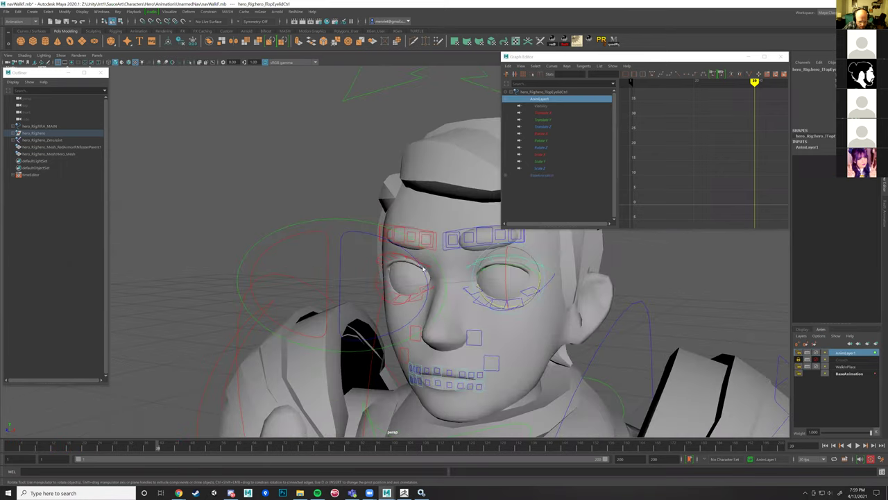
left_click(426, 266, "shift")
left_click_drag(435, 274, 432, 248, "alt")
key("ctrl+z")
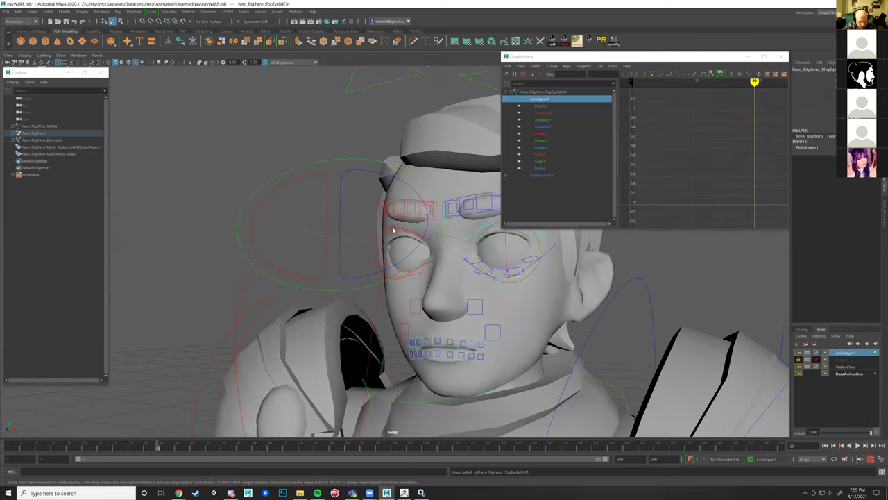
left_click(388, 229, "shift")
right_click(845, 355)
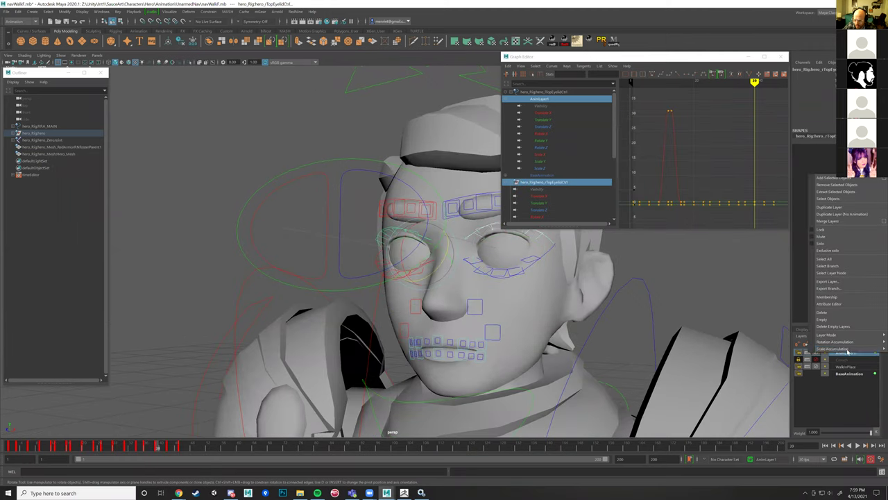
left_click(828, 179)
Step: Key both top eyelid controls at frame 39 and rotate them closed at frame 43 to begin a blink
scroll(427, 316, "down", 2)
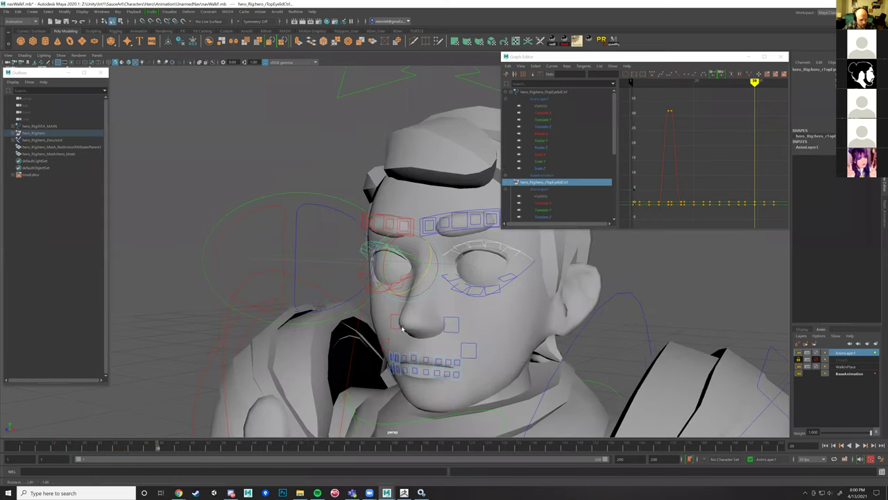
scroll(238, 406, "down", 3)
left_click_drag(161, 448, 174, 449)
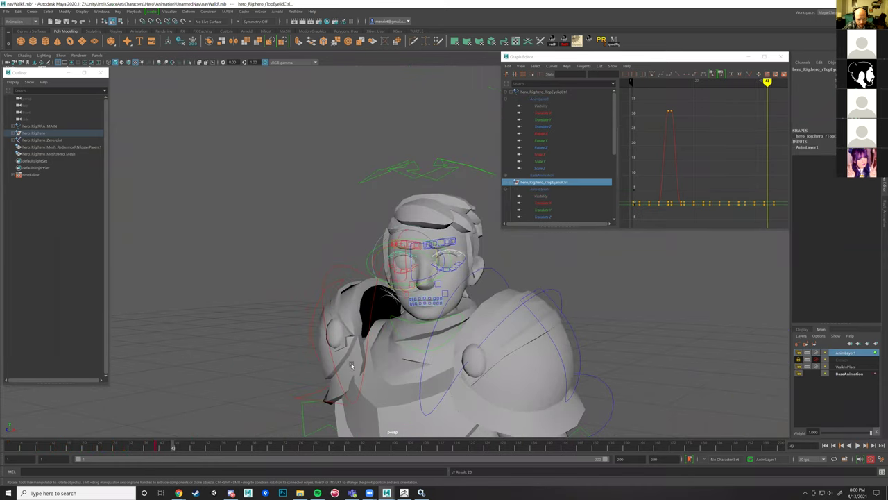
left_click_drag(403, 288, 360, 302, "alt")
left_click_drag(380, 261, 374, 280)
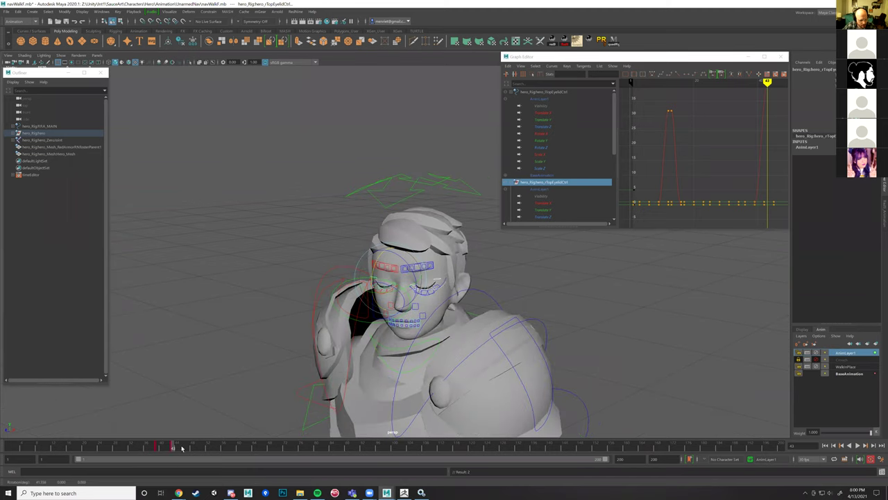
Step: Key both top eyelid controls on AnimLayer1 at frames 53 and 56, checking the blink against the head turn
key("alt+v")
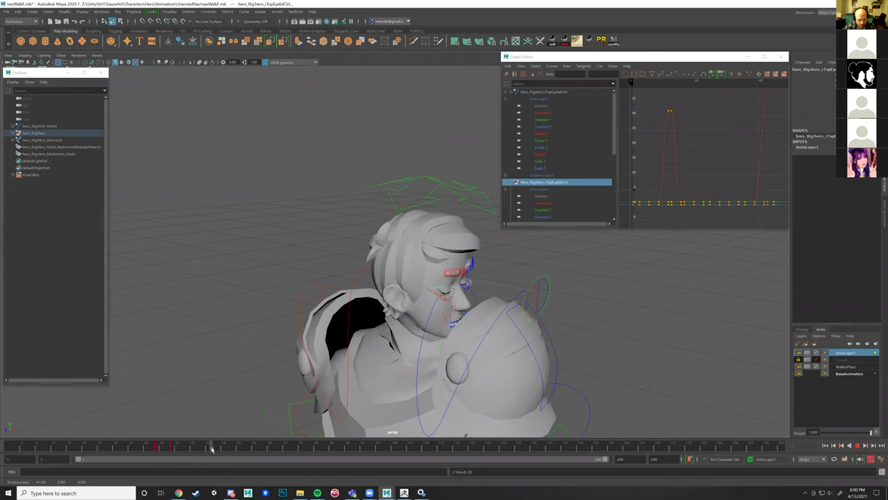
key("alt+v")
key("alt+v")
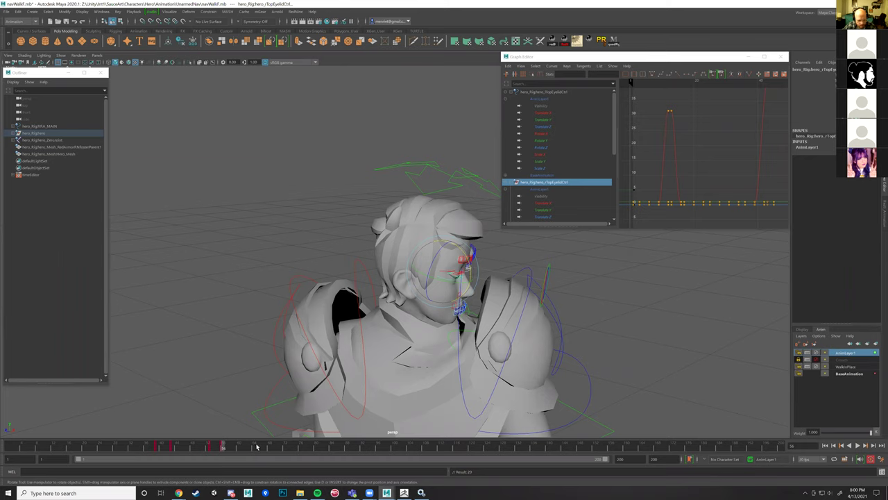
left_click_drag(208, 447, 183, 438)
left_click(191, 443)
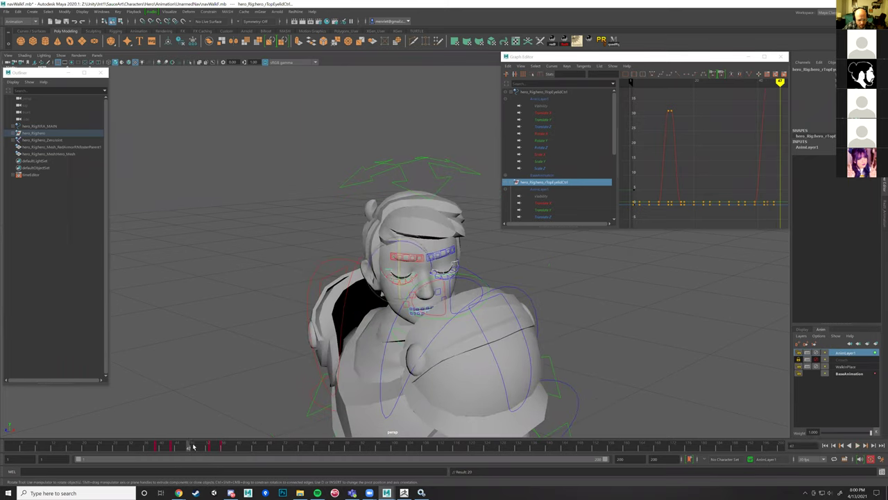
left_click(191, 448)
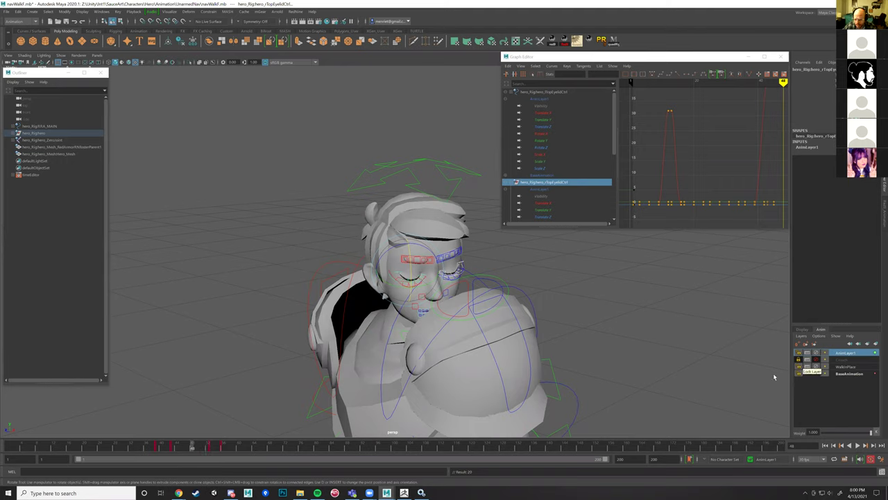
Step: Key both top eyelid controls closed at frame 46 and set a zero key for AnimLayer1 at frame 50
left_click_drag(193, 447, 185, 449)
key("alt+v")
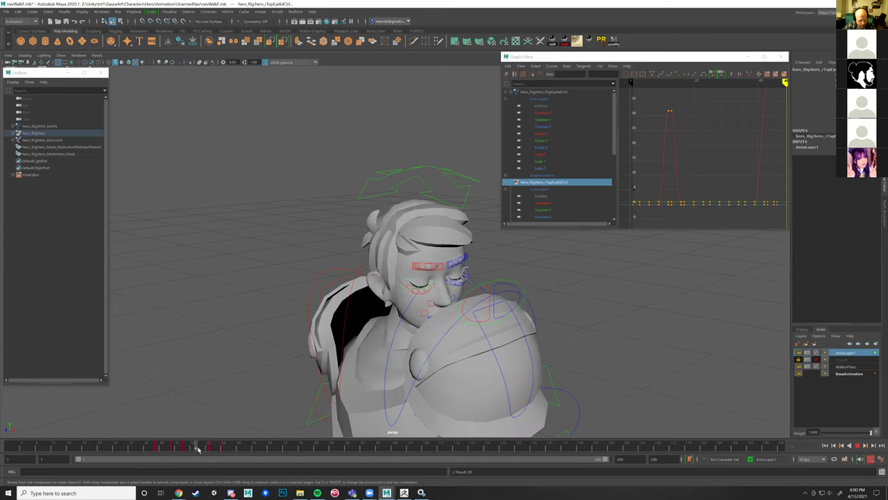
key("alt+v")
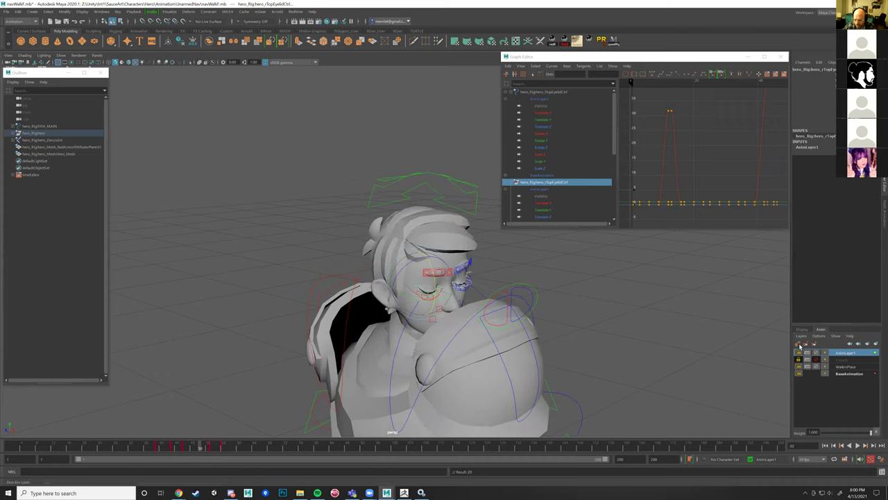
left_click(799, 344)
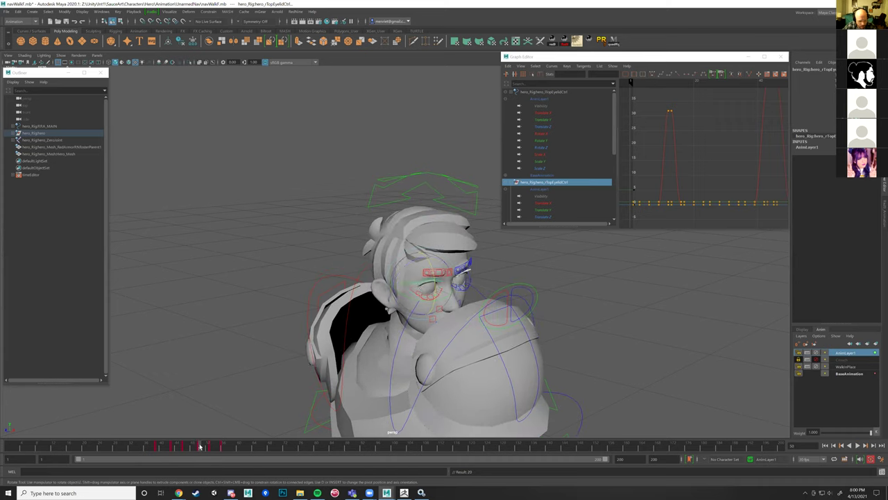
Step: Rotate both top eyelid controls upward at frame 53 to open the eyes
key("alt+v")
key("alt+v")
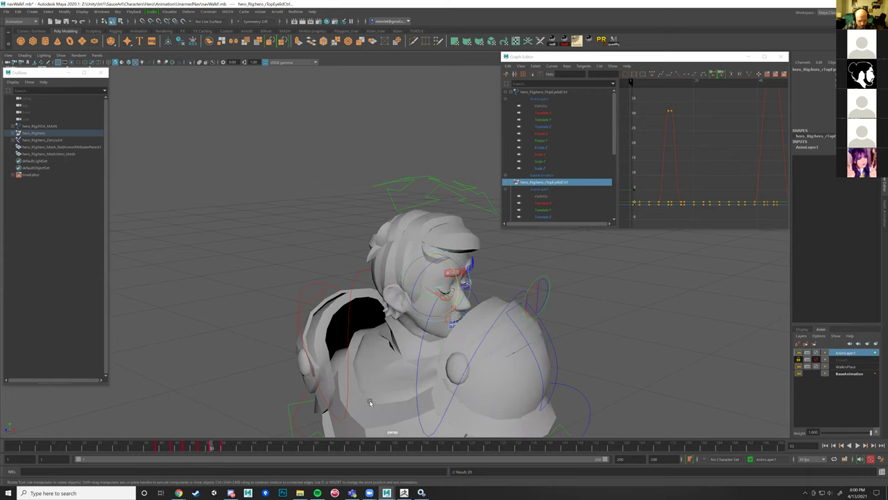
left_click_drag(692, 345, 609, 343, "alt")
scroll(485, 317, "up", 2)
left_click_drag(379, 266, 378, 250)
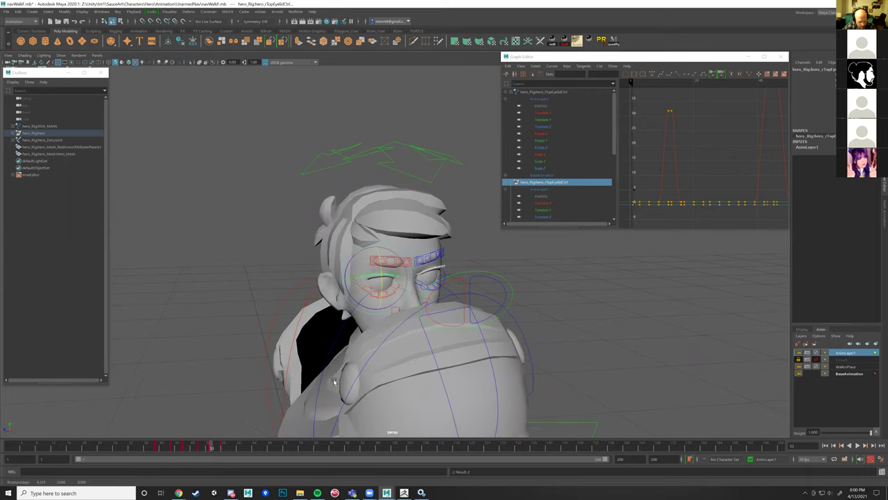
Step: Rotate both top eyelid controls upward at frame 56 to counter the walk cycle's own blink
left_click_drag(212, 447, 223, 446)
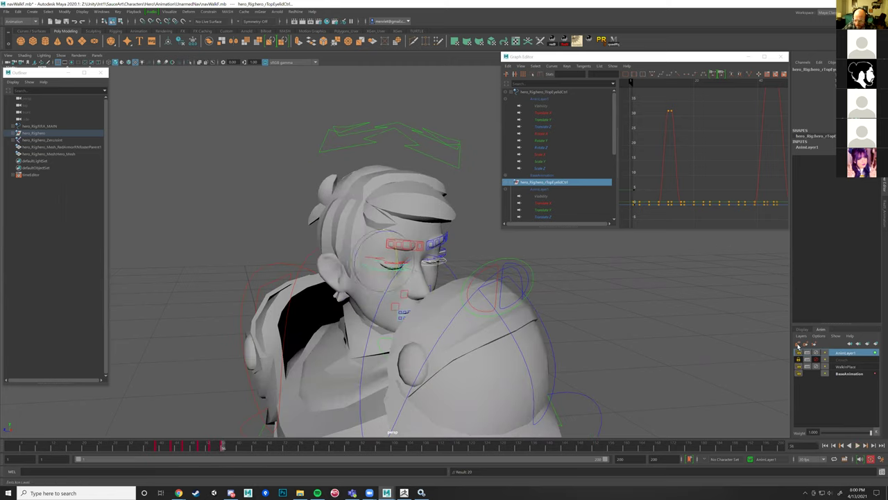
left_click_drag(391, 245, 387, 234)
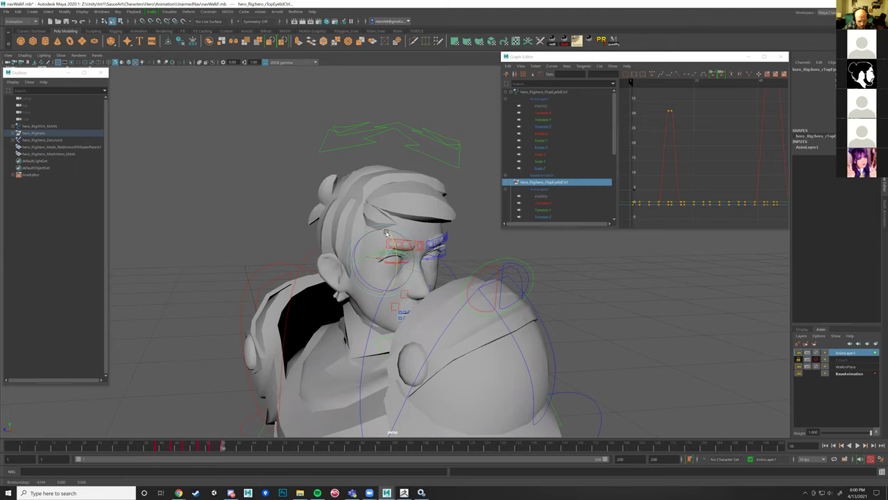
right_click_drag(409, 263, 425, 279, "alt")
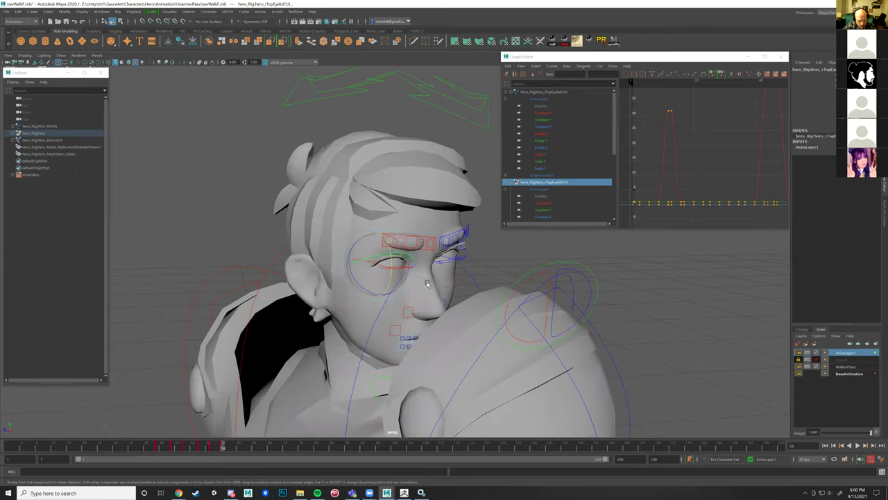
left_click_drag(442, 282, 411, 271, "alt")
Step: Shift the eyelid key from frame 56 to 57 and set a zero key for AnimLayer1 at frame 60
mouse_move(222, 447)
left_mouse_down()
mouse_move(251, 451)
mouse_move(226, 451)
left_mouse_up()
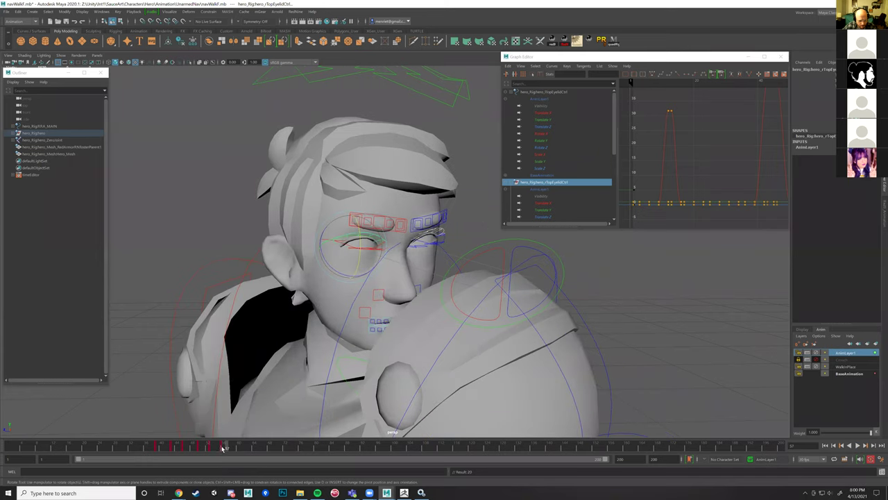
double_click(225, 451)
left_click(222, 449)
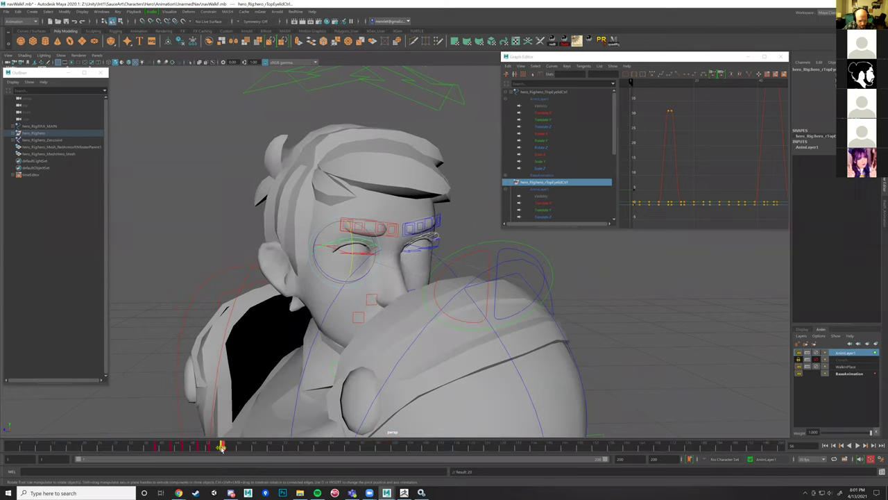
mouse_move(223, 449)
left_mouse_down()
mouse_move(246, 449)
mouse_move(239, 449)
left_mouse_up()
left_click(241, 450)
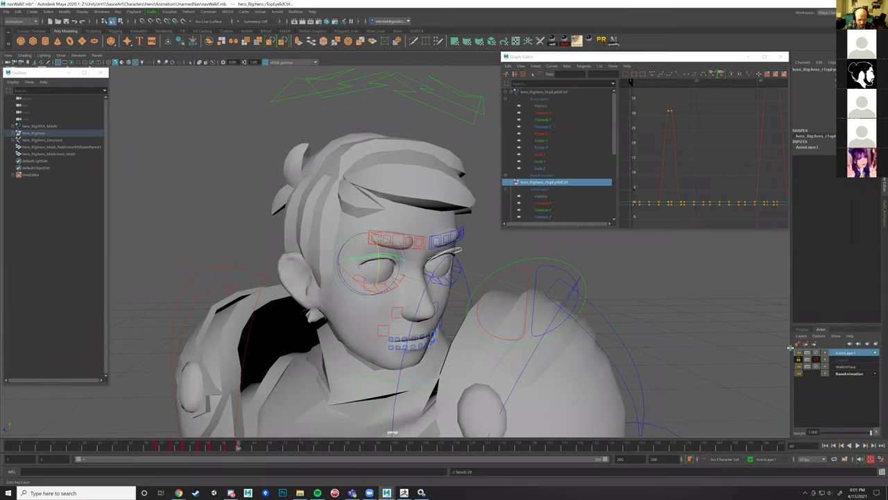
Step: Scrub through the head turn from a wider view to examine the layered eyelid animation
mouse_move(238, 446)
left_mouse_down()
mouse_move(190, 449)
mouse_move(235, 449)
left_mouse_up()
scroll(417, 279, "down", 4)
right_click_drag(386, 370, 347, 396, "alt")
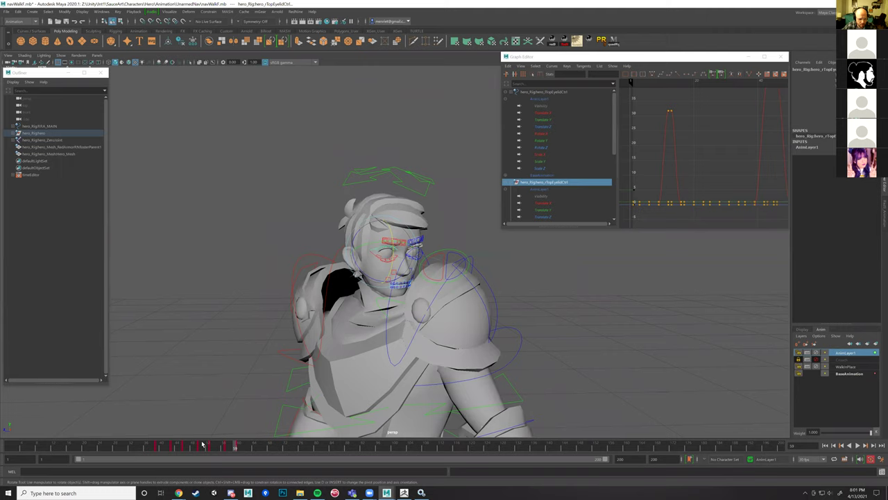
left_click_drag(256, 449, 378, 449)
left_click(154, 448)
left_click(168, 450)
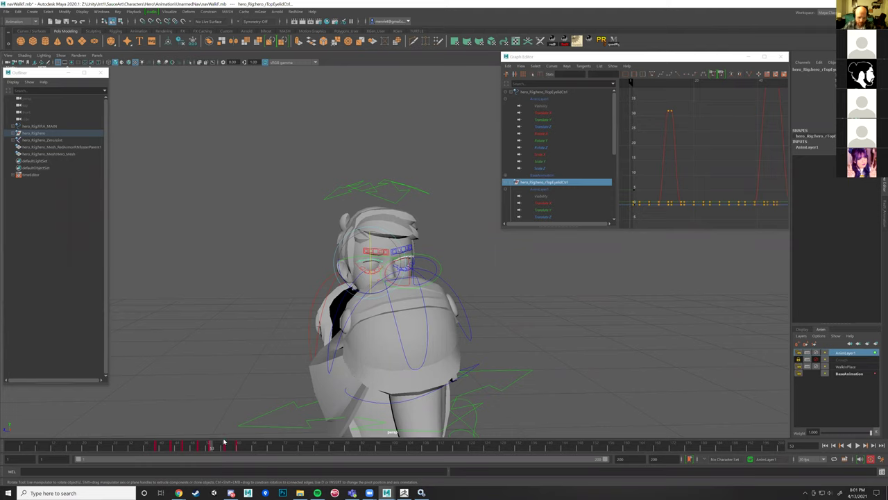
Step: Scrub the walk from a wider view through about frame 165 to examine the end of the head turn
scroll(326, 361, "down", 6)
left_click_drag(332, 386, 291, 413, "alt")
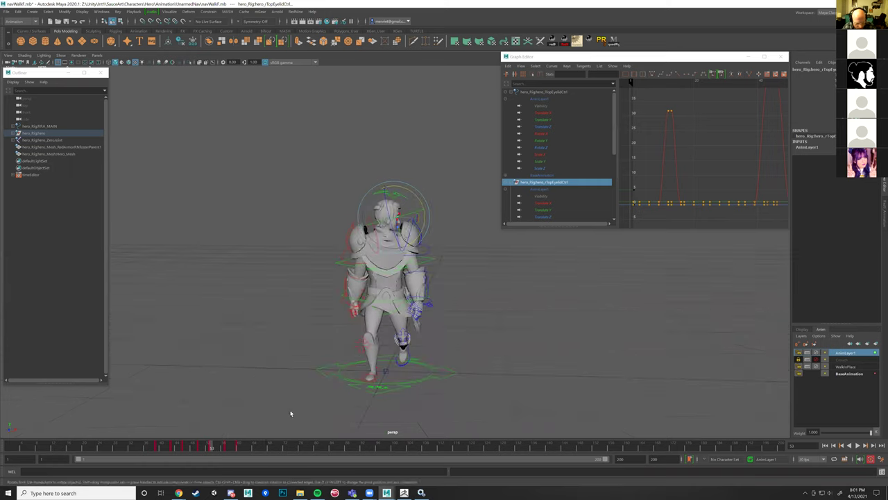
left_click(318, 444)
left_click_drag(347, 425, 307, 416, "alt")
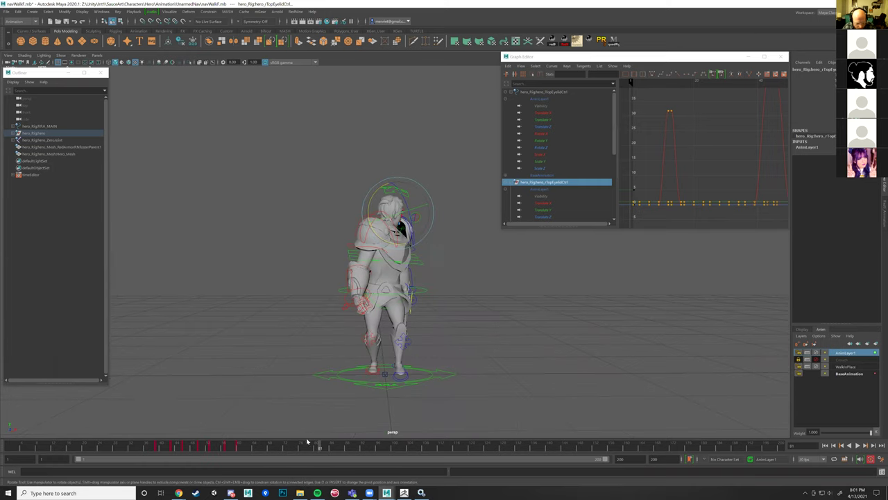
mouse_move(316, 447)
left_mouse_down()
mouse_move(507, 454)
mouse_move(644, 445)
left_mouse_up()
scroll(375, 323, "up", 2)
left_click_drag(375, 323, 339, 291, "alt")
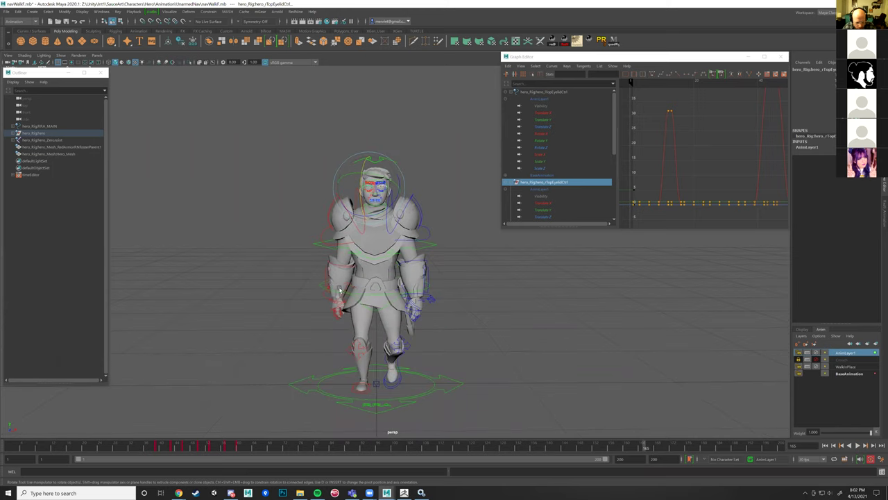
Step: Set a starting key on the hero's root control in AnimLayer1 at about frame 133
left_click(320, 286)
middle_click_drag(321, 286, 319, 272, "alt")
left_click_drag(641, 450, 524, 442)
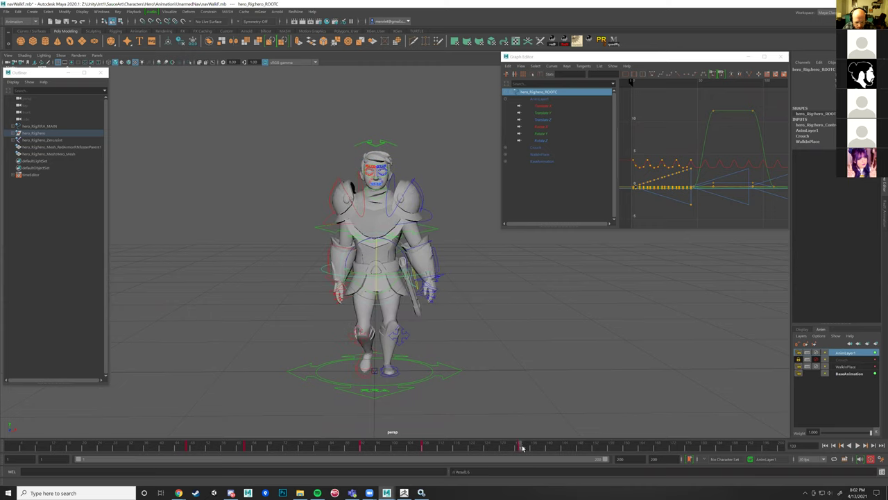
left_click(526, 446)
key("alt+v")
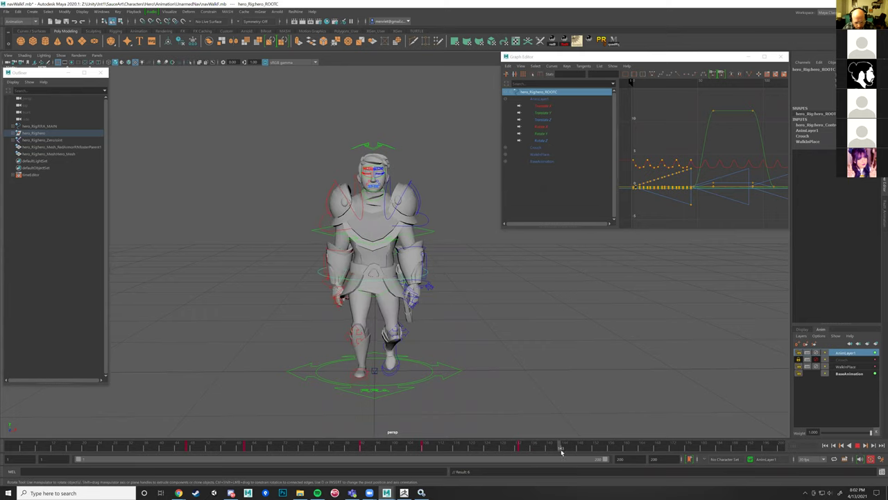
Step: Shift the root control slightly sideways and rotate it at frame 144 to add a layered body pose
key("alt+v")
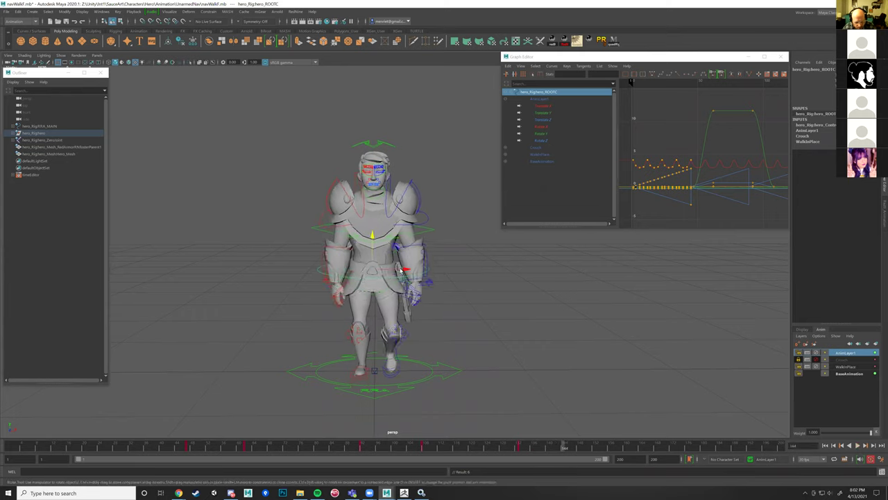
left_click_drag(403, 271, 401, 272)
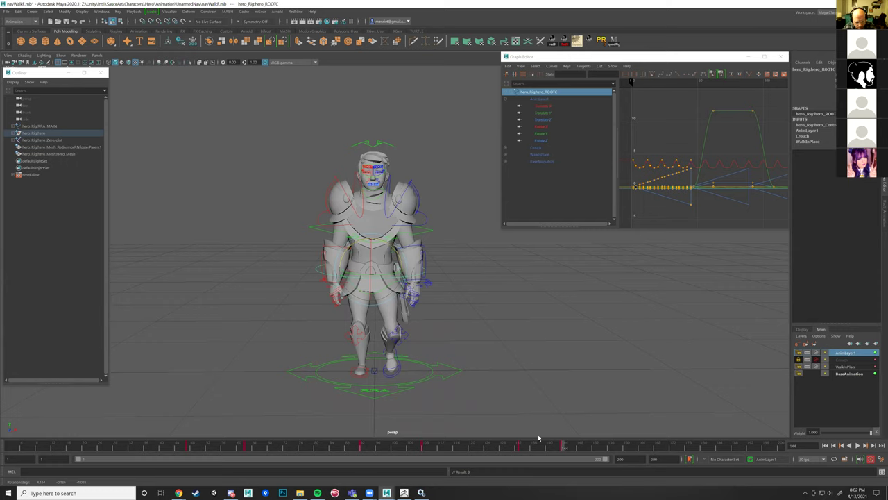
key("alt+v")
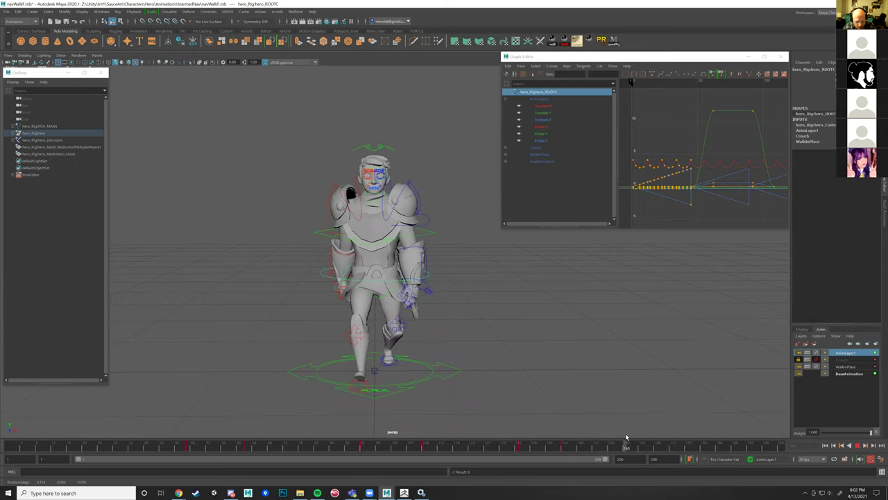
key("alt+v")
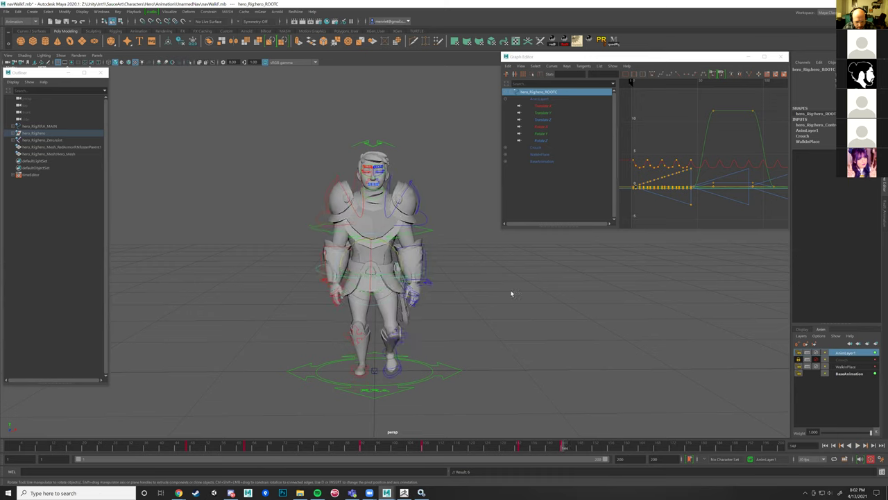
left_click(381, 237)
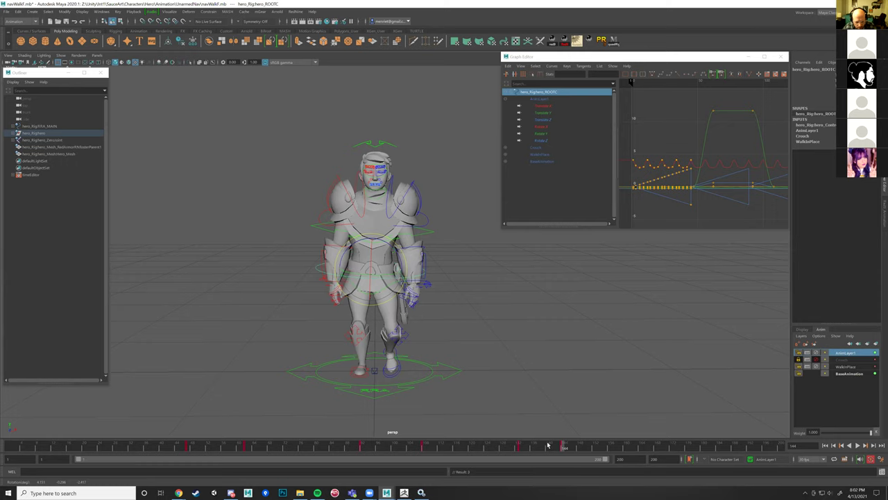
key("alt+v")
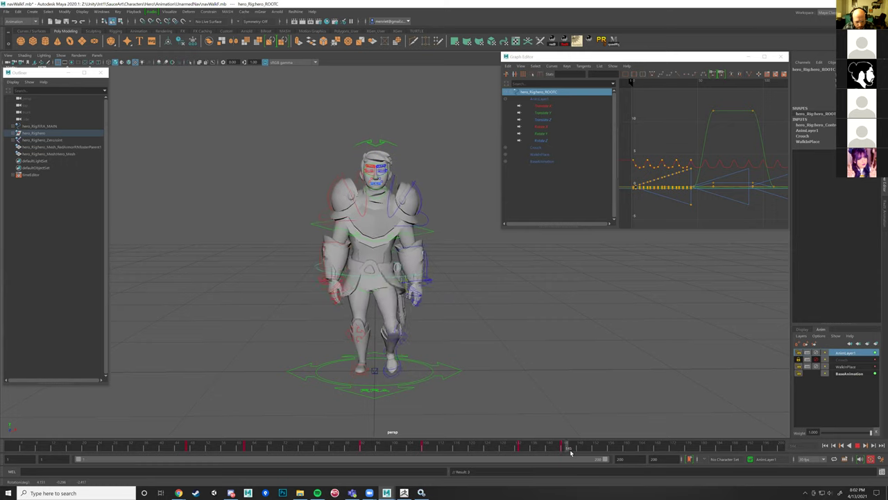
Step: Key the root control's return at about frame 163 and play back the body motion
mouse_move(615, 446)
left_mouse_down()
mouse_move(641, 446)
mouse_move(437, 448)
left_mouse_up()
key("alt+v")
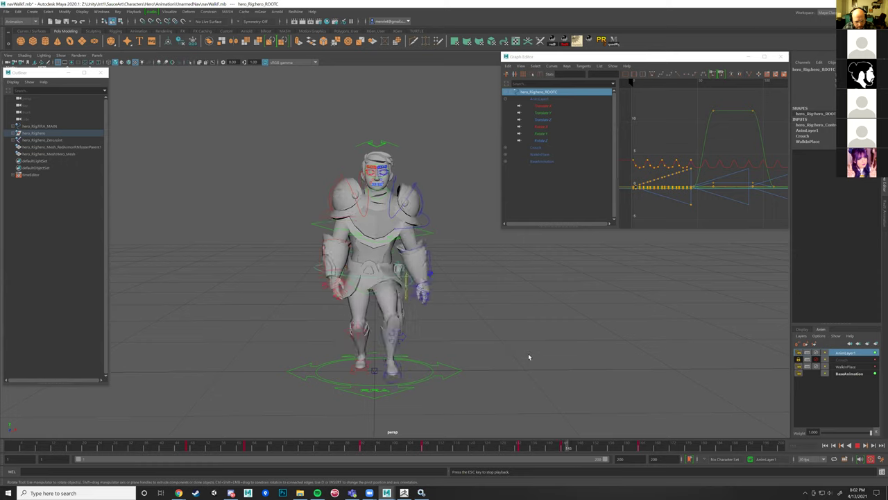
left_click(855, 447)
key("Escape")
Step: Key the right shoulder FK control near frame 117 and rotate the arm outward at frame 124
left_click(345, 226)
left_click_drag(512, 448, 422, 433)
key("alt+v")
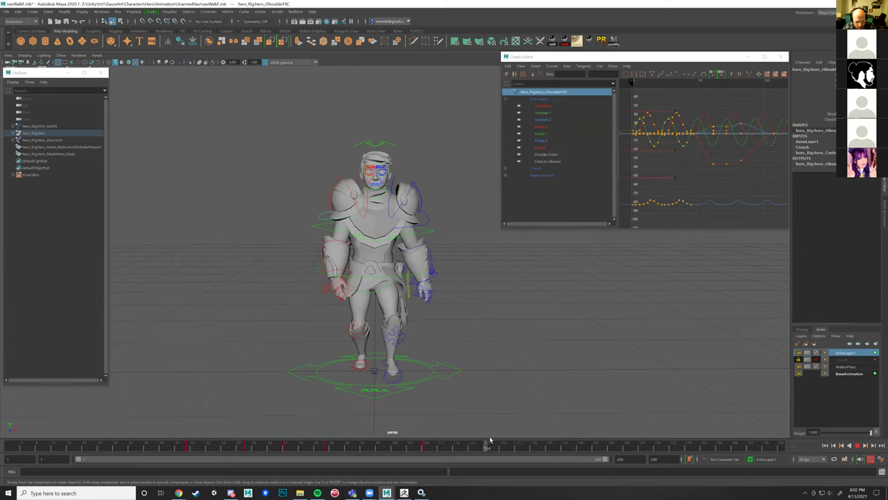
mouse_move(488, 441)
left_mouse_down()
mouse_move(461, 440)
mouse_move(489, 446)
left_mouse_up()
key("s")
left_click_drag(321, 219, 319, 216)
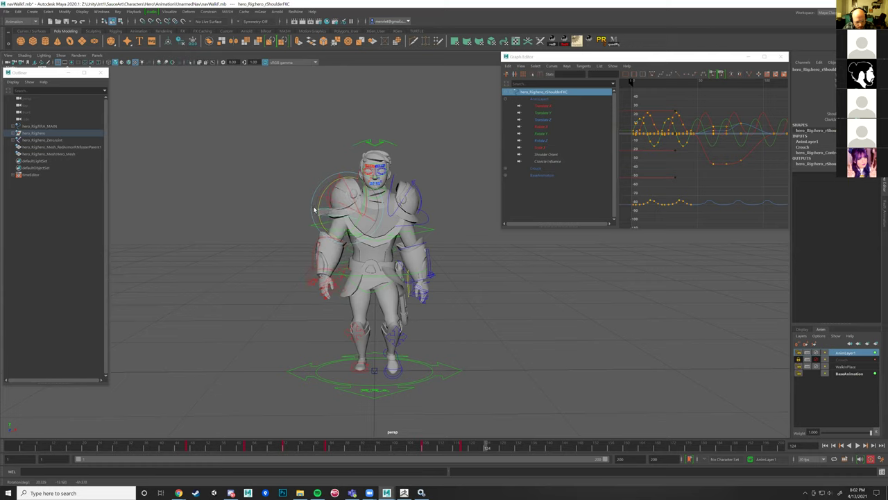
Step: Rotate the right shoulder FK control outward at frame 147 and key its return at about frame 161
left_click_drag(478, 448, 576, 448)
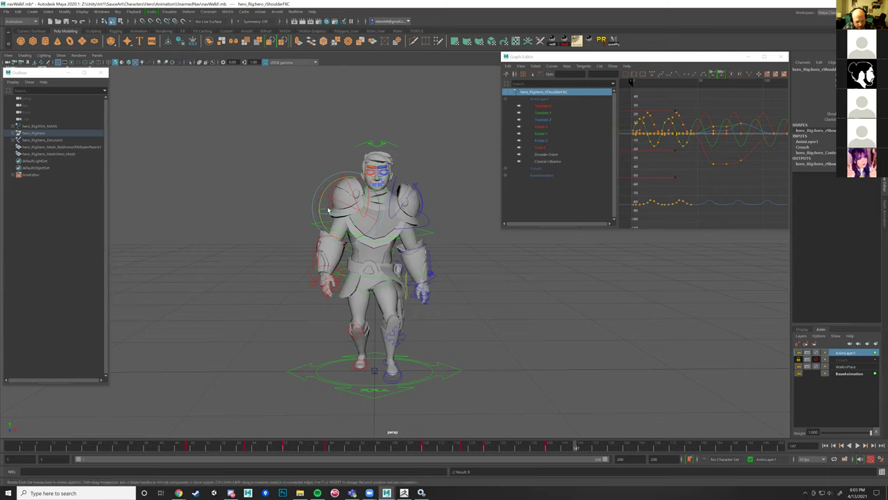
left_click_drag(321, 204, 321, 203)
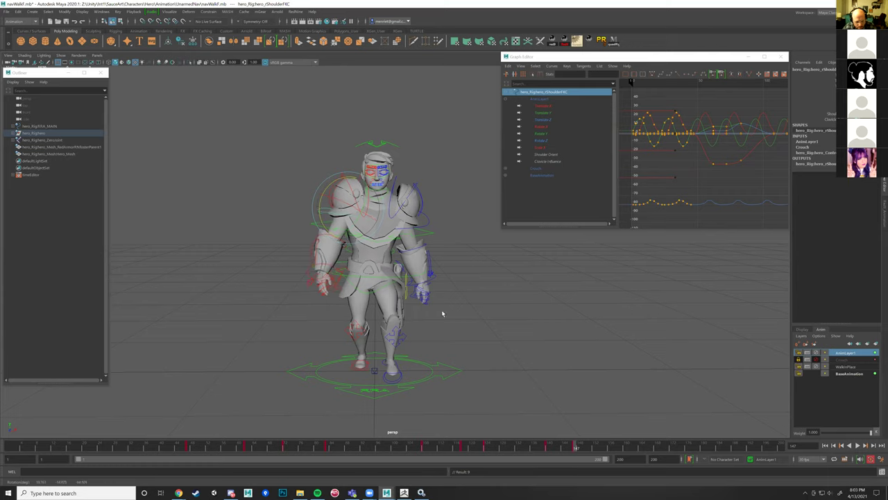
mouse_move(566, 447)
left_mouse_down()
mouse_move(437, 439)
mouse_move(456, 428)
mouse_move(514, 435)
mouse_move(460, 428)
mouse_move(484, 435)
left_mouse_up()
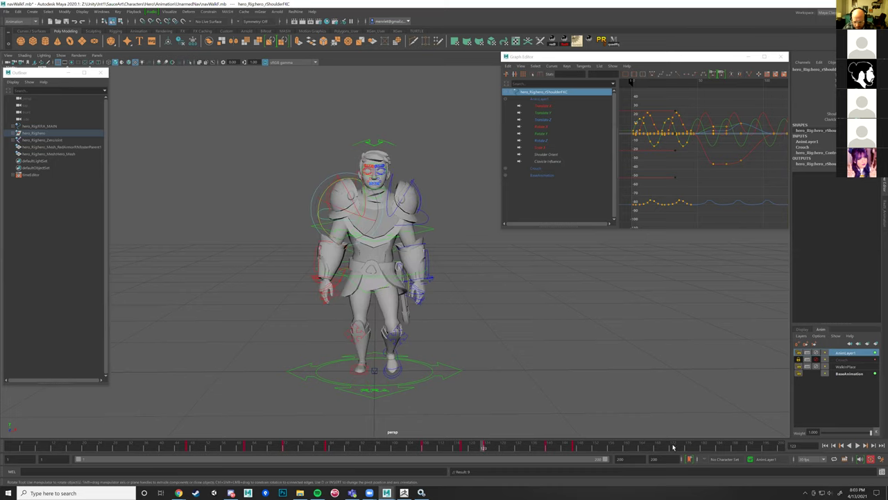
left_click_drag(565, 445, 628, 448)
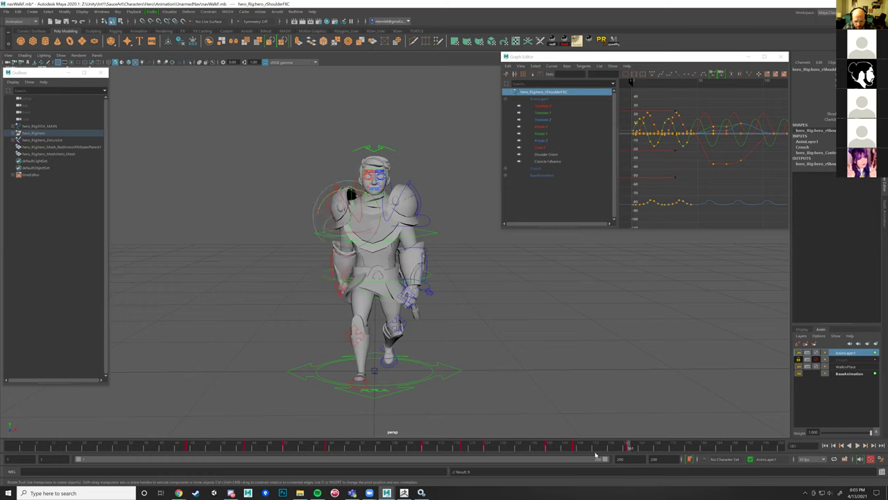
Step: Play back the animation to examine the layered body and arm motion
left_click(858, 446)
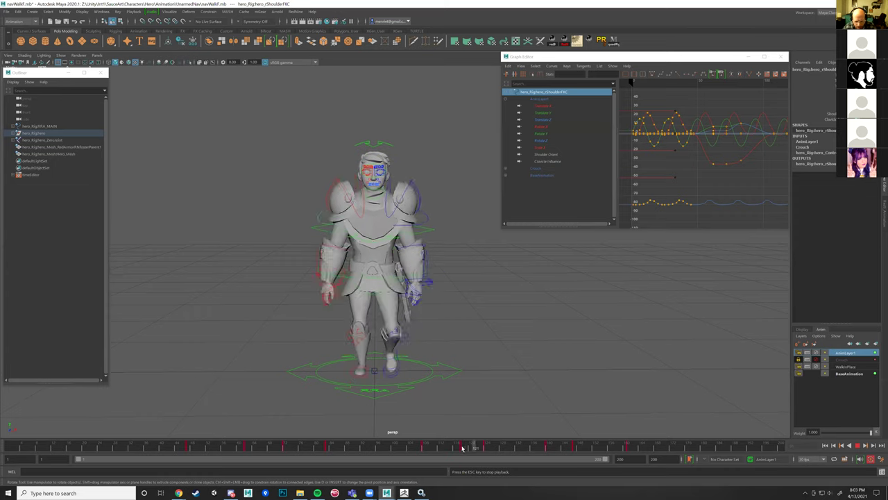
key("Escape")
left_click_drag(448, 447, 370, 445)
key("alt+v")
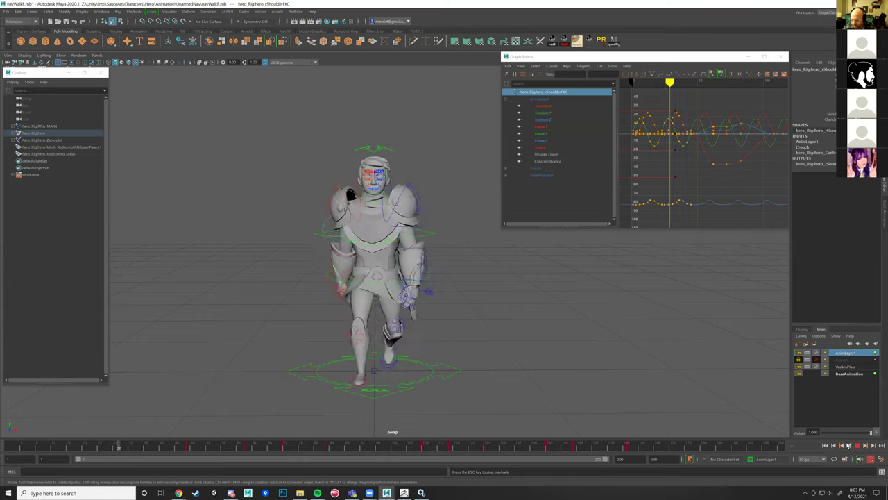
left_click(858, 445)
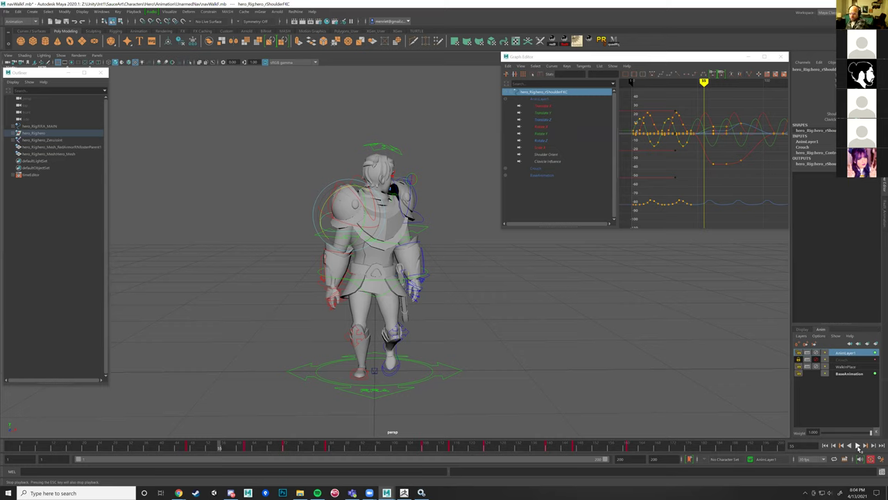
Step: Try removing the right shoulder control from AnimLayer1 and undo the removal
right_click(845, 355)
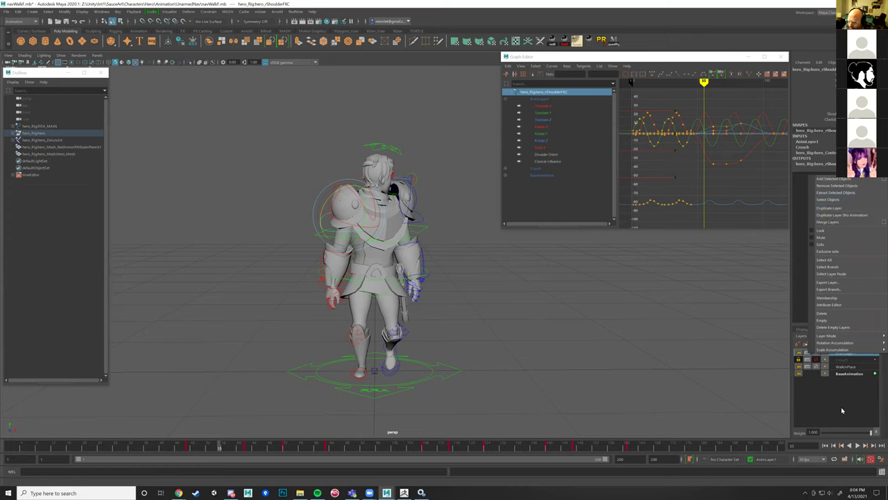
left_click(843, 409)
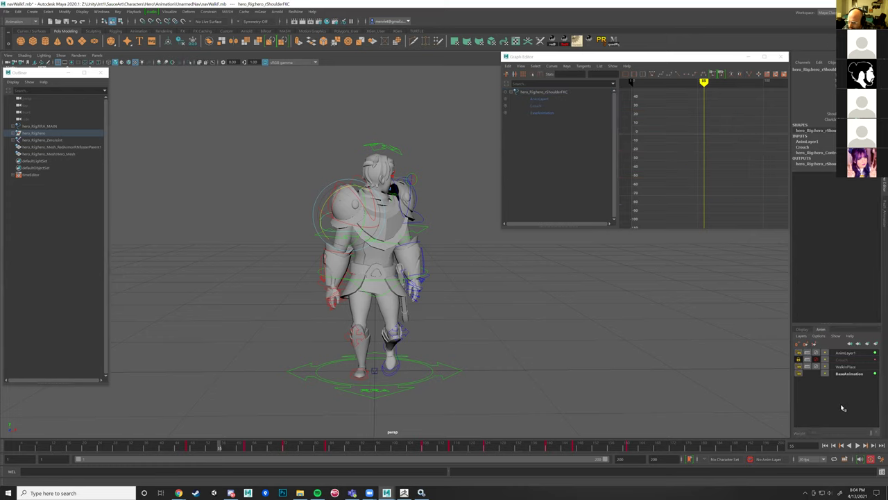
left_click(844, 355)
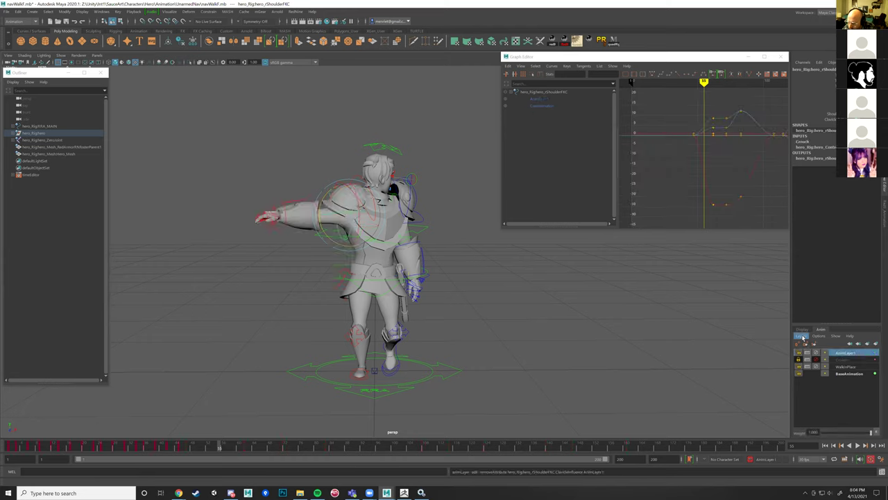
key("ctrl+z")
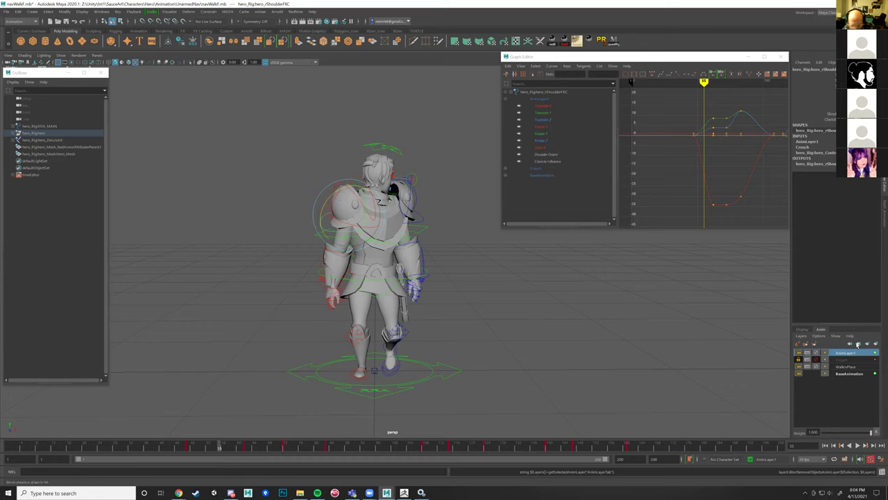
Step: Merge AnimLayer1 into a new layer using Merge Layers
left_click(821, 336)
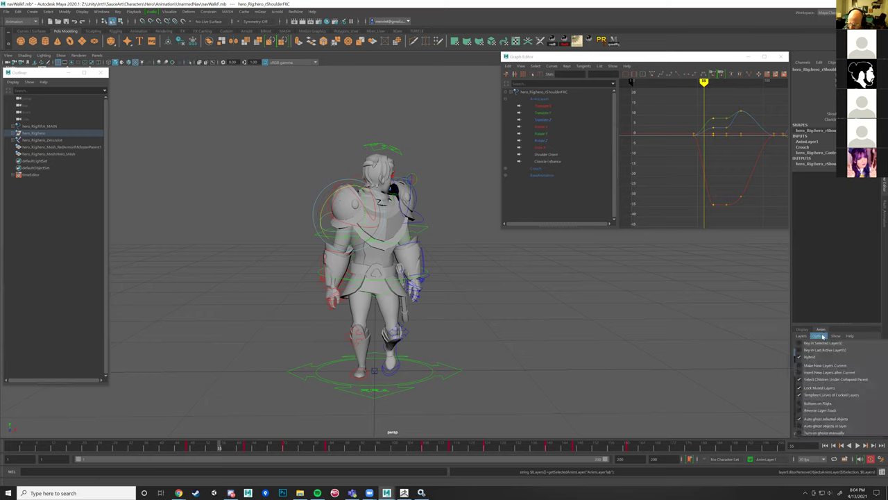
mouse_move(805, 337)
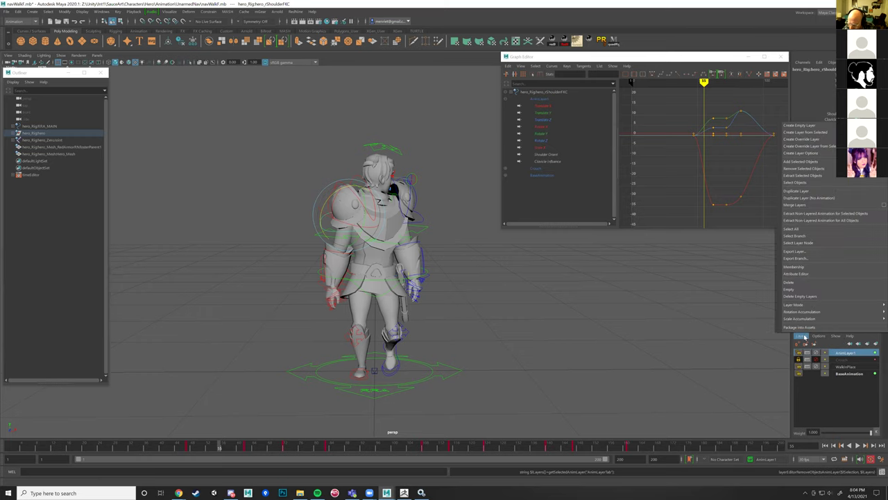
left_click(855, 206)
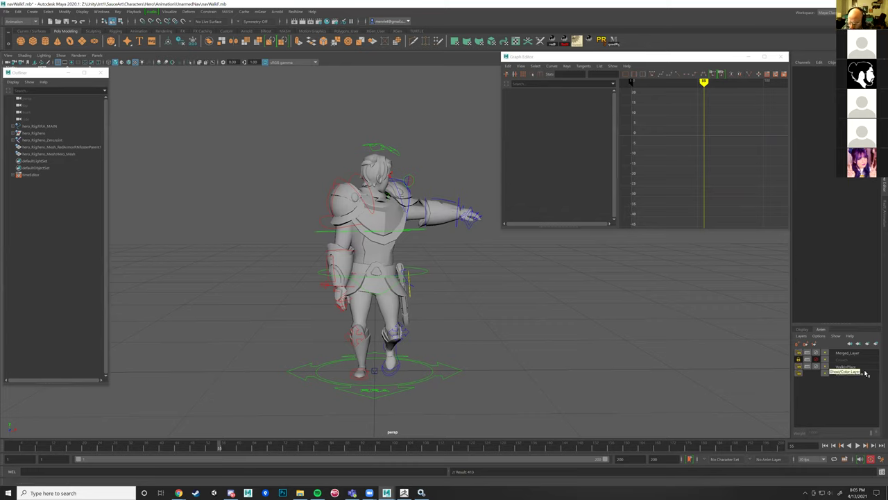
Step: Play and scrub the animation to examine the motion produced by the layer merge
key("alt+v")
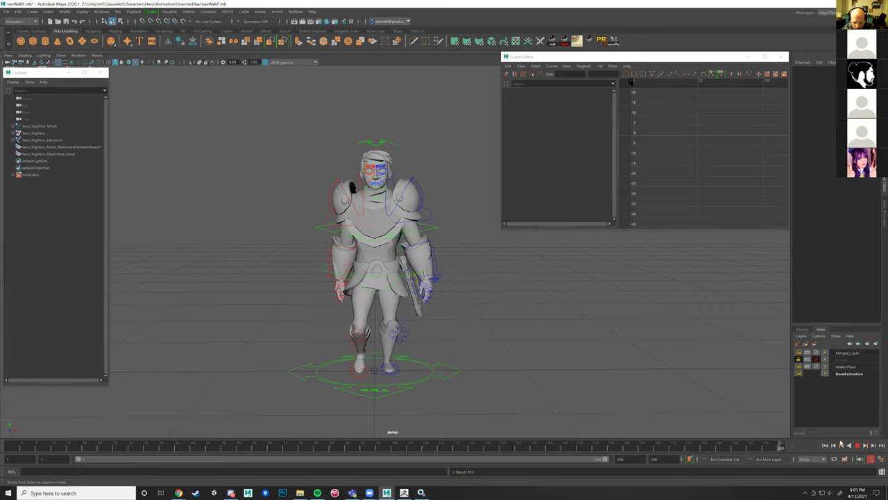
key("alt+v")
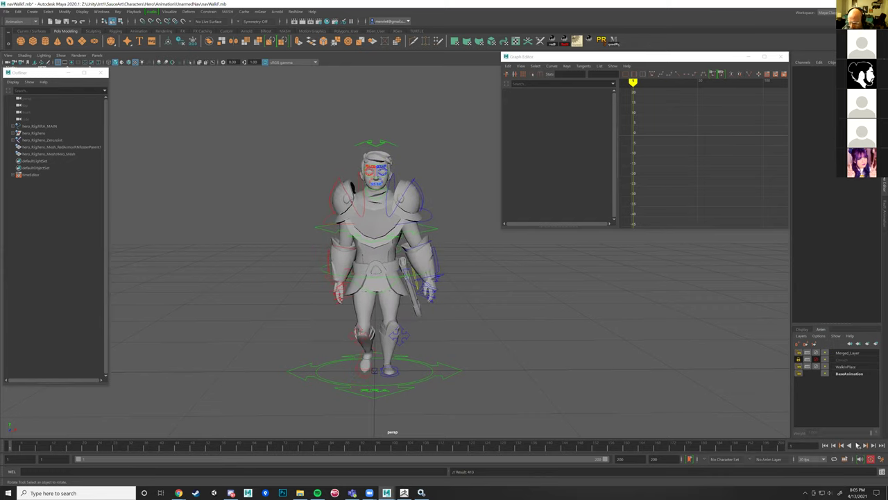
left_click(859, 445)
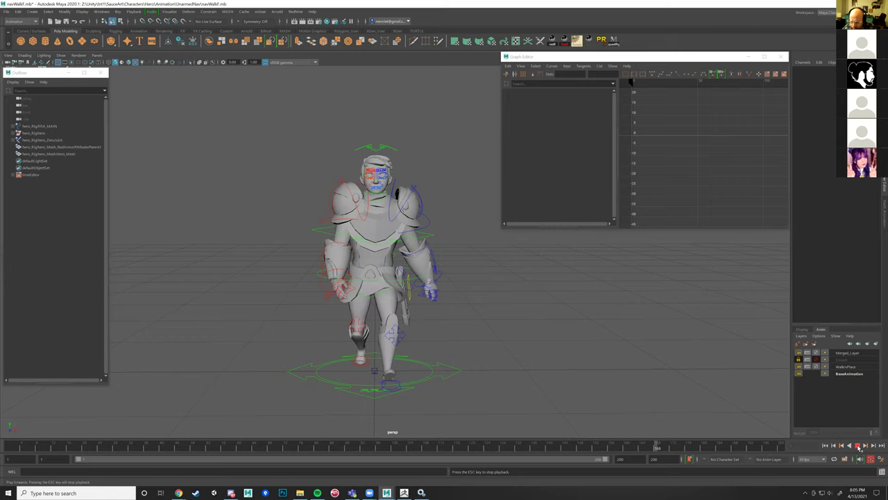
left_click(858, 446)
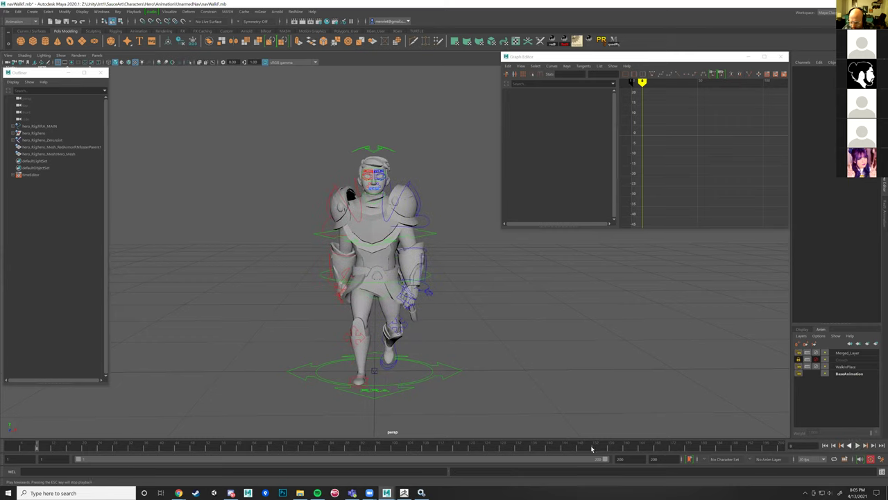
key("alt+v")
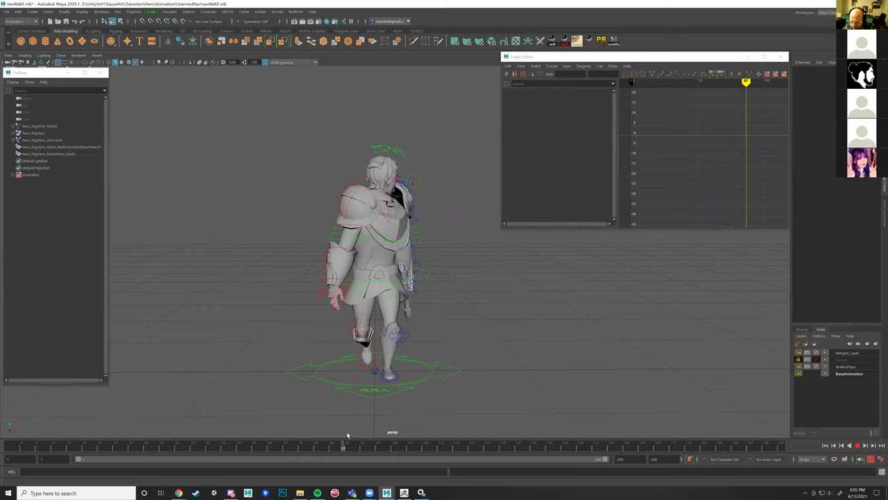
key("alt+v")
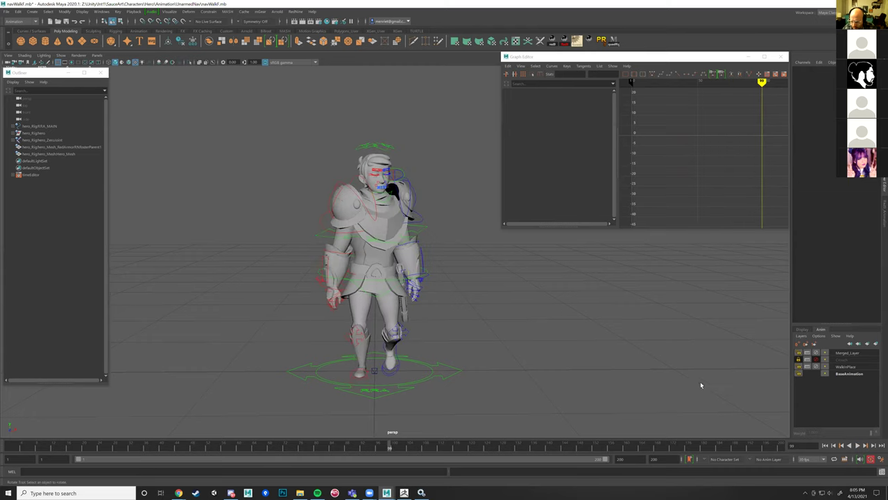
Step: Compare the root control's curves on Merged_Layer and BaseAnimation and play back the layered walk
left_click(849, 354)
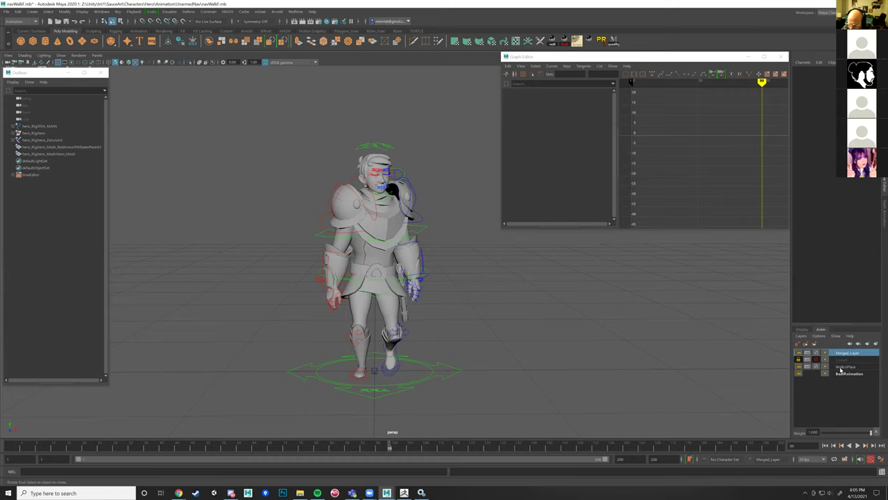
left_click(845, 367)
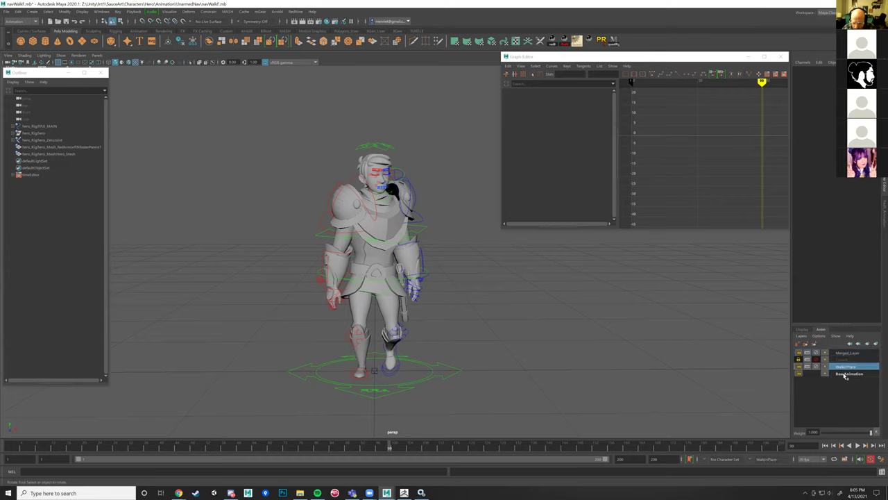
left_click(846, 374)
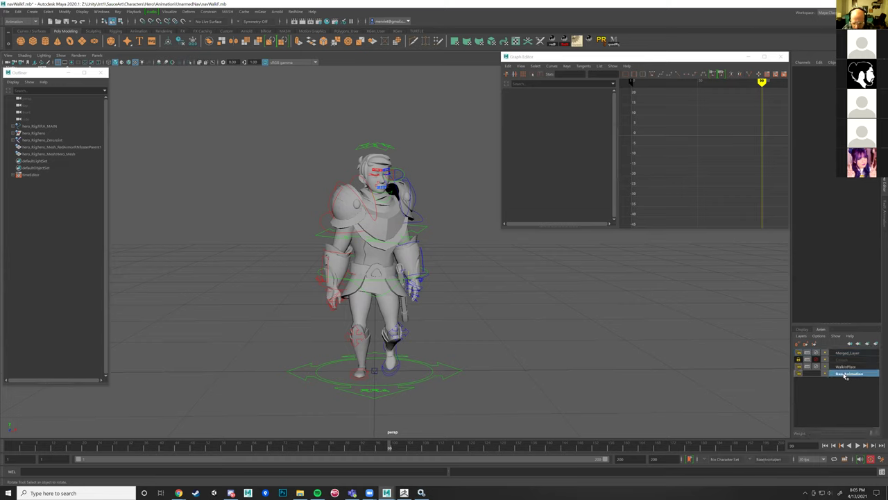
left_click(427, 272)
left_click(847, 352)
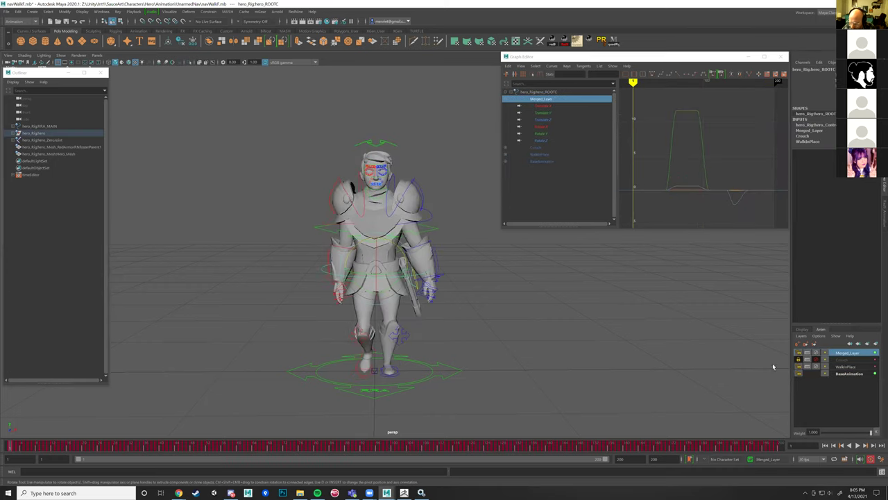
left_click(848, 374)
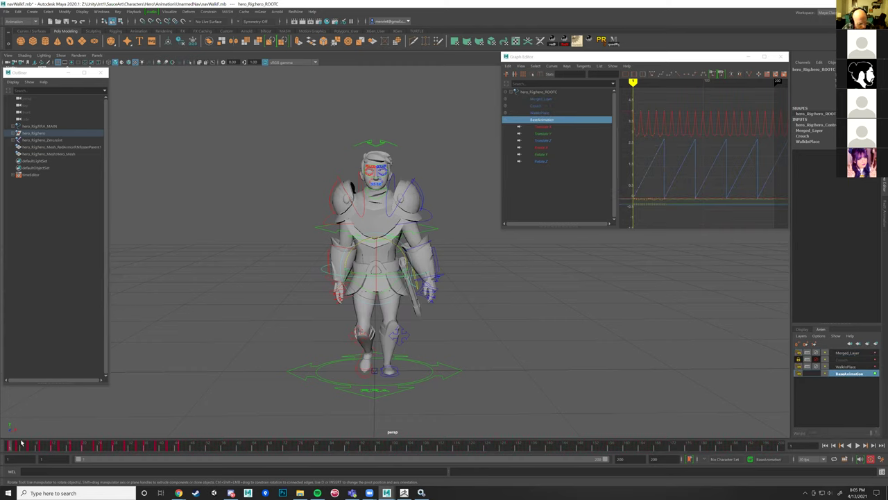
key("alt+v")
Step: Review the Merge Layers options for Merged_Layer and close them without merging
left_click(843, 359)
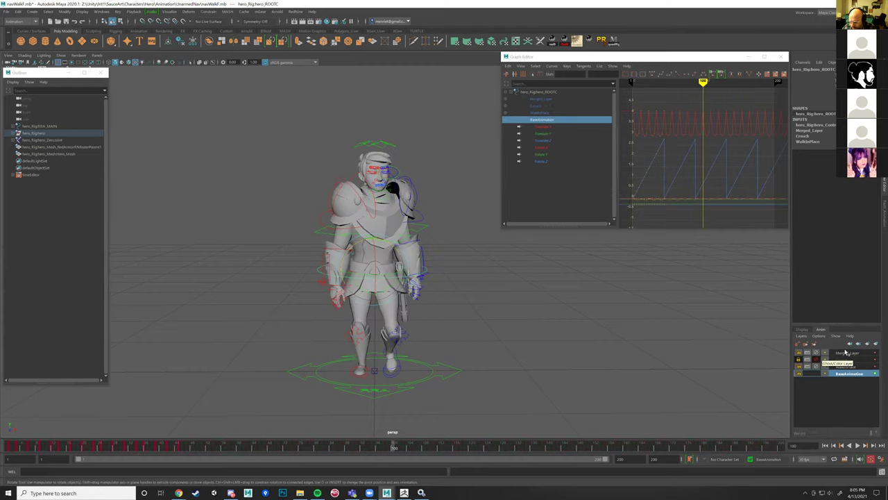
right_click(845, 362)
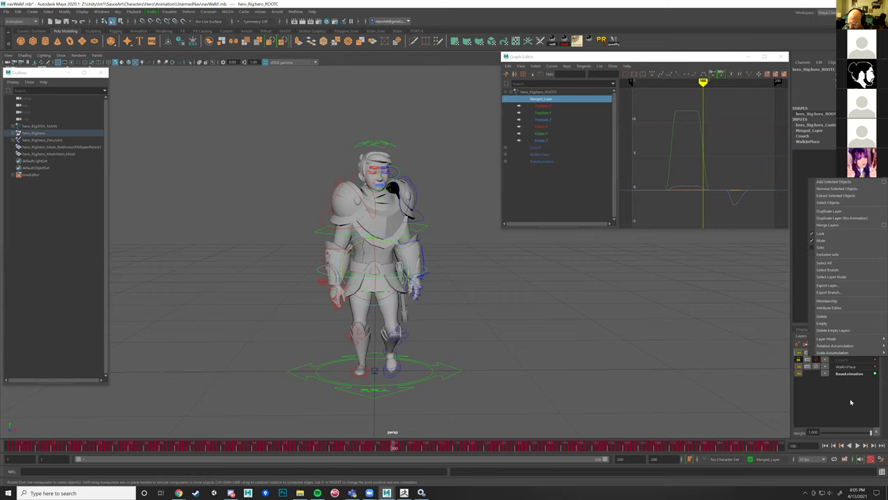
left_click(847, 401)
left_click(844, 353)
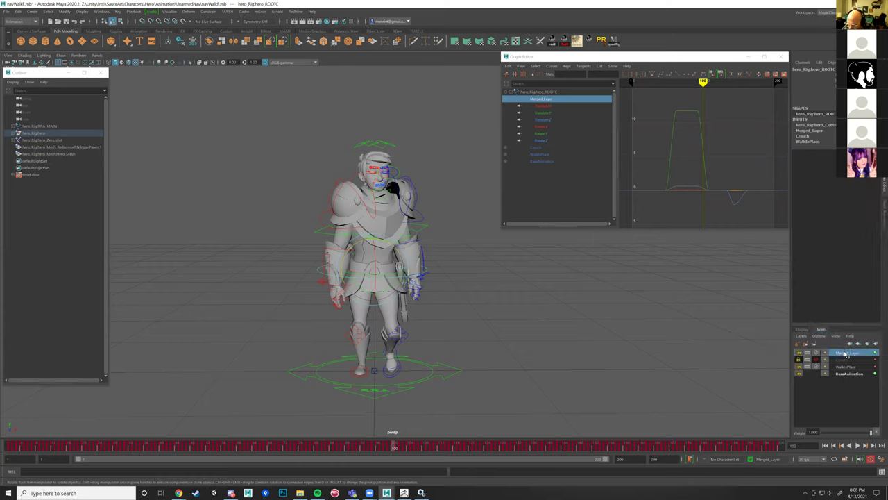
right_click(848, 354)
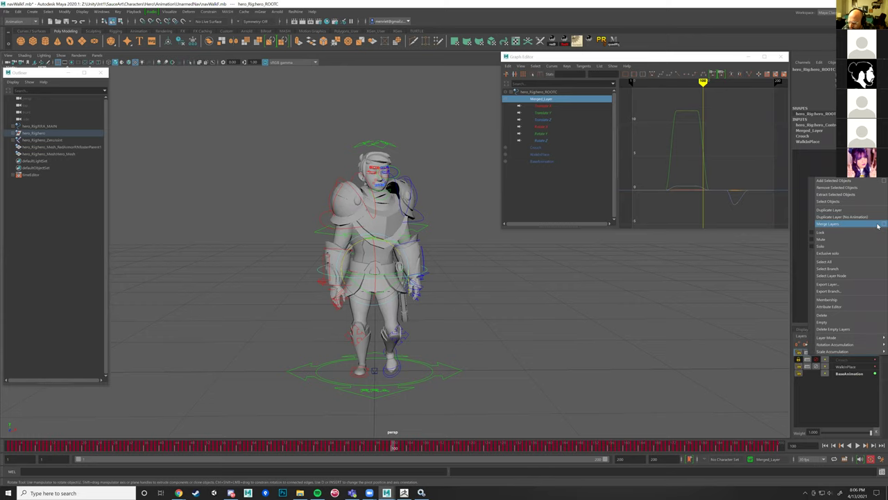
left_click(878, 225)
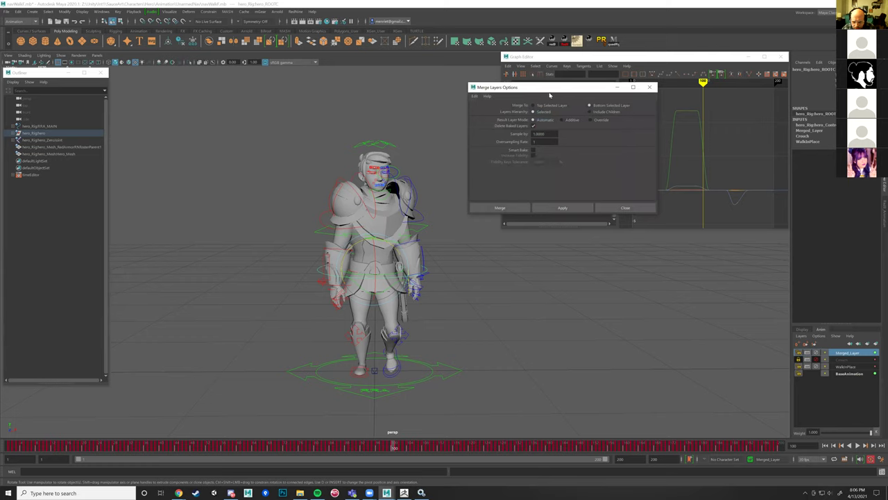
left_click_drag(550, 92, 579, 238)
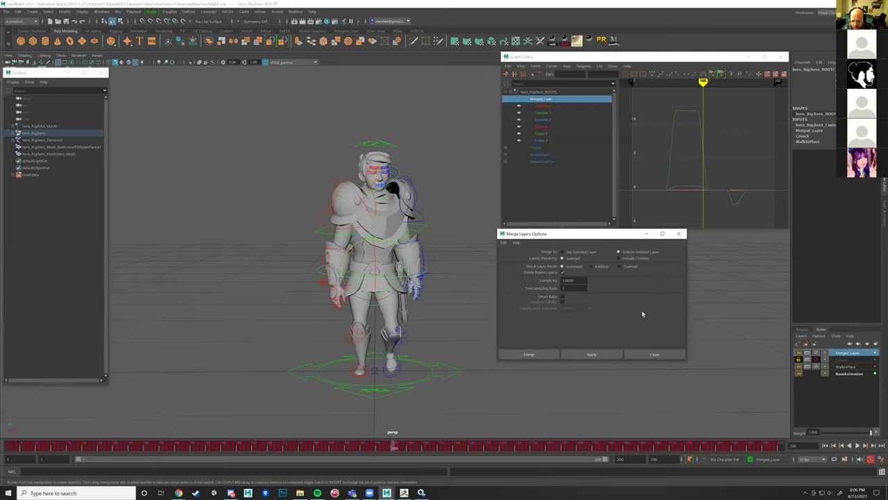
left_click(648, 355)
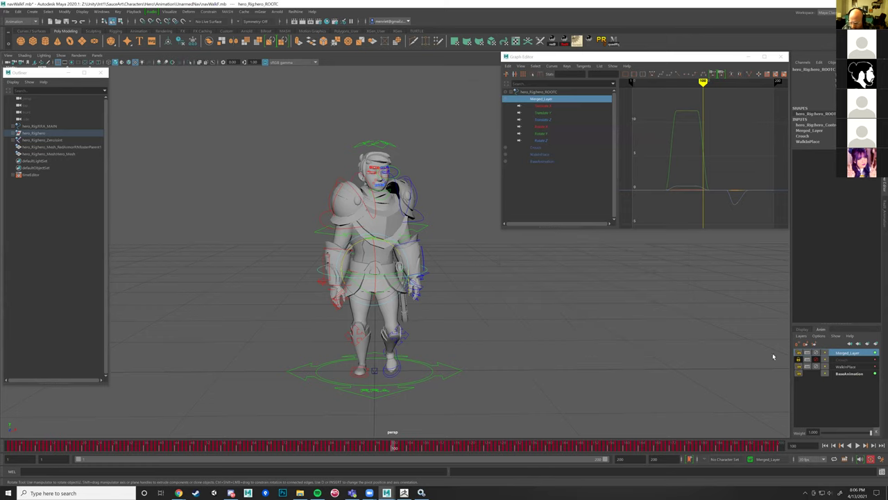
Step: Merge Merged_Layer, Crouch, WalkInPlace and BaseAnimation into one layer using Merge Layers
left_click(858, 375, "shift")
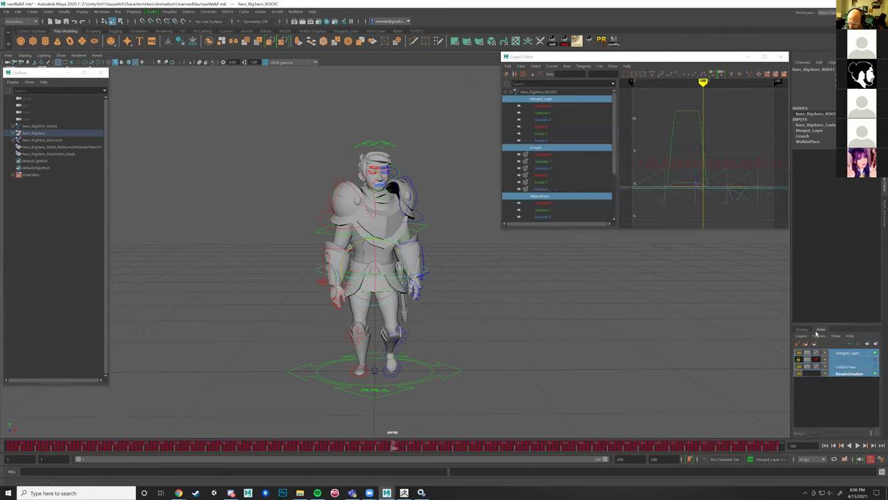
left_click(802, 336)
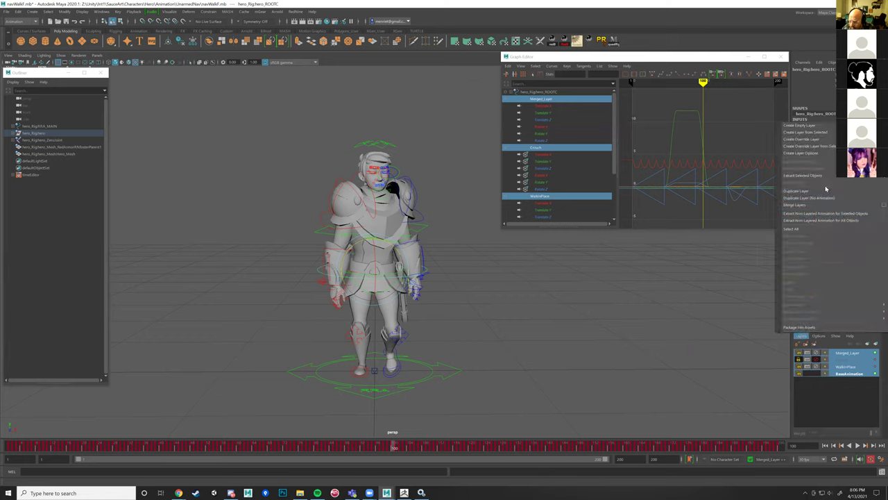
left_click(814, 205)
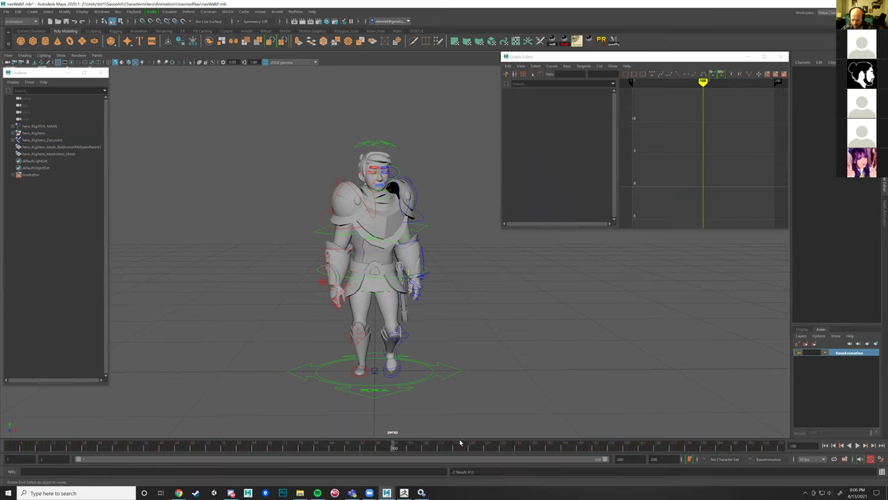
Step: Play the animation from the first frame to check the walk after merging all layers
left_click_drag(397, 446, 4, 405)
left_click(858, 446)
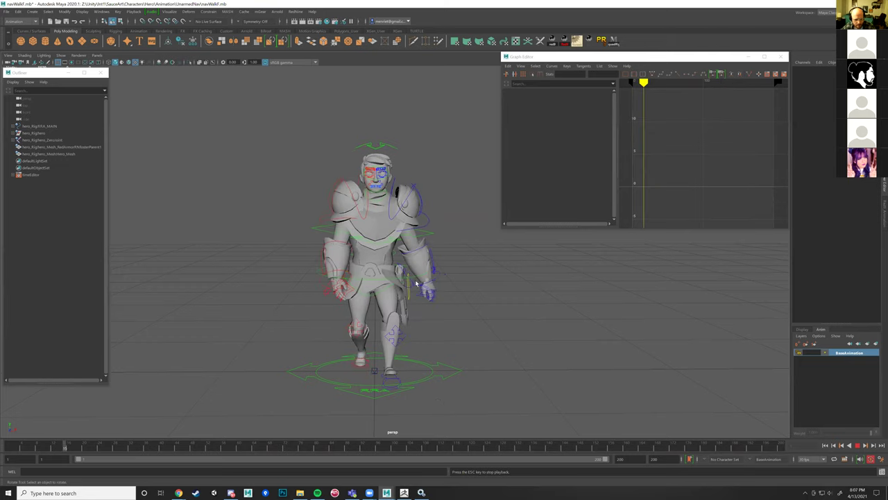
left_click(859, 446)
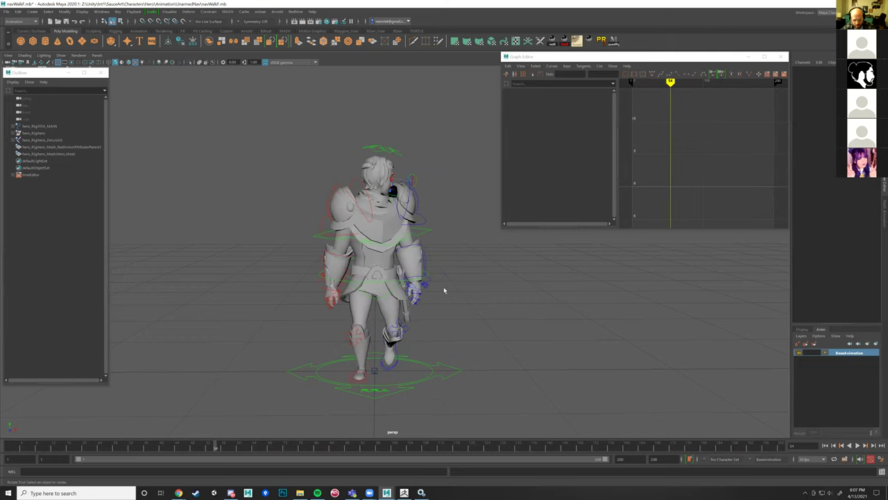
Step: Select the hero's root control and examine its merged curves and motion from the side and front while scrubbing and playing
left_click(319, 278)
left_click_drag(547, 351, 472, 349, "alt")
scroll(522, 349, "up", 4)
scroll(472, 350, "down", 2)
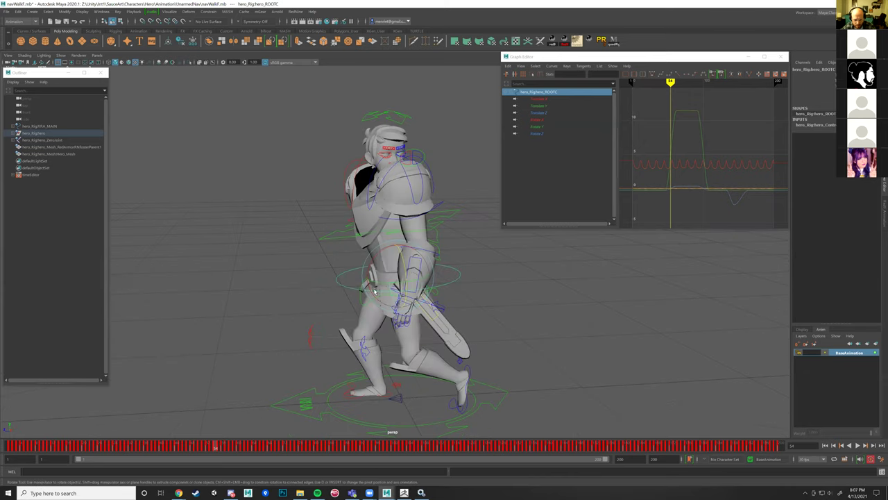
left_click_drag(191, 447, 248, 461)
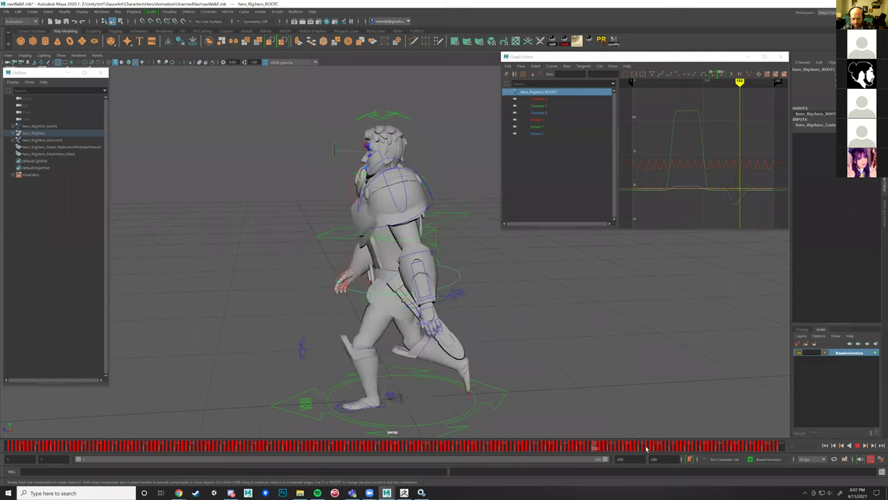
left_click_drag(544, 442, 10, 444)
scroll(336, 397, "down", 5)
left_click_drag(356, 391, 439, 388, "alt")
left_click(858, 445)
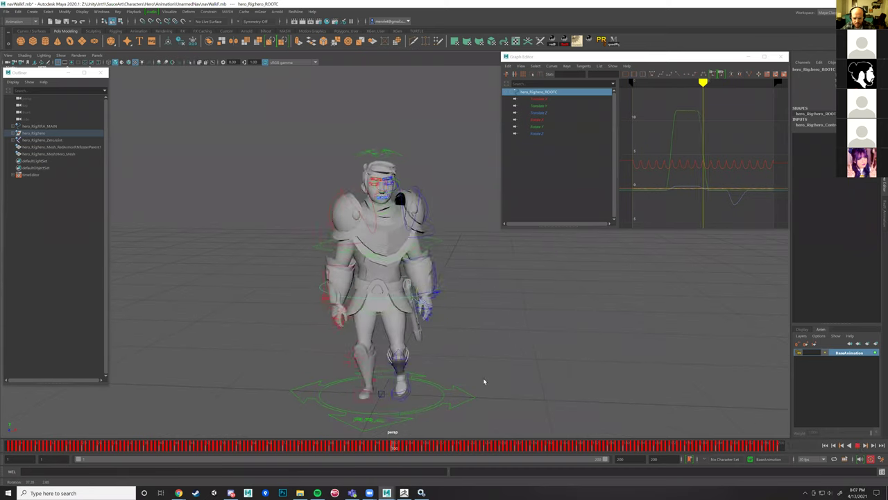
left_click(858, 445)
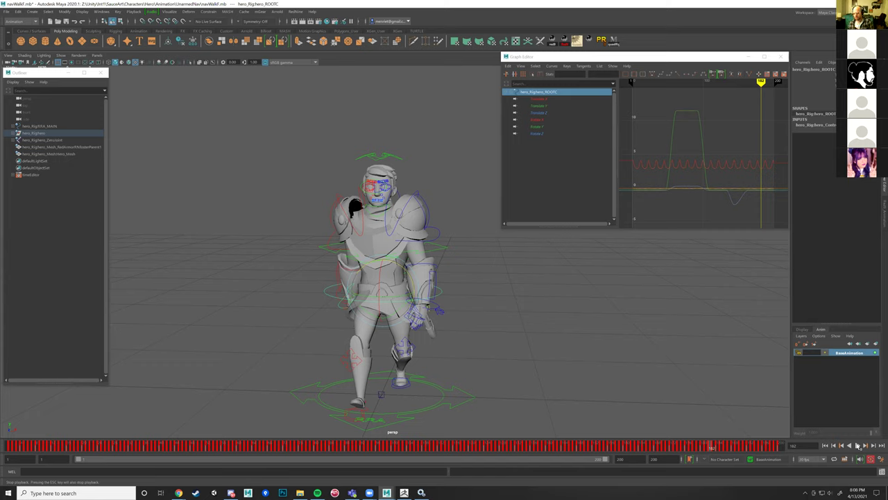
left_click(858, 446)
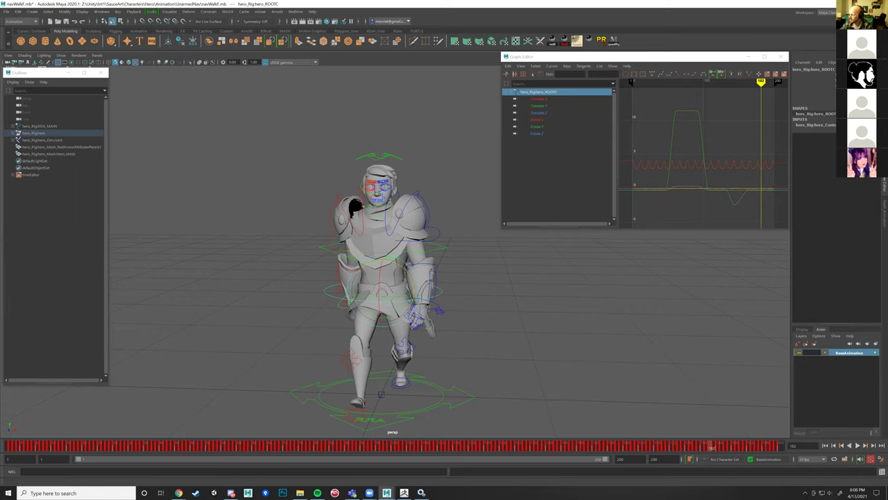
Step: Switch to ZBrush and bring the whole DemoAnimeHead model with its cylinder into view
key("alt+Tab")
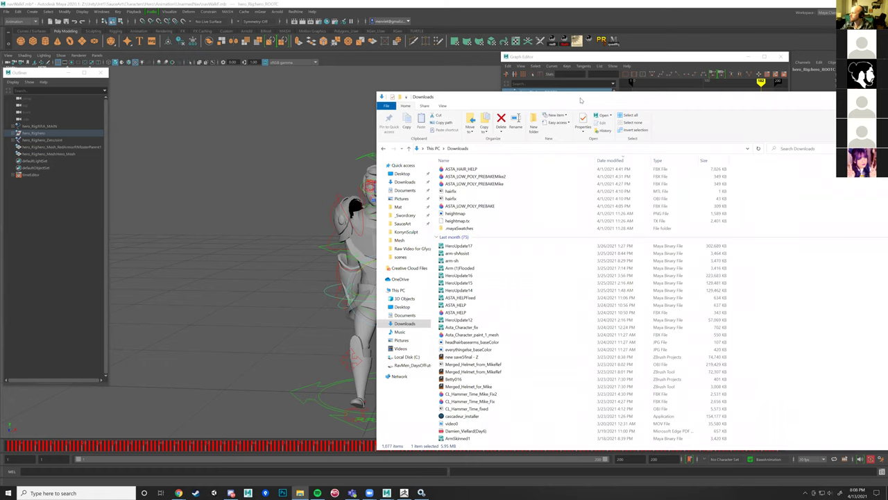
key("alt+Tab")
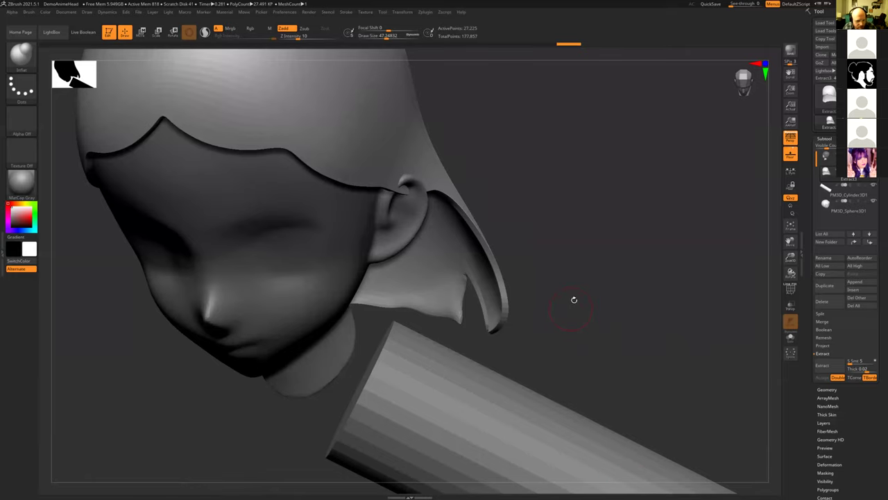
left_click_drag(579, 291, 406, 214)
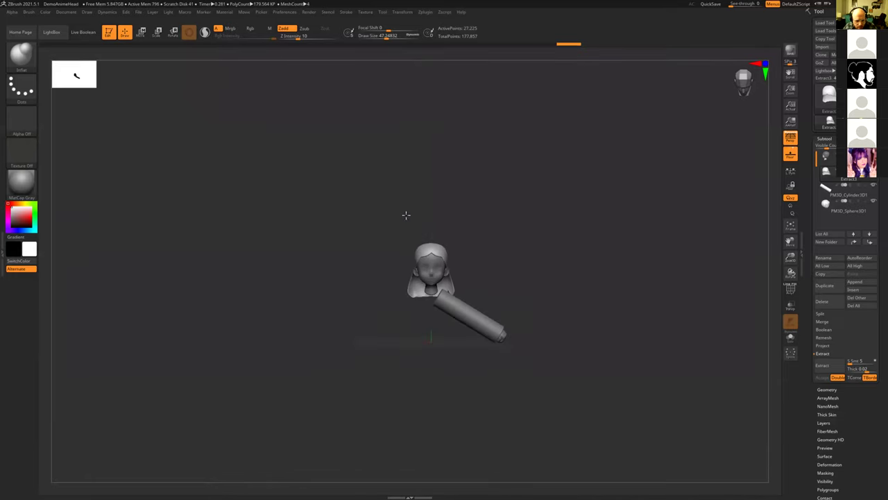
Step: Examine the Spotlight Projection setting among the Inflat brush's Samples options and return to the head model
left_click(29, 11)
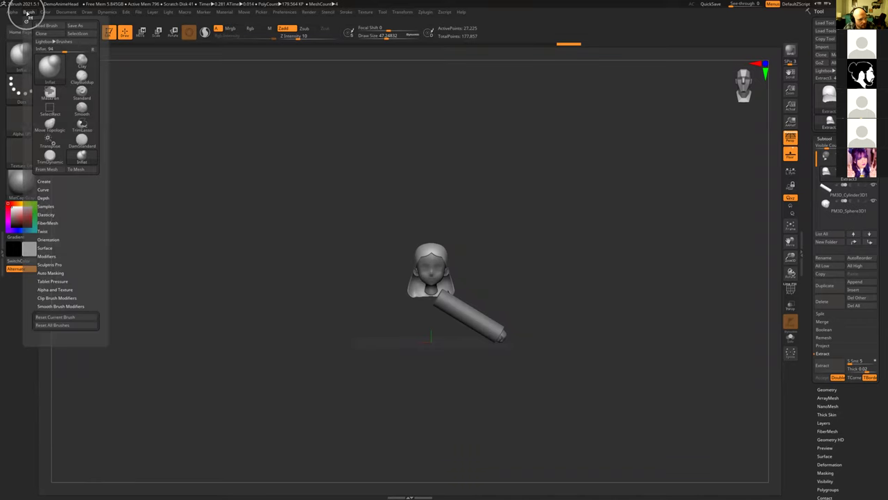
key("ctrl")
left_click(50, 206)
key("ctrl")
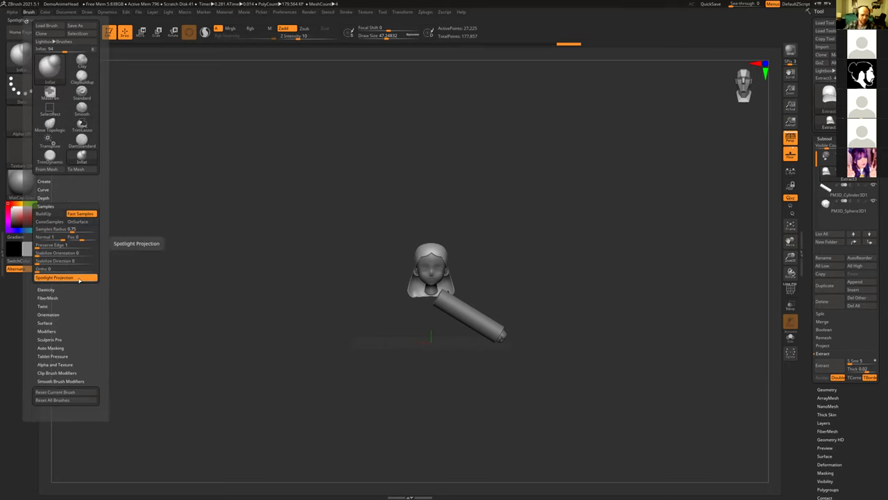
key("ctrl")
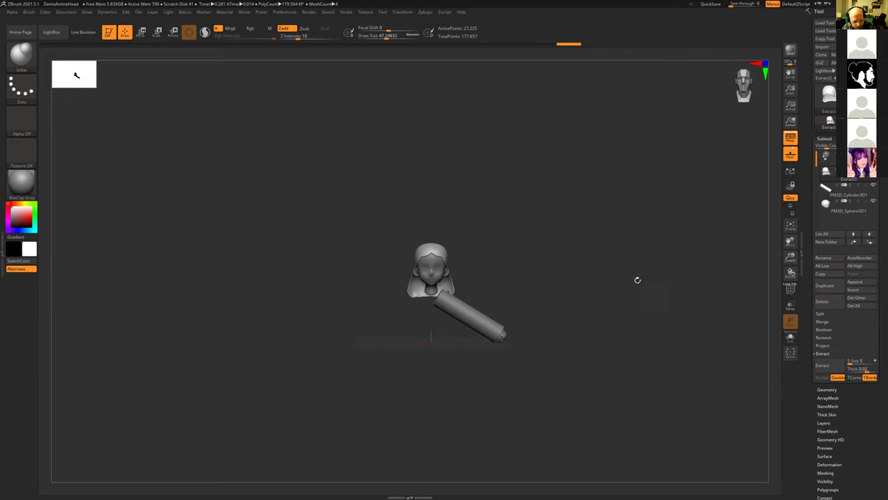
left_click_drag(547, 312, 572, 310, "alt")
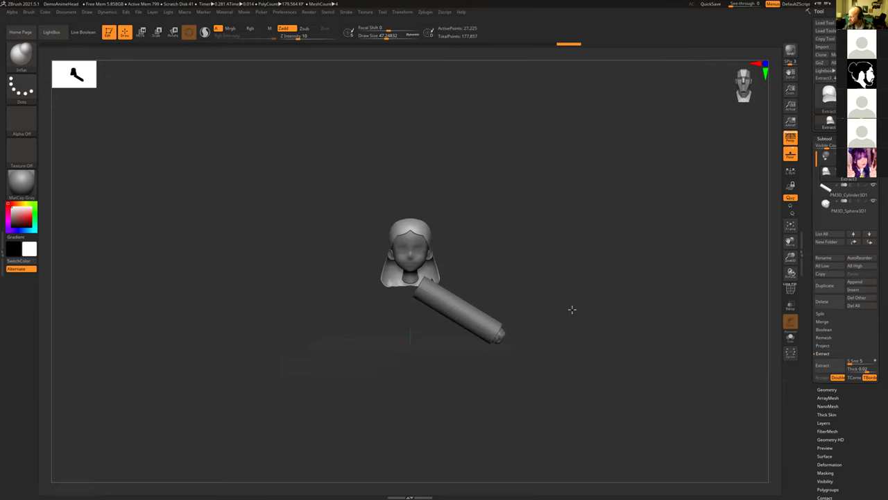